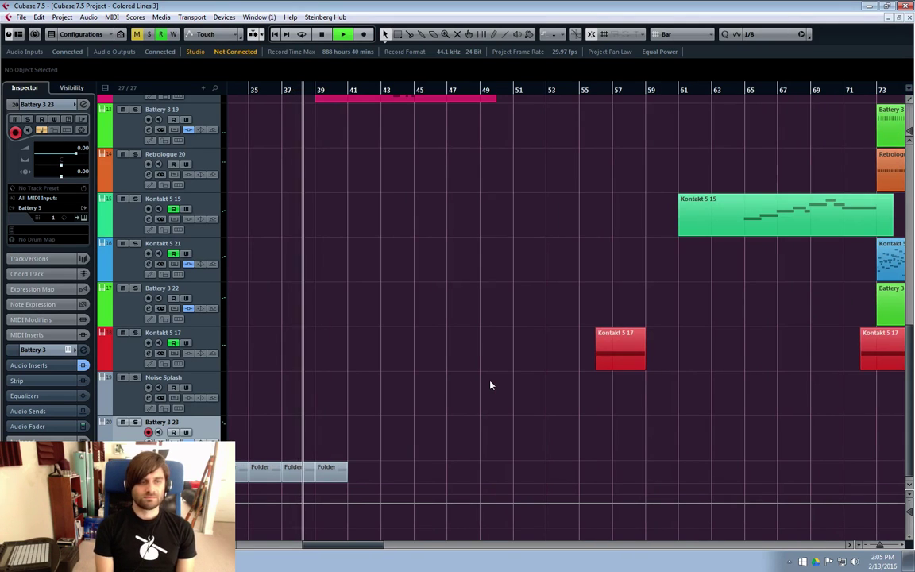
# Play through the arrangement while looking over its tracks, and stop playback at bar 129.
pyautogui.scroll(6, 491, 385)
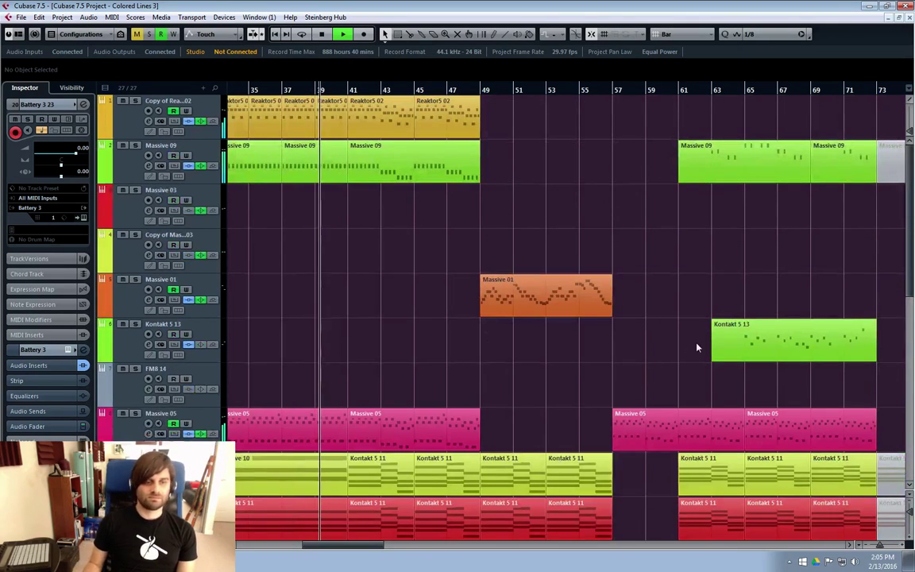
pyautogui.scroll(-1, 913, 215)
pyautogui.moveTo(912, 215); pyautogui.dragTo(914, 225)
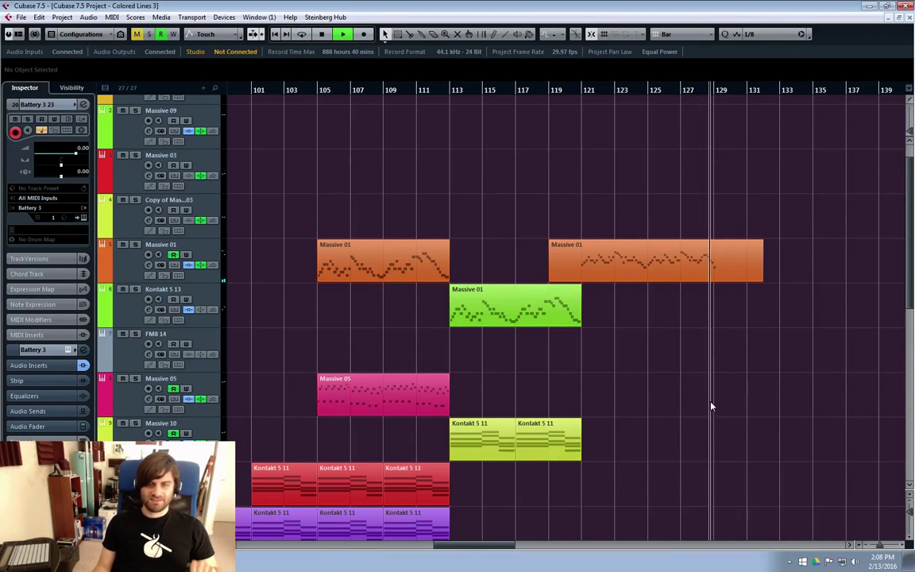
pyautogui.press('space')
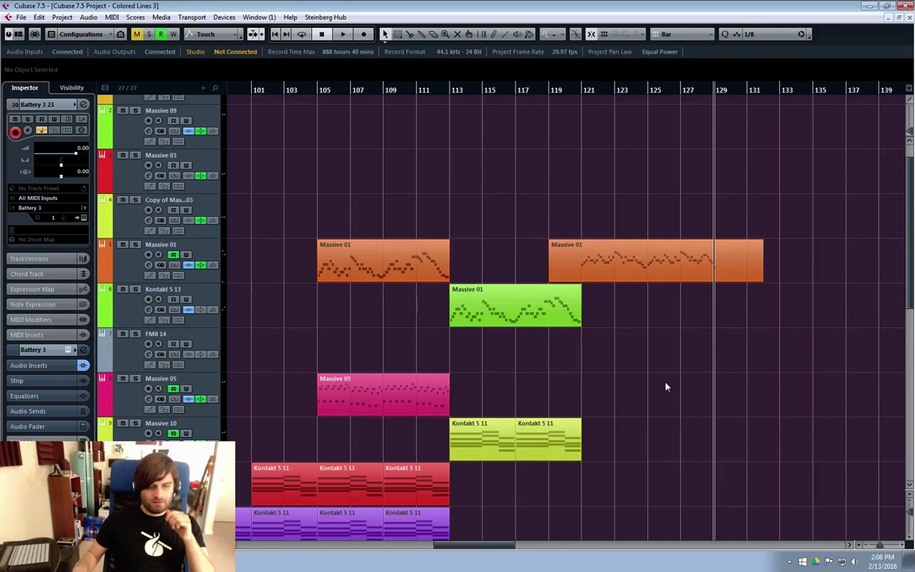
# Solo the Battery 3 22 percussion track and play it from around bar 80.
pyautogui.moveTo(467, 546); pyautogui.dragTo(423, 552)
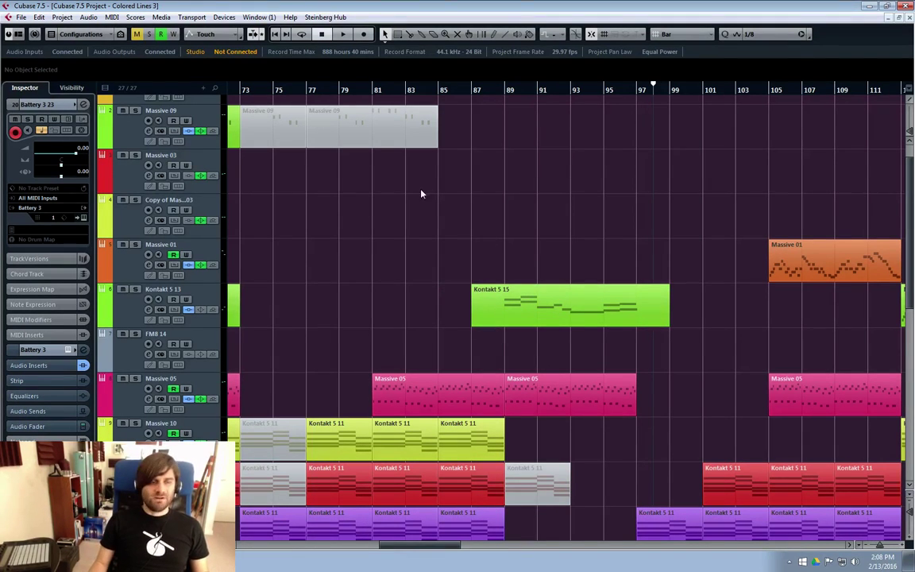
pyautogui.scroll(-8, 422, 283)
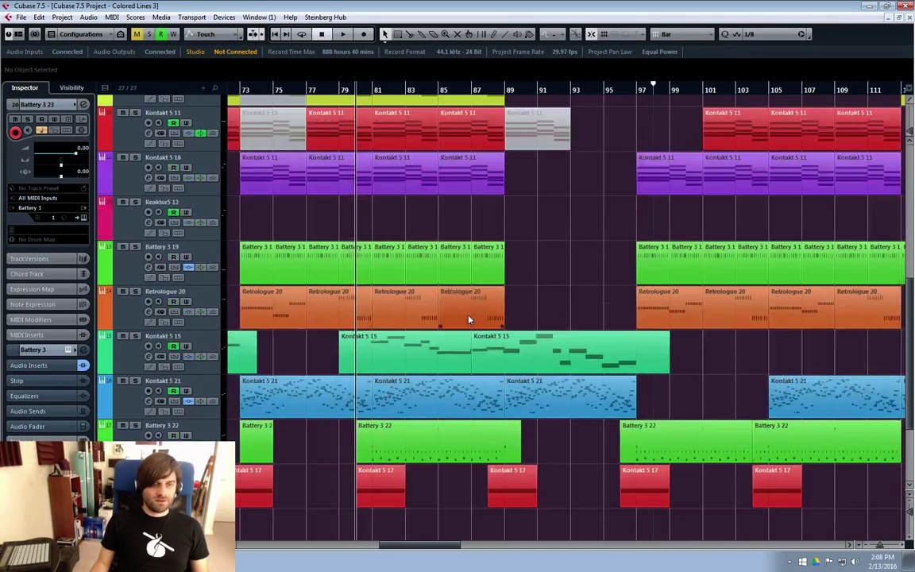
pyautogui.click(410, 351)
pyautogui.click(127, 359)
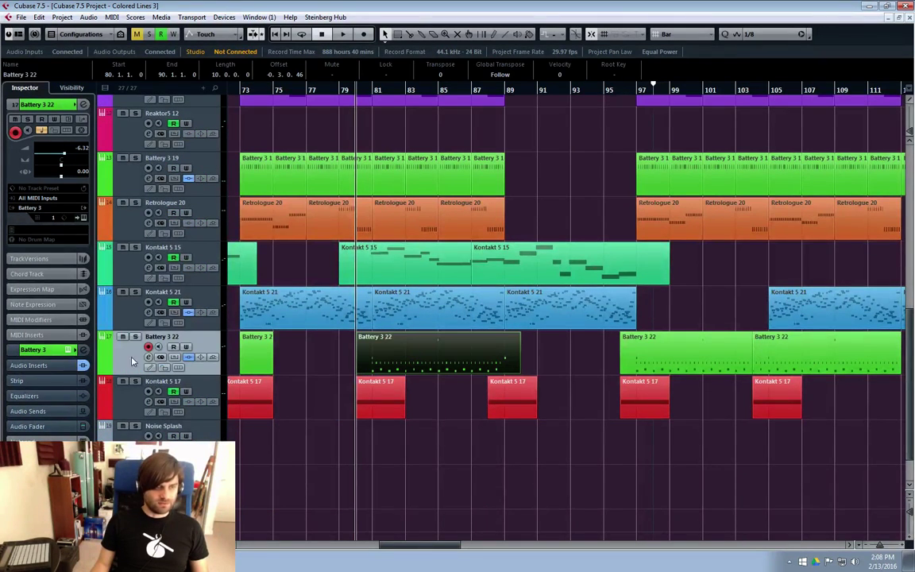
pyautogui.click(340, 98)
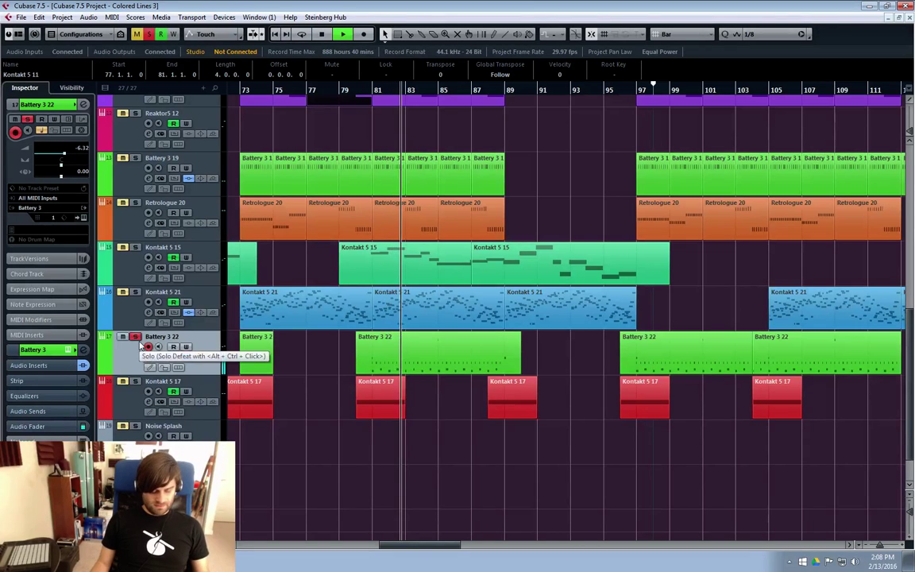
# View the Nein Oh Nein Kit in the Battery 3 22 track's instrument, close it, stop playback and unsolo the track.
pyautogui.click(145, 350)
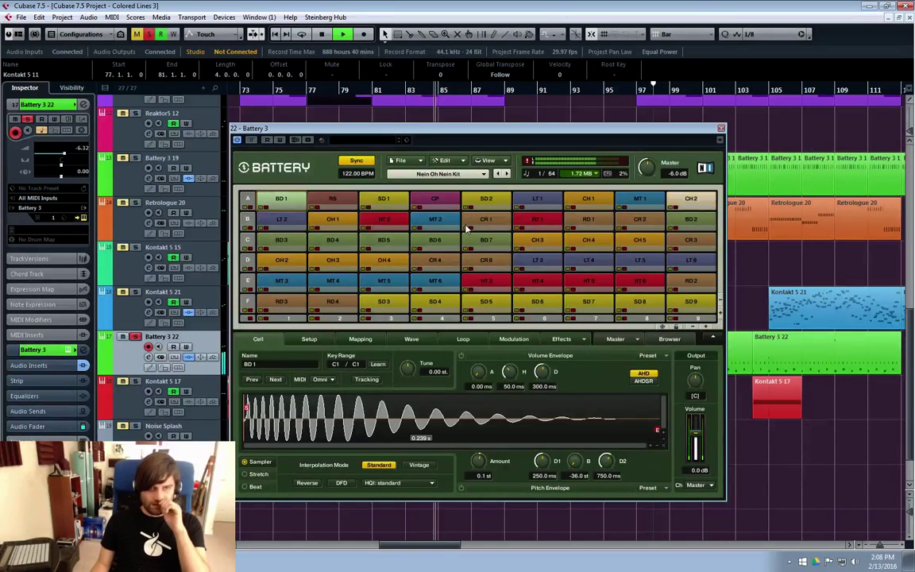
pyautogui.moveTo(698, 131)
pyautogui.mouseDown()
pyautogui.moveTo(720, 183)
pyautogui.moveTo(713, 133)
pyautogui.mouseUp()
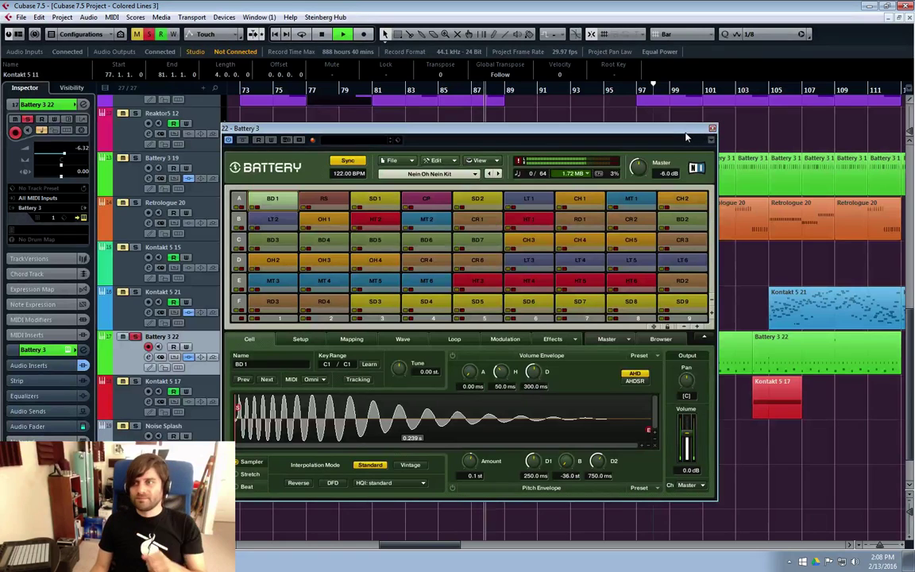
pyautogui.click(712, 129)
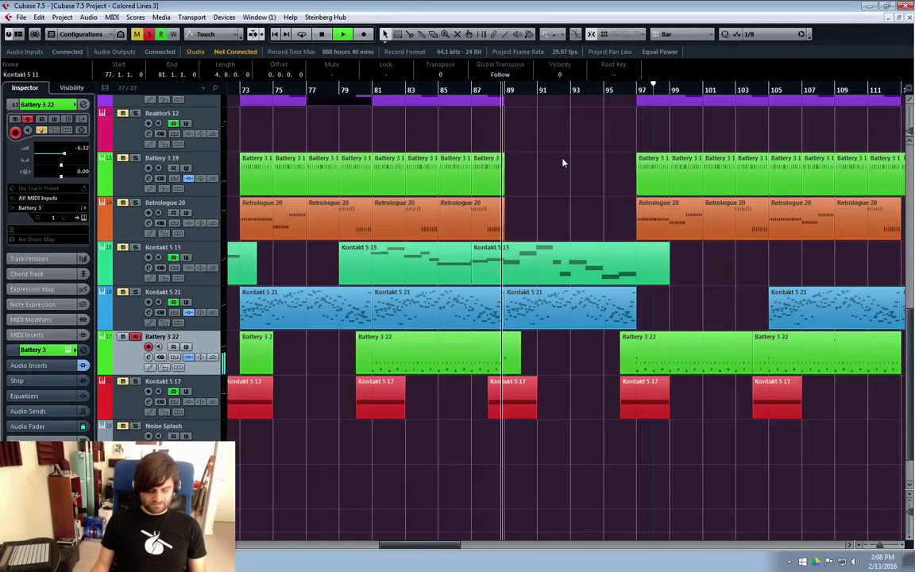
pyautogui.press('space')
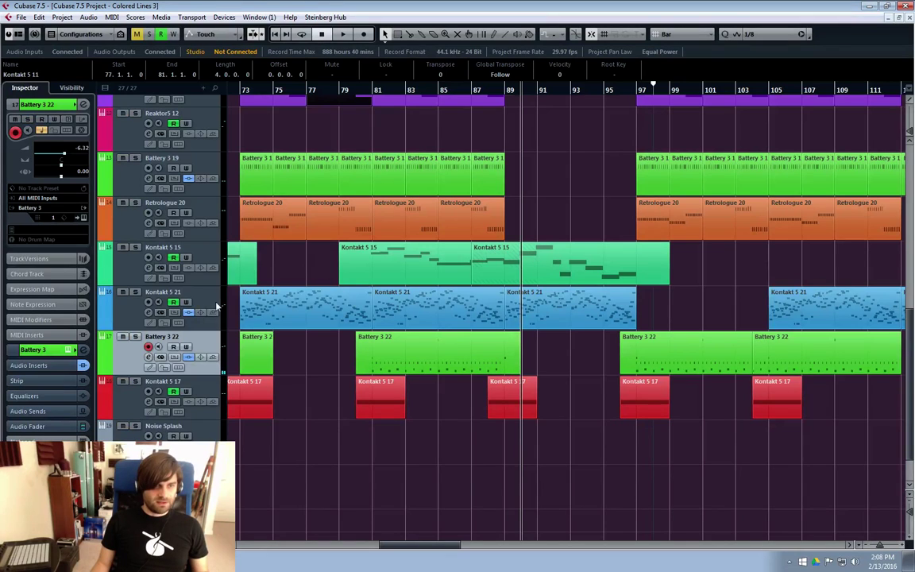
# Solo the Kontakt 5 21 track at bar 73, inspect its Crystal Snares instrument in Kontakt, then close it and unsolo.
pyautogui.click(124, 318)
pyautogui.click(241, 97)
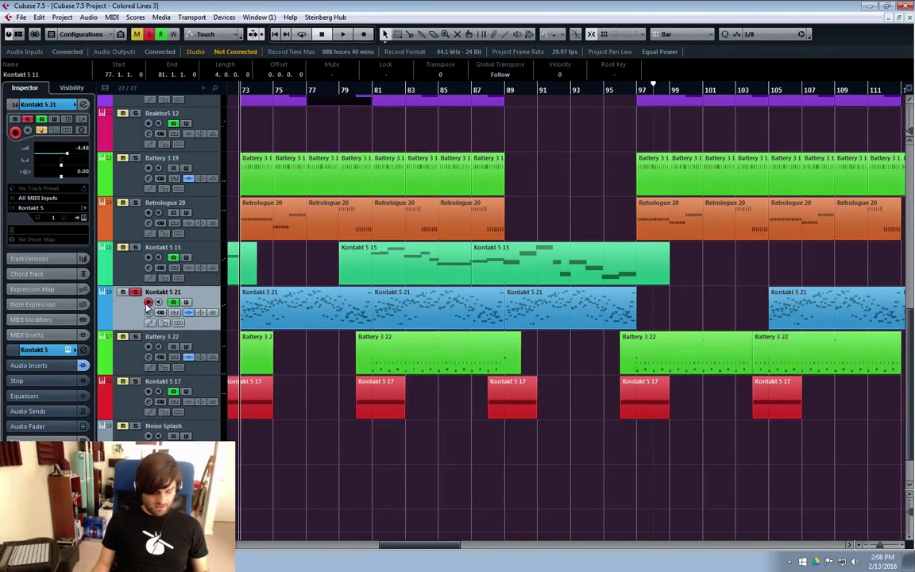
pyautogui.click(135, 296)
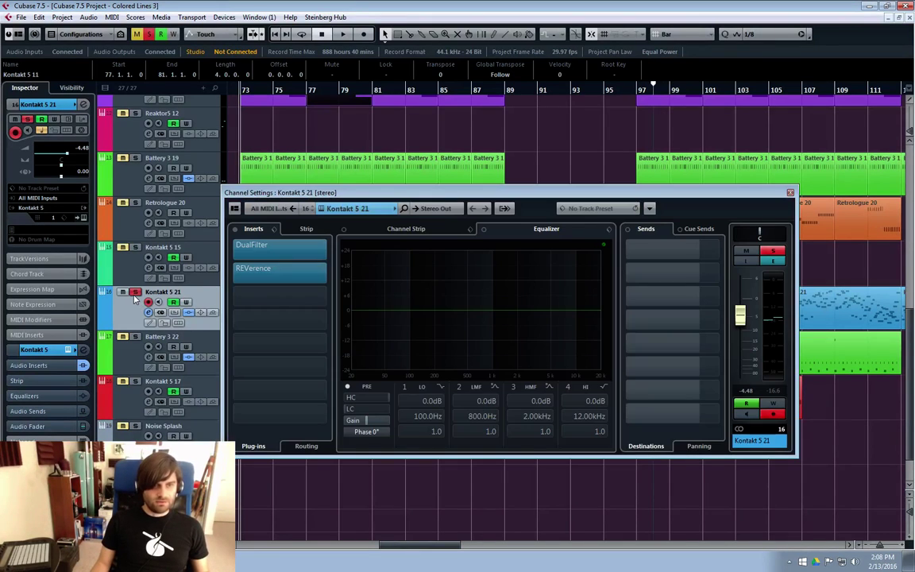
pyautogui.click(137, 296)
pyautogui.click(150, 293)
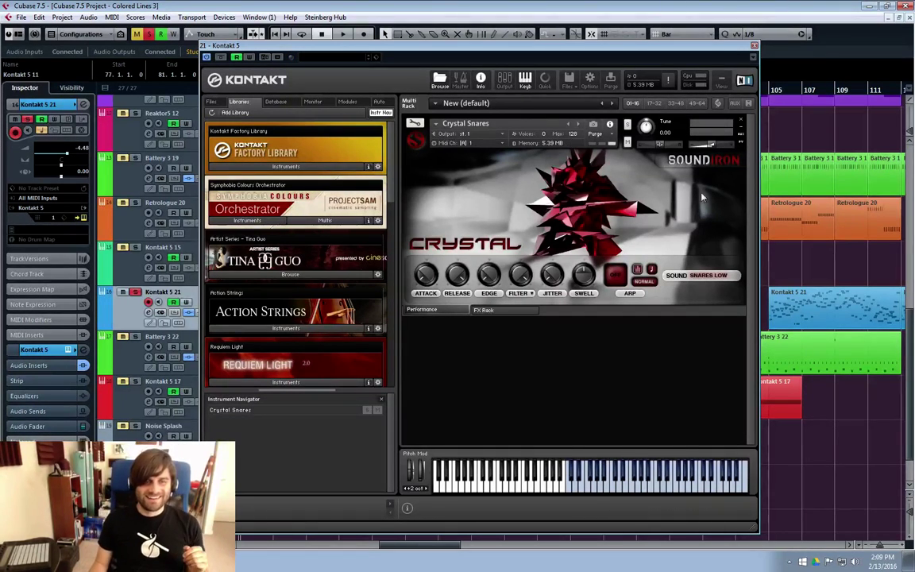
pyautogui.moveTo(732, 51); pyautogui.dragTo(693, 49)
pyautogui.click(745, 45)
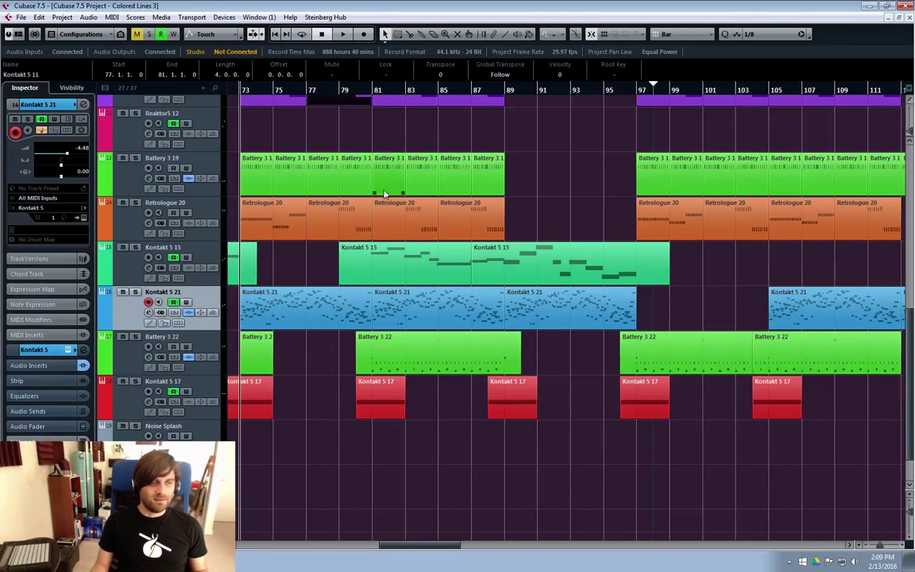
# Point out bars 77 and 75 with the playback cursor and return it to bar 73.
pyautogui.click(307, 92)
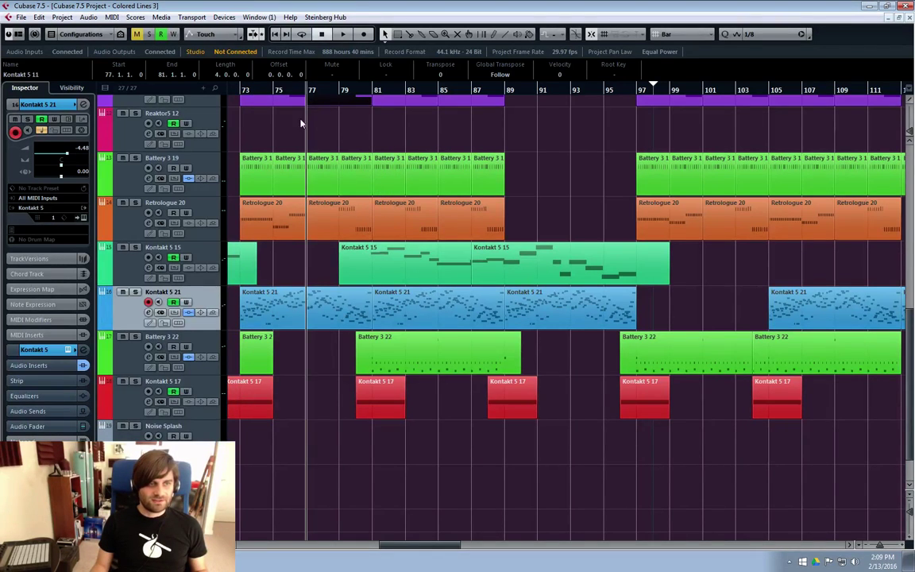
pyautogui.click(243, 92)
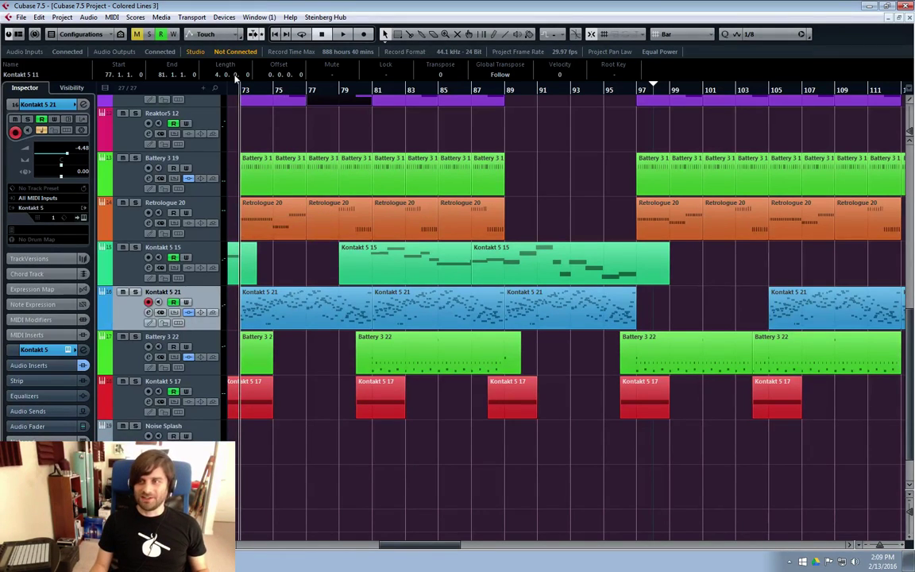
pyautogui.click(273, 92)
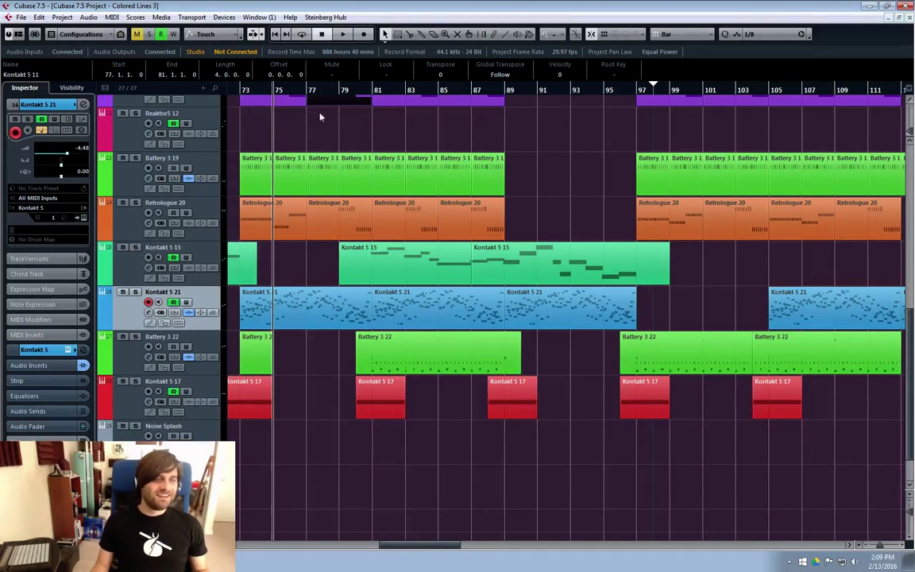
pyautogui.click(239, 90)
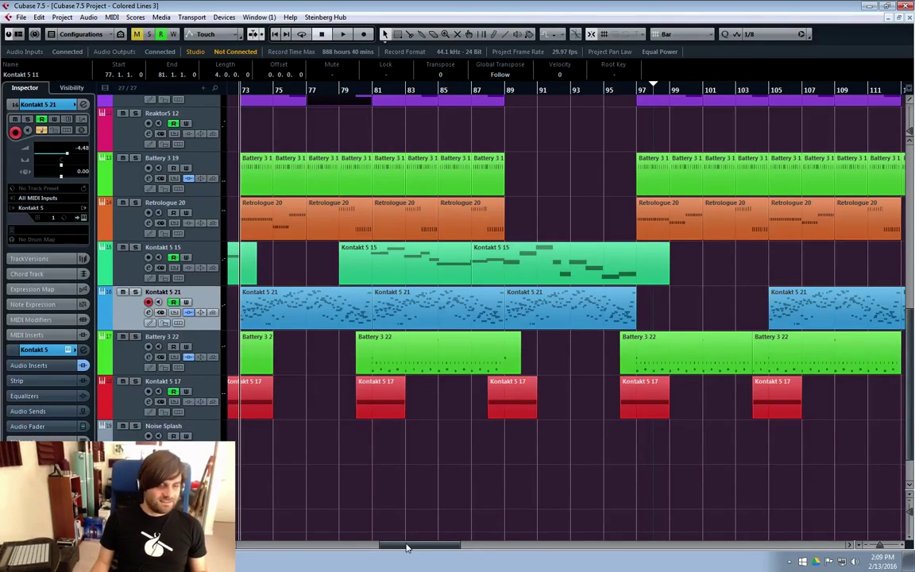
# Place the playback cursor at bar 15 near the song's beginning and select the Battery 3 23 track.
pyautogui.moveTo(406, 547); pyautogui.dragTo(342, 552)
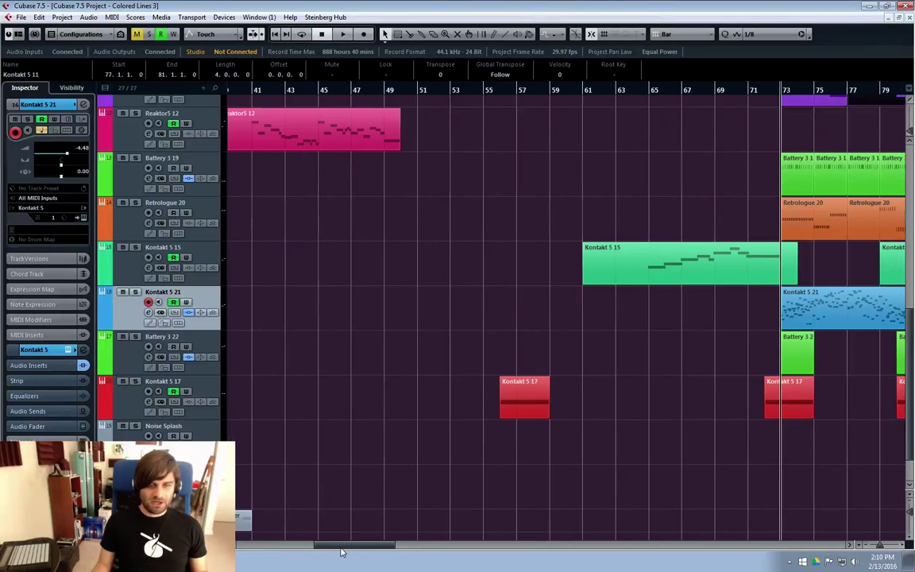
pyautogui.scroll(5, 342, 548)
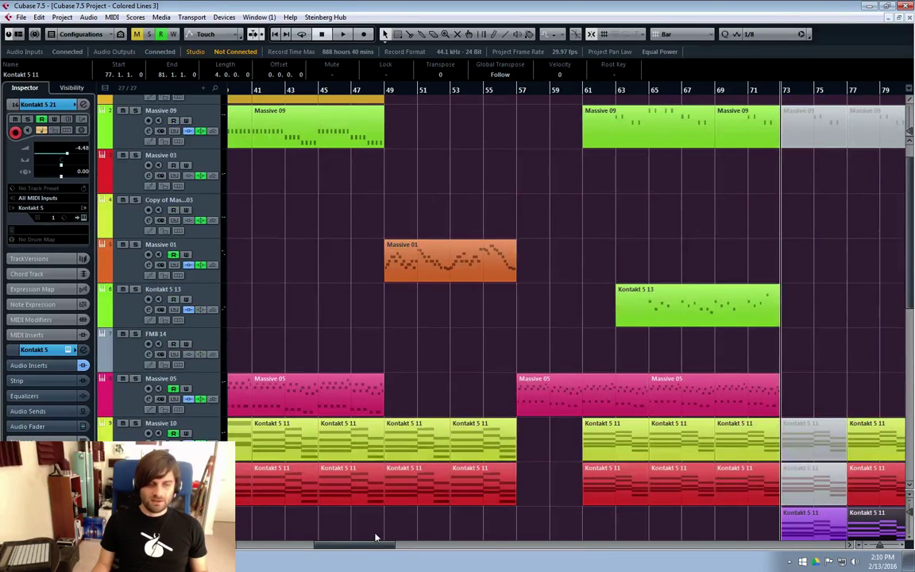
pyautogui.moveTo(359, 548); pyautogui.dragTo(288, 540)
pyautogui.click(466, 90)
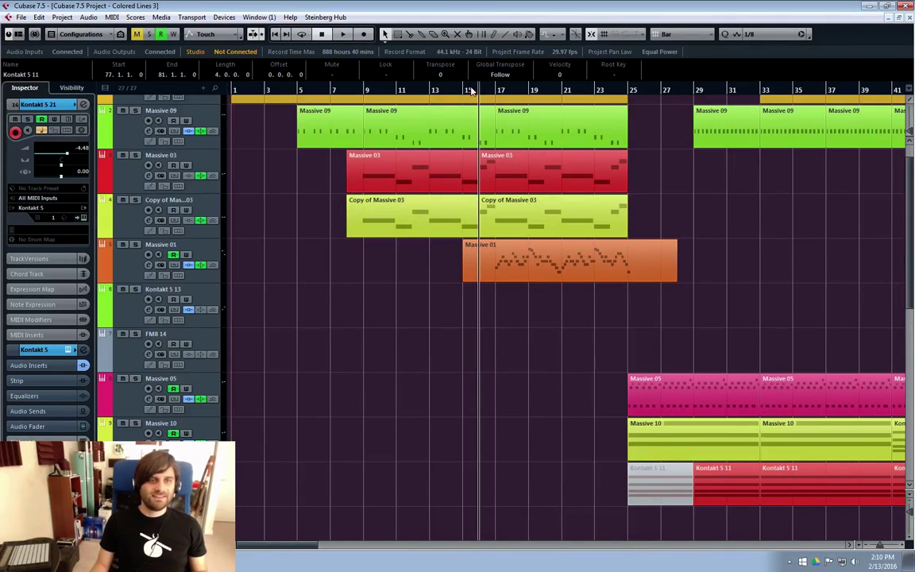
pyautogui.hotkey('alt', 'x')
pyautogui.scroll(1, 688, 270)
pyautogui.scroll(-10, 682, 272)
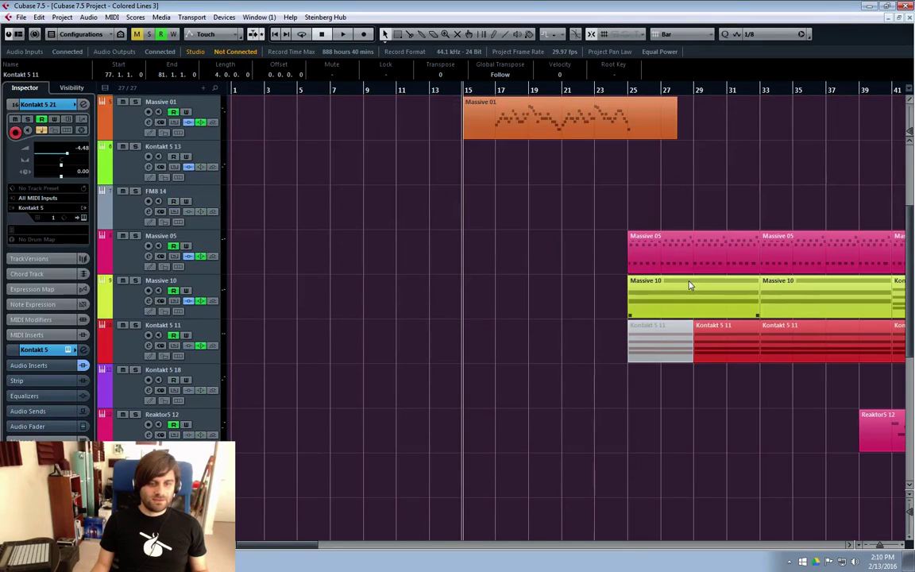
pyautogui.click(139, 429)
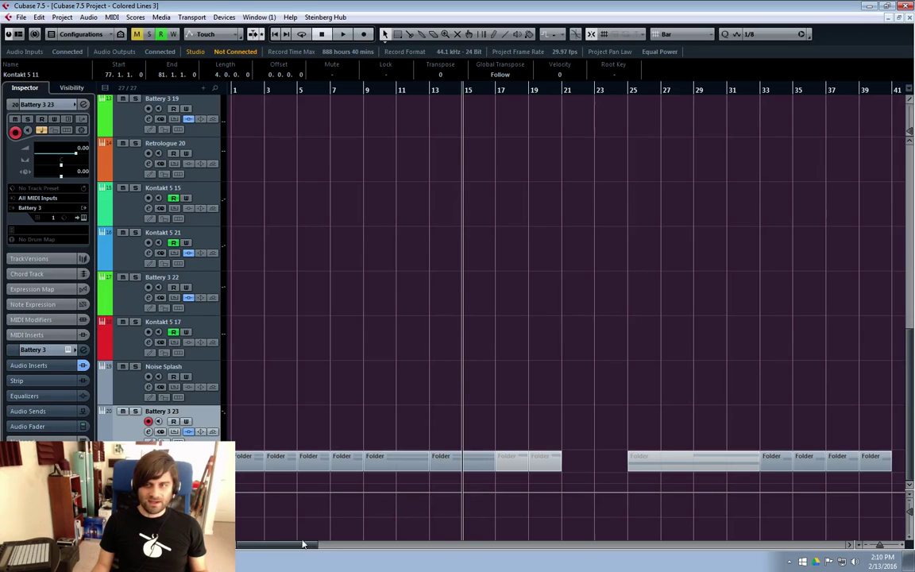
# Place the playback cursor at bar 53 and play the passage leading into bar 57.
pyautogui.moveTo(278, 550); pyautogui.dragTo(312, 544)
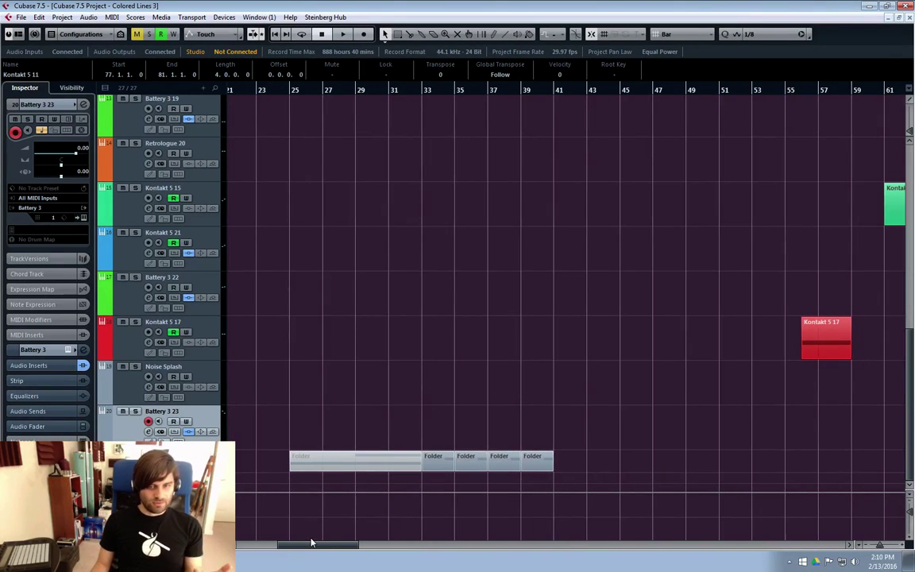
pyautogui.press('h')
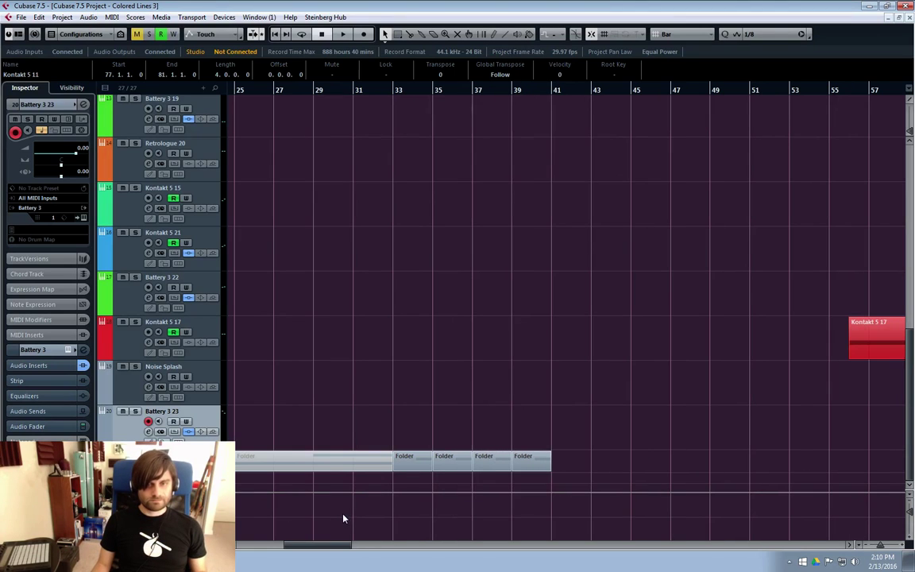
pyautogui.moveTo(327, 548); pyautogui.dragTo(338, 545)
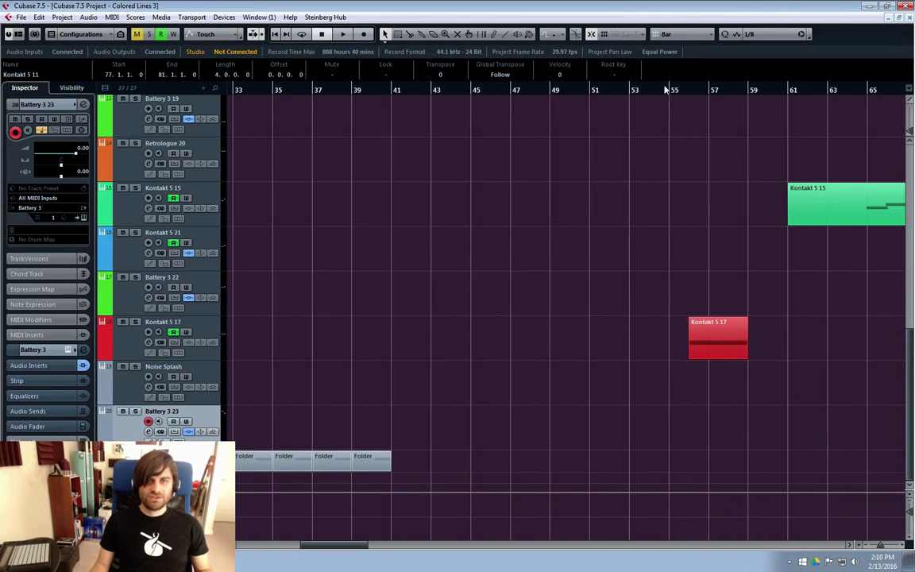
pyautogui.click(632, 90)
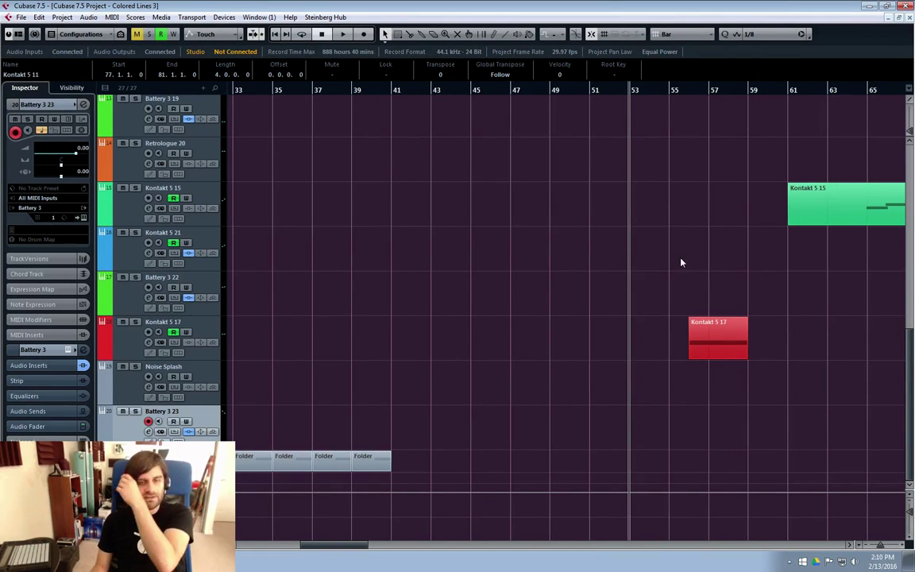
pyautogui.scroll(5, 682, 256)
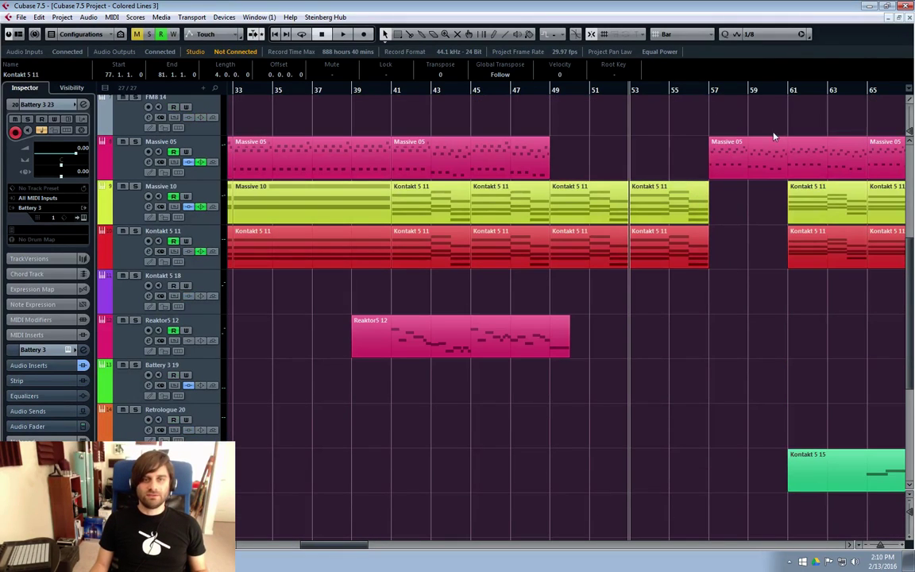
pyautogui.click(690, 259)
pyautogui.scroll(4, 693, 271)
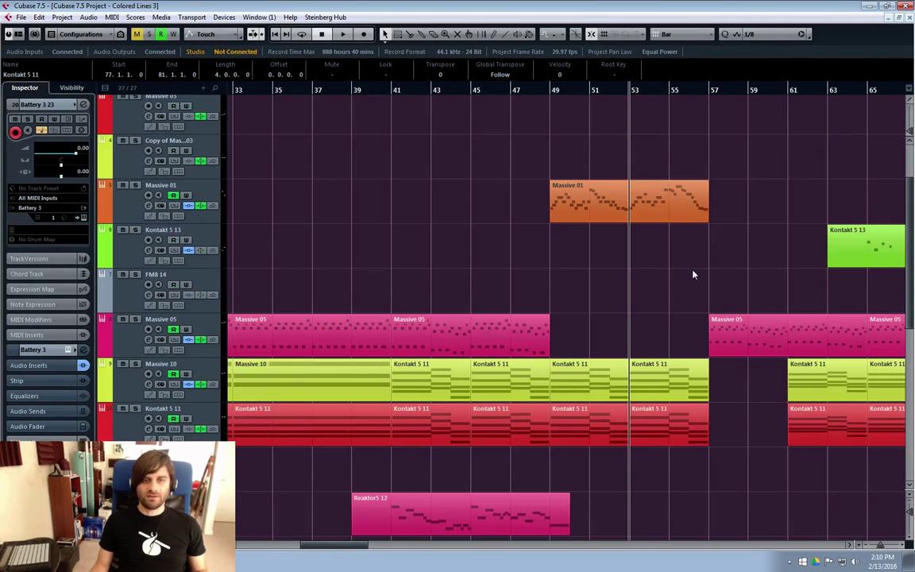
pyautogui.press('space')
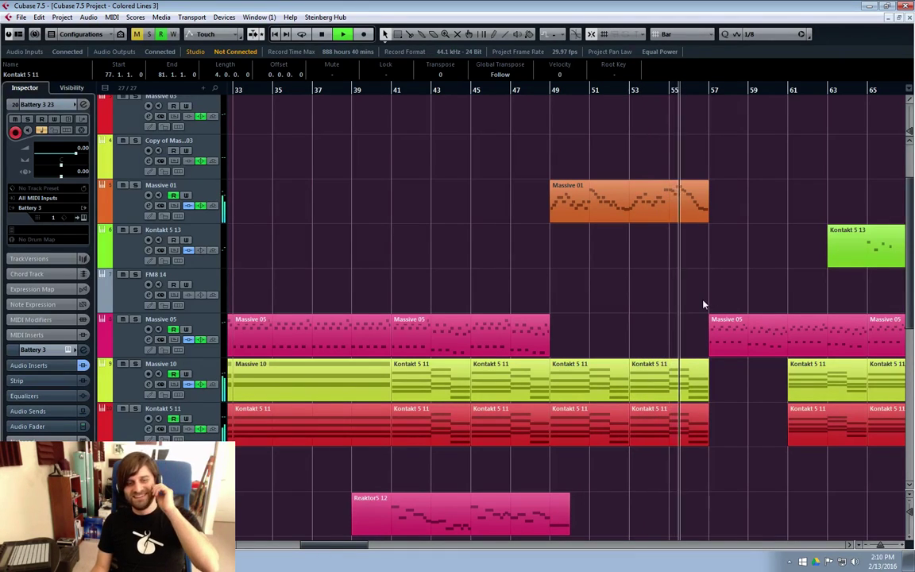
# Follow playback past the Kontakt 5 17 clip, stop just before bar 61, and select the Noise Splash track.
pyautogui.scroll(-6, 761, 349)
pyautogui.scroll(-2, 759, 350)
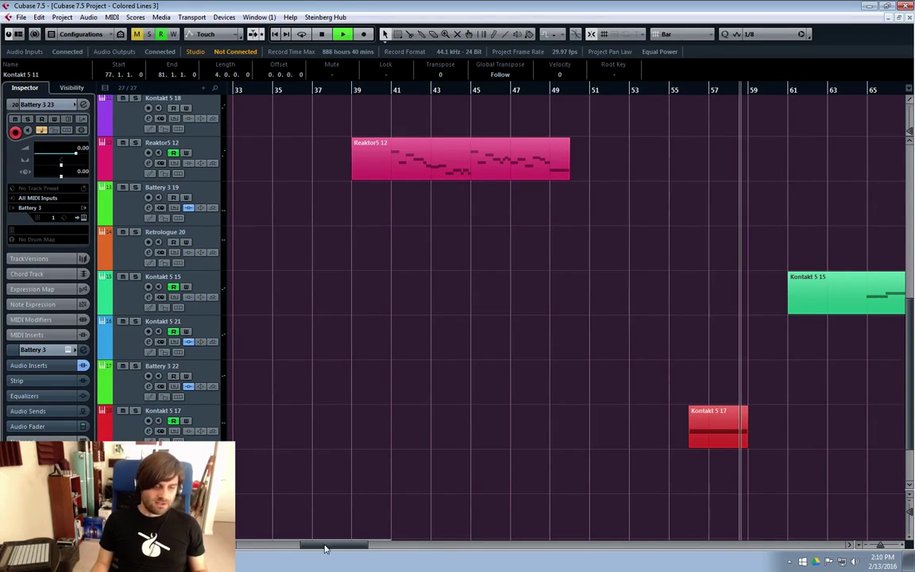
pyautogui.moveTo(323, 546); pyautogui.dragTo(337, 548)
pyautogui.scroll(-2, 481, 334)
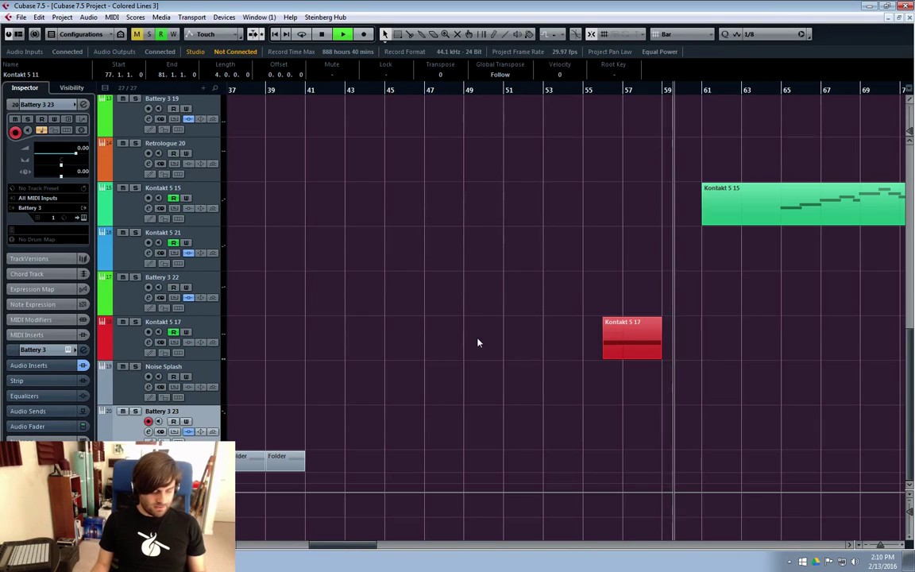
pyautogui.press('space')
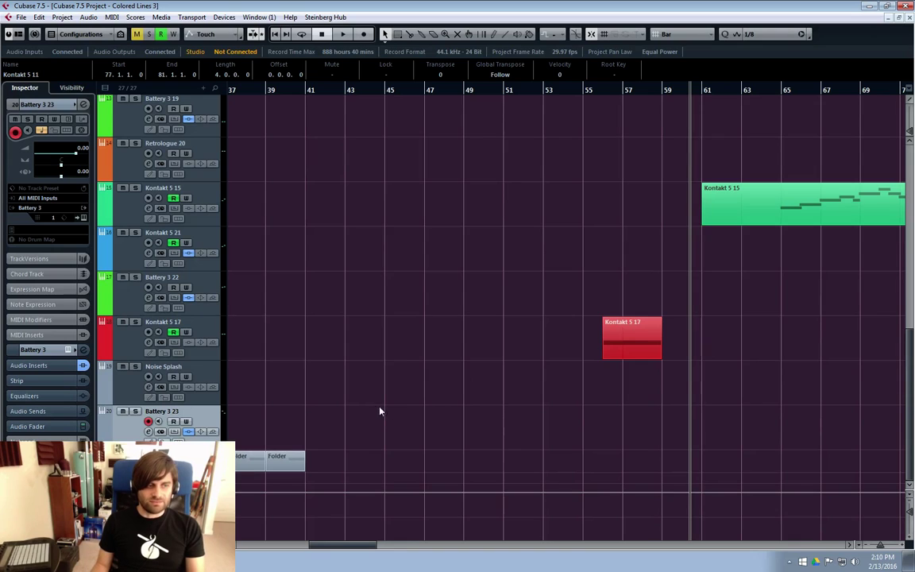
pyautogui.click(146, 376)
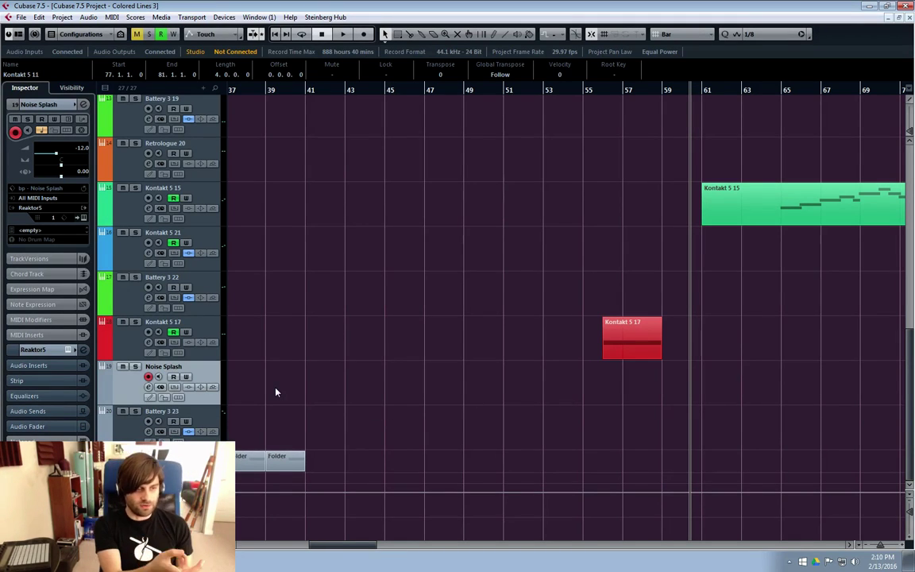
# Lower the Noise Splash channel's volume to -19.3 dB and place the playback cursor at bar 56.
pyautogui.click(149, 387)
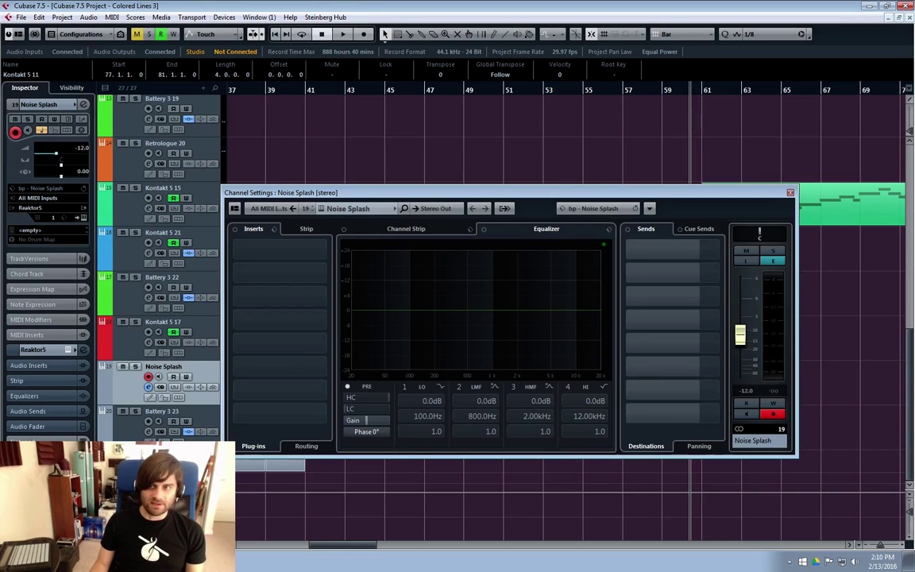
pyautogui.moveTo(743, 336); pyautogui.dragTo(743, 354)
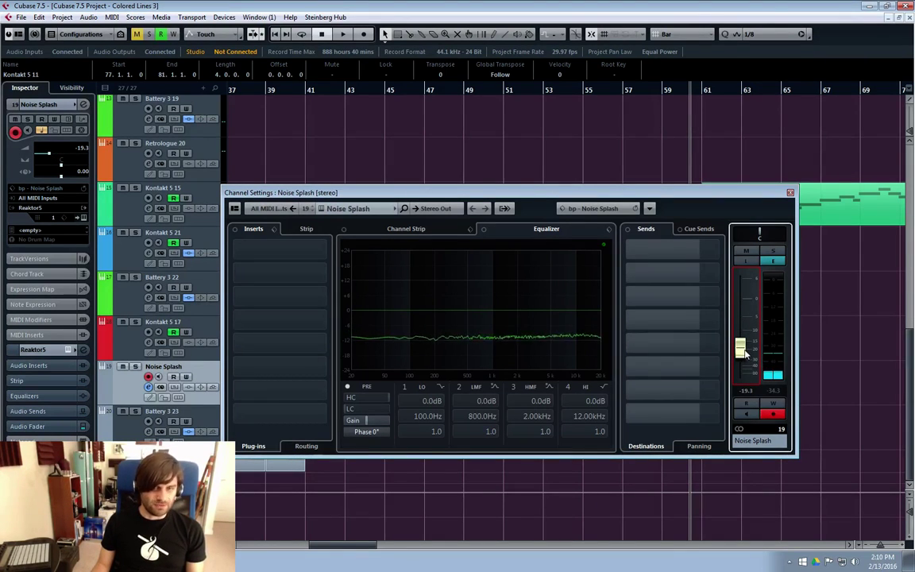
pyautogui.click(790, 194)
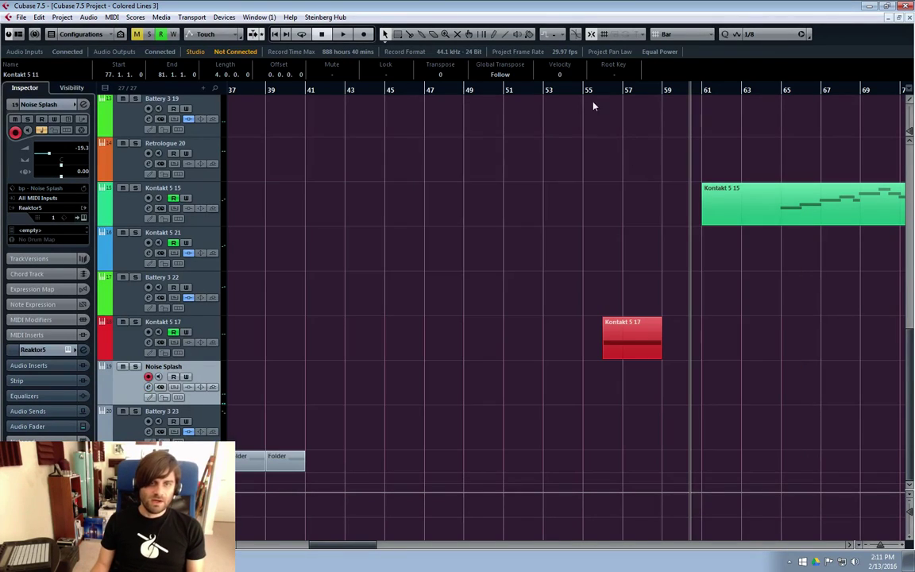
pyautogui.click(604, 89)
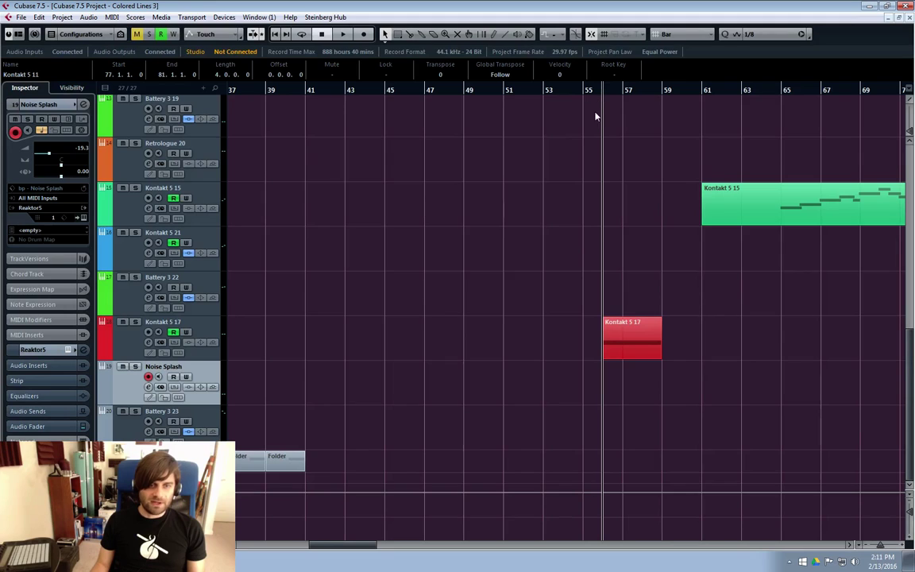
# Show the Battery 3 instrument with the 80's Electro Kit behind the Battery 3 23 track.
pyautogui.click(120, 431)
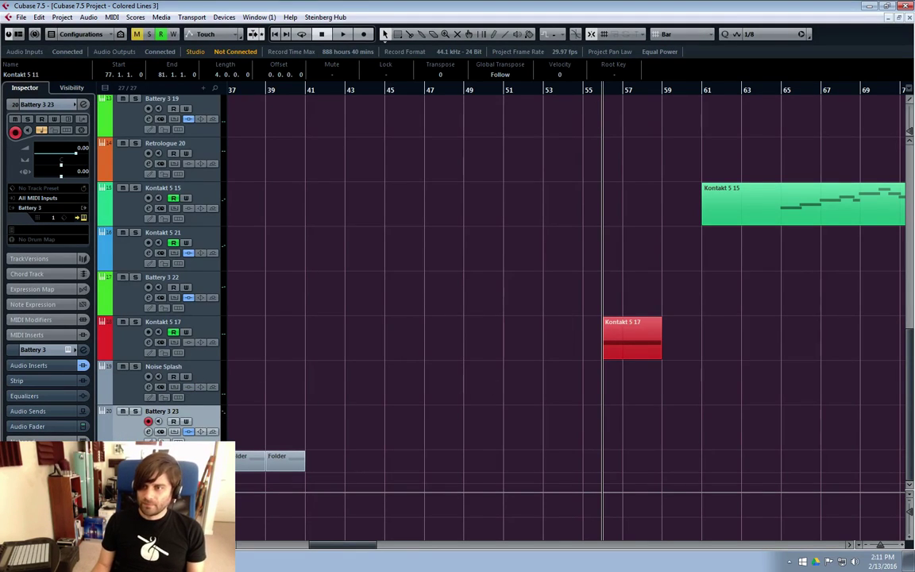
pyautogui.click(149, 431)
pyautogui.moveTo(600, 188); pyautogui.dragTo(534, 136)
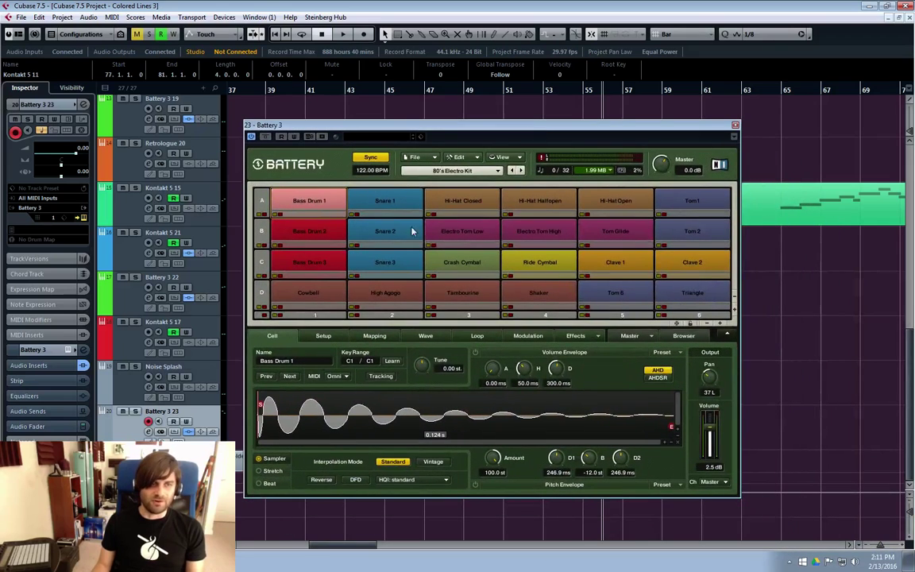
# Bypass the Battery 3 23 channel's inserts, audition the dry kit in Battery 3, and close the instrument.
pyautogui.click(149, 432)
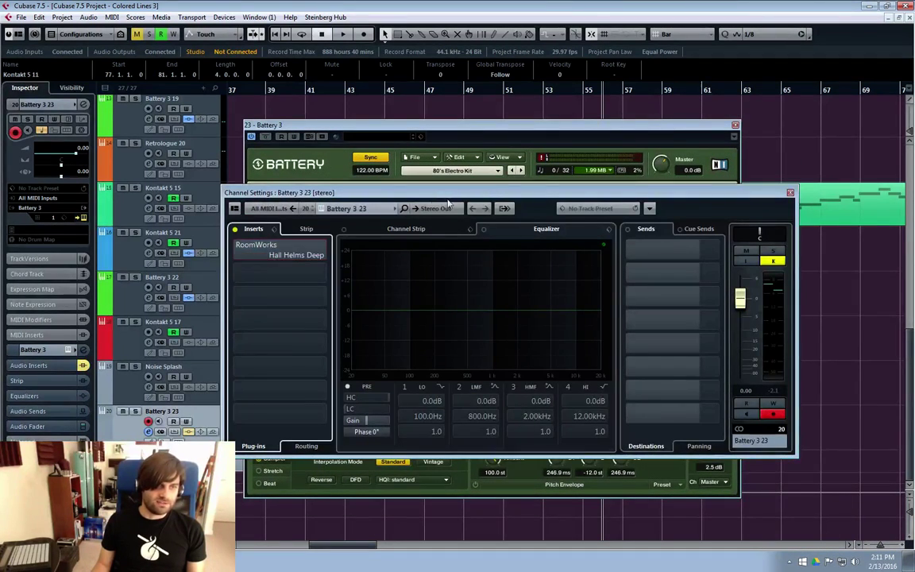
pyautogui.moveTo(447, 198); pyautogui.dragTo(407, 214)
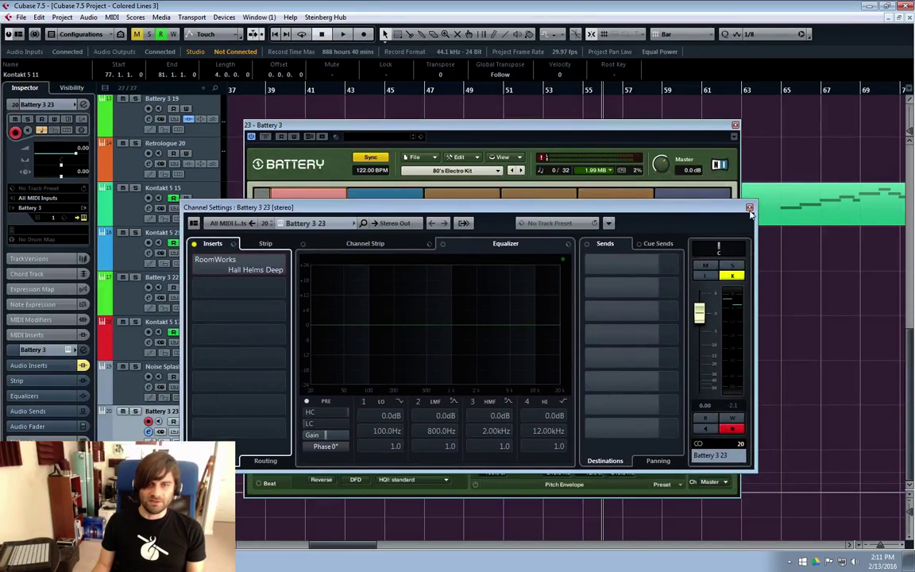
pyautogui.click(749, 208)
pyautogui.moveTo(597, 126); pyautogui.dragTo(589, 124)
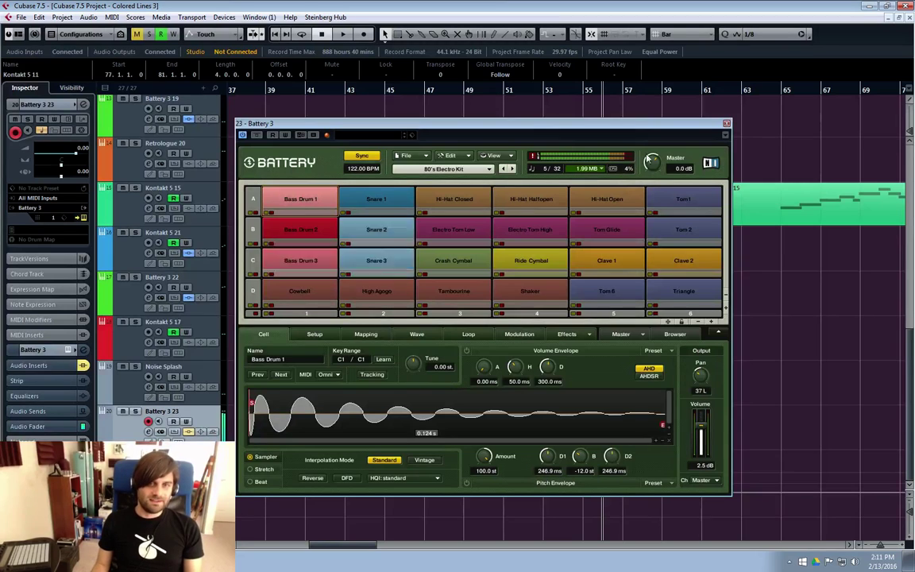
pyautogui.click(726, 125)
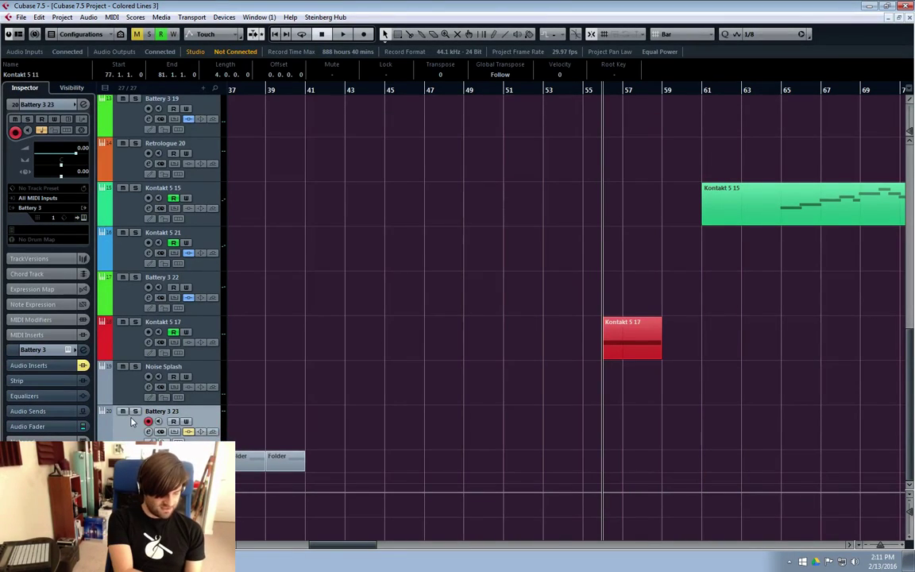
# Reactivate the Battery 3 23 channel's inserts and audition the kit with the RoomWorks Hall Helms Deep reverb settings open.
pyautogui.press('e')
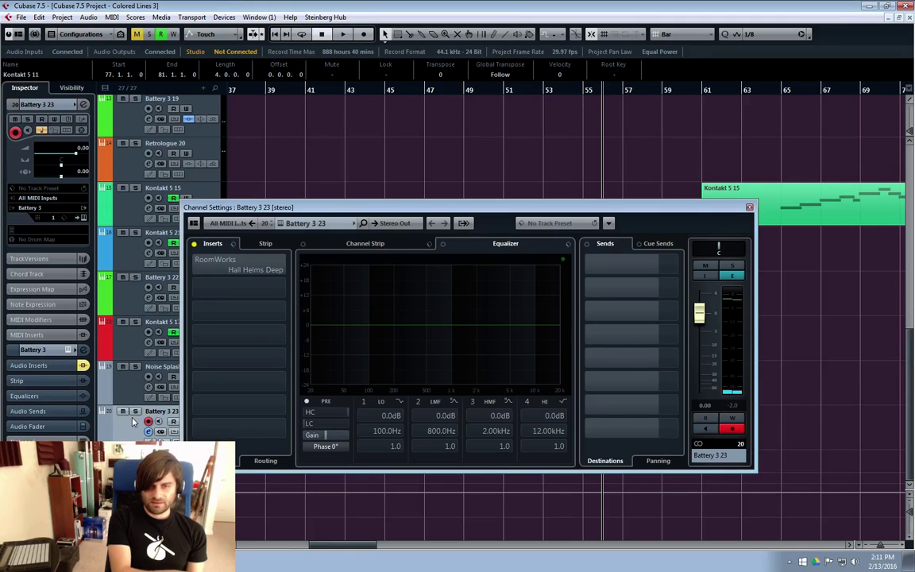
pyautogui.click(196, 267)
pyautogui.click(258, 268)
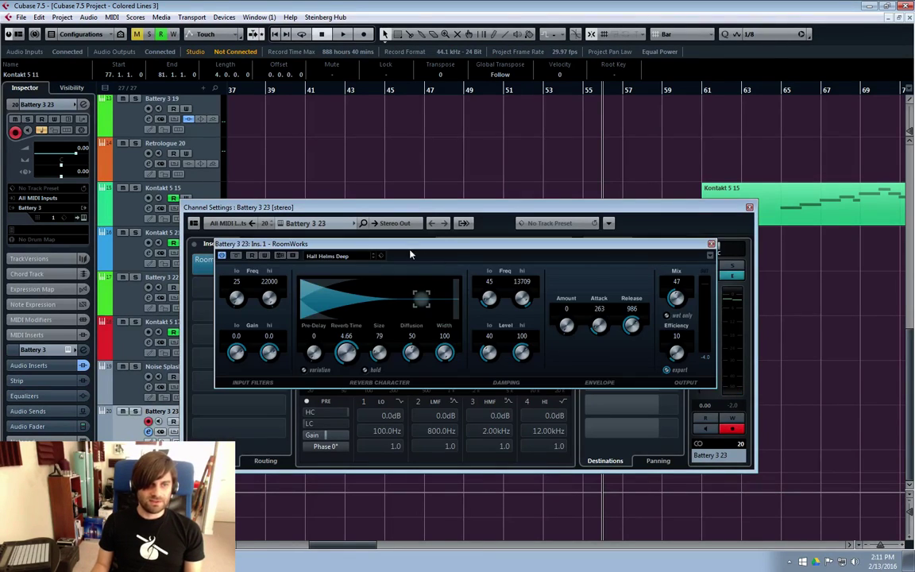
pyautogui.moveTo(392, 250); pyautogui.dragTo(373, 251)
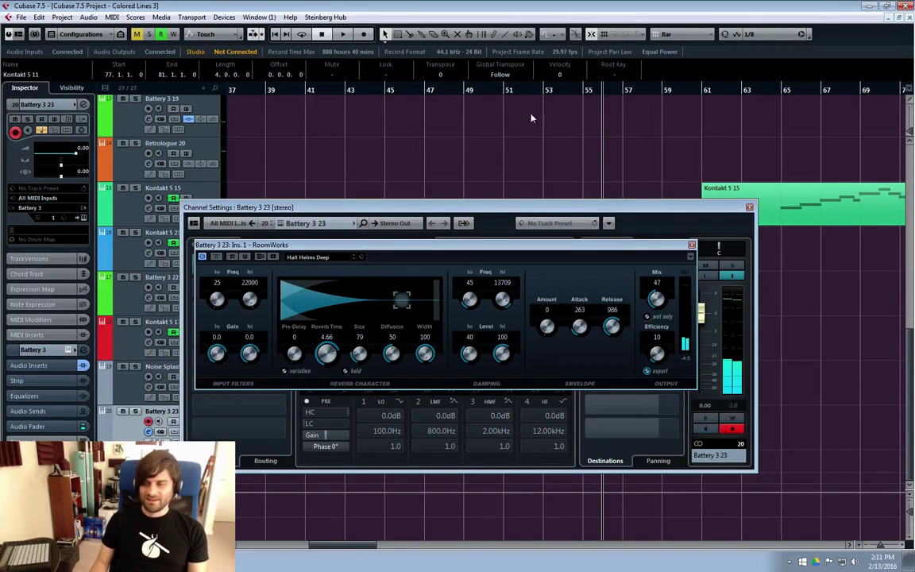
pyautogui.click(691, 246)
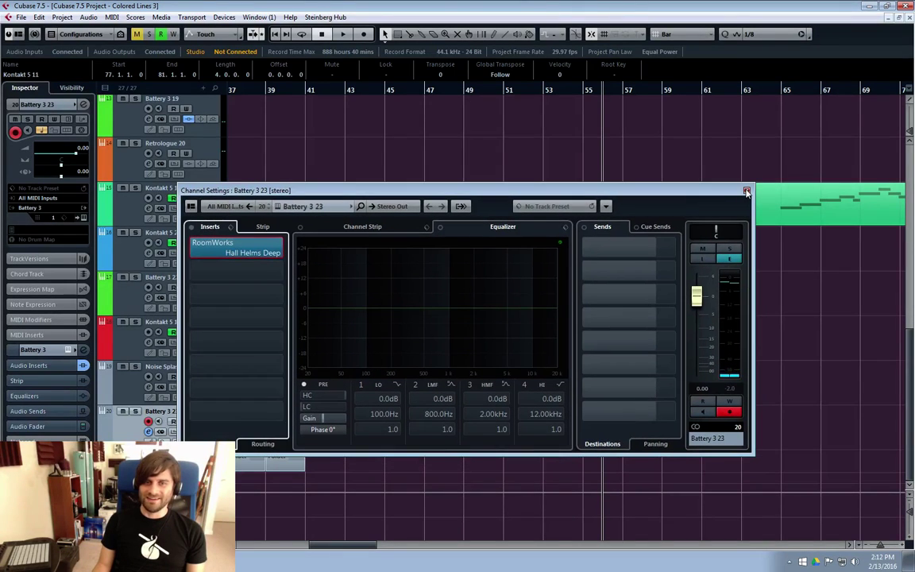
pyautogui.click(747, 192)
# Play the passage from around bar 55 and lower the Battery 3 23 channel's volume to -5.08 dB.
pyautogui.click(584, 91)
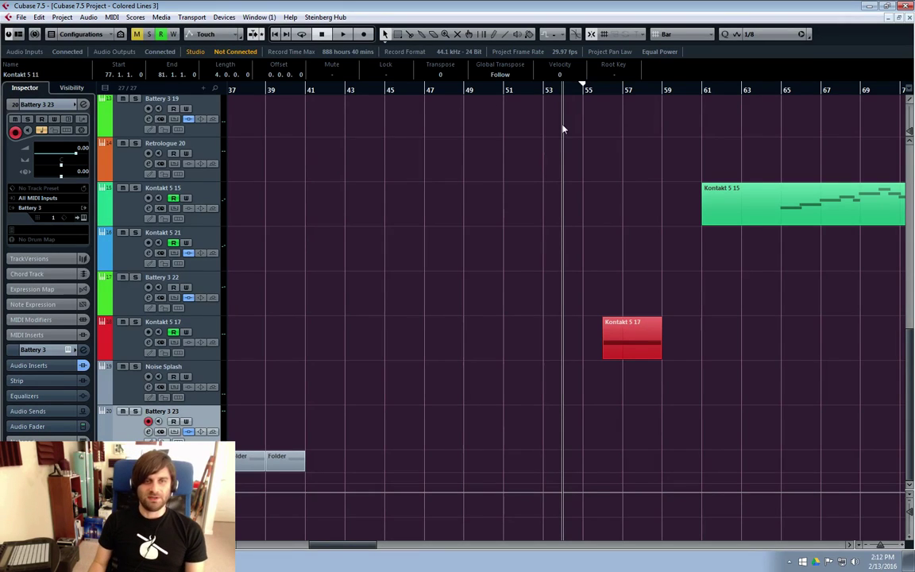
pyautogui.click(581, 102)
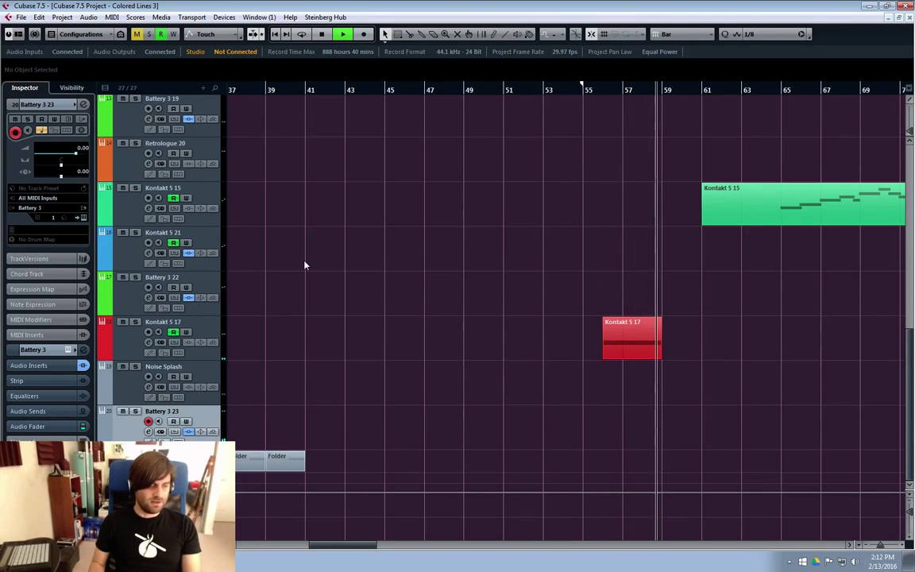
pyautogui.press('e')
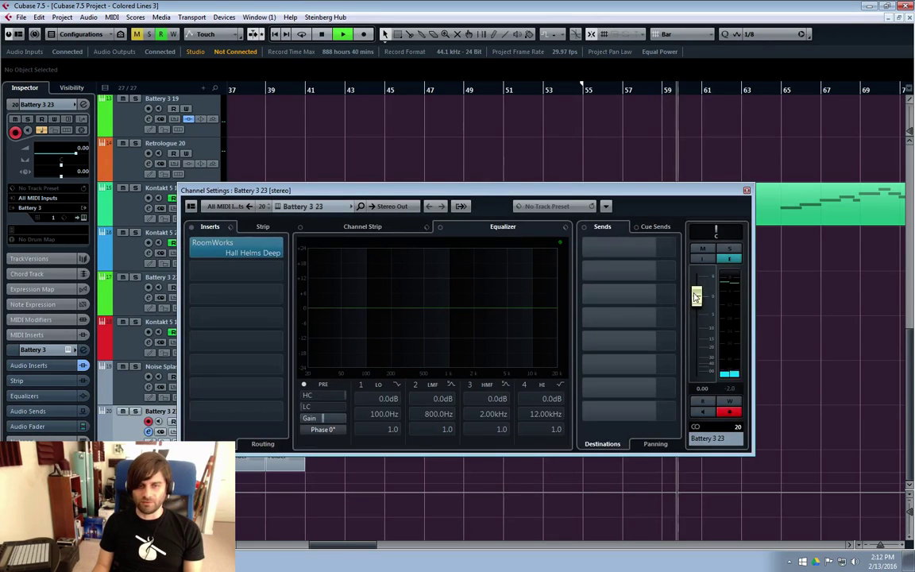
pyautogui.moveTo(697, 297); pyautogui.dragTo(697, 315)
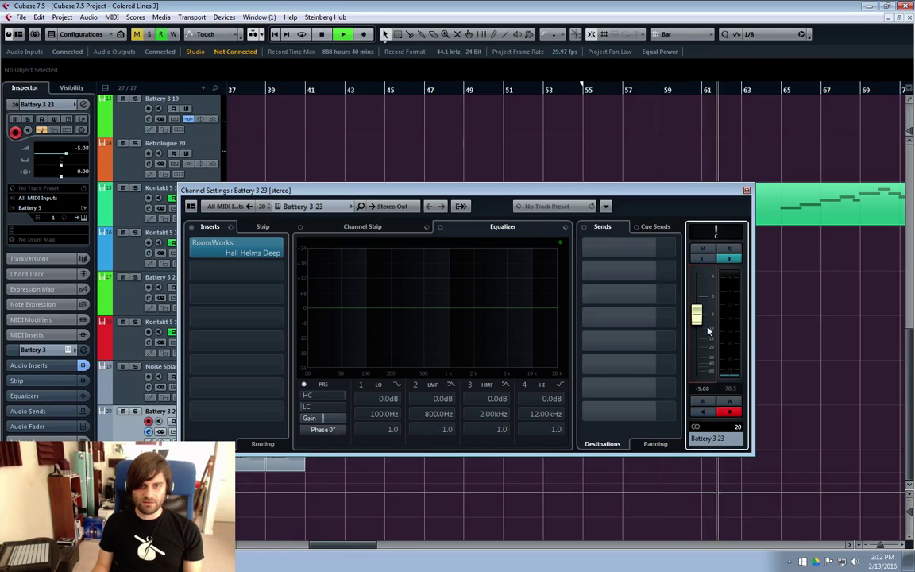
pyautogui.click(747, 191)
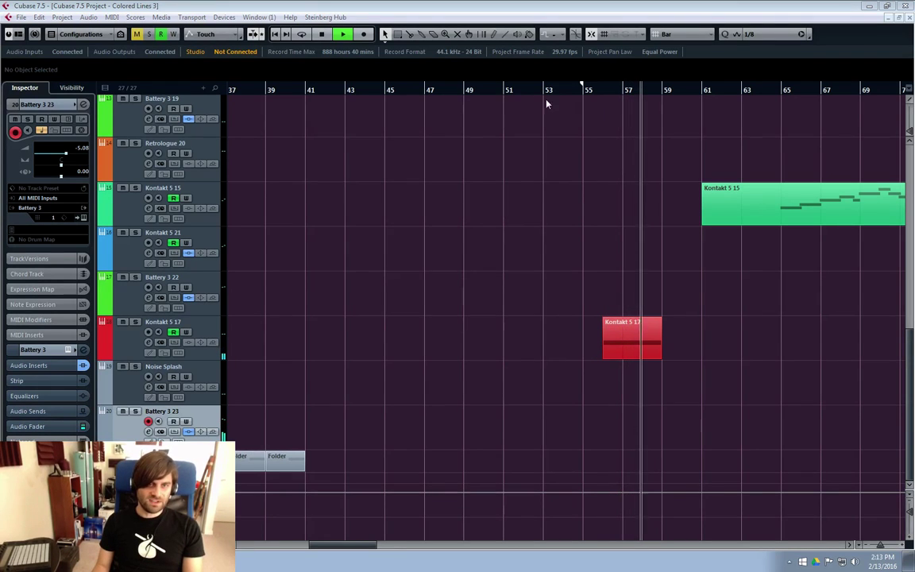
# Record a held two-note drum hit at bar 57 on the Battery 3 23 track, starting from bar 55.
pyautogui.click(590, 91)
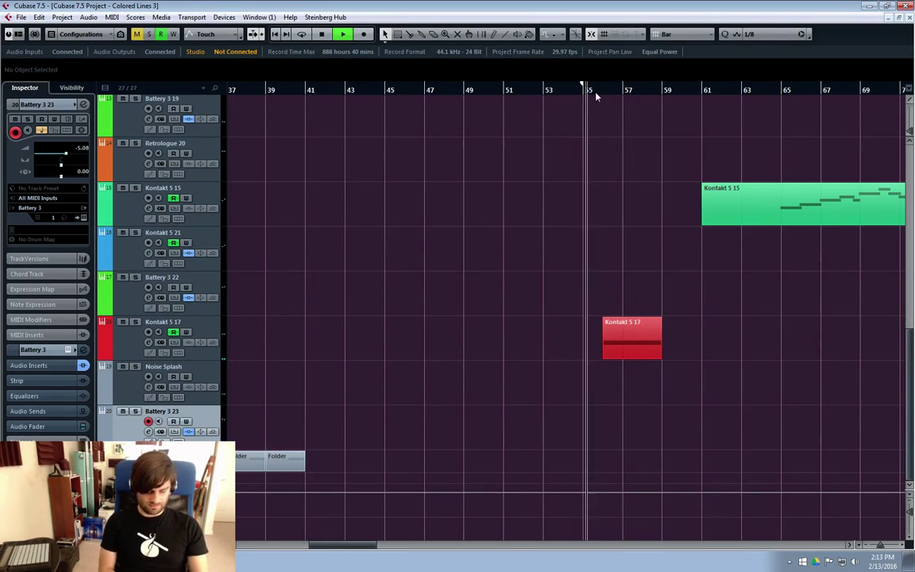
pyautogui.press('KP_Multiply')
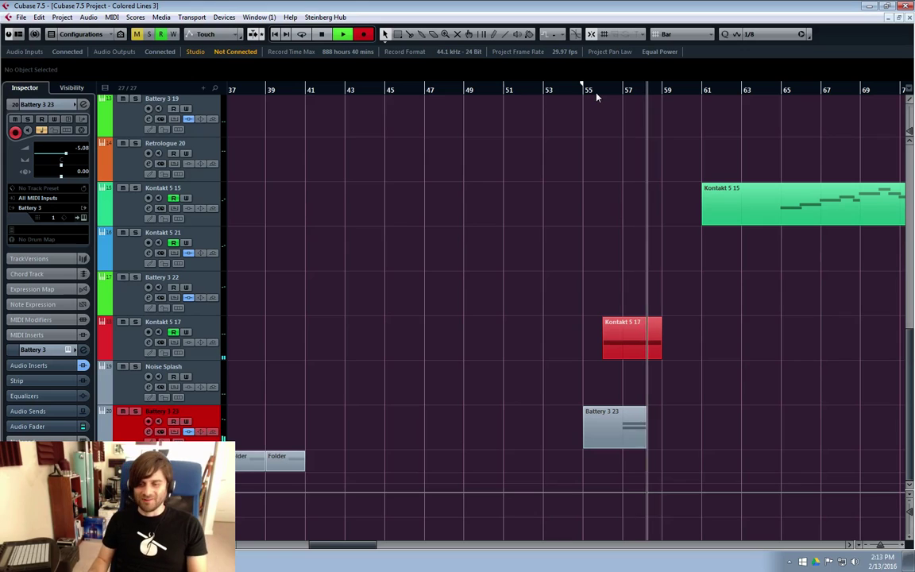
pyautogui.press('space')
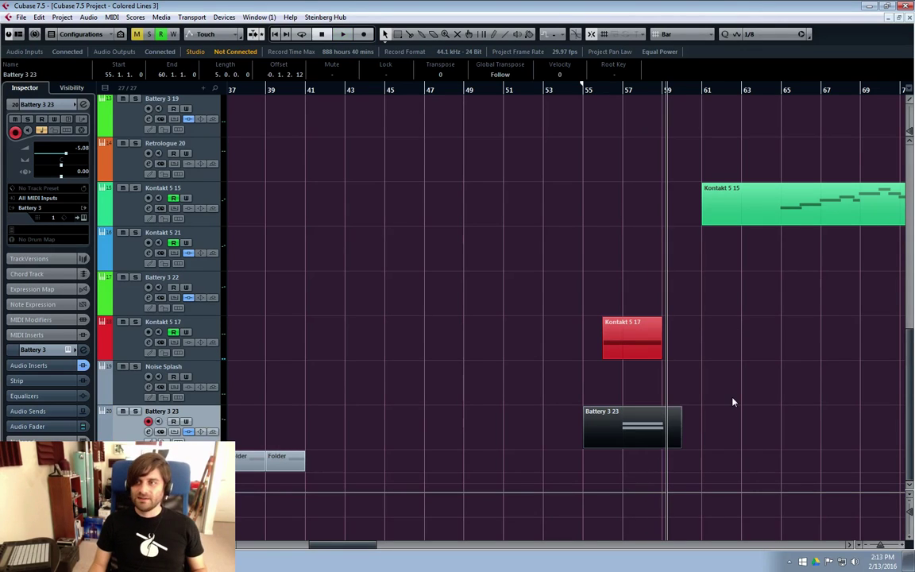
# Inspect the recorded Battery 3 23 notes in the Key Editor and play the passage from bar 53.
pyautogui.doubleClick(614, 432)
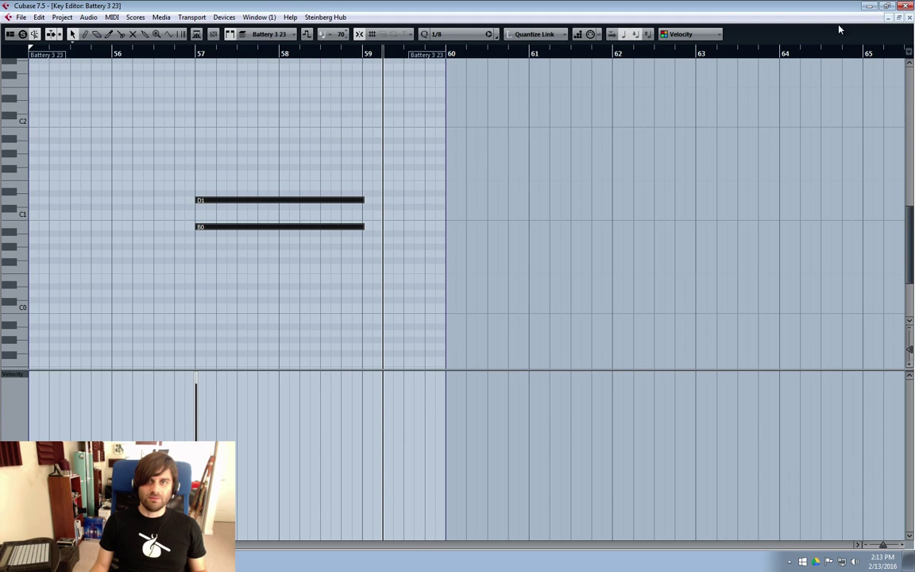
pyautogui.click(910, 17)
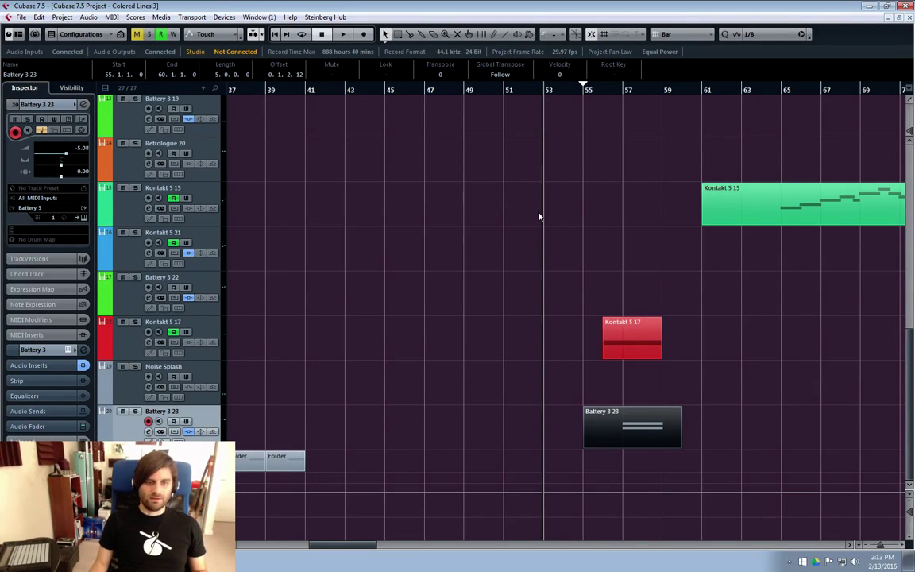
pyautogui.press('space')
pyautogui.click(744, 345)
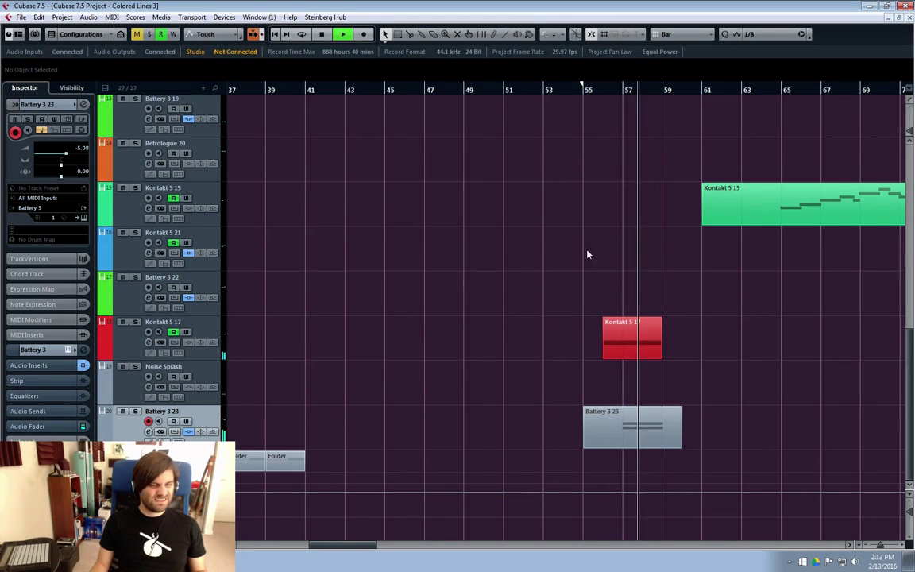
# Raise the Kontakt 5 17 track's volume automation between bars 56 and 59 to -10.0 while listening to the passage.
pyautogui.click(465, 91)
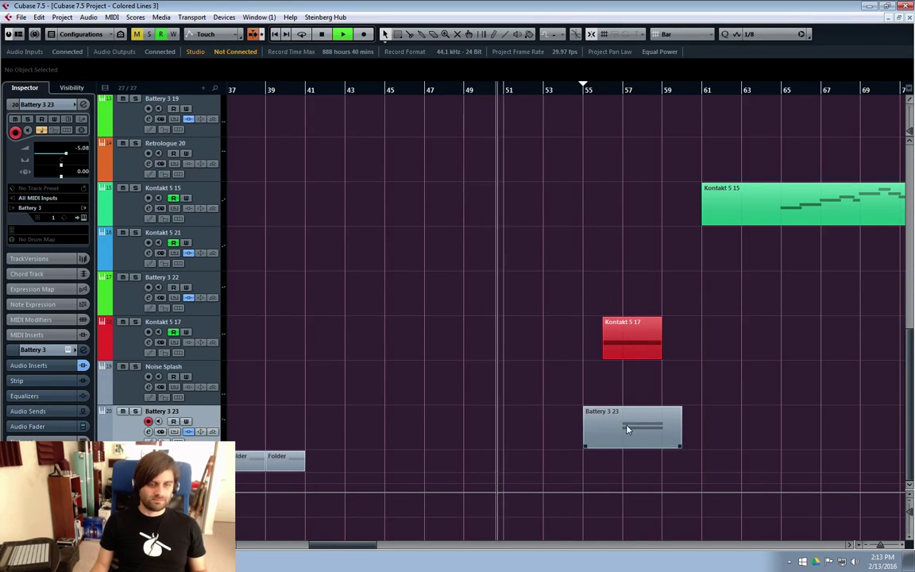
pyautogui.click(115, 354)
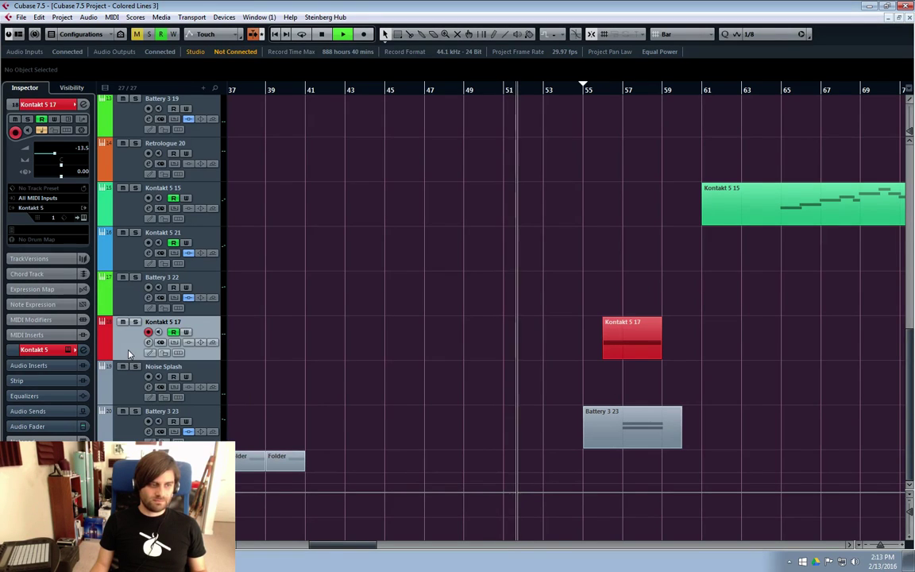
pyautogui.click(105, 355)
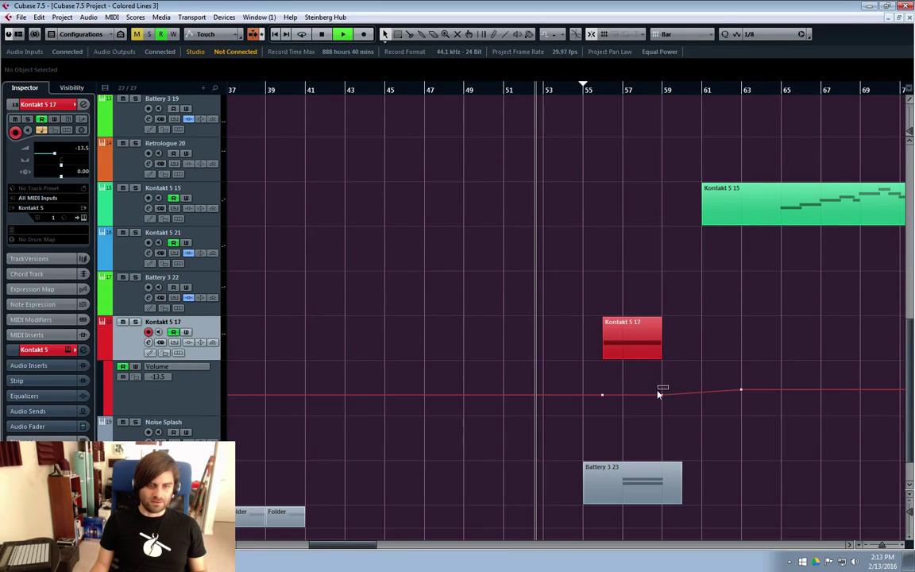
pyautogui.moveTo(659, 388); pyautogui.dragTo(621, 390)
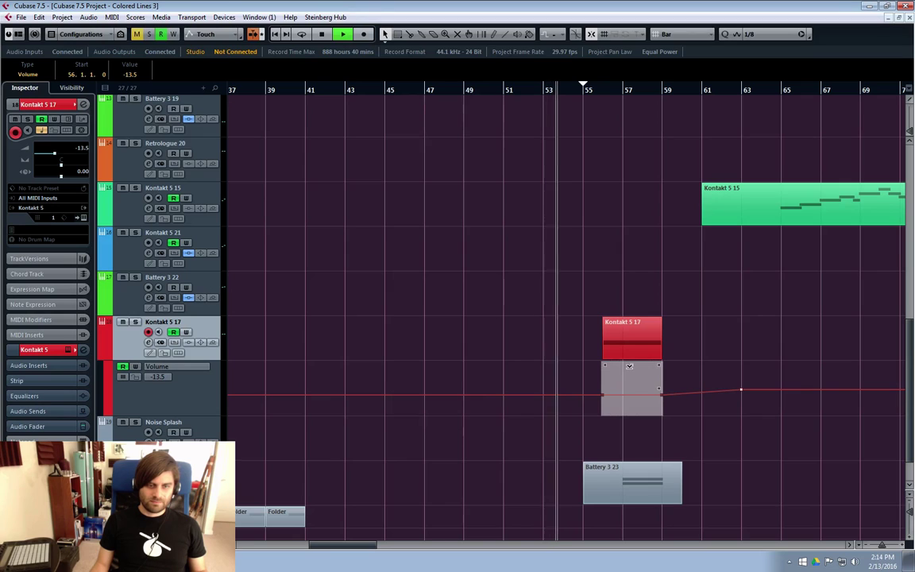
pyautogui.click(730, 280)
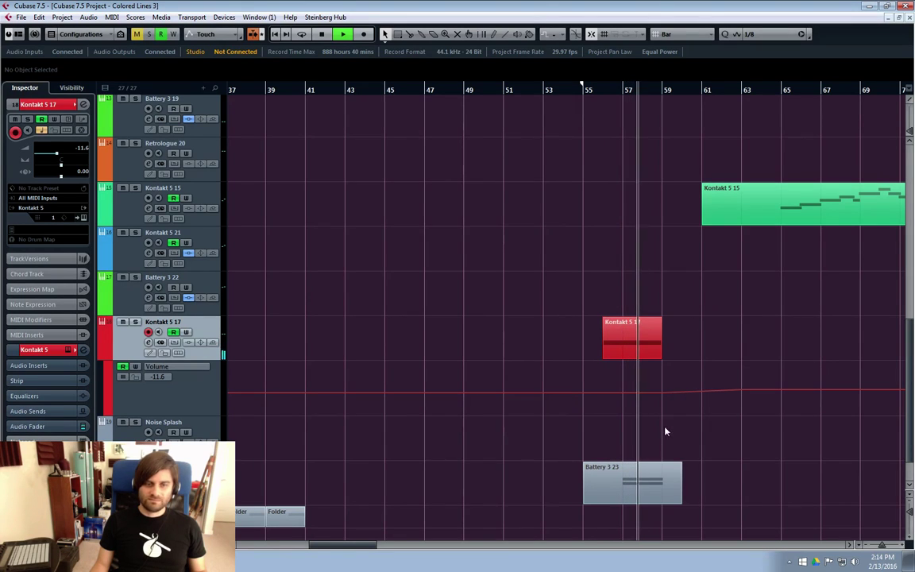
pyautogui.moveTo(664, 385); pyautogui.dragTo(601, 406)
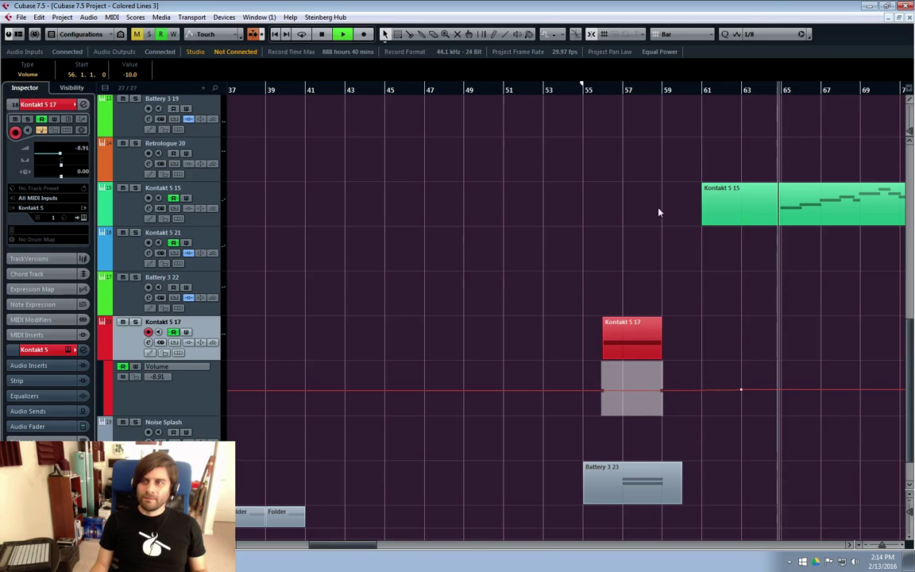
pyautogui.press('space')
# Play from bar 47 through the recorded Battery 3 23 clip and hide the Kontakt 5 17 automation lane.
pyautogui.click(546, 96)
pyautogui.click(636, 500)
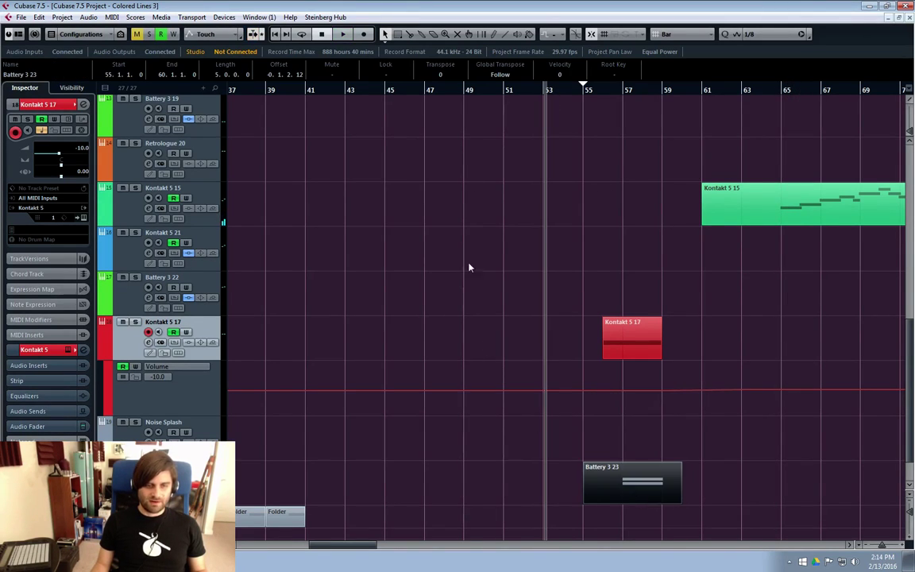
pyautogui.click(509, 105)
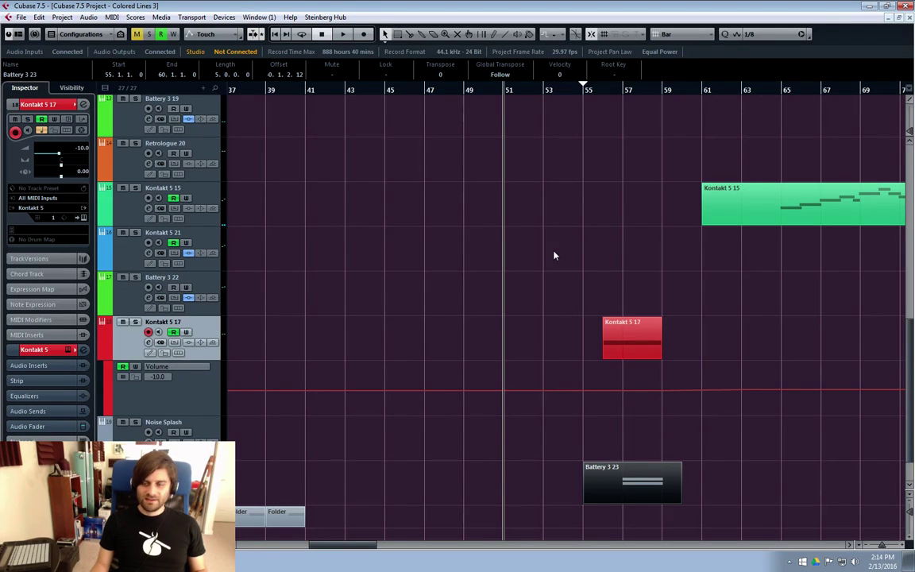
pyautogui.click(430, 90)
pyautogui.press('space')
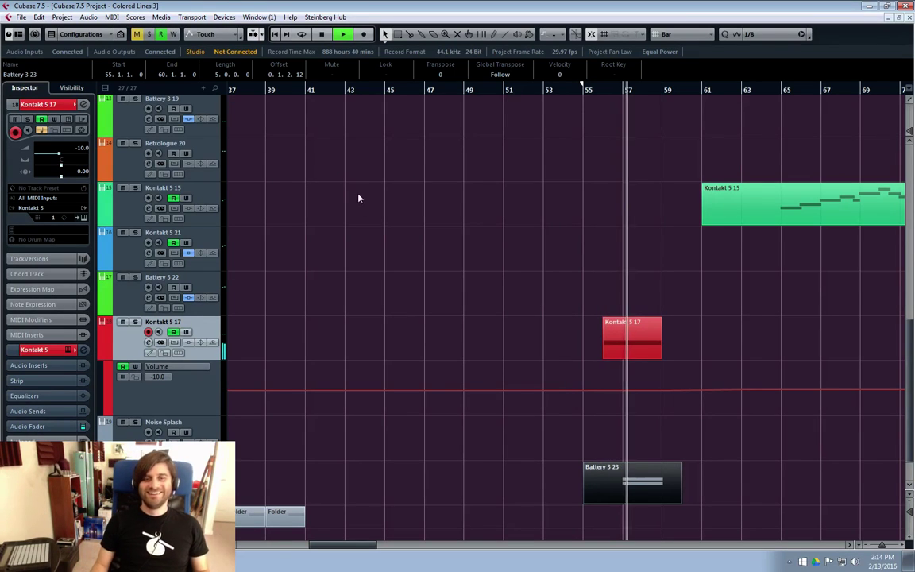
pyautogui.click(101, 353)
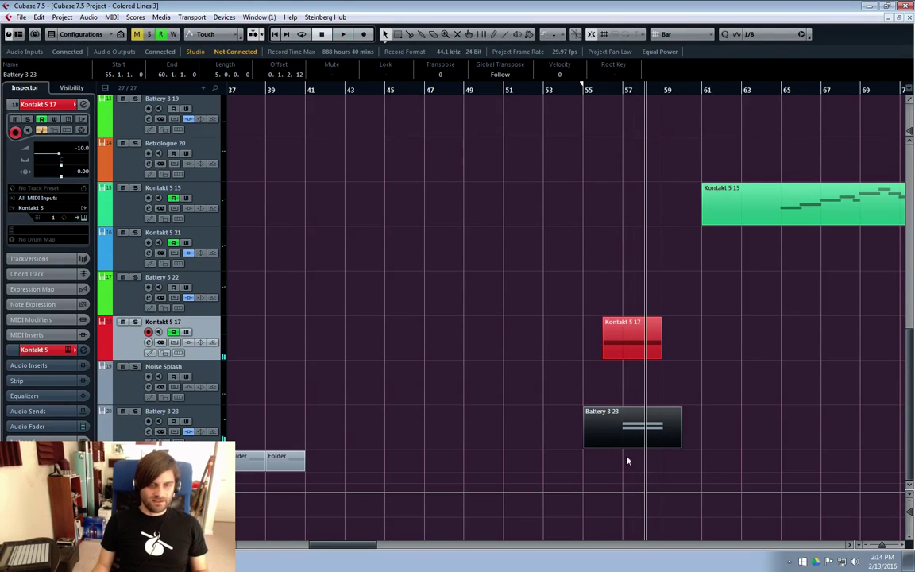
# Move the Battery 3 23 clip from bar 55 to bar 71 and play the passage from bar 69.
pyautogui.moveTo(605, 435); pyautogui.dragTo(831, 435)
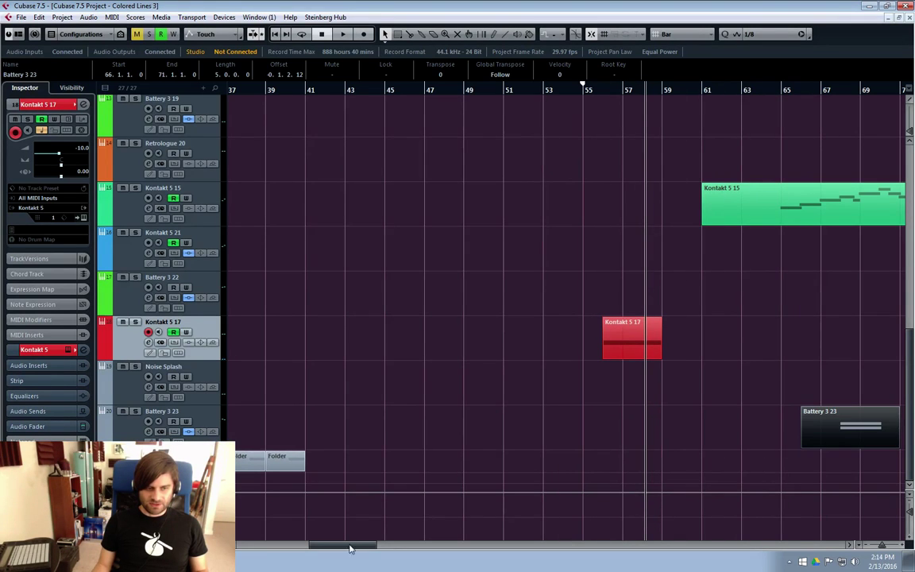
pyautogui.moveTo(350, 550); pyautogui.dragTo(393, 550)
pyautogui.moveTo(439, 439); pyautogui.dragTo(503, 433)
pyautogui.click(431, 90)
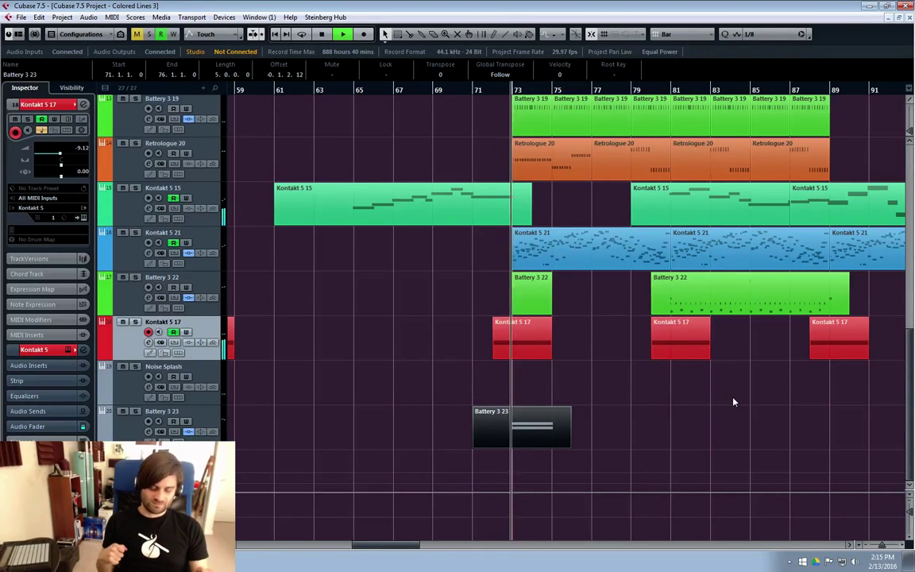
# Lower the Battery 3 23 channel volume to -7.81 while the passage plays.
pyautogui.click(126, 436)
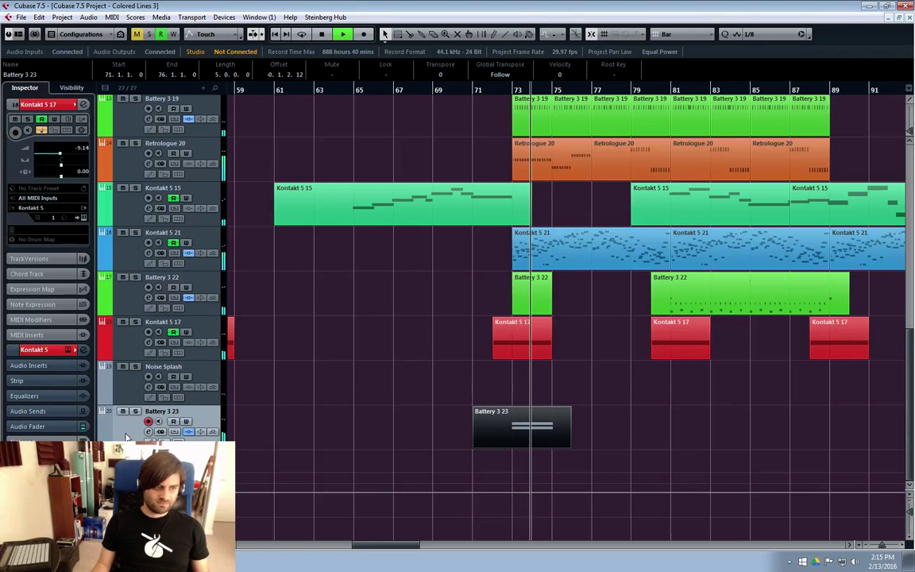
pyautogui.click(161, 432)
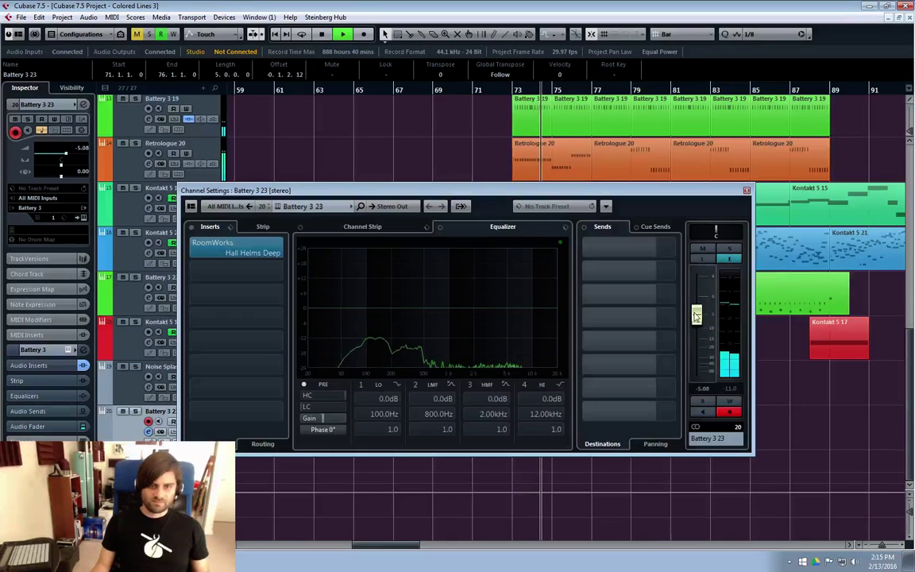
pyautogui.click(747, 190)
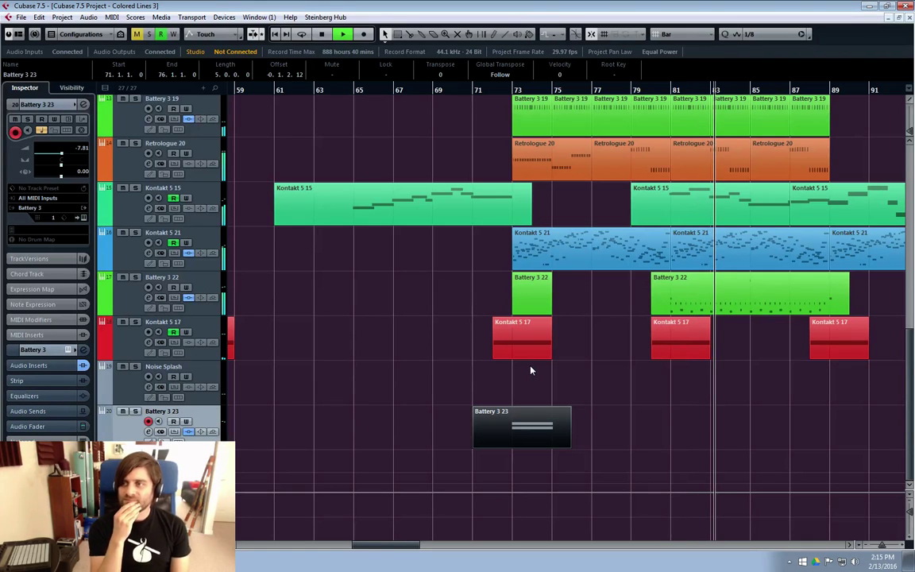
# Copy the Battery 3 23 clip from bar 71 to bar 79 and play the passage from bar 67.
pyautogui.click(459, 92)
pyautogui.moveTo(547, 429); pyautogui.dragTo(705, 429)
pyautogui.click(394, 92)
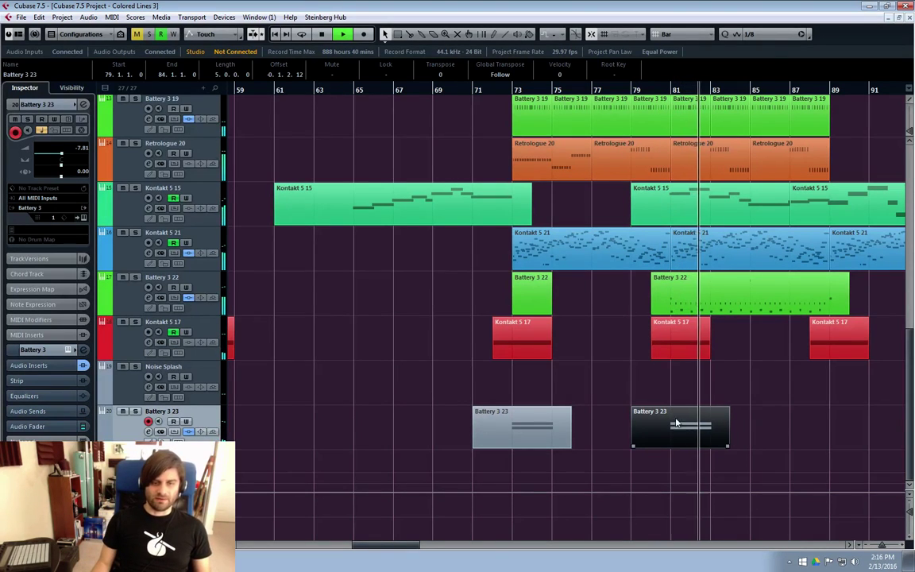
# Place another copy of the Battery 3 23 clip at bar 87 and stop playback after listening.
pyautogui.click(513, 433)
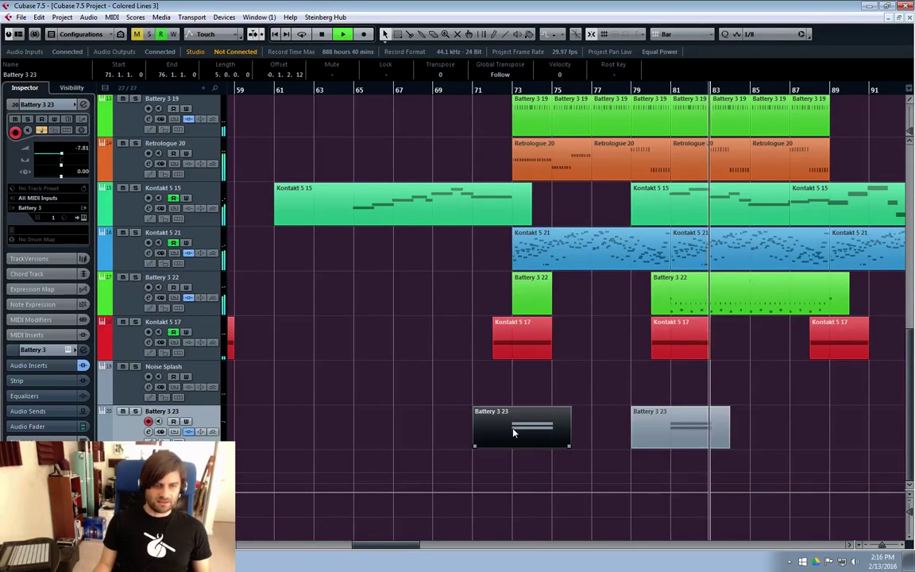
pyautogui.click(694, 429)
pyautogui.hotkey('ctrl', 'd')
pyautogui.moveTo(794, 450); pyautogui.dragTo(838, 447)
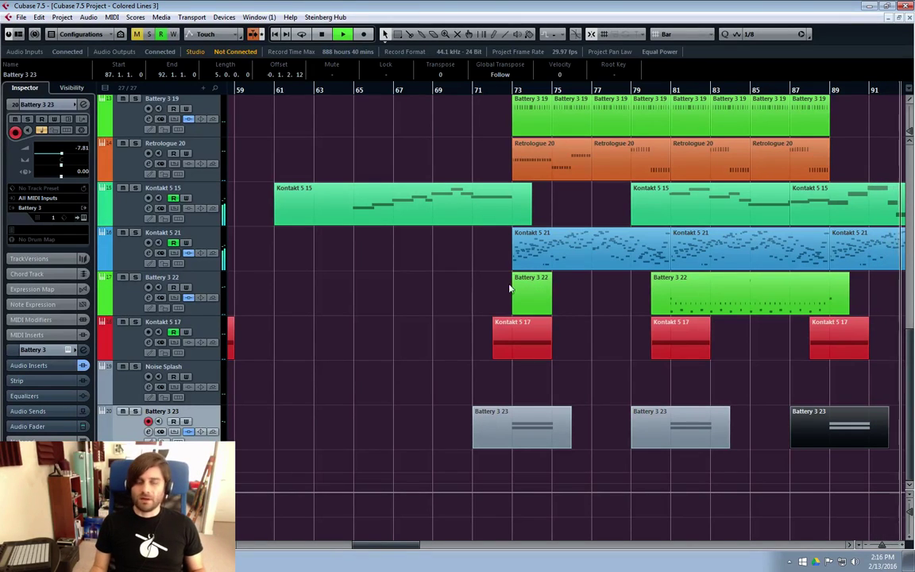
pyautogui.press('space')
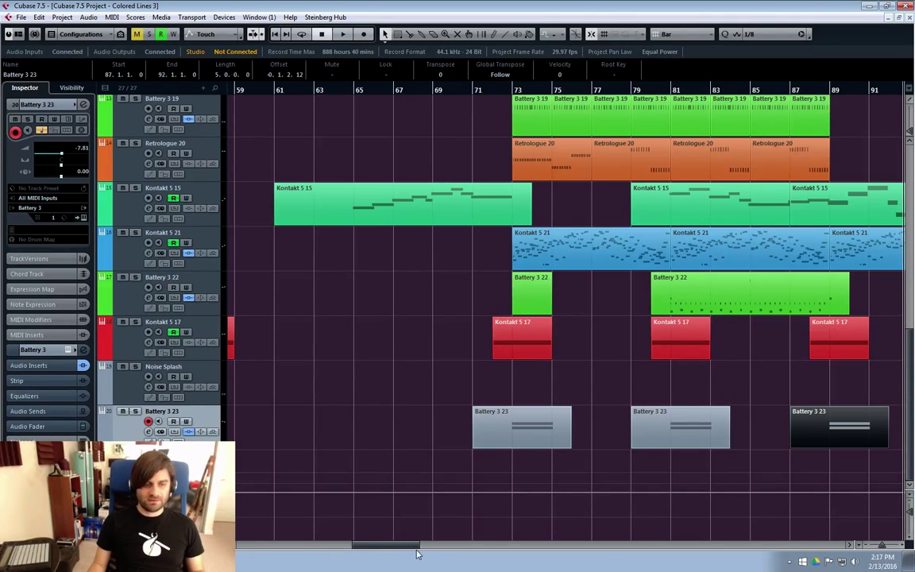
# Solo the Kontakt 5 21 track, play it from bar 73 and view its first clip's notes in the Key Editor.
pyautogui.moveTo(379, 548); pyautogui.dragTo(420, 549)
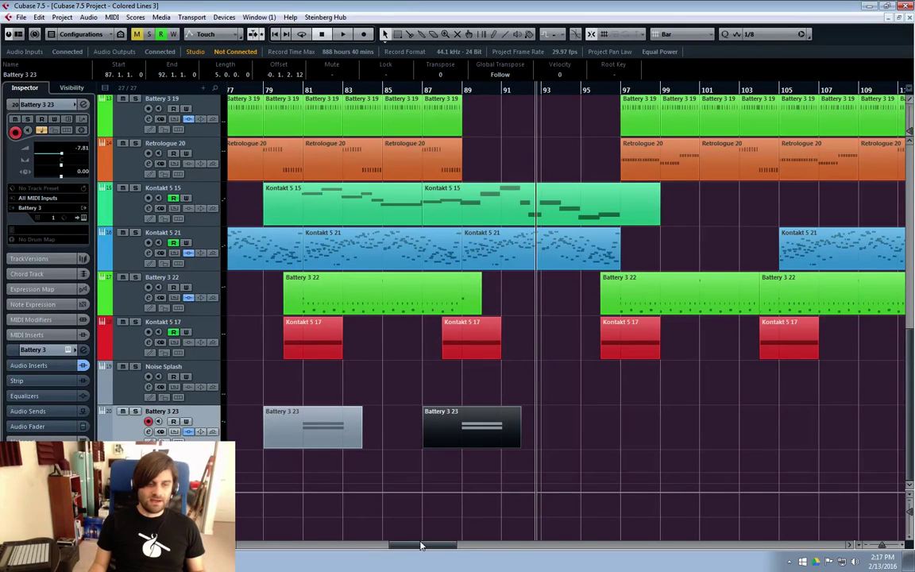
pyautogui.moveTo(421, 546); pyautogui.dragTo(393, 547)
pyautogui.click(395, 89)
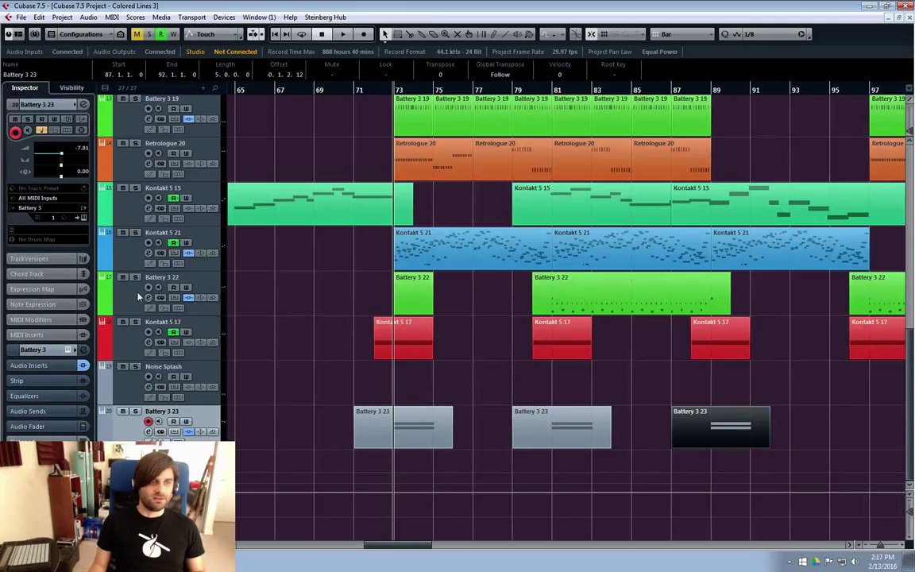
pyautogui.click(199, 238)
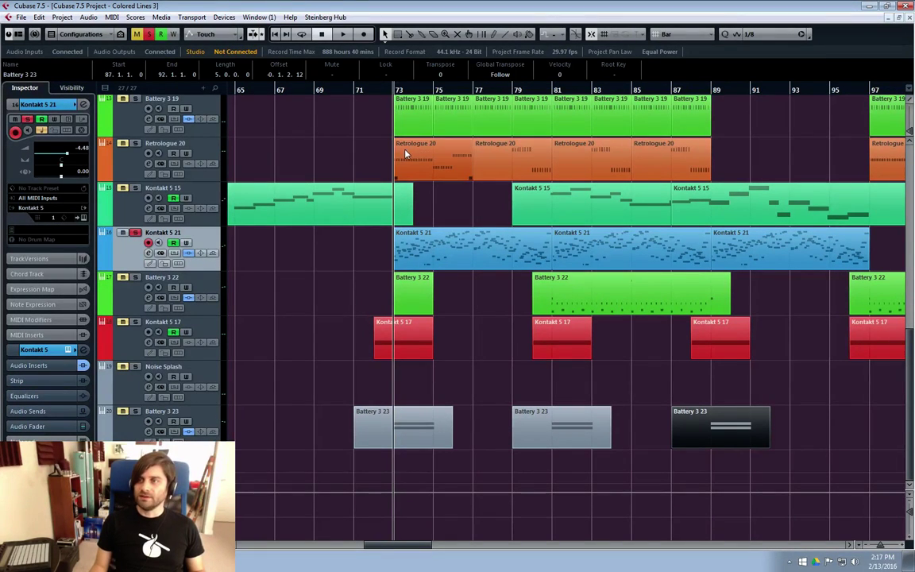
pyautogui.press('space')
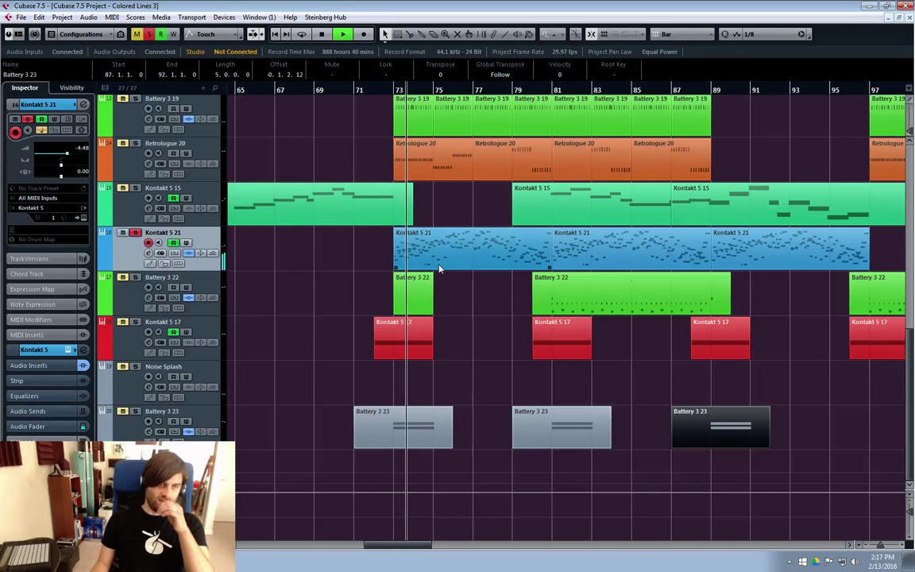
pyautogui.doubleClick(447, 265)
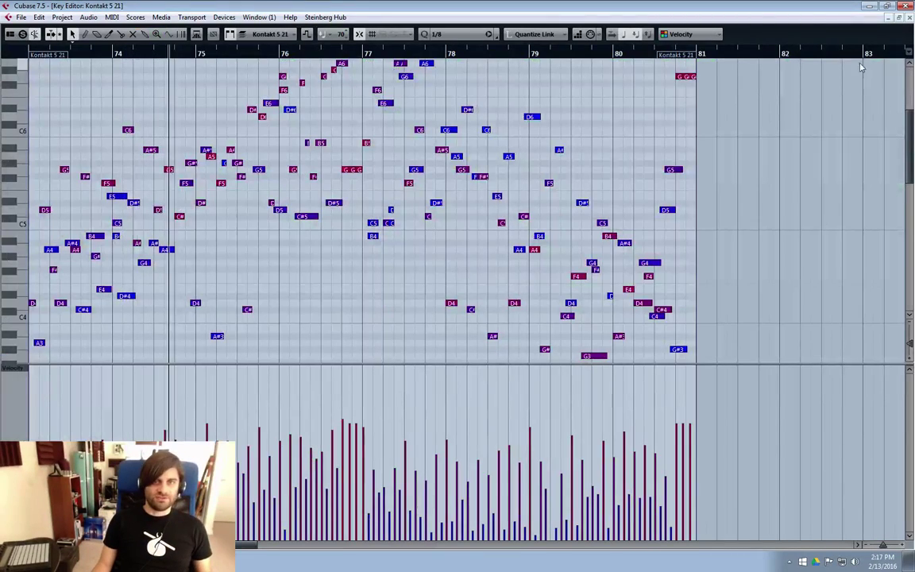
pyautogui.press('Escape')
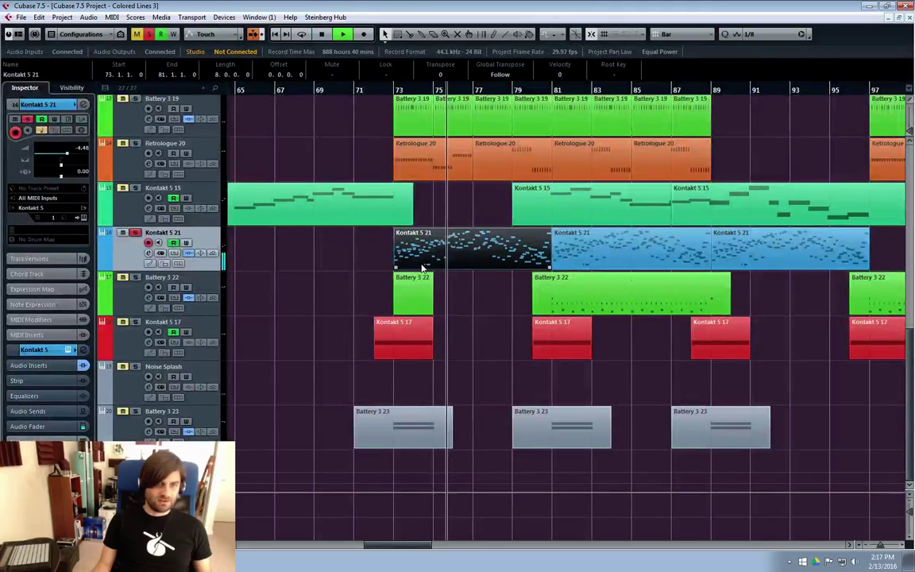
# Examine the Kontakt 5 21 track's channel inserts and its Crystal Snares instrument in Kontakt during playback.
pyautogui.press('e')
pyautogui.press('Escape')
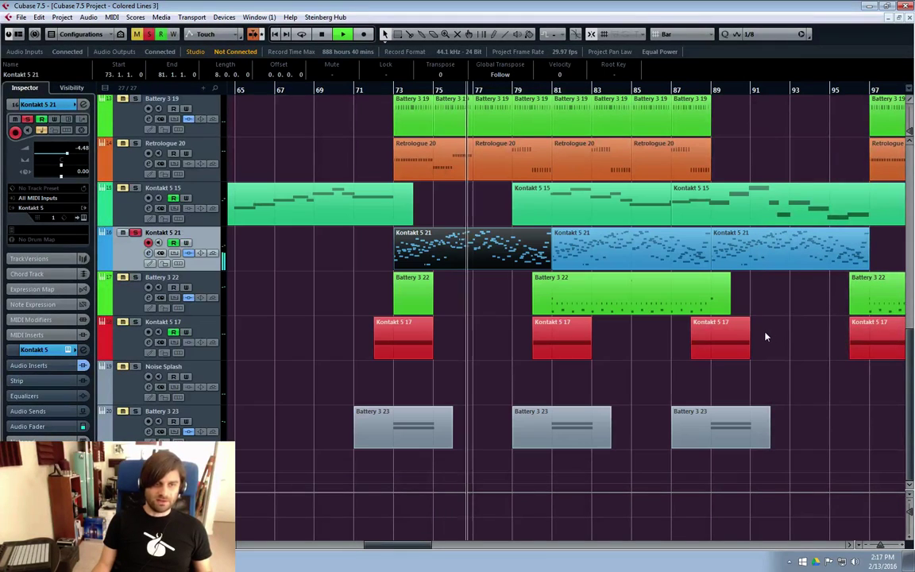
pyautogui.press('e')
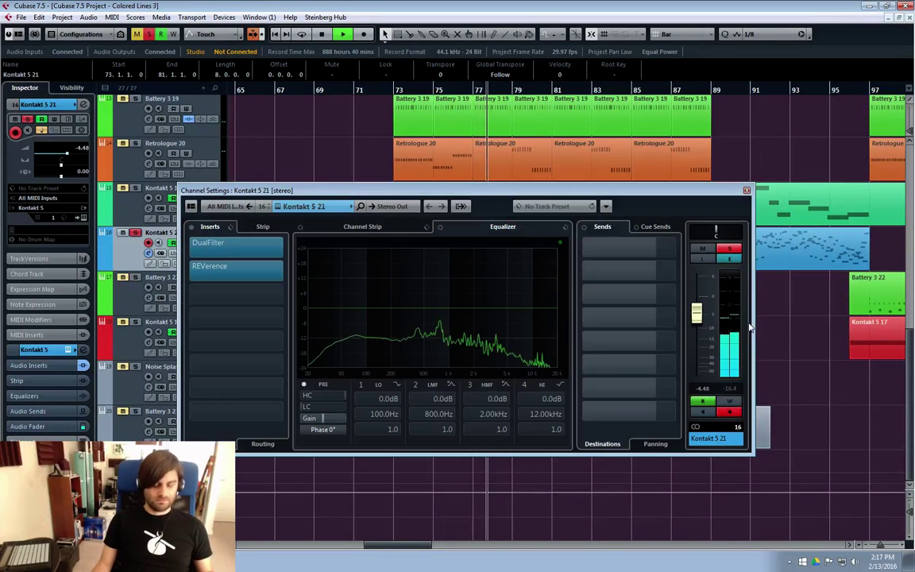
pyautogui.press('f')
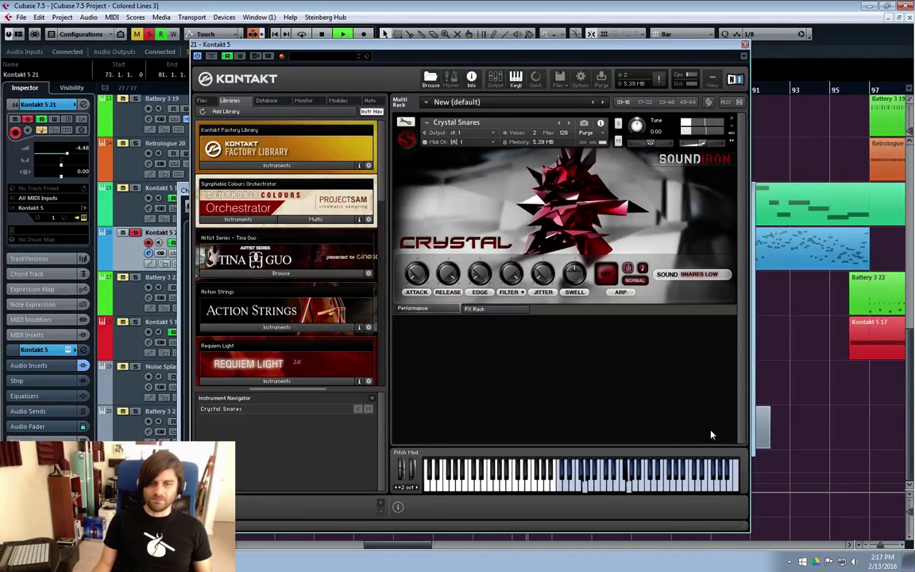
pyautogui.click(746, 46)
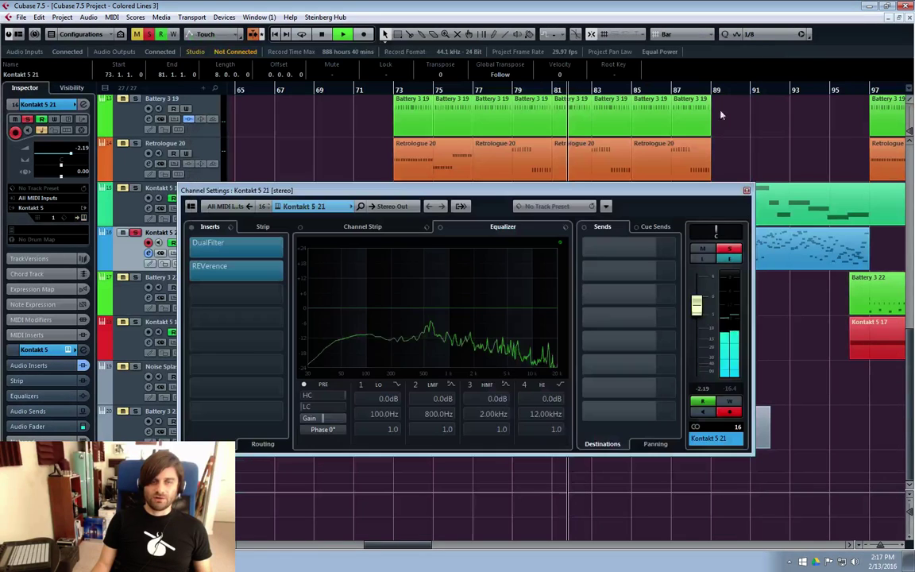
pyautogui.press('e')
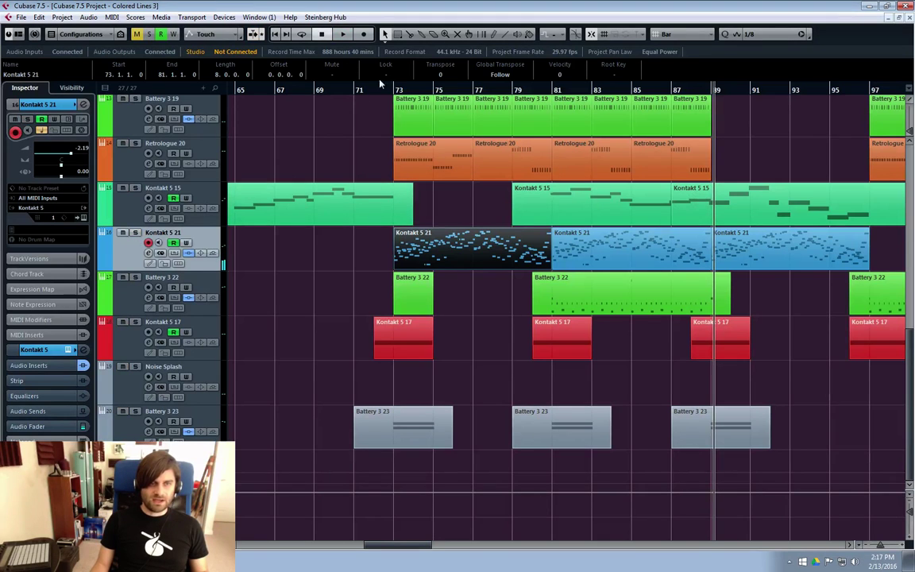
# Examine the note velocities at the start of the Kontakt 5 21 clip at bar 73 in the Key Editor.
pyautogui.doubleClick(481, 254)
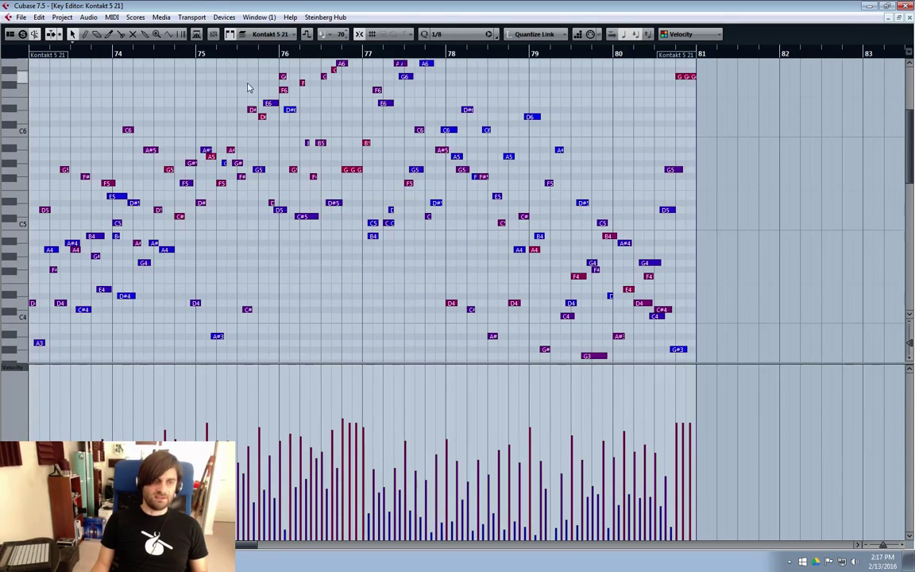
pyautogui.press('h')
pyautogui.press('h')
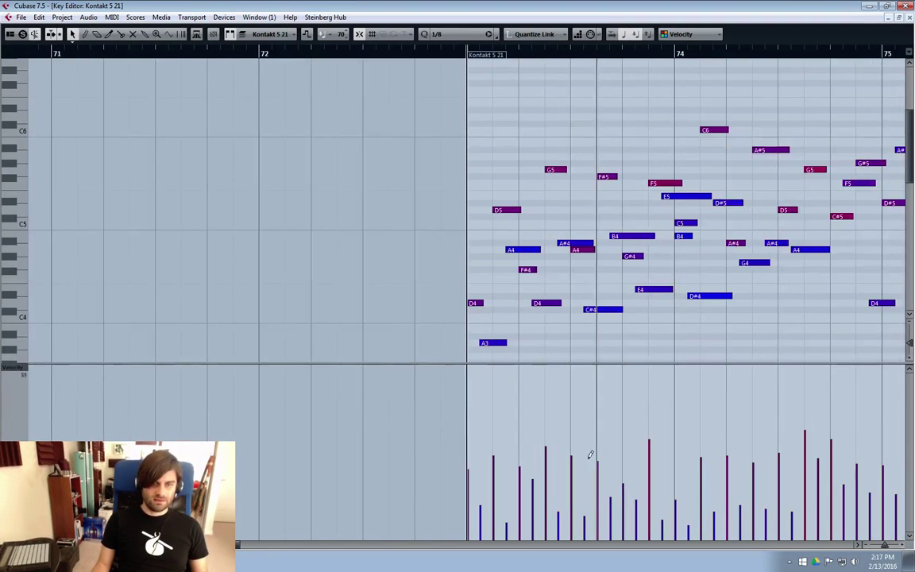
pyautogui.press('h')
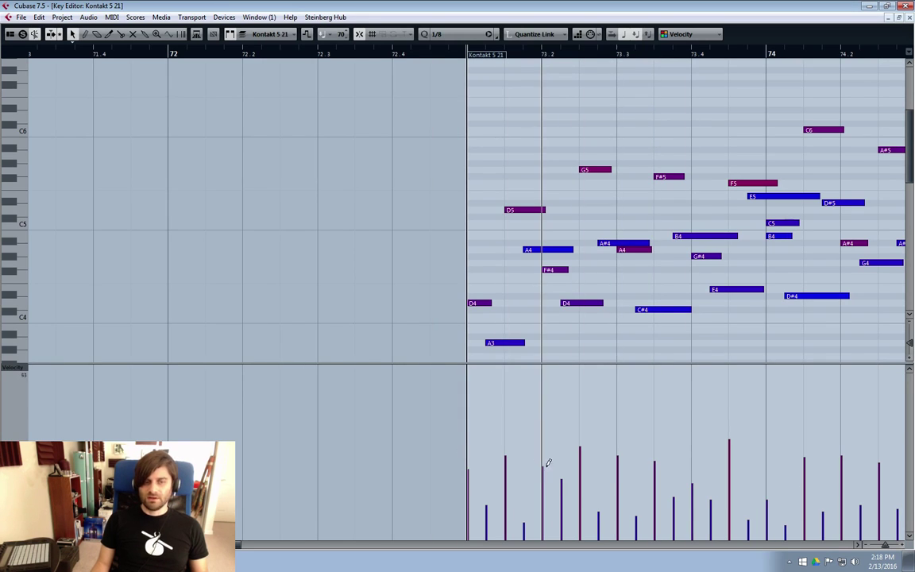
pyautogui.click(910, 18)
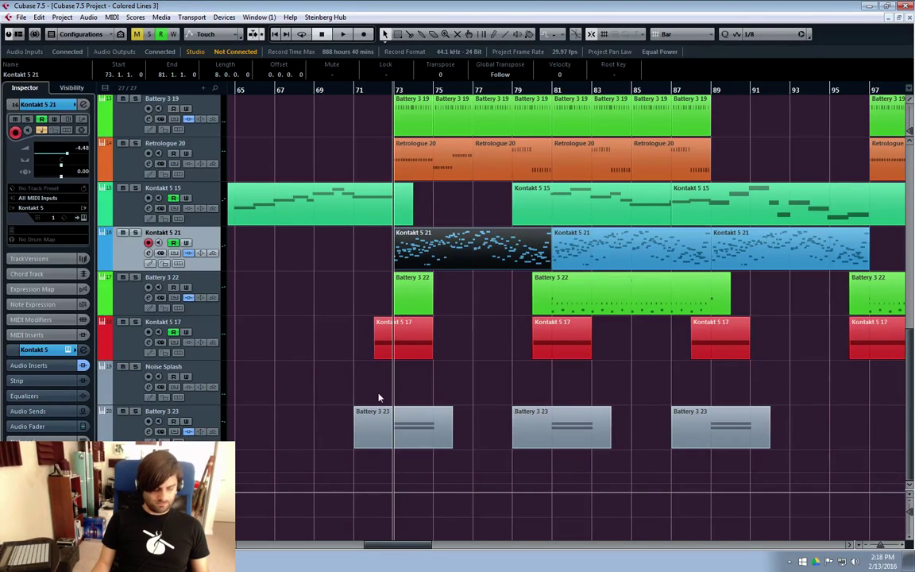
# Mute the Battery 3 23 clip at bar 71 and play the arrangement from bar 69.
pyautogui.click(412, 424)
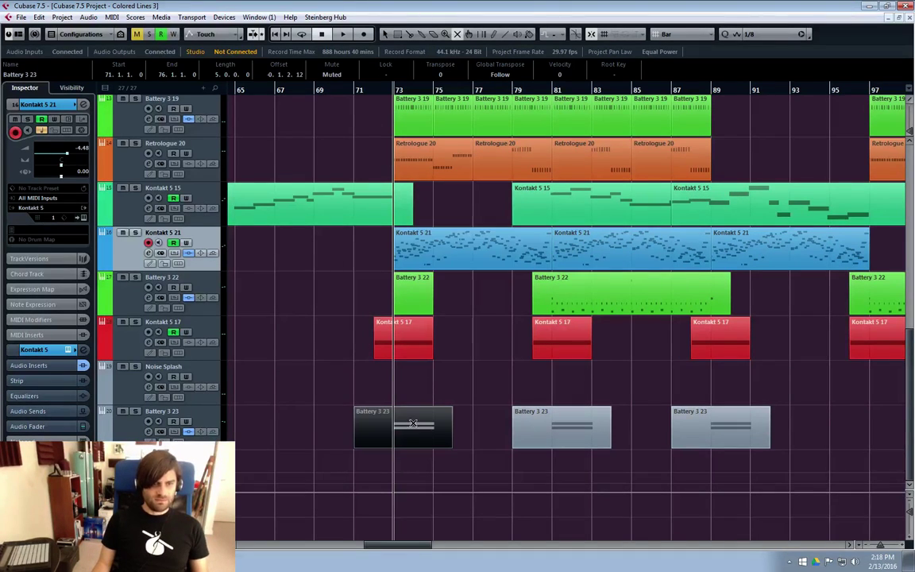
pyautogui.click(315, 95)
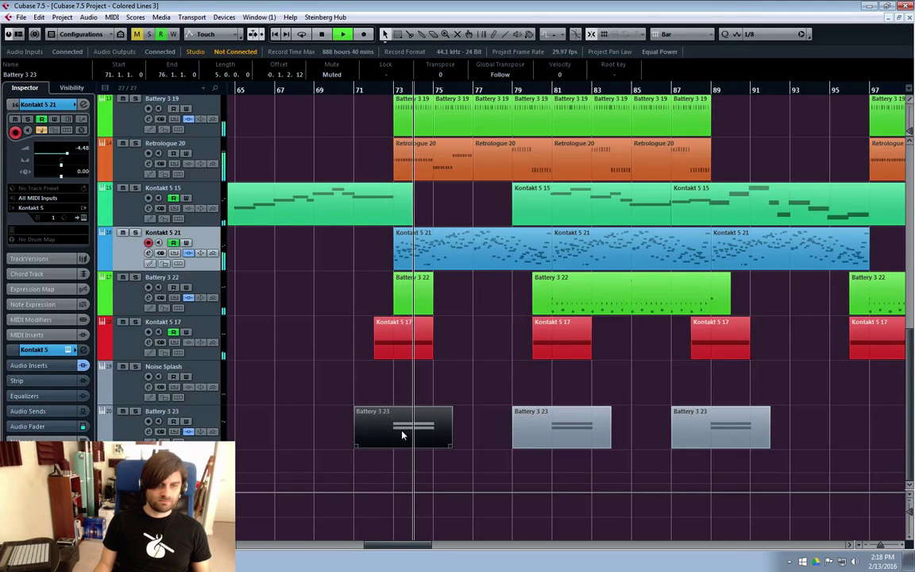
pyautogui.click(481, 401)
pyautogui.scroll(2, 502, 319)
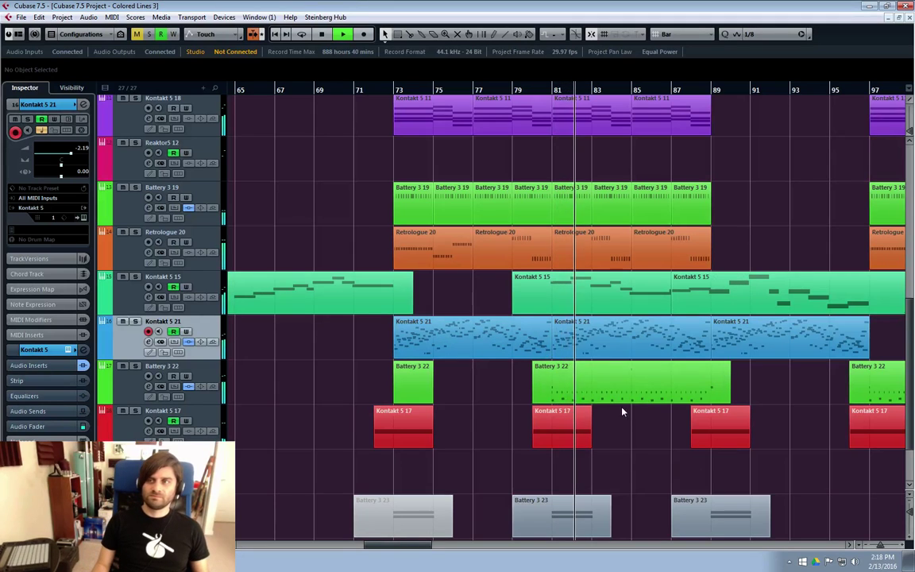
pyautogui.scroll(-2, 623, 412)
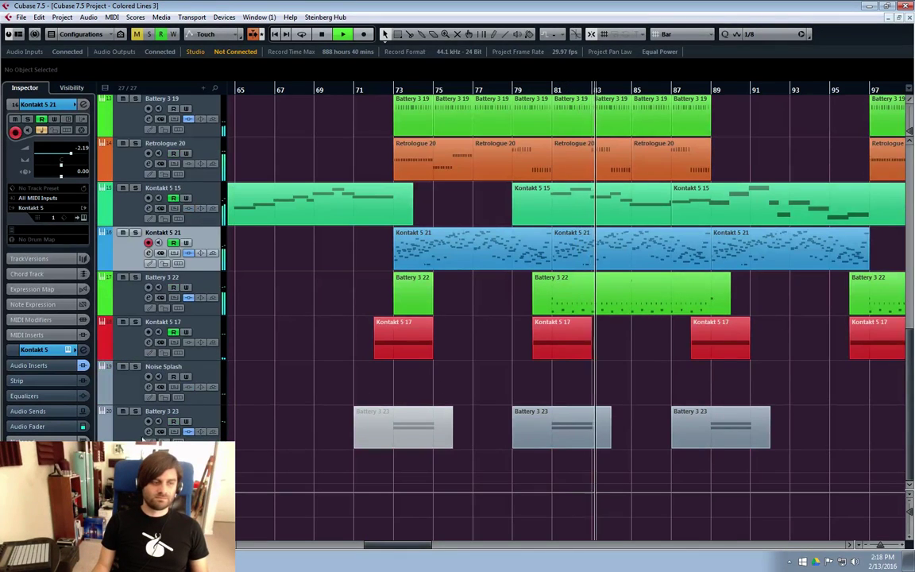
# Raise the Battery 3 23 channel volume to -5.50 during playback.
pyautogui.click(252, 435)
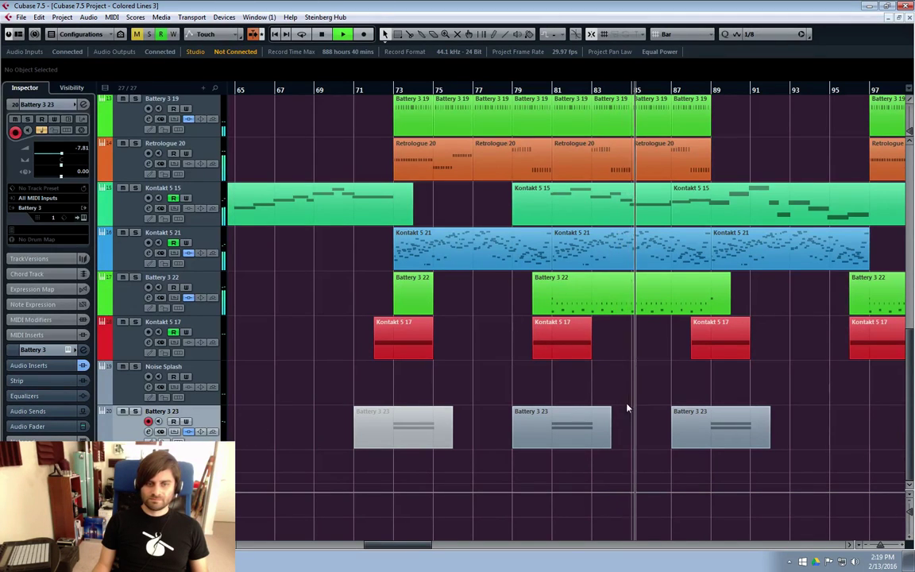
pyautogui.moveTo(389, 545); pyautogui.dragTo(409, 550)
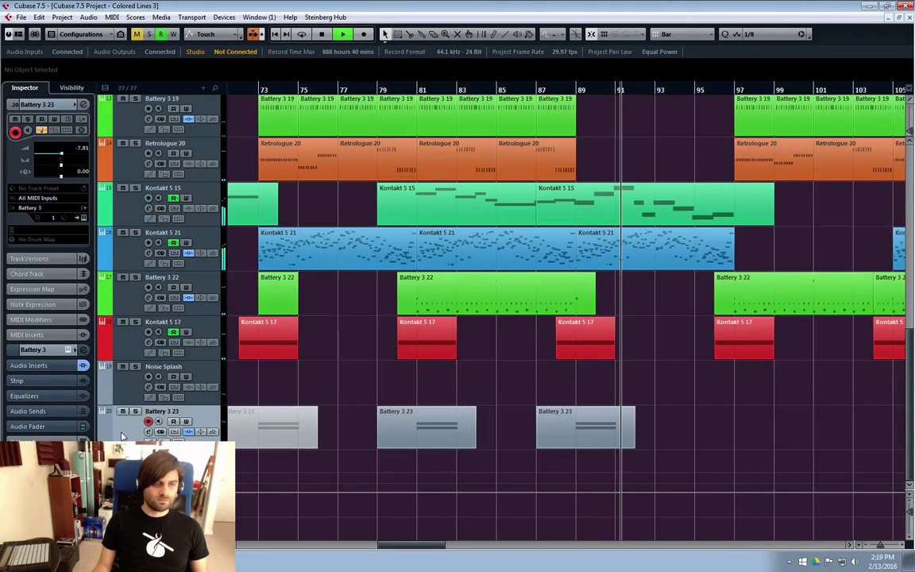
pyautogui.click(149, 431)
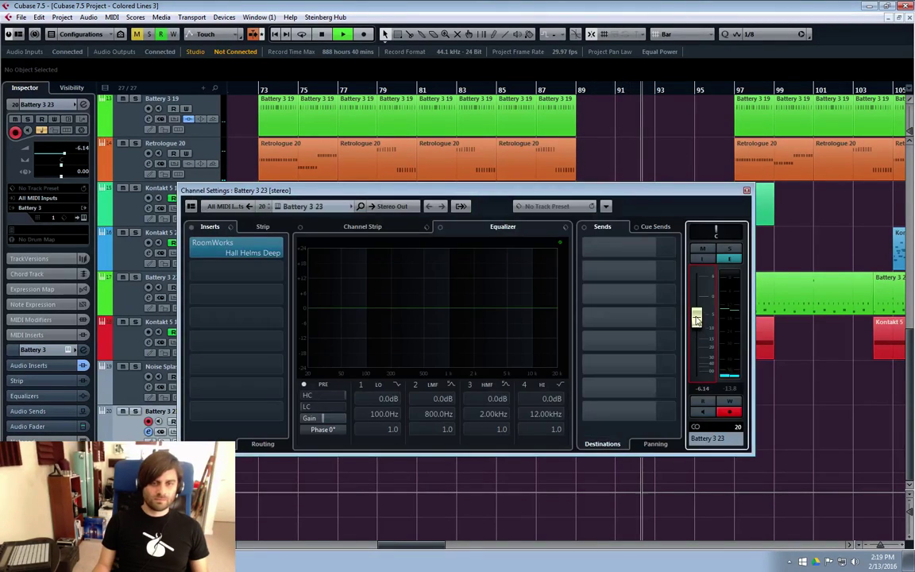
pyautogui.click(747, 191)
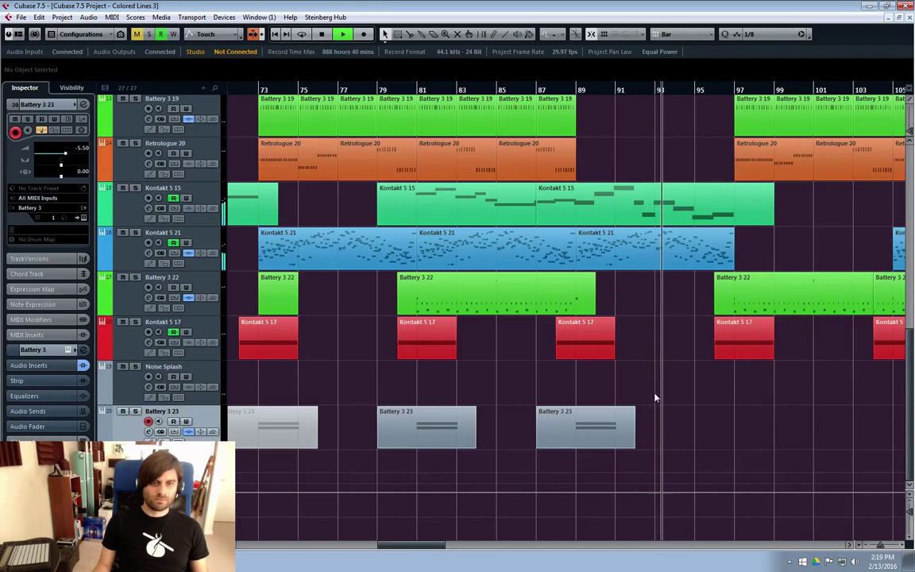
# Copy the Battery 3 23 clip from bar 87 to bar 95.
pyautogui.click(608, 433)
pyautogui.moveTo(616, 433); pyautogui.dragTo(772, 440)
pyautogui.click(784, 394)
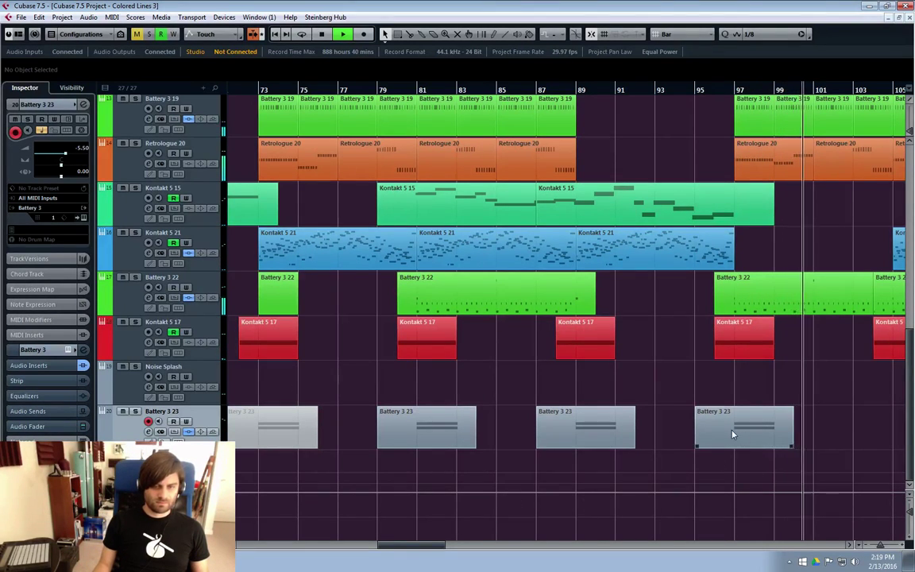
# Audition the Snare 2 and Snare 3 cells in the Battery 3 23 instrument and tune Bass Drum 3 to -1.00 st.
pyautogui.click(174, 432)
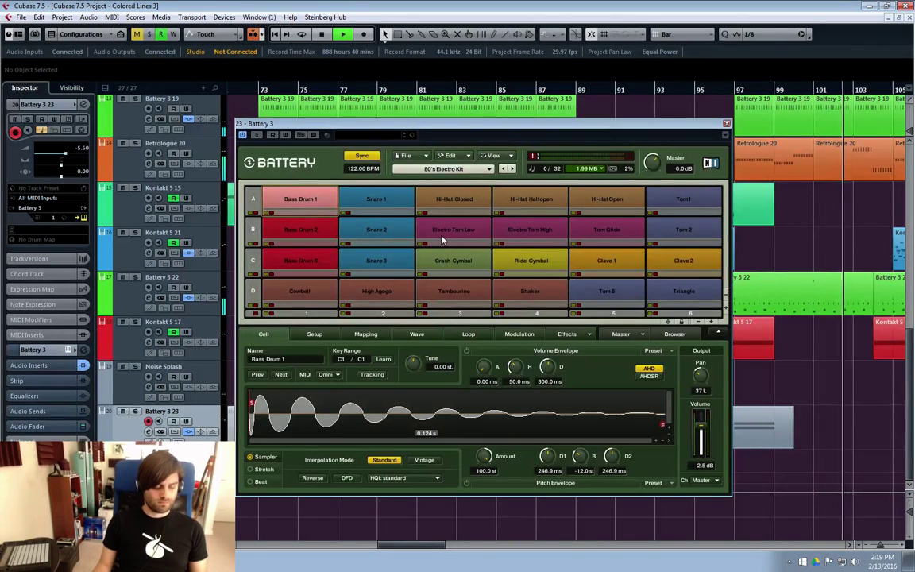
pyautogui.click(387, 235)
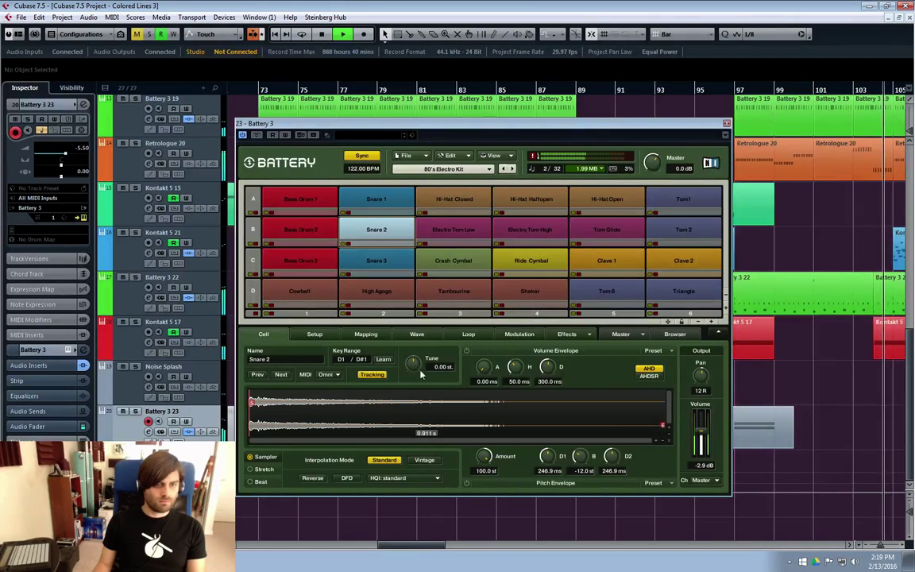
pyautogui.click(385, 275)
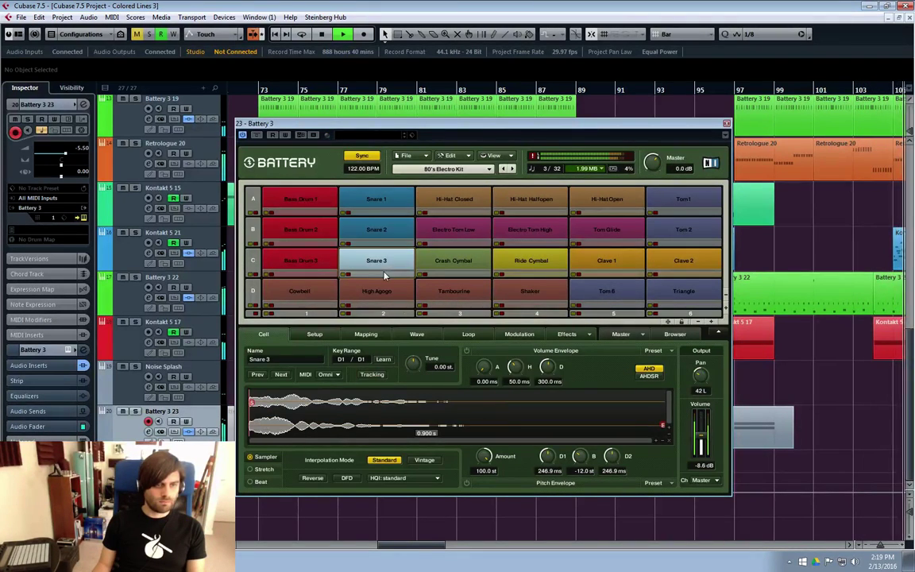
pyautogui.click(302, 267)
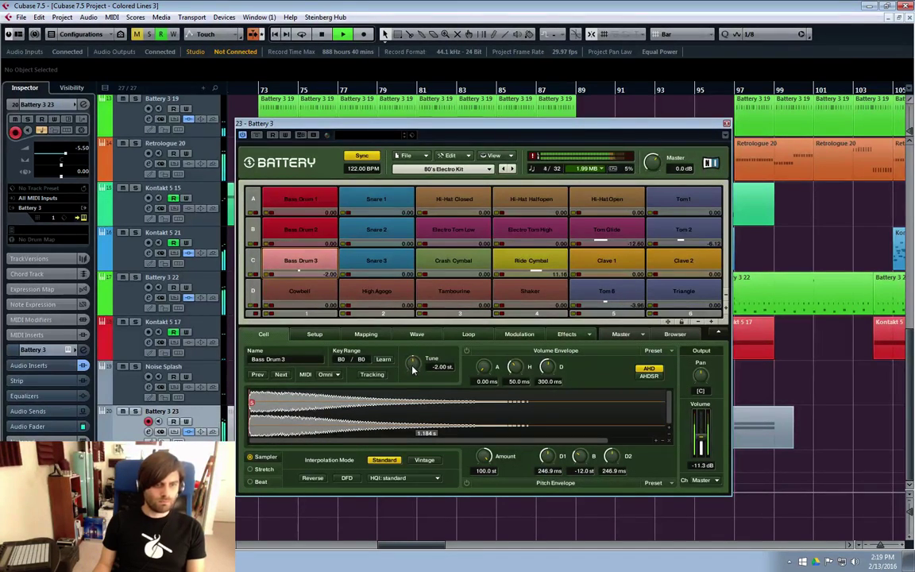
pyautogui.moveTo(414, 369); pyautogui.dragTo(376, 334)
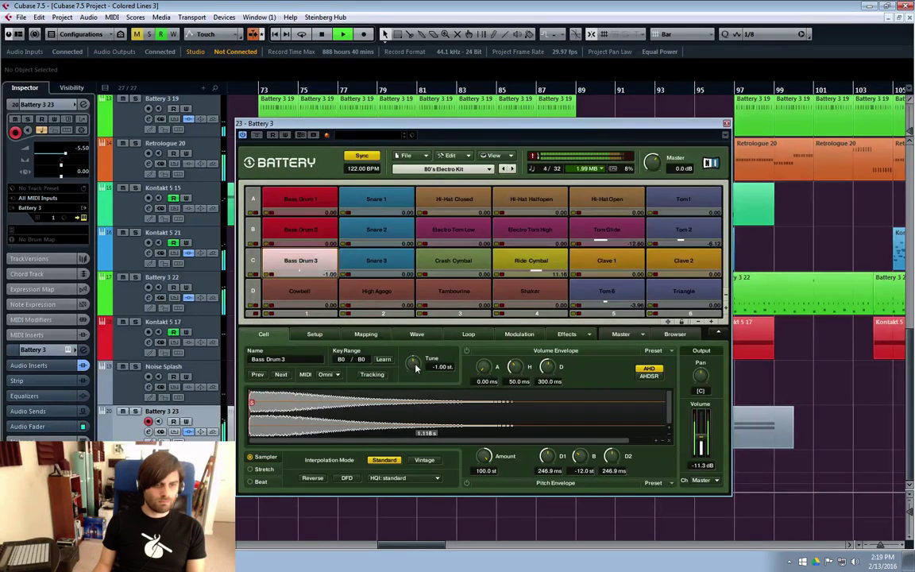
pyautogui.click(726, 124)
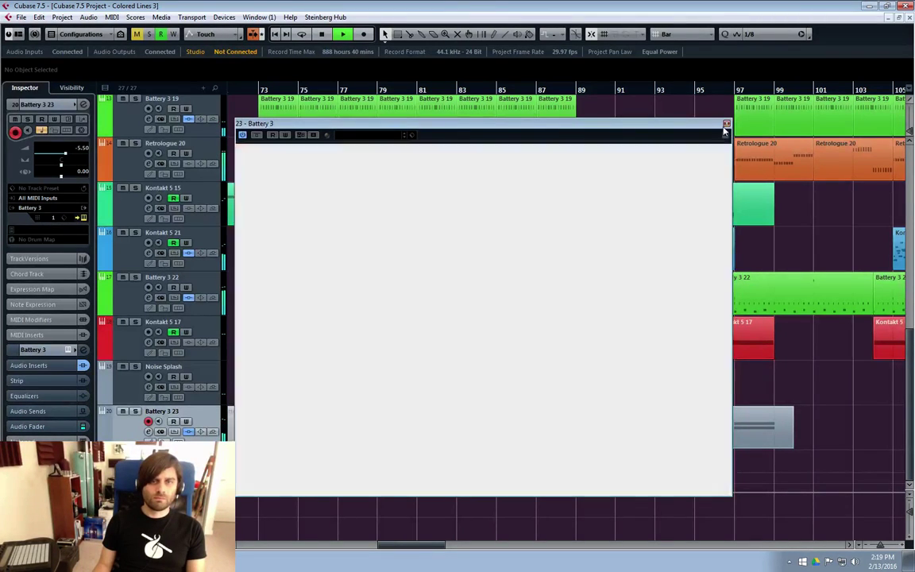
# Copy the Kontakt 5 17 clip from bar 104 to bar 120.
pyautogui.moveTo(407, 545)
pyautogui.mouseDown()
pyautogui.moveTo(444, 545)
pyautogui.moveTo(419, 545)
pyautogui.mouseUp()
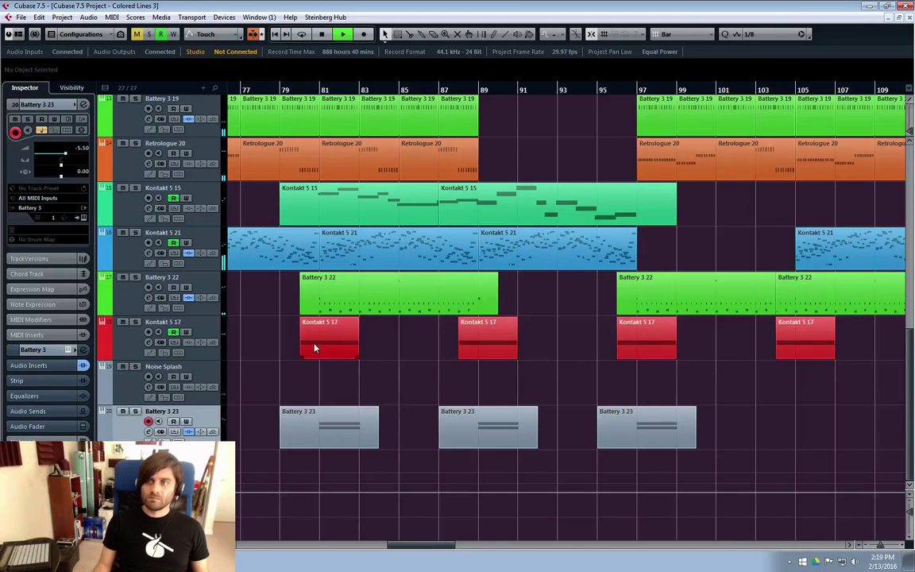
pyautogui.moveTo(413, 548); pyautogui.dragTo(459, 552)
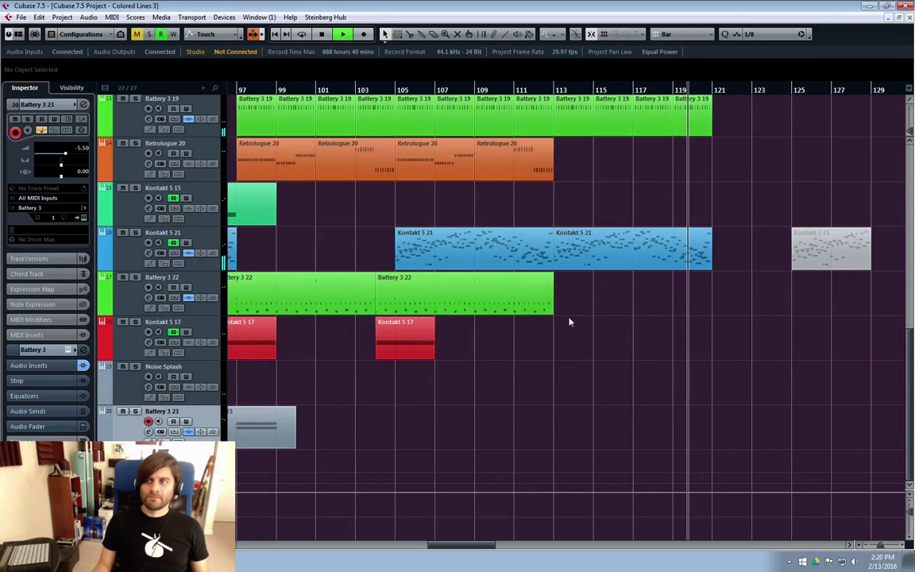
pyautogui.moveTo(467, 549); pyautogui.dragTo(475, 548)
pyautogui.scroll(10, 751, 404)
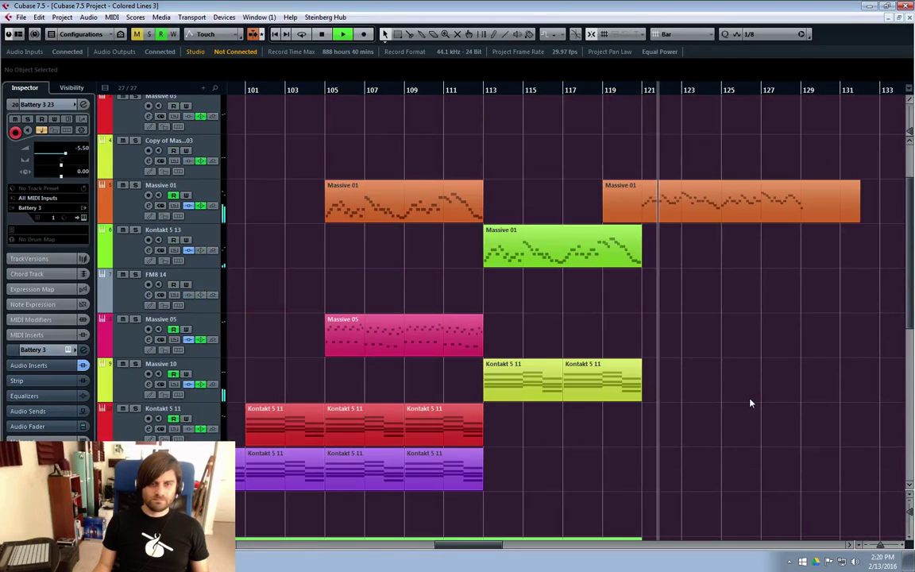
pyautogui.scroll(-10, 751, 404)
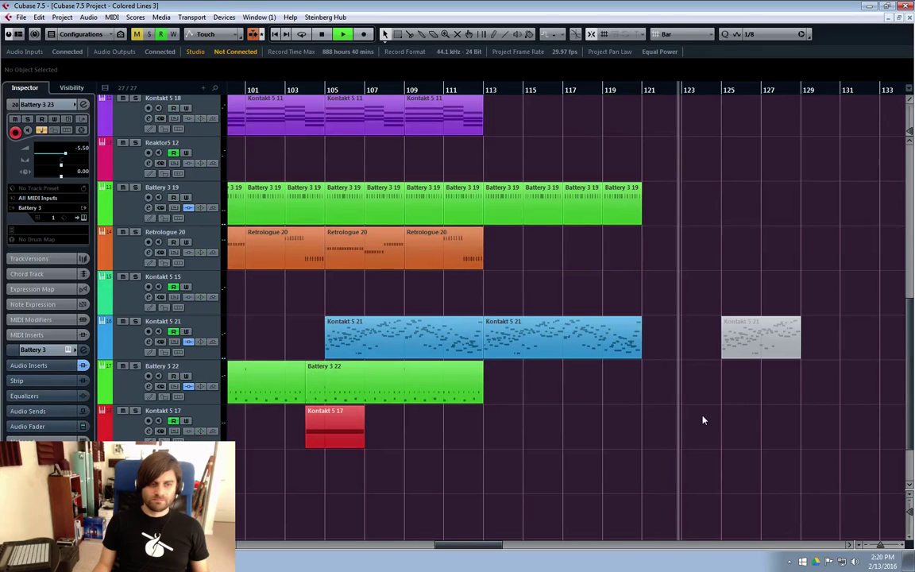
pyautogui.click(323, 427)
pyautogui.hotkey('ctrl', 'd')
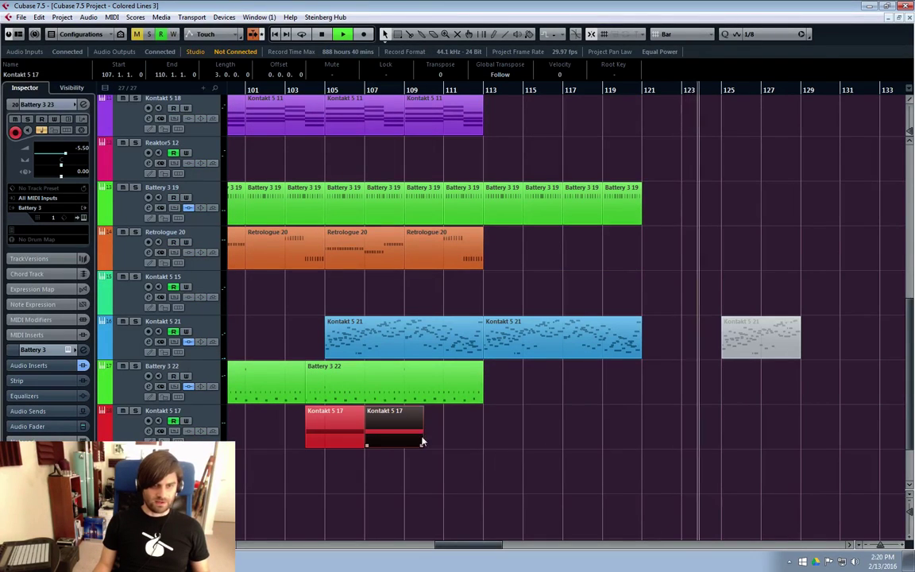
pyautogui.moveTo(422, 442); pyautogui.dragTo(681, 443)
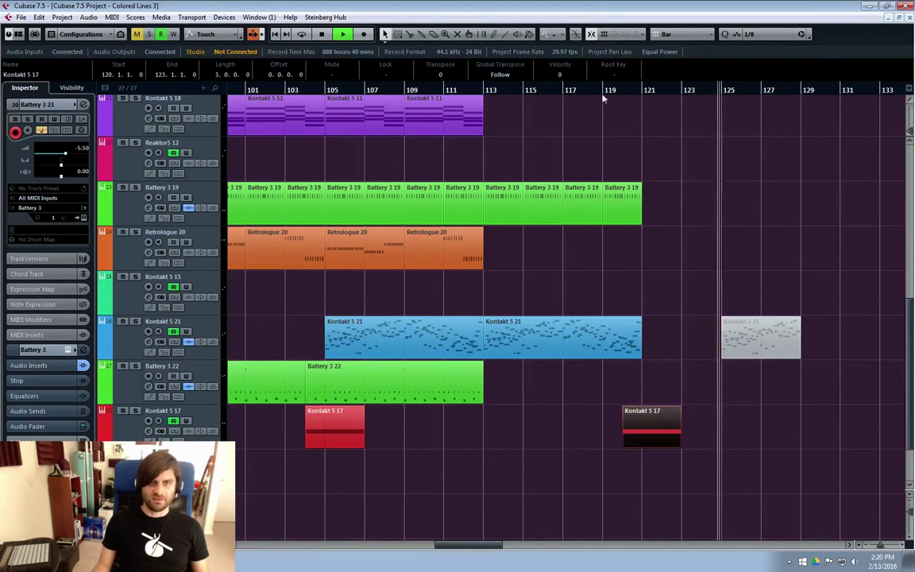
# Copy the Battery 3 23 clip from bar 95 to bar 119.
pyautogui.scroll(-2, 670, 357)
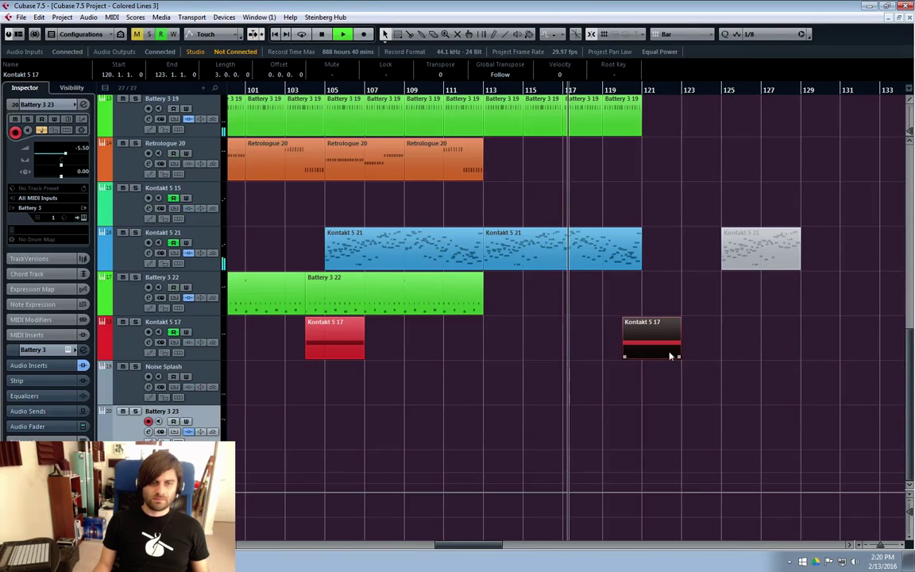
pyautogui.hscroll(-5, 452, 530)
pyautogui.click(572, 433)
pyautogui.hotkey('ctrl', 'd')
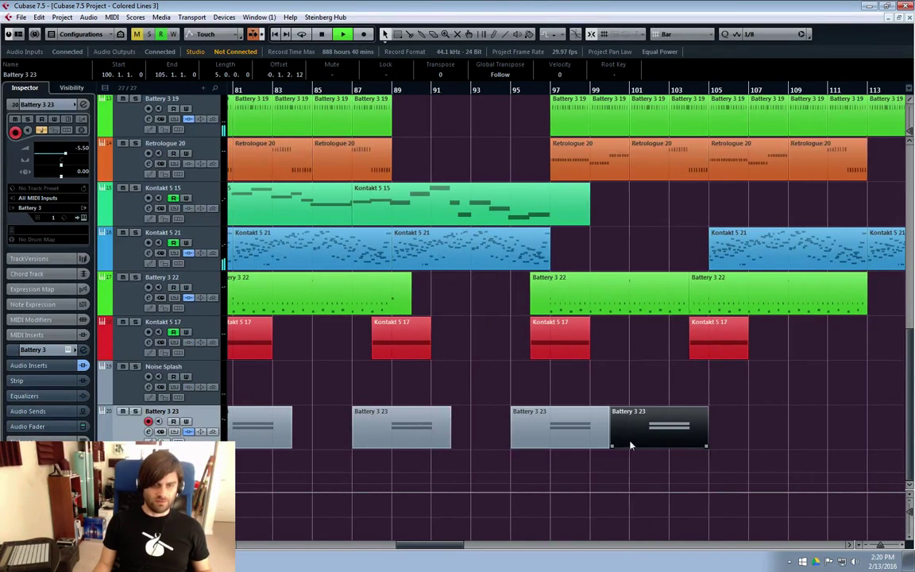
pyautogui.moveTo(439, 547); pyautogui.dragTo(473, 548)
pyautogui.moveTo(350, 441); pyautogui.dragTo(709, 439)
pyautogui.click(800, 373)
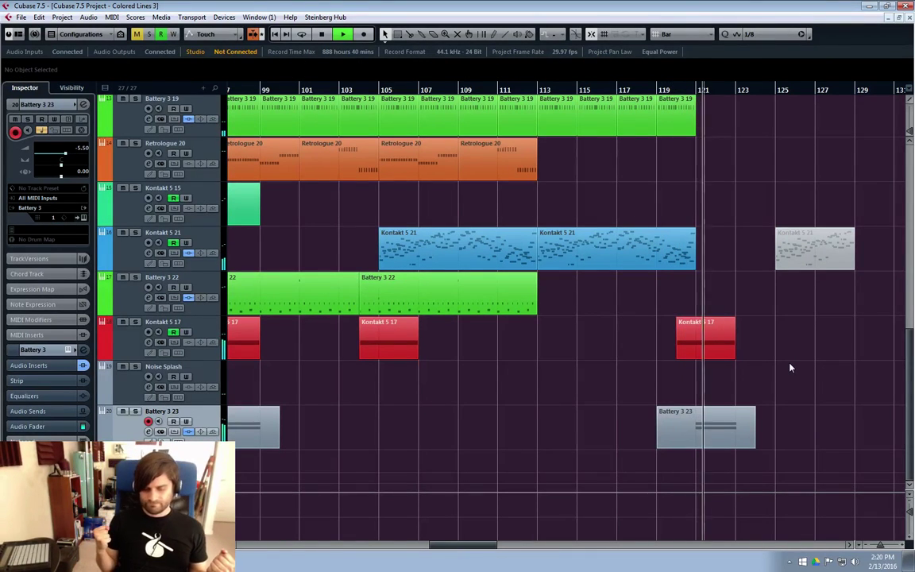
# Mute the D1 note at bar 121 in the Battery 3 23 clip that starts at bar 119.
pyautogui.click(689, 434)
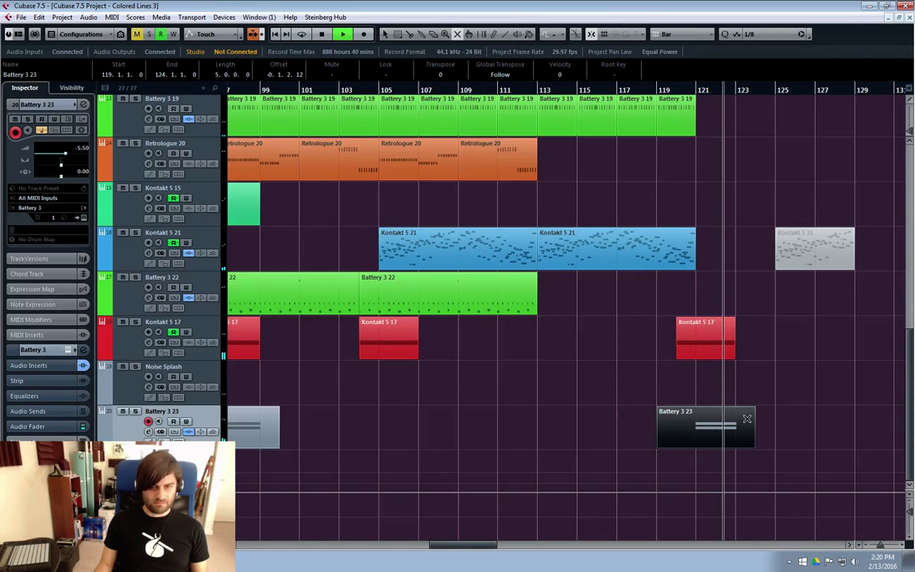
pyautogui.doubleClick(723, 429)
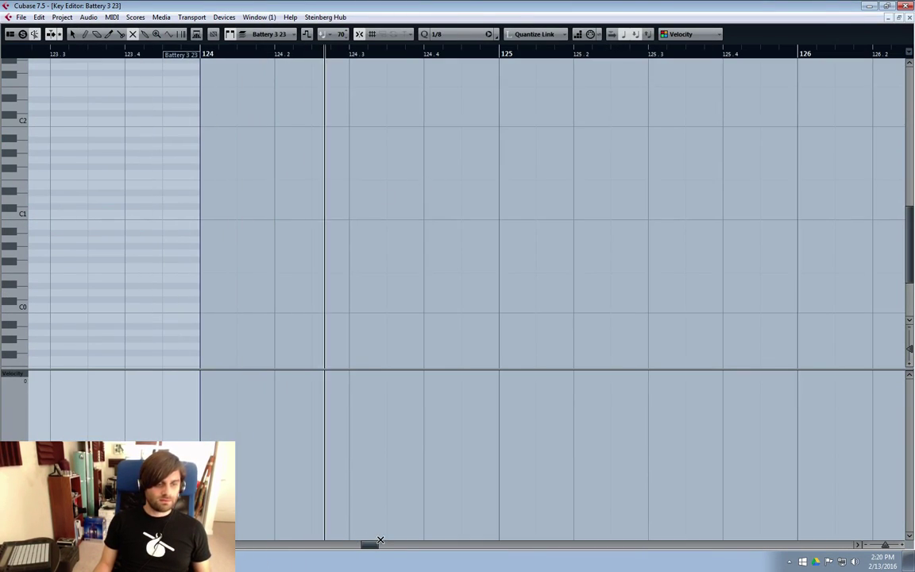
pyautogui.click(358, 547)
pyautogui.press('7')
pyautogui.click(686, 203)
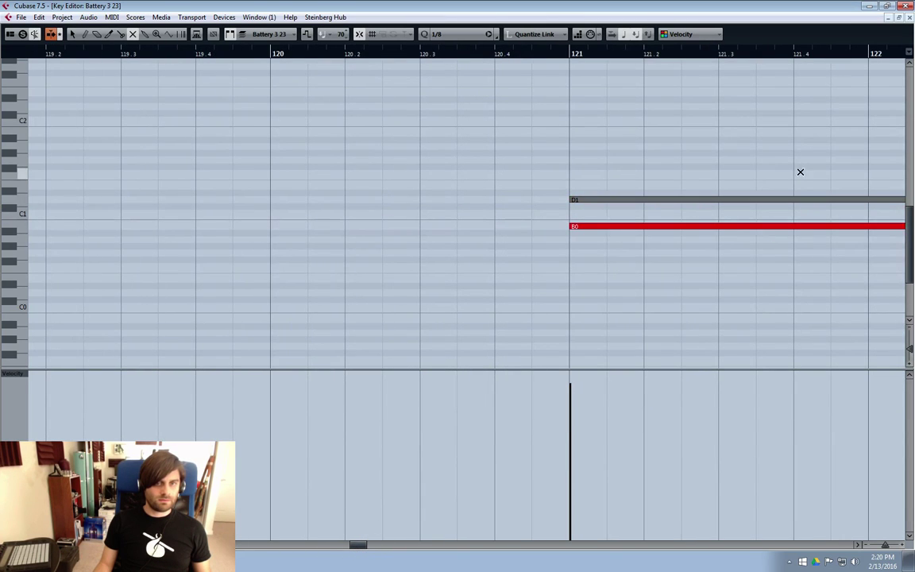
pyautogui.press('1')
pyautogui.click(634, 227)
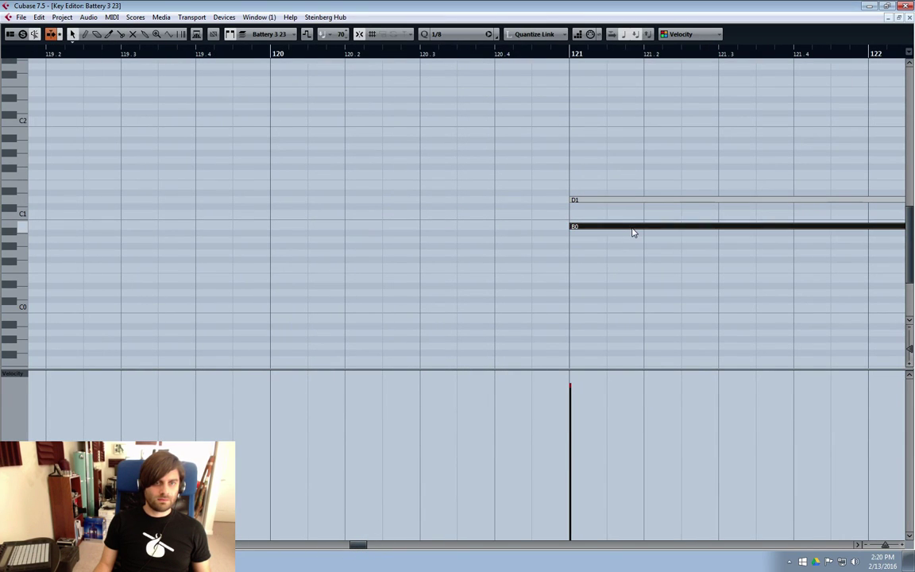
pyautogui.click(907, 17)
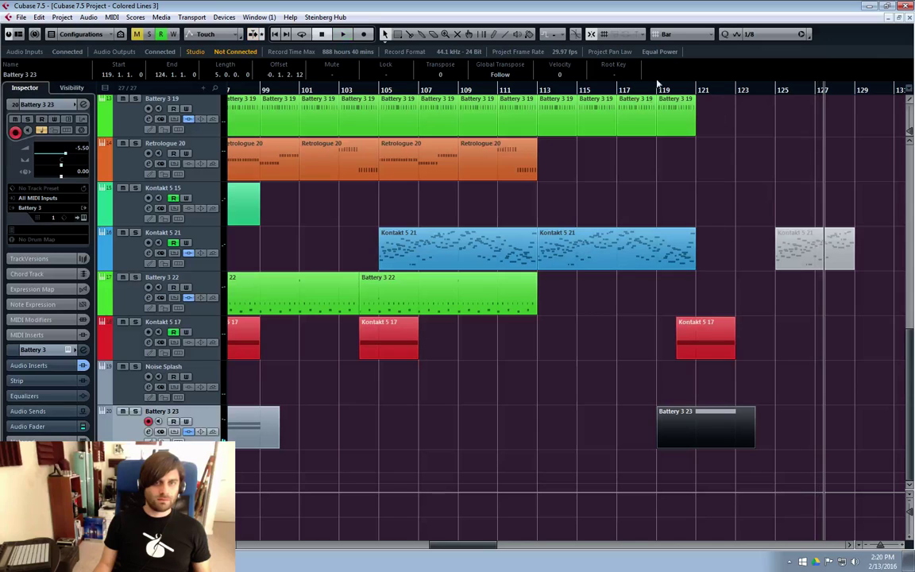
# Play the arrangement from bar 117 and mute the Battery 3 23 clip at bar 119.
pyautogui.click(618, 90)
pyautogui.press('space')
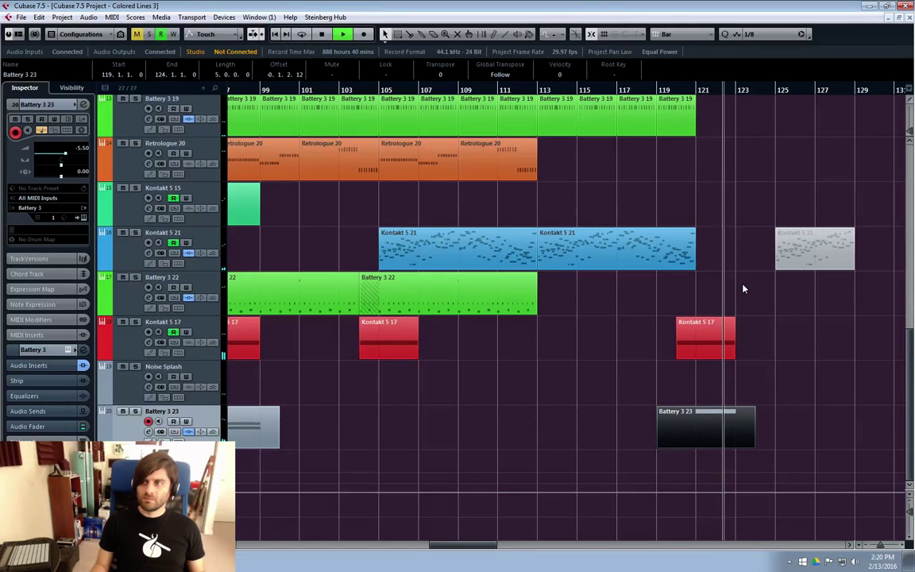
pyautogui.press('7')
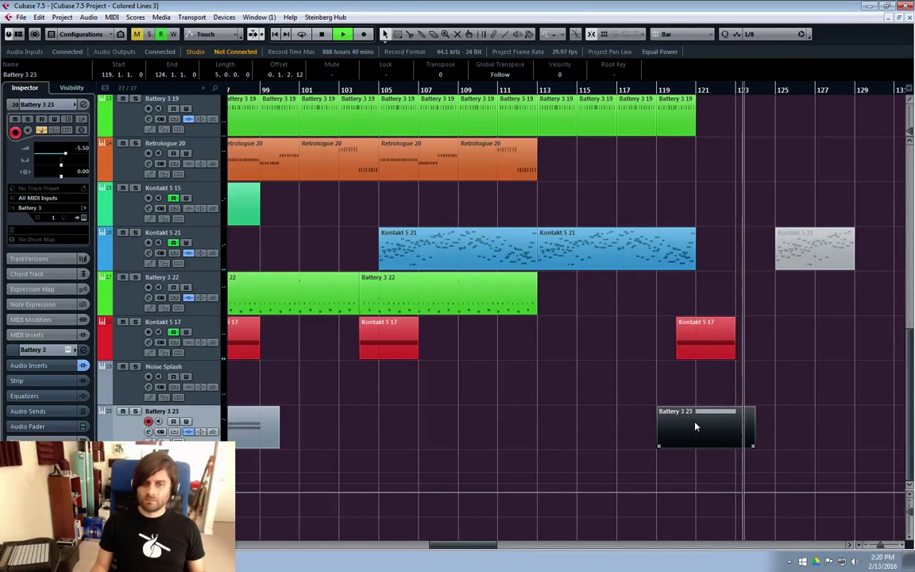
pyautogui.click(694, 422)
pyautogui.press('1')
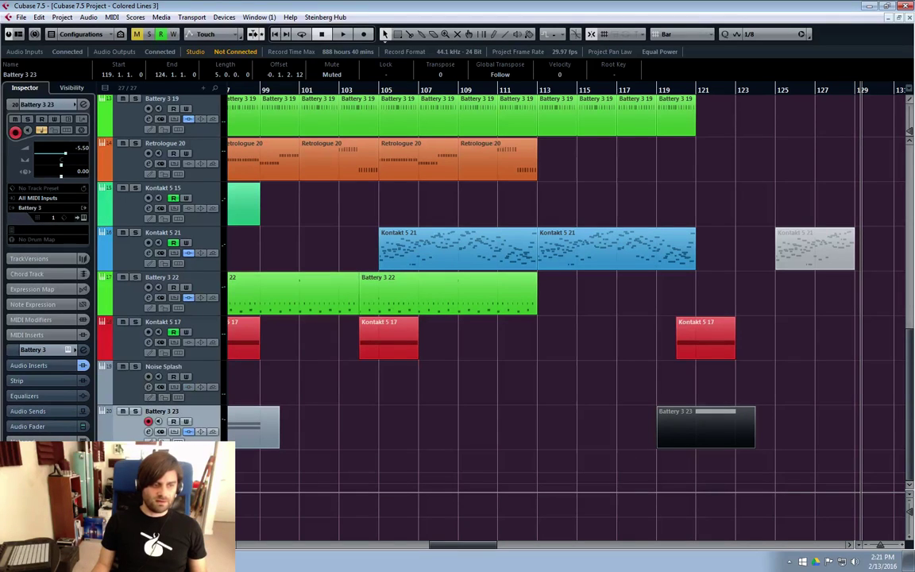
# Examine the RoomWorks reverb settings on the Battery 3 23 channel while auditioning its drum sounds.
pyautogui.press('e')
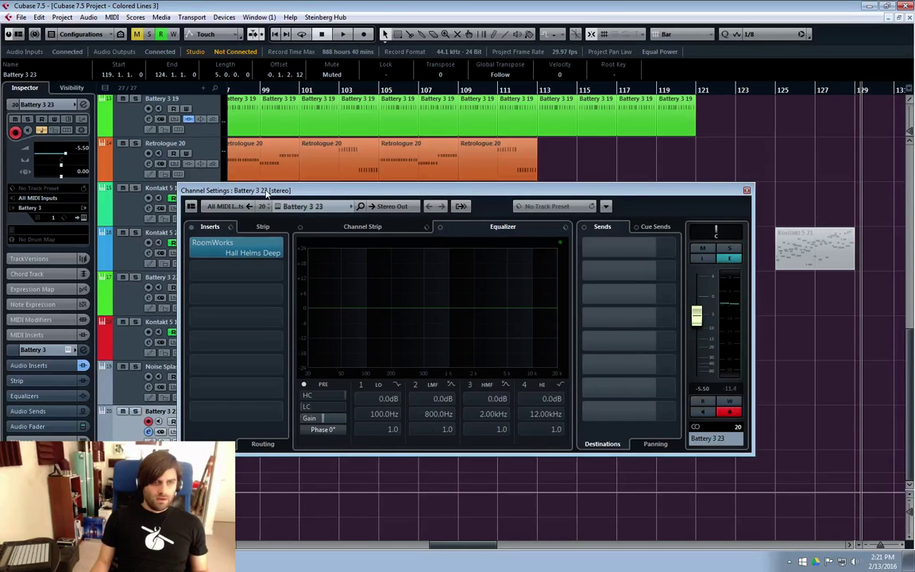
pyautogui.moveTo(267, 193)
pyautogui.mouseDown()
pyautogui.moveTo(272, 187)
pyautogui.moveTo(251, 198)
pyautogui.mouseUp()
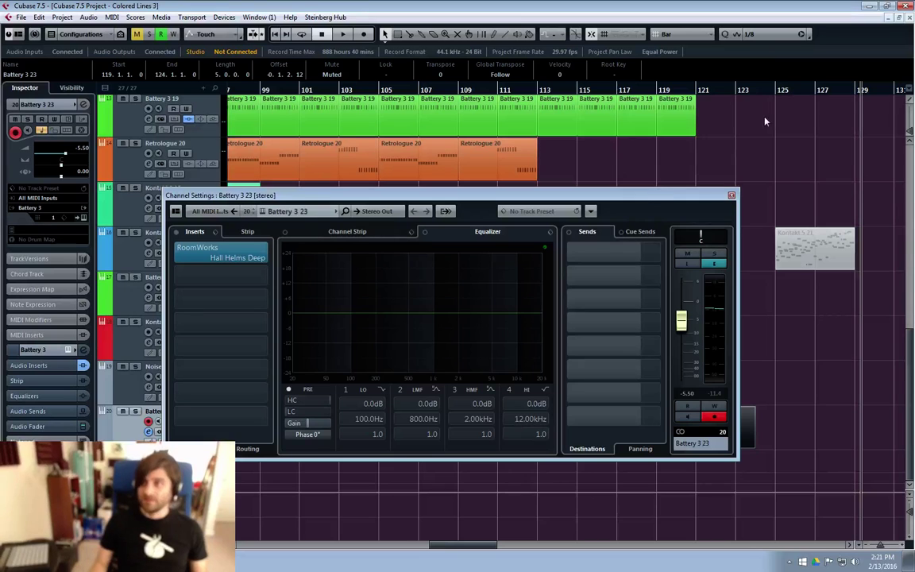
pyautogui.click(227, 250)
pyautogui.moveTo(582, 255); pyautogui.dragTo(567, 343)
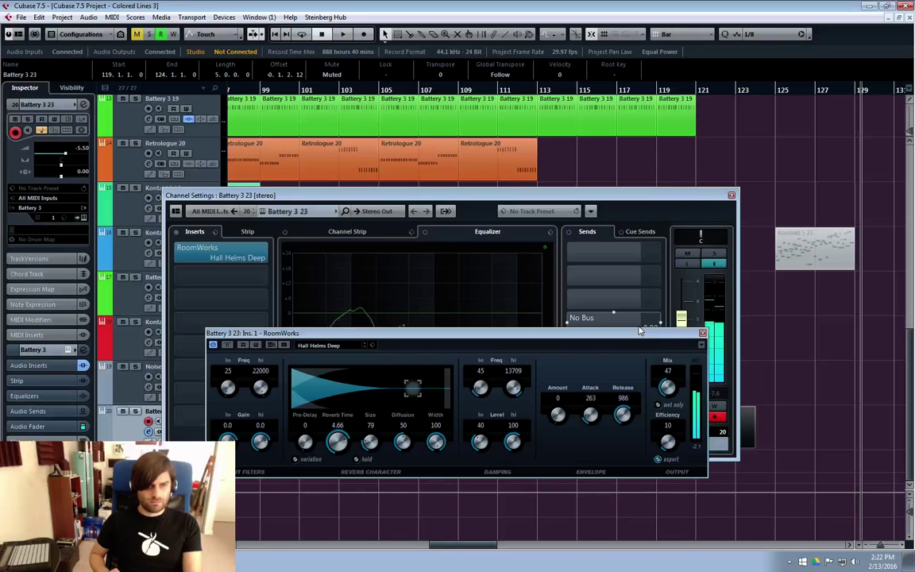
pyautogui.click(702, 333)
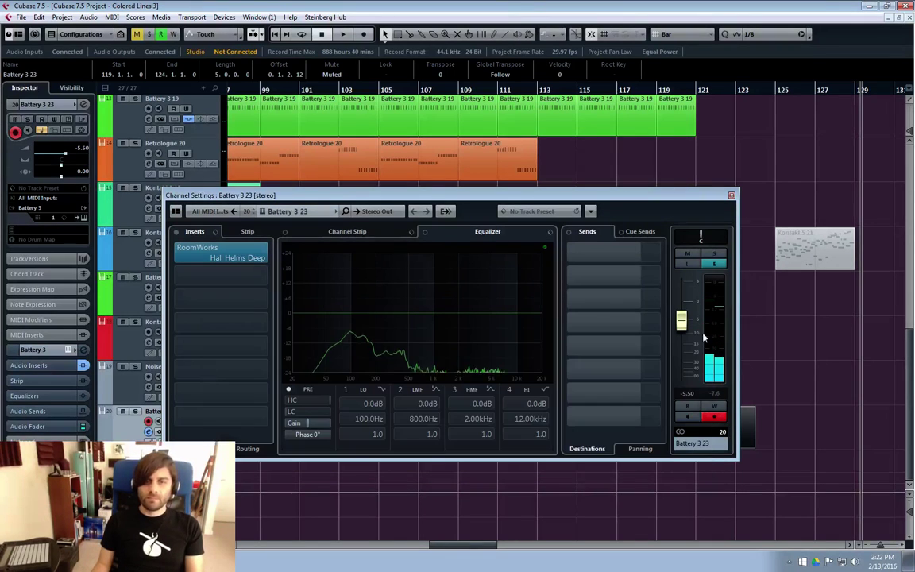
pyautogui.click(731, 196)
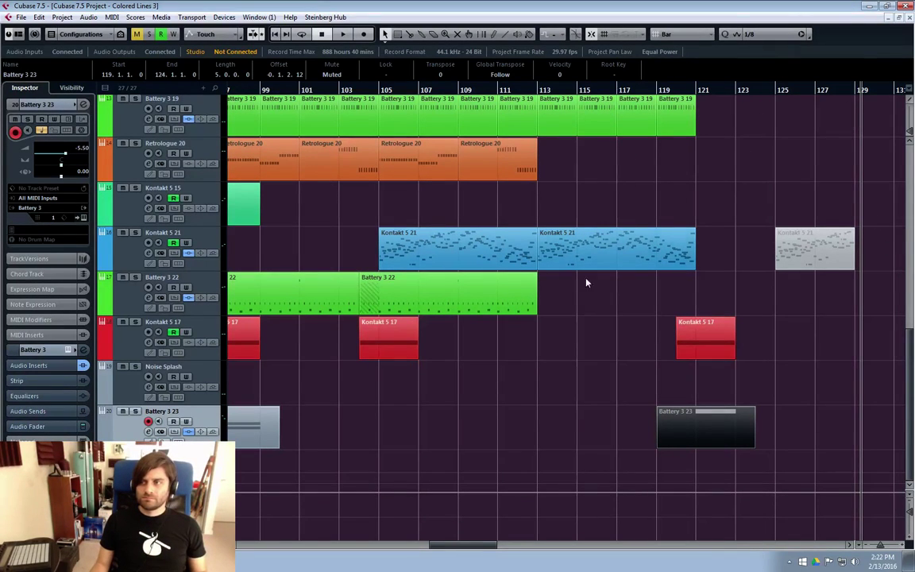
# Place the playback position at bar 73 and inspect the Battery 3 23 drum kit and its channel settings.
pyautogui.click(626, 355)
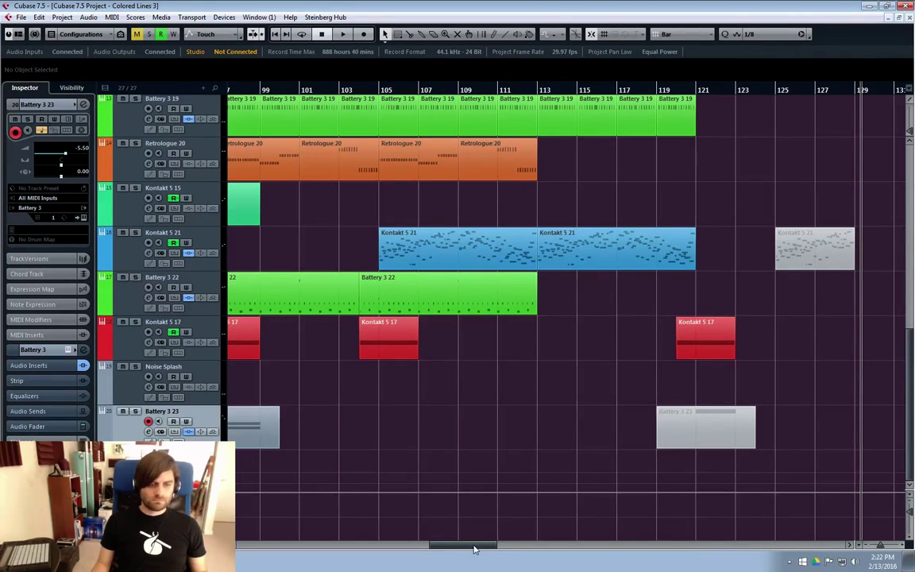
pyautogui.moveTo(474, 548); pyautogui.dragTo(410, 524)
pyautogui.click(547, 89)
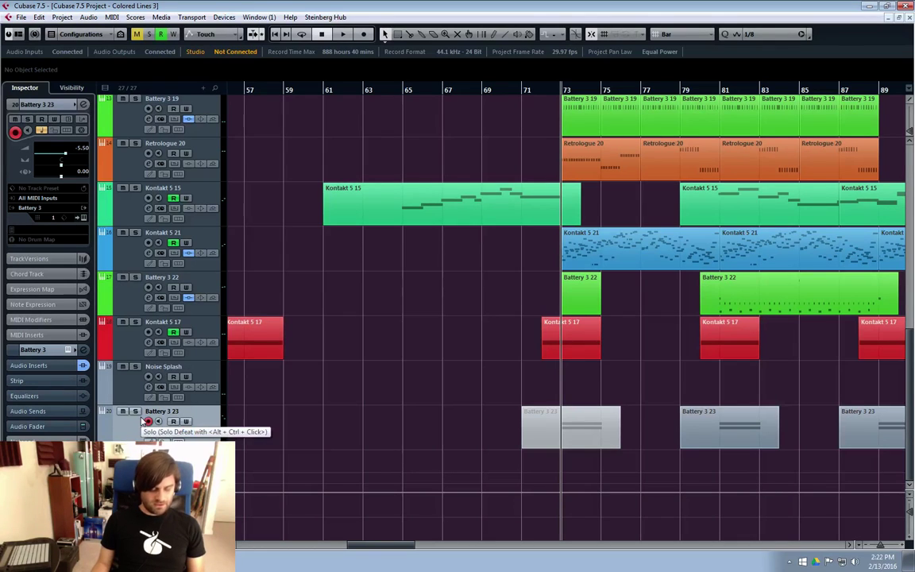
pyautogui.click(148, 429)
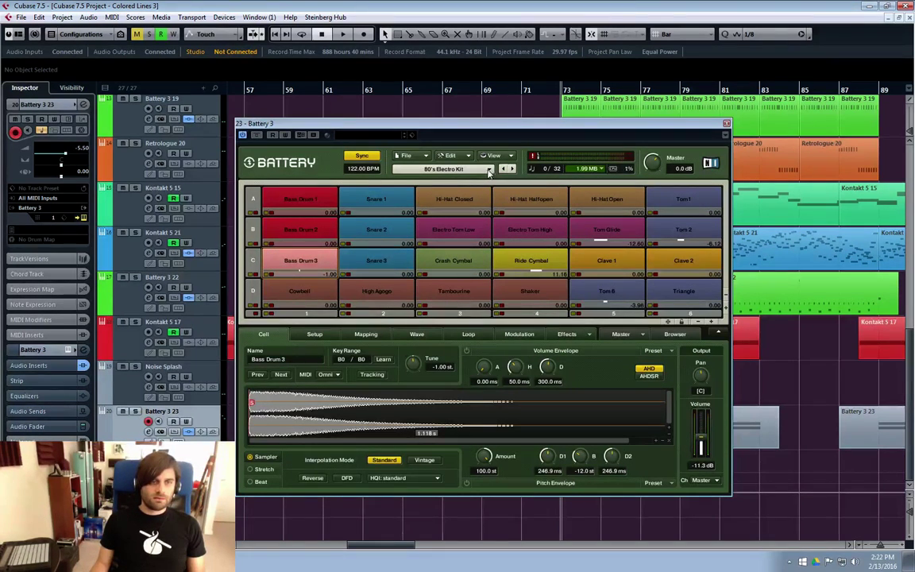
pyautogui.press('Escape')
pyautogui.click(161, 432)
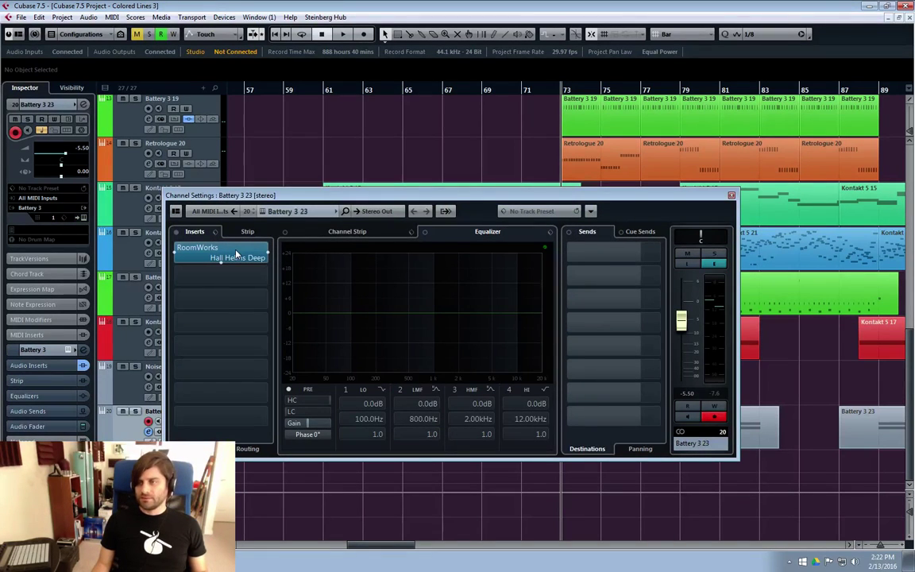
pyautogui.press('Escape')
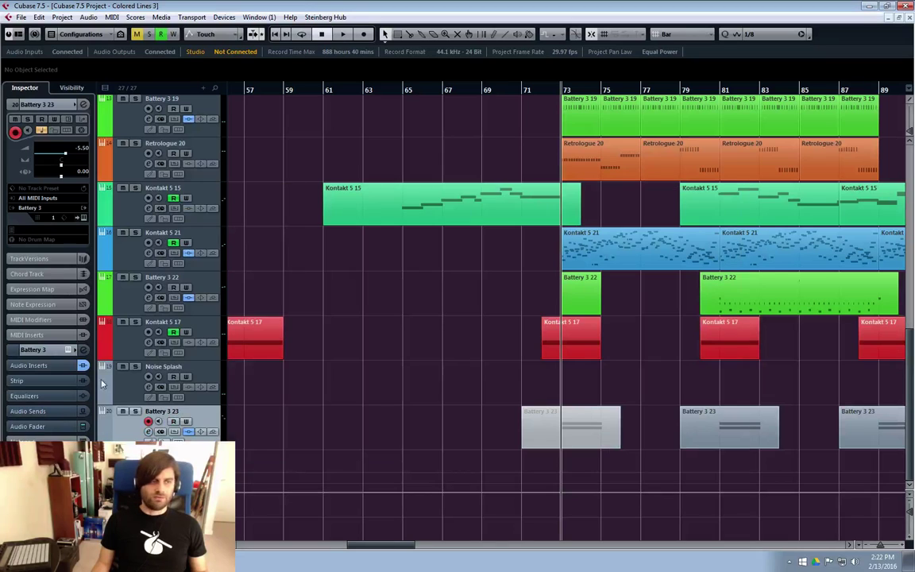
# Inspect the drum kit loaded in the Battery 3 22 instrument.
pyautogui.click(130, 299)
pyautogui.click(198, 299)
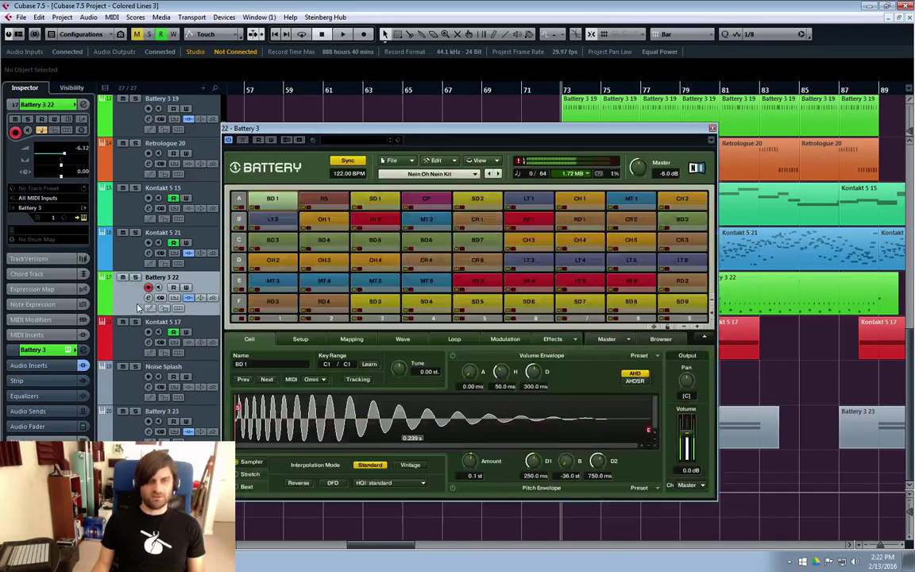
pyautogui.press('Escape')
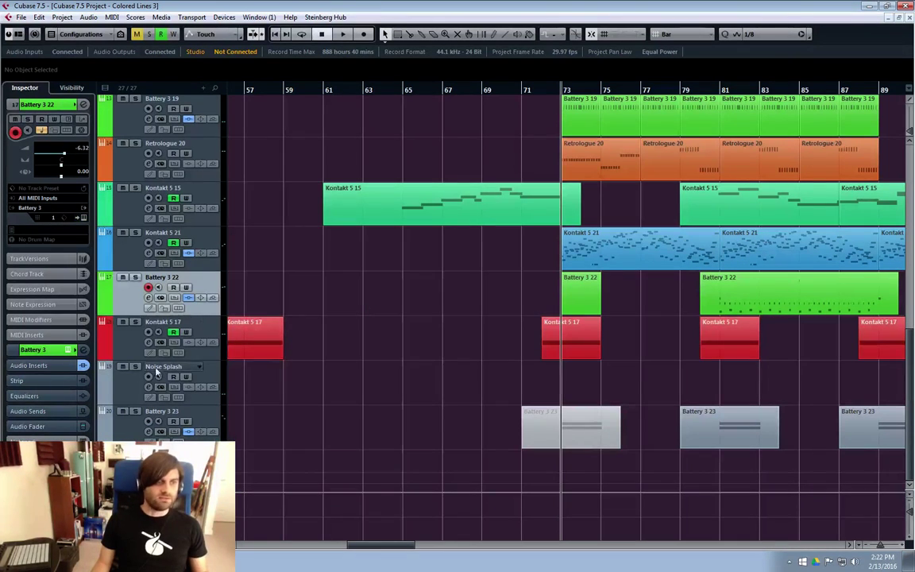
# Solo the Battery 3 19 drum track and play it from bar 73.
pyautogui.click(135, 389)
pyautogui.click(128, 334)
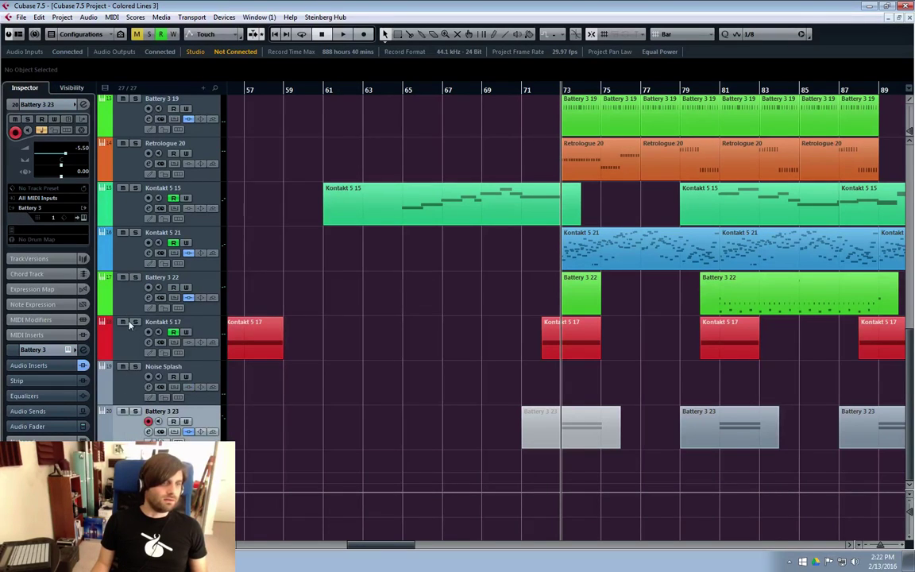
pyautogui.scroll(4, 127, 294)
pyautogui.click(129, 301)
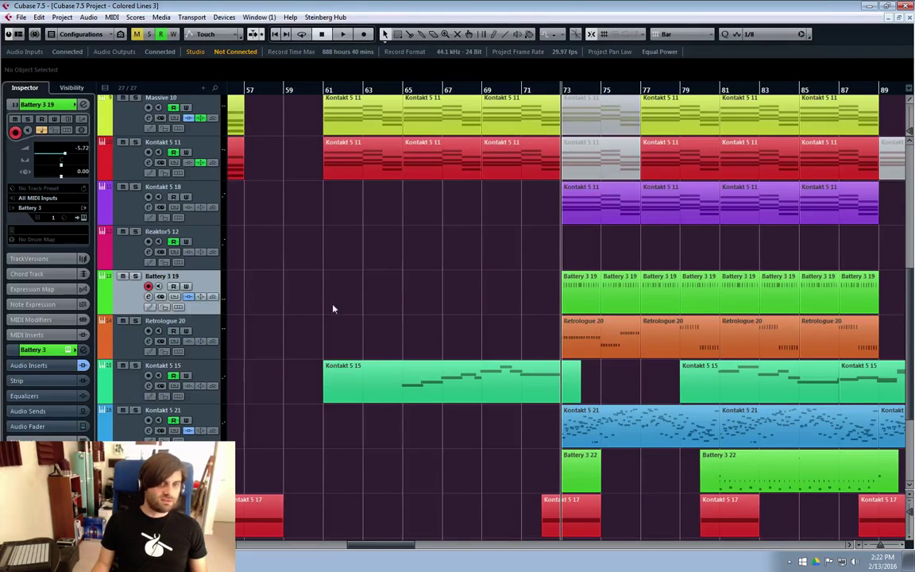
pyautogui.click(135, 277)
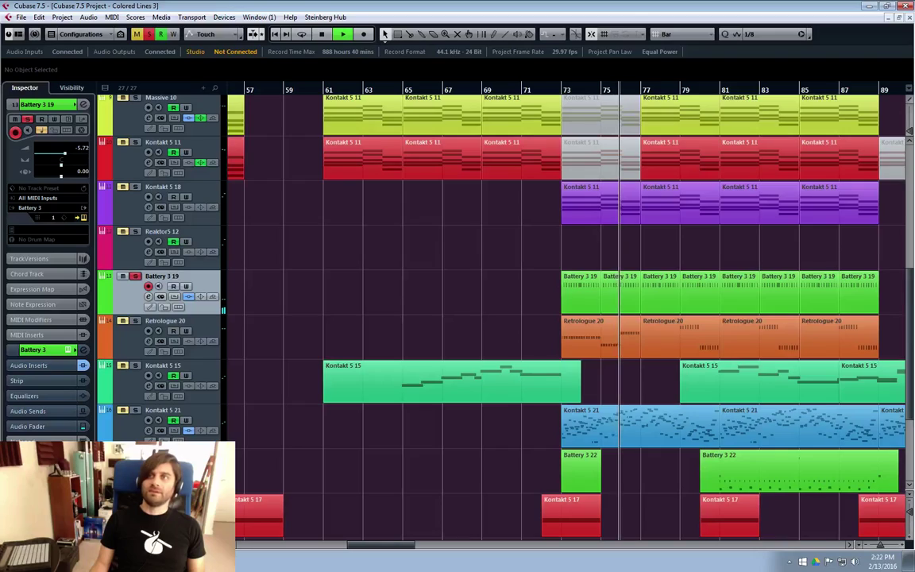
# Inspect the Basic Kit drum kit and kick cell settings loaded in the Battery 3 19 instrument.
pyautogui.click(148, 296)
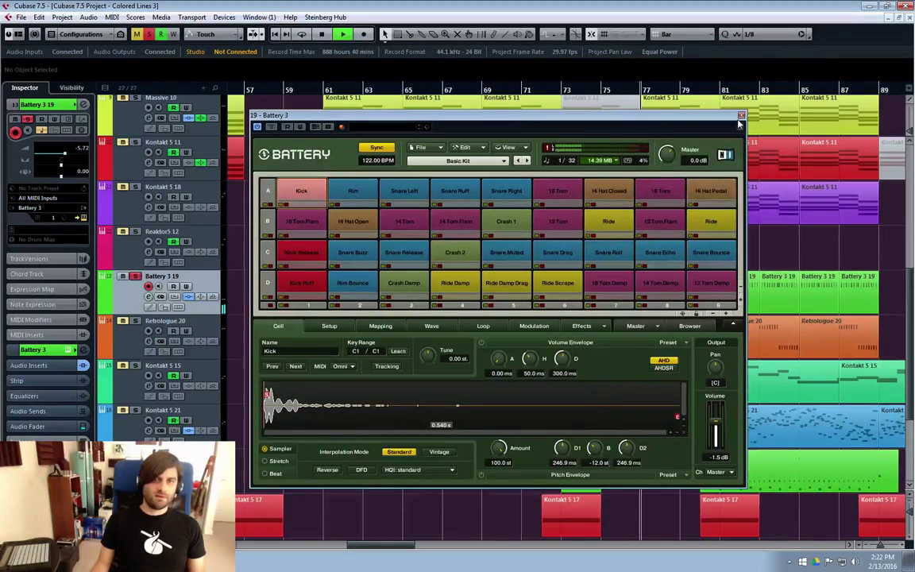
pyautogui.click(742, 116)
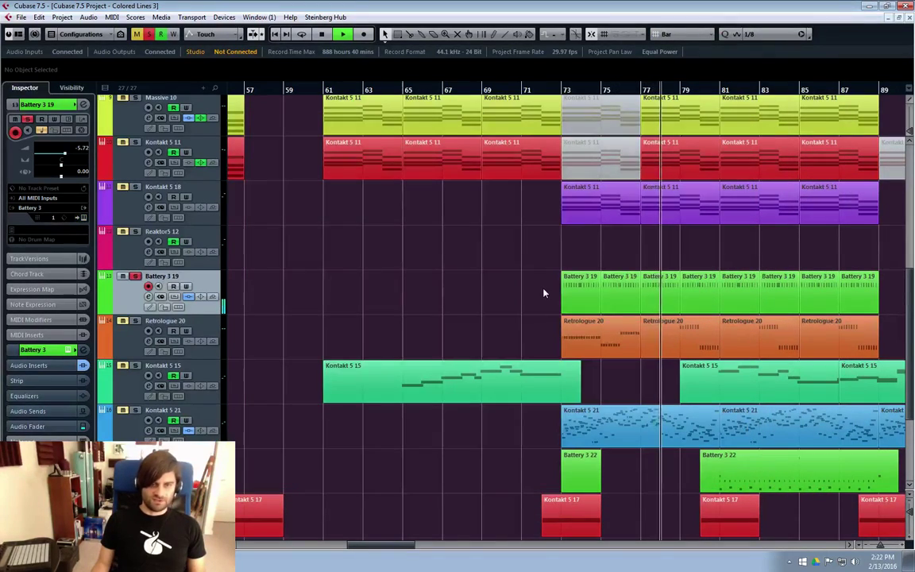
pyautogui.click(148, 295)
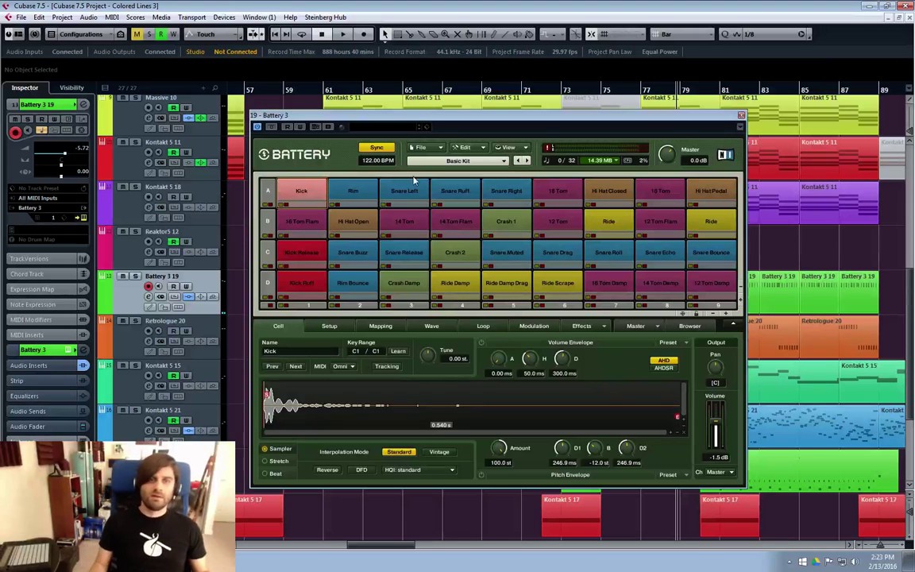
pyautogui.moveTo(636, 123); pyautogui.dragTo(636, 118)
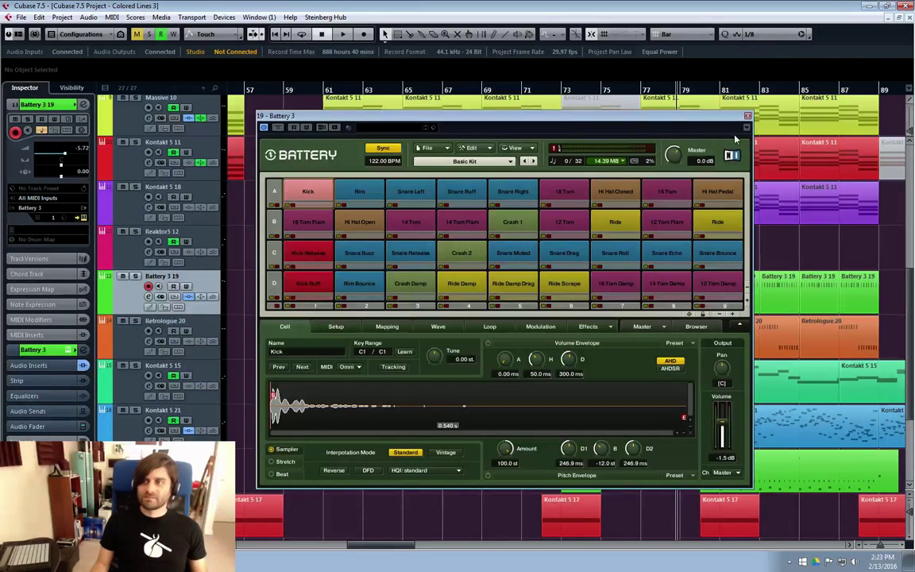
pyautogui.click(748, 116)
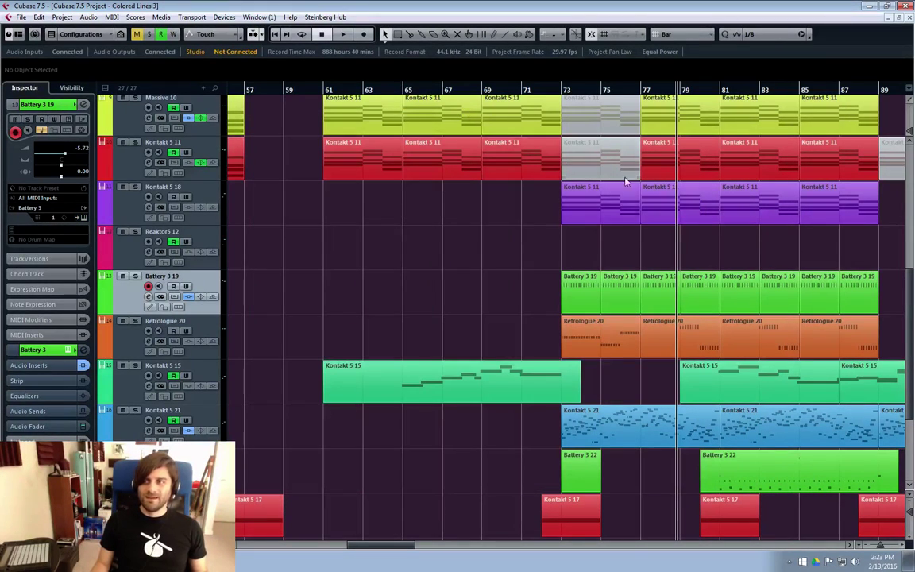
# Return to the start of the arrangement, play the opening section from bar 1 and stop around bar 11.
pyautogui.click(560, 91)
pyautogui.click(325, 90)
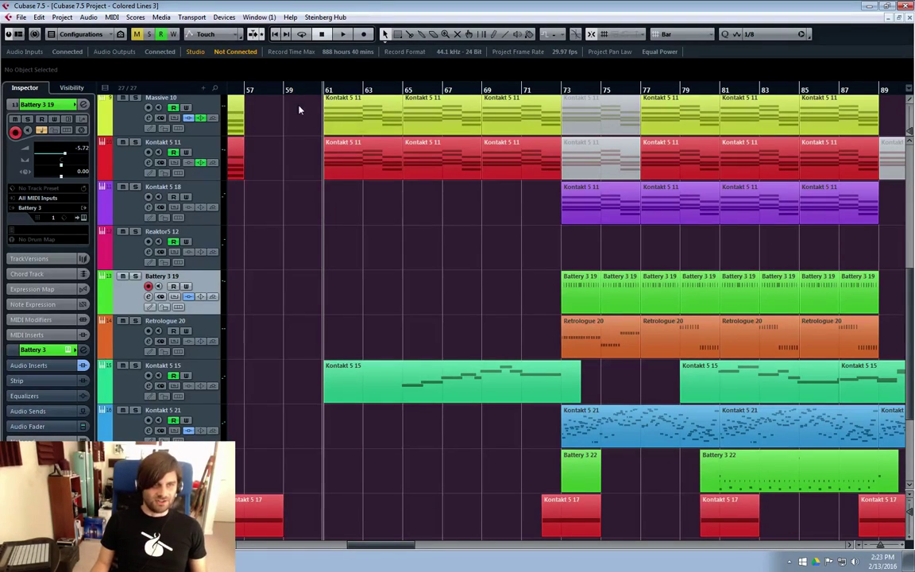
pyautogui.click(301, 100)
pyautogui.moveTo(360, 547); pyautogui.dragTo(238, 548)
pyautogui.scroll(6, 525, 393)
pyautogui.scroll(2, 525, 393)
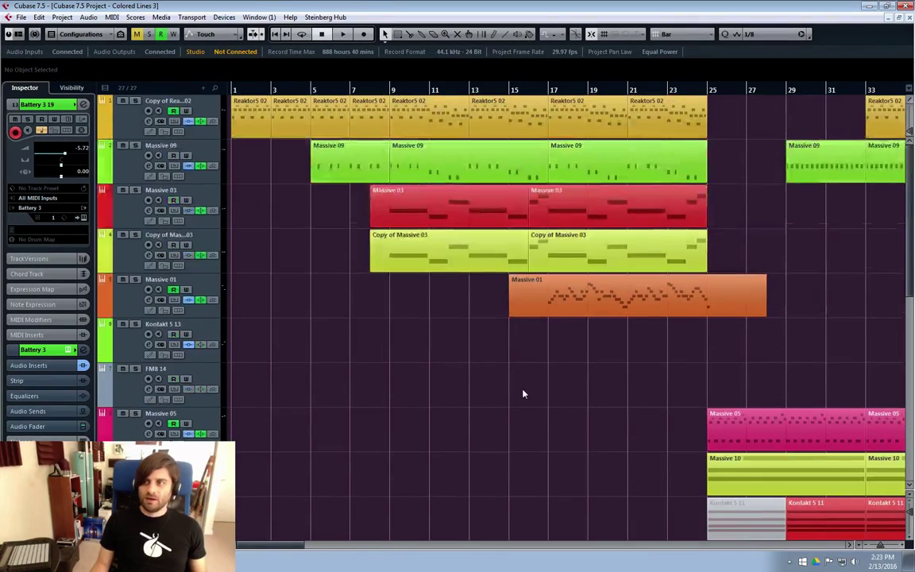
pyautogui.scroll(-2, 351, 443)
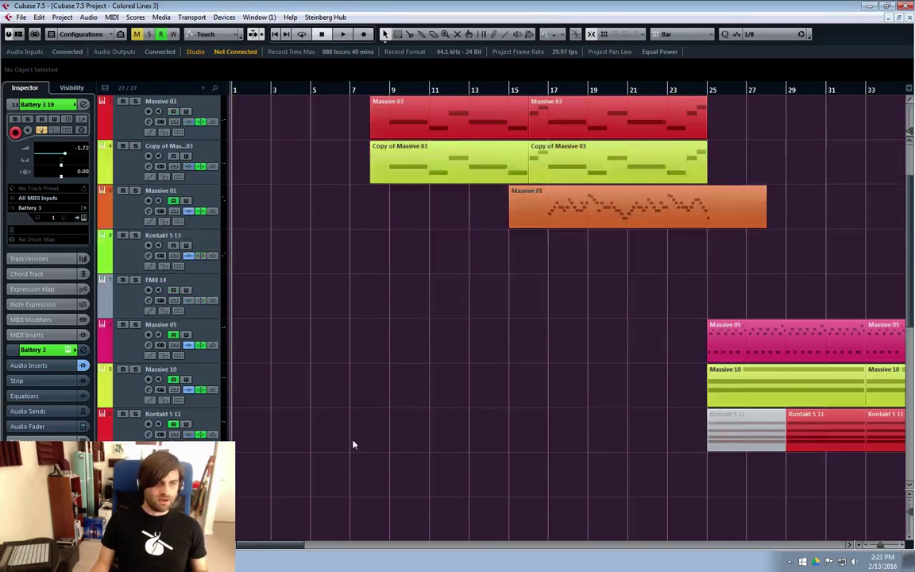
pyautogui.scroll(2, 355, 445)
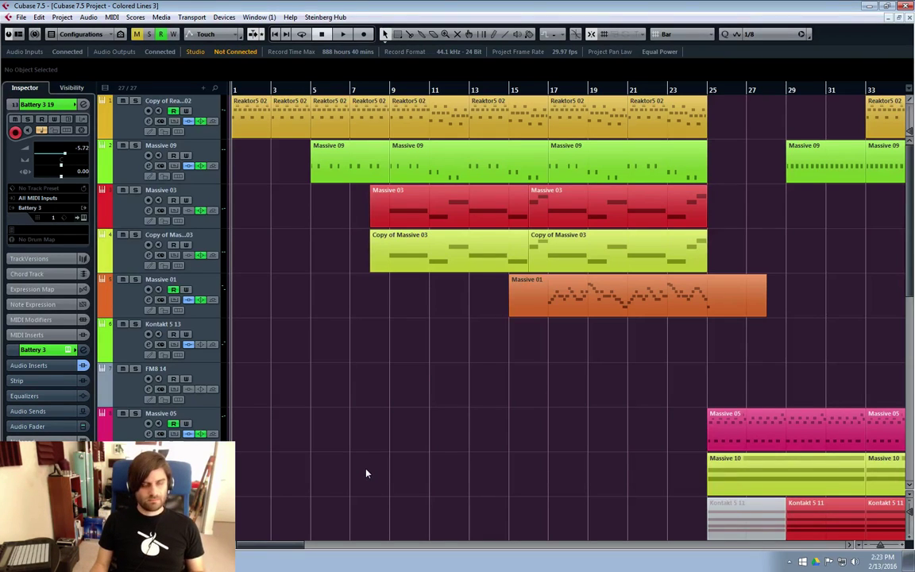
pyautogui.press('space')
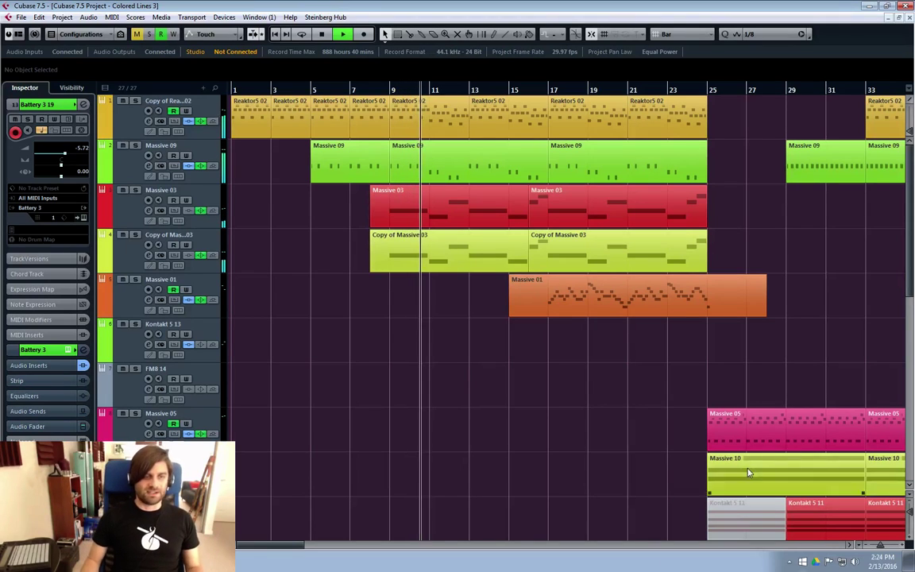
pyautogui.press('space')
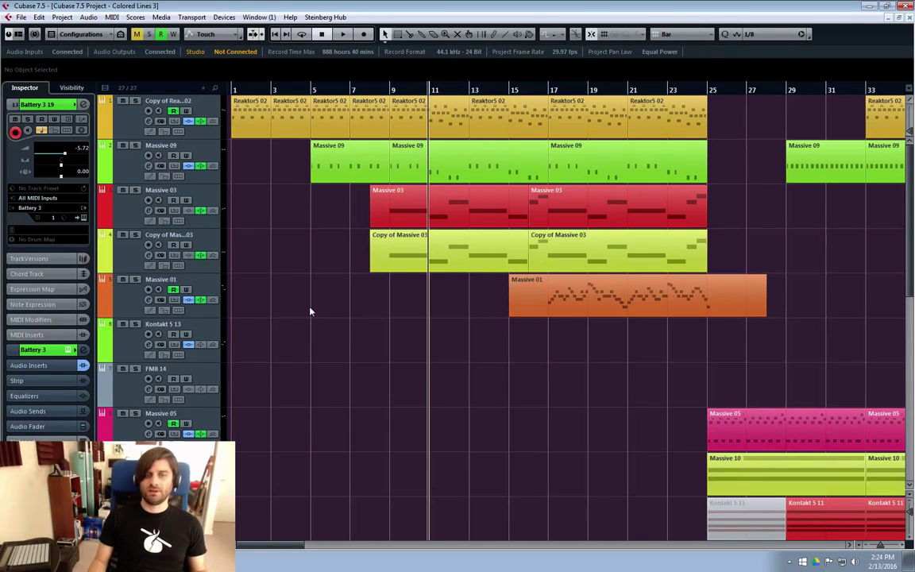
# Play the arrangement from bar 8, where the Massive 03 clips begin.
pyautogui.moveTo(255, 546); pyautogui.dragTo(260, 519)
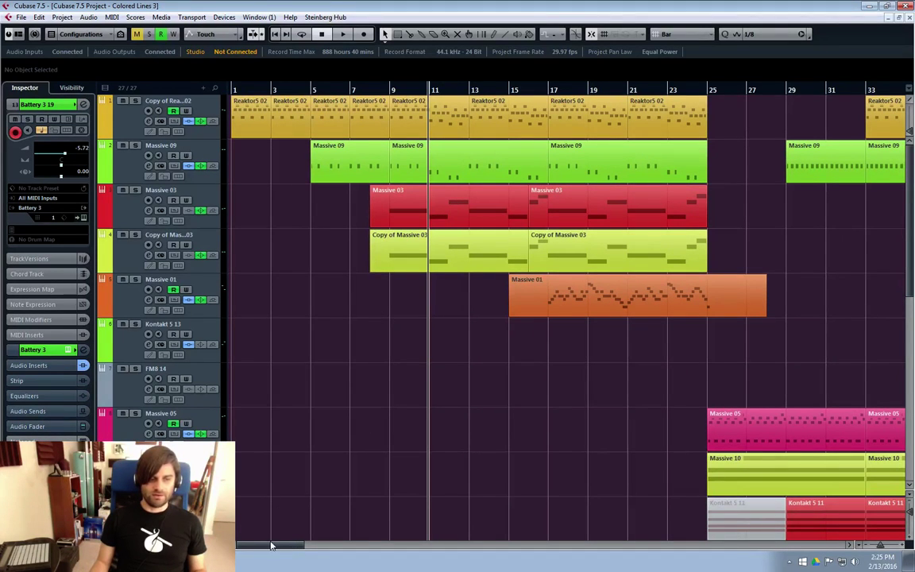
pyautogui.scroll(-2, 318, 466)
pyautogui.scroll(2, 306, 509)
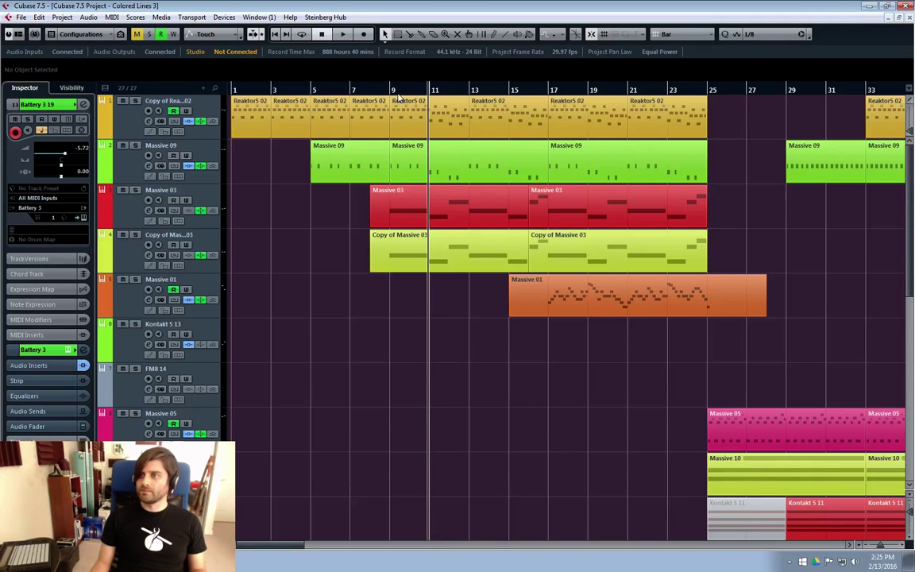
pyautogui.click(332, 86)
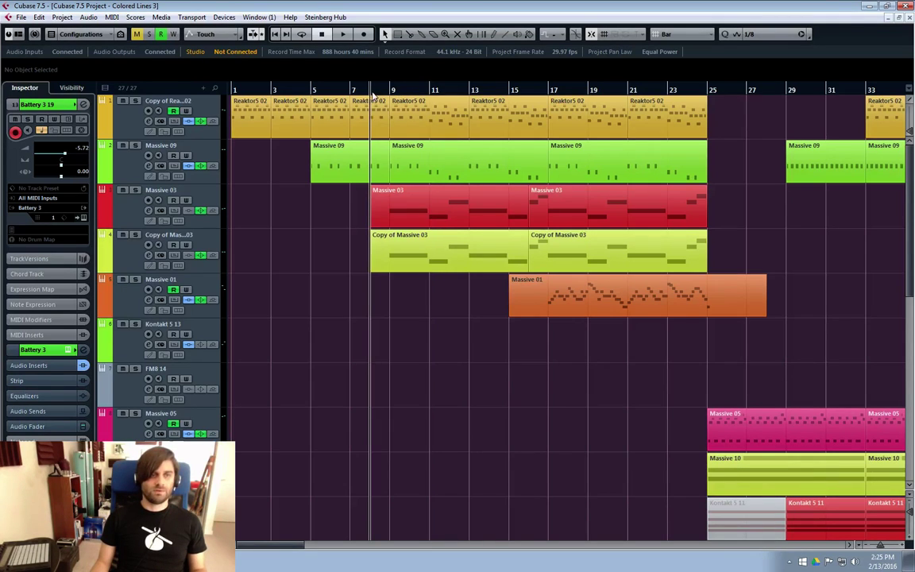
pyautogui.press('space')
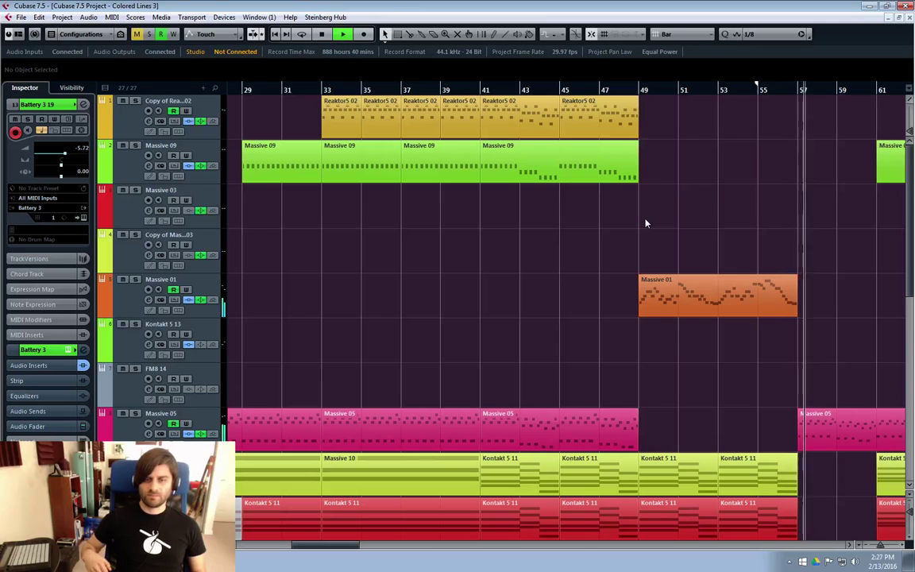
# Examine the layered synth, Kontakt and drum clips between bars 57 and 71 while the arrangement plays.
pyautogui.scroll(-6, 642, 225)
pyautogui.scroll(-6, 434, 479)
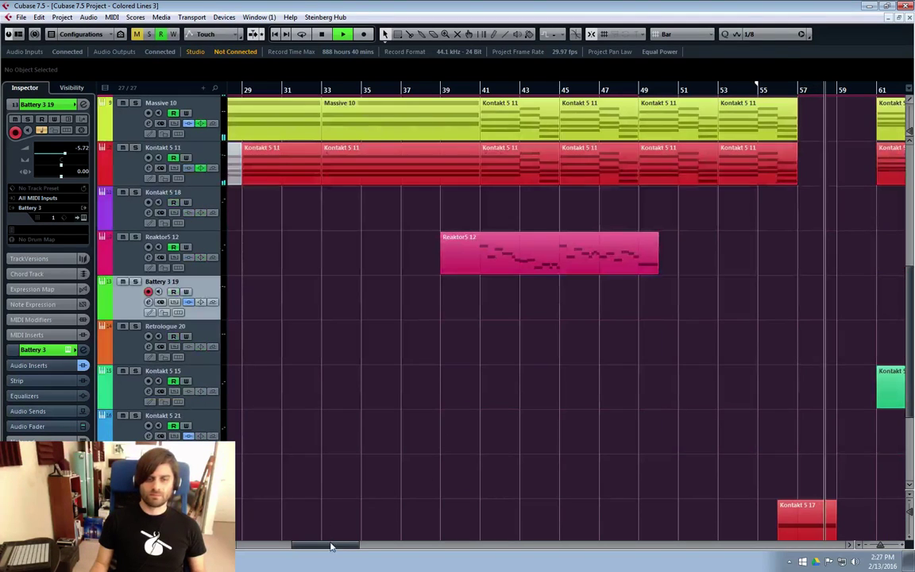
pyautogui.hscroll(5, 318, 546)
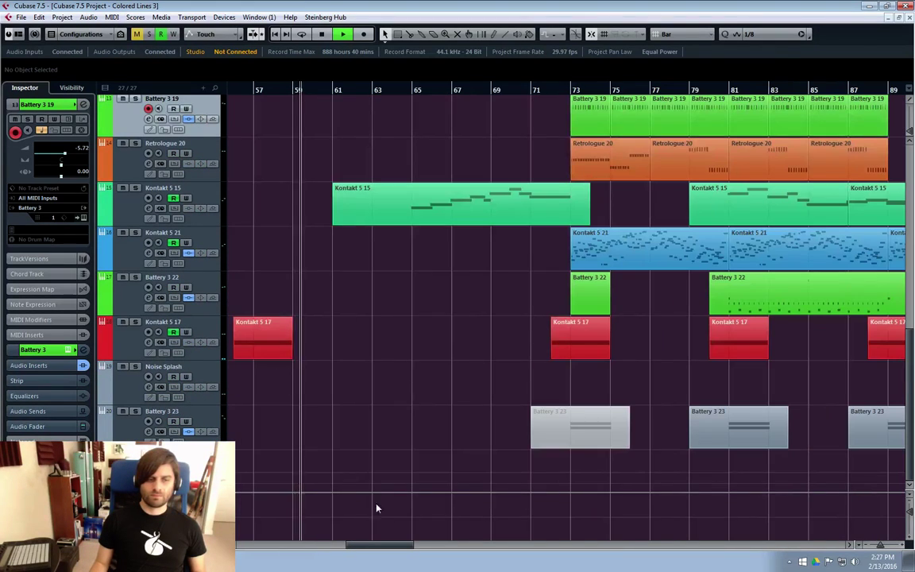
pyautogui.scroll(2, 450, 317)
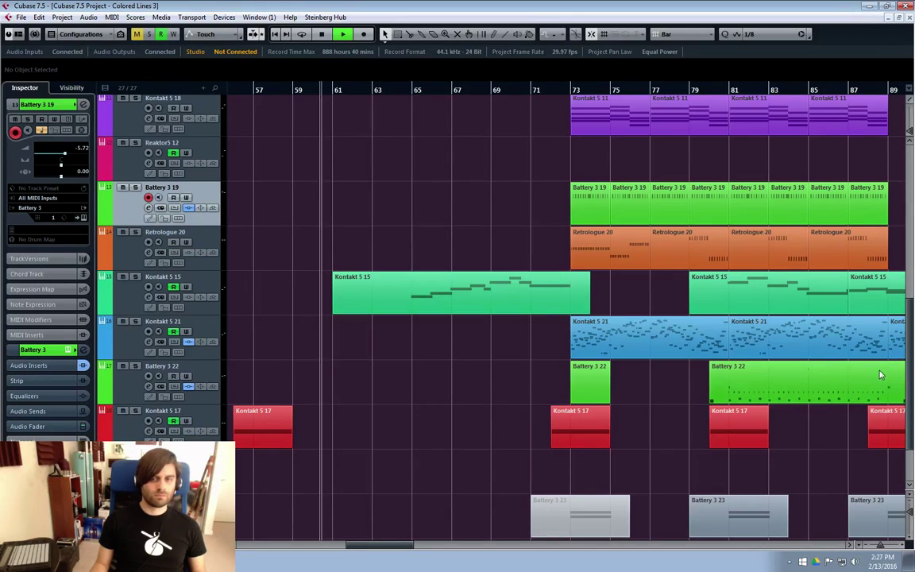
pyautogui.scroll(4, 453, 318)
pyautogui.scroll(1, 453, 317)
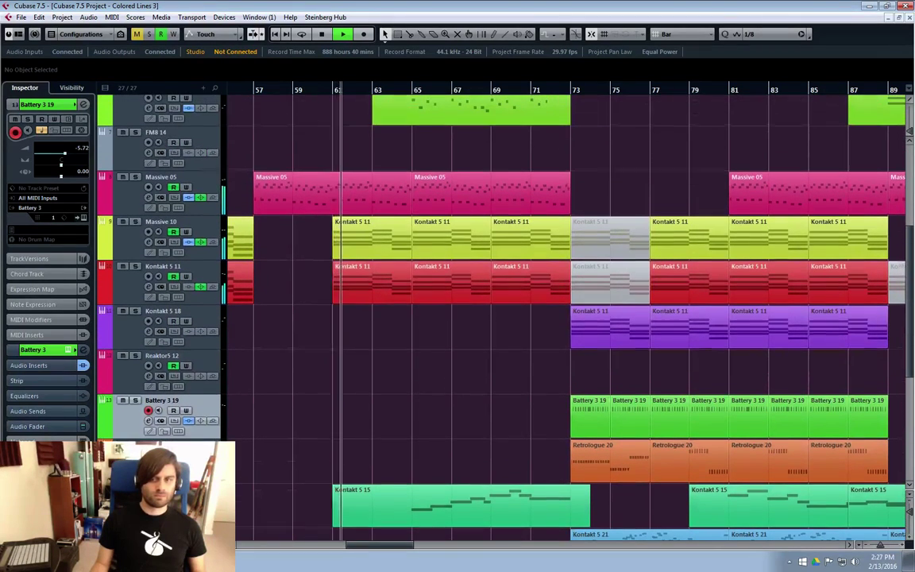
pyautogui.scroll(2, 453, 318)
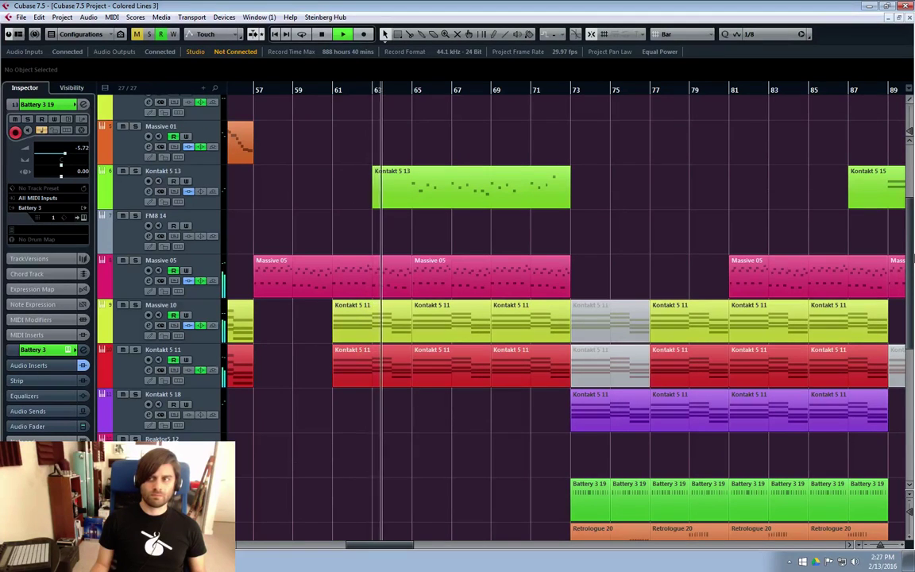
pyautogui.scroll(-2, 453, 318)
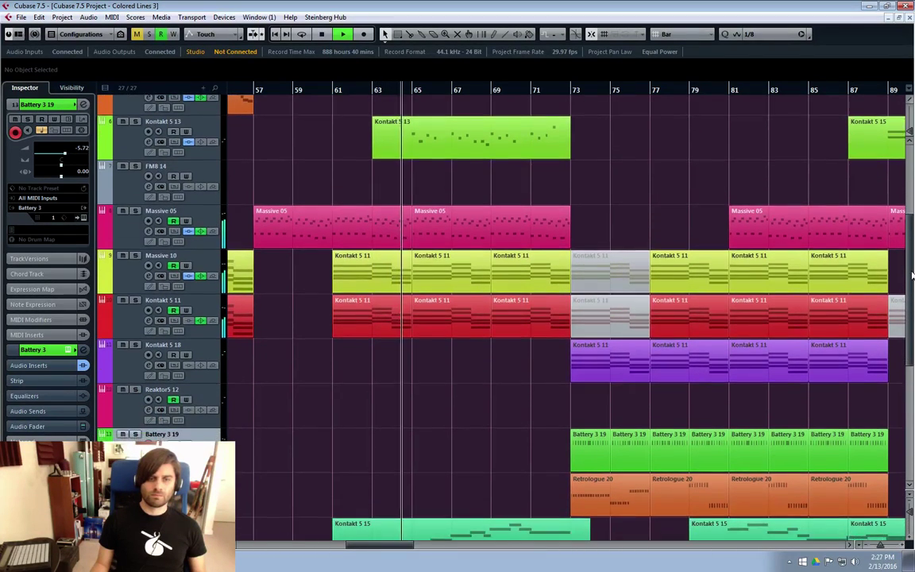
pyautogui.scroll(-1, 524, 318)
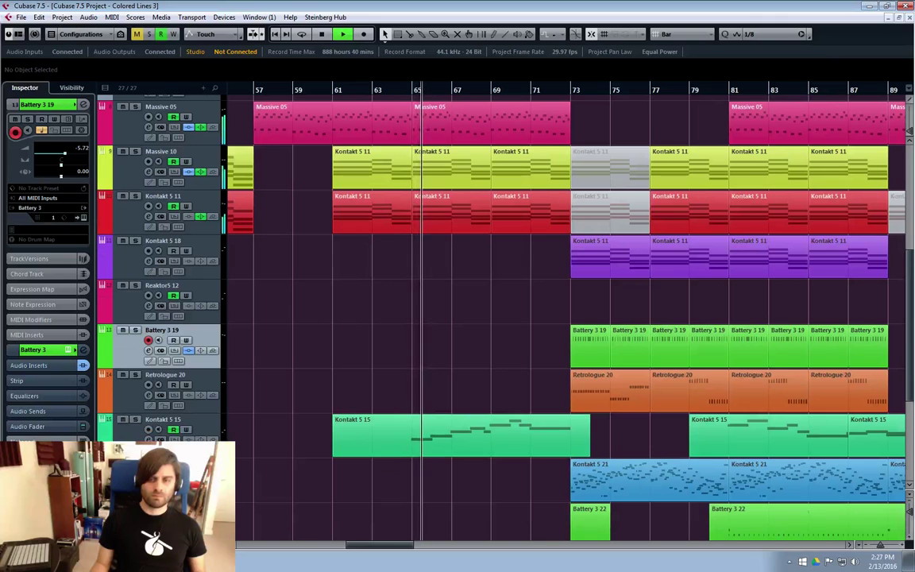
pyautogui.scroll(-1, 912, 317)
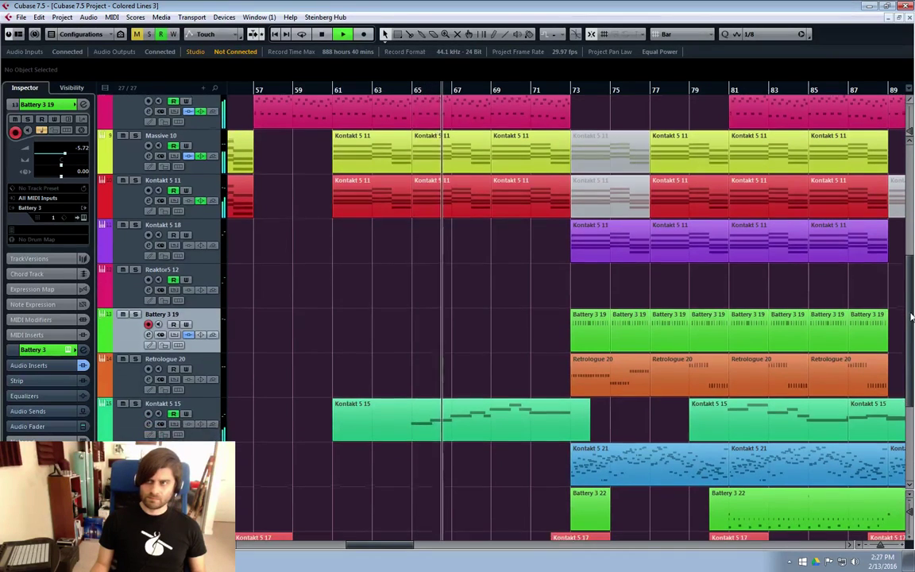
pyautogui.moveTo(912, 316); pyautogui.dragTo(900, 358)
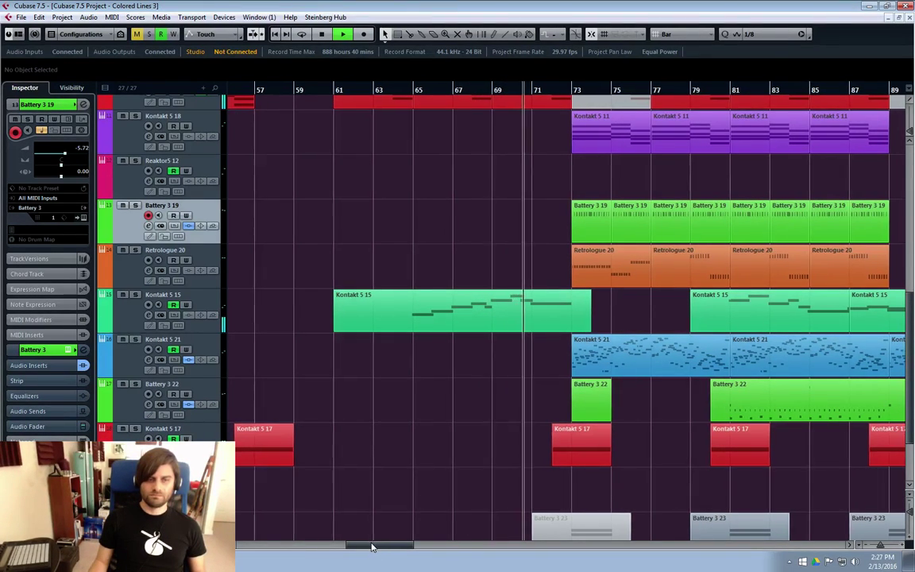
# Follow the playback into the section starting at bar 73 and examine its melodic and percussion clips.
pyautogui.moveTo(372, 547); pyautogui.dragTo(388, 547)
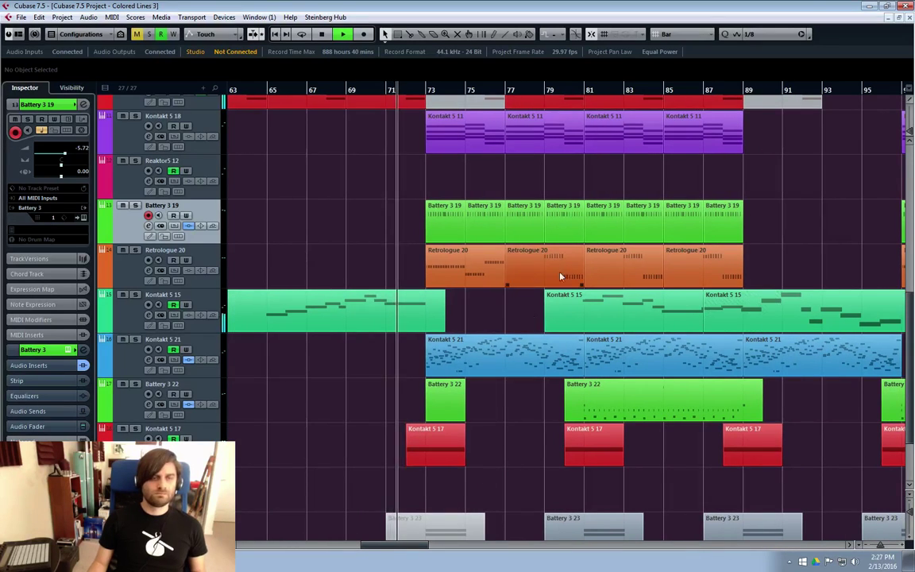
pyautogui.scroll(3, 561, 275)
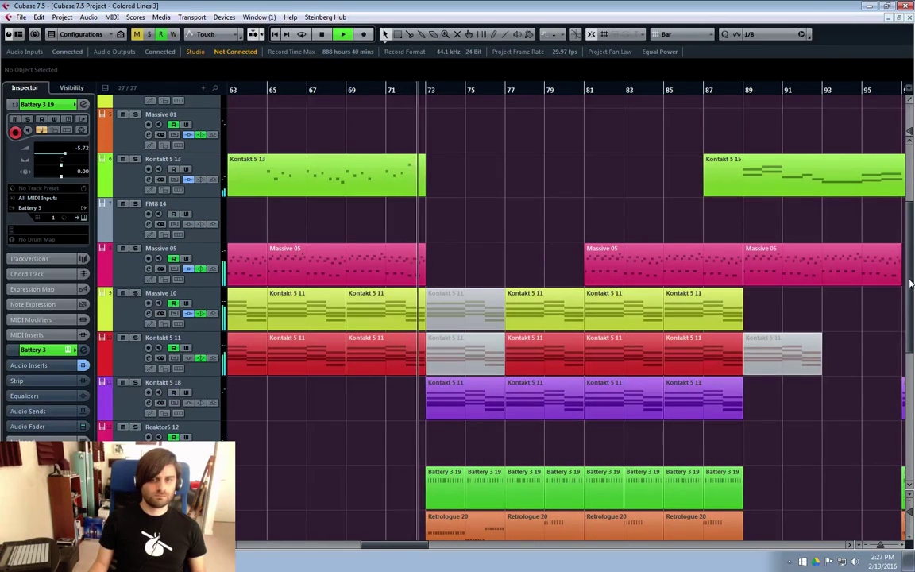
pyautogui.scroll(-4, 911, 283)
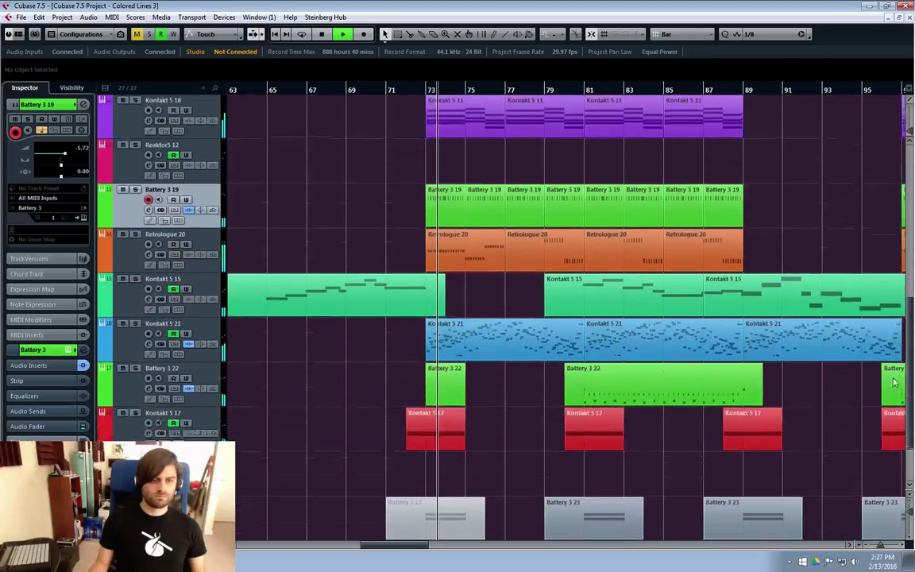
pyautogui.scroll(-2, 894, 382)
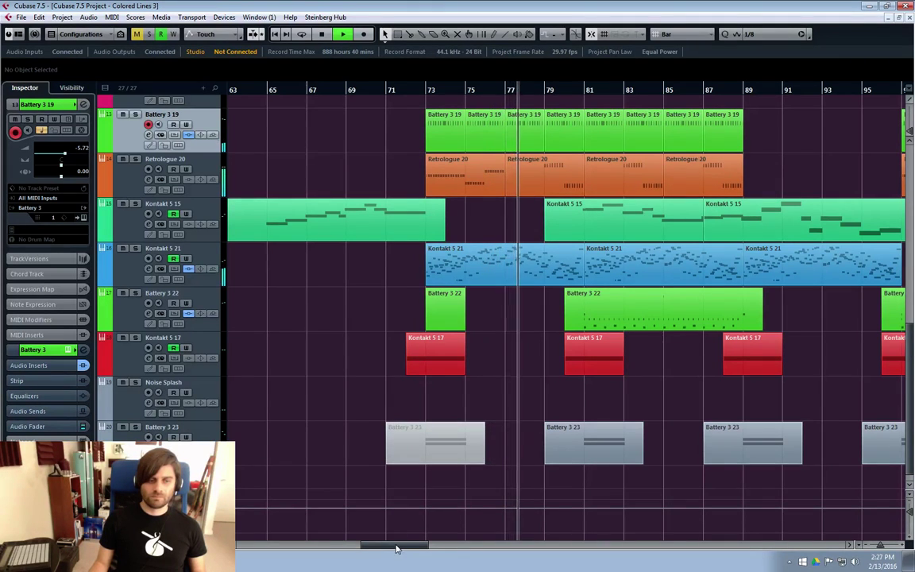
pyautogui.moveTo(368, 545); pyautogui.dragTo(408, 547)
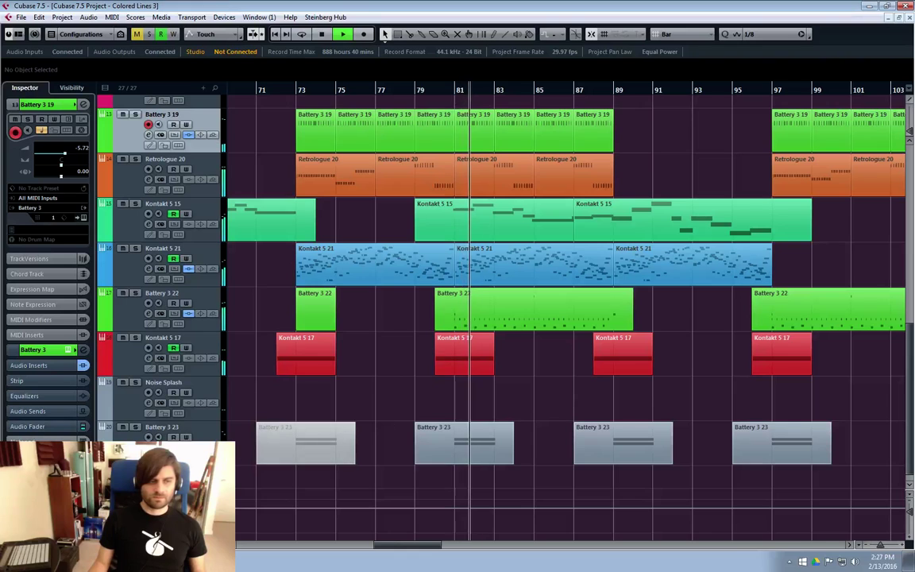
# Raise the Battery 3 23 channel volume to -3.57 dB while the arrangement plays.
pyautogui.click(147, 447)
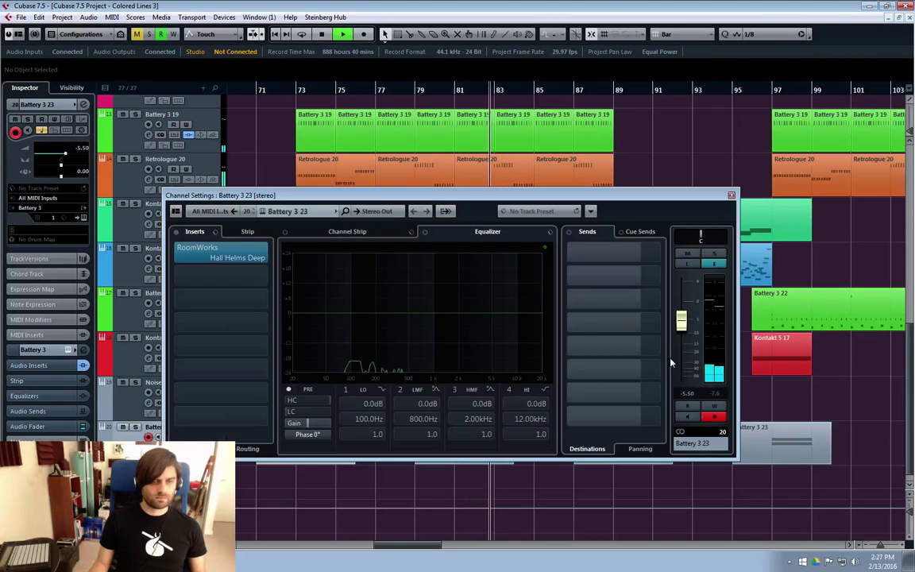
pyautogui.moveTo(677, 334); pyautogui.dragTo(679, 331)
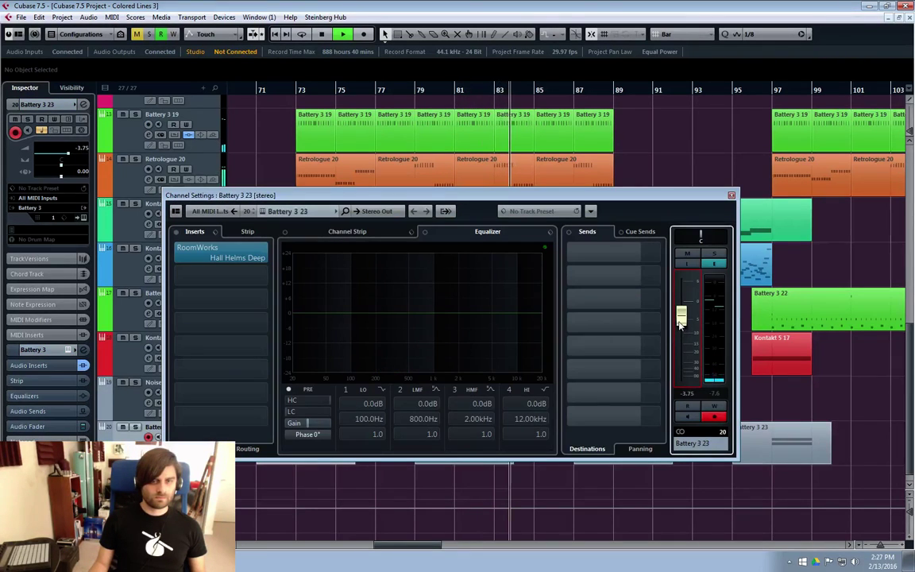
pyautogui.click(730, 197)
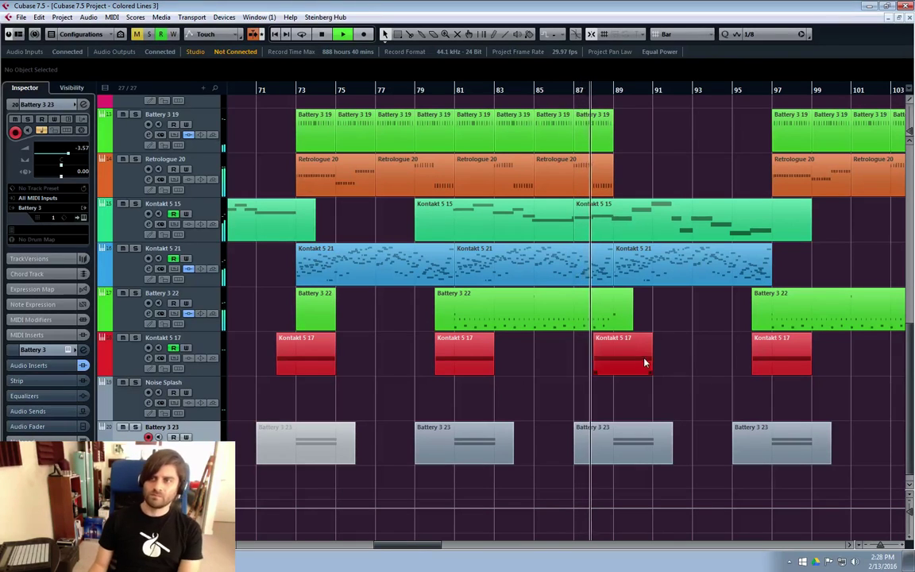
# Enable automation reading on the Battery 3 23 track while the arrangement plays past bar 97.
pyautogui.click(685, 384)
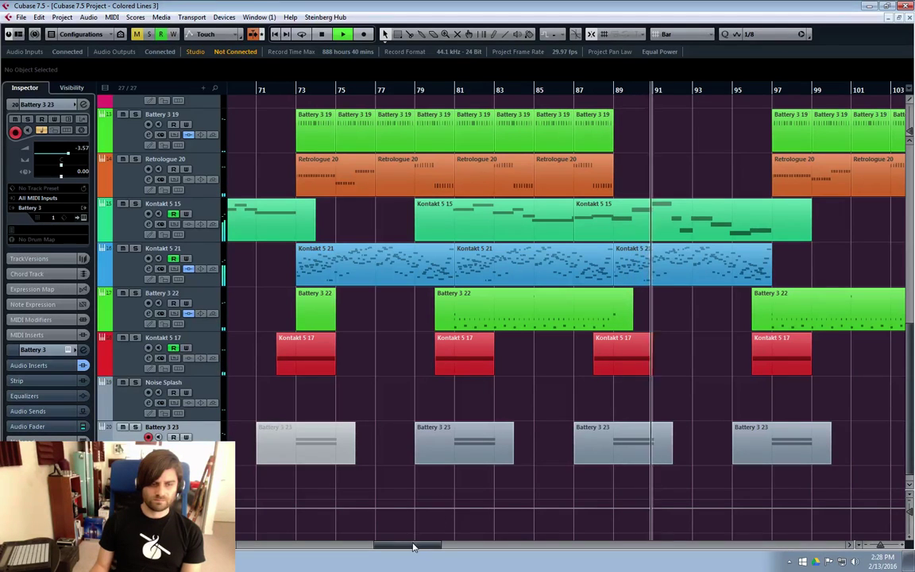
pyautogui.moveTo(413, 547); pyautogui.dragTo(425, 547)
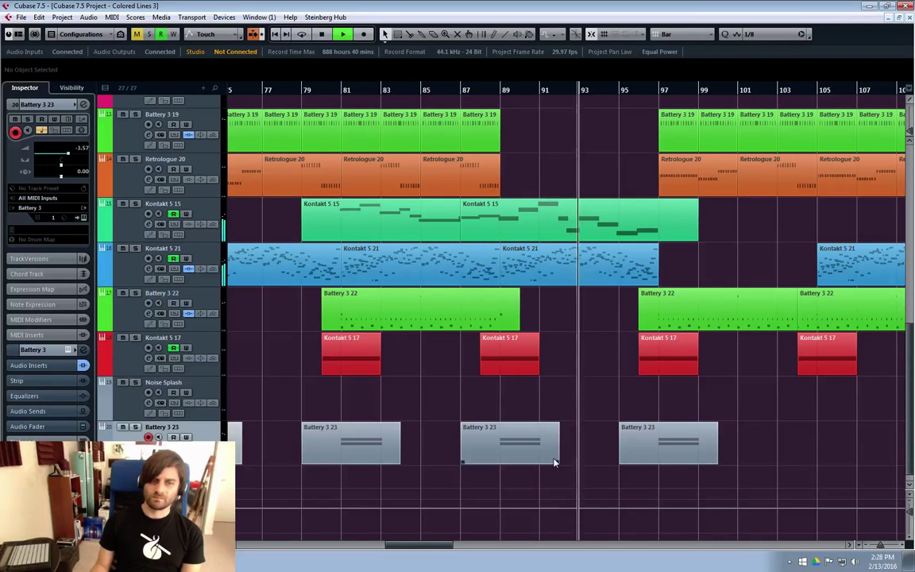
pyautogui.hscroll(5, 556, 456)
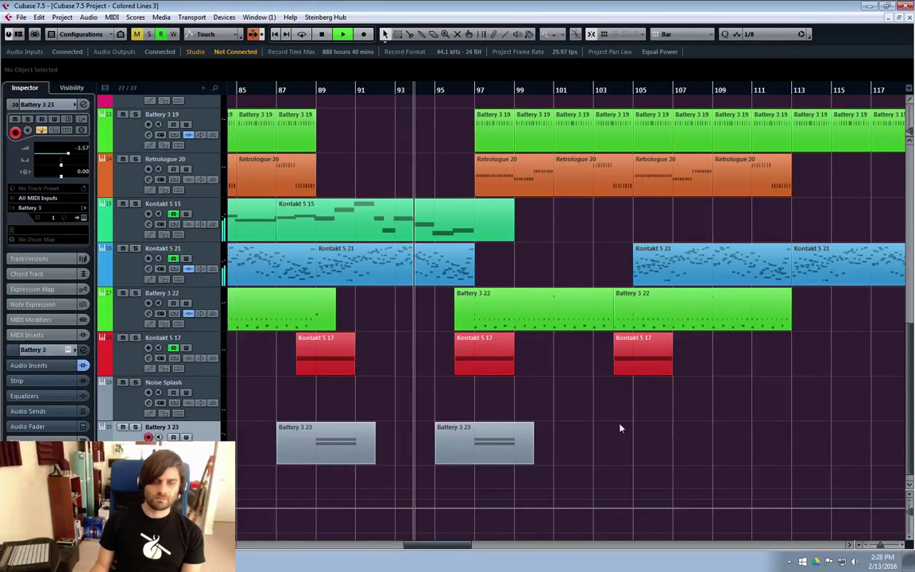
pyautogui.scroll(3, 621, 429)
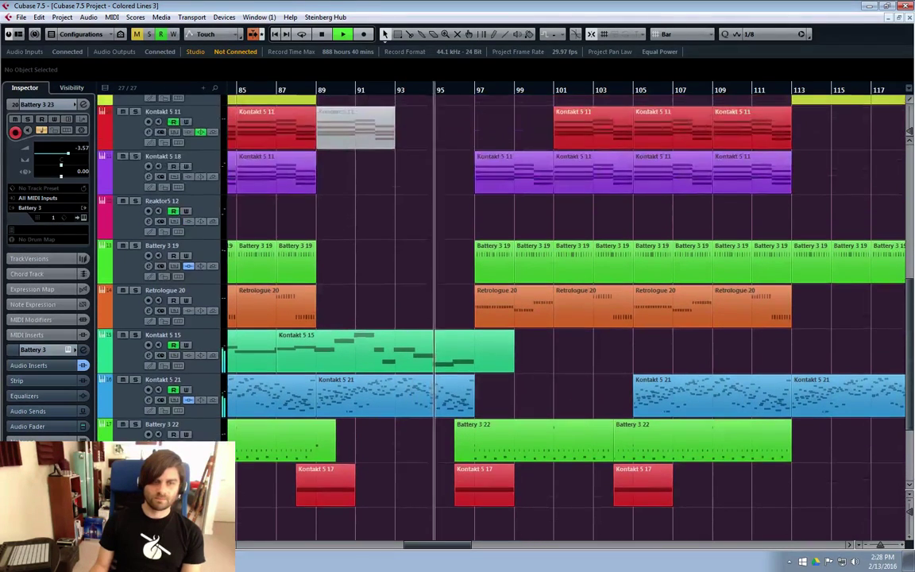
pyautogui.scroll(1, 556, 317)
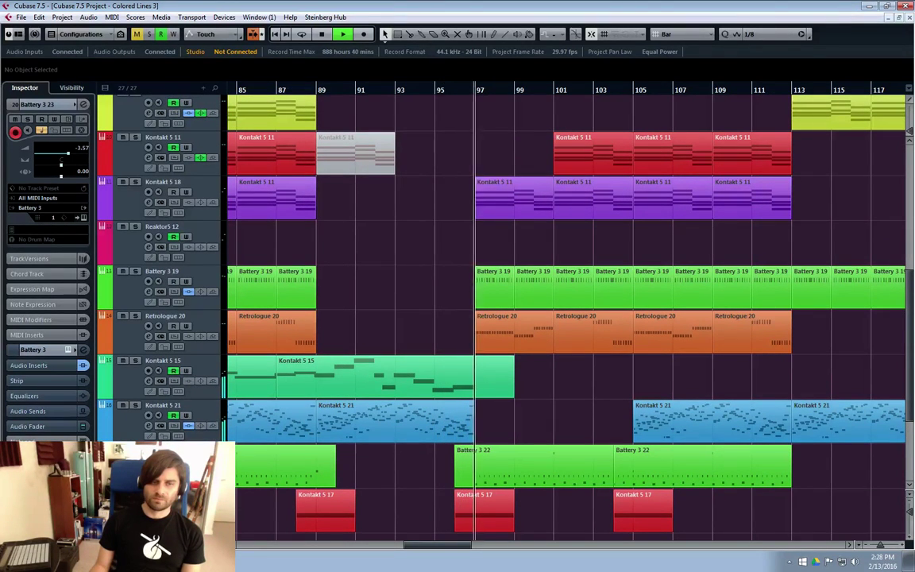
pyautogui.scroll(-4, 556, 318)
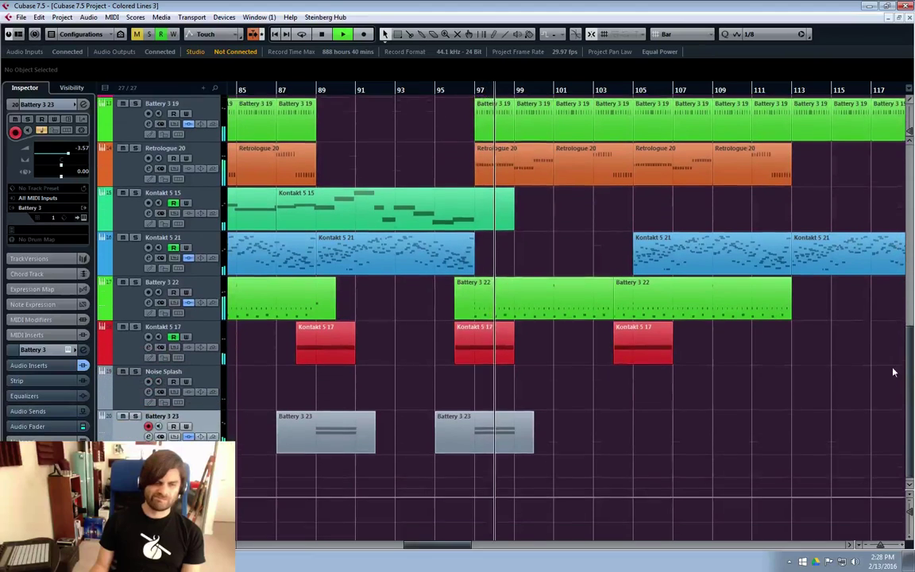
pyautogui.click(174, 422)
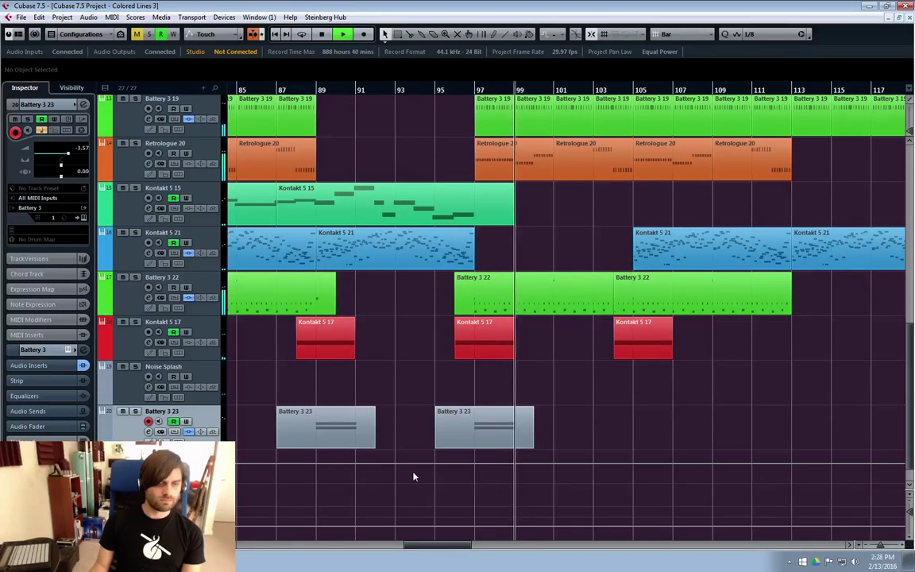
pyautogui.click(474, 465)
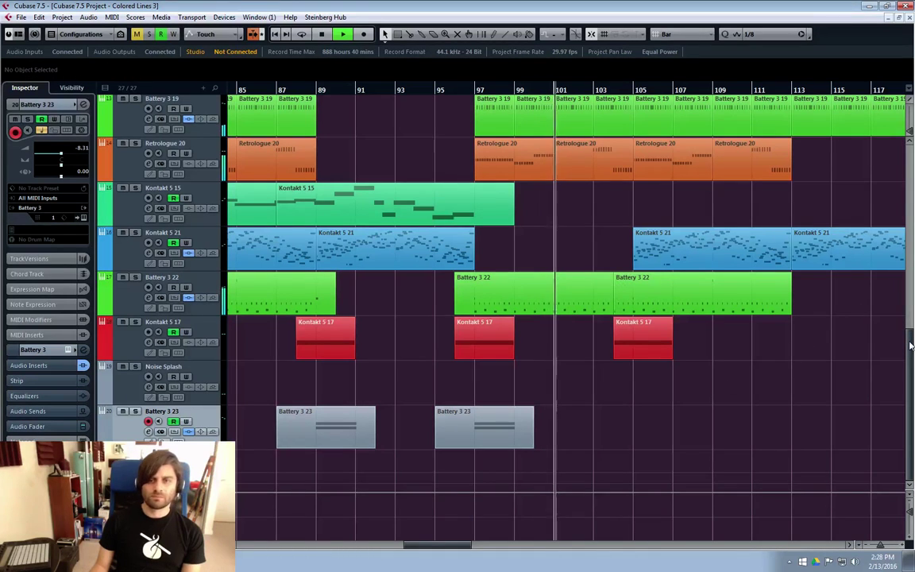
# Follow the playback from bar 101 to the closing Massive 01 clip, examine the layered clips, and stop after the ending.
pyautogui.scroll(1, 913, 343)
pyautogui.scroll(3, 912, 344)
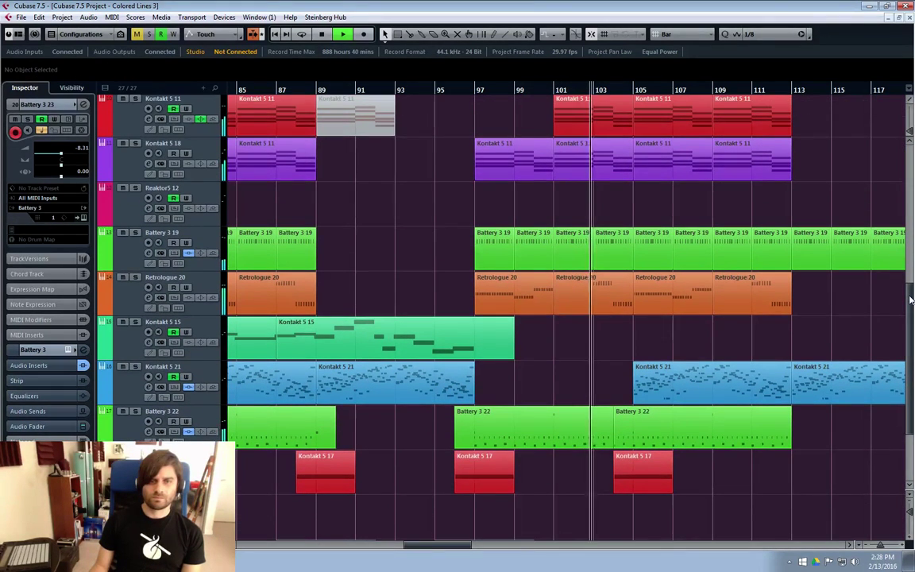
pyautogui.moveTo(912, 299); pyautogui.dragTo(913, 279)
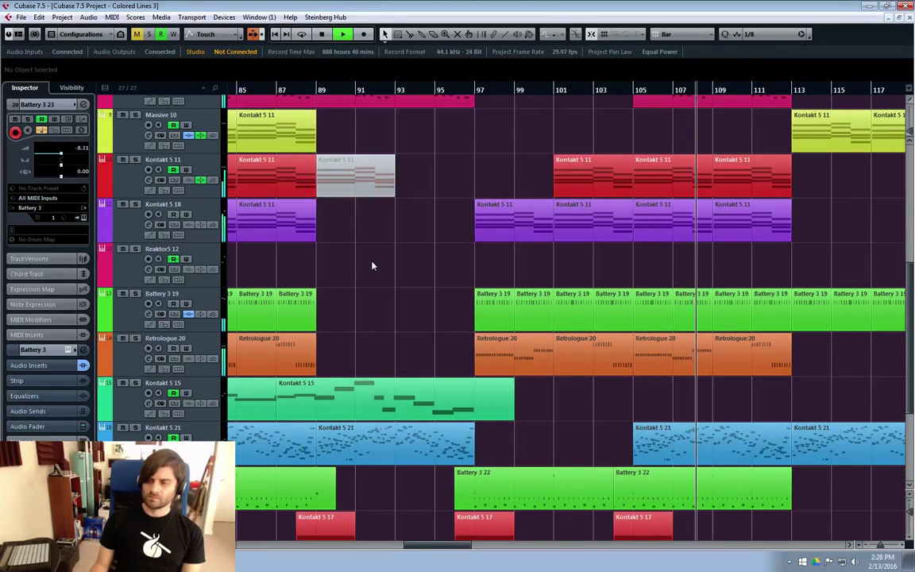
pyautogui.moveTo(439, 546); pyautogui.dragTo(466, 542)
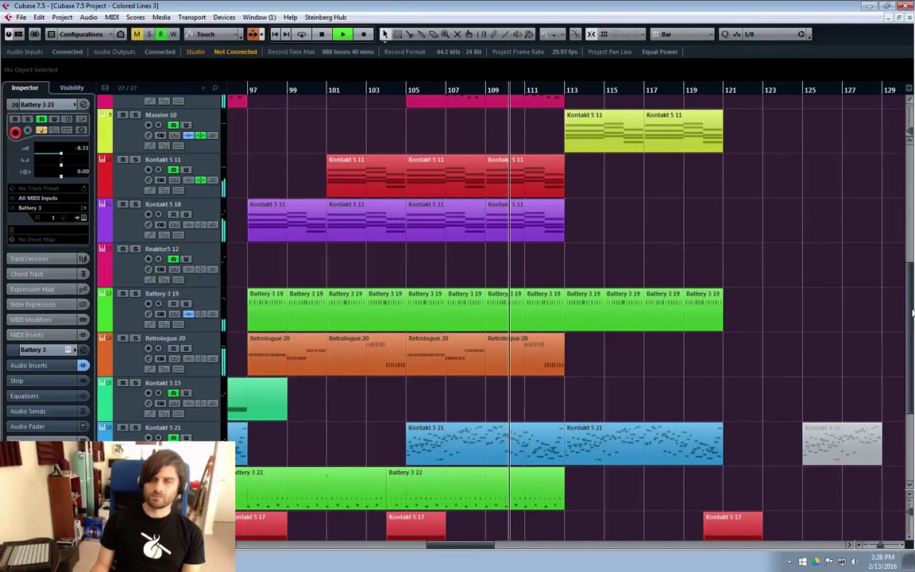
pyautogui.moveTo(910, 313)
pyautogui.mouseDown()
pyautogui.moveTo(910, 288)
pyautogui.moveTo(911, 297)
pyautogui.mouseUp()
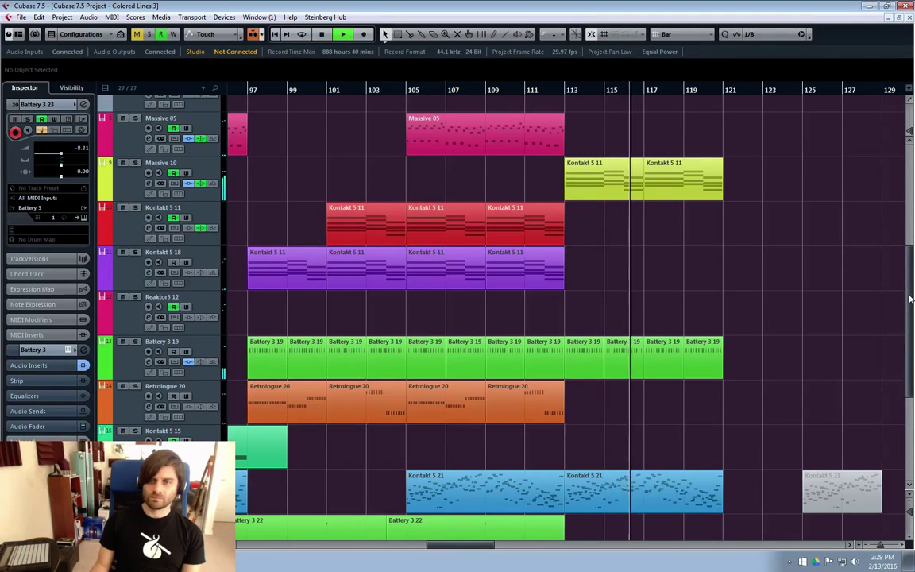
pyautogui.moveTo(911, 299); pyautogui.dragTo(912, 330)
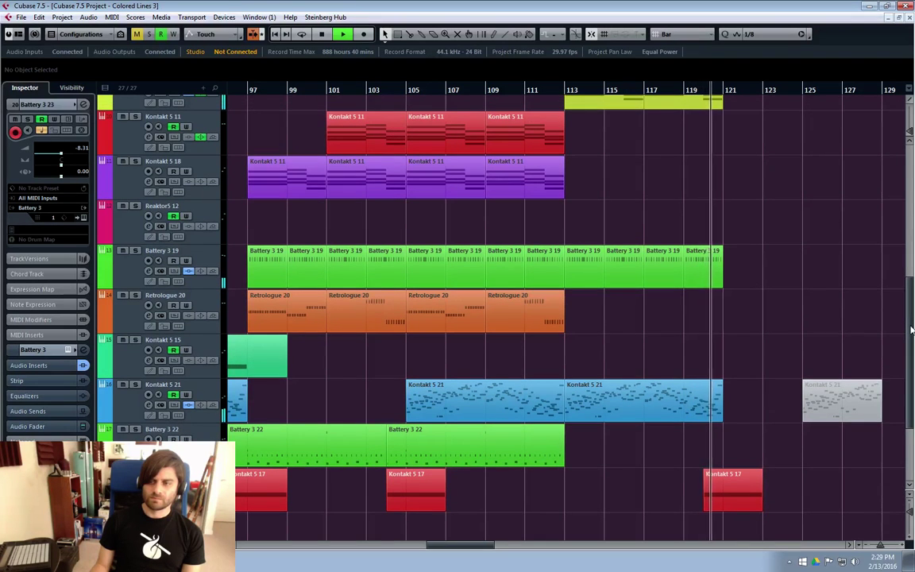
pyautogui.scroll(6, 912, 330)
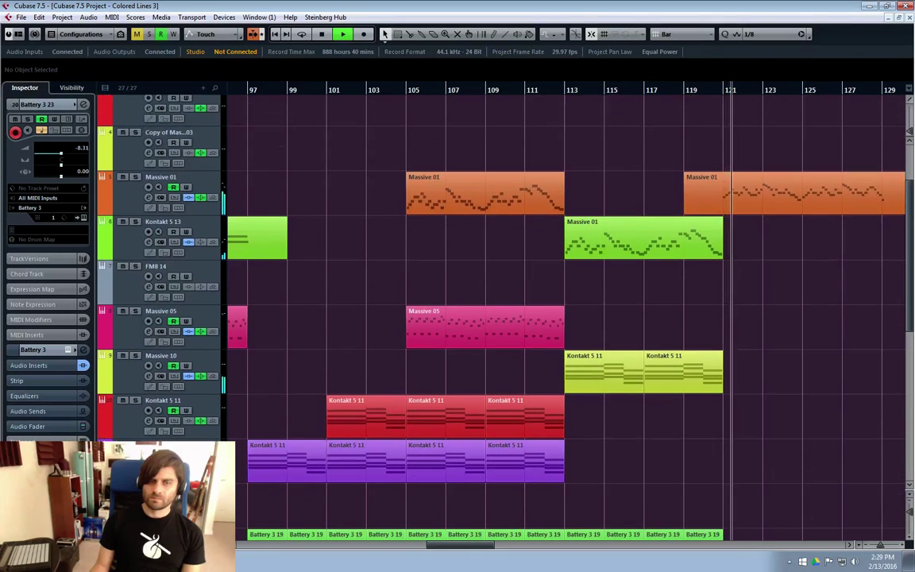
pyautogui.moveTo(461, 545); pyautogui.dragTo(483, 545)
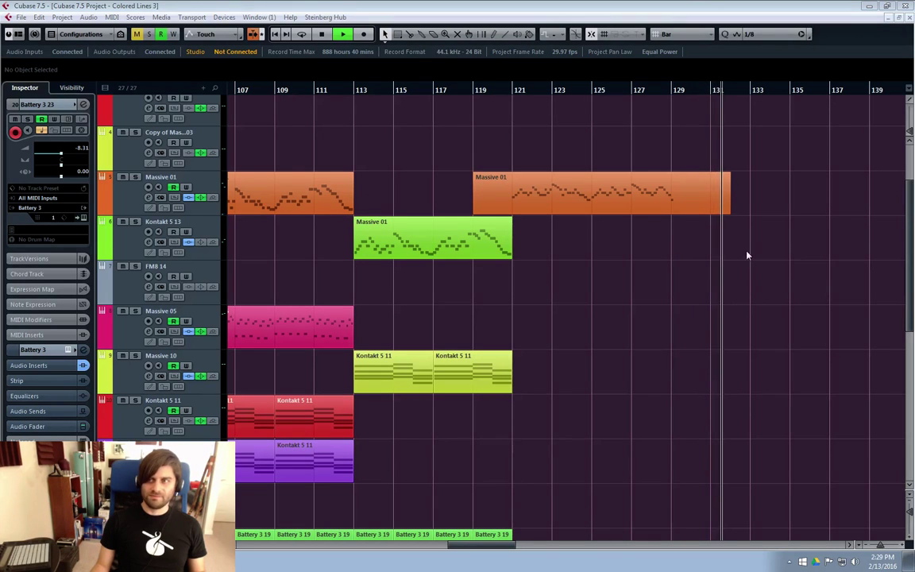
pyautogui.scroll(3, 792, 236)
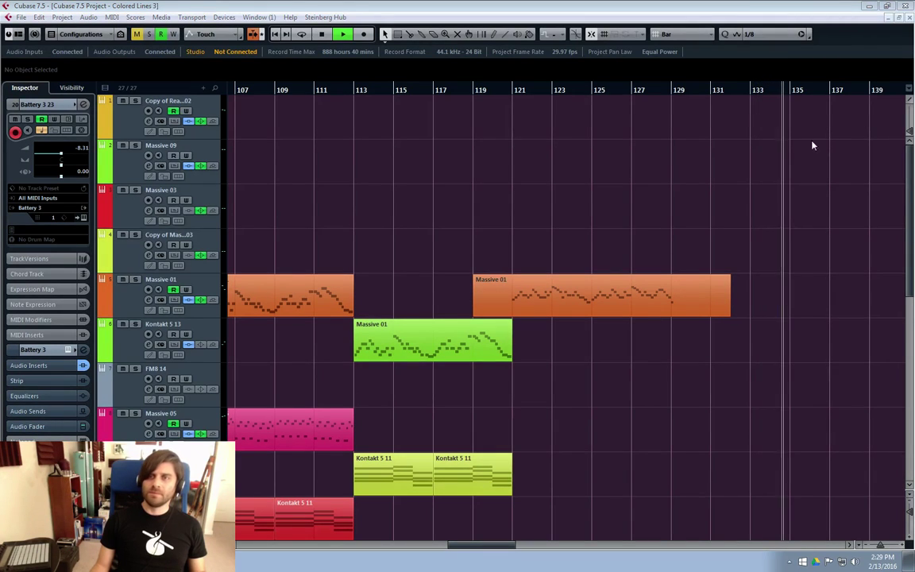
pyautogui.press('space')
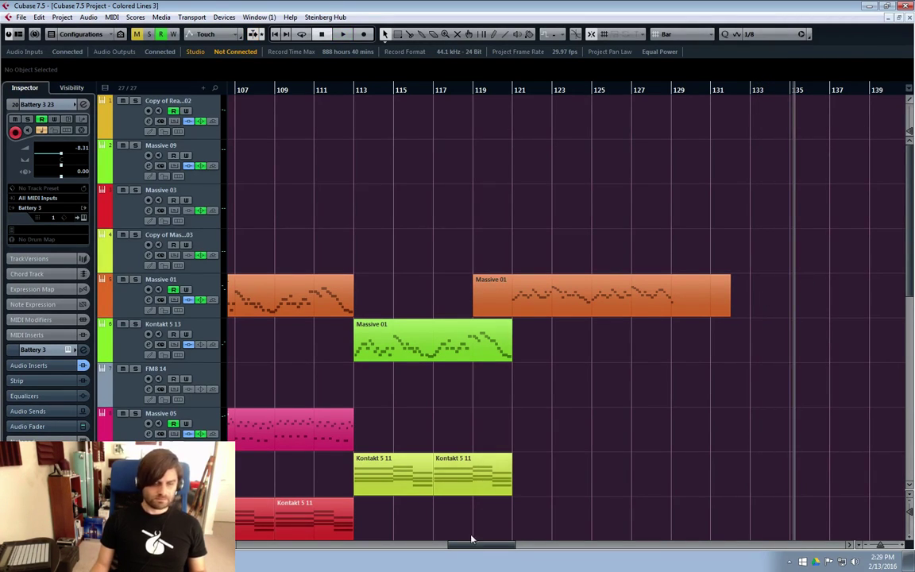
# Return to the opening section and play the arrangement from bar 9 with the Copy of Reaktor5 02 track selected.
pyautogui.moveTo(471, 543); pyautogui.dragTo(247, 545)
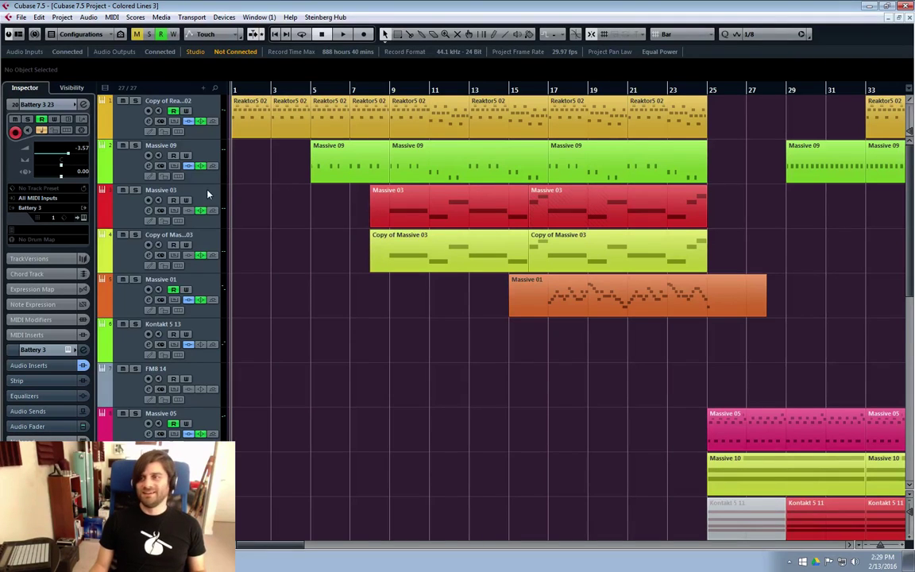
pyautogui.click(119, 131)
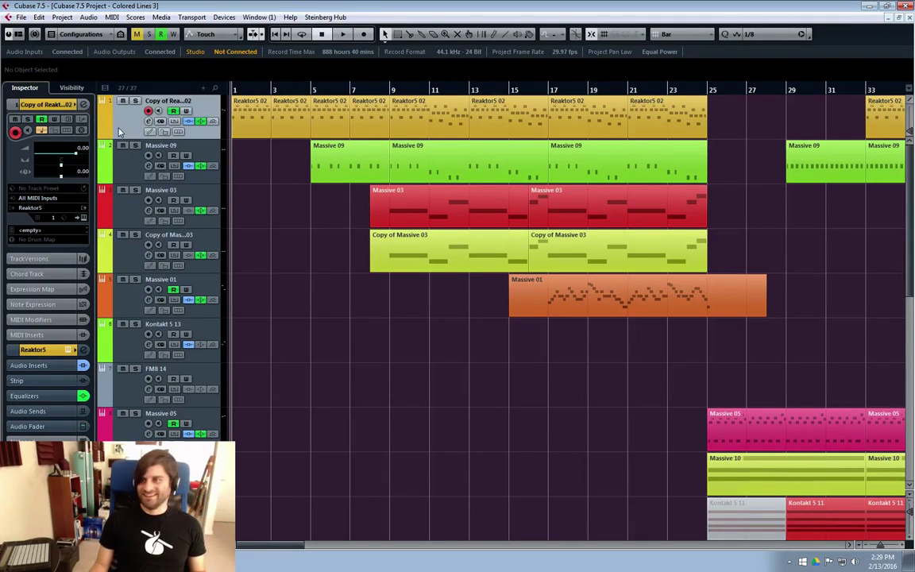
pyautogui.click(131, 172)
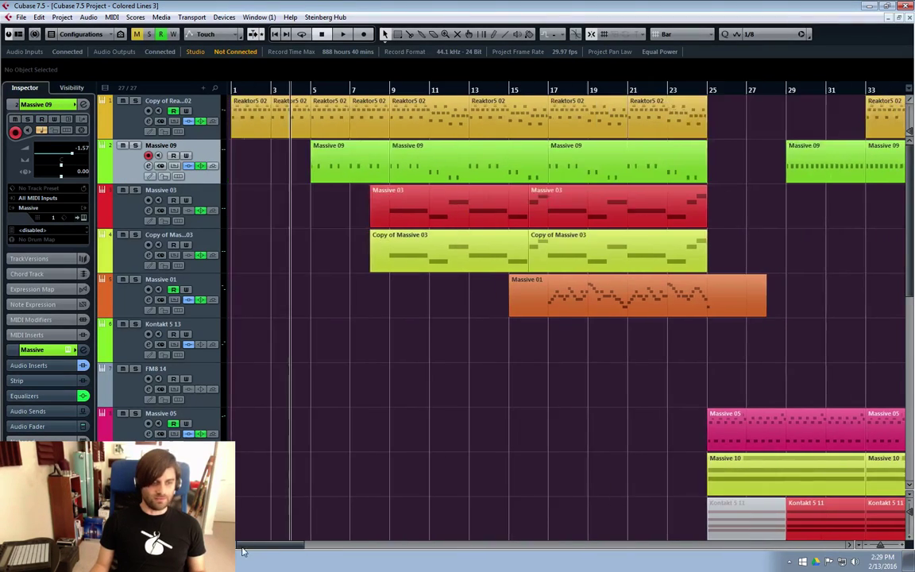
pyautogui.click(389, 101)
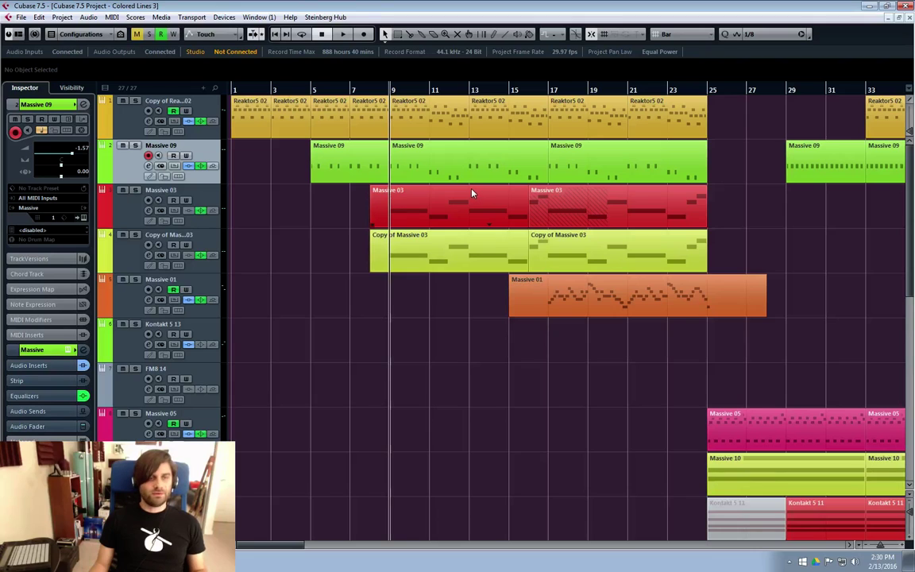
pyautogui.click(115, 194)
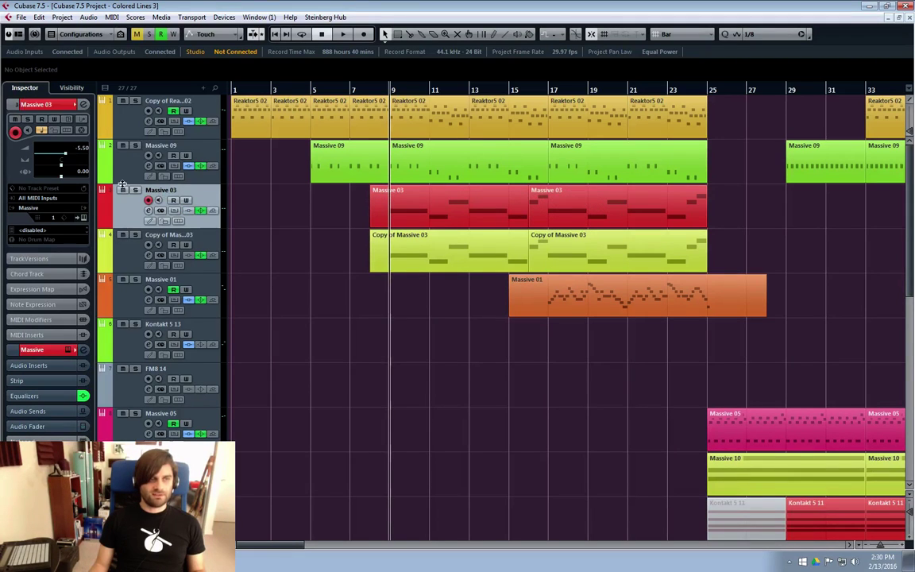
pyautogui.click(112, 165)
pyautogui.click(133, 135)
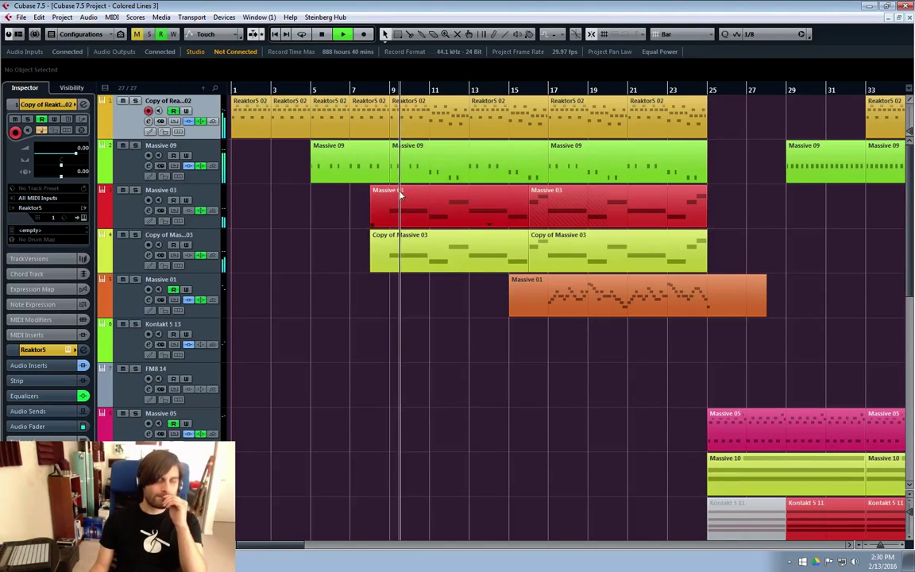
# Raise the Massive 09 channel volume to -0.66 dB while the opening section plays.
pyautogui.click(131, 158)
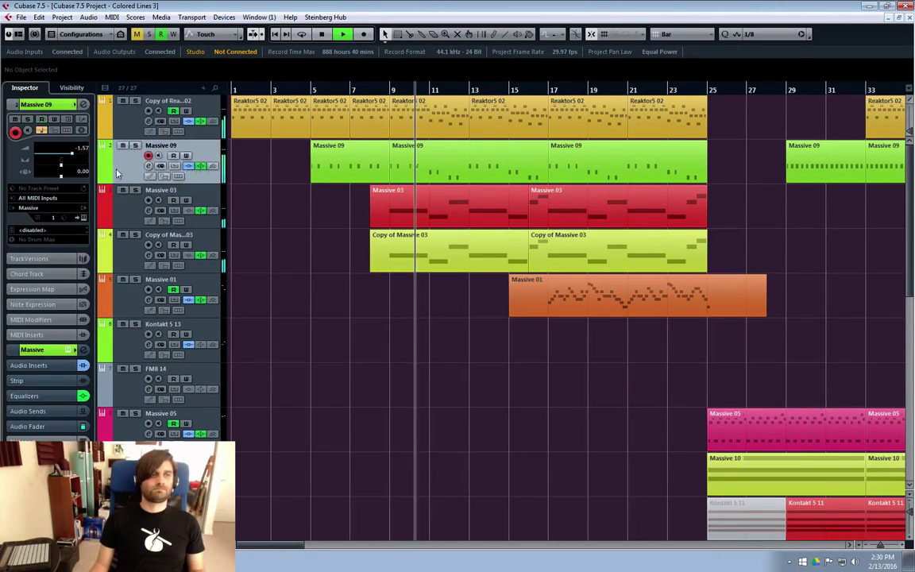
pyautogui.click(191, 162)
pyautogui.scroll(2, 681, 310)
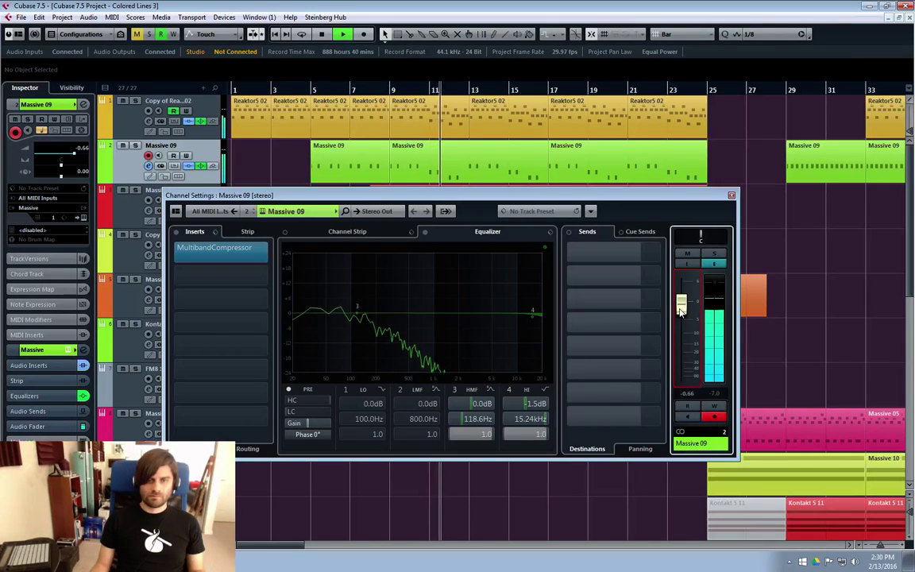
pyautogui.moveTo(681, 310); pyautogui.dragTo(681, 311)
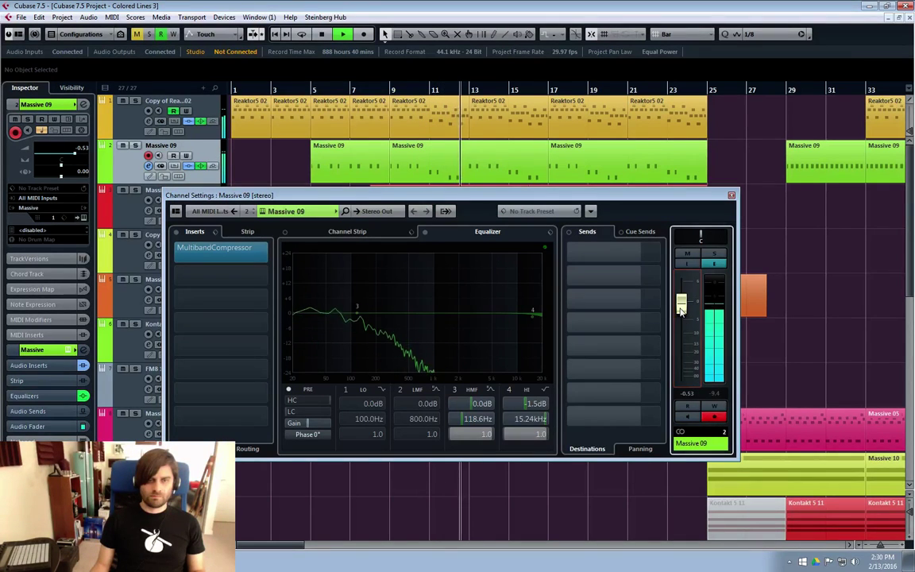
pyautogui.click(732, 195)
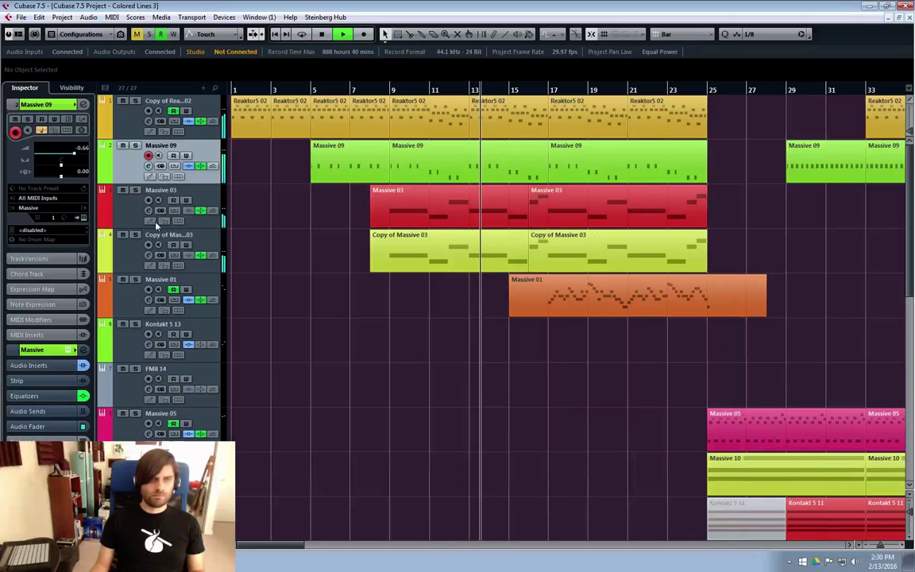
# Try a 0.7 dB high-band boost at 6.75 kHz in the Massive 03 channel equalizer.
pyautogui.click(121, 189)
pyautogui.click(191, 207)
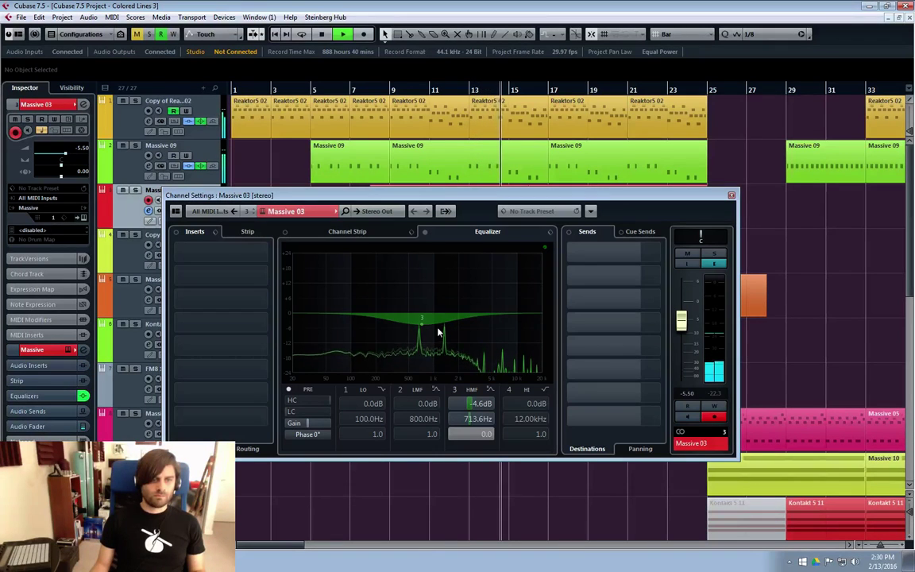
pyautogui.moveTo(507, 312)
pyautogui.mouseDown()
pyautogui.moveTo(507, 286)
pyautogui.moveTo(502, 318)
pyautogui.moveTo(503, 310)
pyautogui.mouseUp()
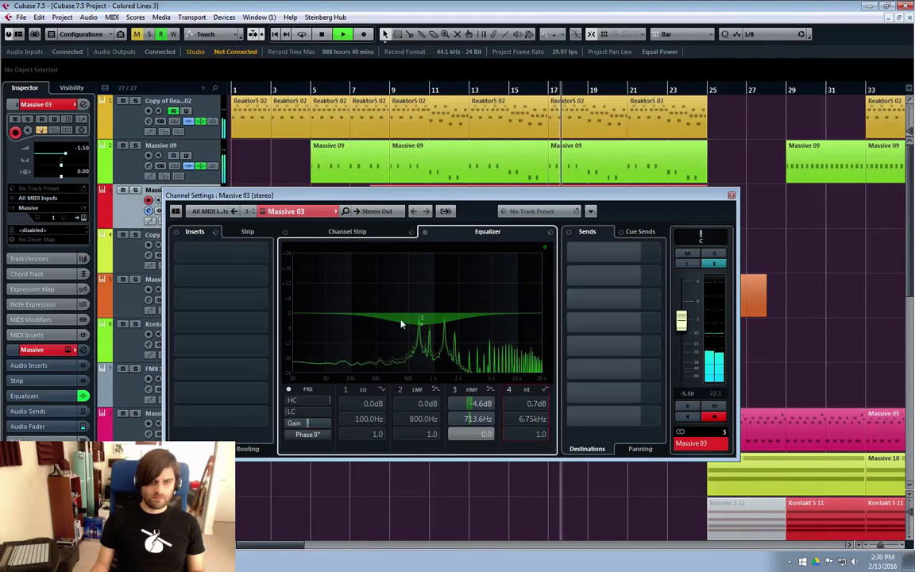
pyautogui.press('e')
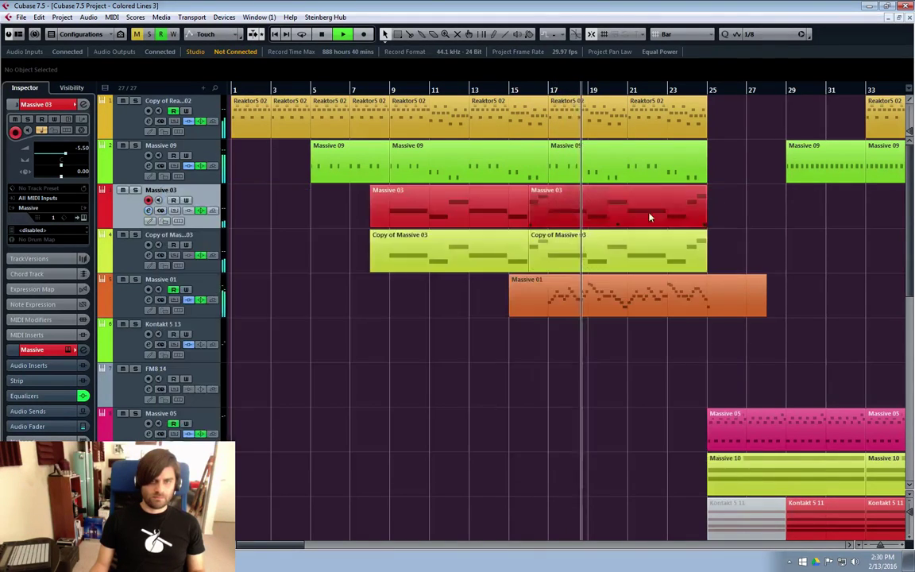
# Examine the equalizer curve and insert effects of the Copy of Reaktor5 02 channel during playback.
pyautogui.press('Up')
pyautogui.press('Up')
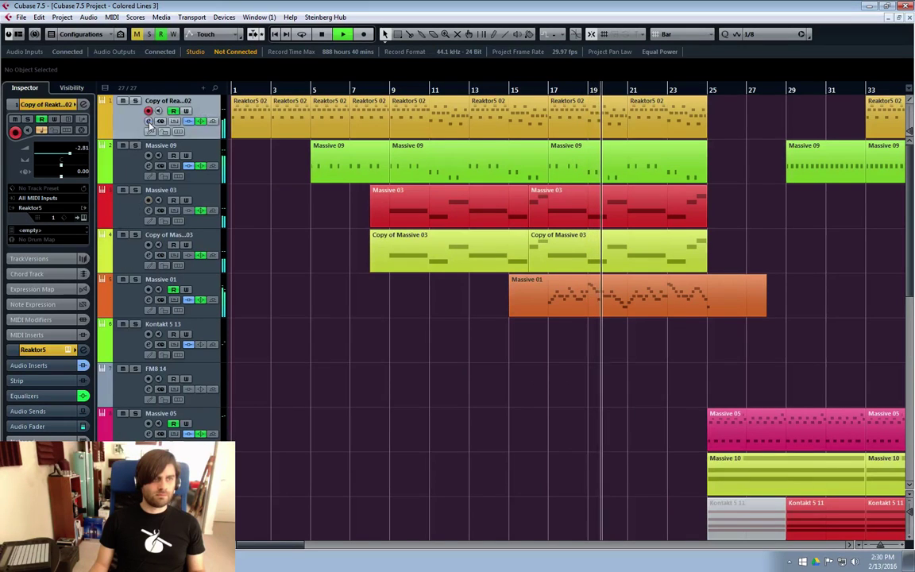
pyautogui.press('e')
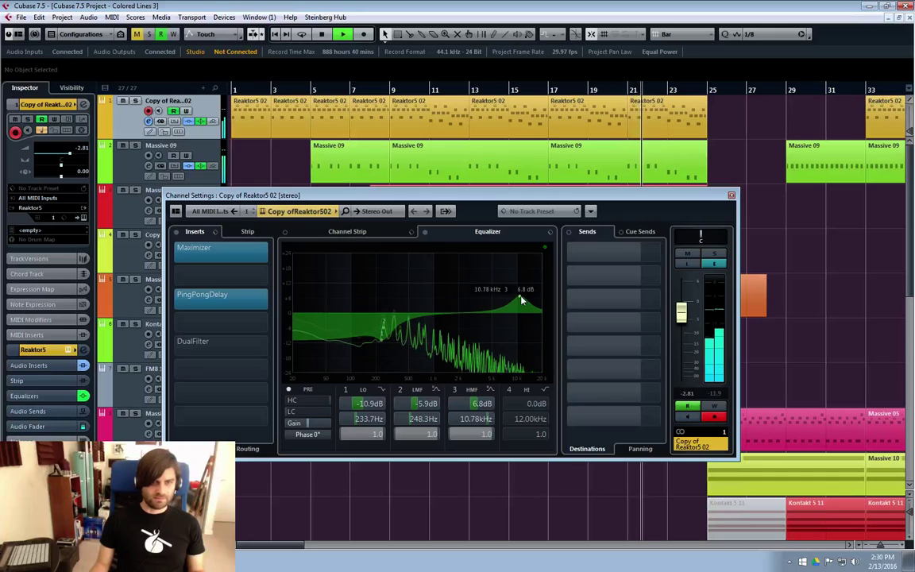
pyautogui.click(731, 194)
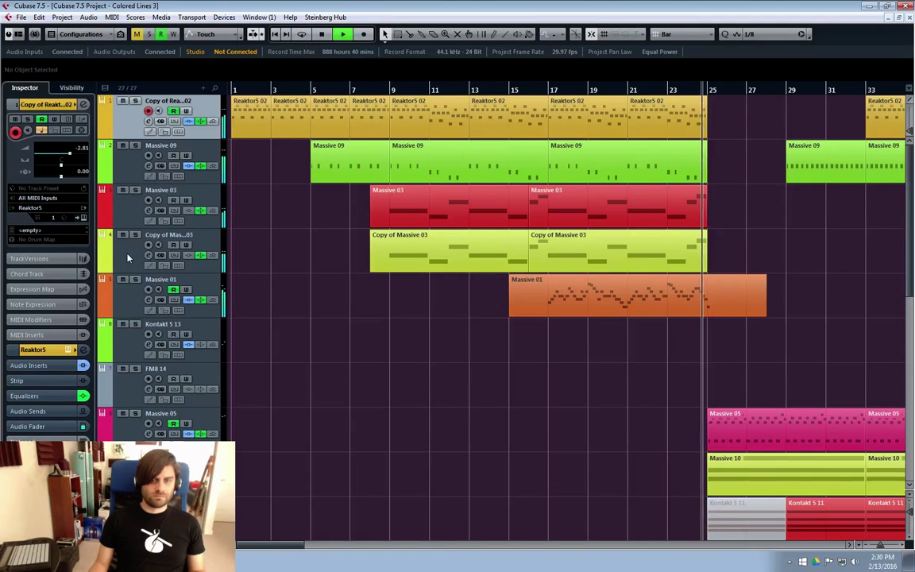
# Follow playback into the section from bar 25 and show the Massive 10 track's volume automation.
pyautogui.moveTo(262, 545); pyautogui.dragTo(299, 546)
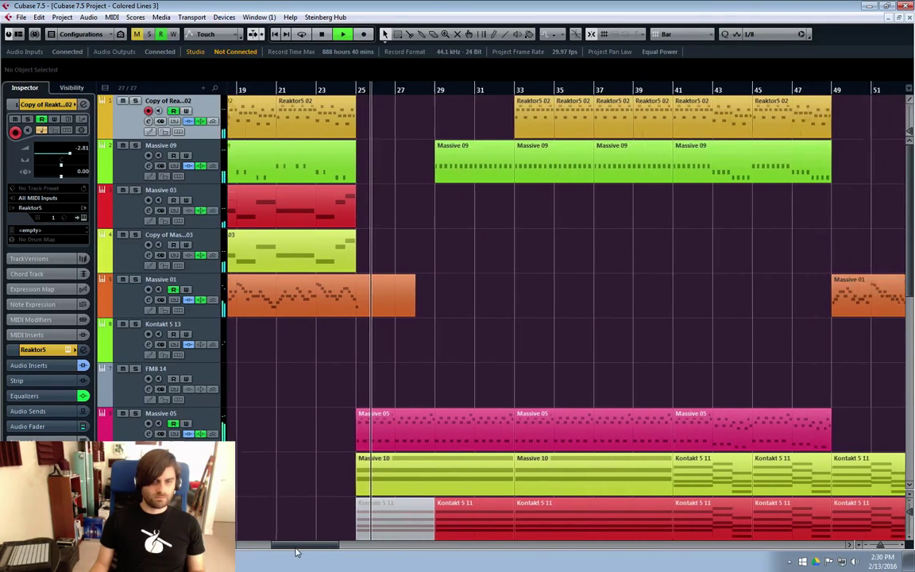
pyautogui.scroll(-2, 473, 290)
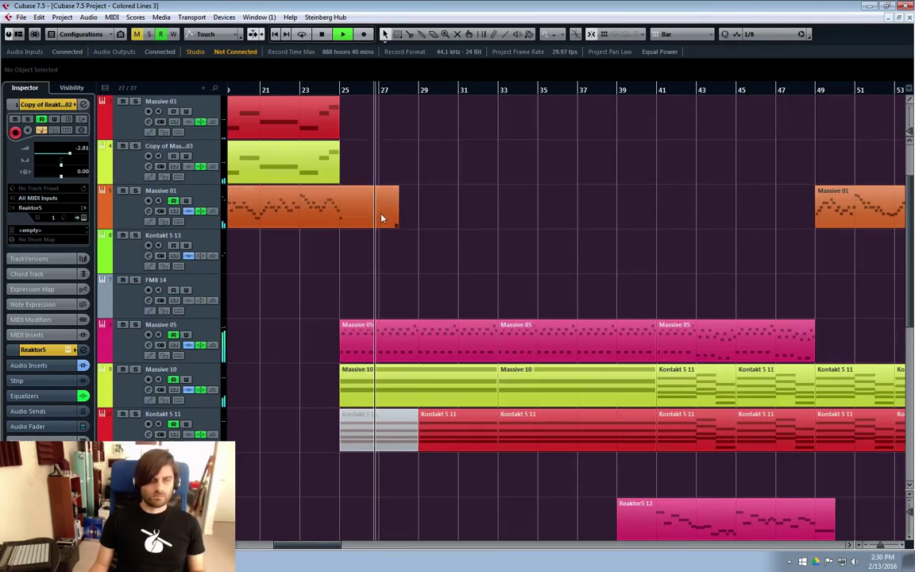
pyautogui.click(119, 392)
pyautogui.click(103, 402)
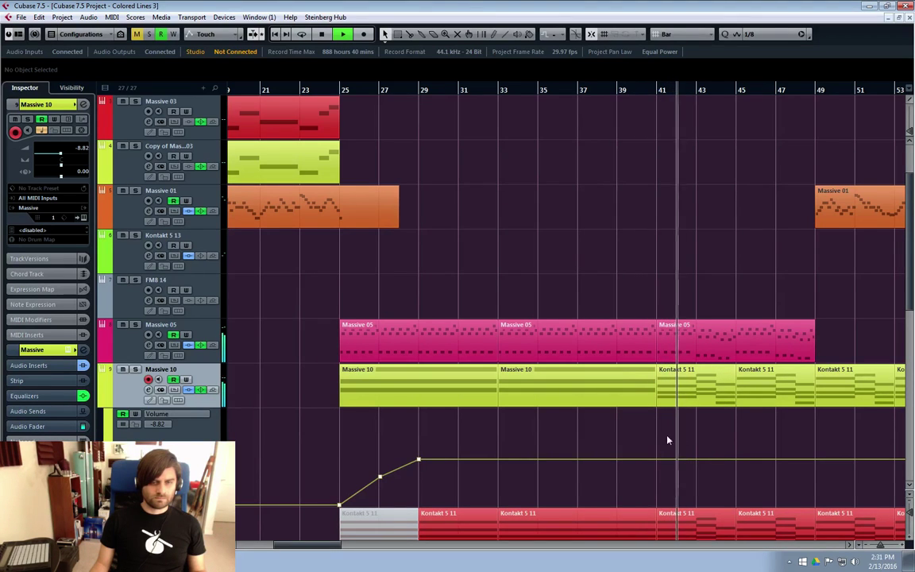
# In the Massive 05 channel equalizer, move the low-mid band to 240.9 Hz, cut 7.0 dB at 829.7 Hz and enable the high band at 2.95 kHz.
pyautogui.click(148, 352)
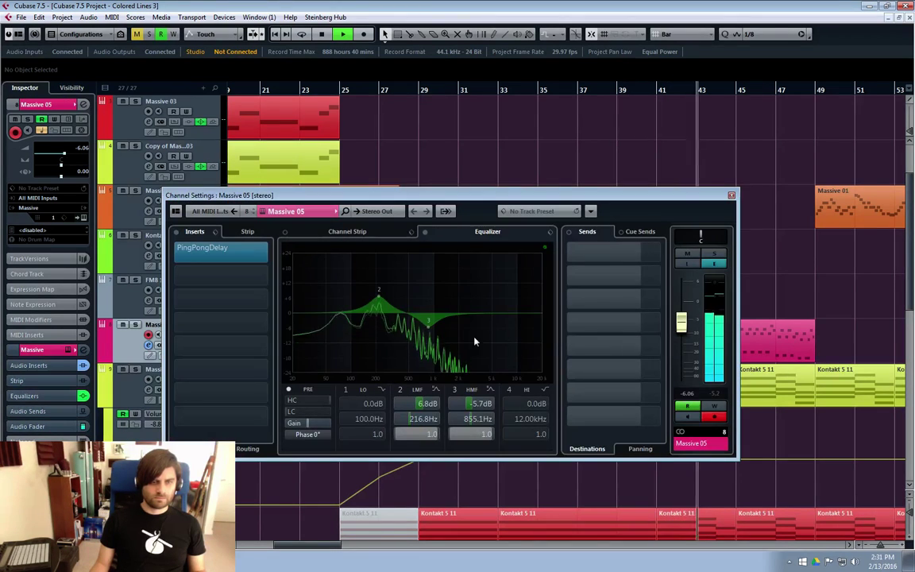
pyautogui.moveTo(429, 315); pyautogui.dragTo(473, 313)
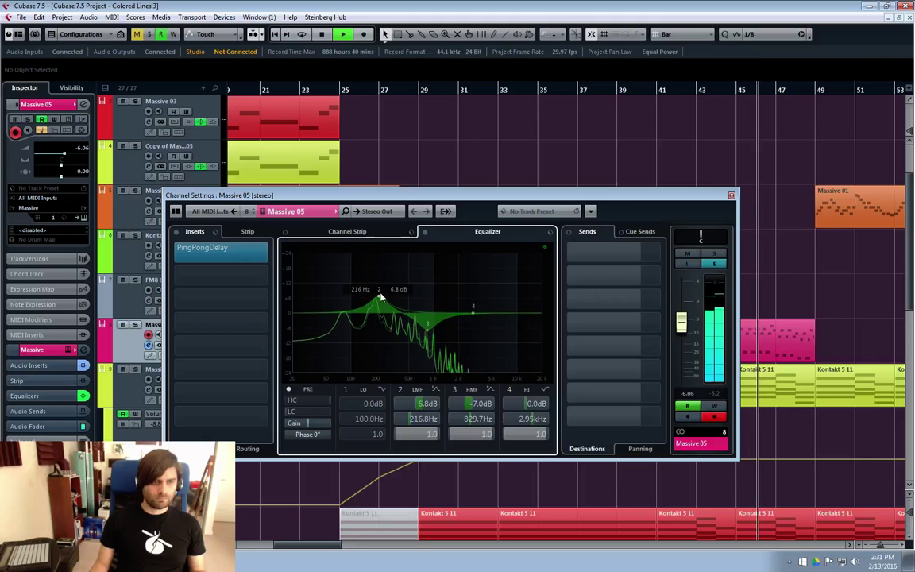
pyautogui.moveTo(379, 293)
pyautogui.mouseDown()
pyautogui.moveTo(376, 264)
pyautogui.moveTo(383, 299)
pyautogui.mouseUp()
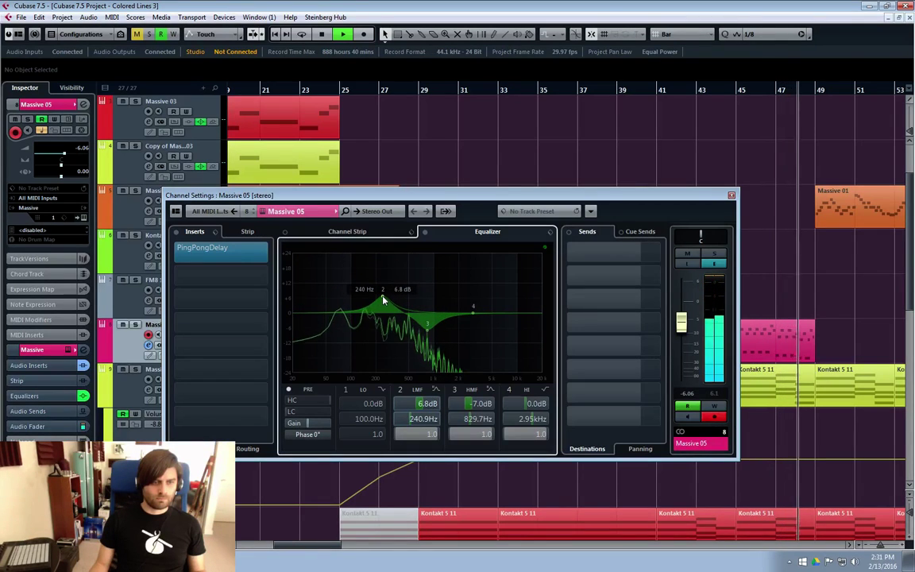
pyautogui.click(731, 194)
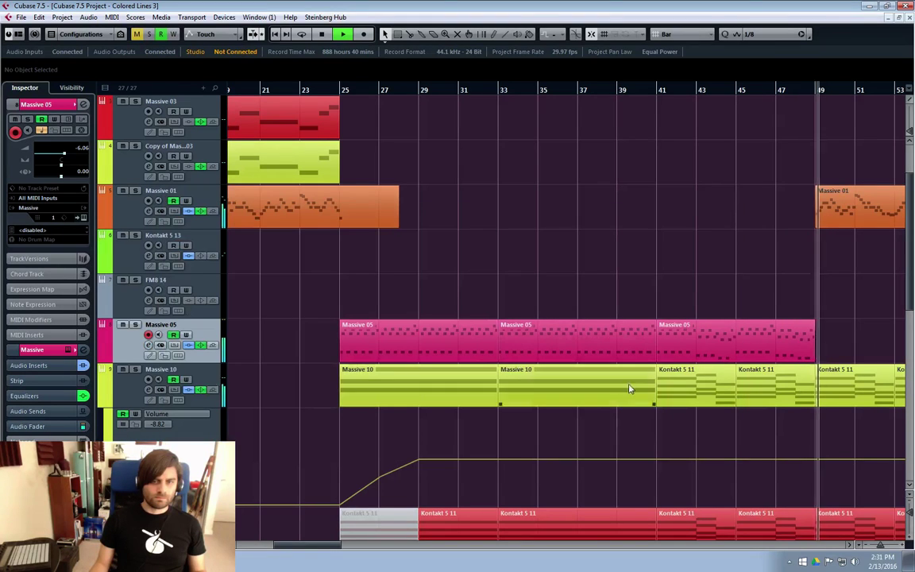
# Show the Kontakt 5 11 volume automation and try a high-mid equalizer band at 3.81 kHz on its channel.
pyautogui.hscroll(6, 314, 549)
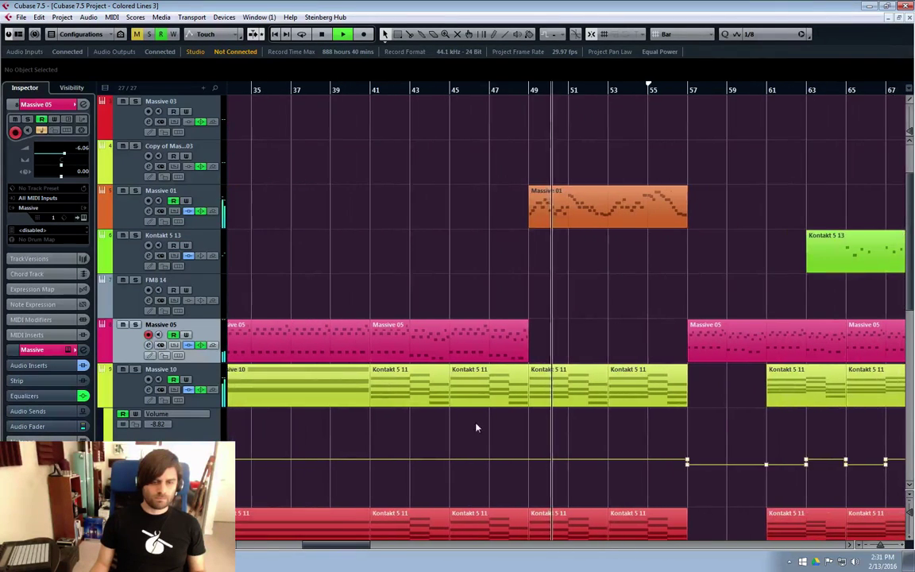
pyautogui.scroll(-4, 427, 379)
pyautogui.click(178, 367)
pyautogui.click(148, 367)
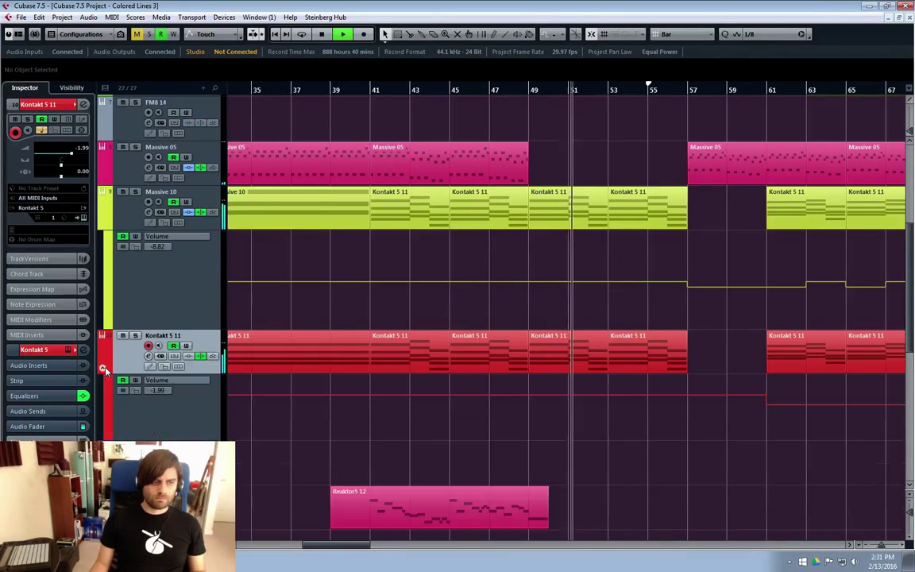
pyautogui.click(148, 357)
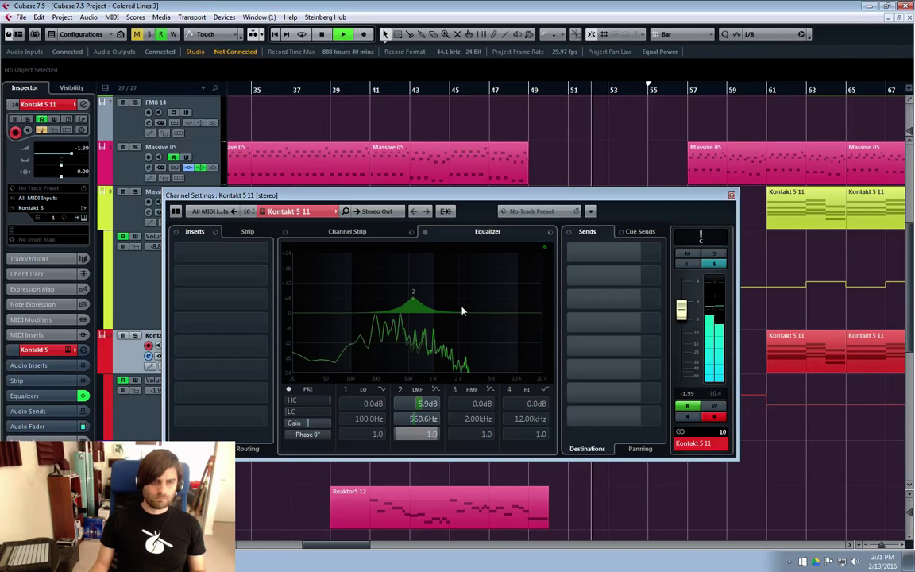
pyautogui.moveTo(466, 311)
pyautogui.mouseDown()
pyautogui.moveTo(484, 282)
pyautogui.moveTo(524, 286)
pyautogui.moveTo(406, 264)
pyautogui.moveTo(317, 267)
pyautogui.moveTo(385, 274)
pyautogui.moveTo(405, 309)
pyautogui.moveTo(418, 274)
pyautogui.moveTo(483, 282)
pyautogui.moveTo(491, 319)
pyautogui.moveTo(483, 313)
pyautogui.mouseUp()
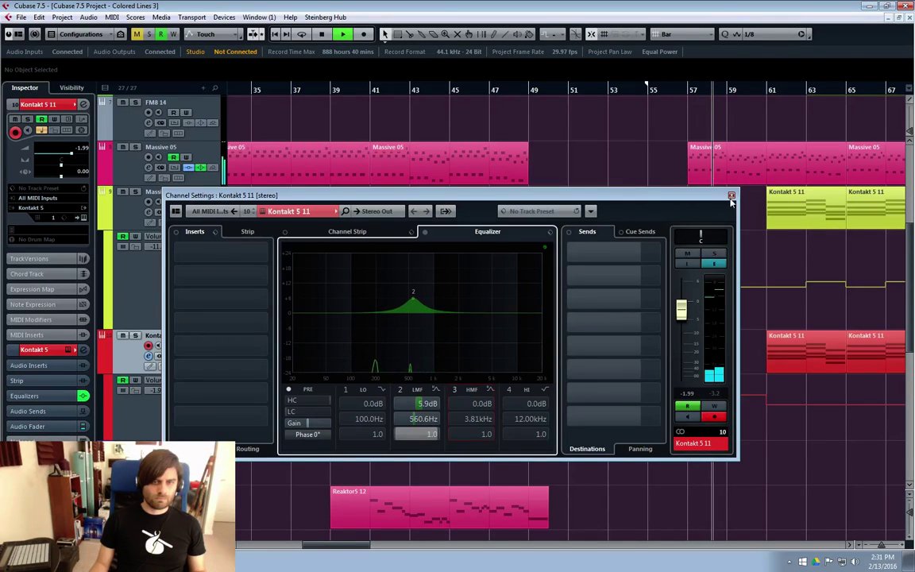
pyautogui.press('Escape')
# Swap the Massive 10 and Kontakt 5 11 automation lanes for the Massive 05 volume automation and check that track's equalizer.
pyautogui.click(116, 162)
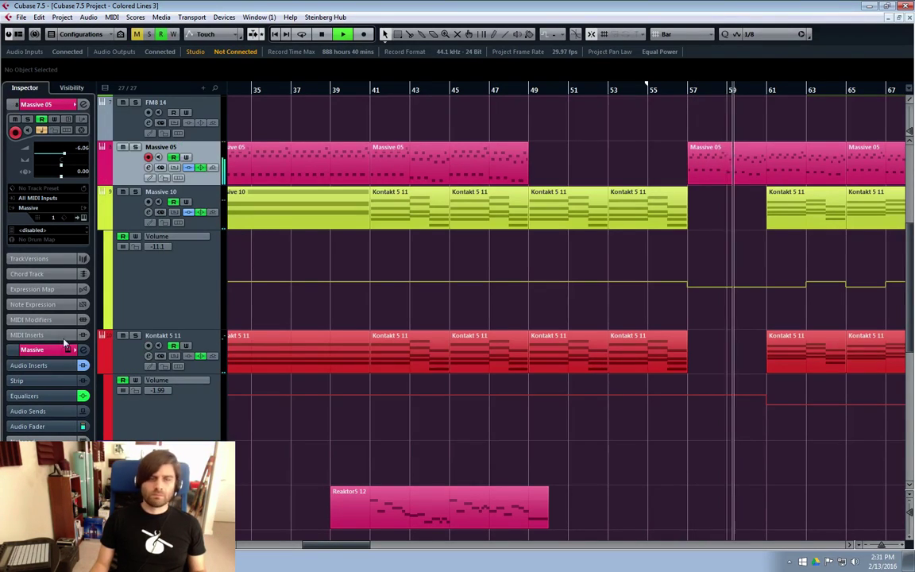
pyautogui.click(104, 359)
pyautogui.click(102, 226)
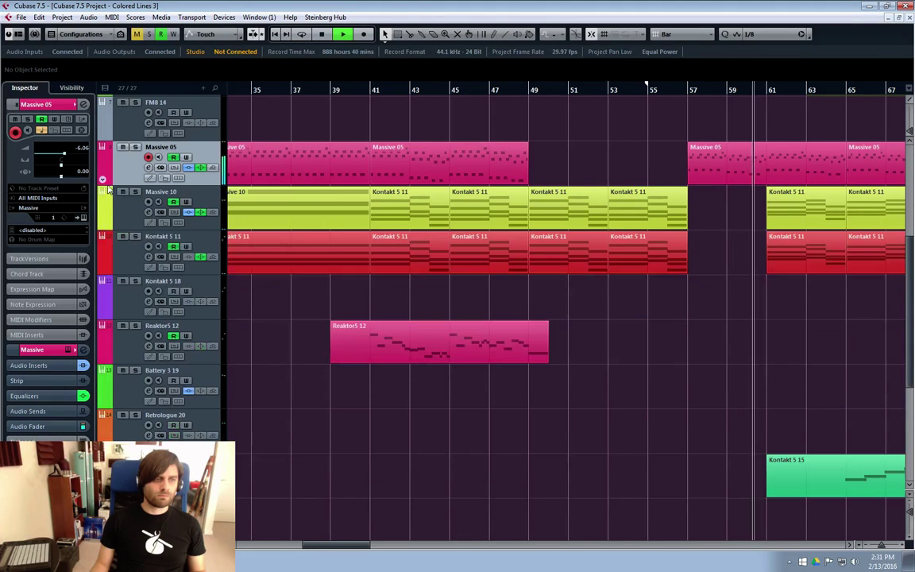
pyautogui.click(102, 181)
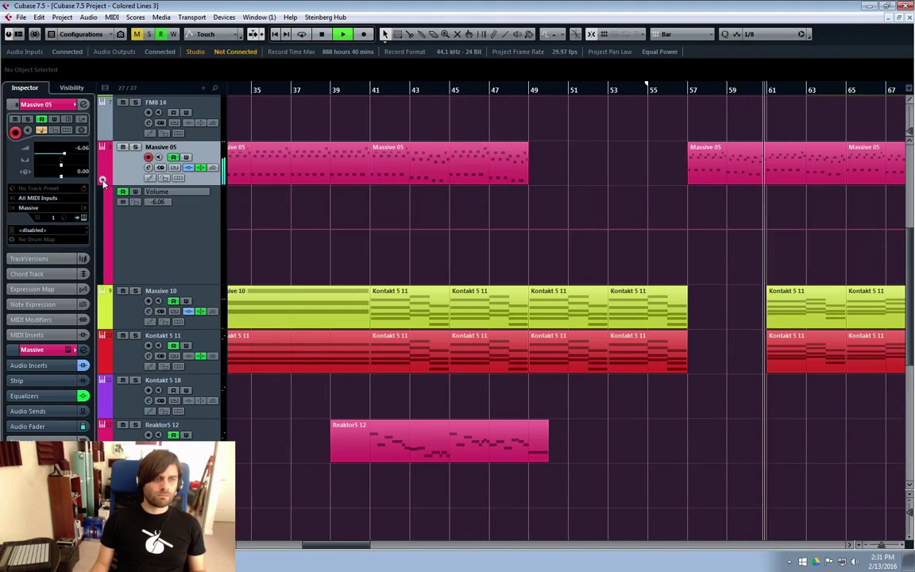
pyautogui.click(149, 169)
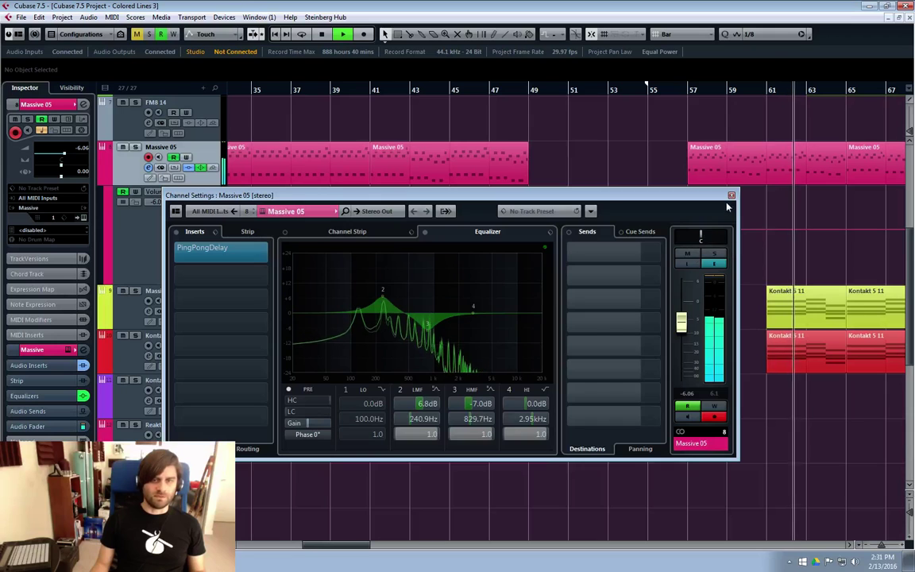
pyautogui.click(732, 195)
# Raise the Massive 05 volume automation to -3.98 dB from bar 57 to bar 79, ramping up from bar 55, and hide its lane.
pyautogui.click(664, 232)
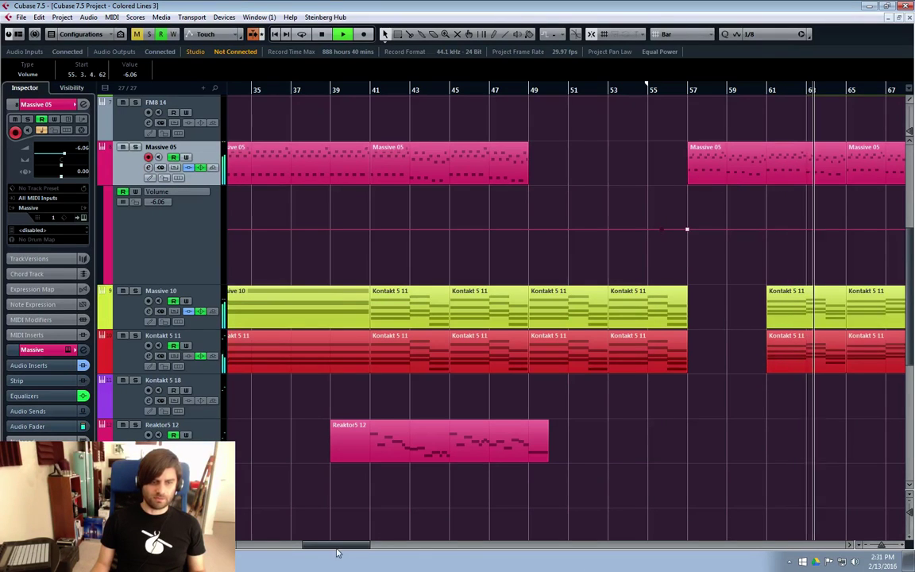
pyautogui.moveTo(332, 545); pyautogui.dragTo(359, 554)
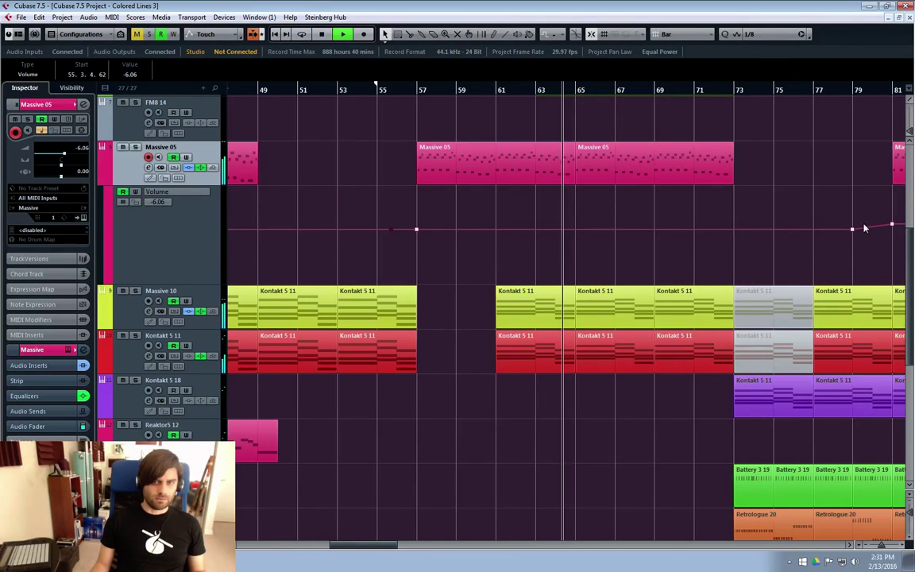
pyautogui.moveTo(860, 225); pyautogui.dragTo(410, 253)
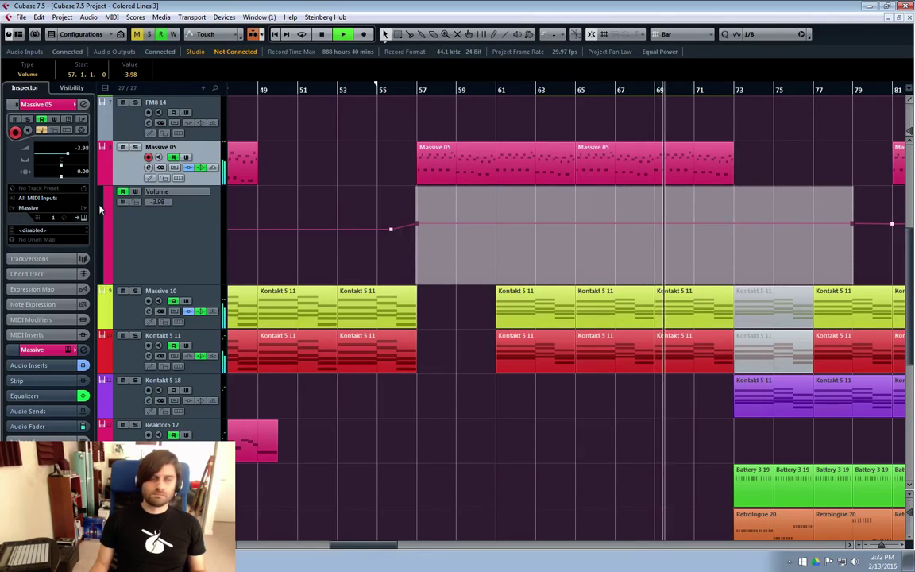
pyautogui.click(100, 164)
# Stop playback and replay the arrangement from about bar 55 to check the Massive 05 level.
pyautogui.press('space')
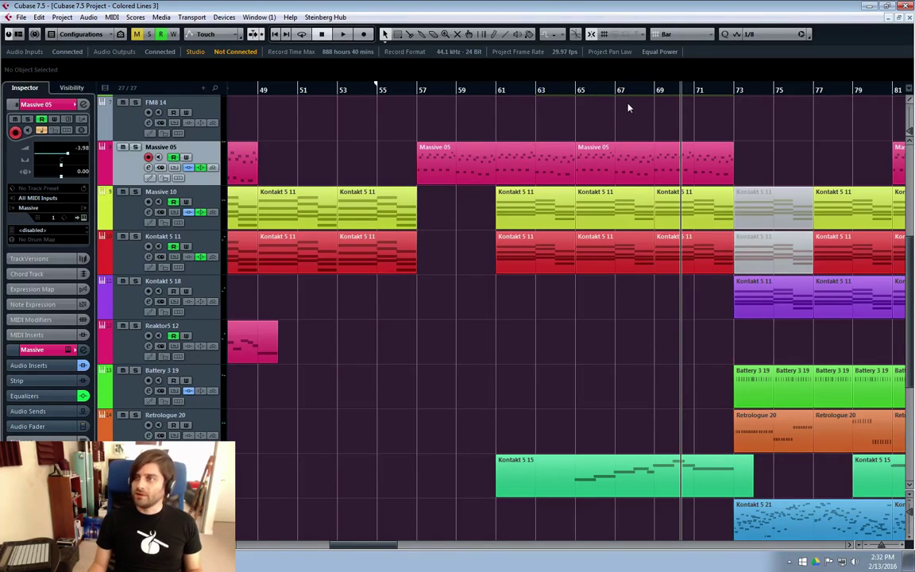
pyautogui.click(407, 112)
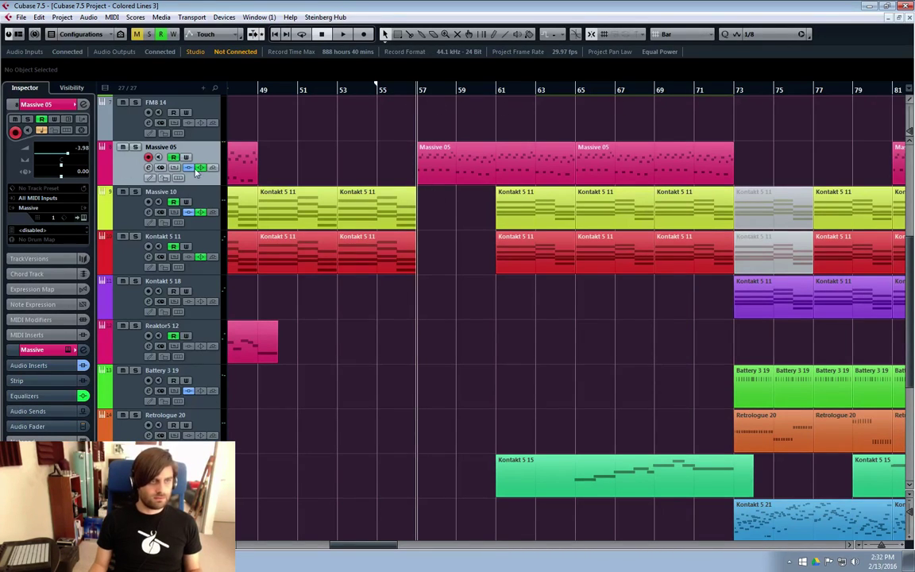
pyautogui.click(381, 95)
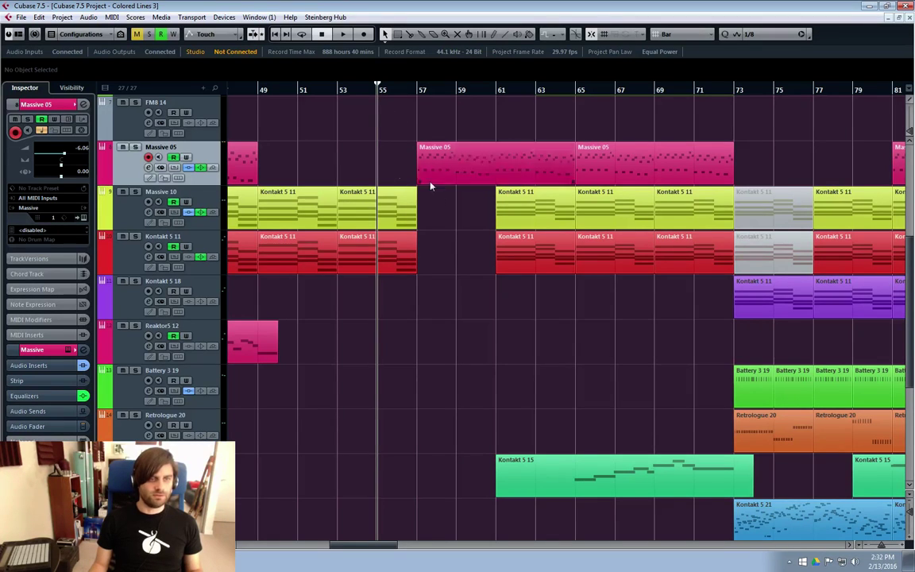
pyautogui.press('space')
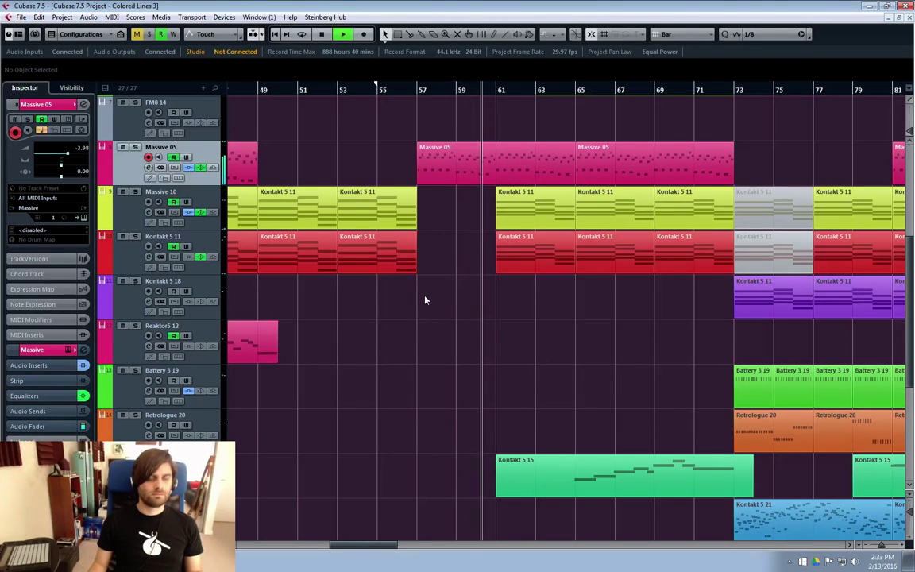
# Solo Kontakt 5 11 for a check and delete its volume automation points from bar 61 onward, keeping the level at -1.99 dB.
pyautogui.moveTo(361, 545)
pyautogui.mouseDown()
pyautogui.moveTo(381, 548)
pyautogui.moveTo(372, 548)
pyautogui.mouseUp()
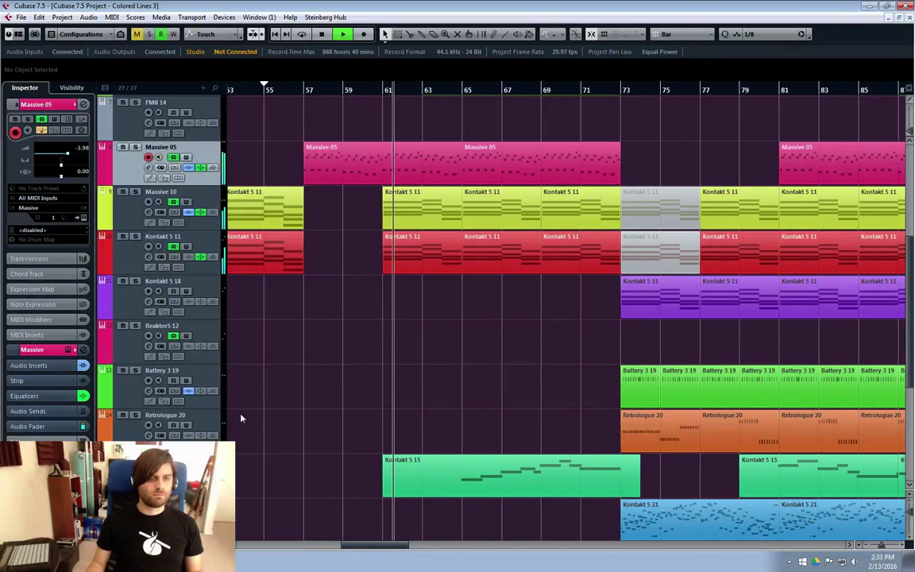
pyautogui.click(137, 247)
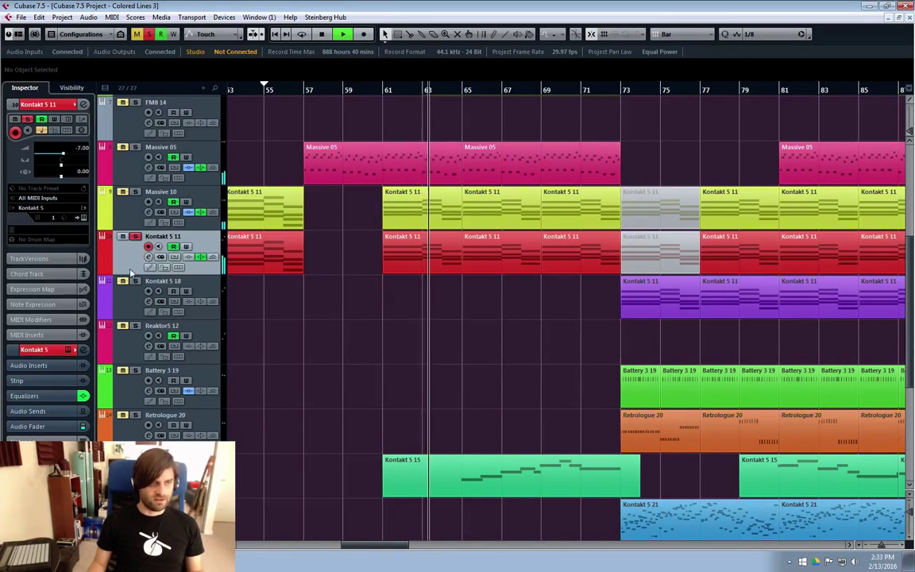
pyautogui.click(101, 242)
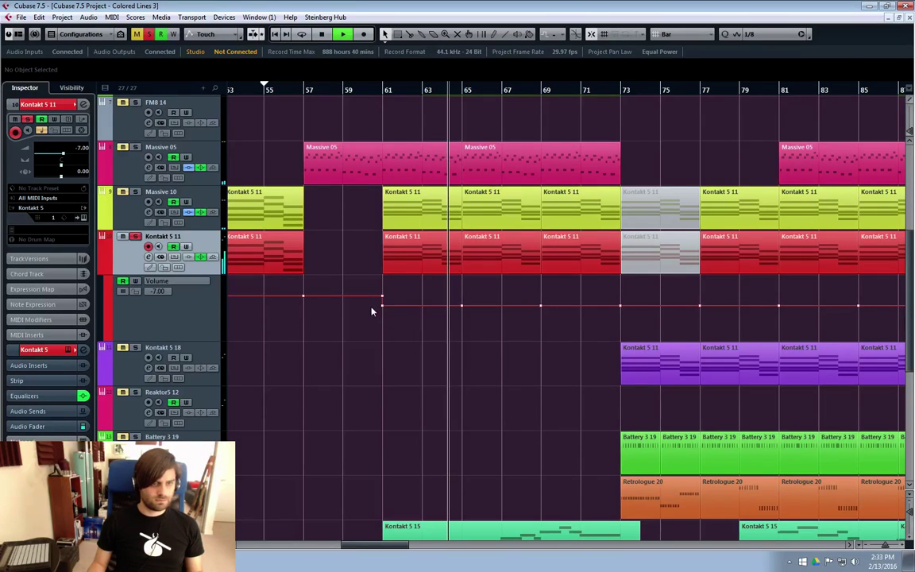
pyautogui.moveTo(374, 308); pyautogui.dragTo(432, 325)
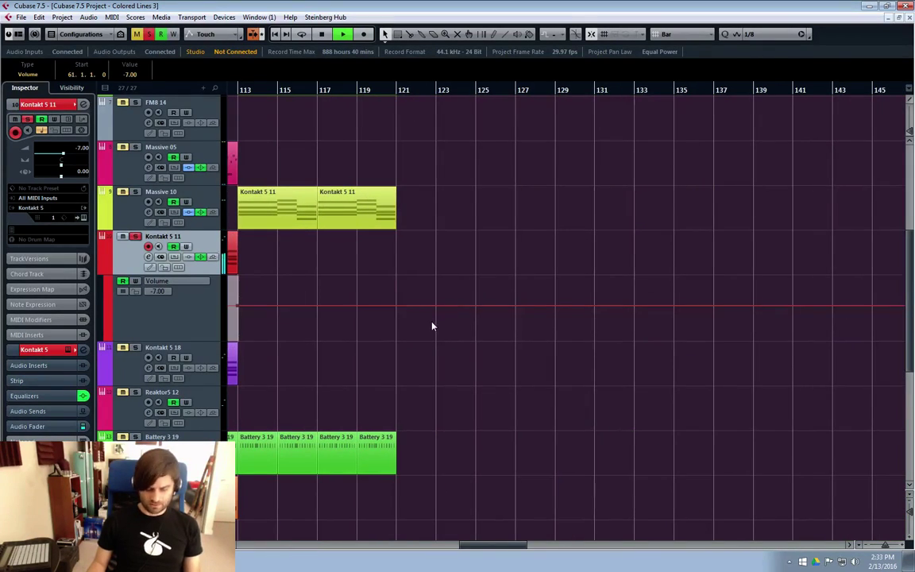
pyautogui.moveTo(505, 545); pyautogui.dragTo(386, 544)
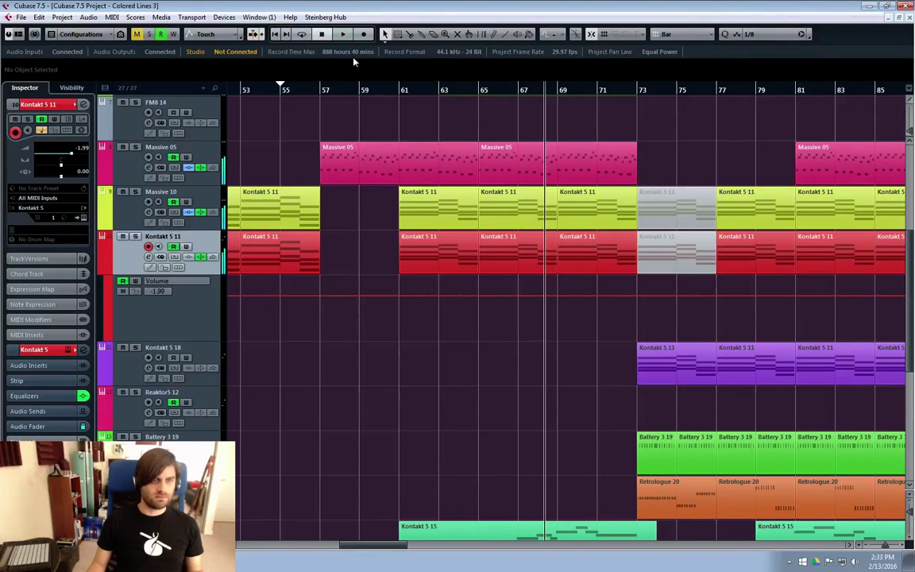
# Replay from about bar 60 and review the tracks playing through the section starting at bar 73.
pyautogui.click(379, 90)
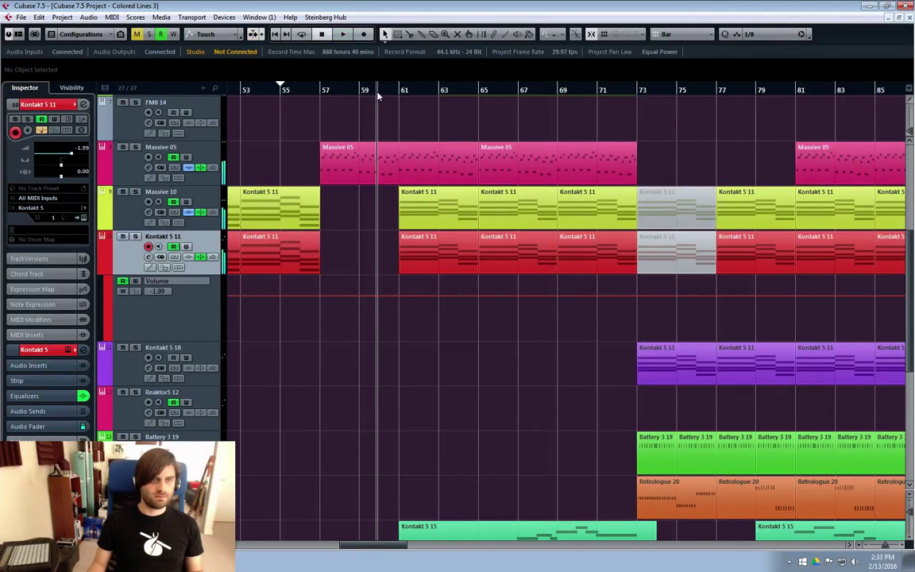
pyautogui.click(671, 165)
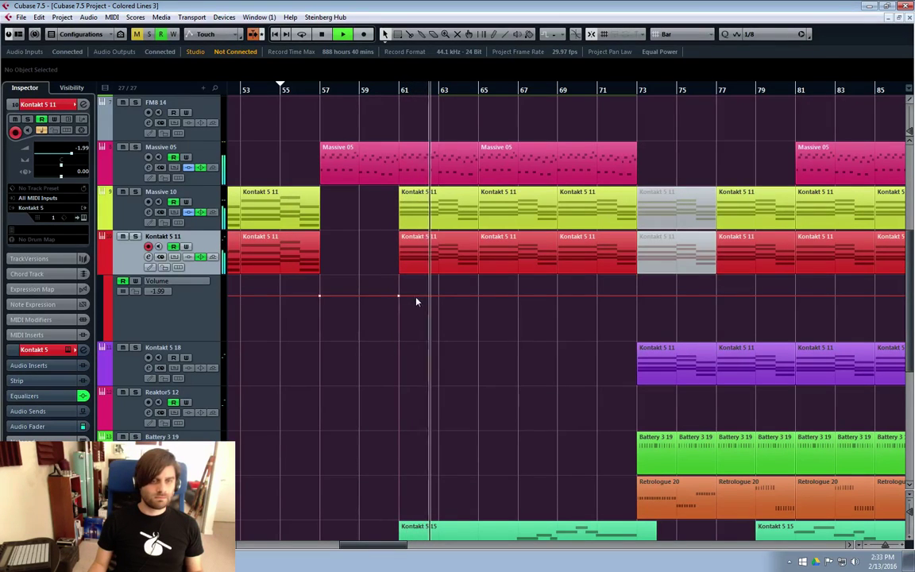
pyautogui.moveTo(364, 547); pyautogui.dragTo(345, 548)
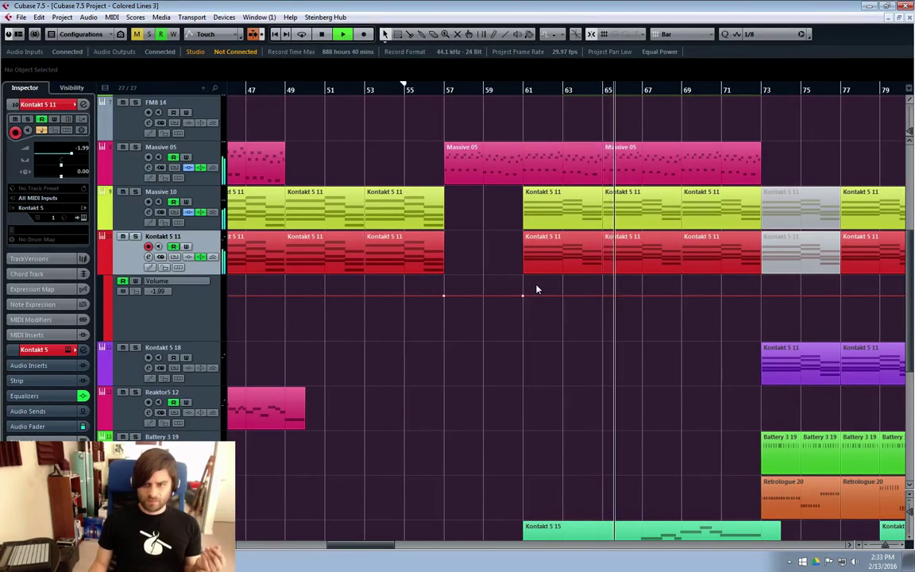
pyautogui.scroll(6, 508, 270)
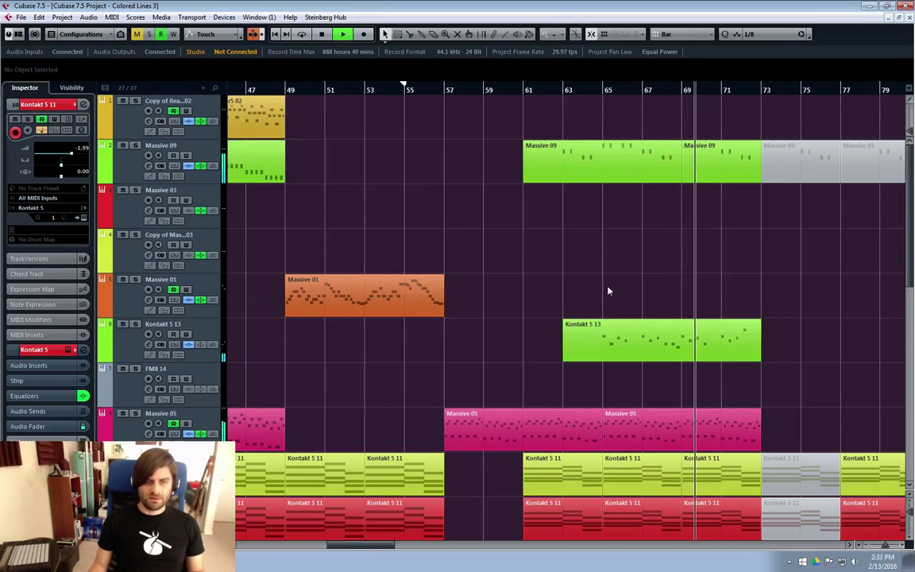
pyautogui.scroll(-4, 607, 290)
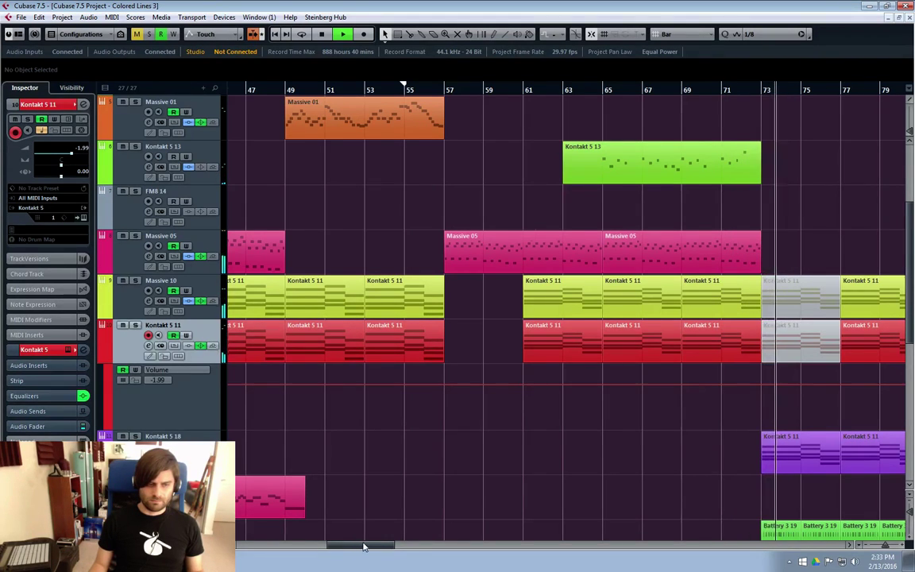
pyautogui.moveTo(362, 545); pyautogui.dragTo(393, 545)
pyautogui.scroll(-2, 429, 499)
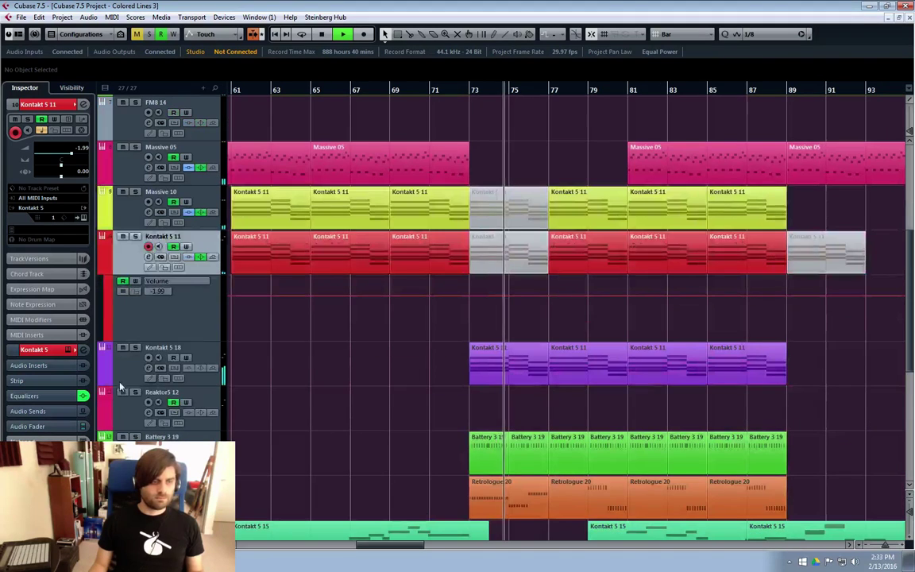
# Examine the Kontakt 5 18 channel settings during playback and close them.
pyautogui.click(147, 373)
pyautogui.click(147, 369)
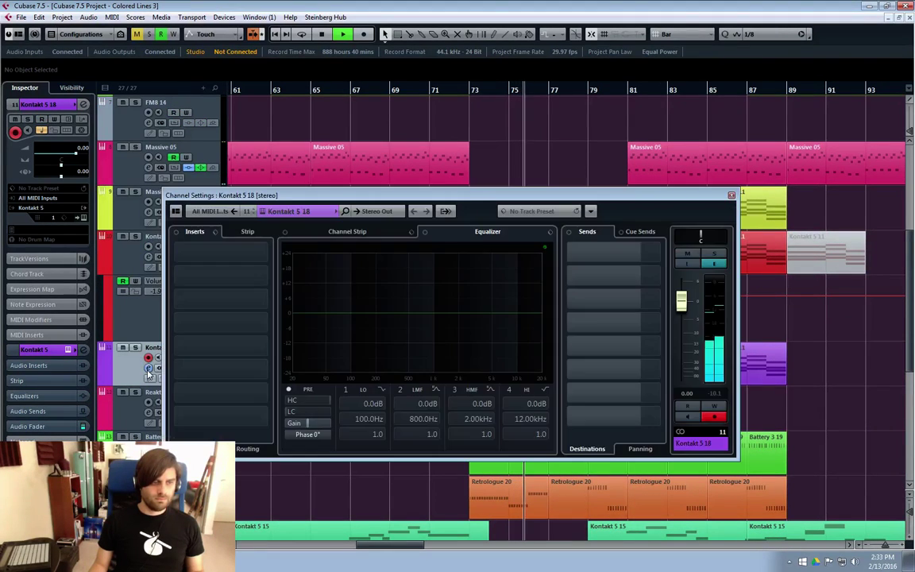
pyautogui.click(147, 369)
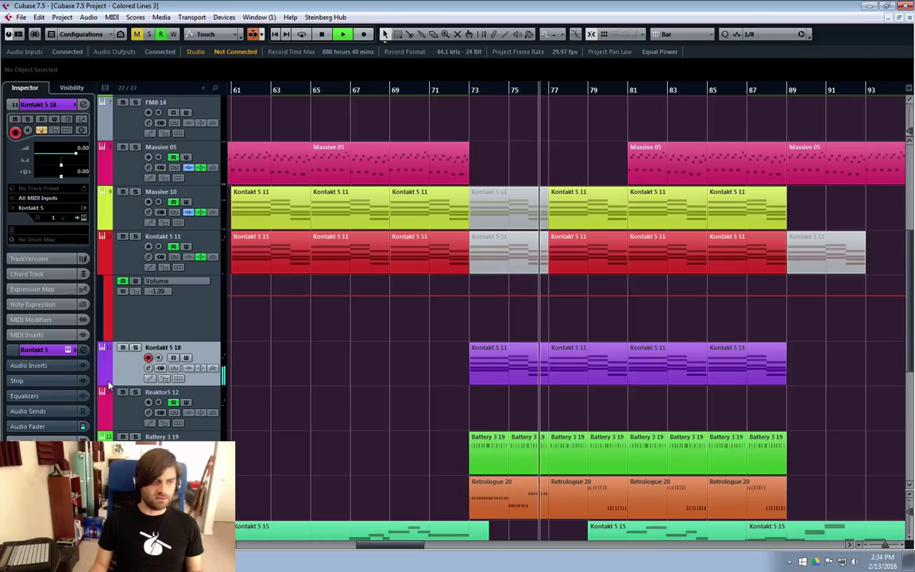
# Insert a Maximizer on the Kontakt 5 18 channel, close its windows and stop playback.
pyautogui.click(148, 368)
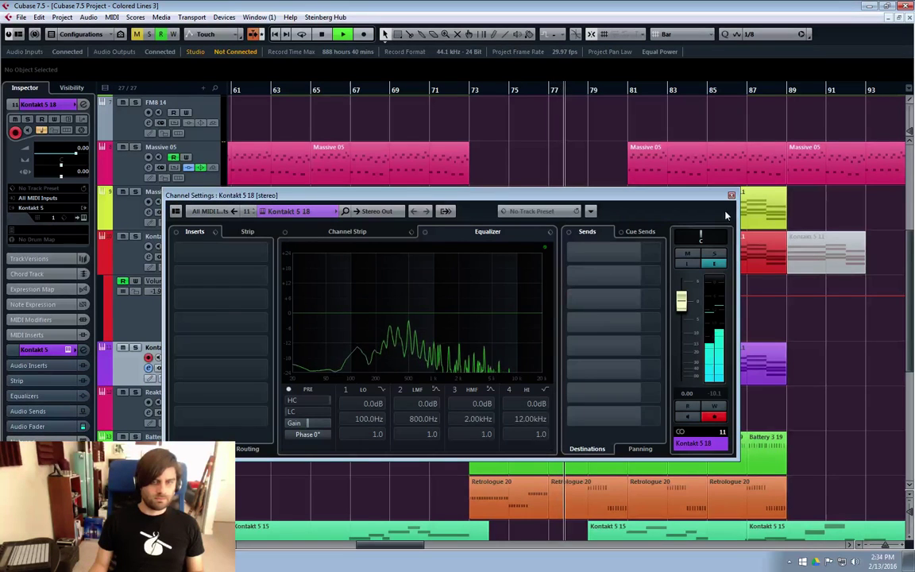
pyautogui.click(148, 368)
pyautogui.scroll(-2, 287, 376)
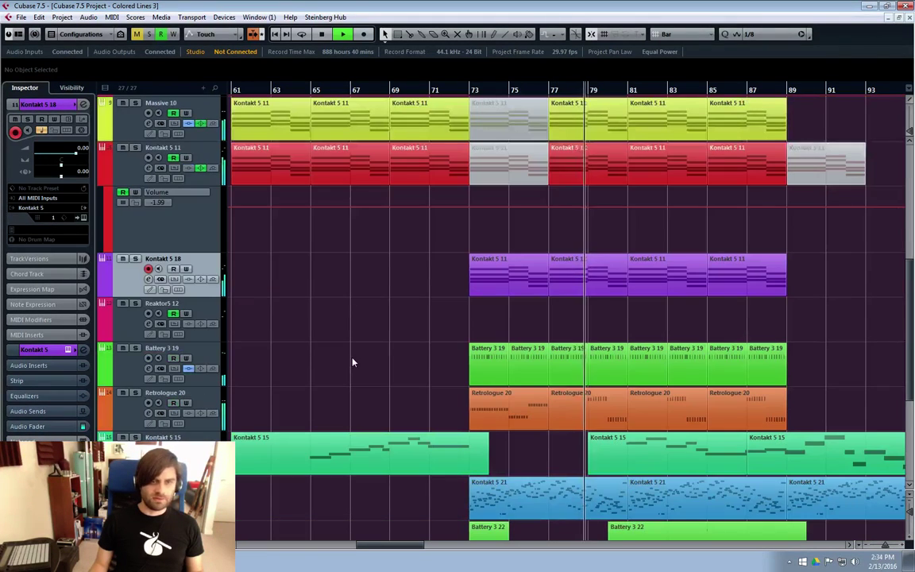
pyautogui.click(148, 280)
pyautogui.click(239, 268)
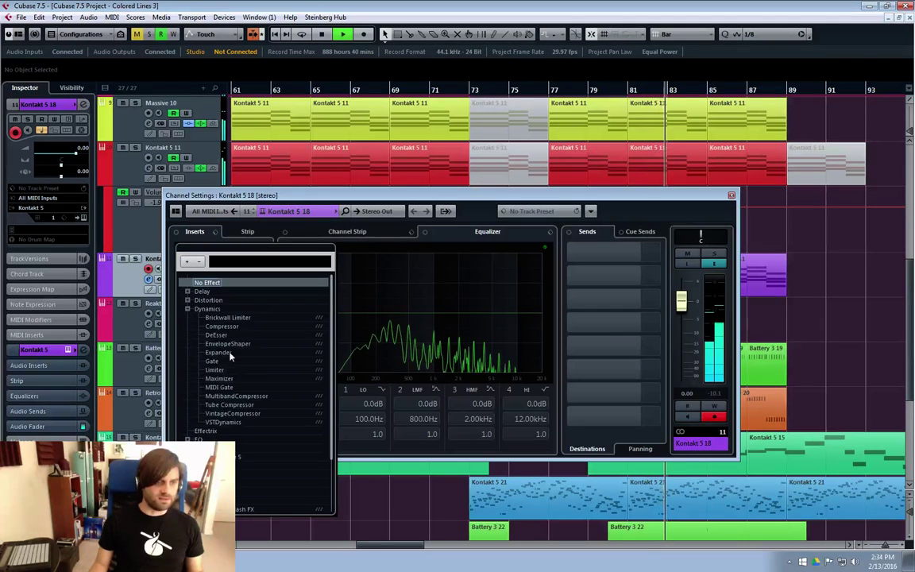
pyautogui.click(221, 378)
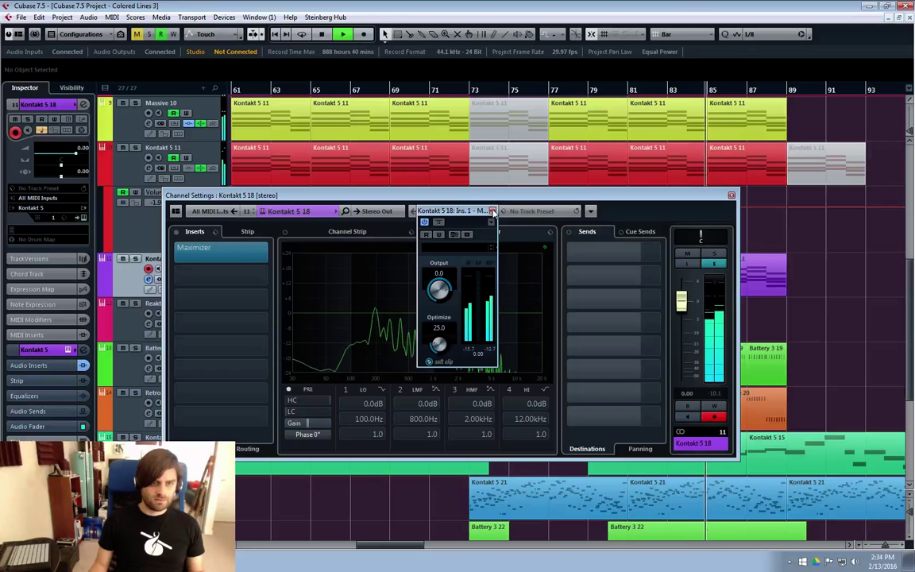
pyautogui.click(493, 212)
pyautogui.click(731, 195)
pyautogui.press('space')
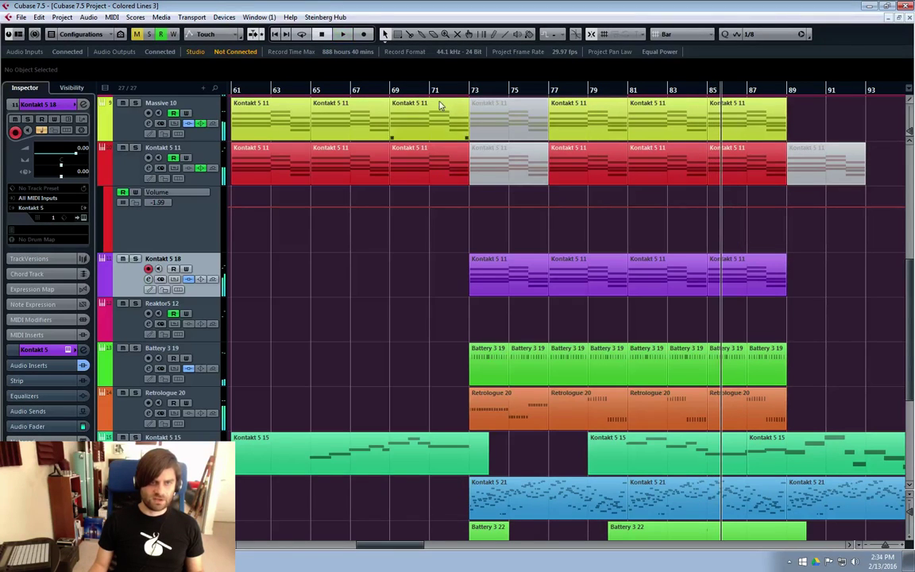
# Replay the transition into bar 73 from bar 69, stop around bar 79 and return the playhead to bar 71.
pyautogui.click(431, 92)
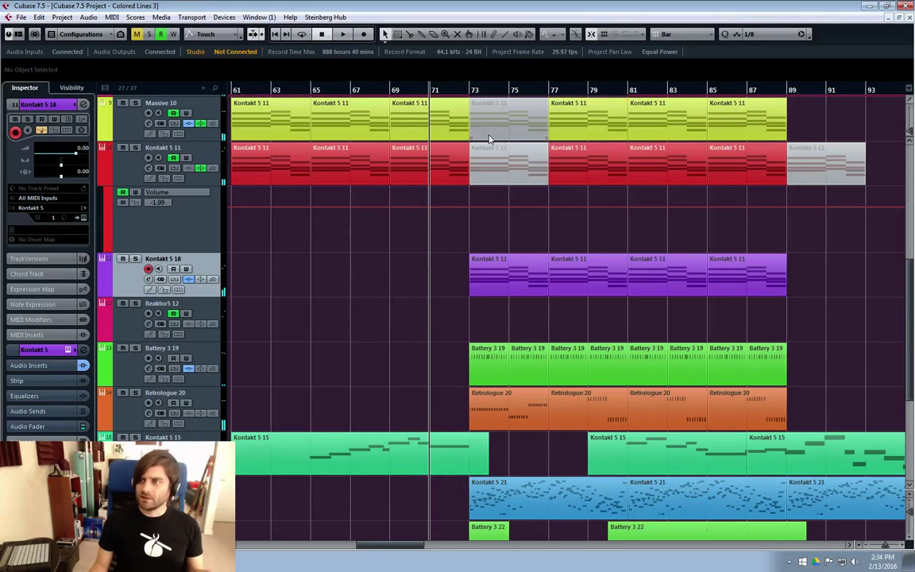
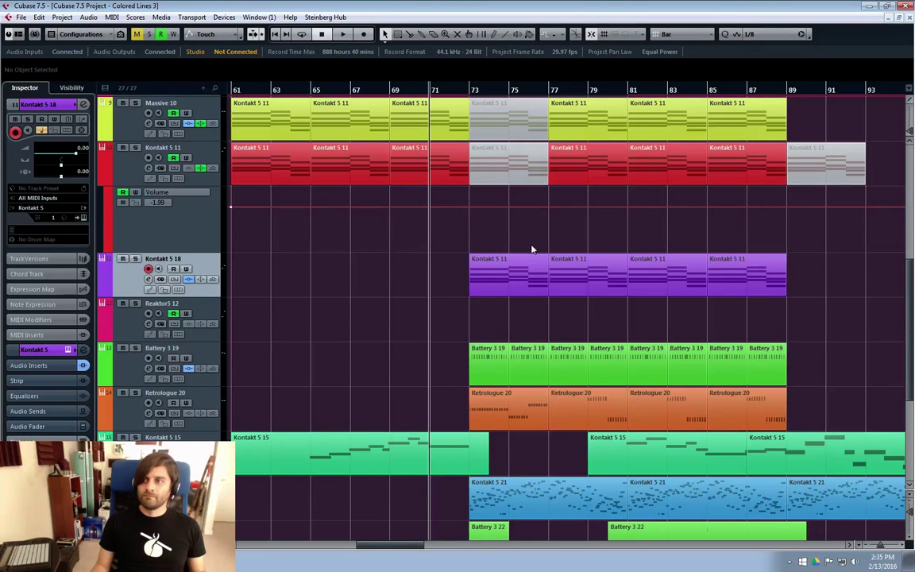
pyautogui.click(390, 87)
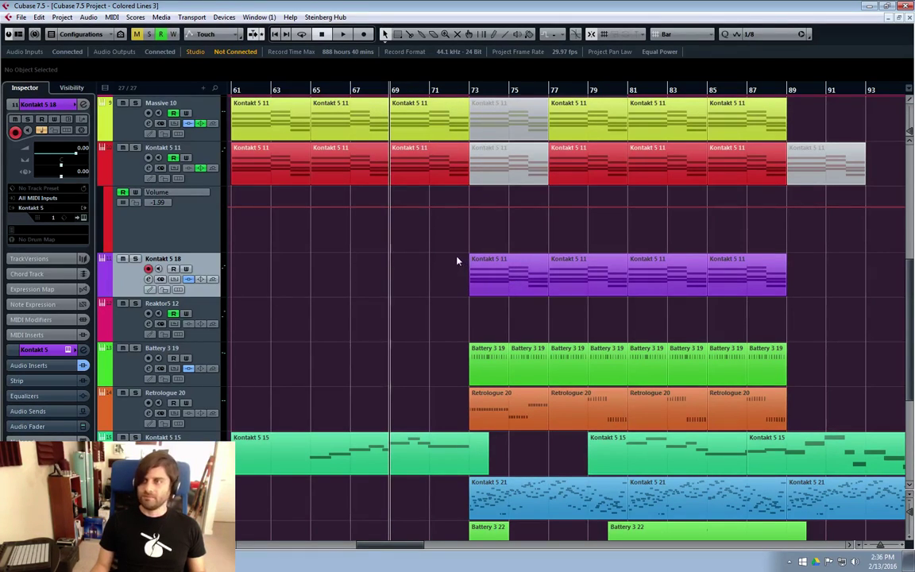
pyautogui.press('space')
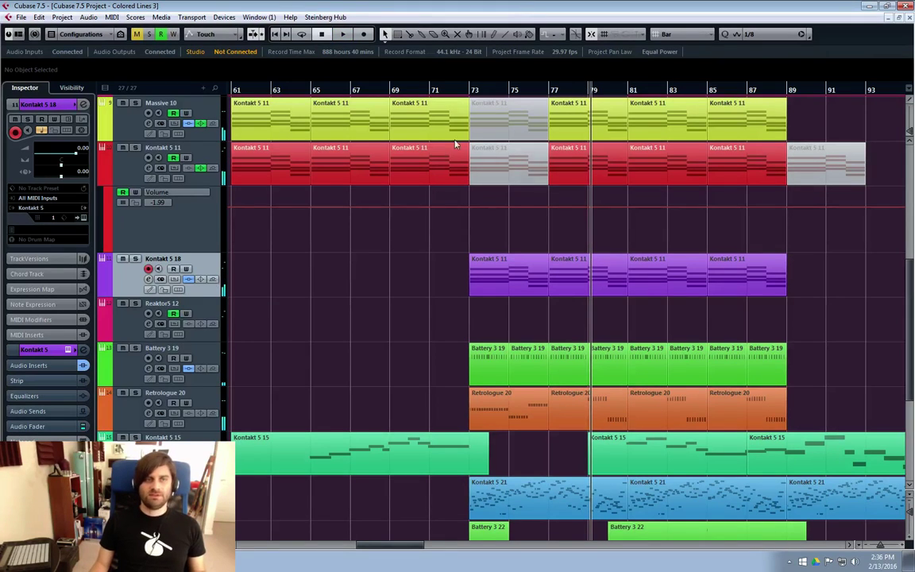
pyautogui.click(431, 90)
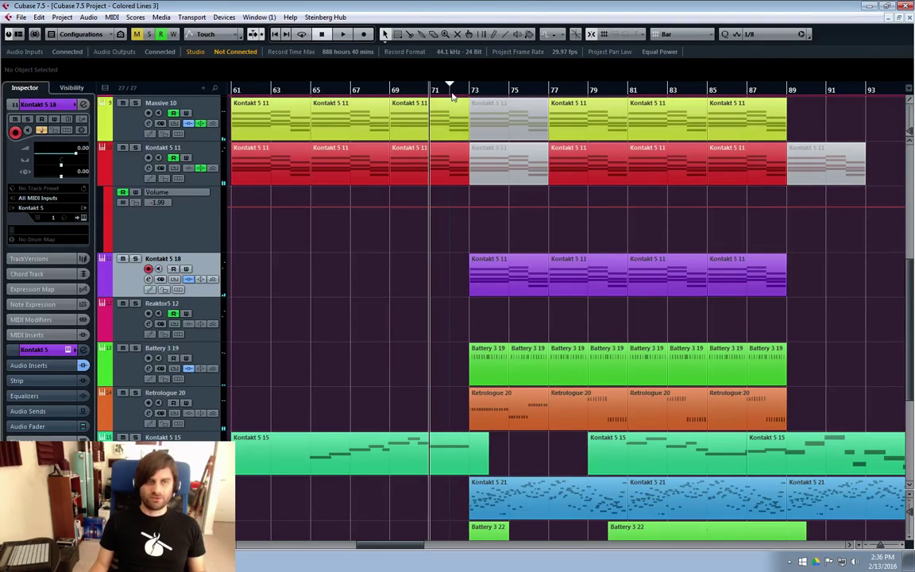
pyautogui.click(408, 92)
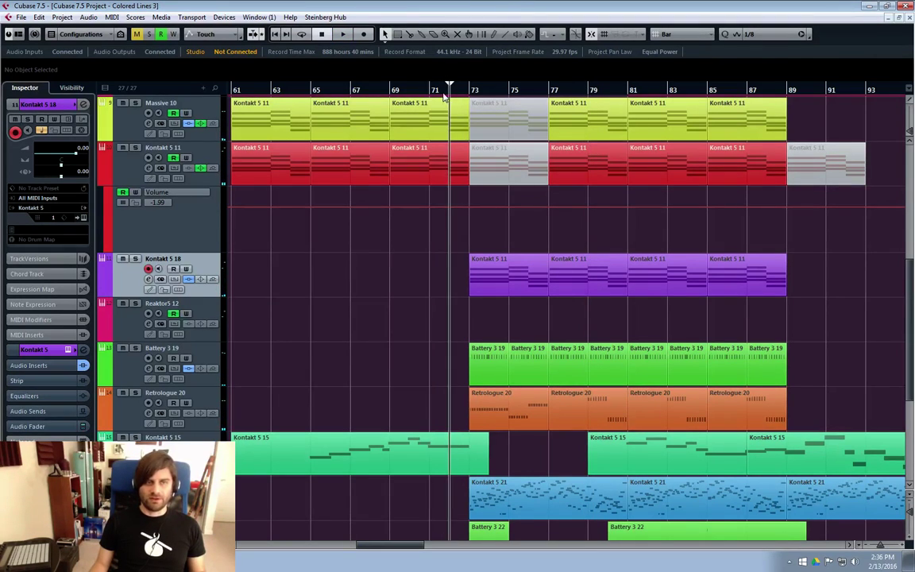
pyautogui.click(389, 93)
pyautogui.click(431, 91)
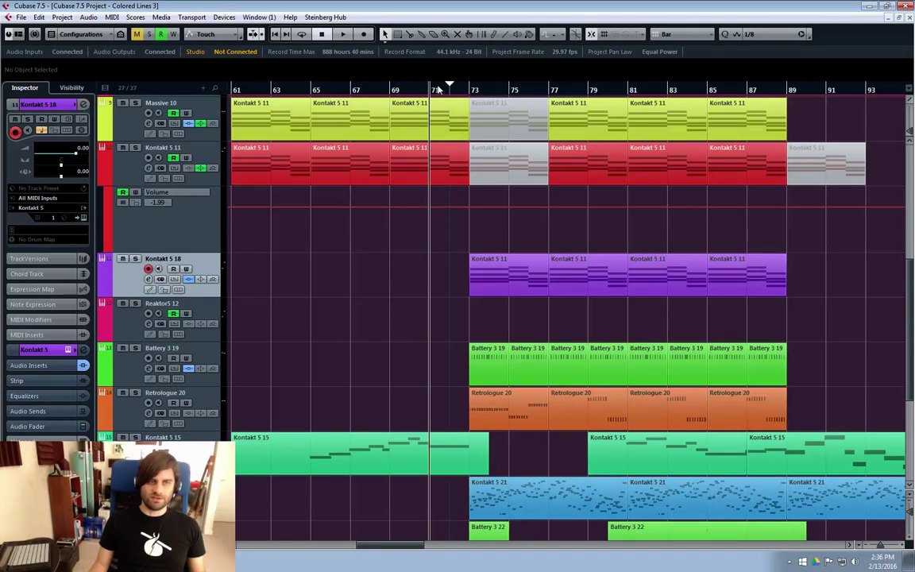
# Collapse the Kontakt 5 11 automation lane and replay the arrangement from bar 67 with the Reaktor5 12 track selected.
pyautogui.click(103, 182)
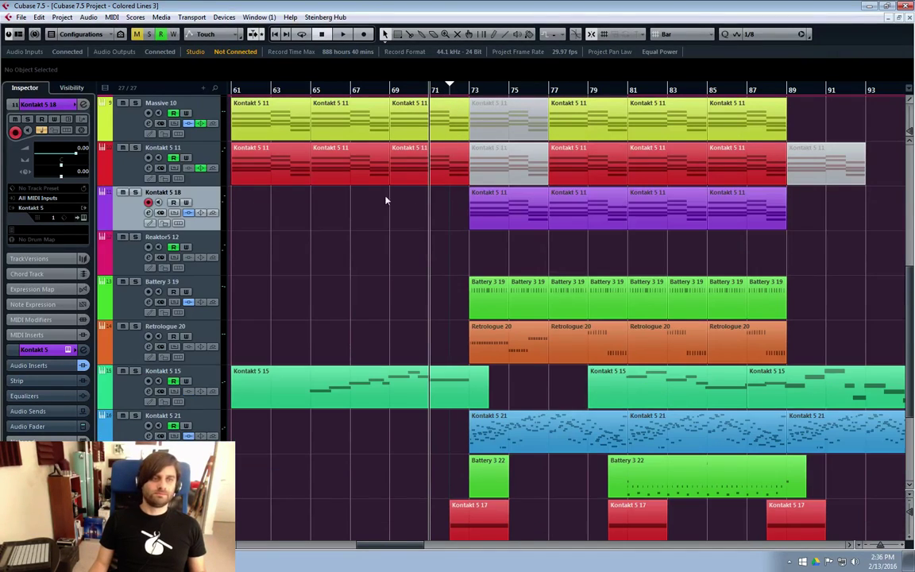
pyautogui.click(135, 254)
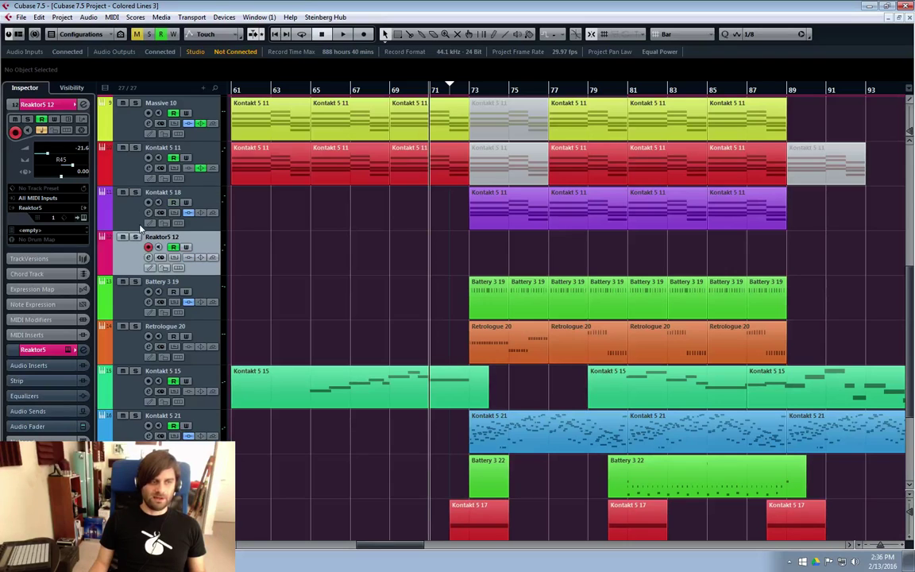
pyautogui.click(390, 91)
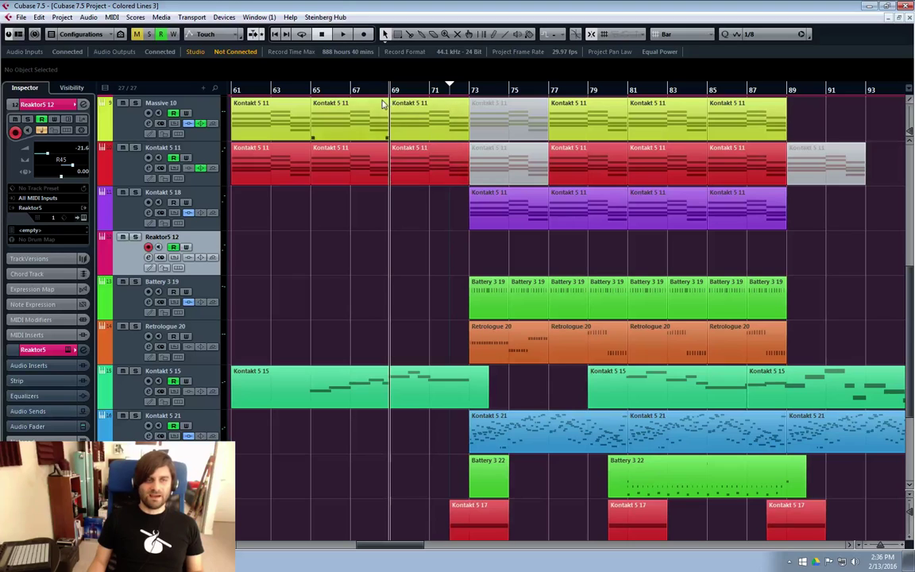
pyautogui.click(356, 92)
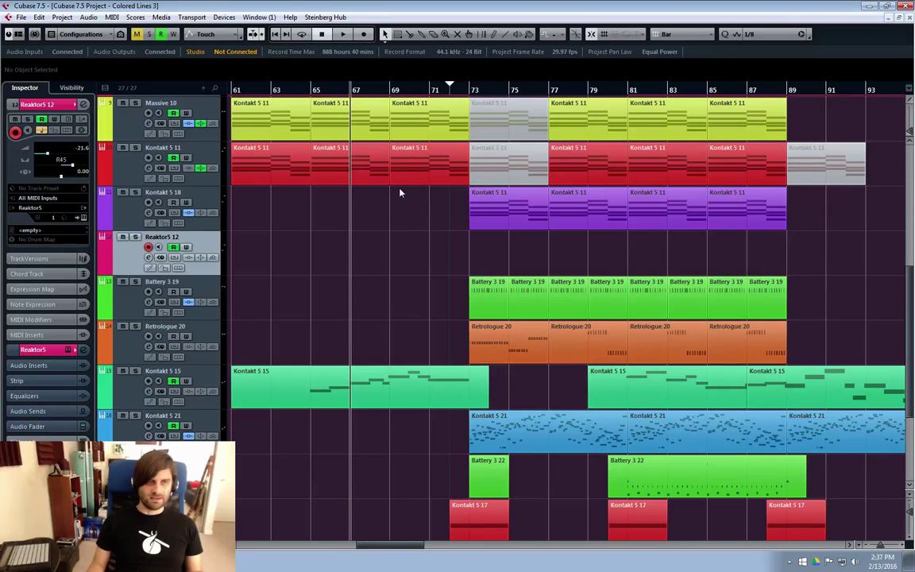
pyautogui.press('space')
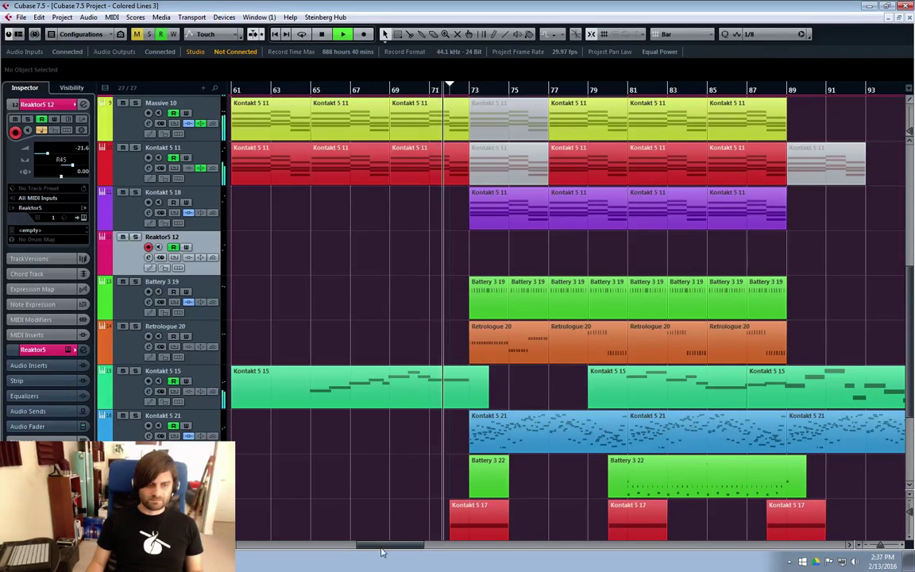
pyautogui.hscroll(3, 454, 507)
pyautogui.scroll(-4, 458, 496)
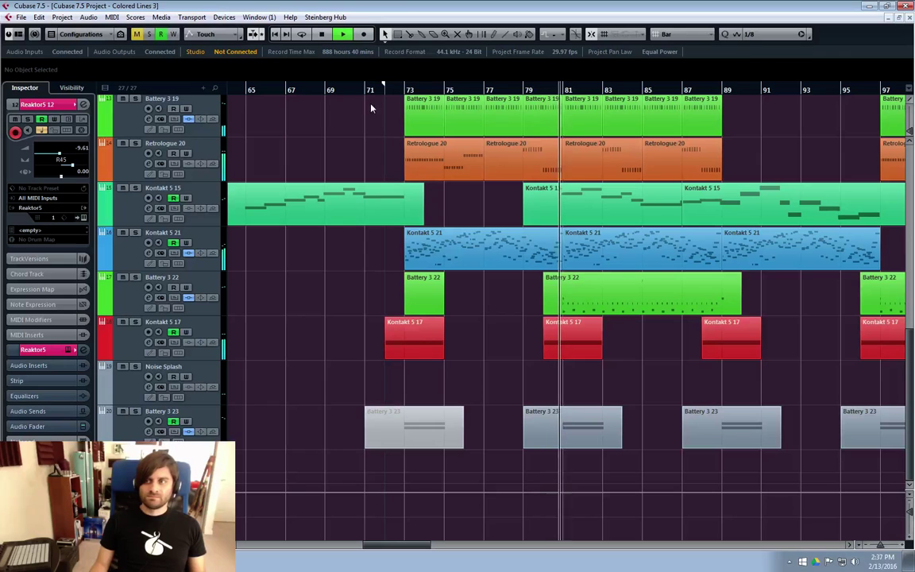
# Mute the Battery 3 23 event at bar 79 and review the surrounding tracks during playback from bar 73.
pyautogui.click(560, 434)
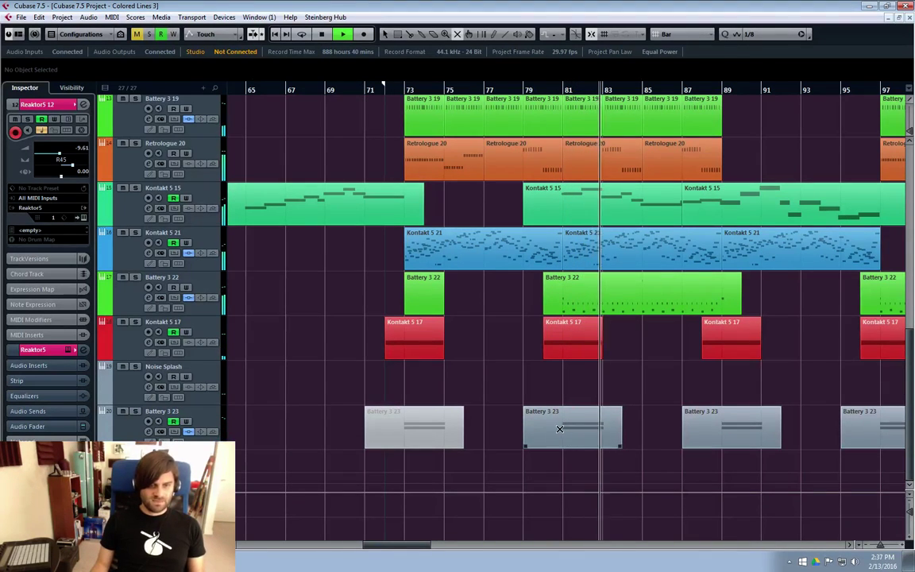
pyautogui.click(564, 433)
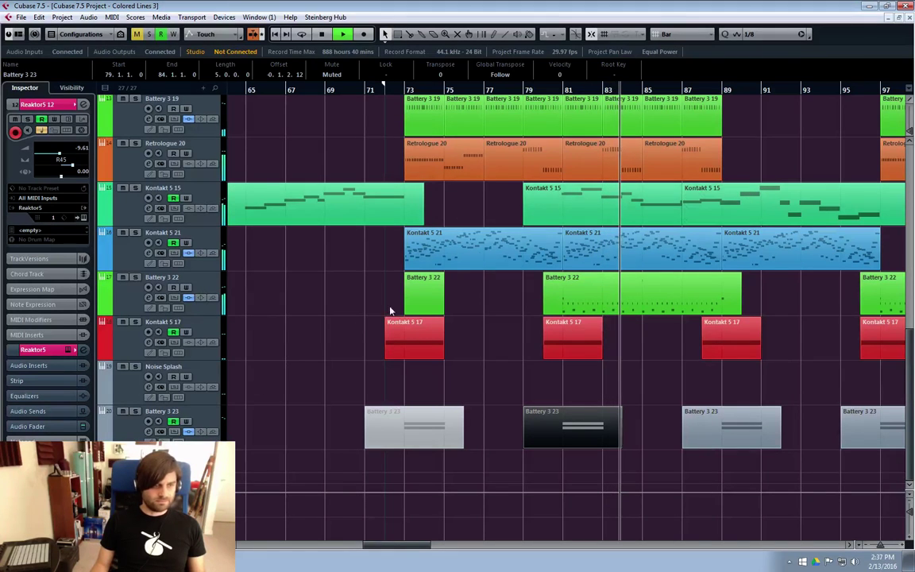
pyautogui.scroll(4, 517, 159)
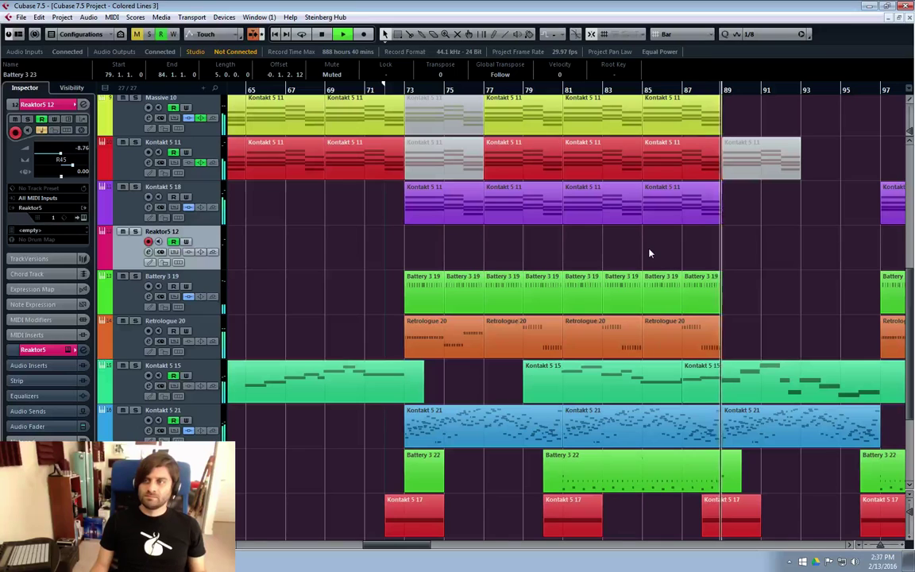
pyautogui.scroll(-4, 769, 523)
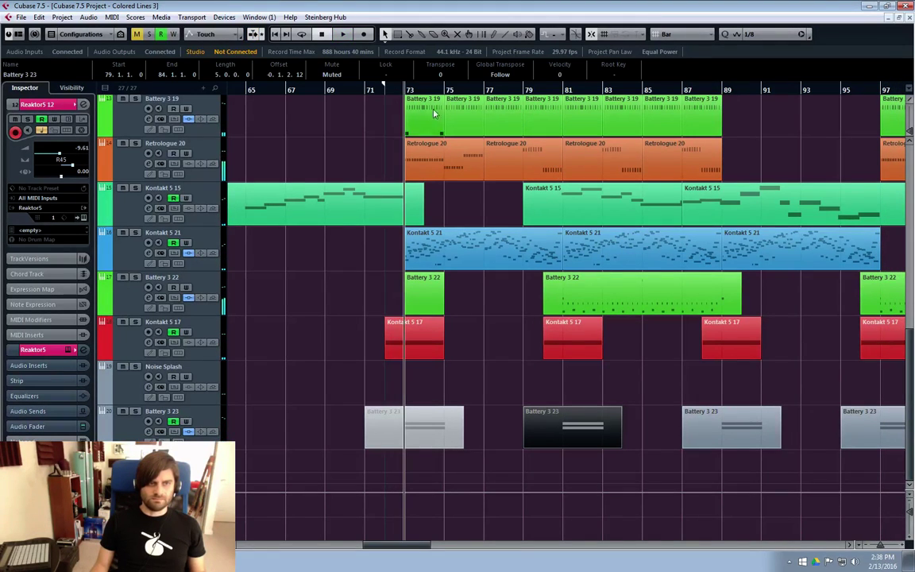
pyautogui.scroll(2, 318, 294)
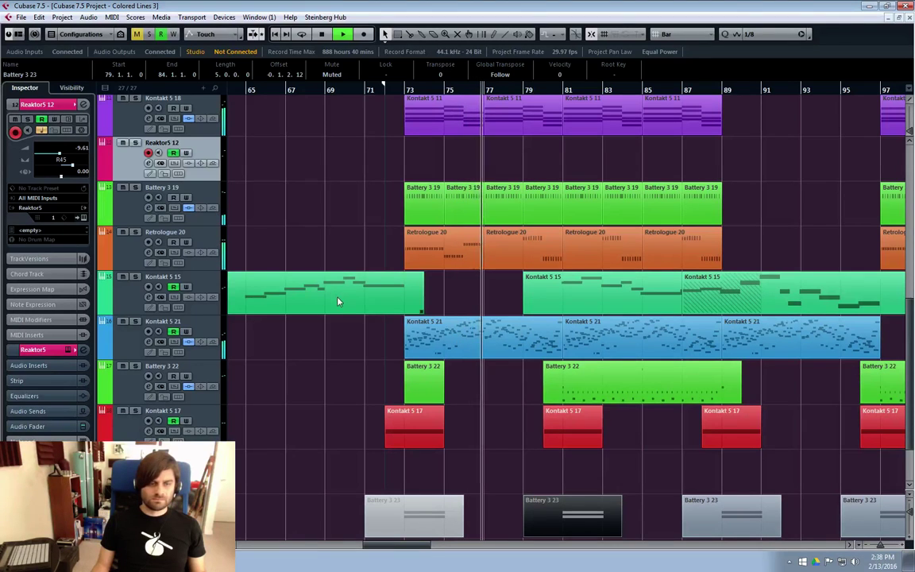
# Try a small volume change on the Kontakt 5 21 channel fader during playback and close its channel settings.
pyautogui.click(290, 317)
pyautogui.click(148, 342)
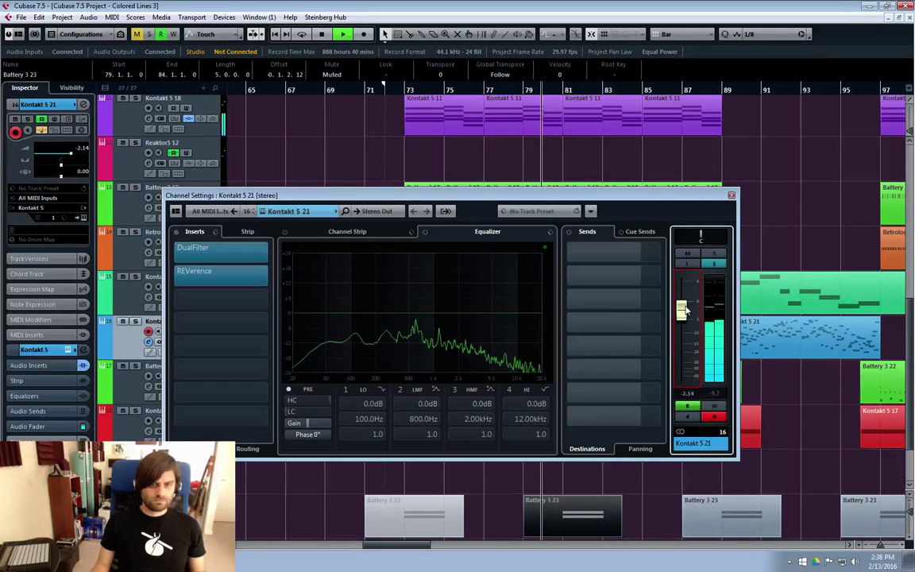
pyautogui.moveTo(682, 317); pyautogui.dragTo(687, 312)
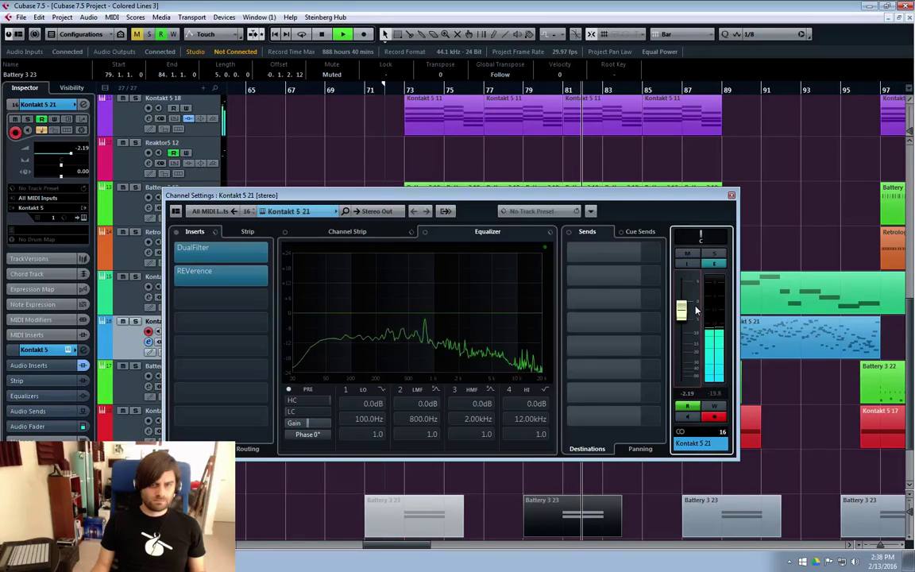
pyautogui.click(732, 195)
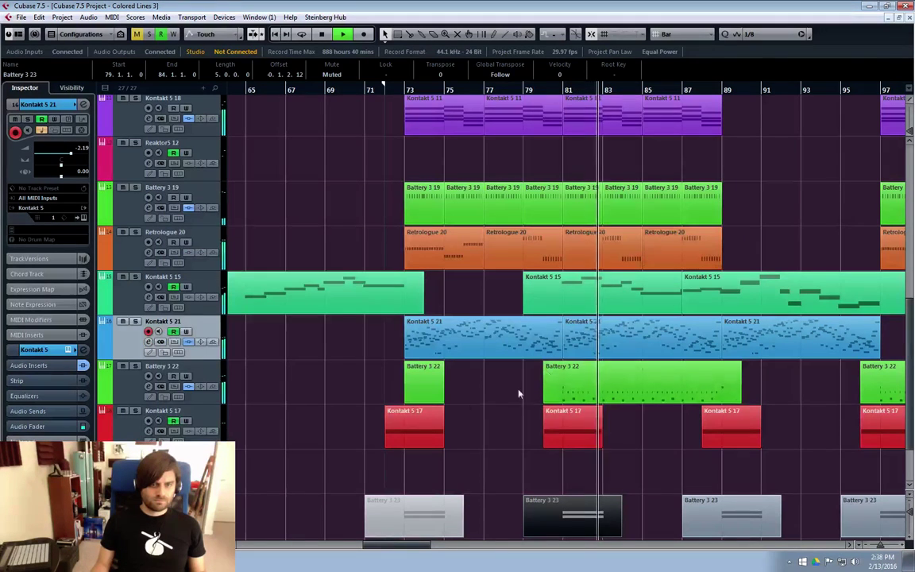
# Show the Kontakt 5 21 volume automation, raise it to -2.19 dB from bar 73 and lower the level before it to -7.21 dB.
pyautogui.click(101, 352)
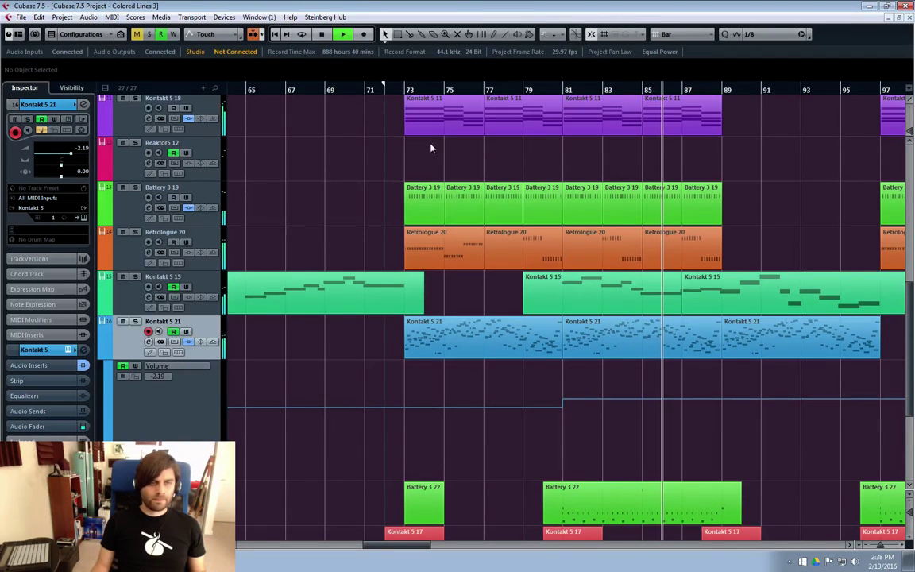
pyautogui.click(402, 93)
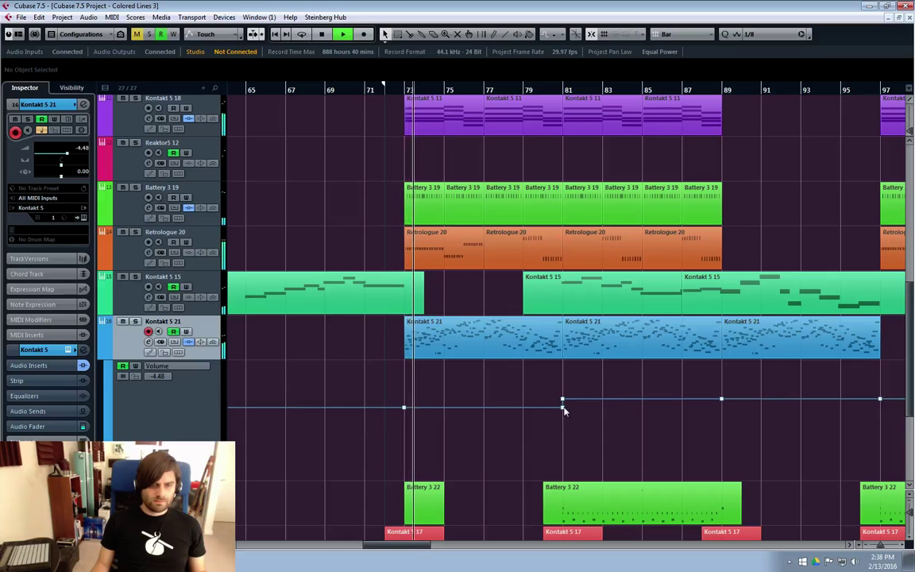
pyautogui.moveTo(562, 408); pyautogui.dragTo(412, 399)
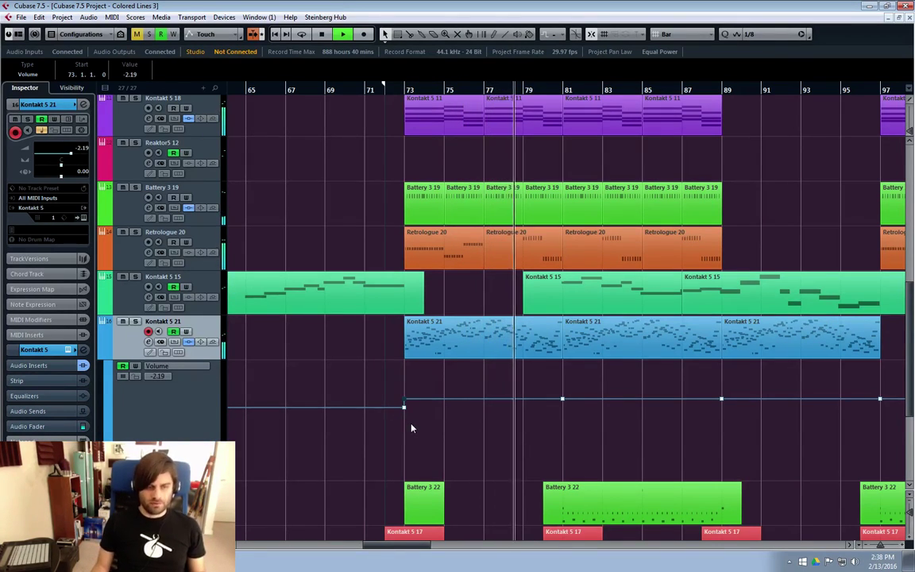
pyautogui.moveTo(404, 407); pyautogui.dragTo(404, 415)
pyautogui.moveTo(405, 545)
pyautogui.mouseDown()
pyautogui.moveTo(356, 545)
pyautogui.moveTo(401, 546)
pyautogui.mouseUp()
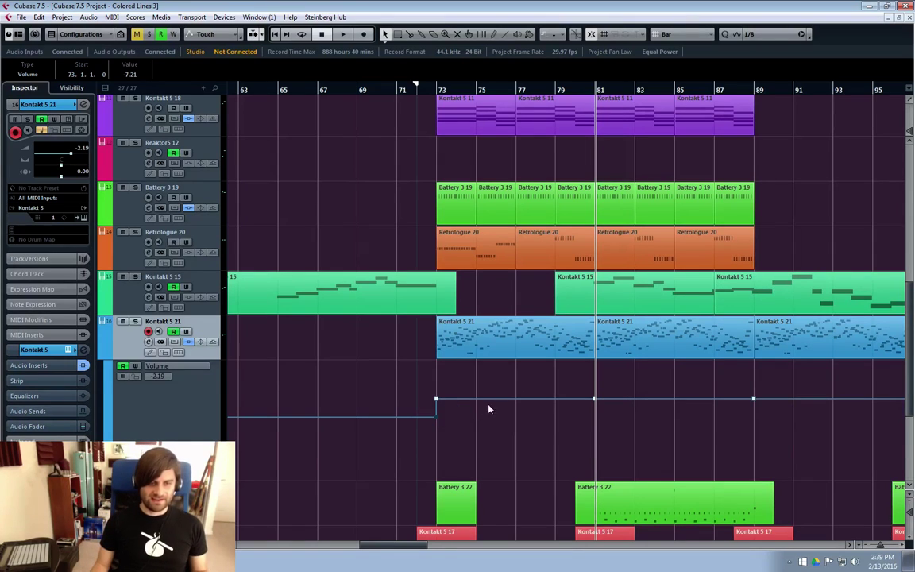
# Lower the Kontakt 5 21 volume automation between bars 73 and 81 to about -2.9 dB and replay the section.
pyautogui.moveTo(501, 401); pyautogui.dragTo(596, 403)
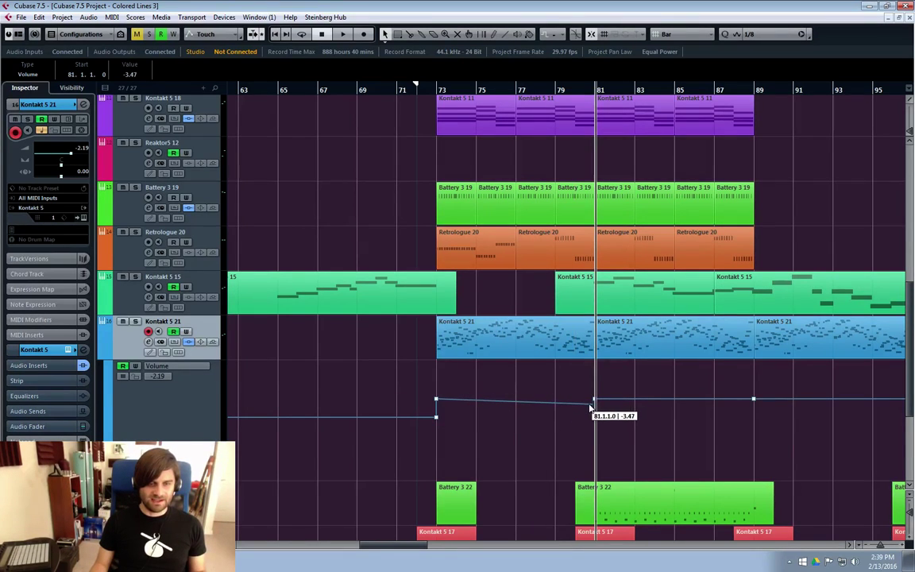
pyautogui.click(436, 403)
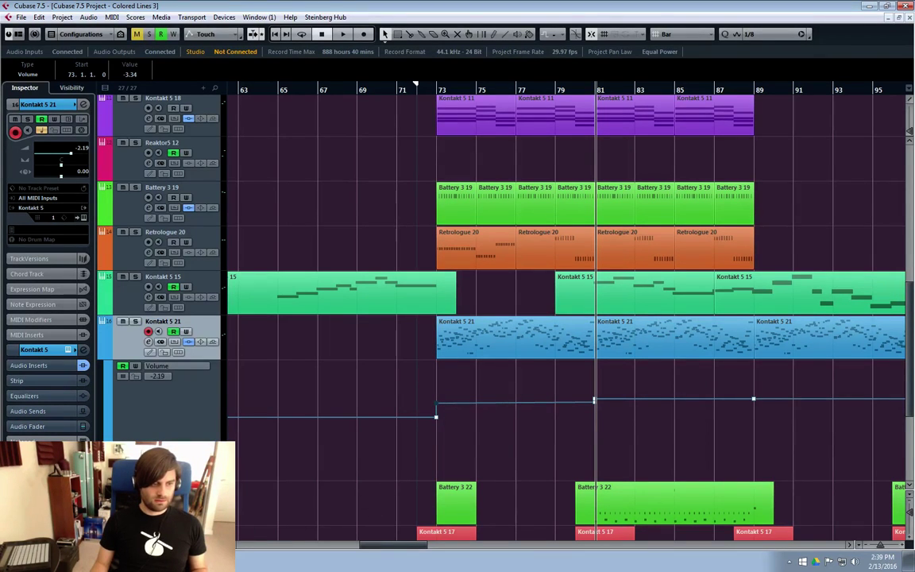
pyautogui.scroll(-2, 596, 403)
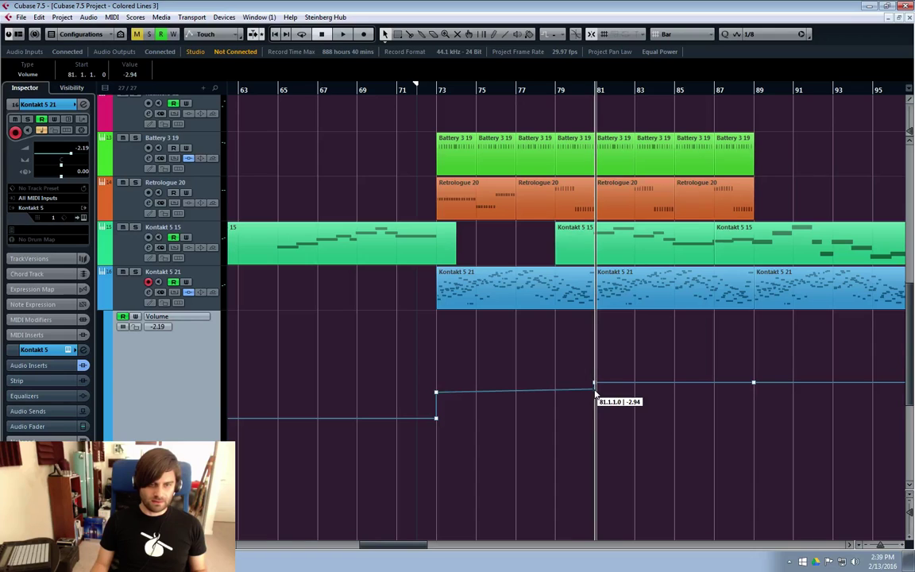
pyautogui.click(436, 394)
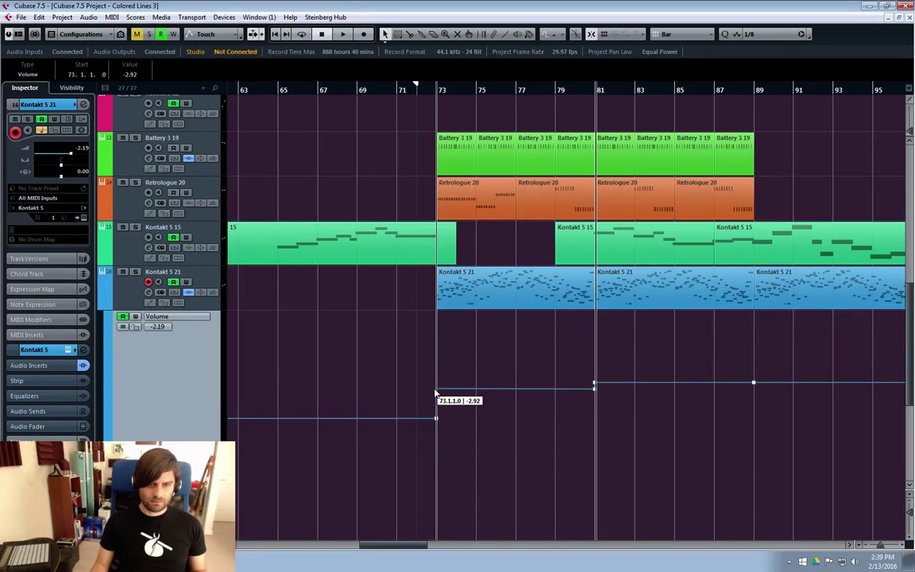
pyautogui.press('space')
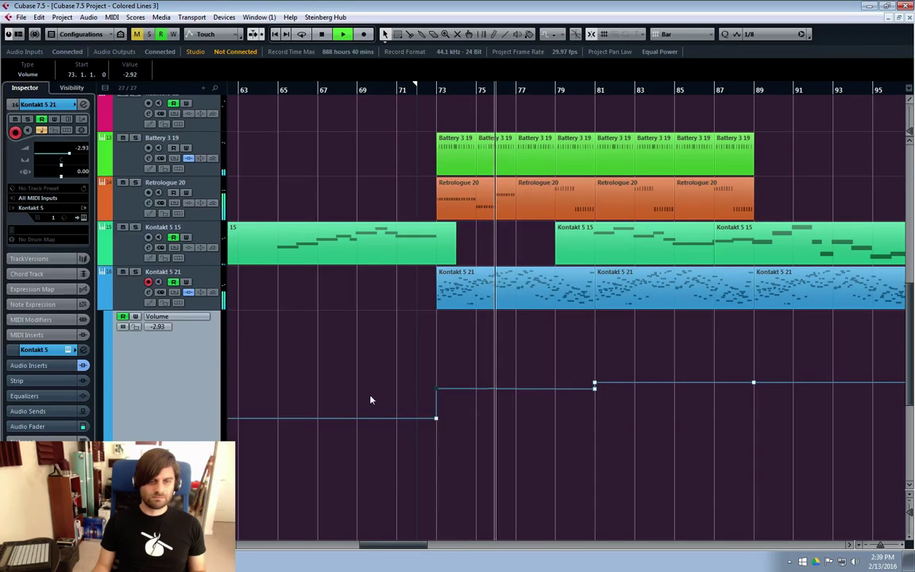
# Delete the extra bar 81 volume automation point on Kontakt 5 21, set the upper bar 73 point to -2.27 dB and replay from bar 72.
pyautogui.click(436, 394)
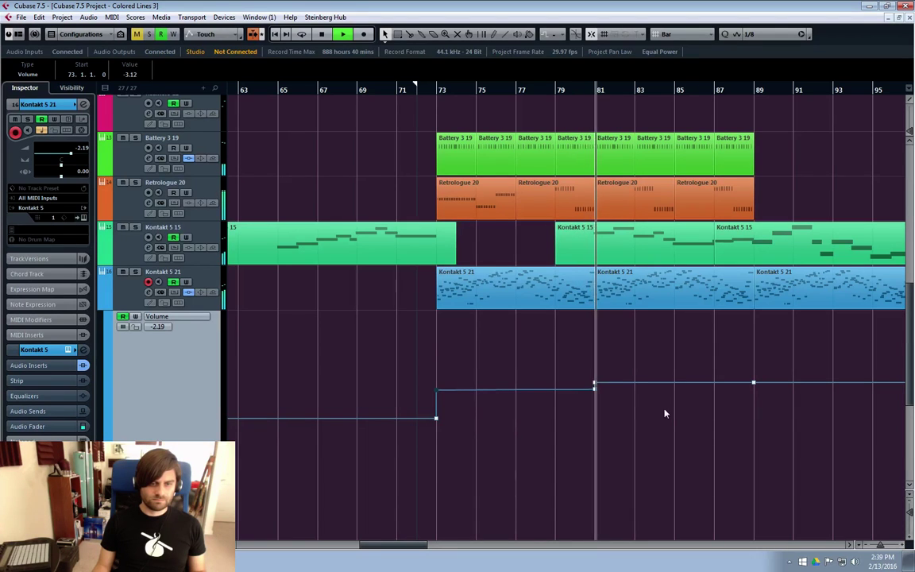
pyautogui.press('Delete')
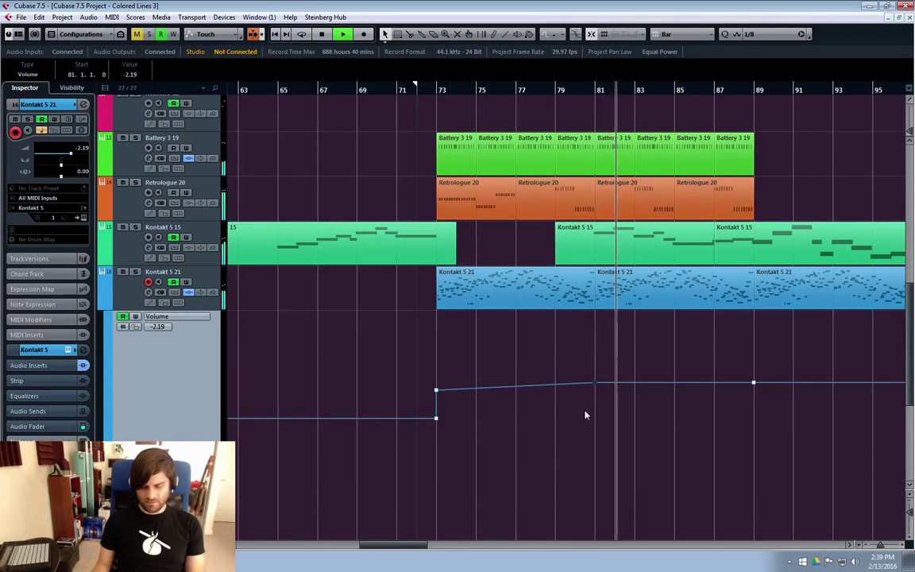
pyautogui.click(436, 390)
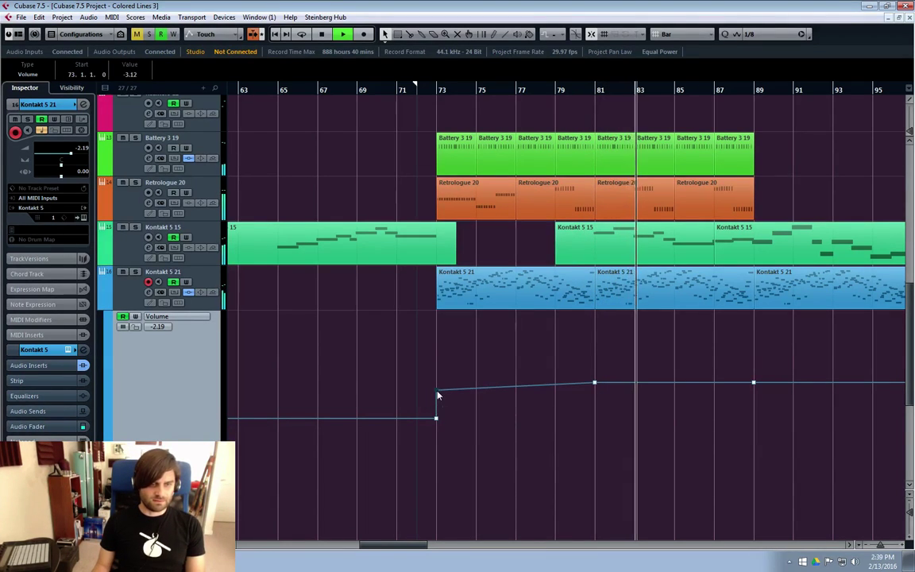
pyautogui.moveTo(437, 390); pyautogui.dragTo(437, 386)
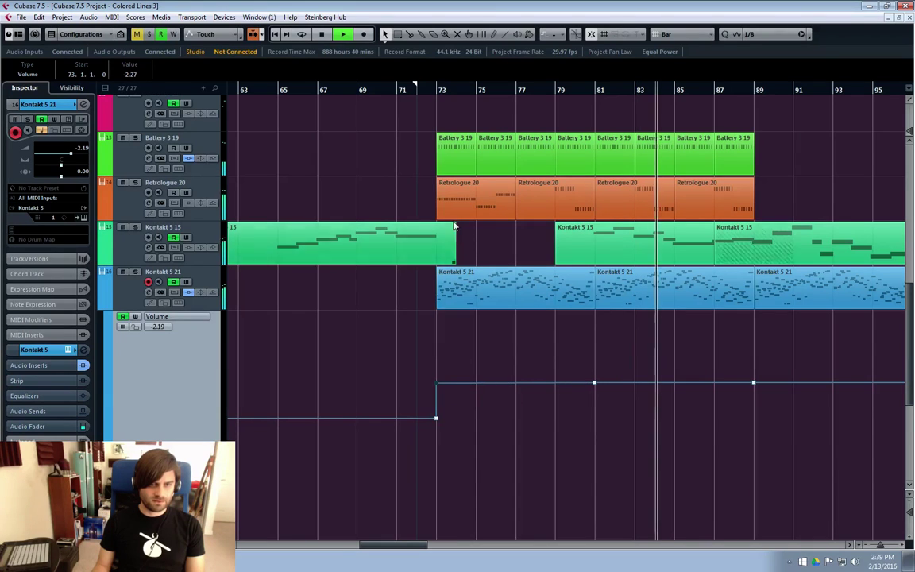
pyautogui.click(418, 89)
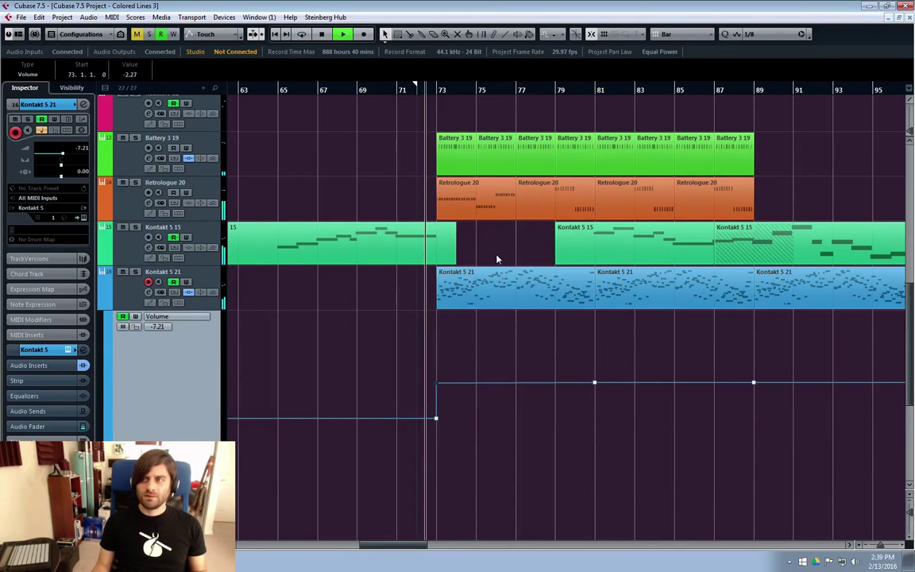
pyautogui.press('space')
pyautogui.click(420, 90)
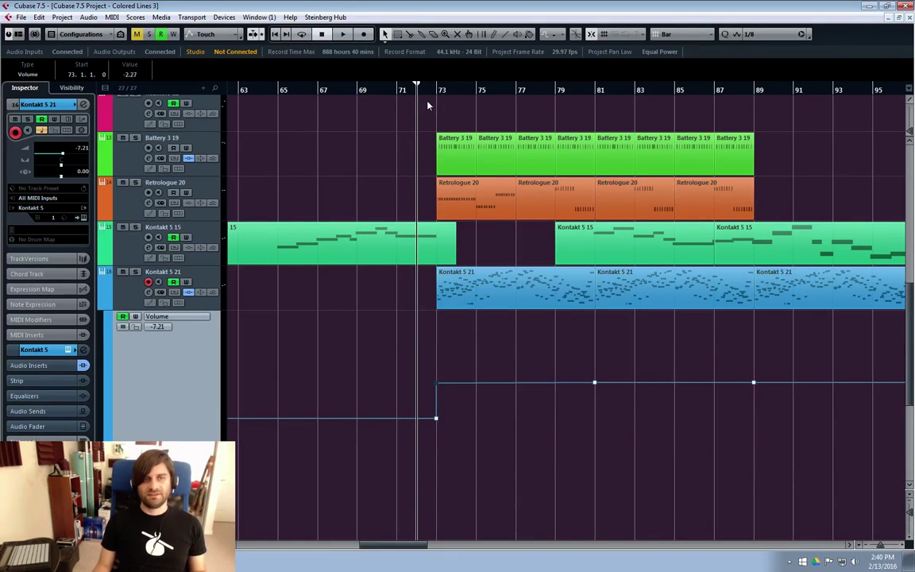
pyautogui.press('space')
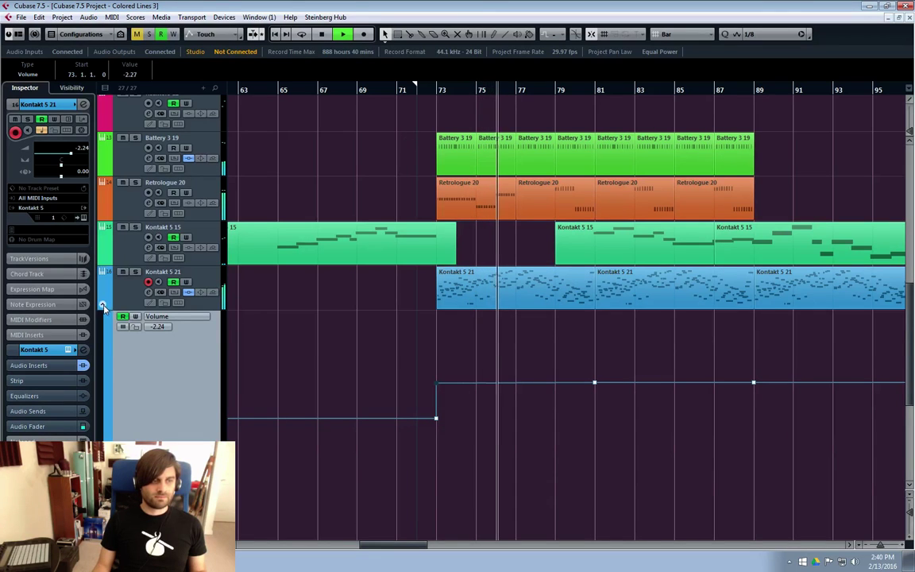
# Hide the Kontakt 5 21 automation lane and raise the Retrologue 20 channel volume to -5.50 dB during playback.
pyautogui.click(99, 280)
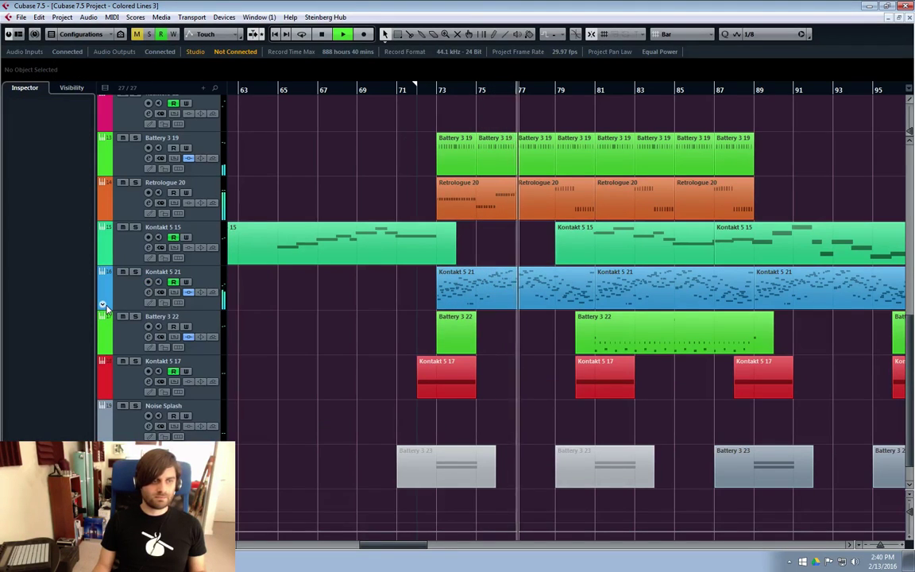
pyautogui.click(119, 187)
pyautogui.click(148, 203)
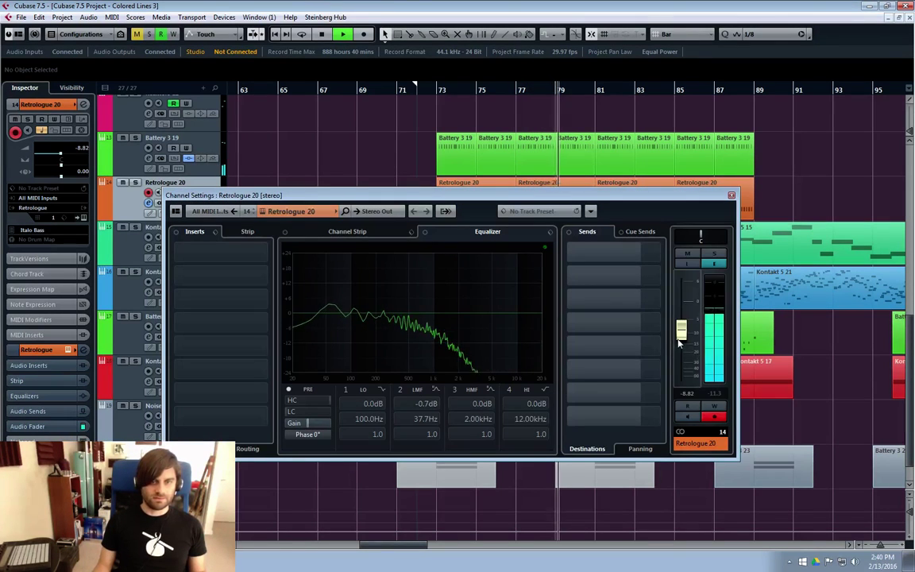
pyautogui.press('e')
pyautogui.press('e')
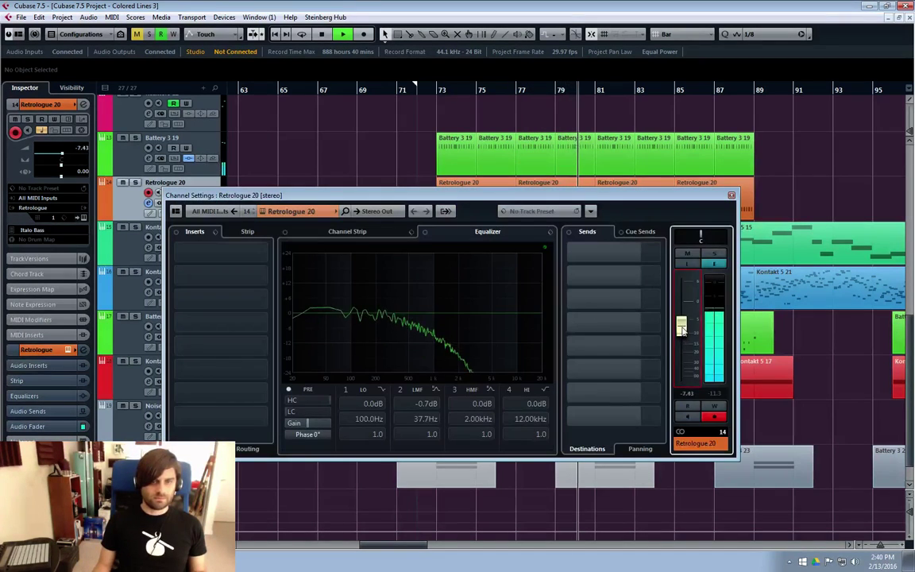
pyautogui.moveTo(682, 332); pyautogui.dragTo(690, 326)
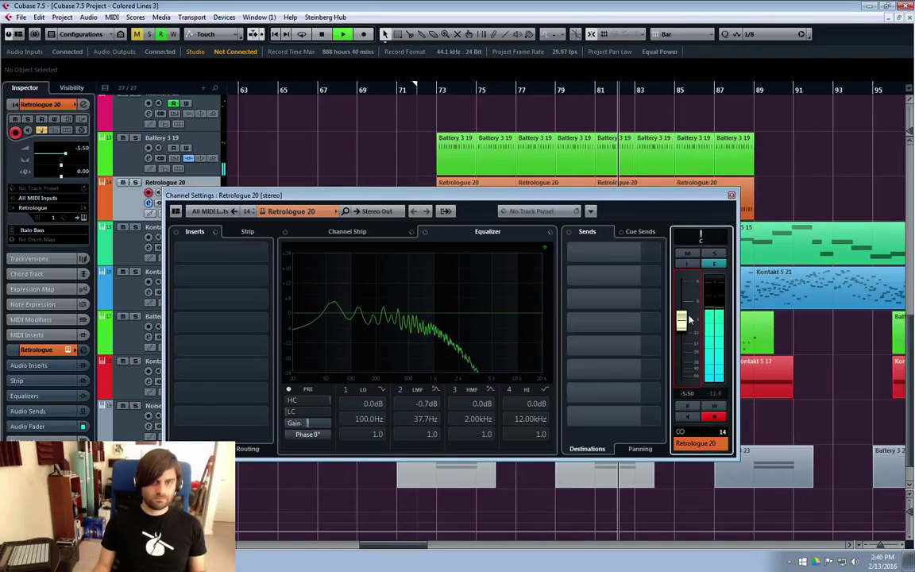
pyautogui.moveTo(648, 322)
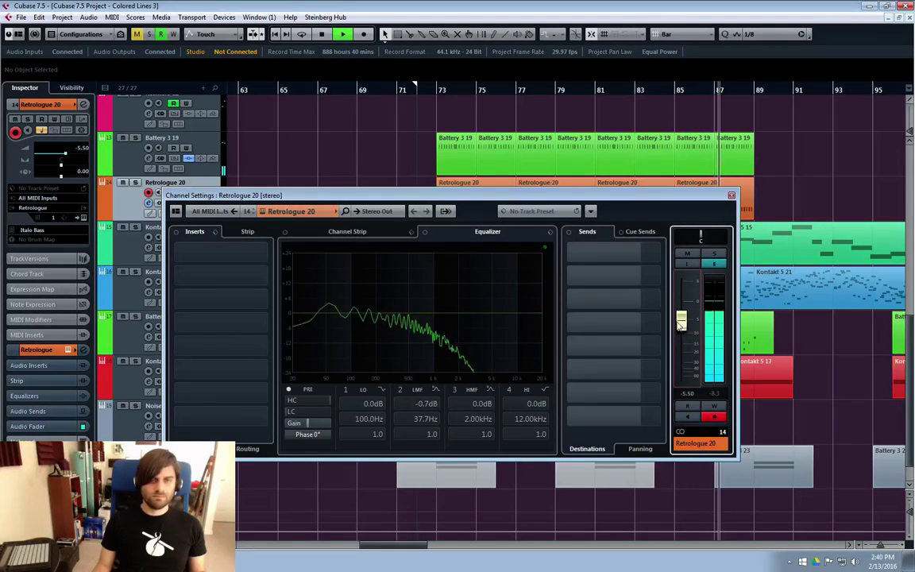
pyautogui.click(732, 194)
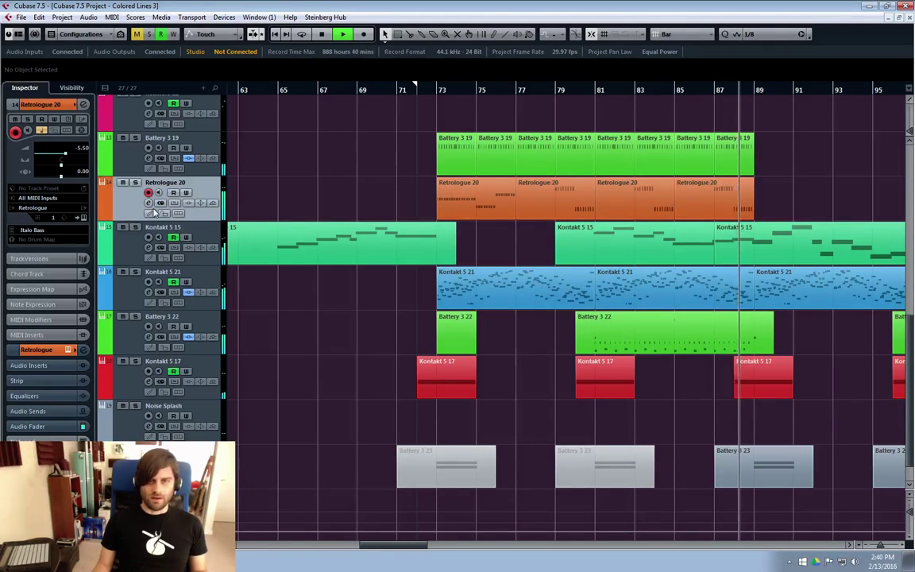
pyautogui.press('space')
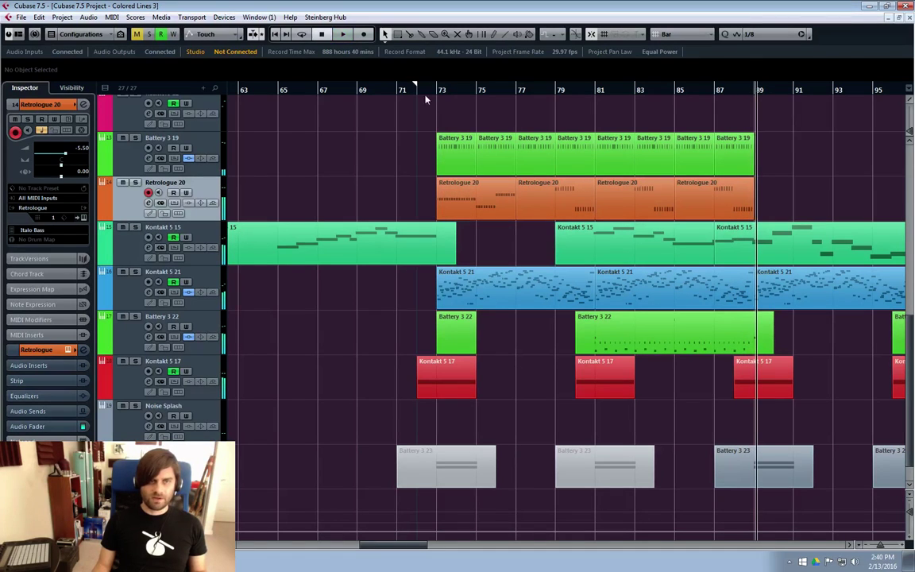
# Compare the arrangement before and after bar 73, checking the Retrologue 20 and Kontakt 5 15 tracks around the transition.
pyautogui.moveTo(407, 90)
pyautogui.mouseDown()
pyautogui.moveTo(415, 89)
pyautogui.moveTo(402, 92)
pyautogui.mouseUp()
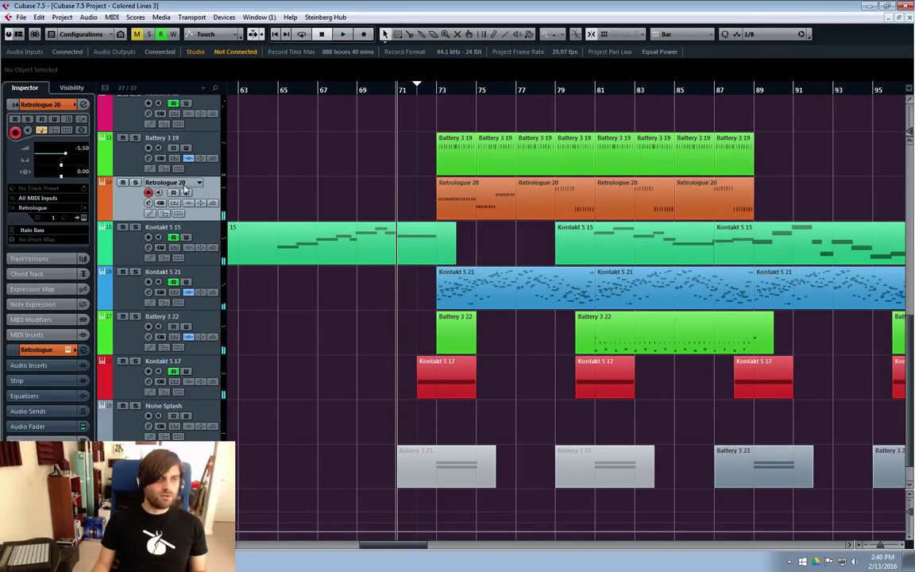
pyautogui.click(125, 250)
pyautogui.click(113, 182)
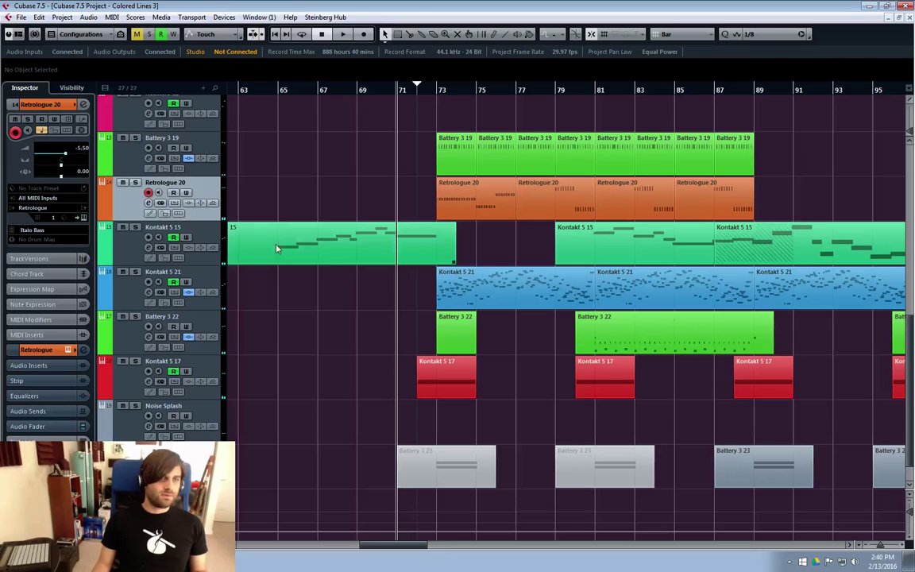
pyautogui.click(134, 255)
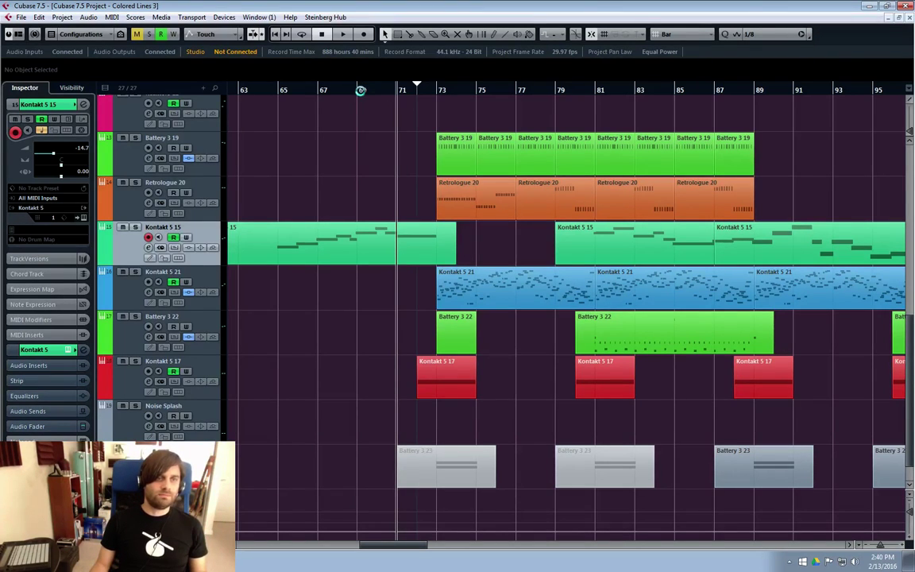
pyautogui.click(361, 90)
pyautogui.click(441, 92)
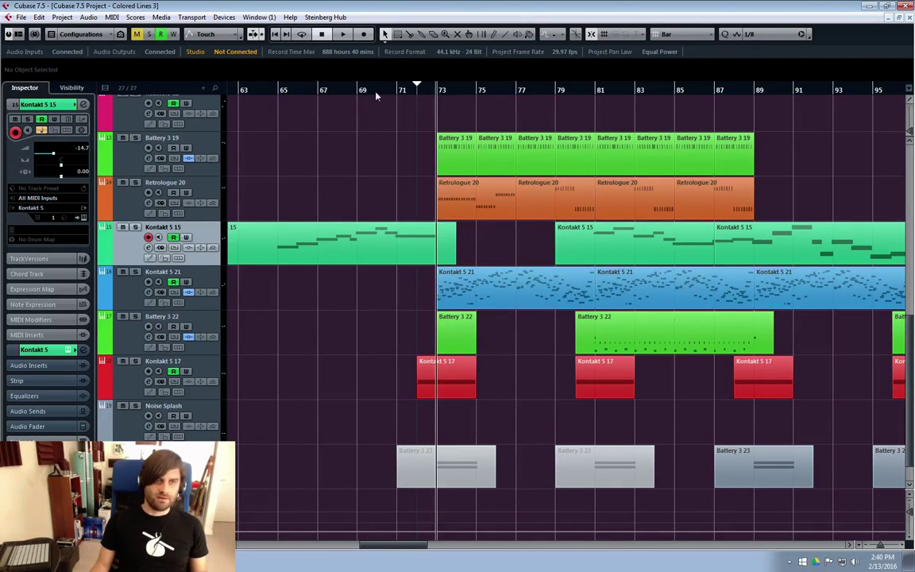
pyautogui.click(320, 93)
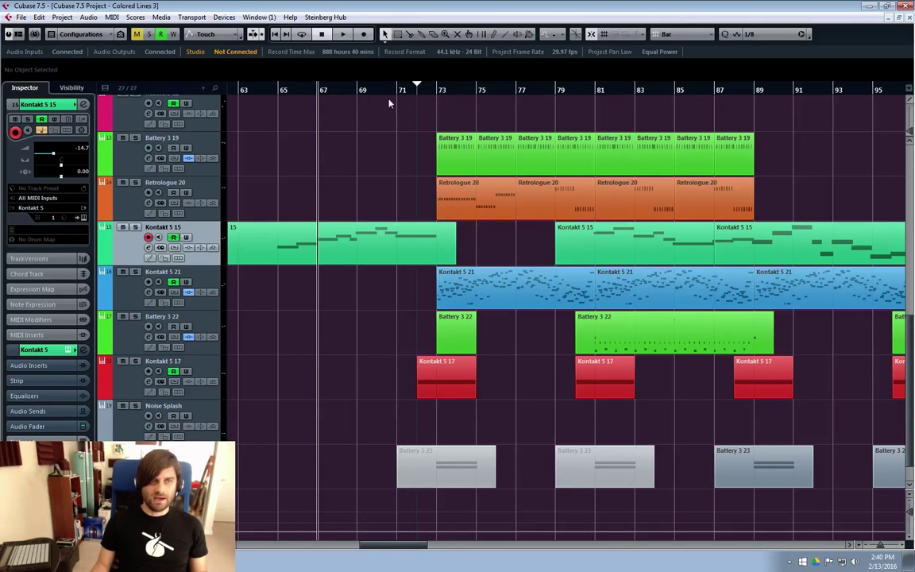
pyautogui.click(417, 93)
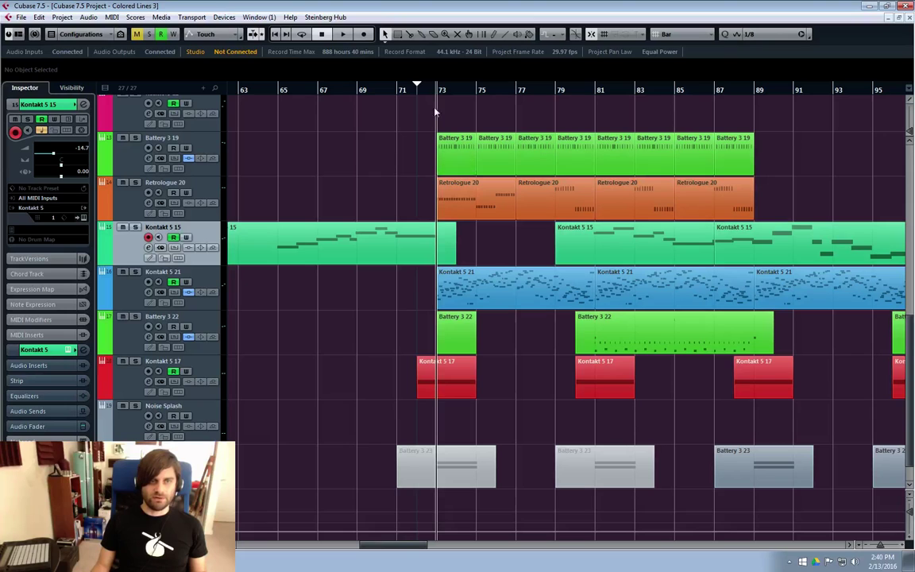
# Look over the tracks playing from bar 73 and inspect the notes of the first Battery 3 19 event.
pyautogui.click(117, 151)
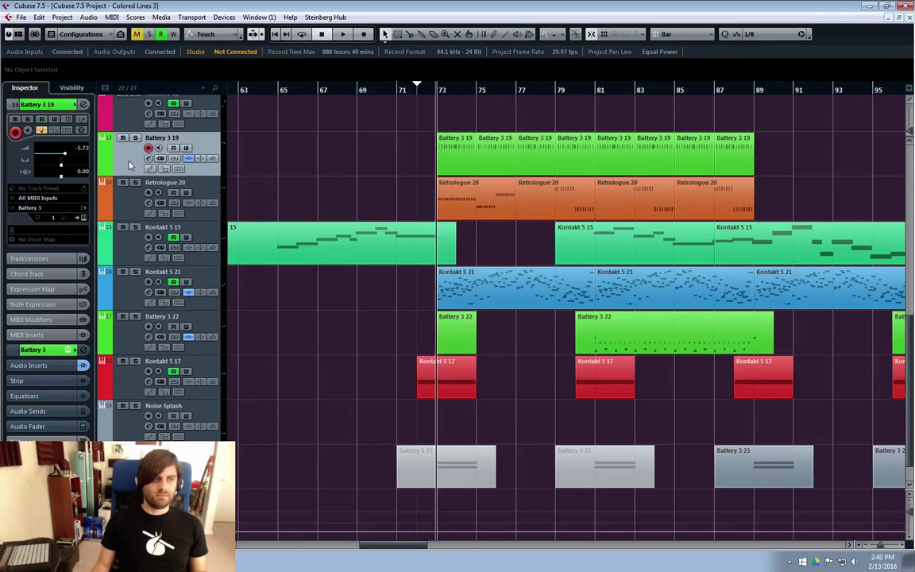
pyautogui.click(112, 192)
pyautogui.click(124, 222)
pyautogui.click(125, 296)
pyautogui.click(132, 331)
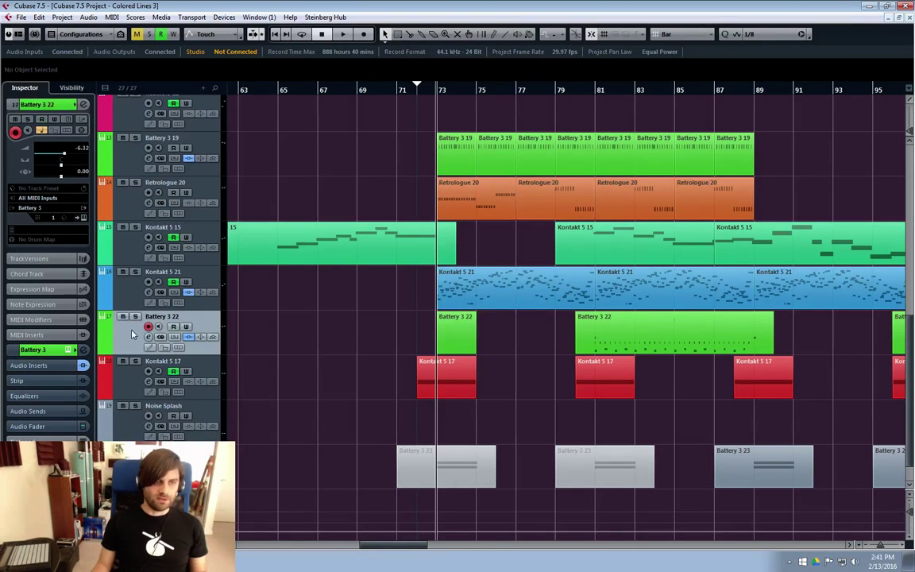
pyautogui.click(125, 294)
pyautogui.click(450, 203)
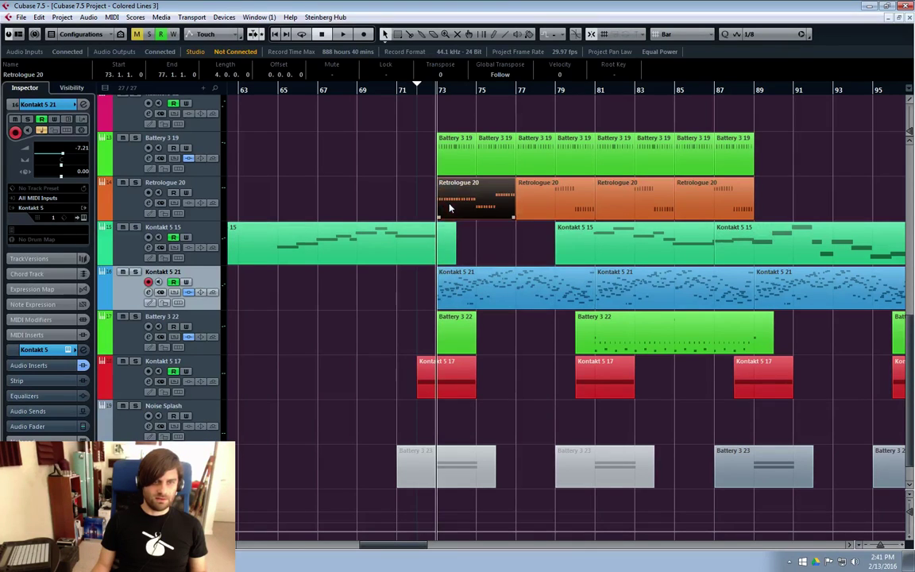
pyautogui.click(544, 198)
pyautogui.click(448, 161)
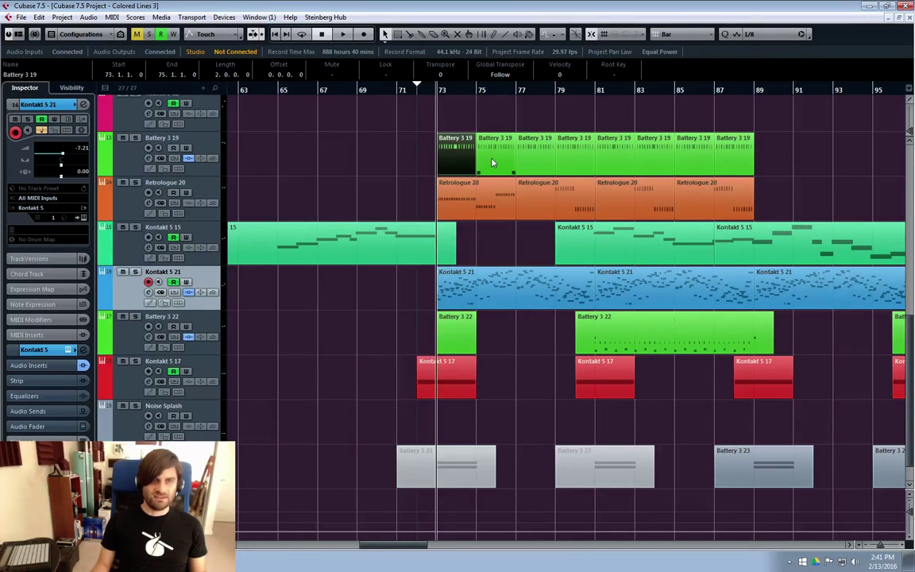
pyautogui.doubleClick(454, 161)
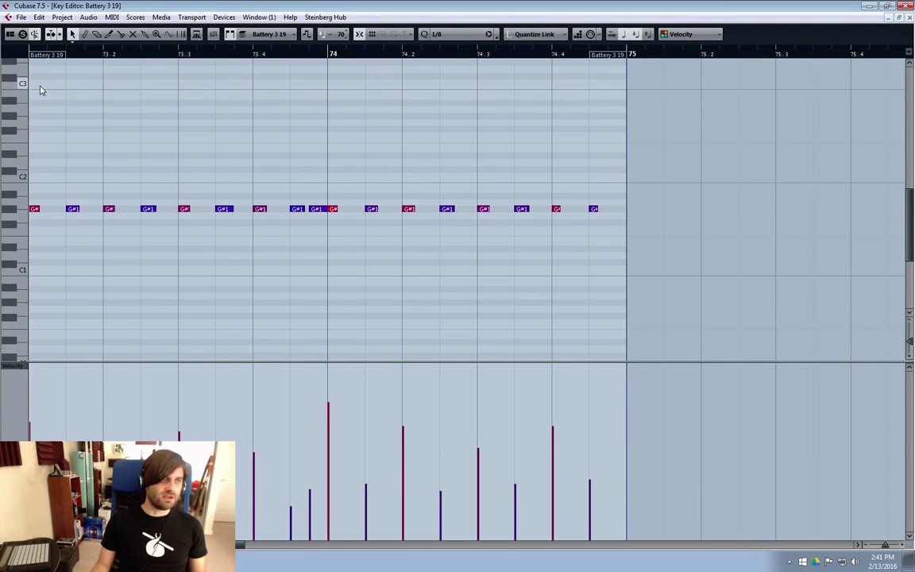
pyautogui.click(909, 18)
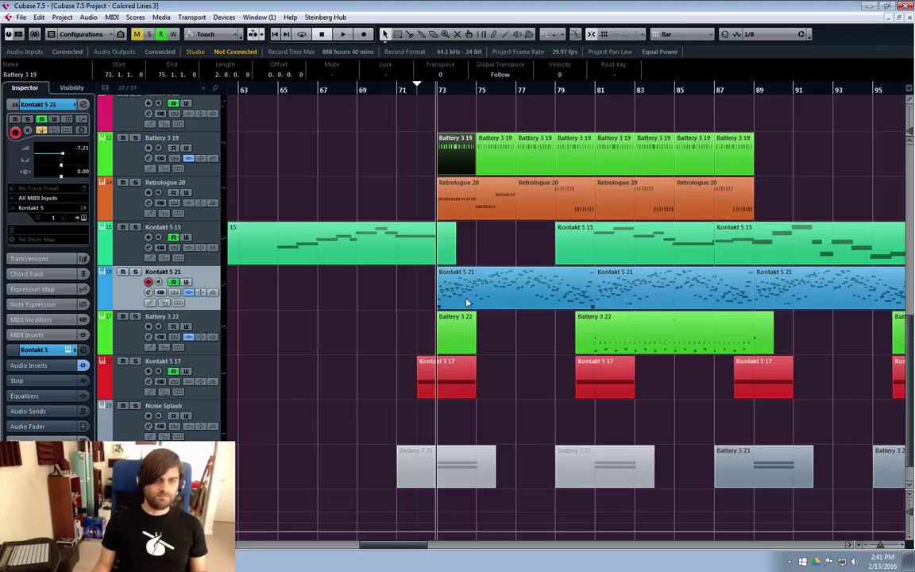
# Select the Kontakt 5 15 event at bar 61 and rename its track as Cello.
pyautogui.scroll(6, 478, 345)
pyautogui.scroll(3, 478, 345)
pyautogui.scroll(-5, 479, 343)
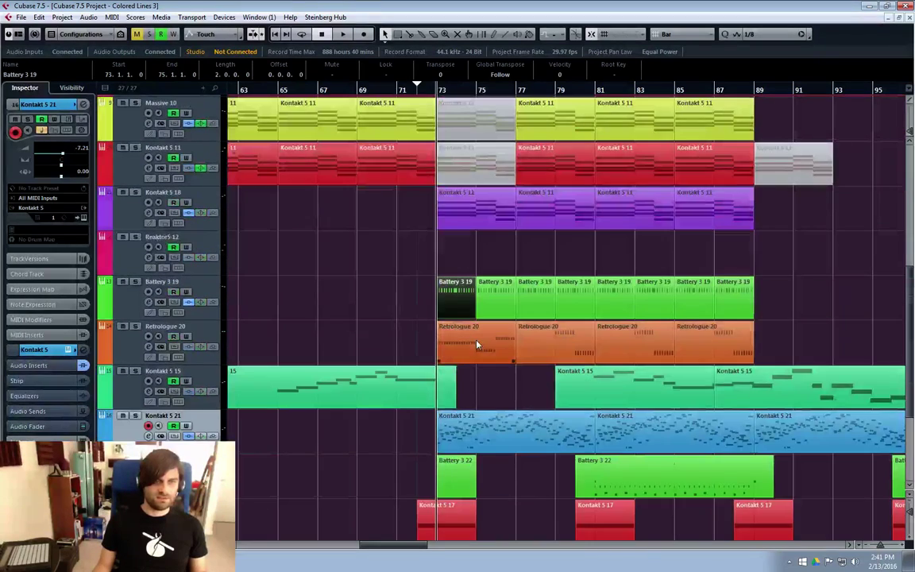
pyautogui.hscroll(-3, 404, 548)
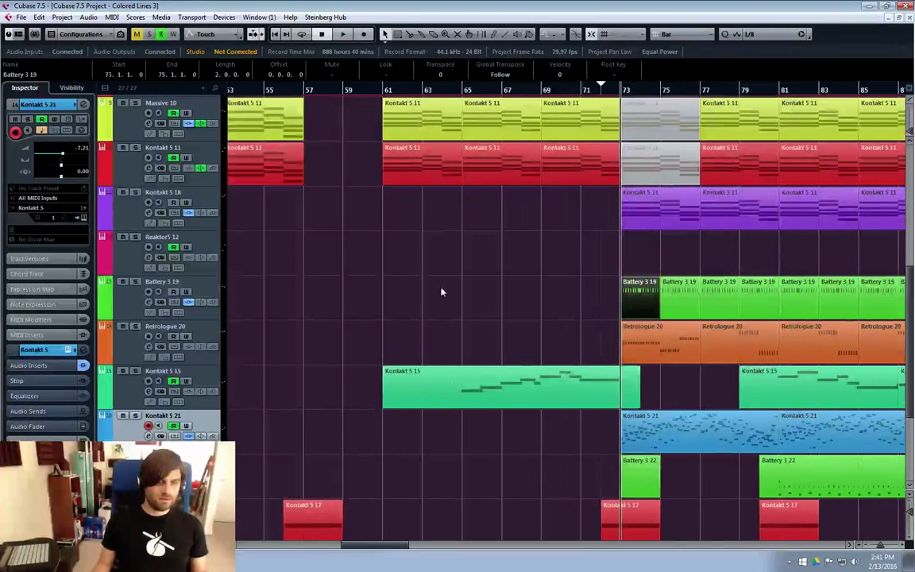
pyautogui.click(436, 407)
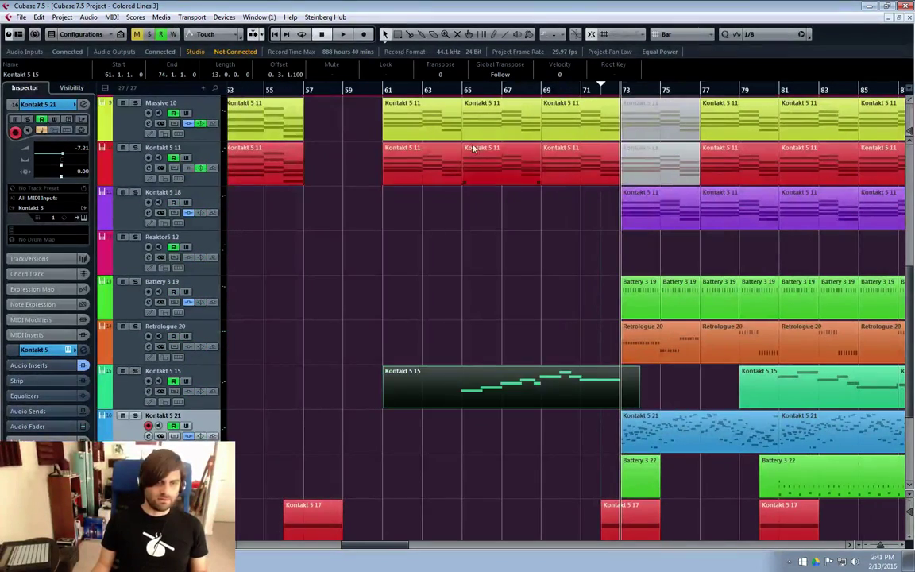
pyautogui.click(129, 389)
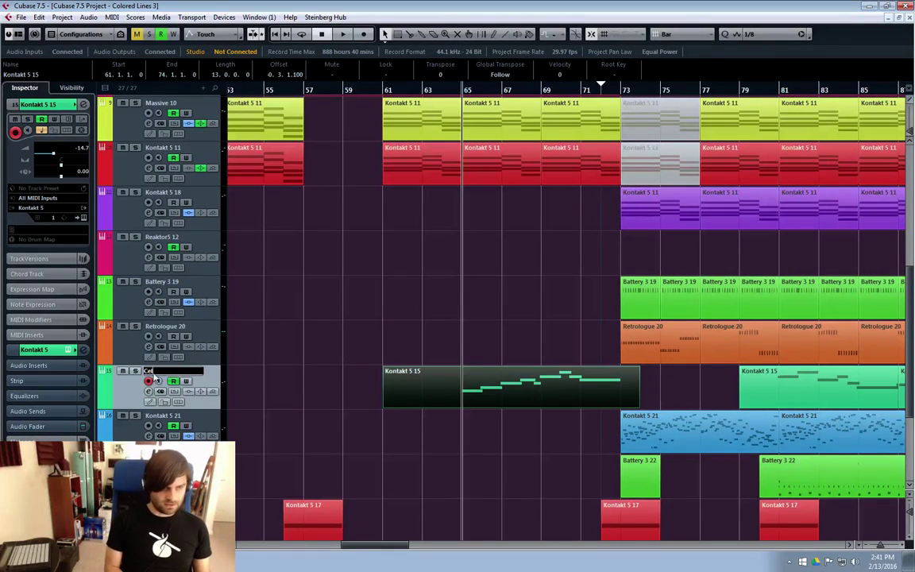
pyautogui.write('Cello')
pyautogui.press('Return')
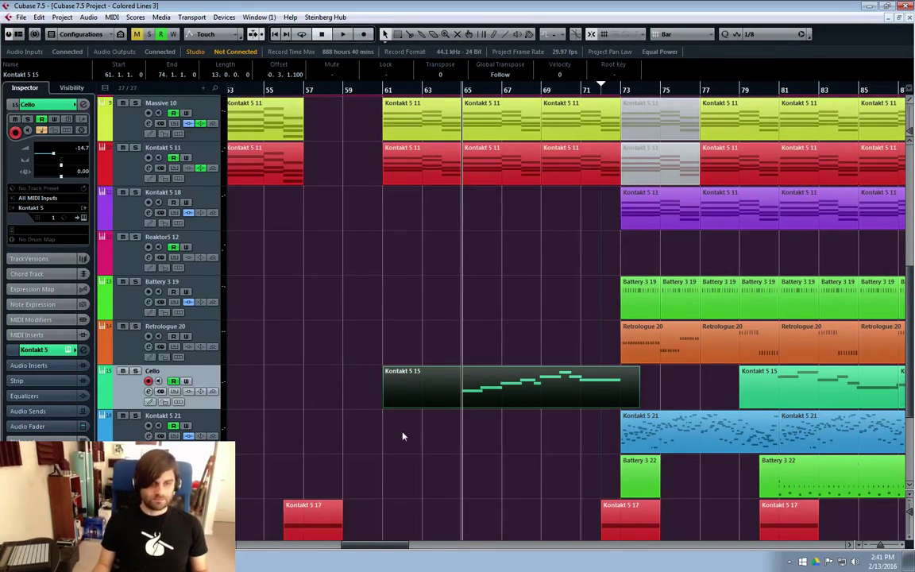
# Solo the Cello track and open its bar 61 event in the Key Editor, showing the whole melody from bar 65 to 73.
pyautogui.click(135, 371)
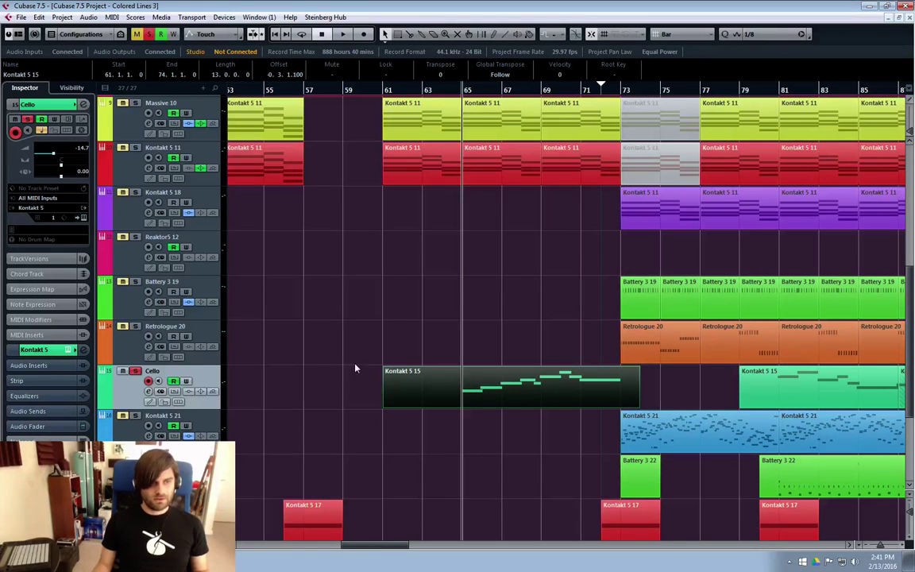
pyautogui.doubleClick(480, 397)
pyautogui.press('g')
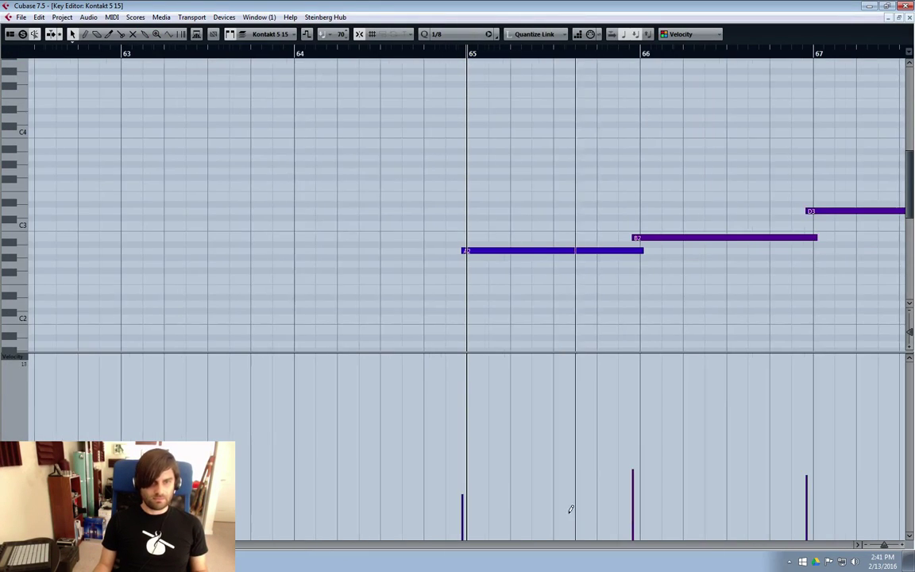
pyautogui.press('g')
pyautogui.press('g')
pyautogui.hscroll(3, 337, 362)
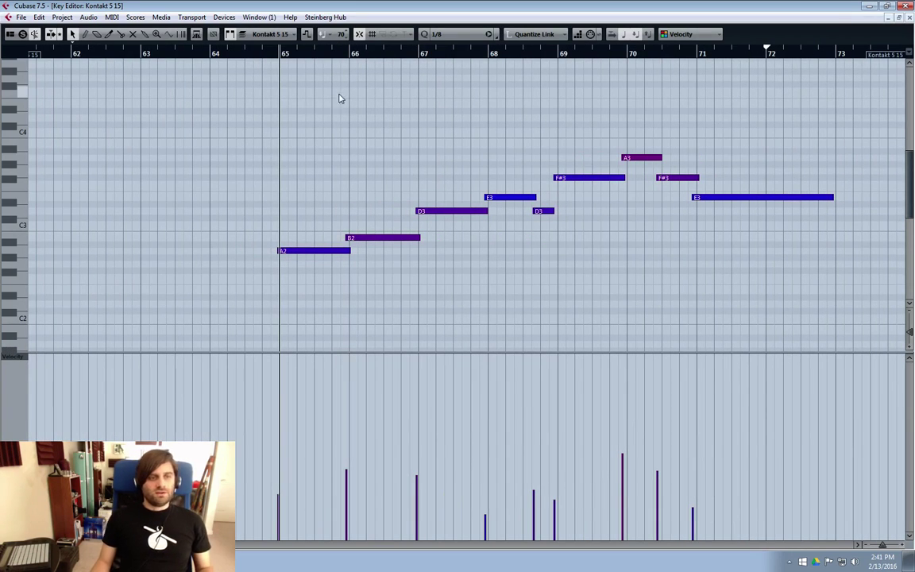
# Draw overlapping notes D#4, C#4, F#4 and D4 above the cello melody between about bars 65 and 68.
pyautogui.press('8')
pyautogui.moveTo(273, 110); pyautogui.dragTo(418, 125)
pyautogui.moveTo(403, 84); pyautogui.dragTo(470, 85)
pyautogui.click(413, 118)
pyautogui.moveTo(426, 117); pyautogui.dragTo(480, 117)
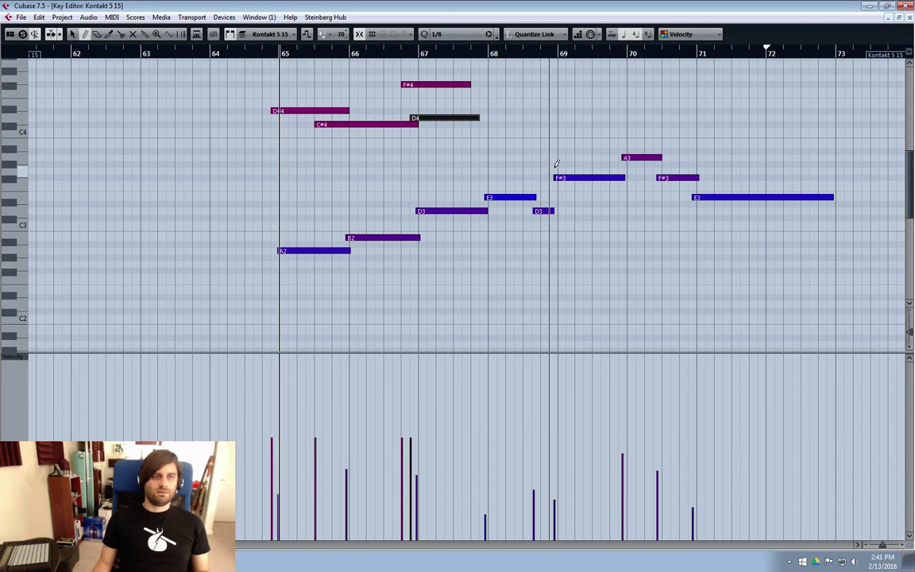
# Delete the four overlapping notes D#4, C#4, F#4 and D4 drawn above the cello melody.
pyautogui.press('1')
pyautogui.moveTo(490, 76); pyautogui.dragTo(292, 167)
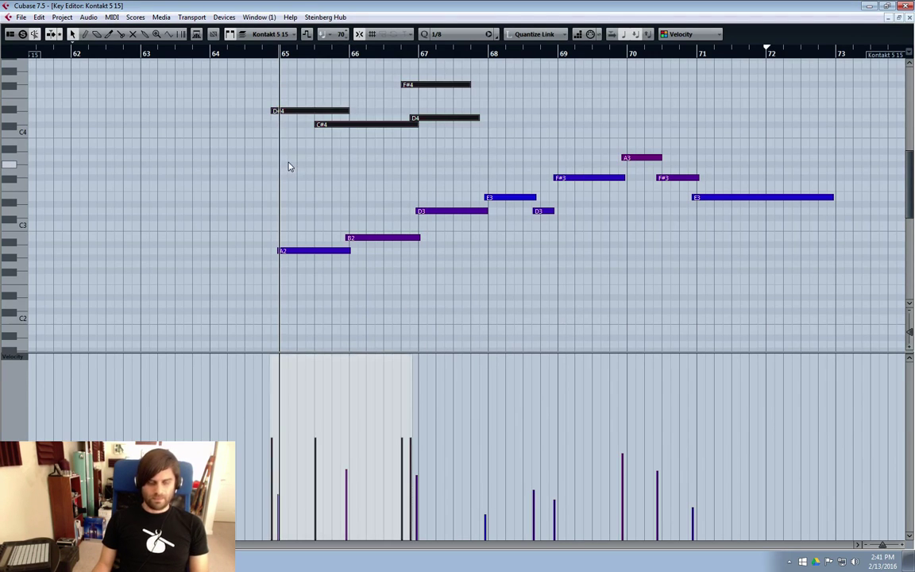
pyautogui.press('Delete')
# Play the cello melody from about bar 64 through its last note and close the Key Editor.
pyautogui.click(252, 55)
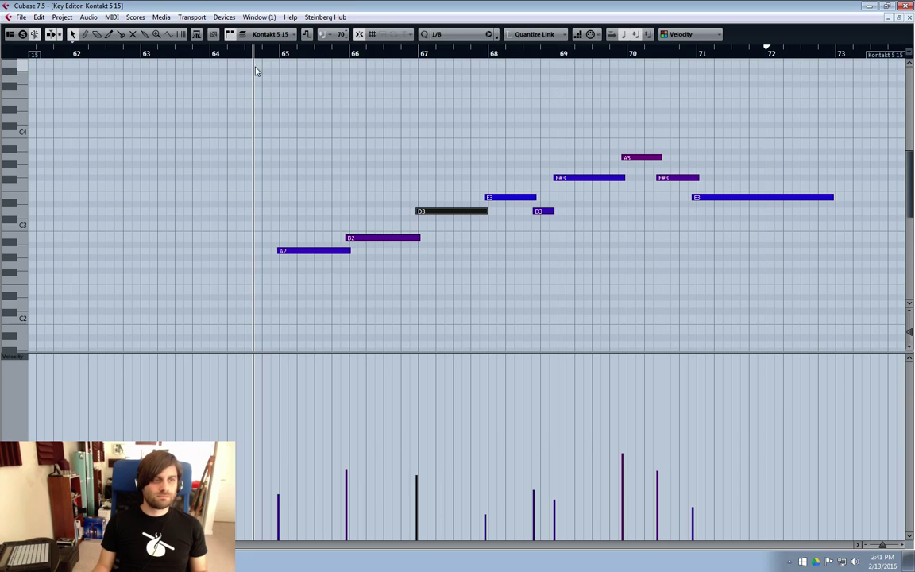
pyautogui.click(214, 59)
pyautogui.press('space')
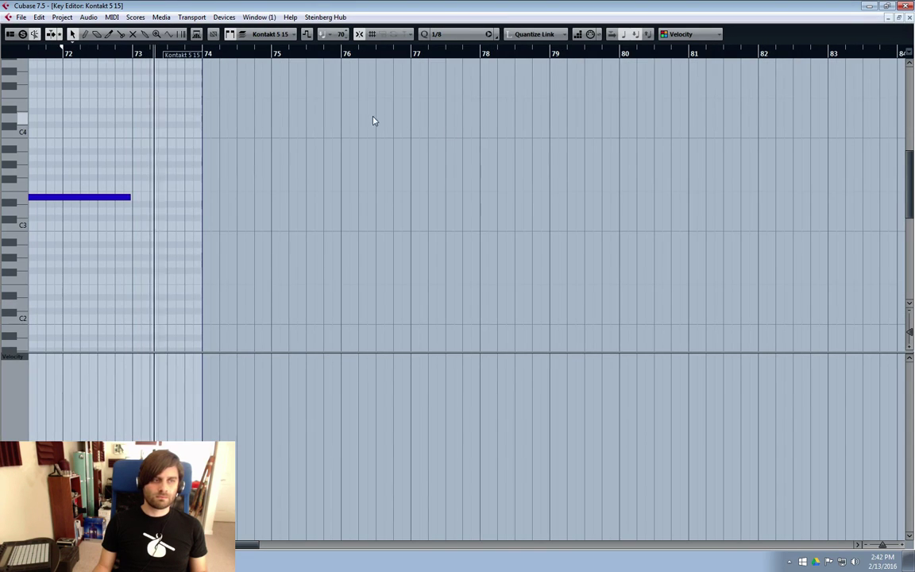
pyautogui.click(910, 17)
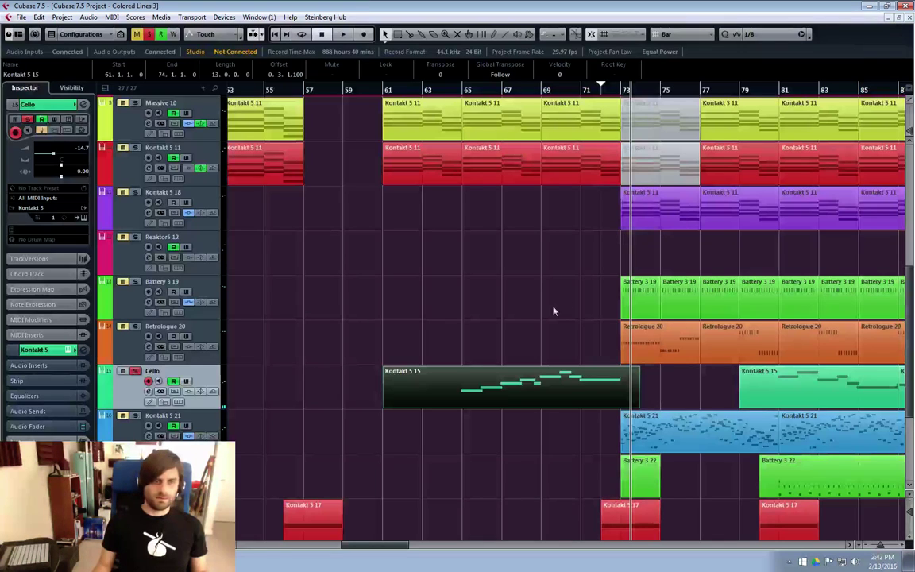
# Clear the Cello track's solo and move the playback position to bar 65.
pyautogui.scroll(3, 487, 232)
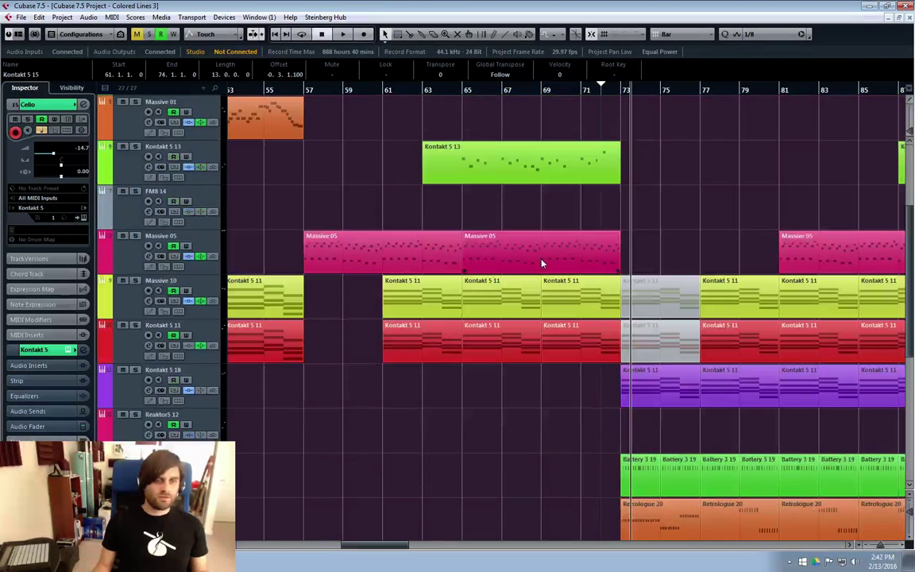
pyautogui.scroll(-3, 488, 232)
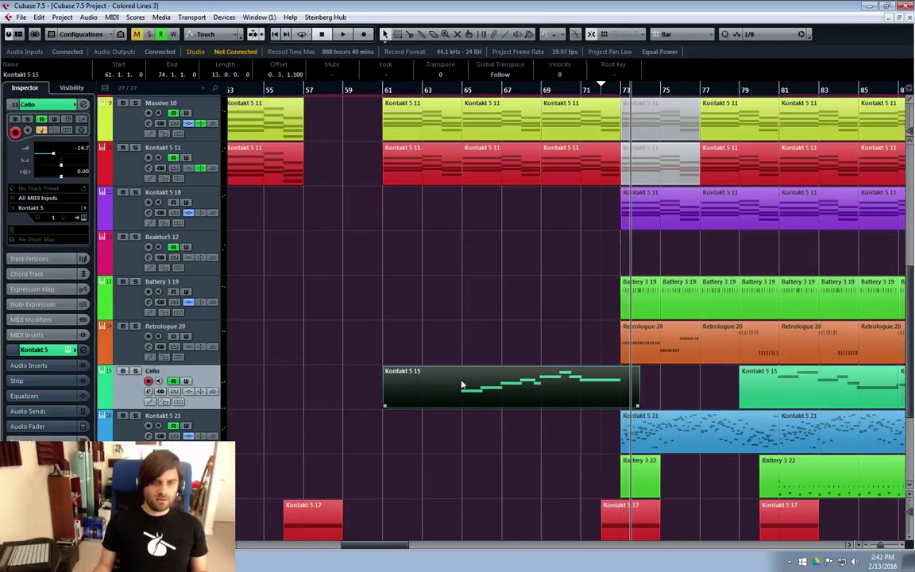
pyautogui.click(467, 91)
pyautogui.hotkey('alt', 'x')
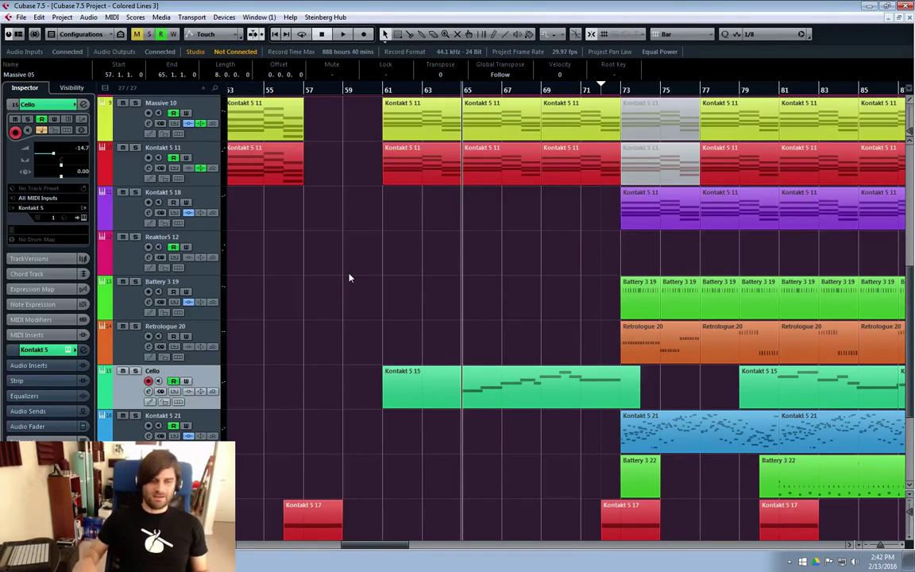
# Open the Cello track's channel settings, look over its inserts, equalizer and sends, and reposition the window over the arrangement.
pyautogui.press('e')
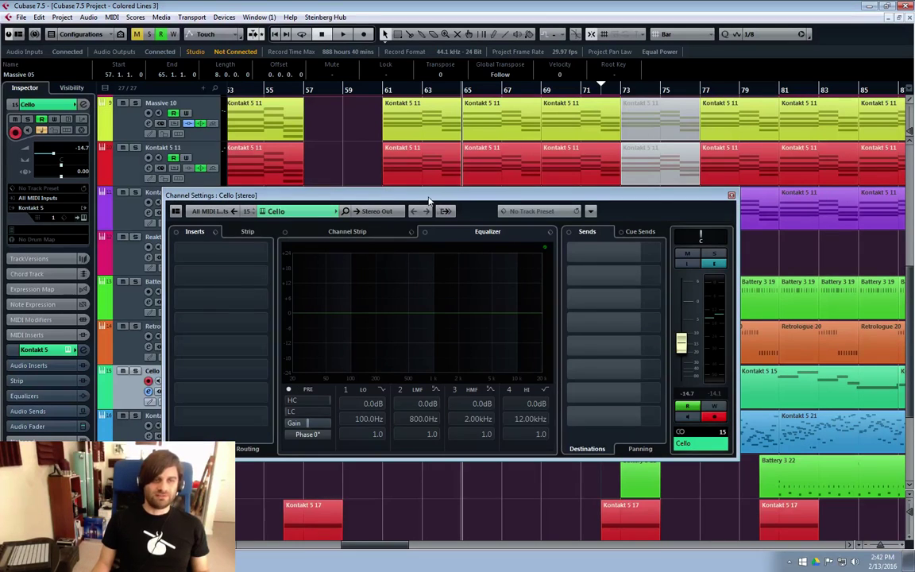
pyautogui.moveTo(428, 202); pyautogui.dragTo(441, 210)
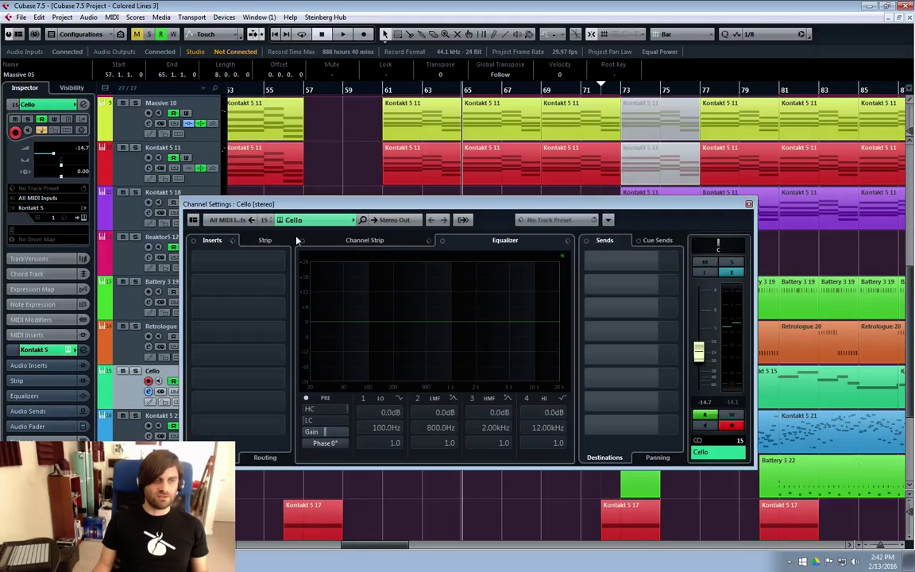
pyautogui.moveTo(297, 206)
pyautogui.mouseDown()
pyautogui.moveTo(301, 192)
pyautogui.moveTo(293, 192)
pyautogui.mouseUp()
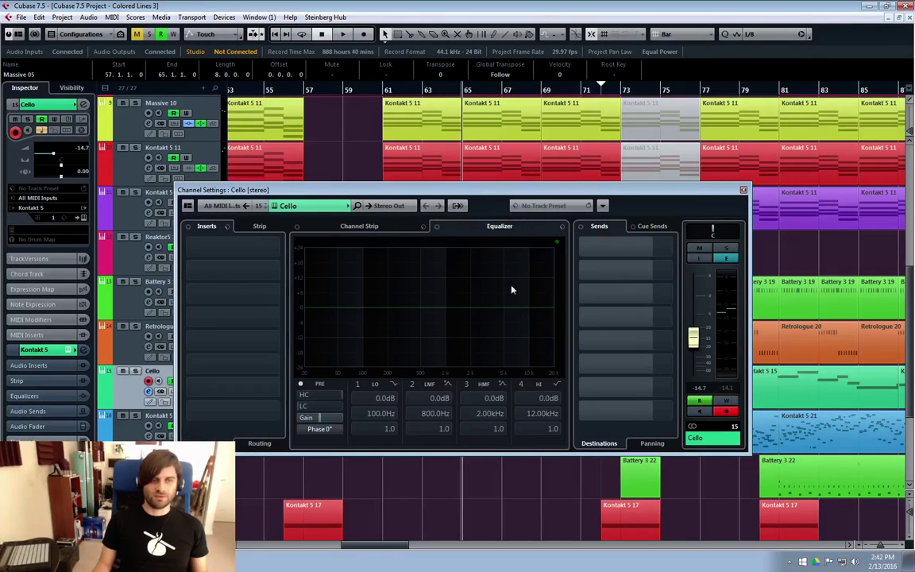
pyautogui.moveTo(491, 194); pyautogui.dragTo(513, 203)
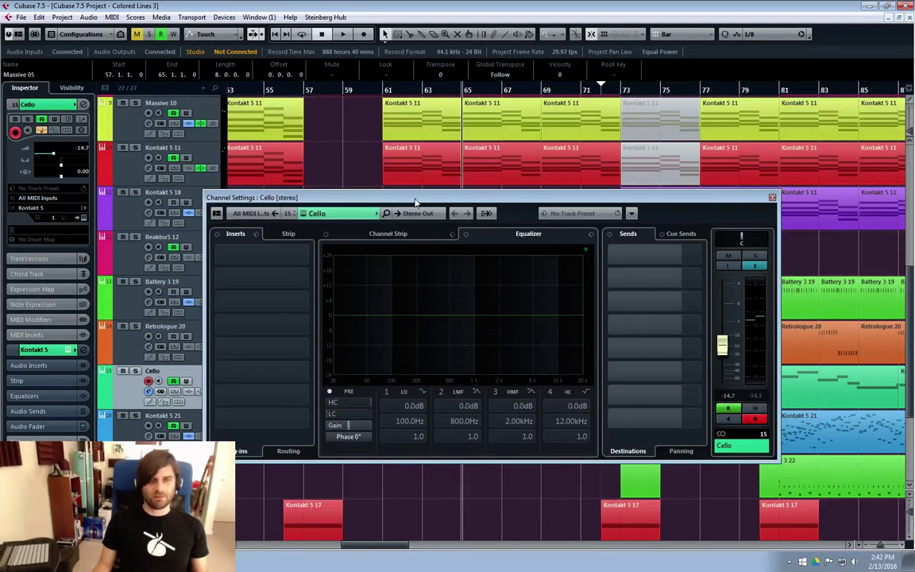
pyautogui.moveTo(414, 202)
pyautogui.mouseDown()
pyautogui.moveTo(443, 205)
pyautogui.moveTo(404, 193)
pyautogui.mouseUp()
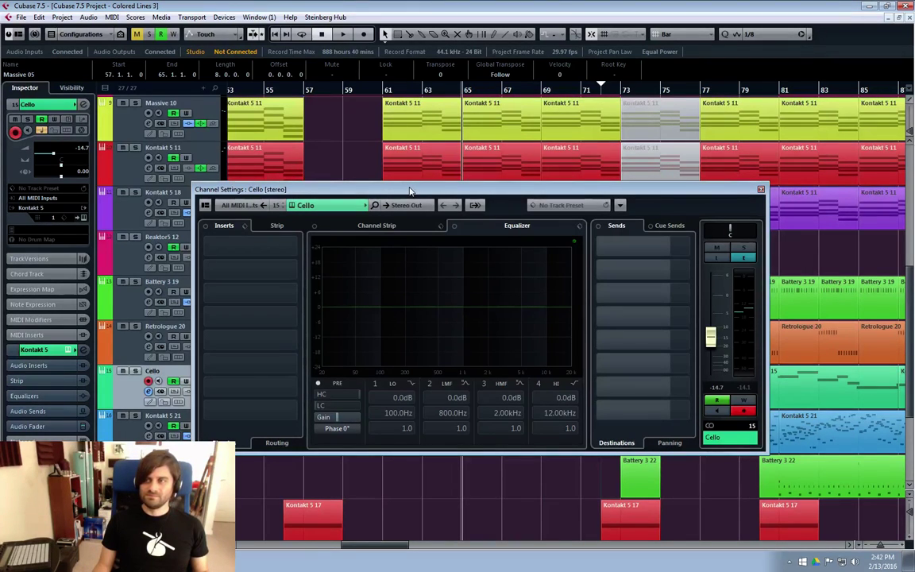
# Toggle the Cello channel settings window closed and open several times, shift it slightly and leave it closed.
pyautogui.press('e')
pyautogui.press('e')
pyautogui.press('e')
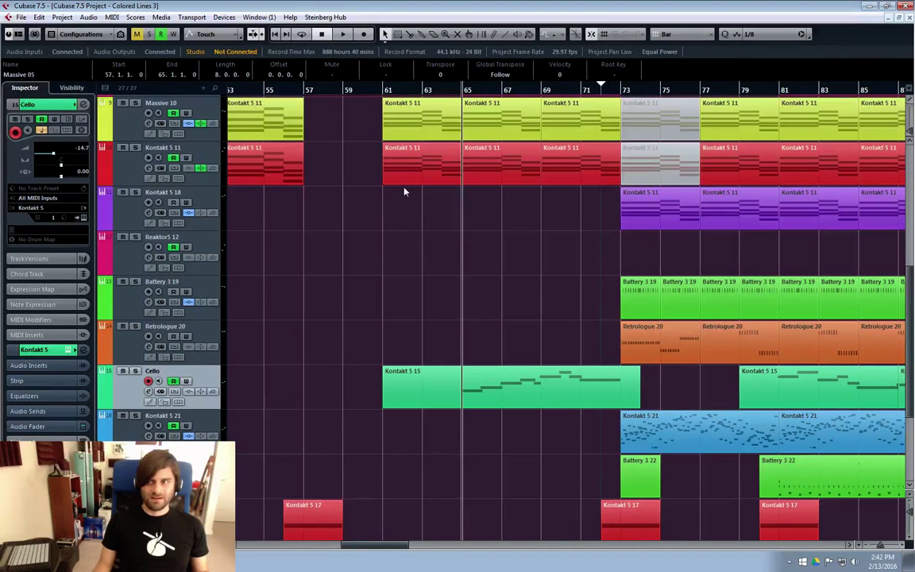
pyautogui.press('e')
pyautogui.press('e')
pyautogui.press('e')
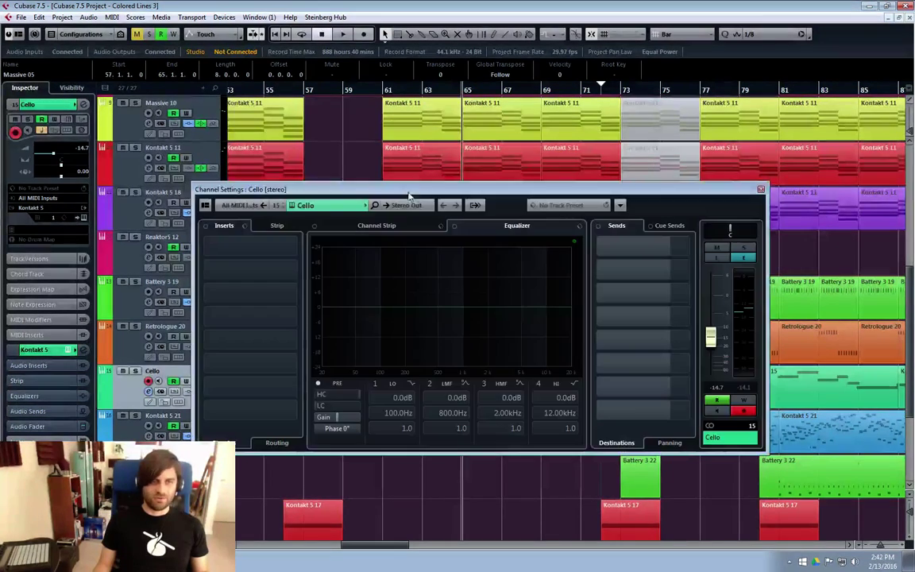
pyautogui.moveTo(412, 195)
pyautogui.mouseDown()
pyautogui.moveTo(418, 210)
pyautogui.moveTo(451, 213)
pyautogui.moveTo(412, 197)
pyautogui.mouseUp()
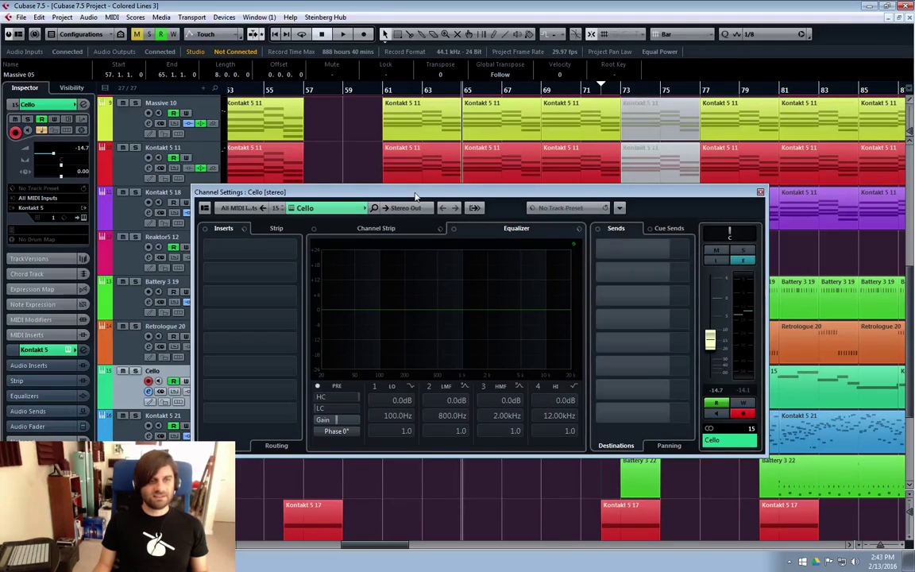
pyautogui.moveTo(416, 196); pyautogui.dragTo(402, 191)
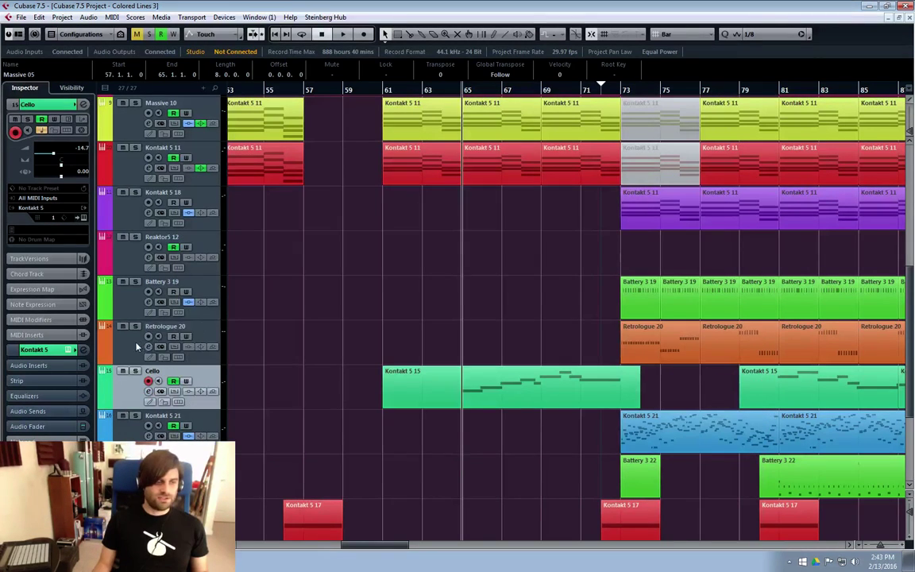
# Try a 10 dB boost at about 186 Hz on band 2 of the Retrologue 20 equalizer, switch the band off and close the channel settings.
pyautogui.click(173, 337)
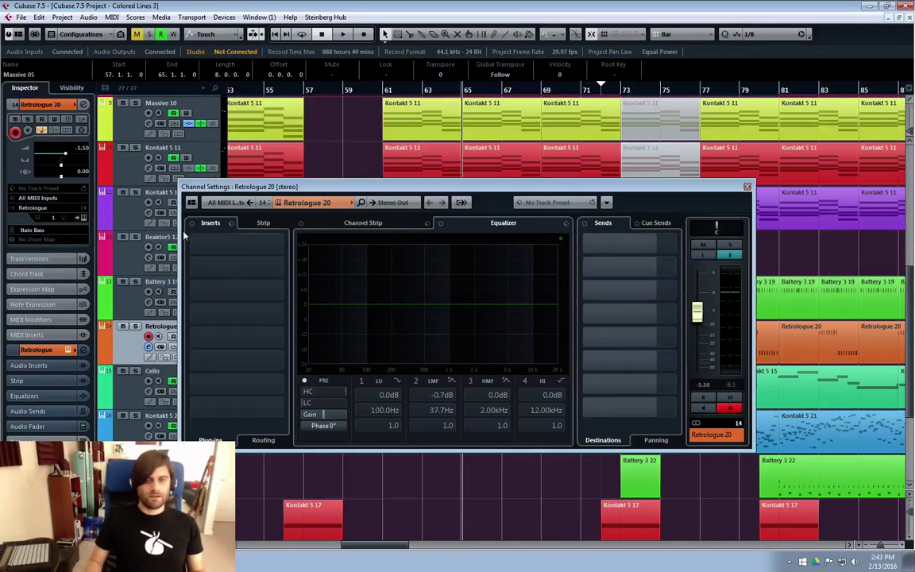
pyautogui.moveTo(529, 312); pyautogui.dragTo(390, 277)
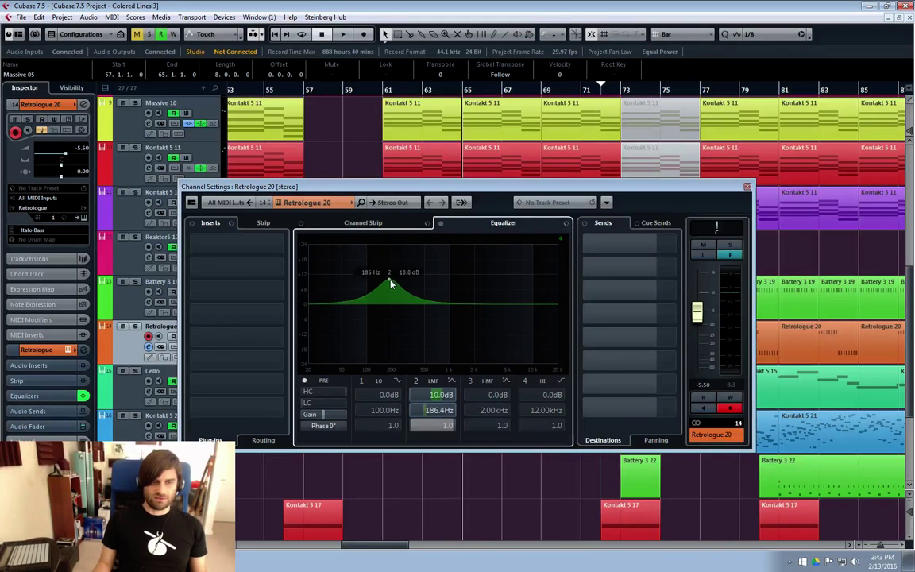
pyautogui.click(412, 384)
pyautogui.click(400, 134)
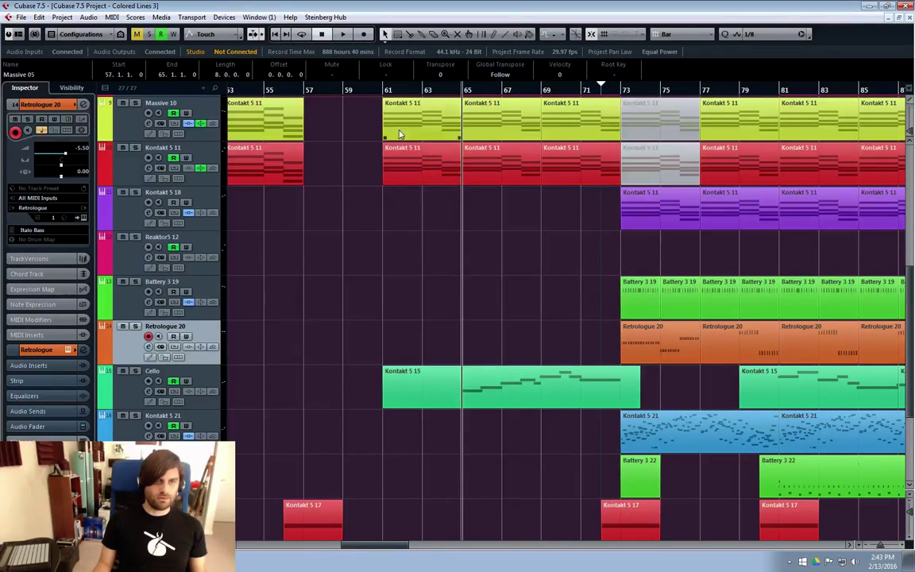
# Set the left and right locators to span bars 61 to 73.
pyautogui.click(362, 148)
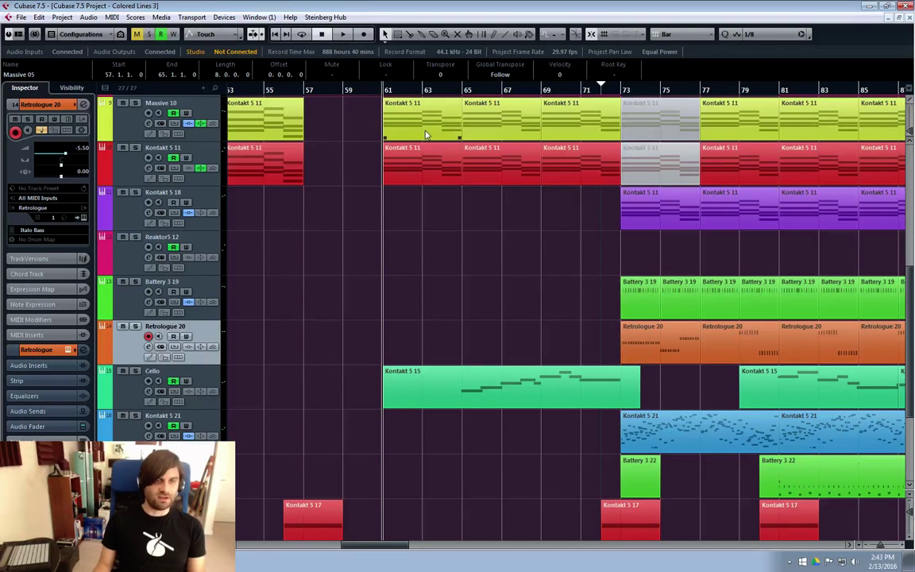
pyautogui.press('ctrl+KP_1')
pyautogui.keyDown('alt'); pyautogui.click(618, 94); pyautogui.keyUp('alt')
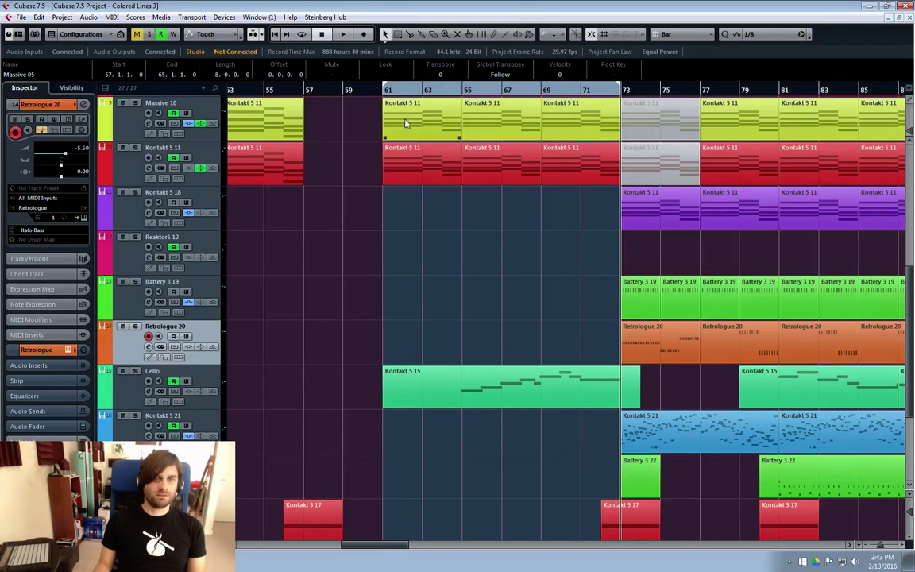
# Solo the Kontakt 5 11 track, play it from bar 61 to about bar 64 and select the track.
pyautogui.scroll(2, 380, 153)
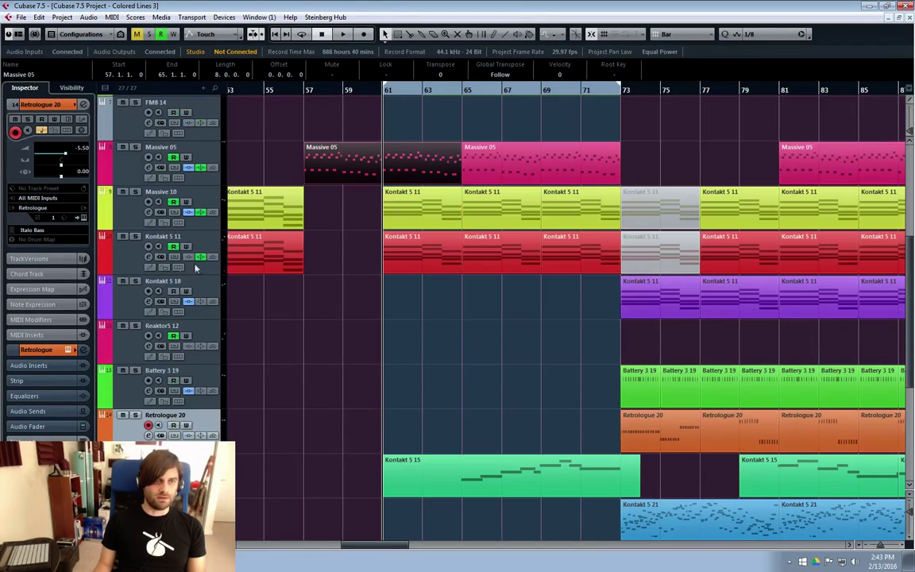
pyautogui.click(135, 236)
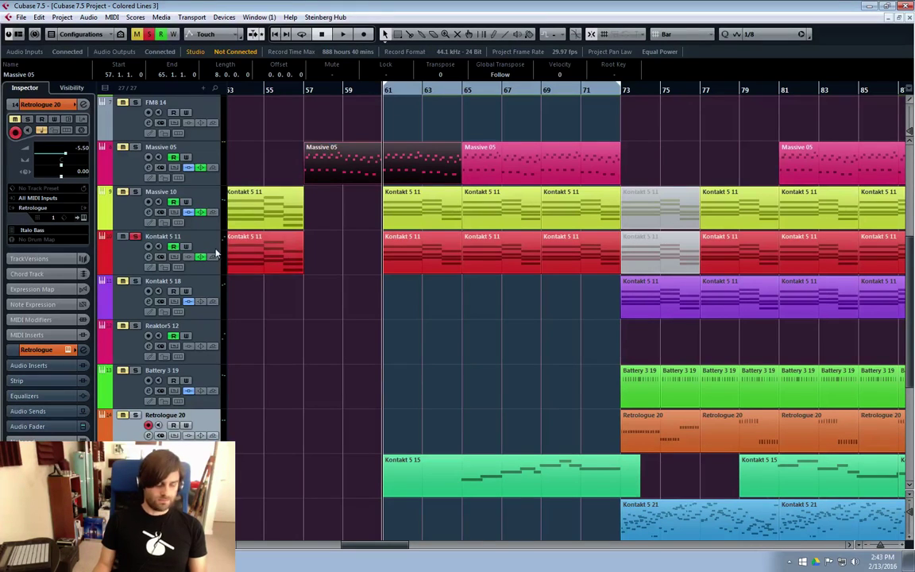
pyautogui.press('space')
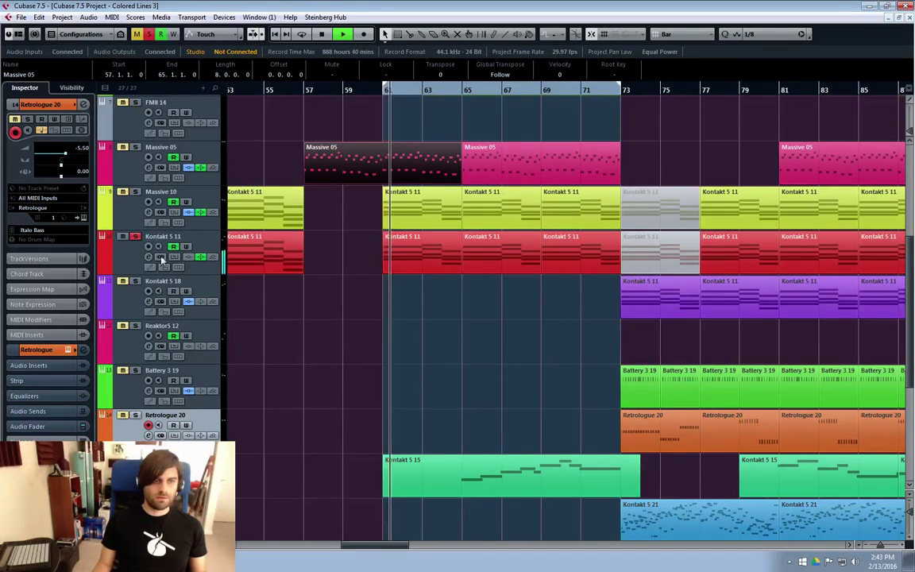
pyautogui.click(124, 233)
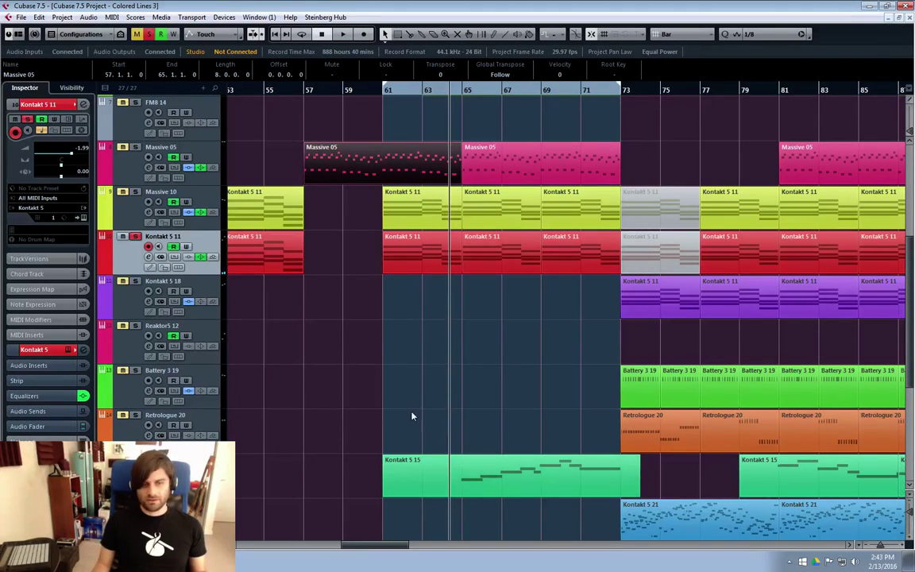
# Look at the Kontakt instrument on the Cello track, close it and clear the Kontakt 5 11 track's solo.
pyautogui.press('Down')
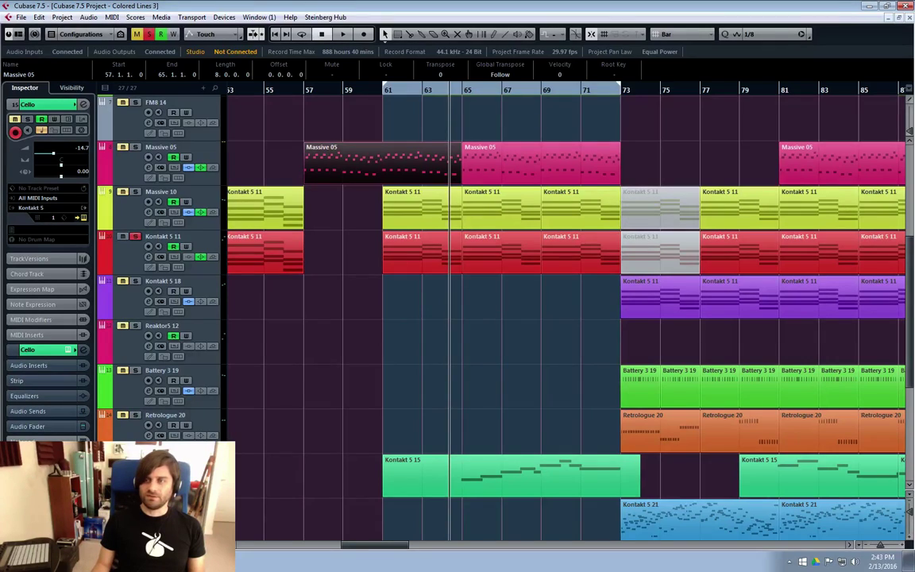
pyautogui.press('Return')
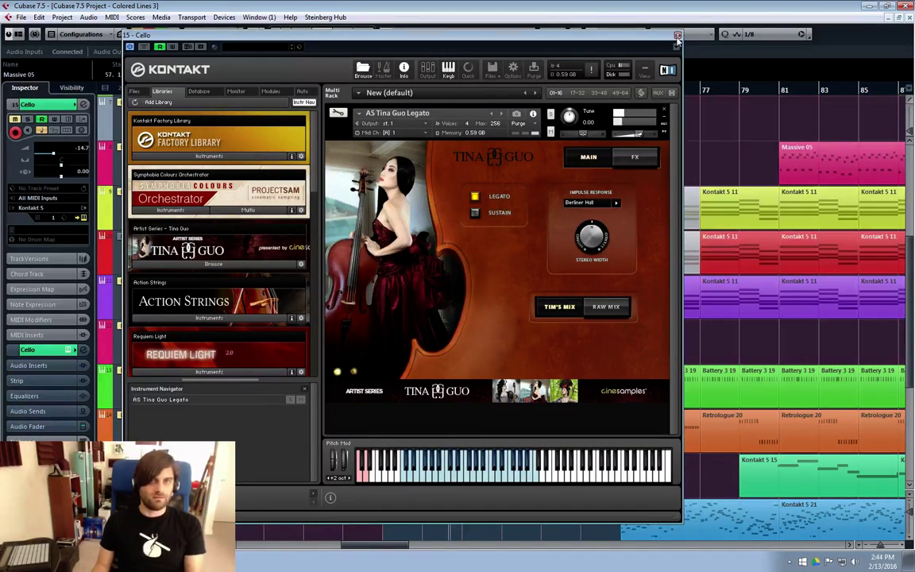
pyautogui.press('Escape')
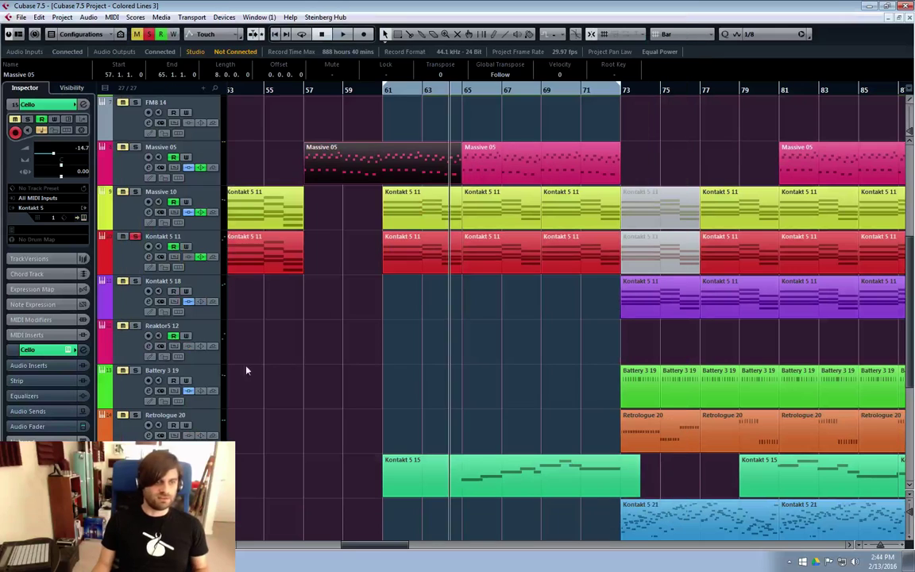
pyautogui.click(137, 251)
pyautogui.click(134, 238)
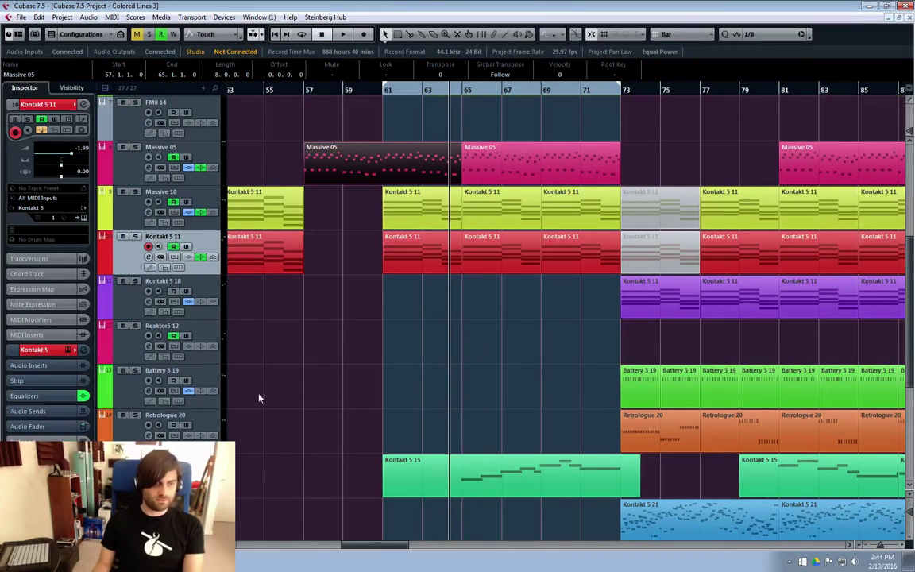
# Reopen the Cello track's AS Tina Guo Legato instrument, examine its legato and mix settings, and close it.
pyautogui.click(174, 469)
pyautogui.click(175, 469)
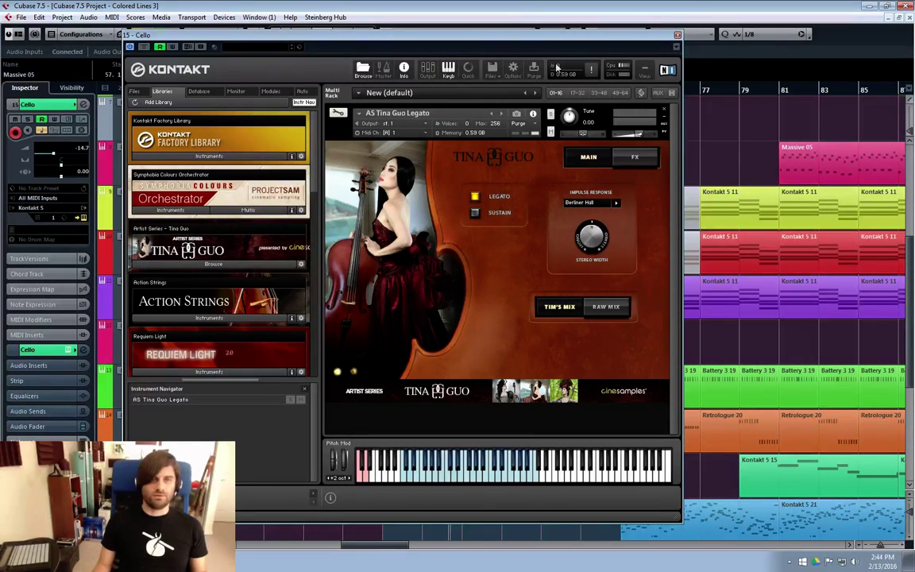
pyautogui.moveTo(517, 40); pyautogui.dragTo(520, 40)
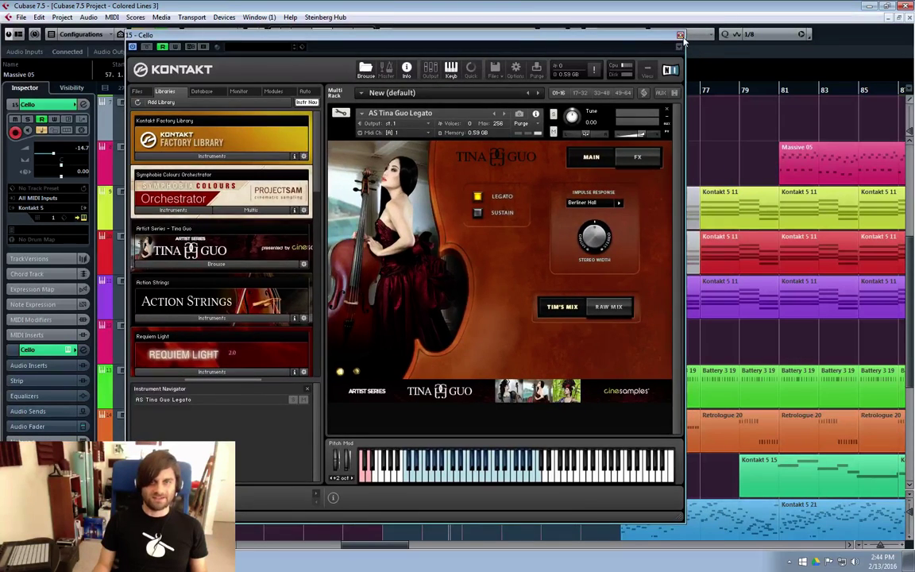
pyautogui.click(680, 36)
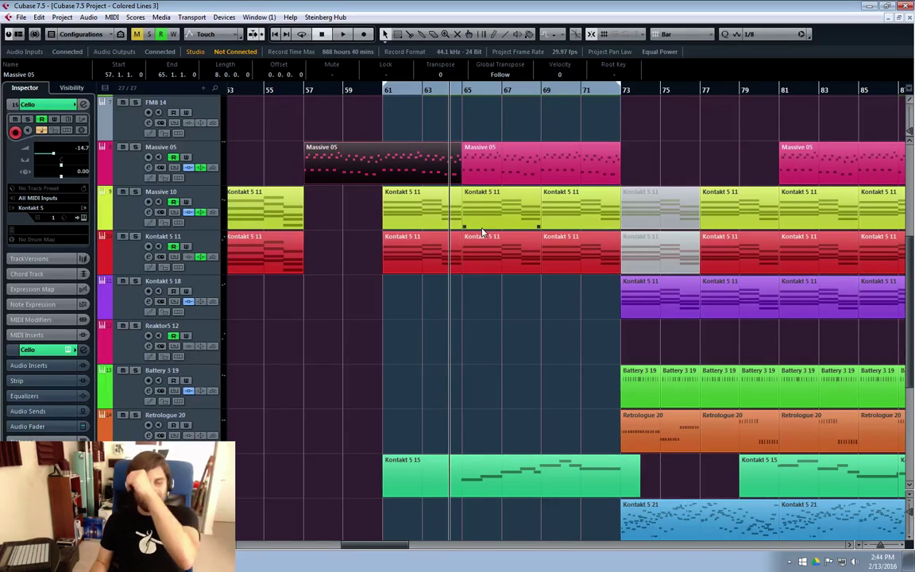
# Move the playback position to bar 61, select the Kontakt 5 11 track and play the full mix from there.
pyautogui.click(386, 100)
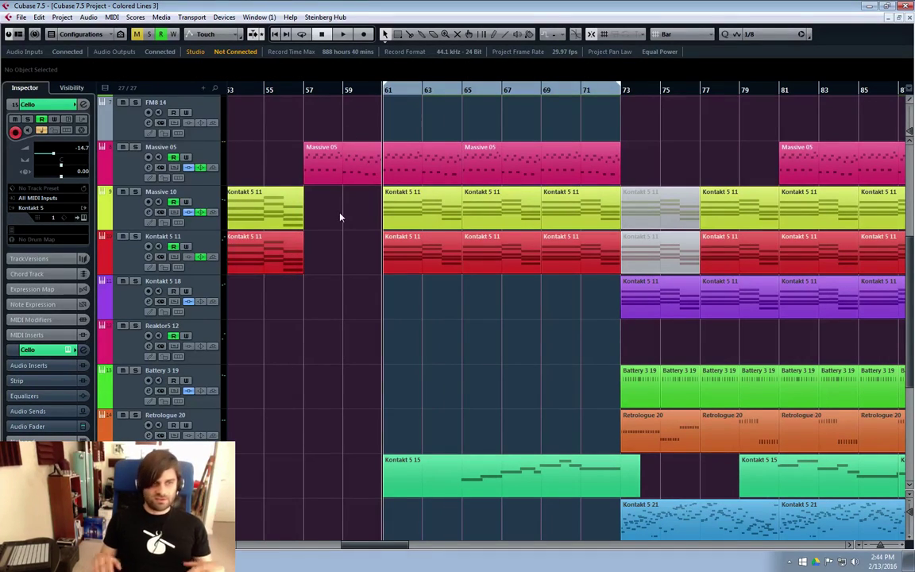
pyautogui.click(162, 258)
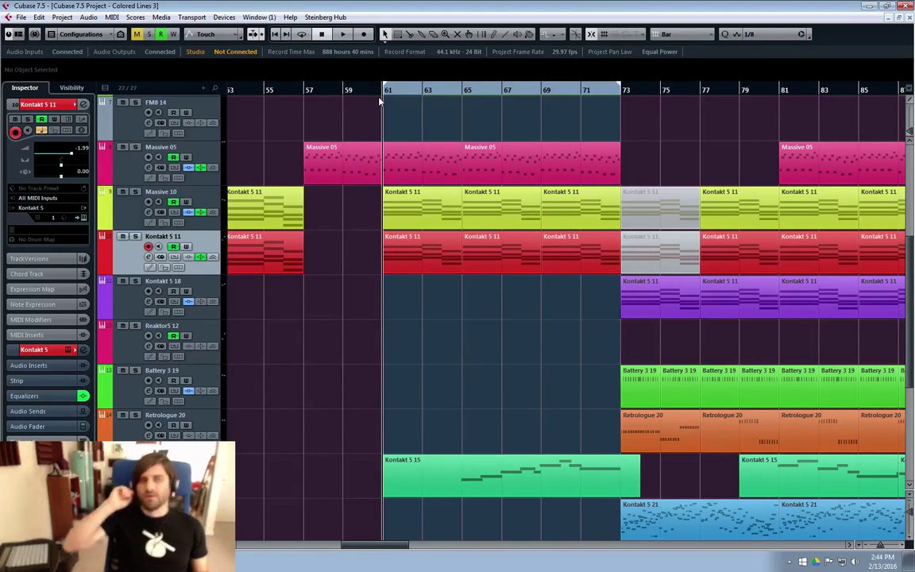
pyautogui.press('space')
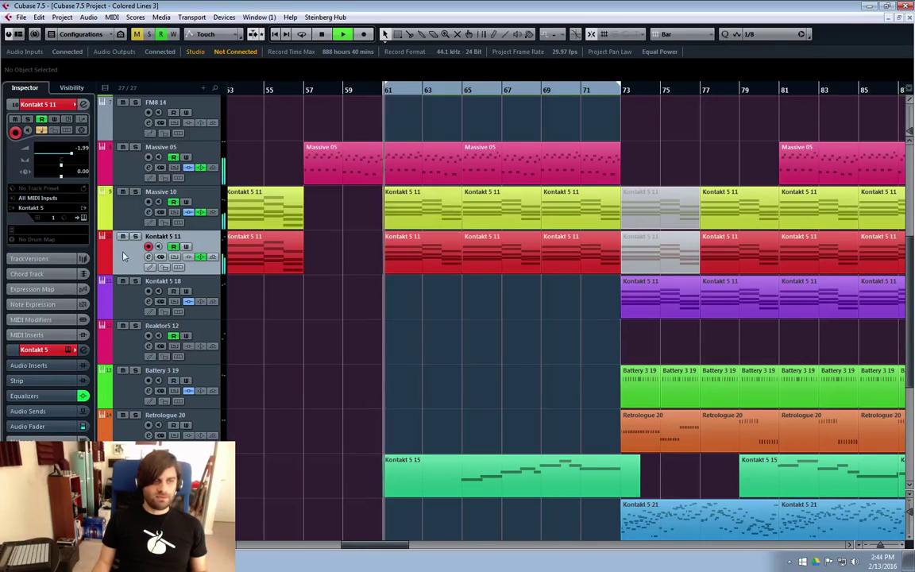
# Try a low EQ band at about 30 Hz on the soloed Kontakt 5 11 channel, switch it off and close the channel settings.
pyautogui.press('e')
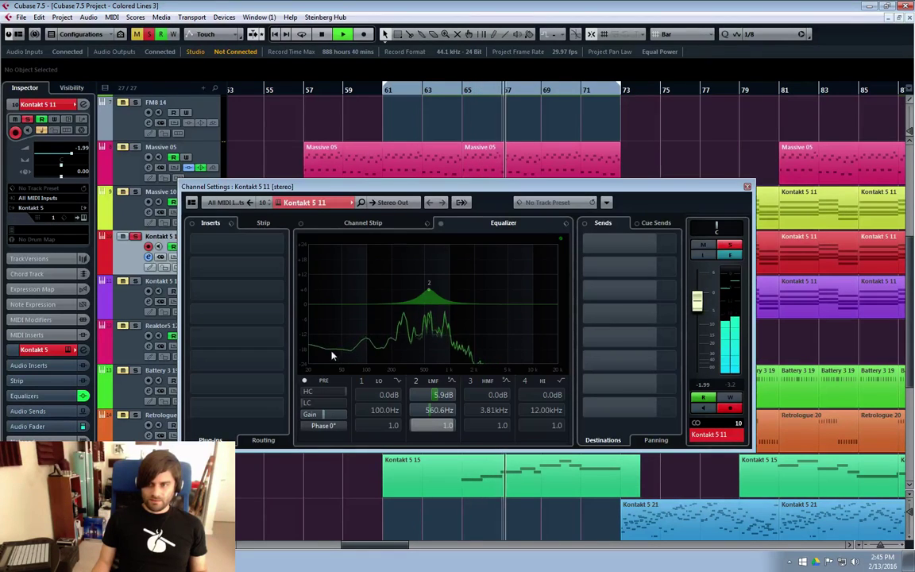
pyautogui.press('space')
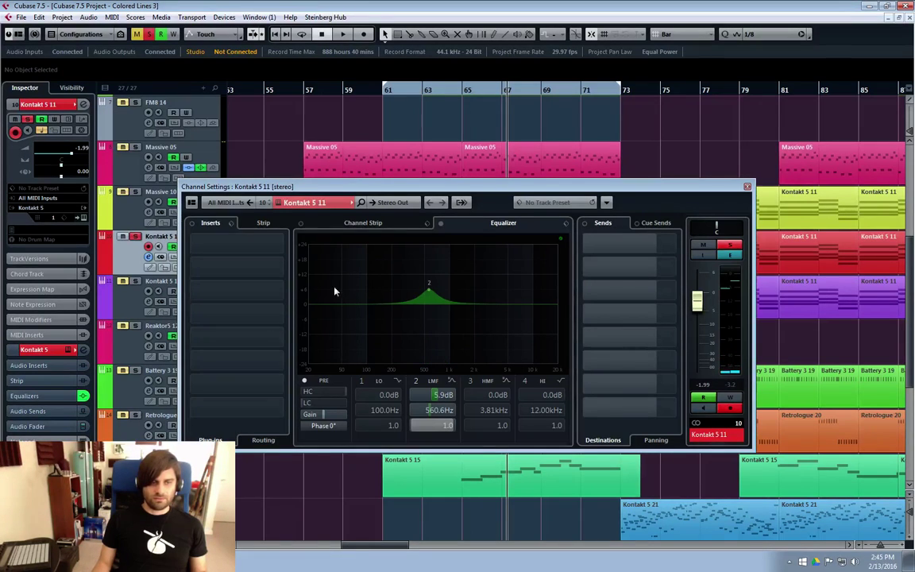
pyautogui.moveTo(335, 291)
pyautogui.mouseDown()
pyautogui.moveTo(327, 263)
pyautogui.moveTo(325, 296)
pyautogui.mouseUp()
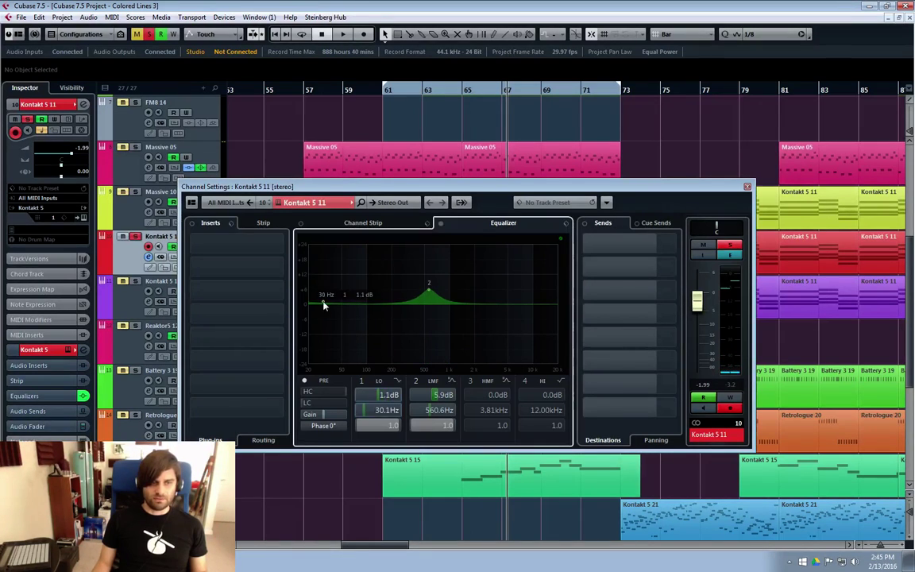
pyautogui.click(360, 382)
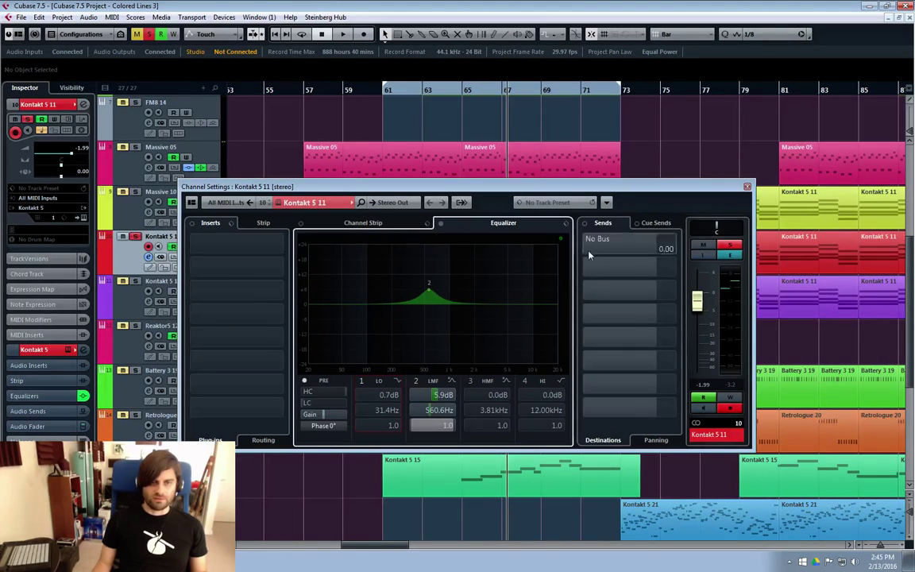
pyautogui.click(747, 186)
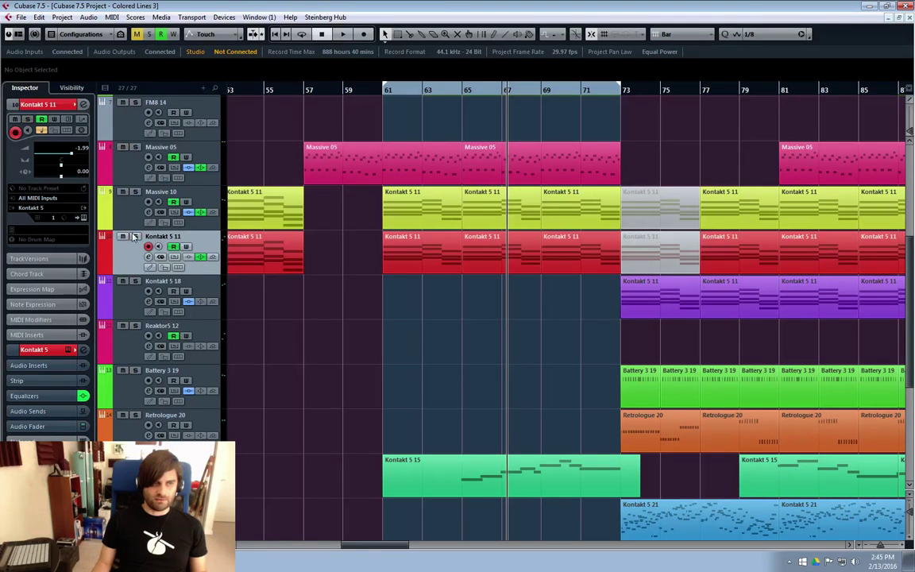
# Solo the Massive 10 track, move the playback position to bar 61, look at its channel EQ and close it.
pyautogui.click(132, 200)
pyautogui.click(378, 86)
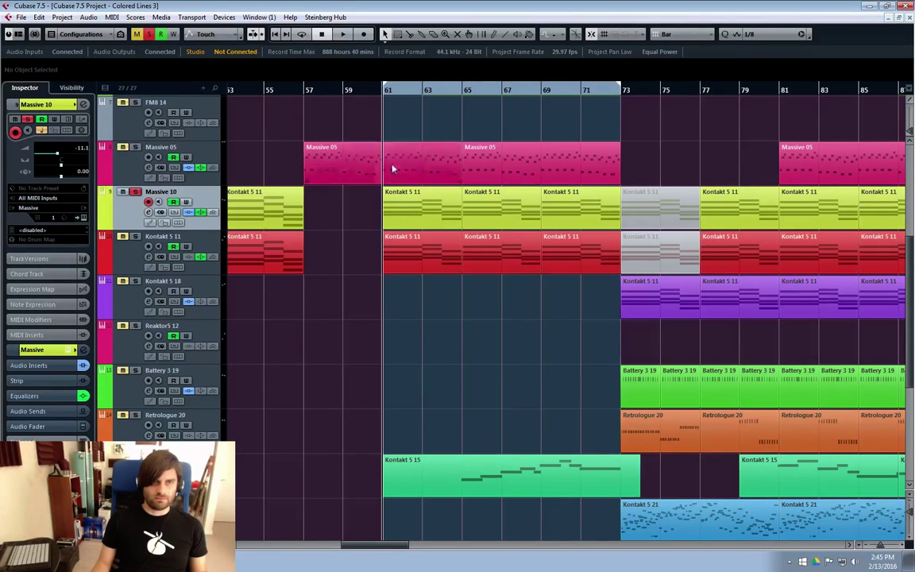
pyautogui.click(278, 221)
pyautogui.click(137, 201)
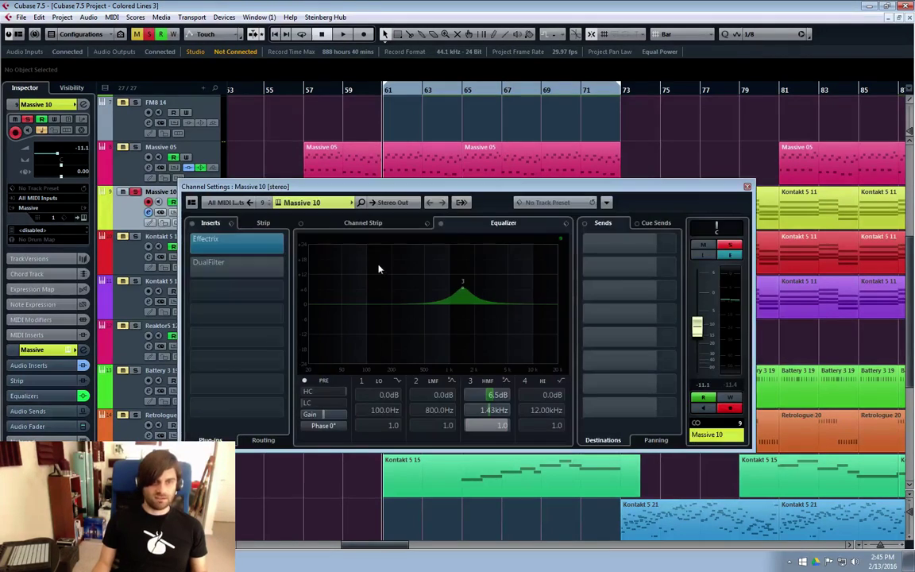
pyautogui.press('Escape')
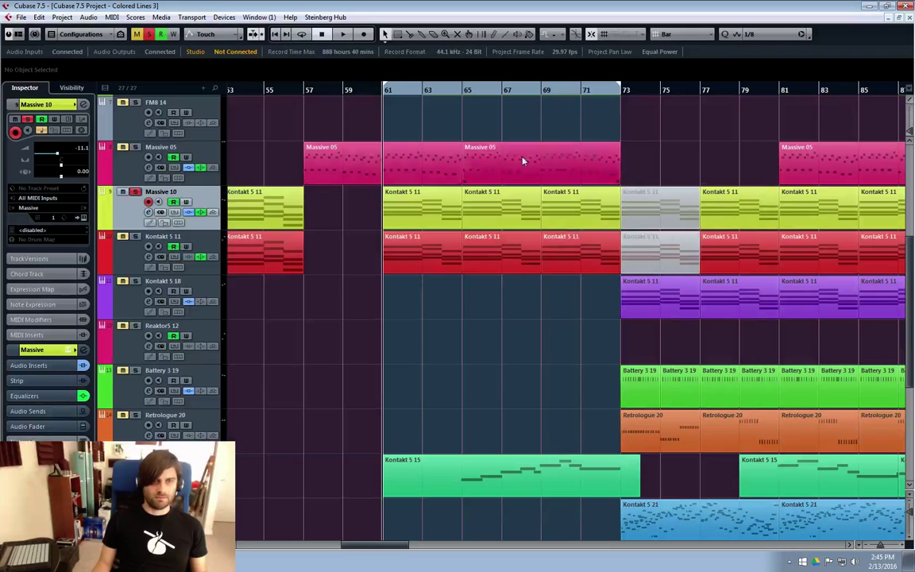
# Switch the solo from Massive 10 to Kontakt 5 11, play from bar 61 and open the Kontakt 5 11 channel settings.
pyautogui.click(134, 193)
pyautogui.click(135, 271)
pyautogui.click(135, 236)
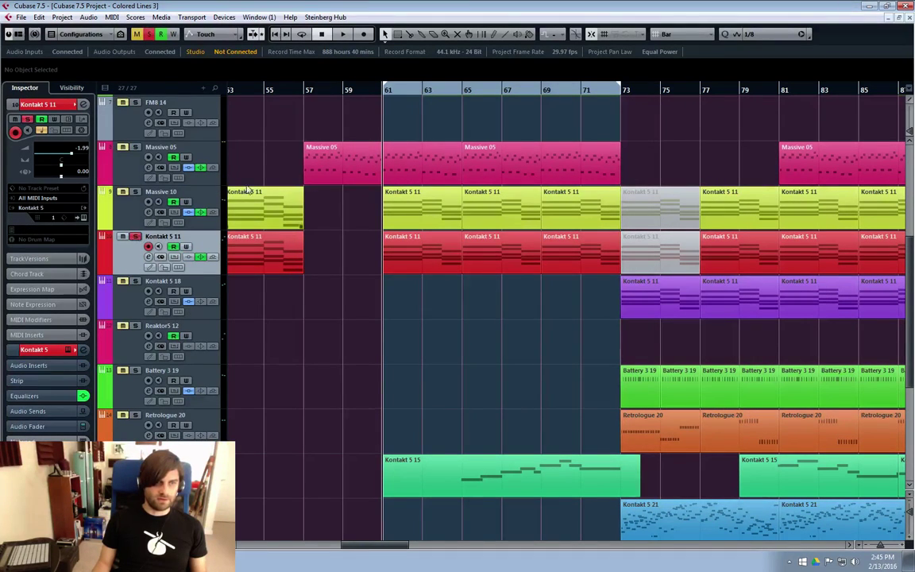
pyautogui.press('space')
pyautogui.press('e')
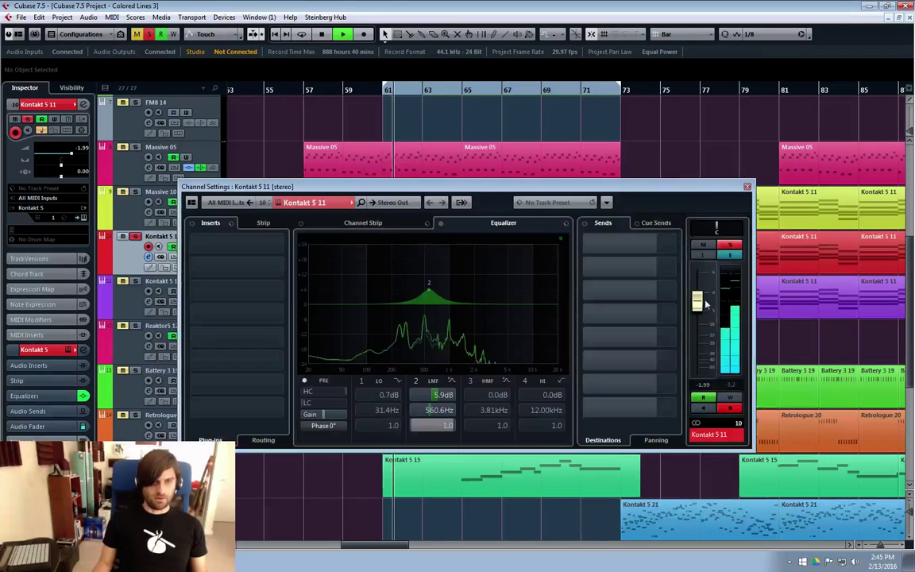
# Sweep a high-mid EQ cut on Kontakt 5 11 between about 760 Hz and 3.8 kHz, switch the band off and close the settings.
pyautogui.moveTo(477, 307)
pyautogui.mouseDown()
pyautogui.moveTo(493, 305)
pyautogui.moveTo(488, 276)
pyautogui.moveTo(505, 248)
pyautogui.moveTo(514, 251)
pyautogui.moveTo(488, 250)
pyautogui.moveTo(524, 248)
pyautogui.moveTo(340, 260)
pyautogui.moveTo(494, 311)
pyautogui.moveTo(488, 304)
pyautogui.mouseUp()
pyautogui.click(388, 89)
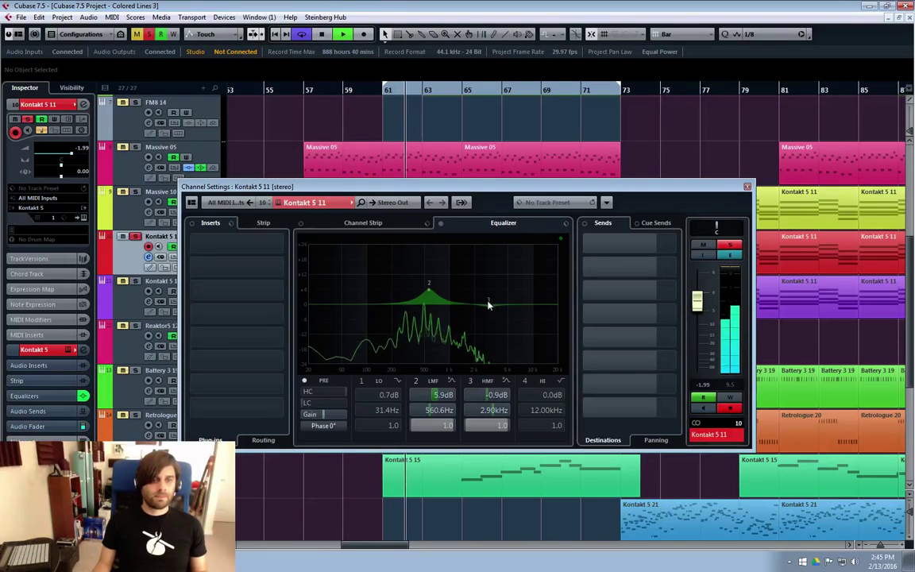
pyautogui.moveTo(488, 303); pyautogui.dragTo(433, 371)
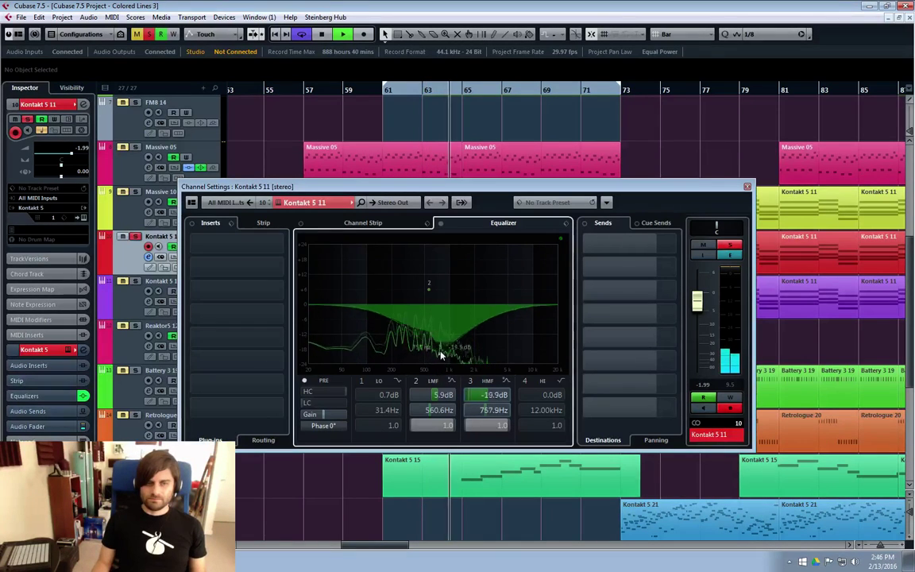
pyautogui.moveTo(434, 372); pyautogui.dragTo(497, 310)
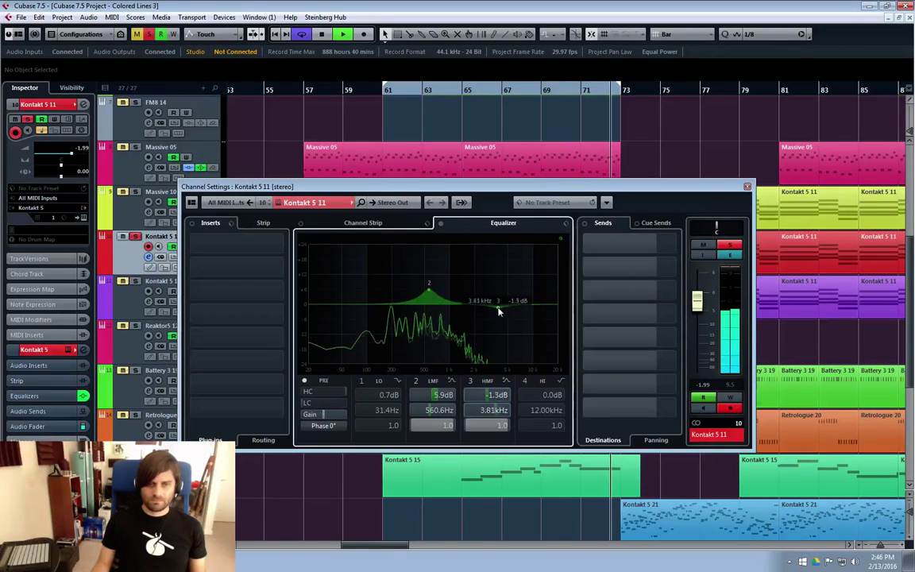
pyautogui.click(469, 382)
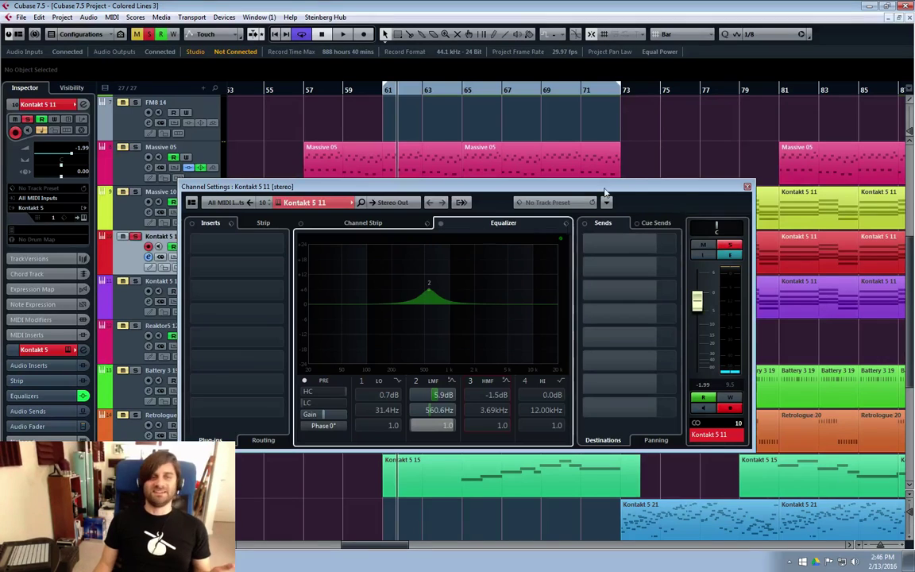
pyautogui.click(747, 187)
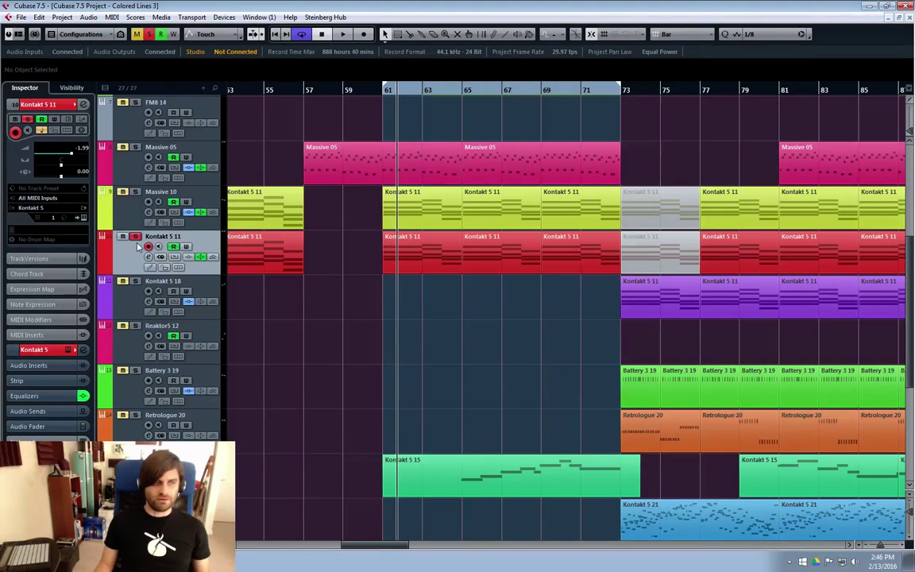
# Play the full mix from bar 61 with the Kontakt 5 11 solo cleared, and solo Massive 10 and Kontakt 5 11 together.
pyautogui.click(379, 93)
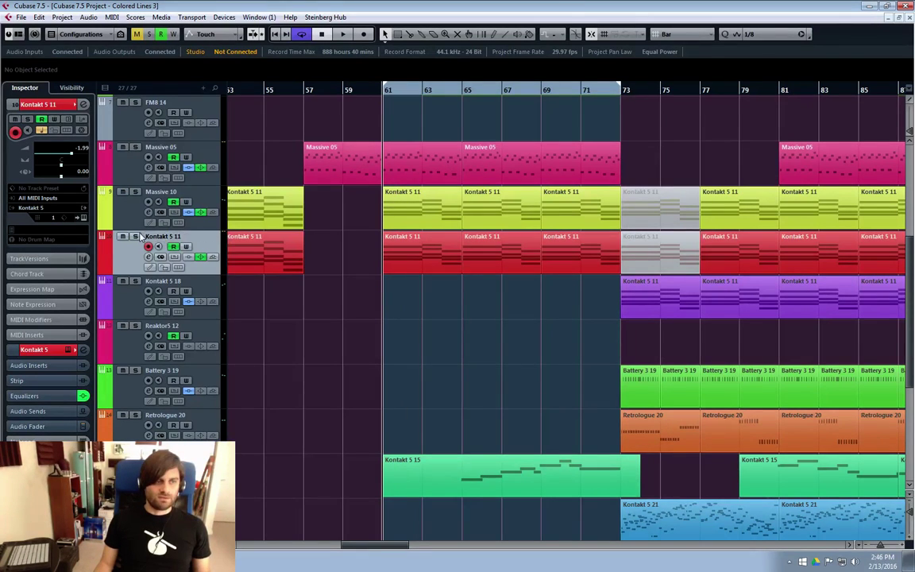
pyautogui.press('space')
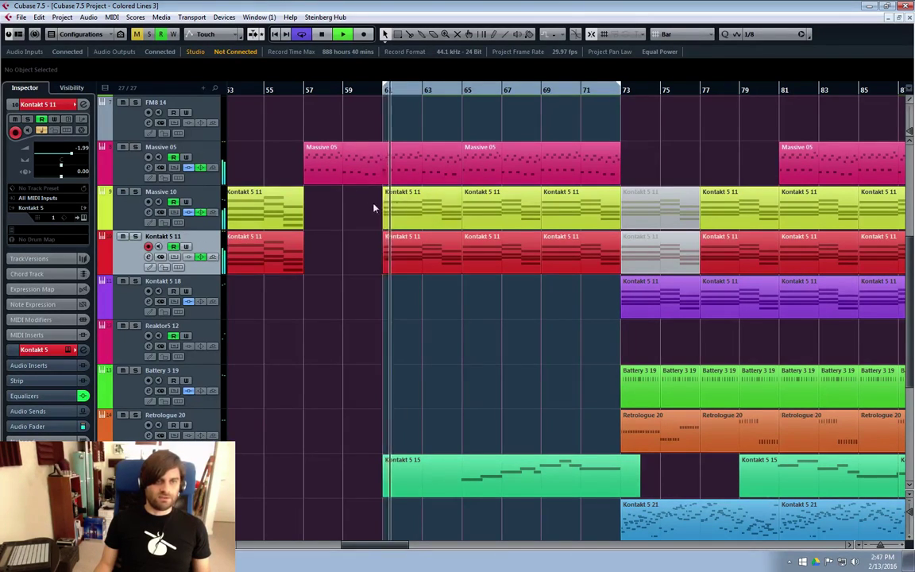
pyautogui.click(135, 191)
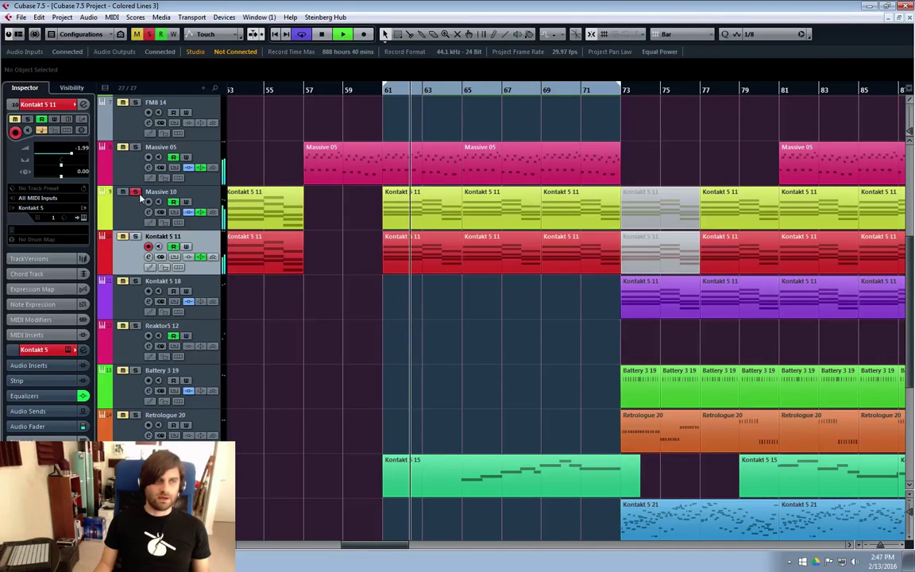
pyautogui.click(135, 236)
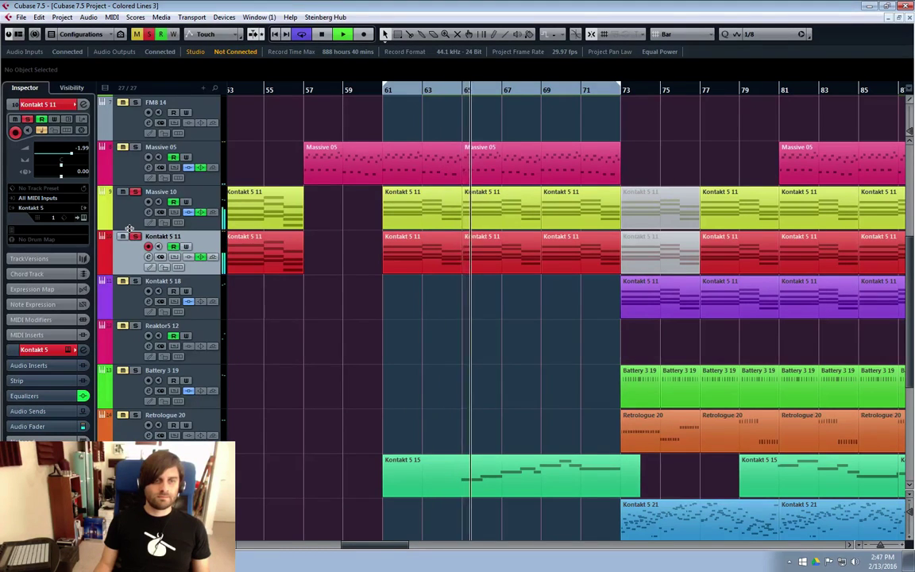
# Set Massive 10's high-mid EQ band to about 7.9 dB at 1.54 kHz and close its channel settings.
pyautogui.click(149, 212)
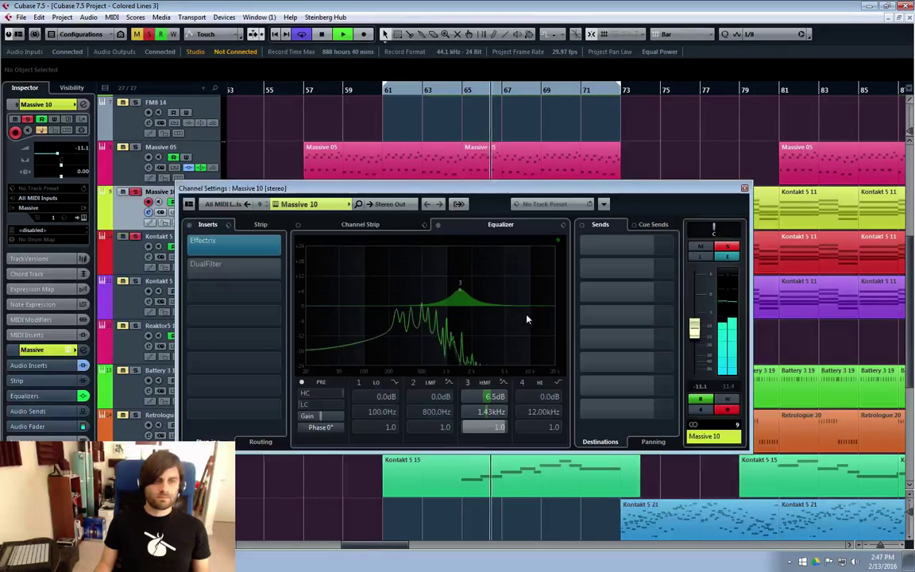
pyautogui.moveTo(459, 296)
pyautogui.mouseDown()
pyautogui.moveTo(514, 275)
pyautogui.moveTo(404, 284)
pyautogui.moveTo(302, 247)
pyautogui.moveTo(439, 284)
pyautogui.moveTo(492, 281)
pyautogui.moveTo(509, 254)
pyautogui.moveTo(497, 291)
pyautogui.moveTo(469, 285)
pyautogui.mouseUp()
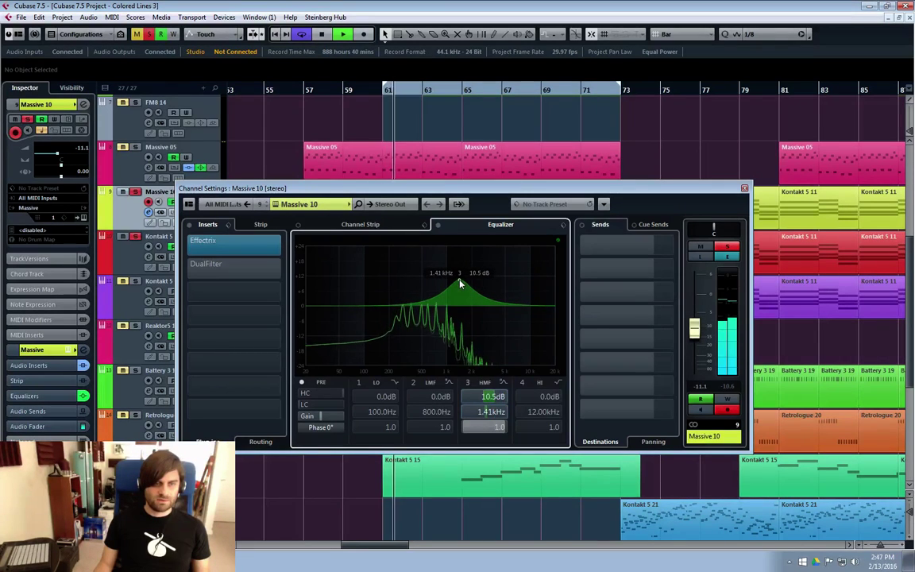
pyautogui.moveTo(466, 284); pyautogui.dragTo(460, 291)
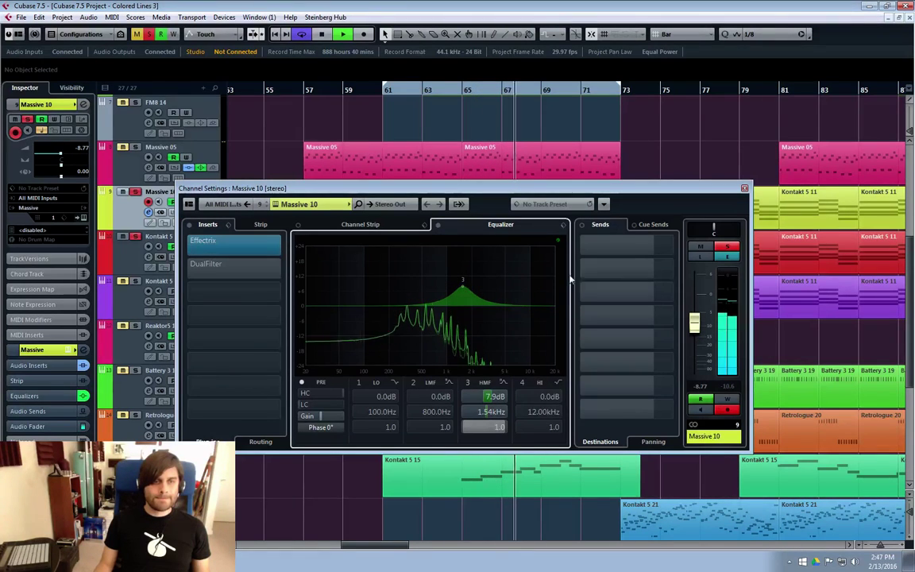
pyautogui.click(745, 188)
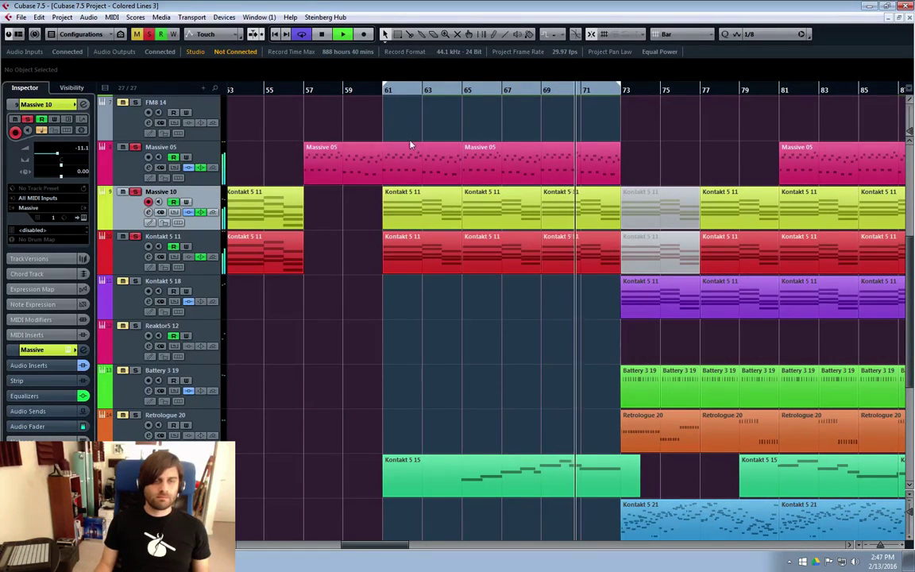
# Add the Massive 05 track to the solo and open its channel settings to examine the EQ.
pyautogui.click(149, 177)
pyautogui.click(147, 166)
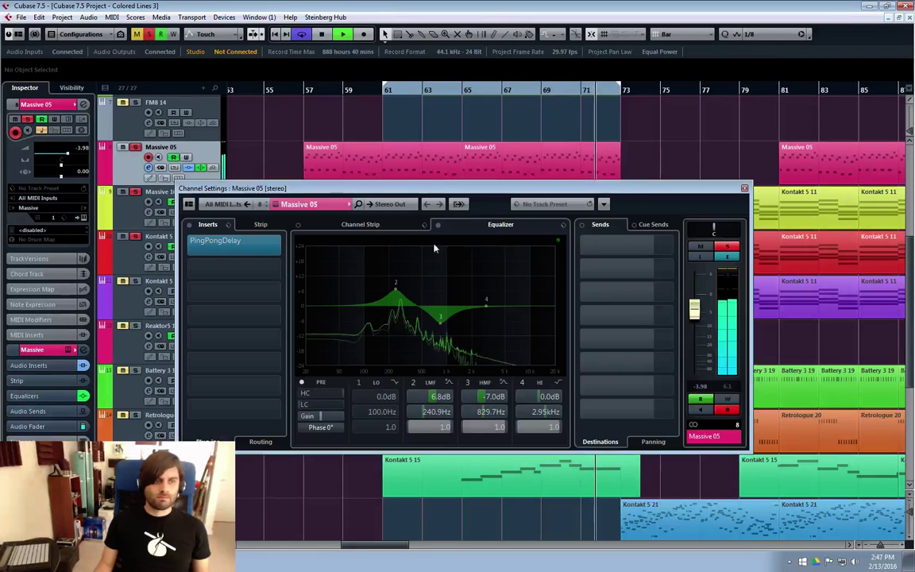
# Boost Massive 05's second EQ band to 10.3 dB at 186.4 Hz, close its channel settings, and play the full mix from bar 61.
pyautogui.moveTo(396, 294)
pyautogui.mouseDown()
pyautogui.moveTo(374, 282)
pyautogui.moveTo(388, 284)
pyautogui.mouseUp()
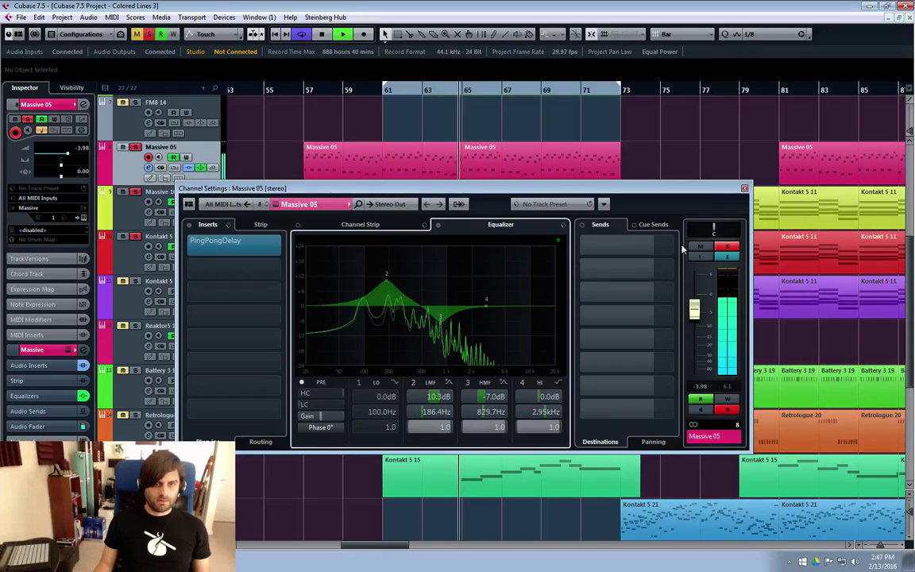
pyautogui.click(745, 190)
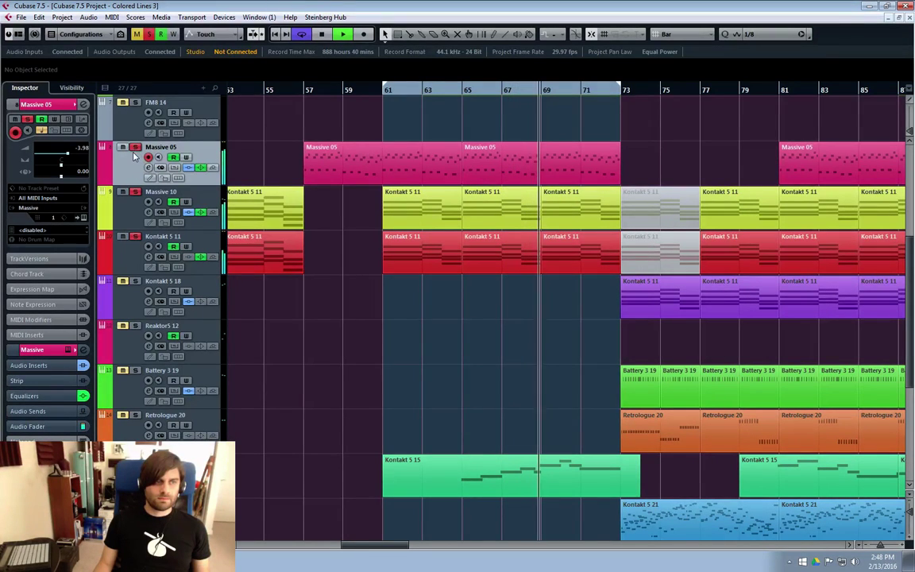
pyautogui.click(318, 90)
pyautogui.press('space')
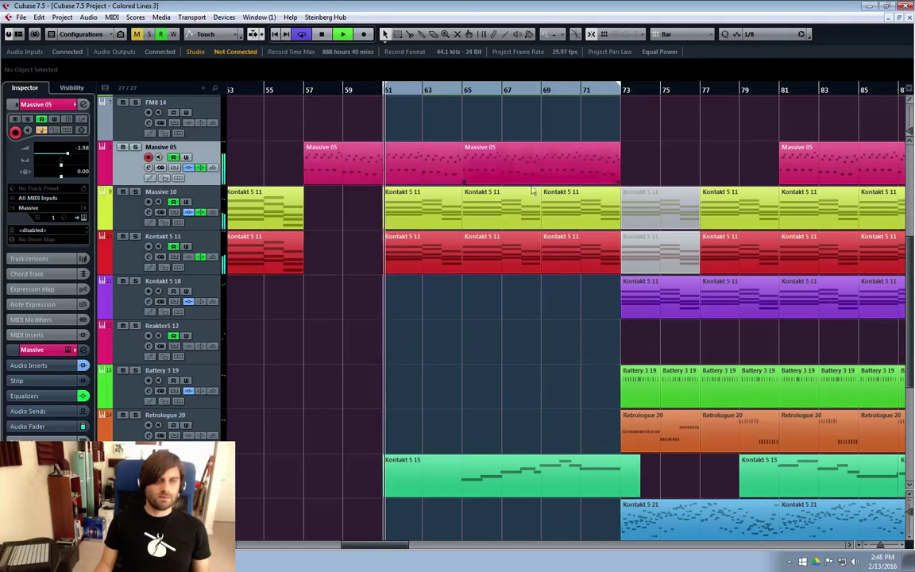
# Solo the Massive 09 and Massive 05 tracks, listen to them together, and stop playback.
pyautogui.scroll(6, 536, 212)
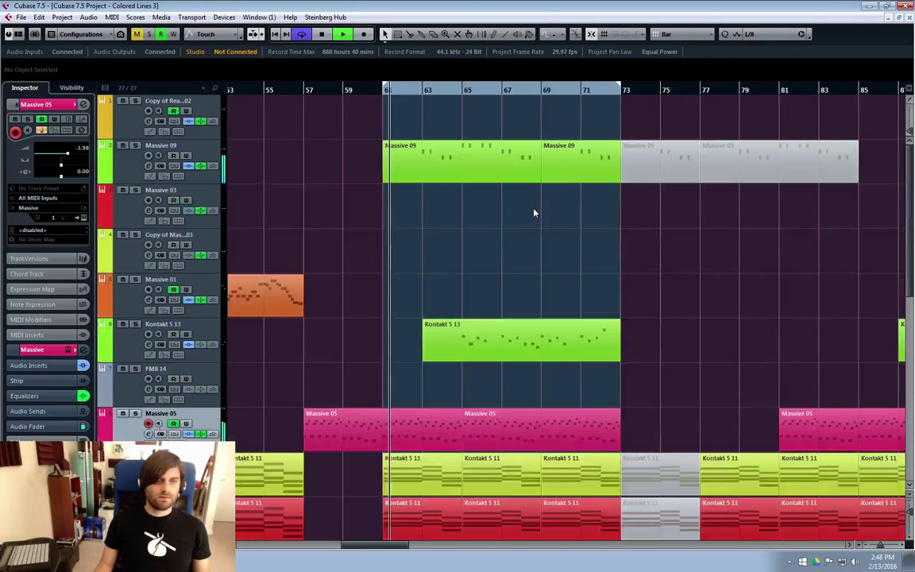
pyautogui.click(111, 155)
pyautogui.click(135, 146)
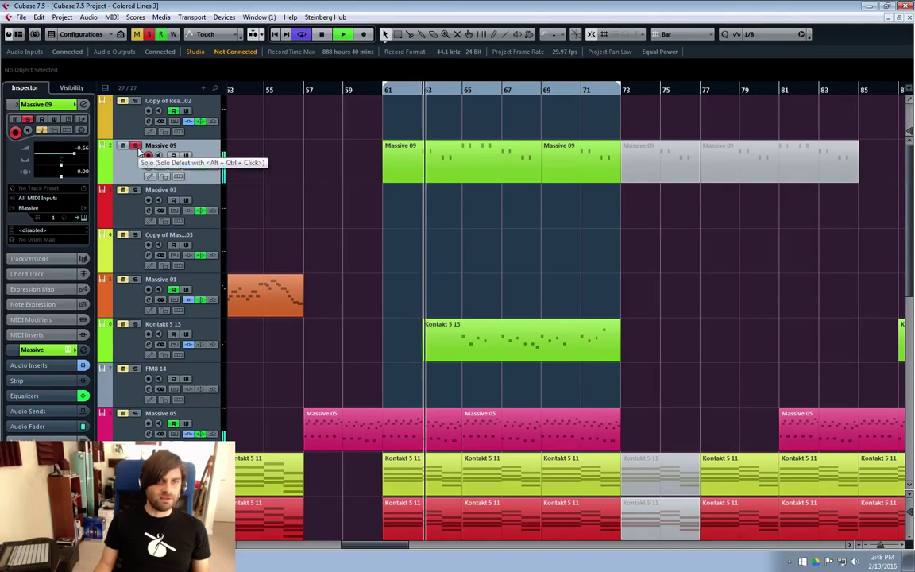
pyautogui.click(137, 421)
pyautogui.click(135, 414)
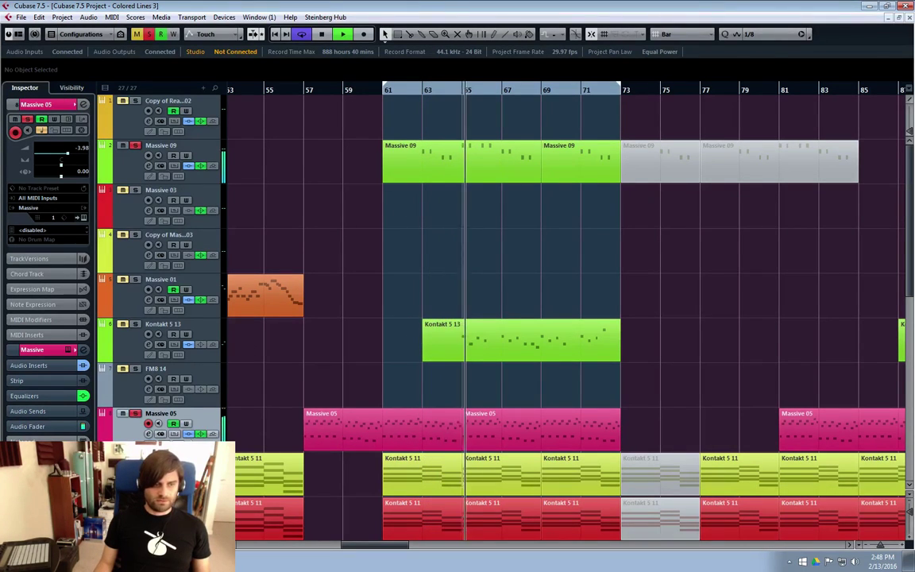
pyautogui.press('space')
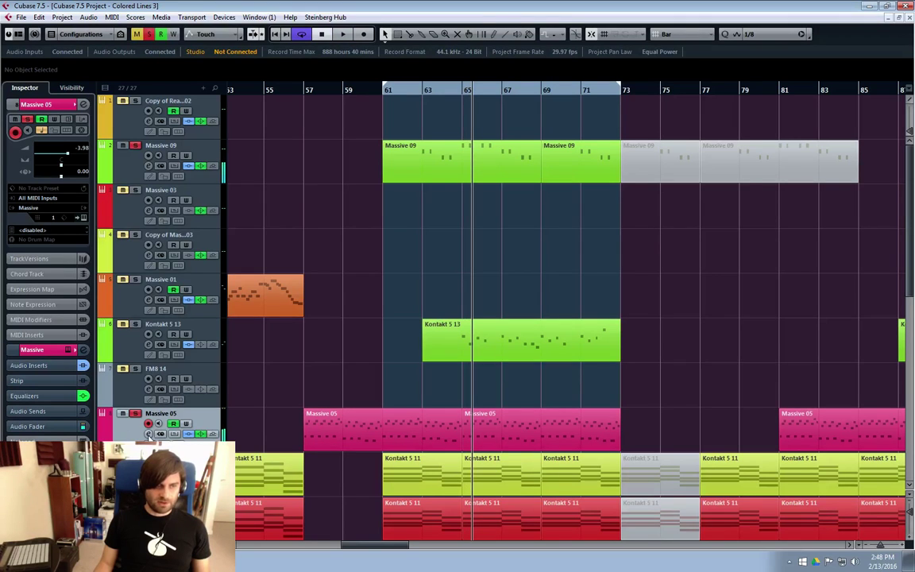
# Take Massive 09 out of solo to hear Massive 05 alone, and solo Massive 09 again for comparison.
pyautogui.click(148, 435)
pyautogui.press('Escape')
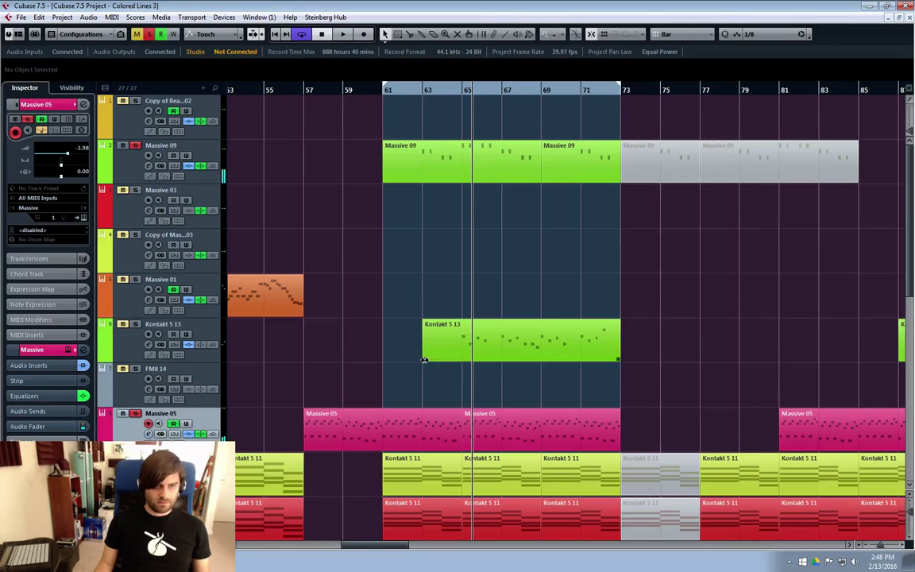
pyautogui.click(136, 147)
pyautogui.press('space')
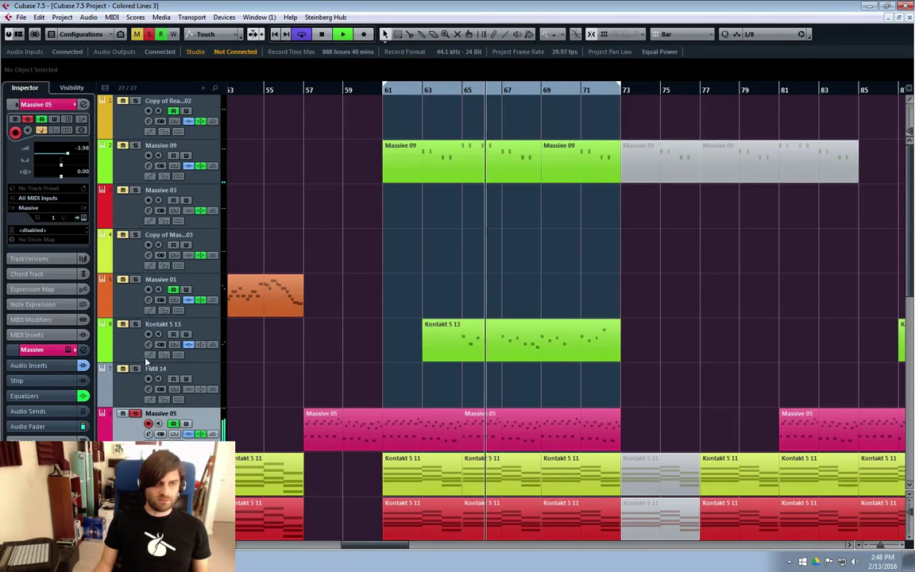
pyautogui.click(135, 145)
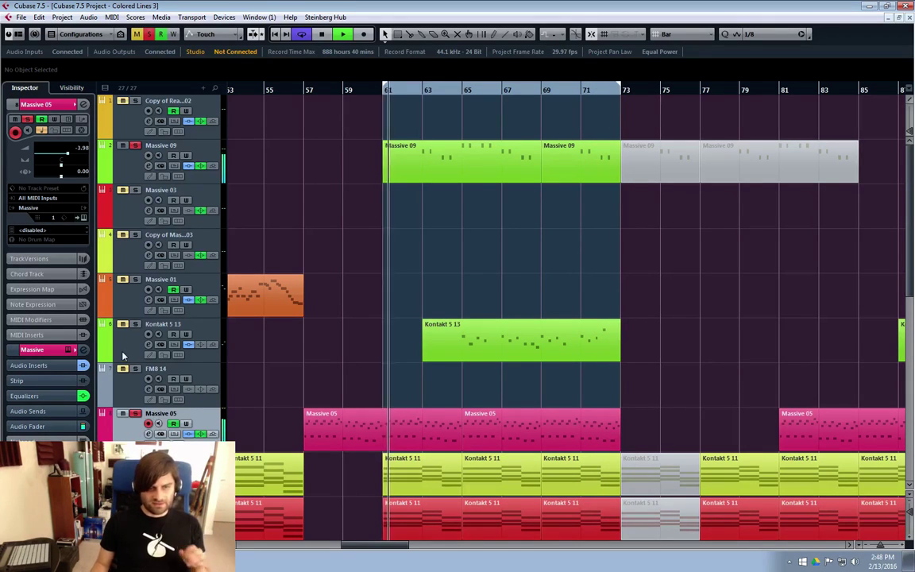
# Set Massive 05's second EQ band to 8.5 dB at 230.2 Hz, close its channel settings, and unsolo the track.
pyautogui.click(147, 413)
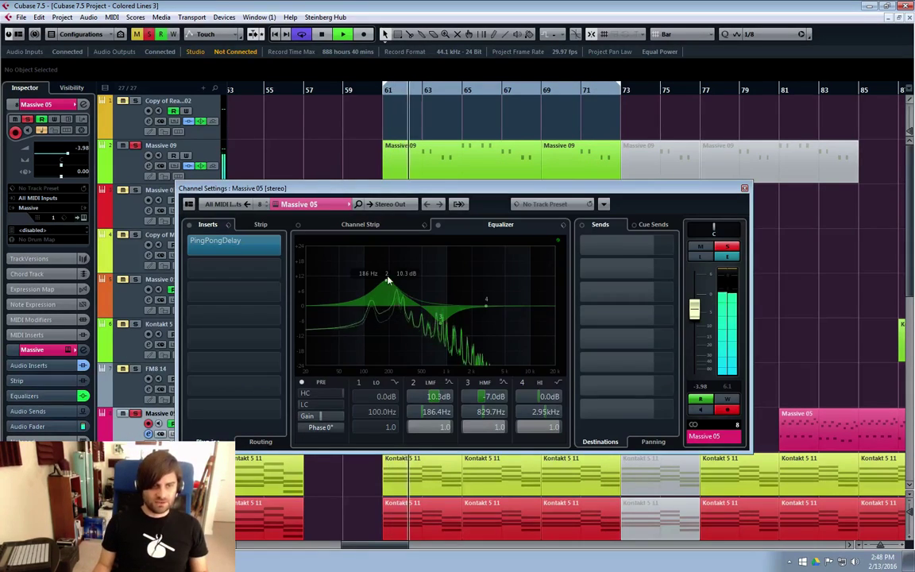
pyautogui.moveTo(386, 283)
pyautogui.mouseDown()
pyautogui.moveTo(391, 297)
pyautogui.moveTo(395, 291)
pyautogui.mouseUp()
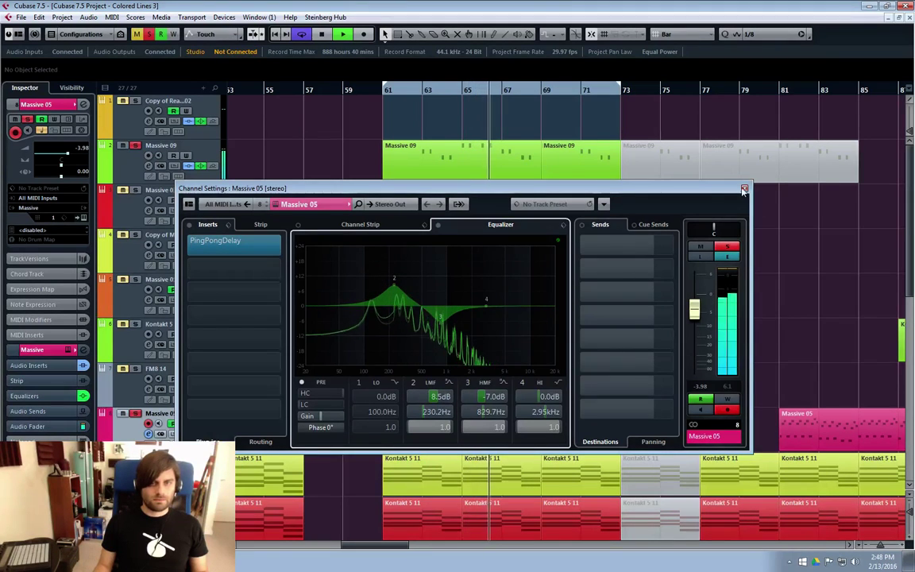
pyautogui.press('Escape')
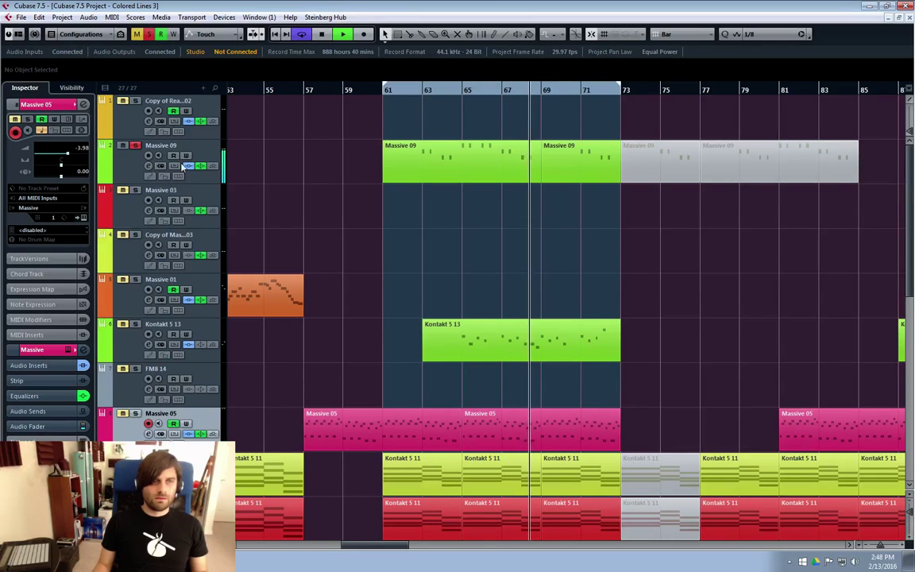
# Open Massive 09's channel settings and move its third EQ band to 105.1 Hz at 0.0 dB.
pyautogui.click(146, 173)
pyautogui.press('e')
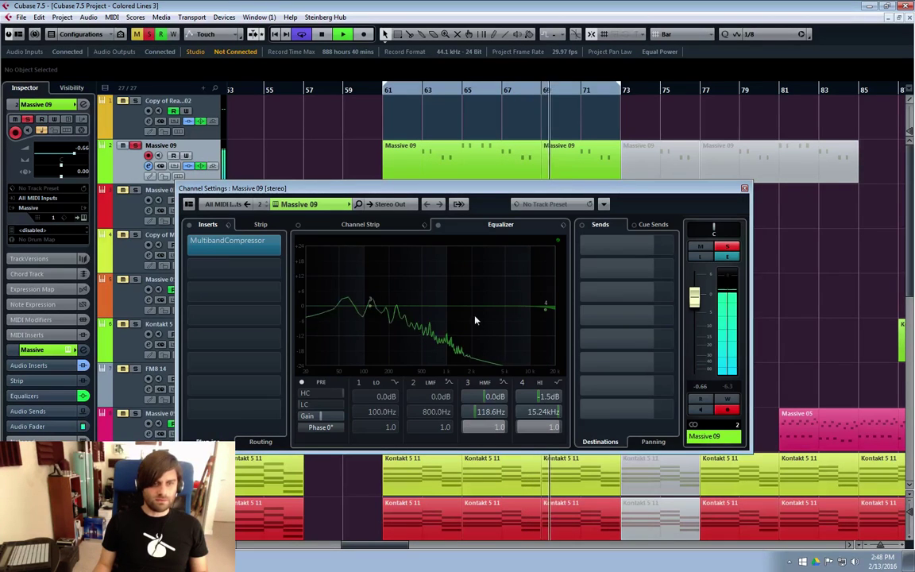
pyautogui.moveTo(372, 305)
pyautogui.mouseDown()
pyautogui.moveTo(370, 282)
pyautogui.moveTo(367, 310)
pyautogui.mouseUp()
# Compare Massive 09 with its MultibandCompressor bypassed, both soloed and in the full mix, and re-enable the compressor.
pyautogui.click(237, 241)
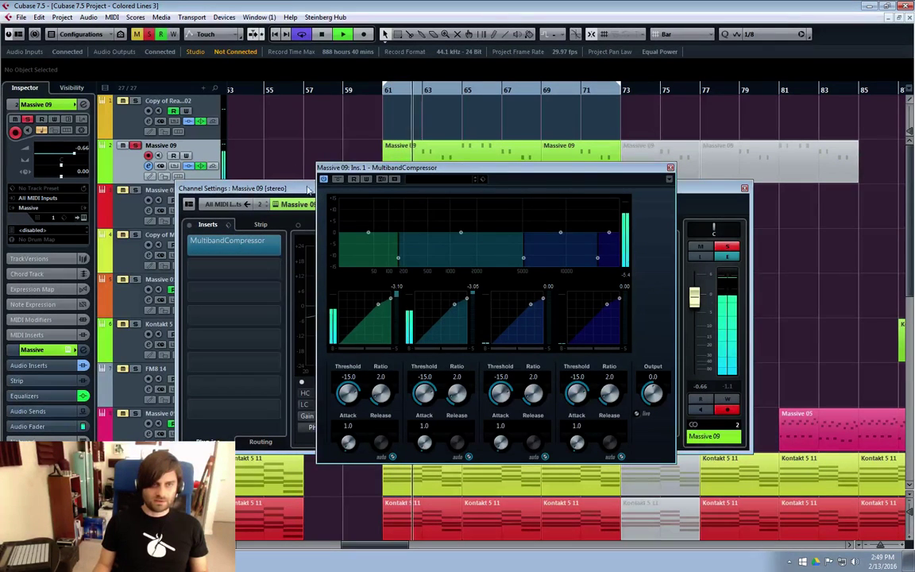
pyautogui.click(338, 180)
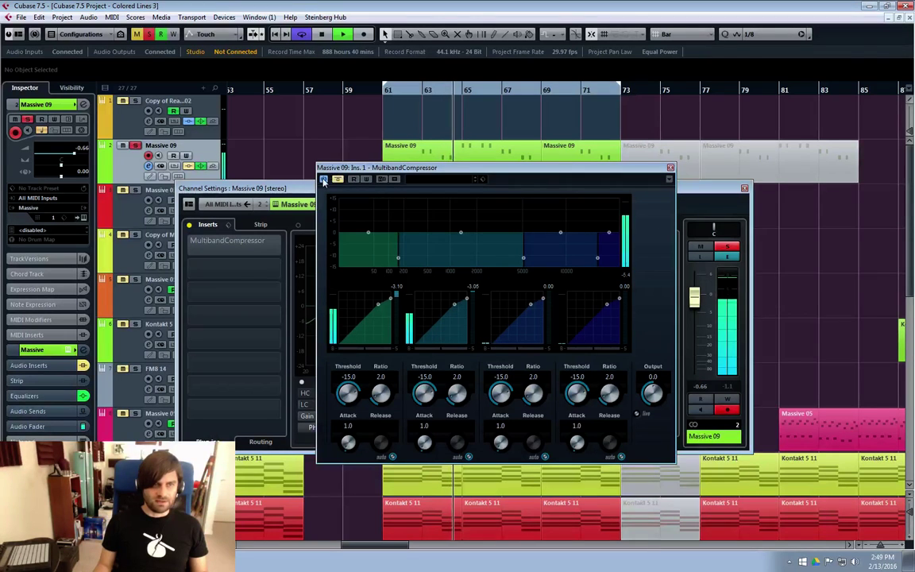
pyautogui.click(670, 167)
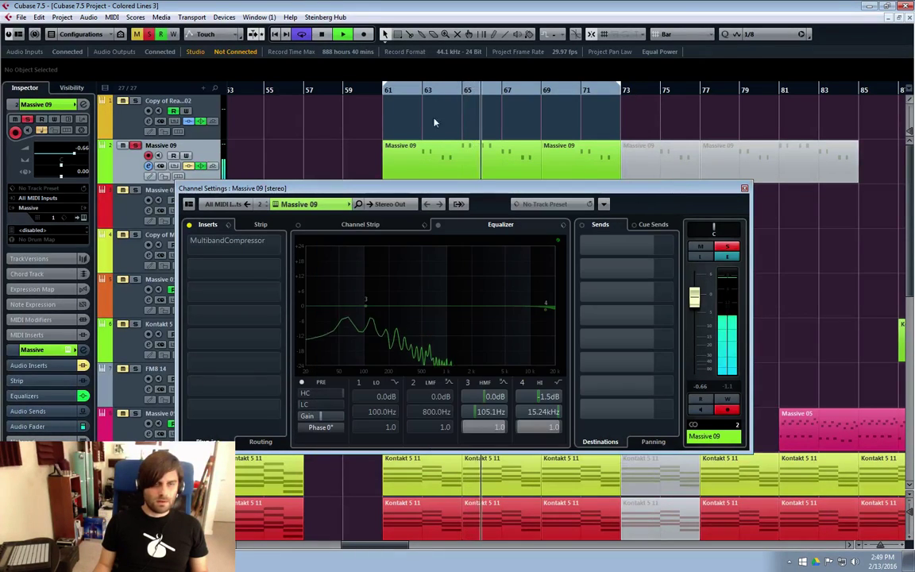
pyautogui.click(136, 146)
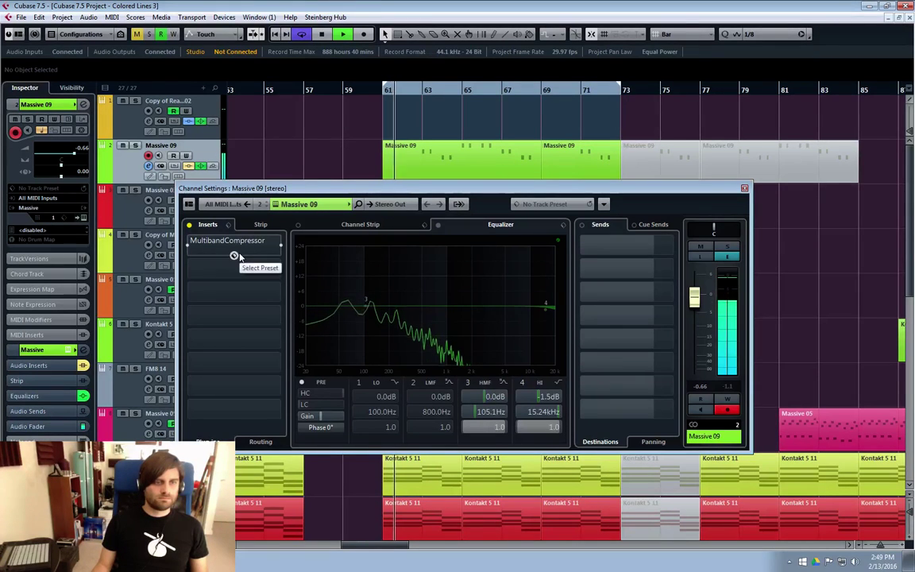
pyautogui.click(191, 241)
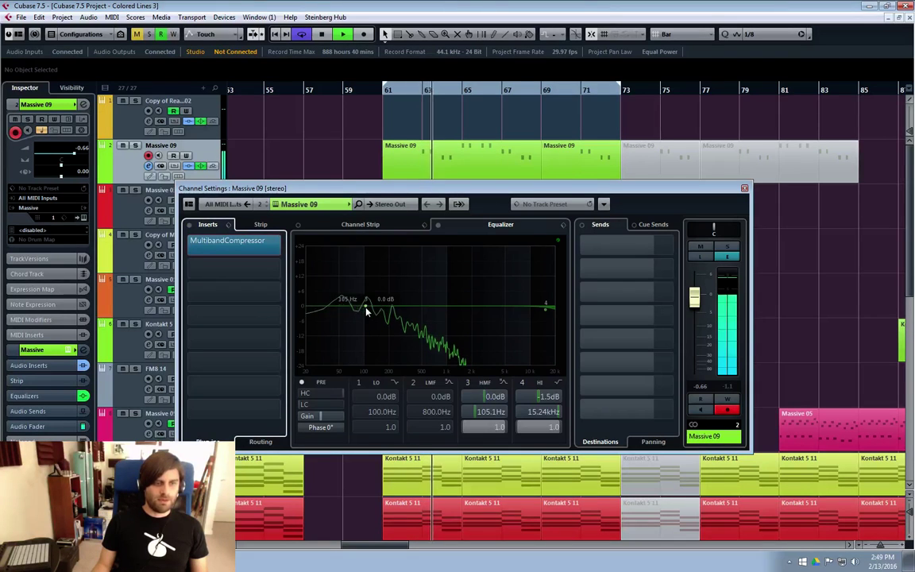
# Move Massive 09's third EQ band to 43.8 Hz at 0.2 dB, switch off its active EQ bands, and close the channel settings.
pyautogui.moveTo(367, 311); pyautogui.dragTo(334, 307)
pyautogui.press('s')
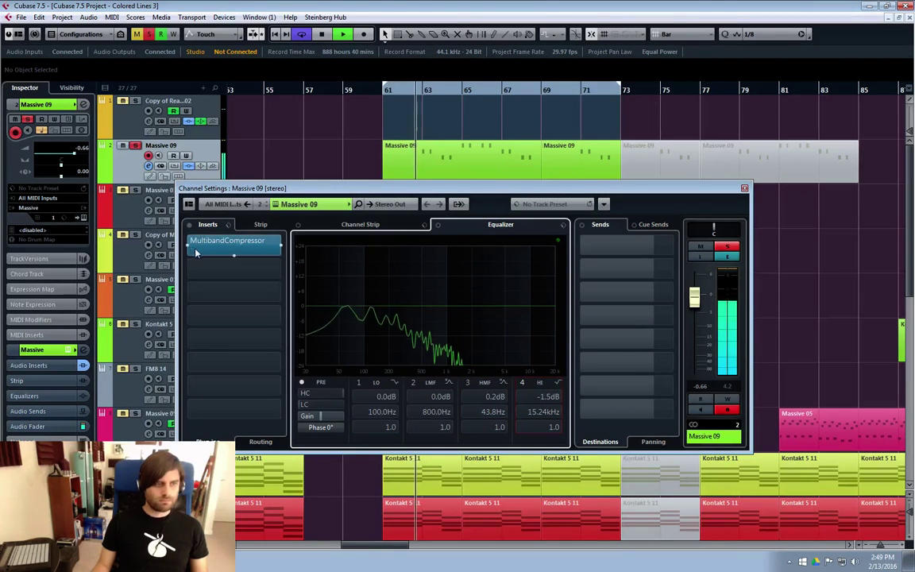
pyautogui.press('s')
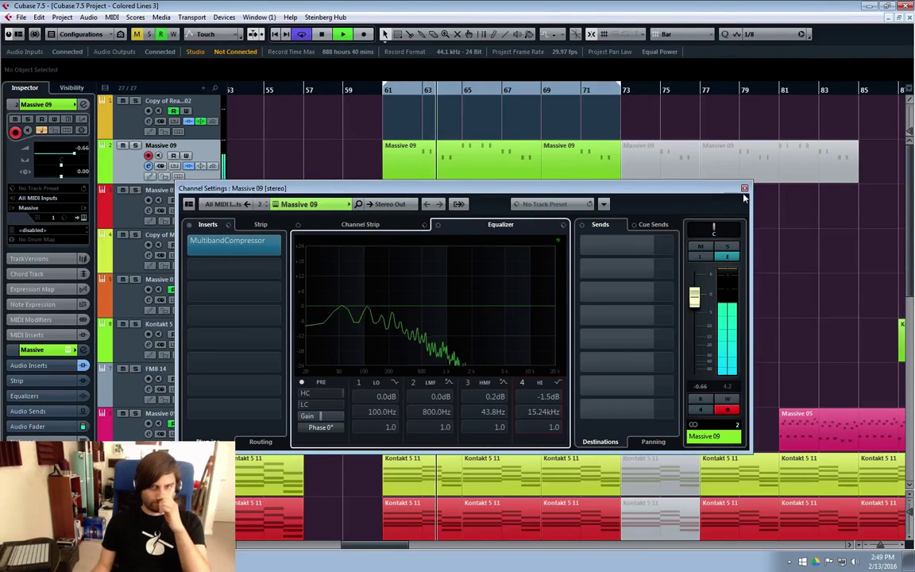
pyautogui.press('e')
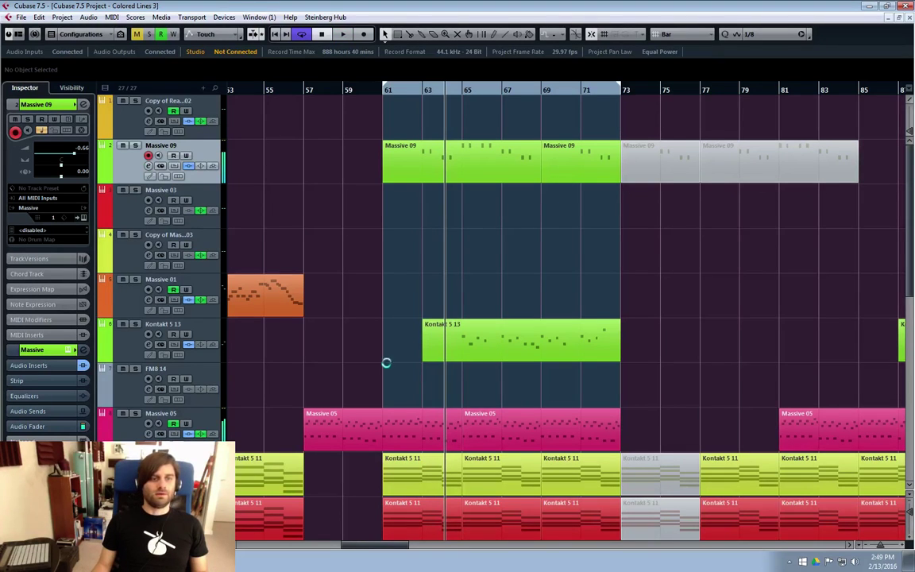
# Raise the Kontakt 5 13 track's volume fader to 3.56 dB and close its channel settings.
pyautogui.click(132, 346)
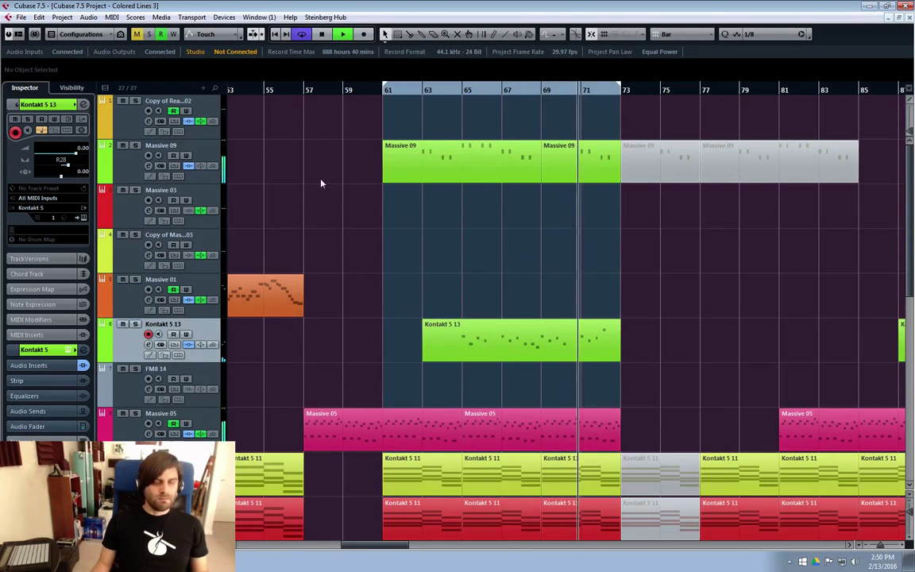
pyautogui.press('e')
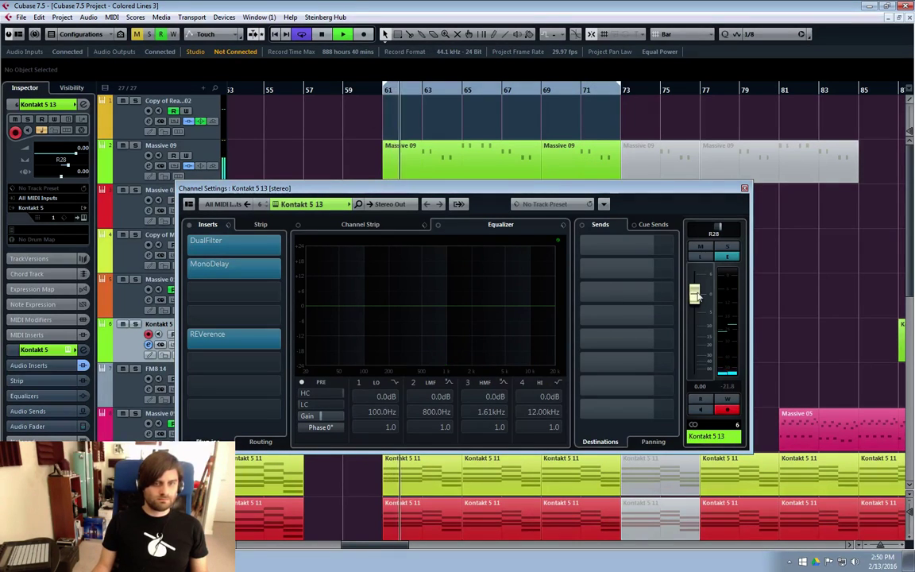
pyautogui.moveTo(696, 296); pyautogui.dragTo(697, 291)
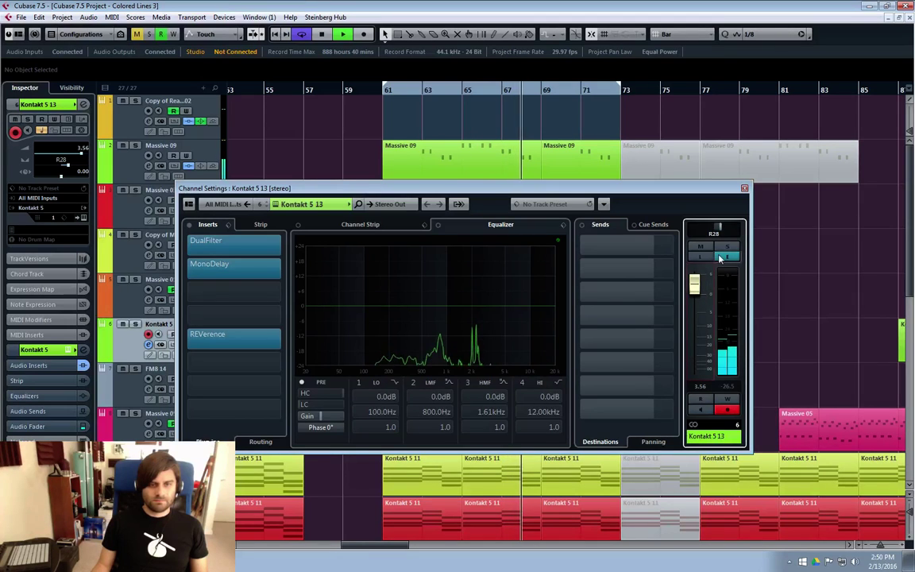
pyautogui.click(745, 188)
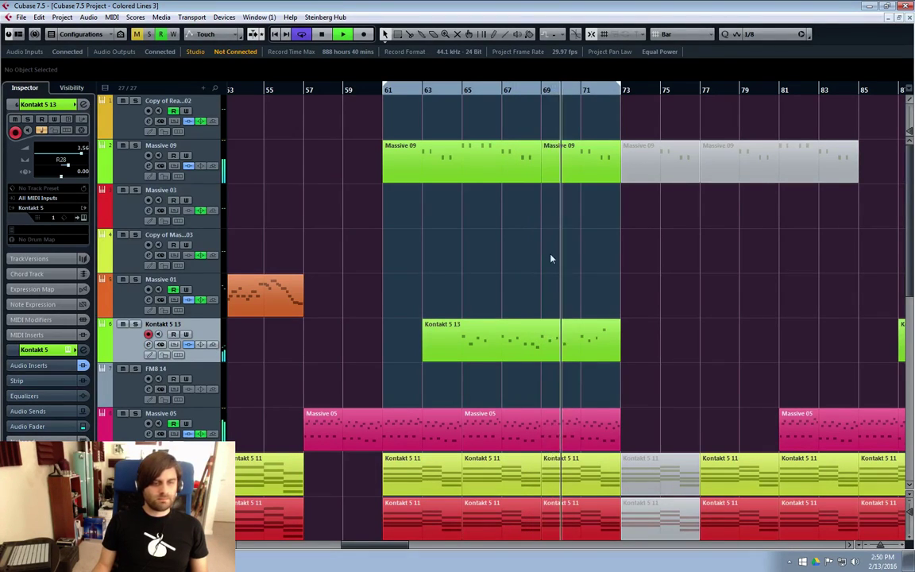
# Examine the notes of the Kontakt 5 13 part in the Key Editor and return to the project.
pyautogui.doubleClick(455, 352)
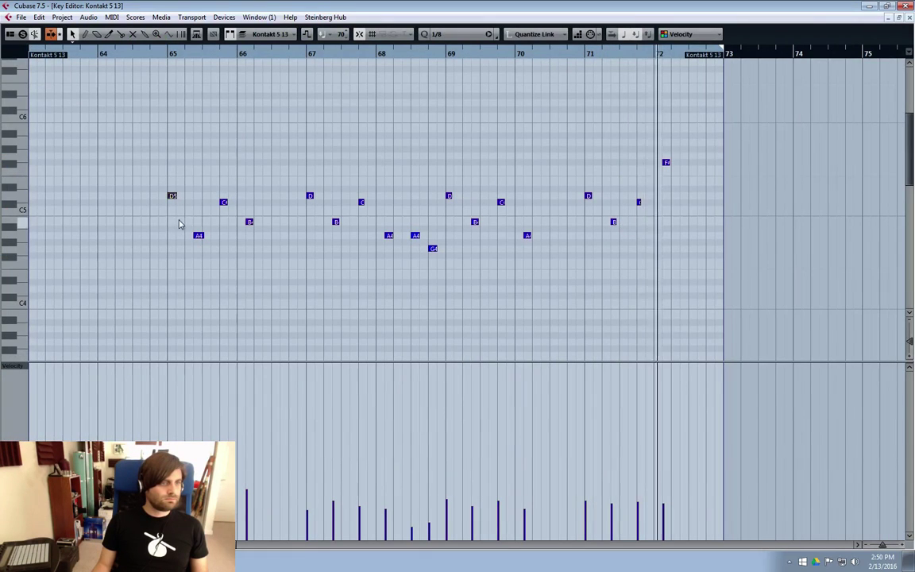
pyautogui.click(906, 17)
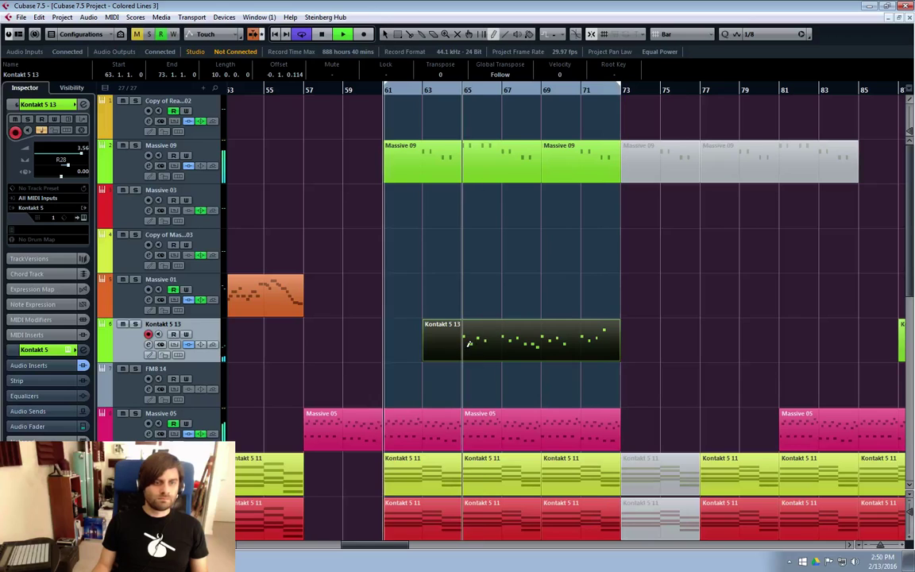
pyautogui.click(477, 287)
# Split the Kontakt 5 13 part at bar 65 and delete the empty section in bars 63–65.
pyautogui.press('8')
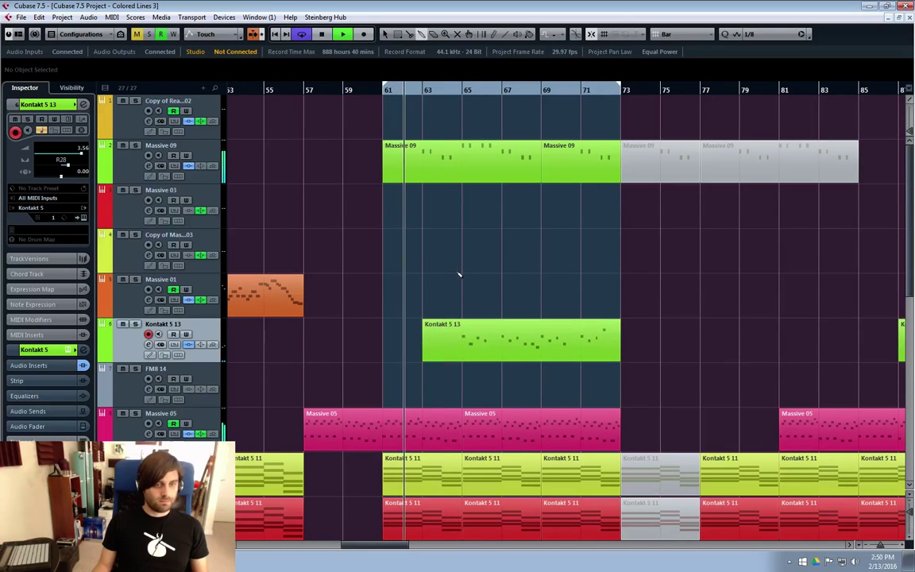
pyautogui.press('1')
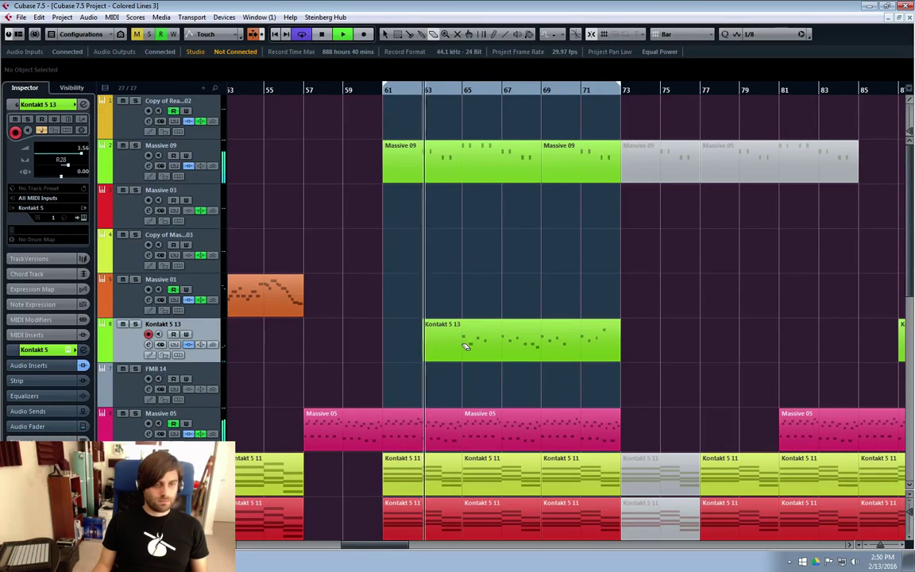
pyautogui.keyDown('alt'); pyautogui.click(464, 348); pyautogui.keyUp('alt')
pyautogui.click(454, 354)
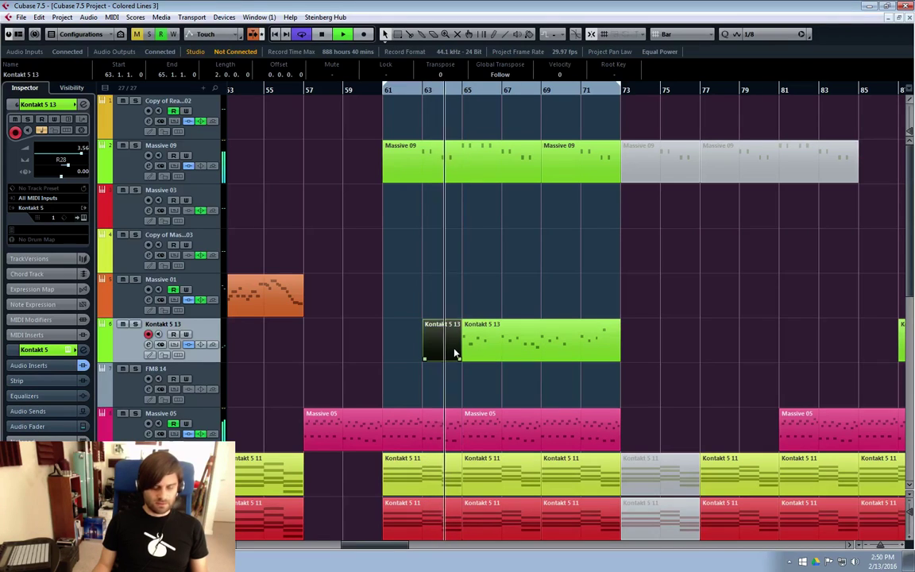
pyautogui.press('Delete')
# Select the remaining Kontakt 5 13 part starting at bar 65 and rename its track Celesta.
pyautogui.click(482, 327)
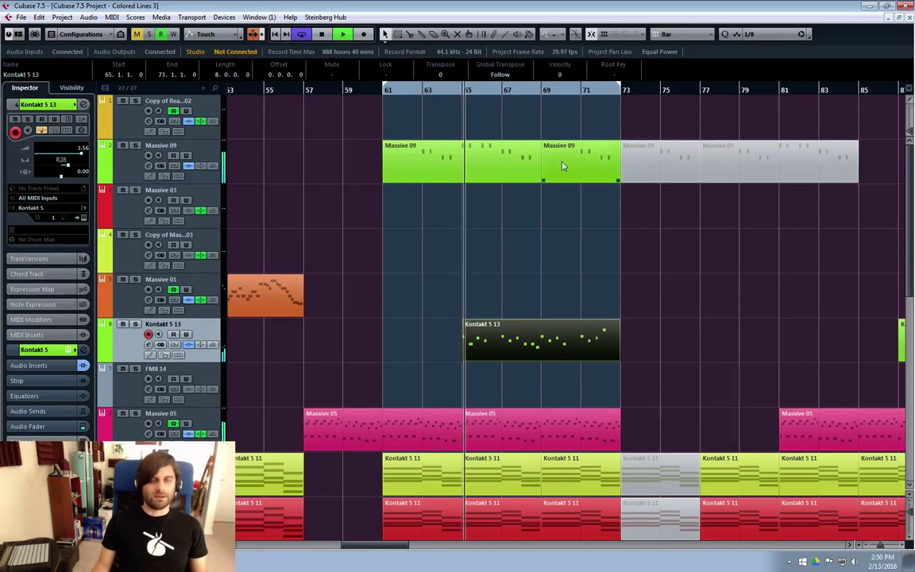
pyautogui.click(570, 332)
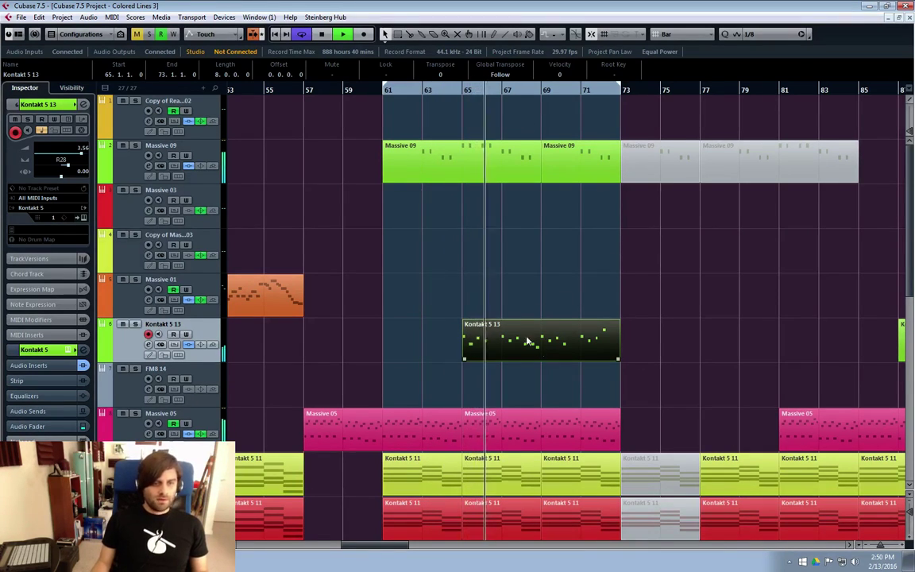
pyautogui.click(447, 192)
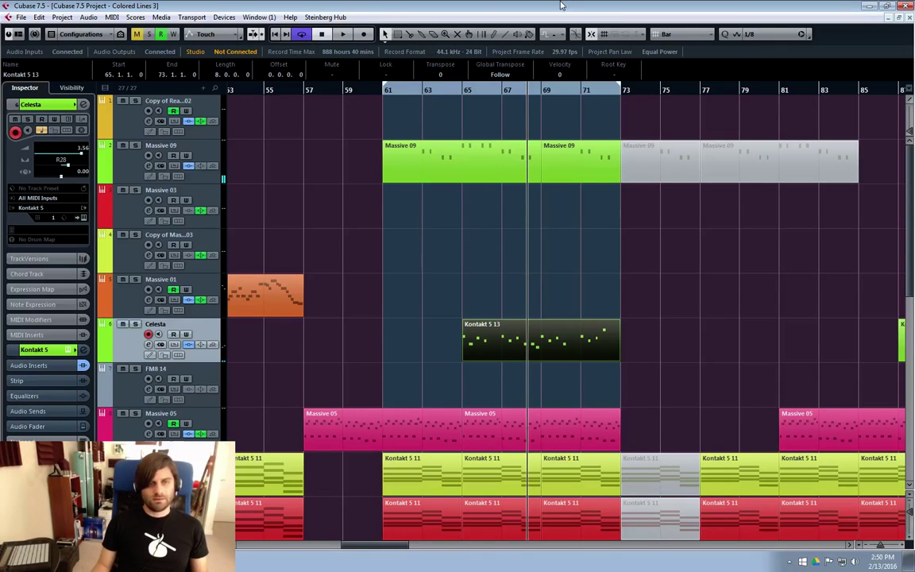
# Duplicate the eight-bar part on the Celesta track and move the copy to start at bar 81.
pyautogui.hotkey('ctrl', 'd')
pyautogui.moveTo(632, 342); pyautogui.dragTo(797, 360)
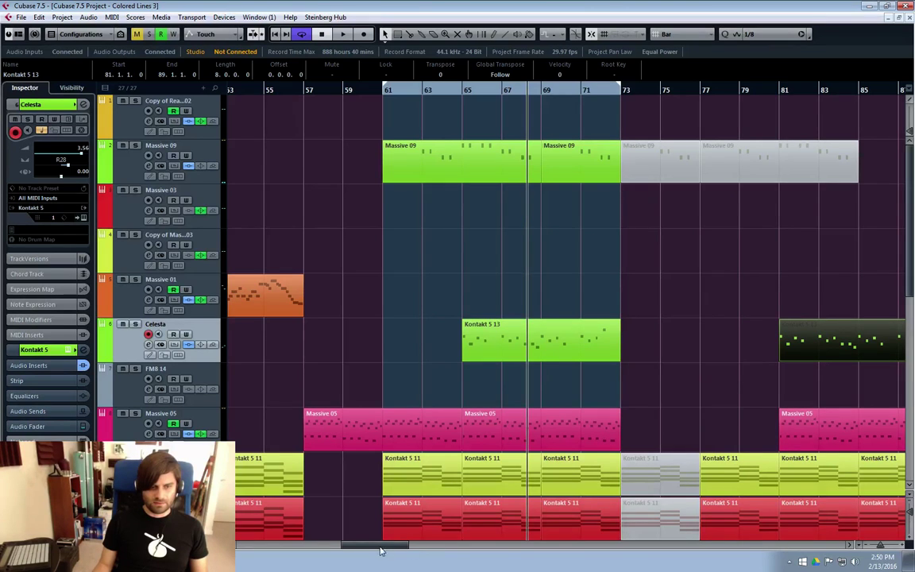
# Move the copied Kontakt 5 13 part on the Celesta track to bar 79, and delete that copy.
pyautogui.moveTo(379, 550); pyautogui.dragTo(412, 550)
pyautogui.moveTo(568, 341); pyautogui.dragTo(478, 337)
pyautogui.click(680, 333)
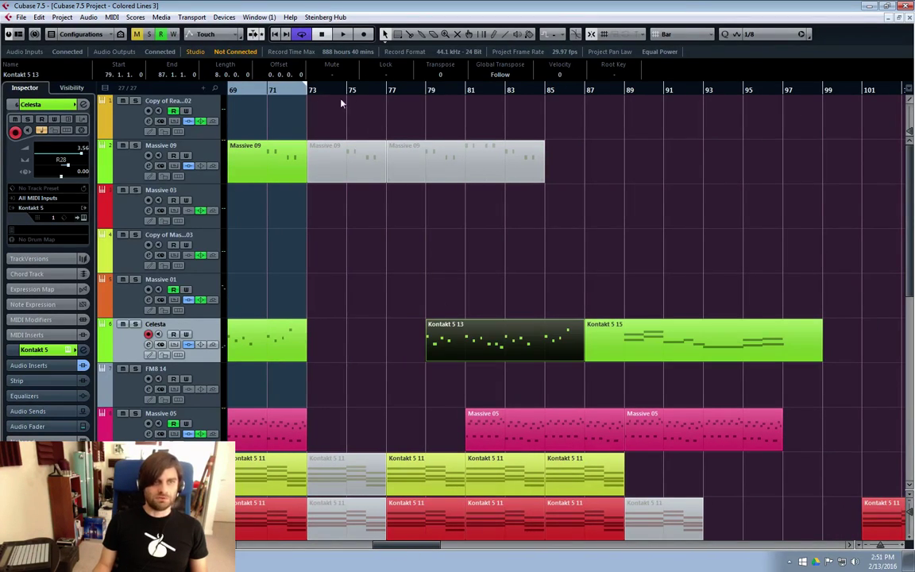
pyautogui.click(342, 103)
pyautogui.click(486, 340)
pyautogui.press('Delete')
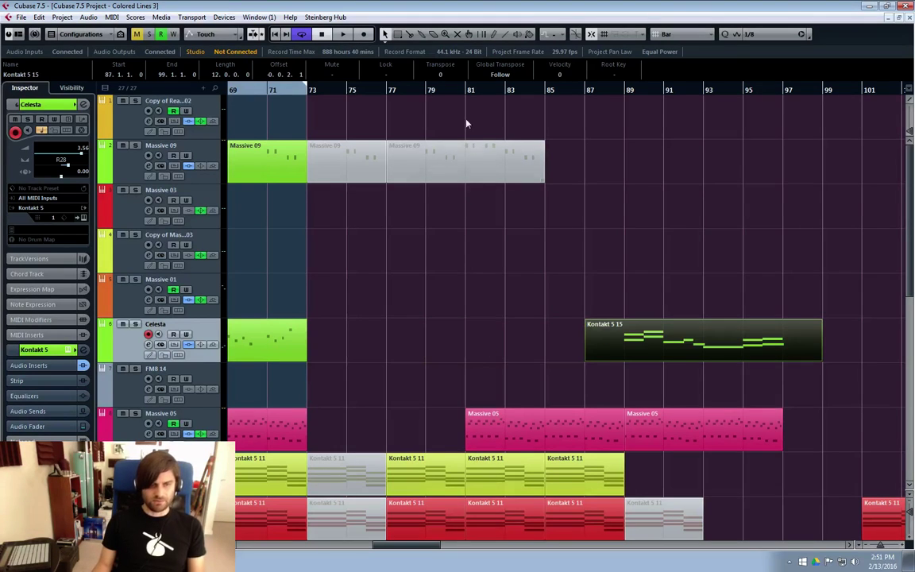
# Play back the Kontakt 5 15 part, show the Celesta track's volume automation and enable automation reading.
pyautogui.press('space')
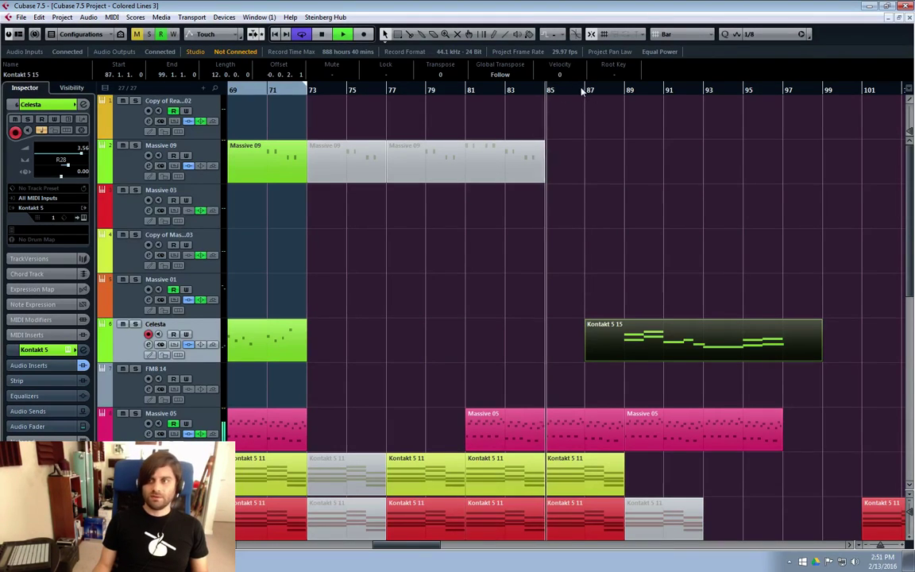
pyautogui.click(648, 153)
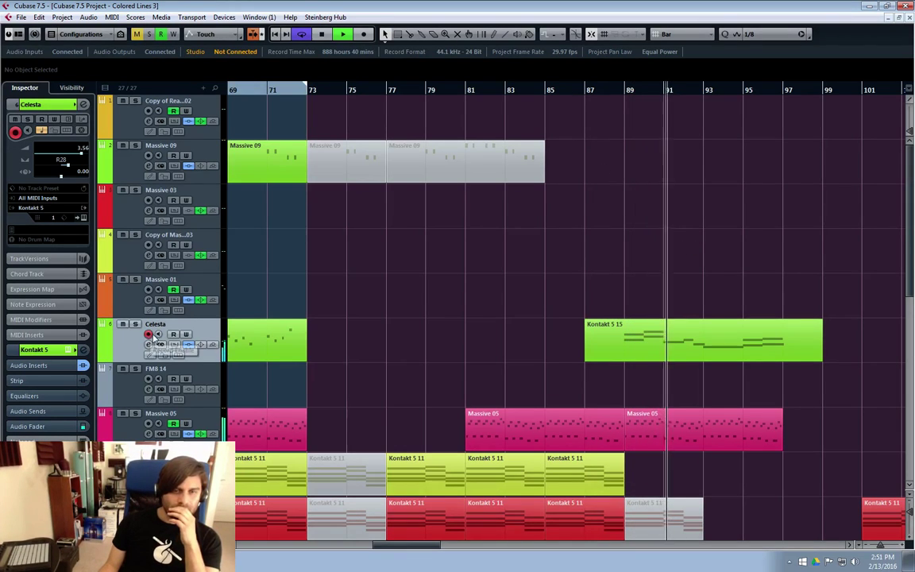
pyautogui.click(103, 359)
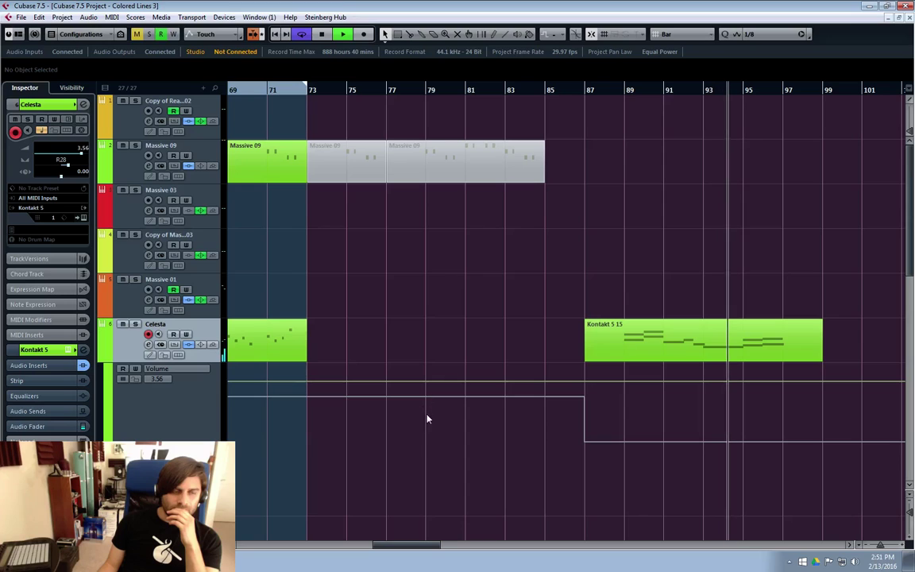
pyautogui.click(173, 335)
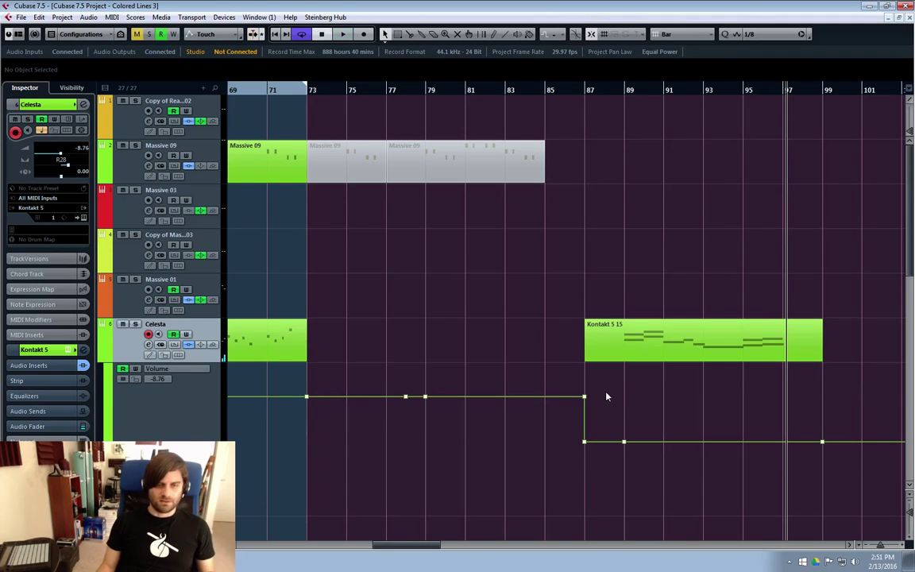
# Delete the Celesta volume automation points in bars 73–79 and raise the upper point just before bar 87 to 2.67.
pyautogui.moveTo(563, 396); pyautogui.dragTo(868, 406)
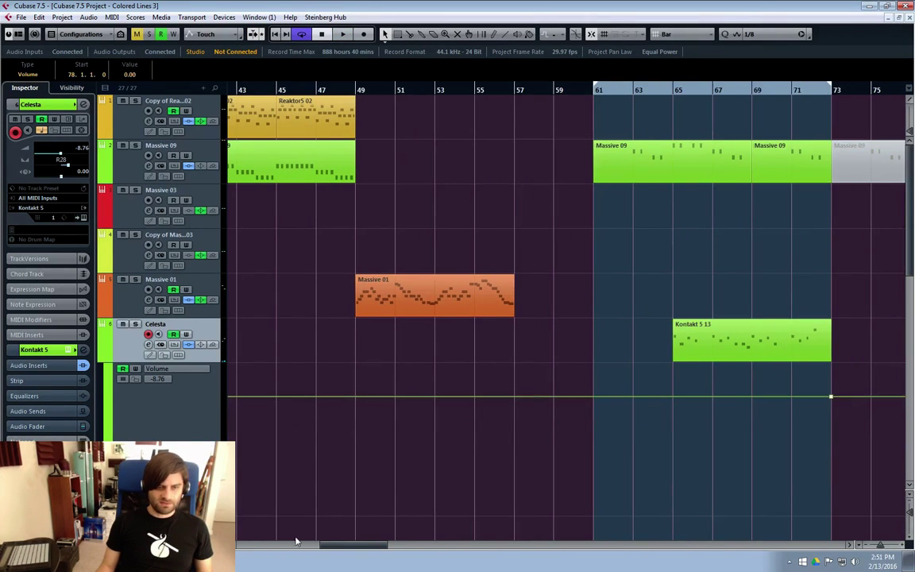
pyautogui.moveTo(296, 541); pyautogui.dragTo(469, 476)
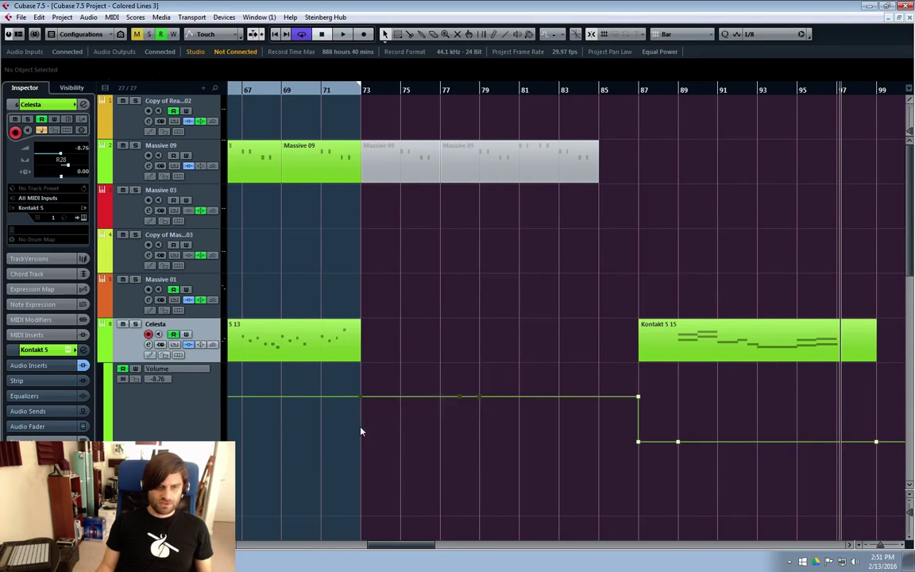
pyautogui.press('Delete')
pyautogui.moveTo(639, 400); pyautogui.dragTo(638, 389)
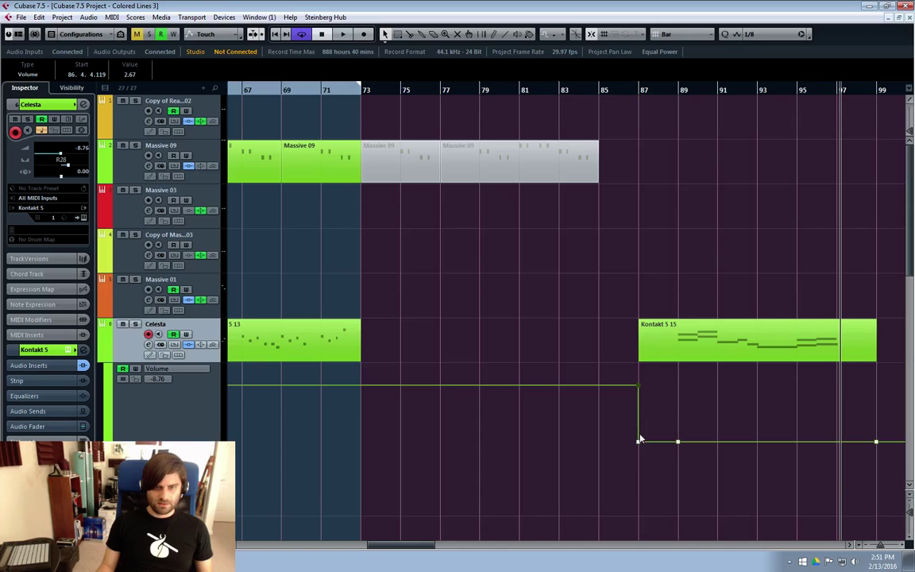
# Delete the low Celesta volume points from bar 87 to bar 111 and set a new point at bar 87 to -0.09.
pyautogui.moveTo(624, 437); pyautogui.dragTo(608, 414)
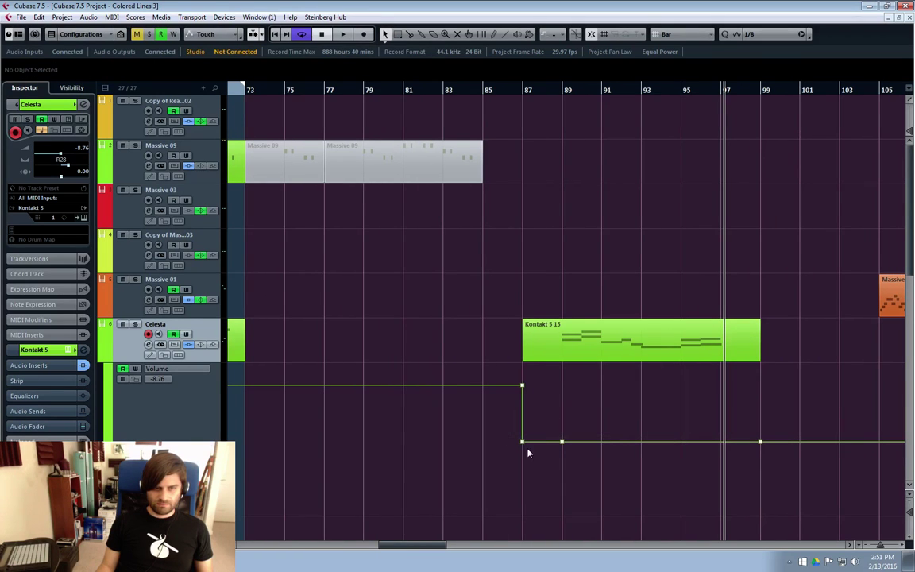
pyautogui.moveTo(556, 437); pyautogui.dragTo(349, 380)
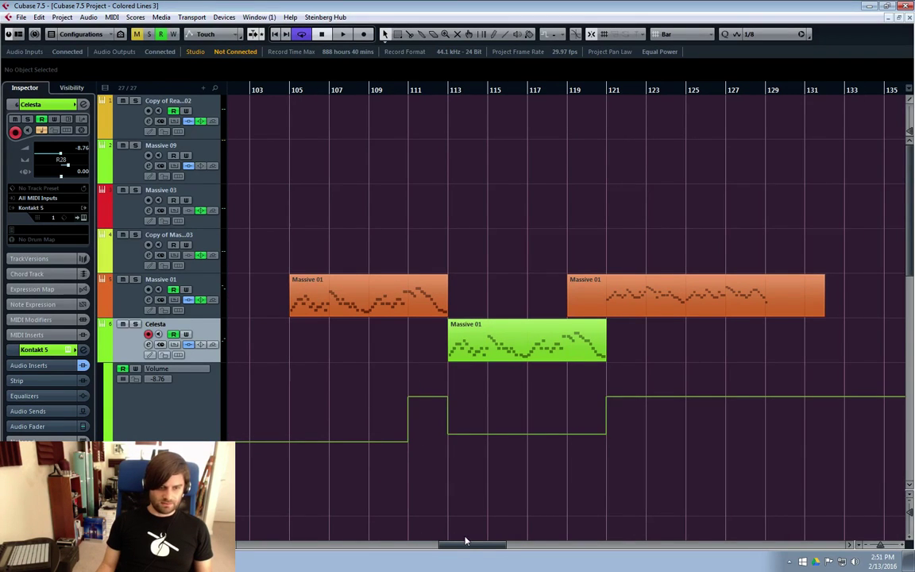
pyautogui.moveTo(466, 542); pyautogui.dragTo(423, 550)
pyautogui.moveTo(775, 370); pyautogui.dragTo(736, 484)
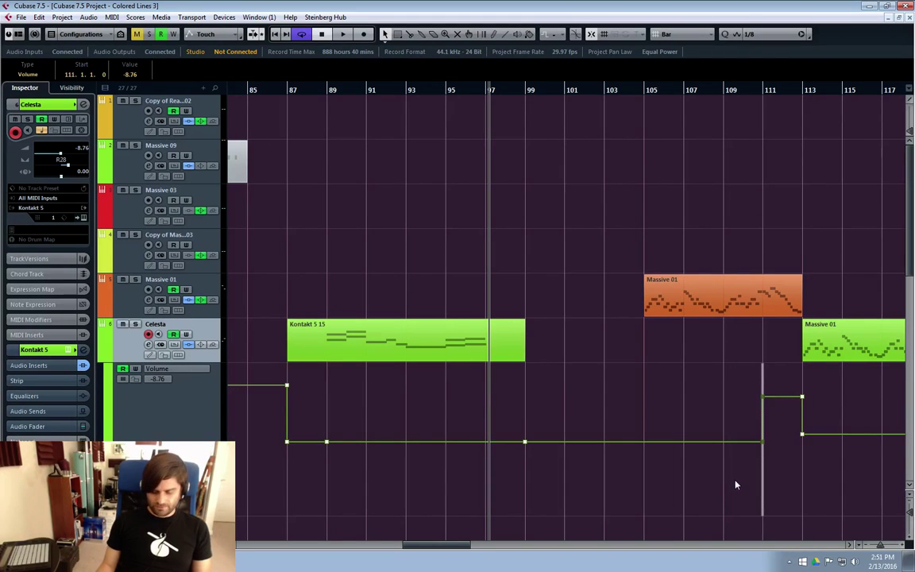
pyautogui.moveTo(776, 427); pyautogui.dragTo(282, 478)
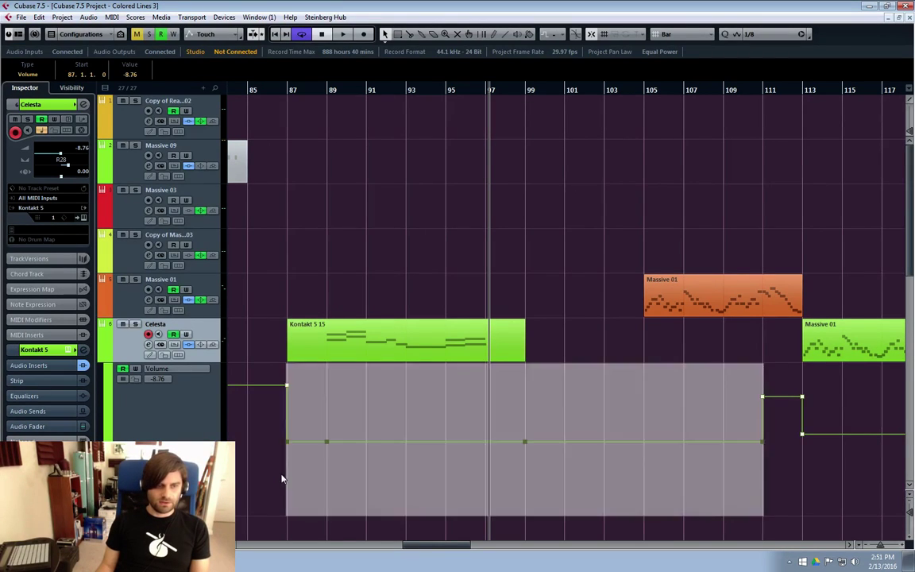
pyautogui.press('Delete')
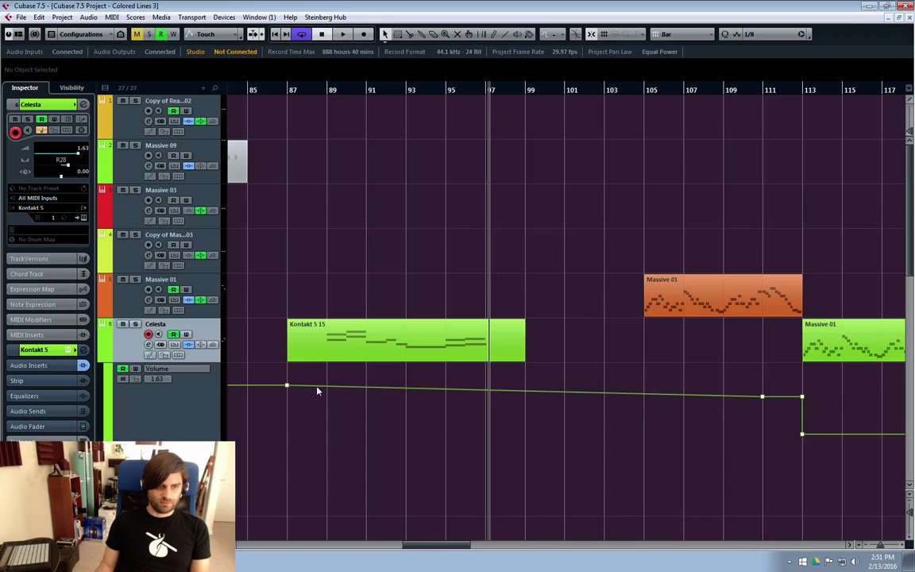
pyautogui.moveTo(287, 386); pyautogui.dragTo(282, 402)
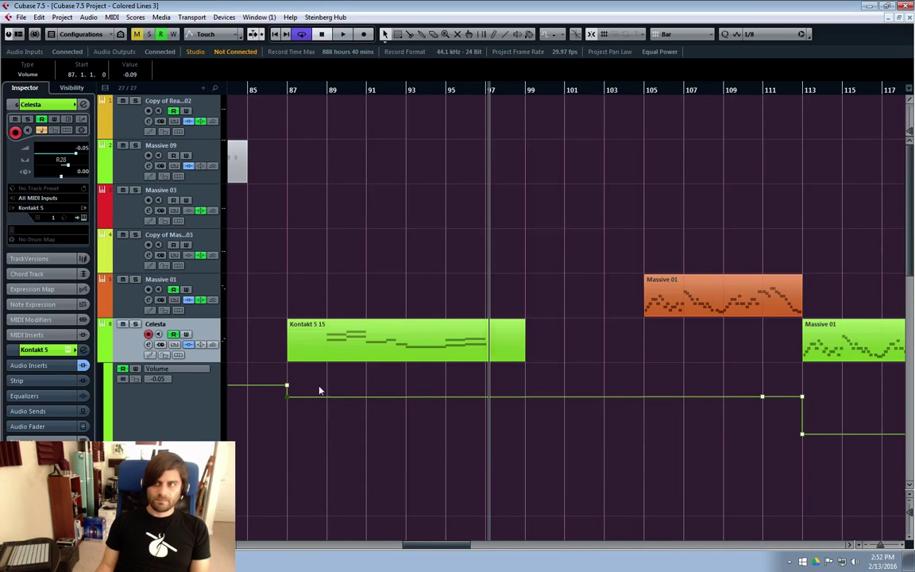
# Hide the Celesta automation lane and listen from bar 85 to about bar 99, checking which tracks are playing.
pyautogui.press('space')
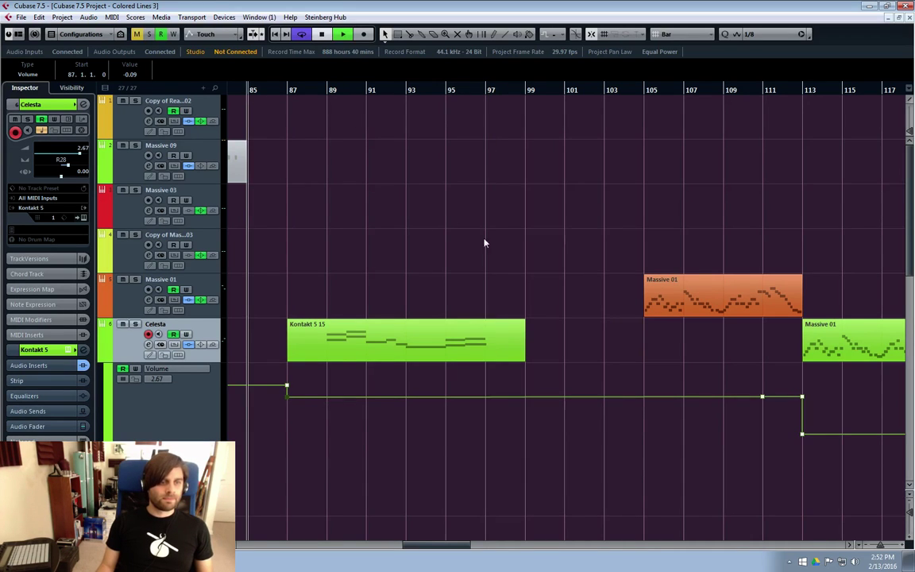
pyautogui.moveTo(431, 547); pyautogui.dragTo(413, 554)
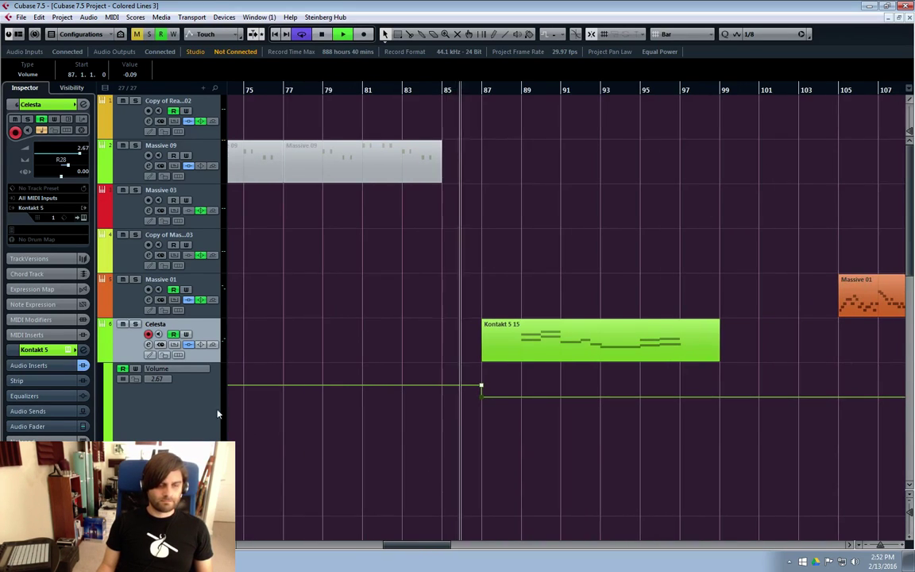
pyautogui.click(339, 219)
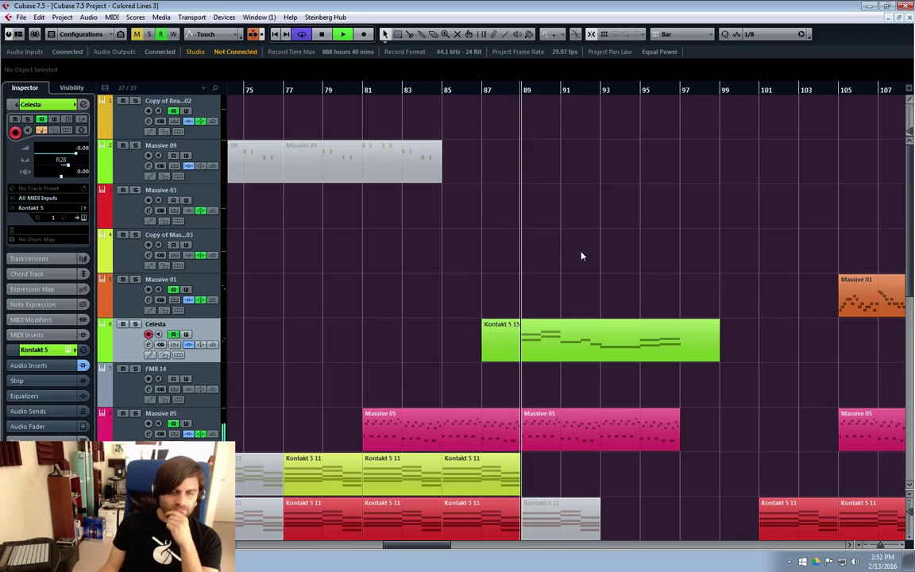
pyautogui.moveTo(418, 547); pyautogui.dragTo(429, 547)
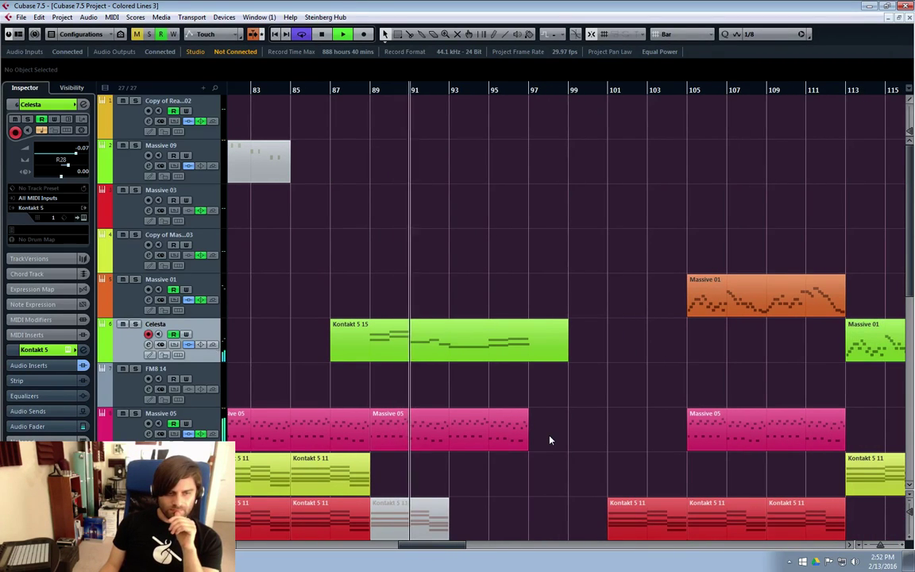
pyautogui.click(146, 433)
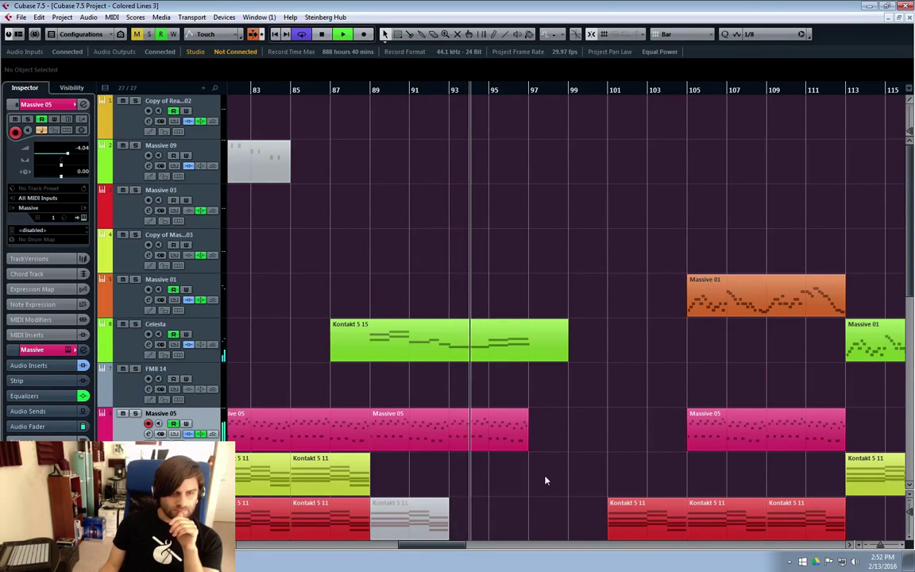
pyautogui.scroll(-2, 490, 427)
pyautogui.moveTo(429, 547); pyautogui.dragTo(442, 550)
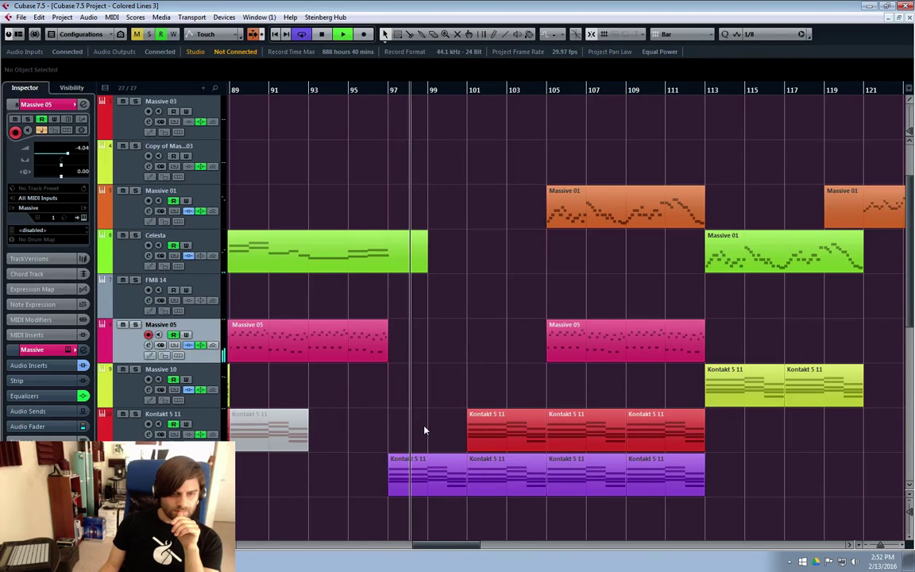
pyautogui.scroll(2, 424, 430)
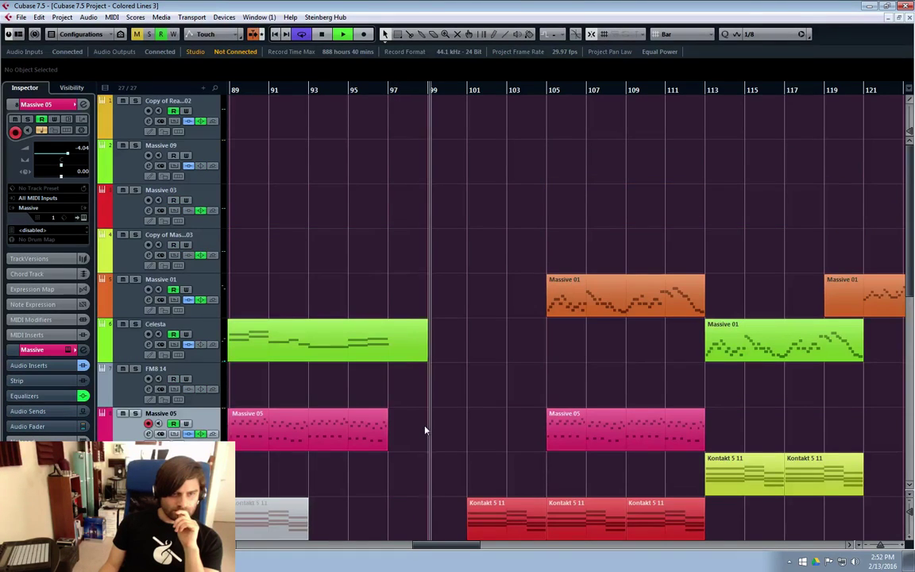
pyautogui.scroll(-8, 427, 423)
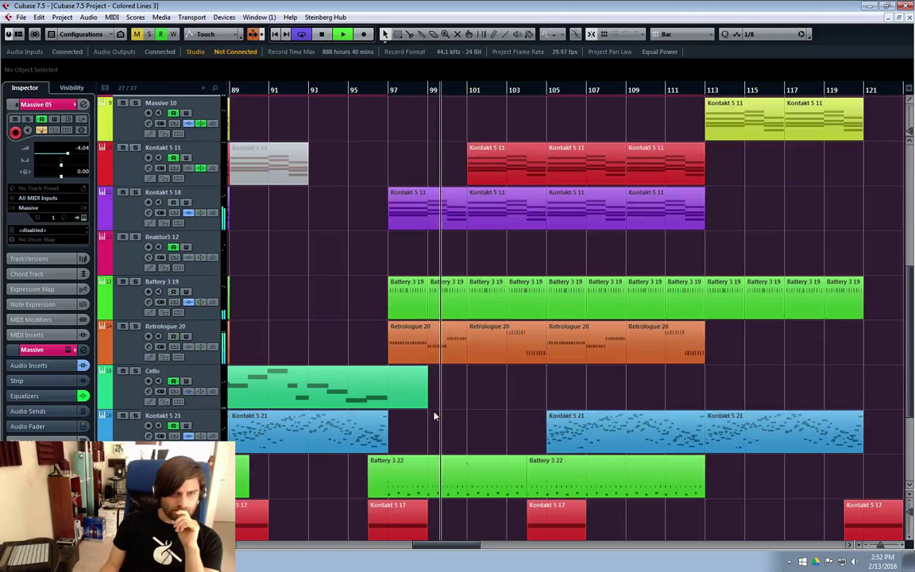
# Review the channel settings and equalizer spectrum of the Retrologue 20 track during playback, and return to the project.
pyautogui.click(120, 326)
pyautogui.click(135, 317)
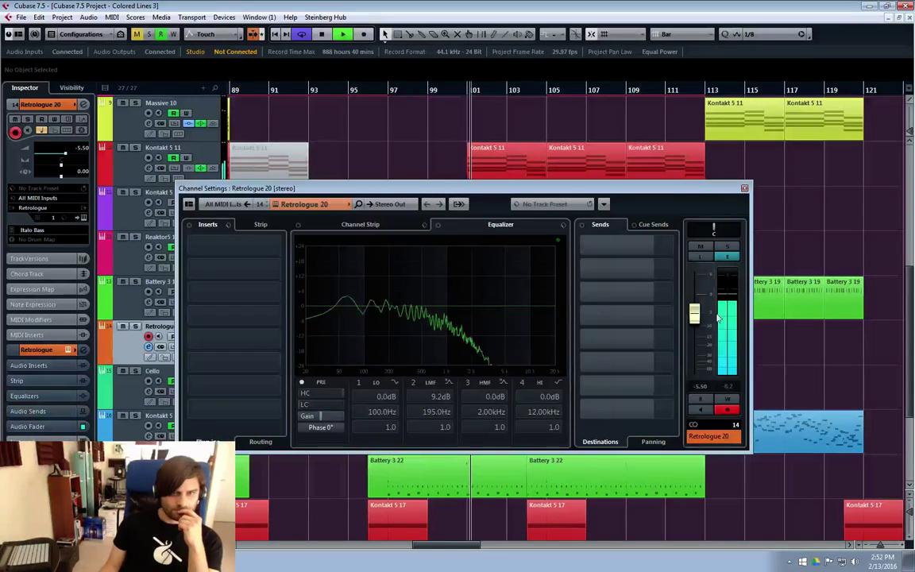
pyautogui.press('e')
pyautogui.moveTo(440, 544); pyautogui.dragTo(402, 516)
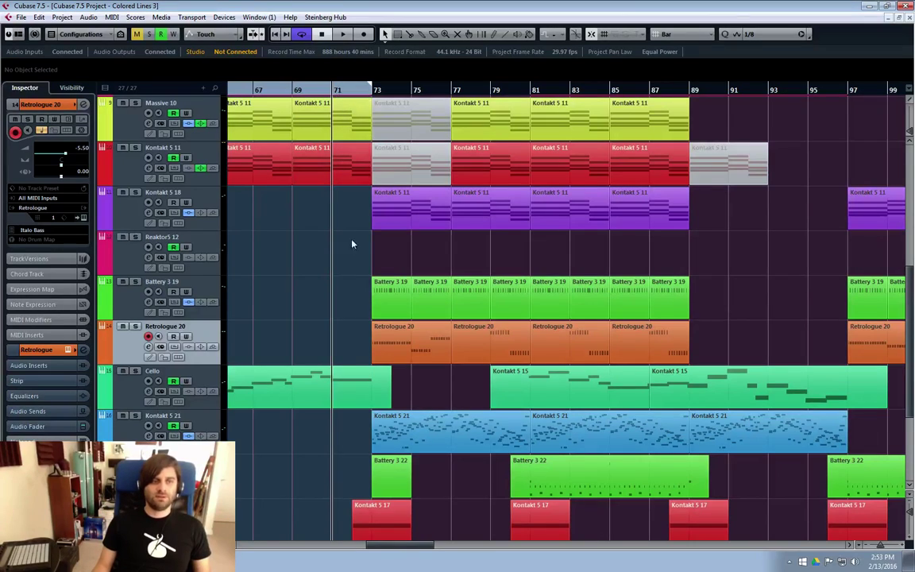
# Turn off cycle playback, listen to the transition into bar 73 and examine the first Retrologue 20 part's notes in the Key Editor.
pyautogui.moveTo(334, 543); pyautogui.dragTo(383, 543)
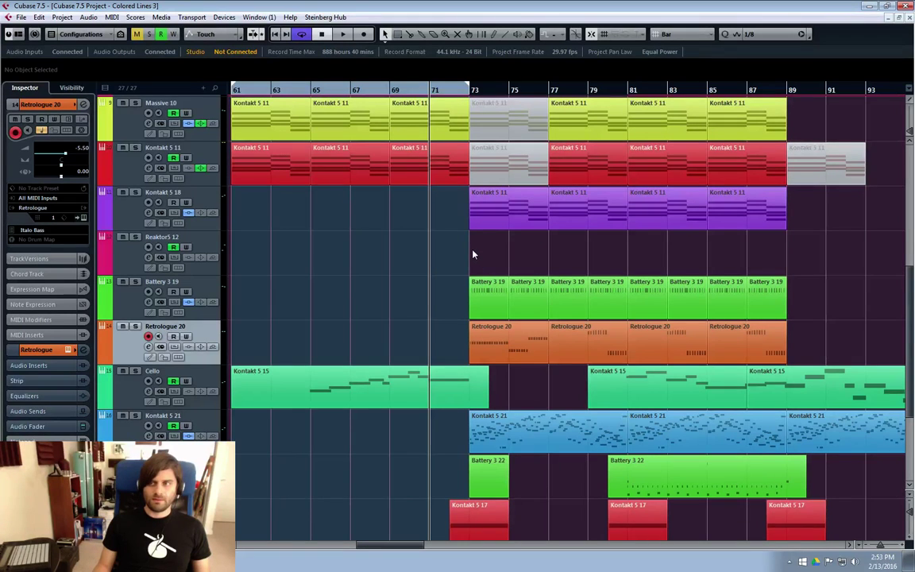
pyautogui.click(433, 94)
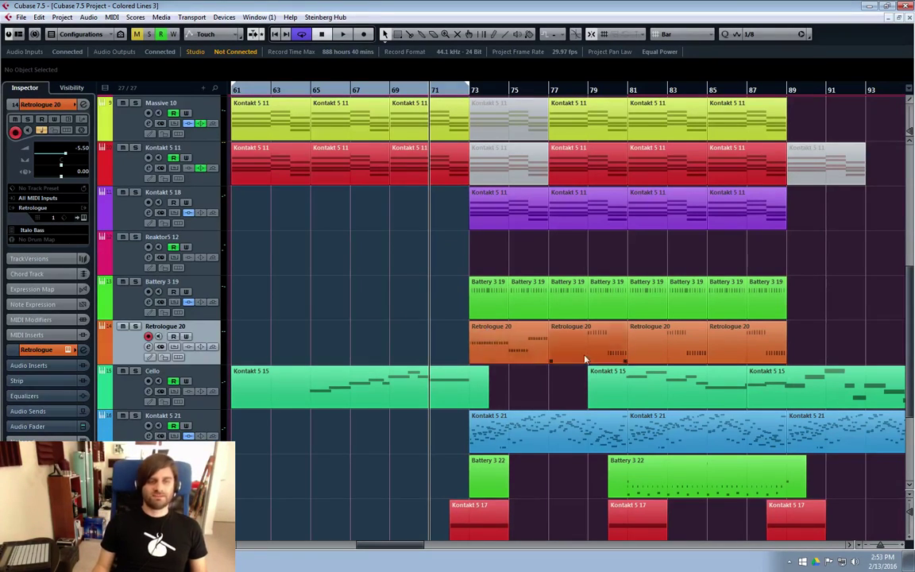
pyautogui.click(449, 91)
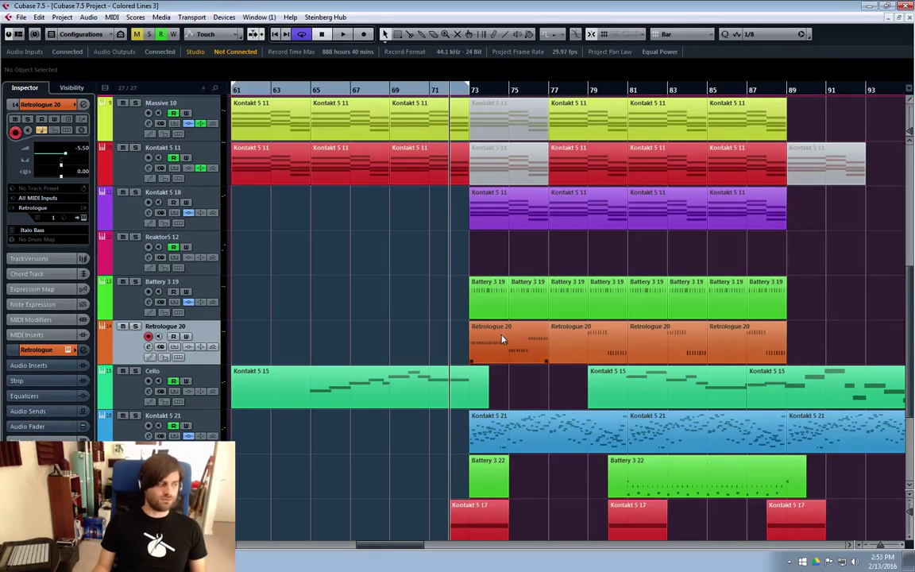
pyautogui.click(480, 355)
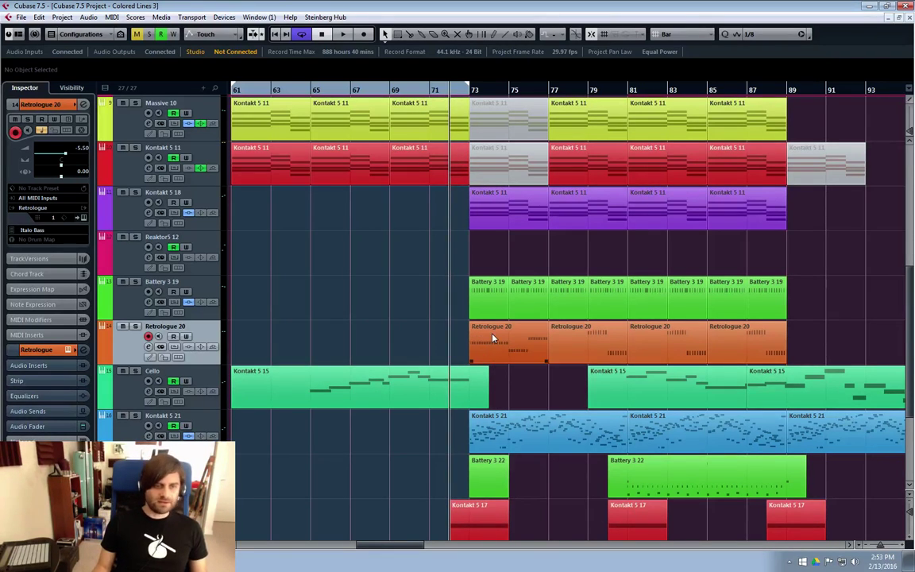
pyautogui.click(441, 299)
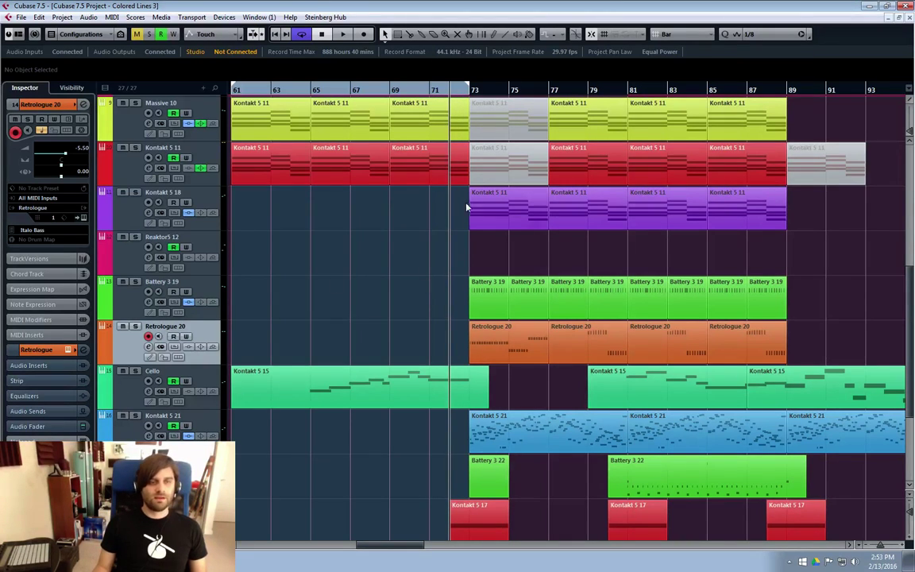
pyautogui.press('space')
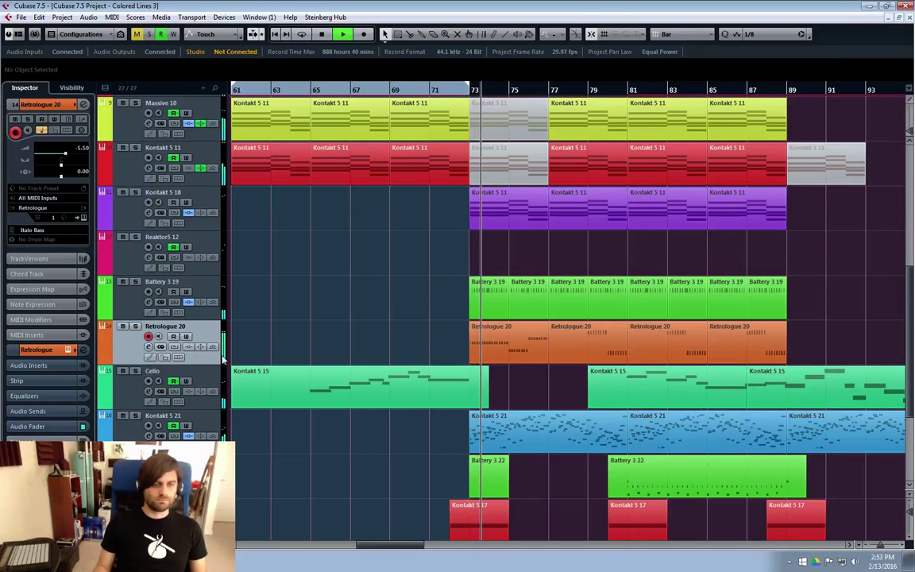
pyautogui.press('space')
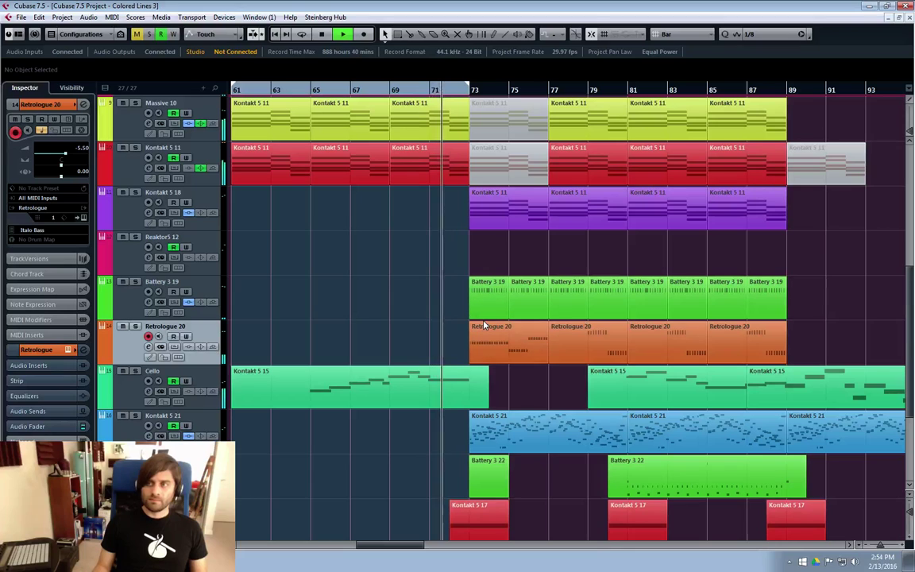
pyautogui.doubleClick(499, 347)
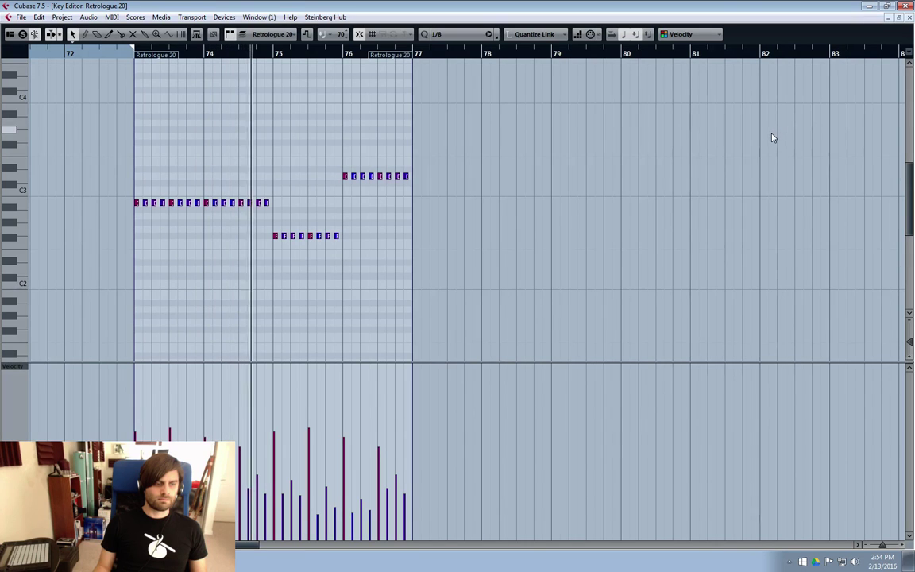
pyautogui.click(911, 18)
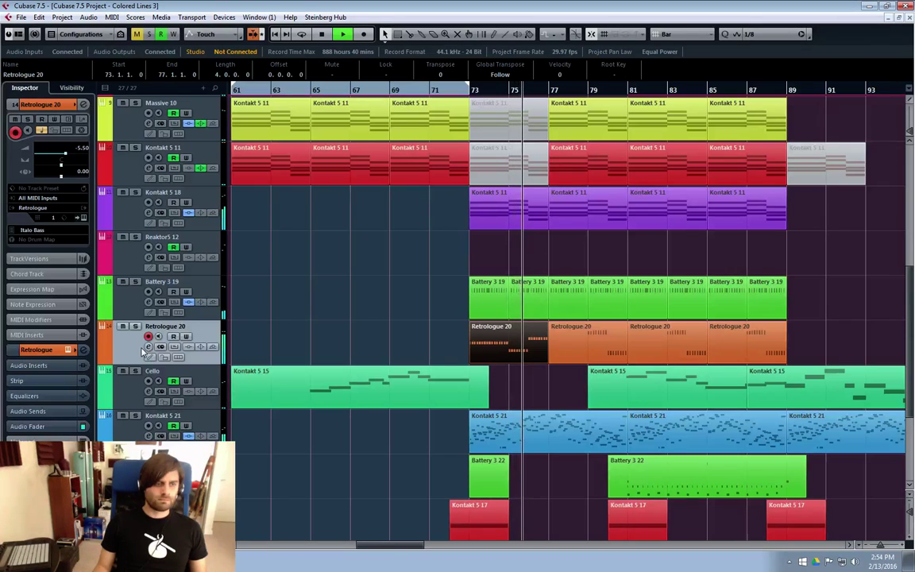
# Add a 0.2 dB second EQ band at 586.5 Hz on the Retrologue 20 track and set its channel volume to -3.23.
pyautogui.click(133, 318)
pyautogui.moveTo(430, 305)
pyautogui.mouseDown()
pyautogui.moveTo(434, 296)
pyautogui.moveTo(402, 300)
pyautogui.moveTo(413, 291)
pyautogui.moveTo(350, 294)
pyautogui.moveTo(449, 298)
pyautogui.moveTo(326, 279)
pyautogui.moveTo(329, 343)
pyautogui.moveTo(394, 329)
pyautogui.moveTo(433, 340)
pyautogui.moveTo(427, 305)
pyautogui.mouseUp()
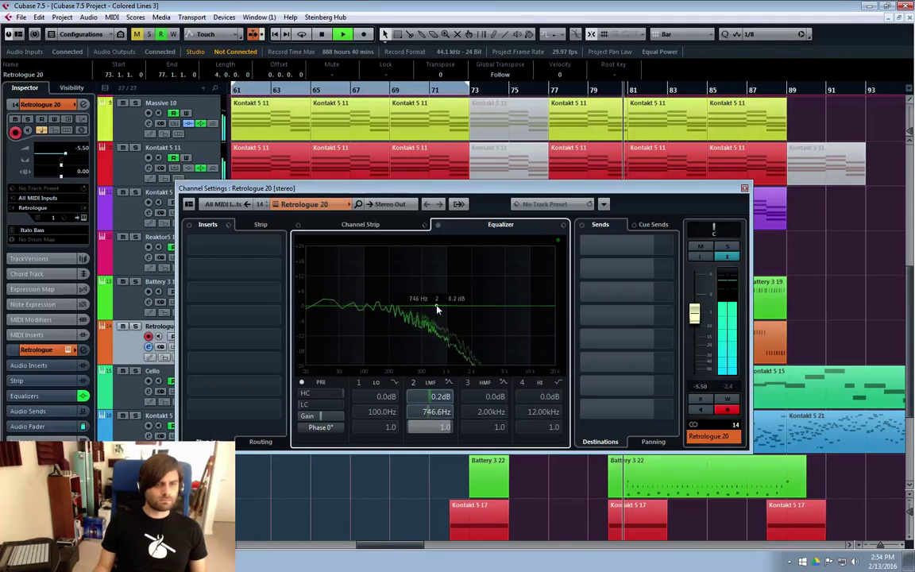
pyautogui.click(745, 190)
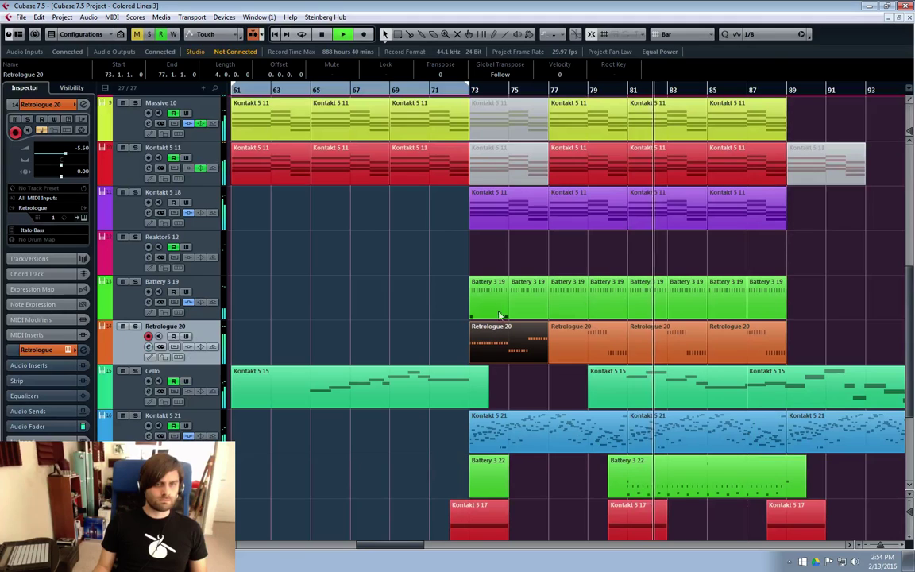
pyautogui.click(147, 348)
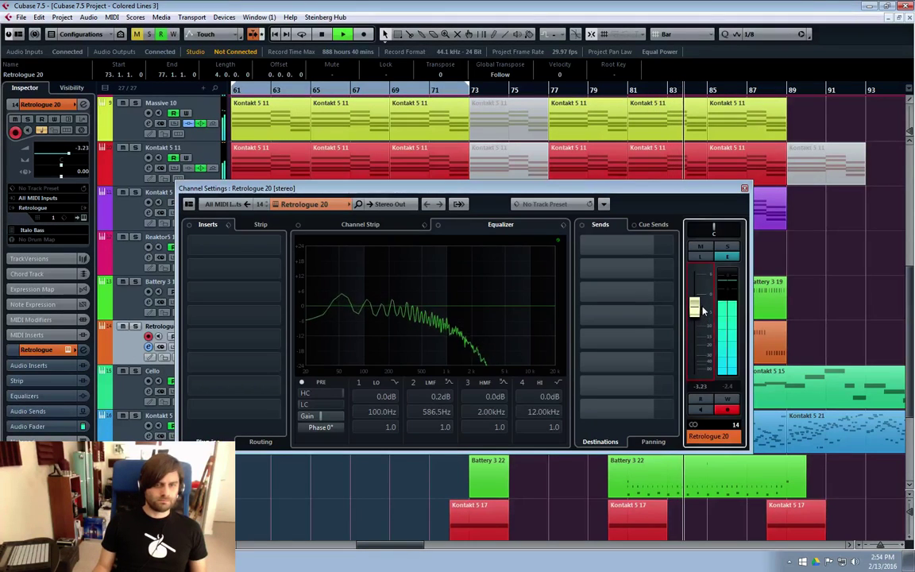
pyautogui.moveTo(695, 319); pyautogui.dragTo(696, 312)
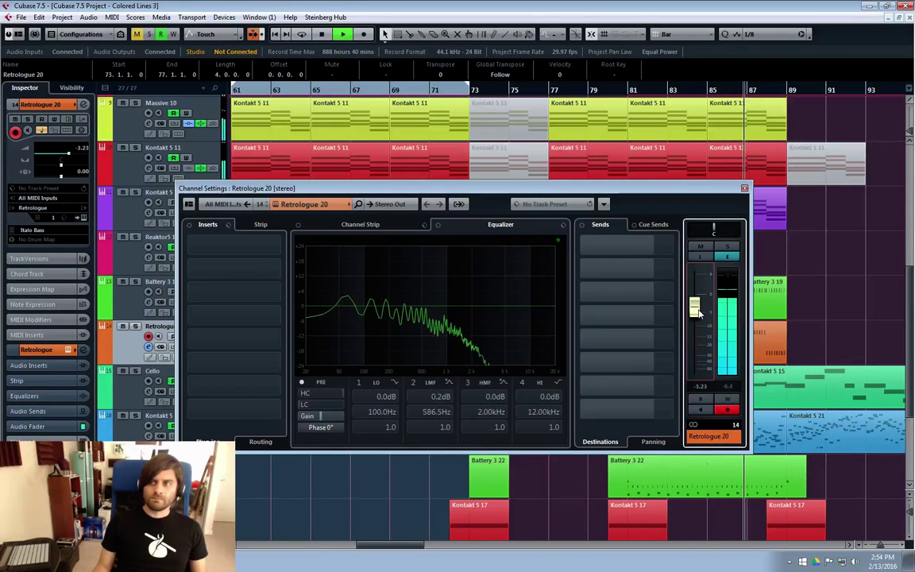
pyautogui.click(744, 188)
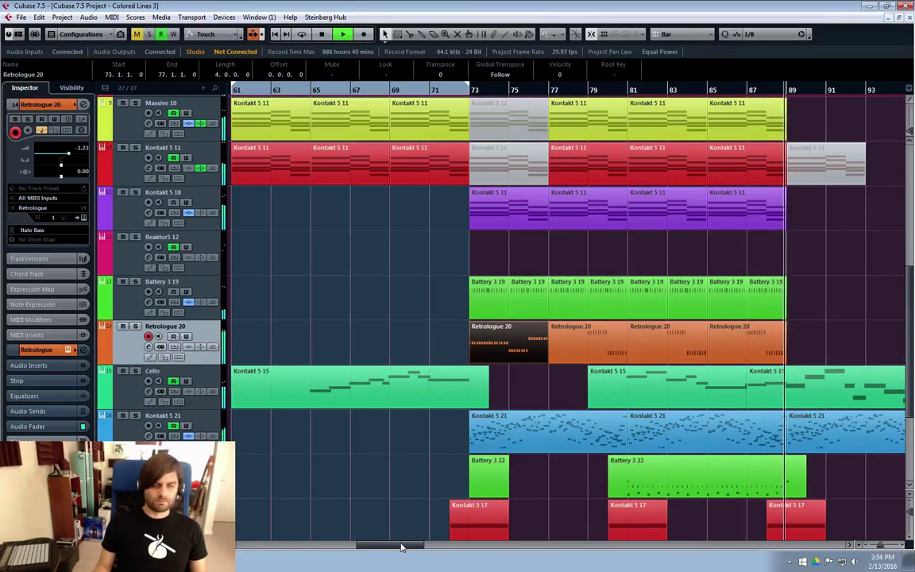
# Listen to the transition from bar 71 past bar 73 and examine which tracks play there, including the muted Battery 3 23 parts.
pyautogui.moveTo(402, 547); pyautogui.dragTo(435, 549)
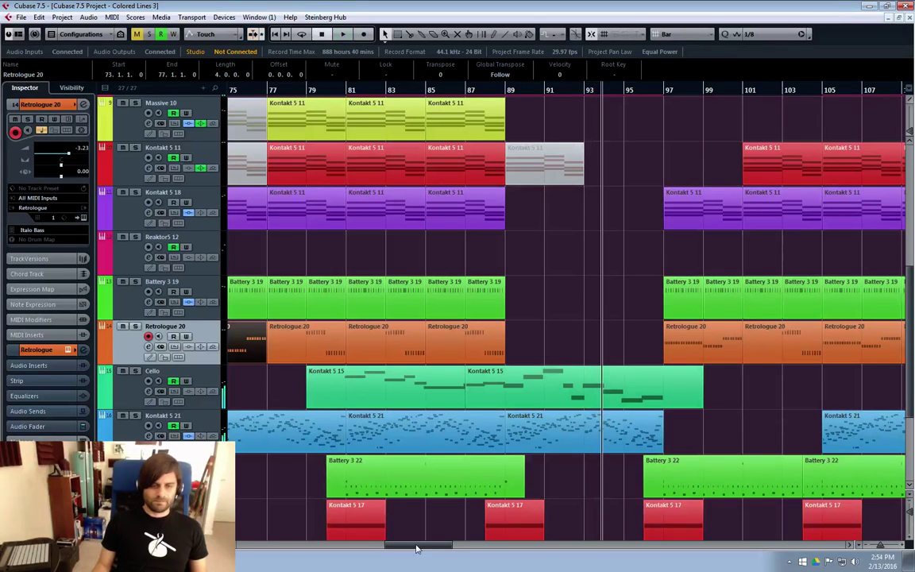
pyautogui.moveTo(403, 548); pyautogui.dragTo(392, 546)
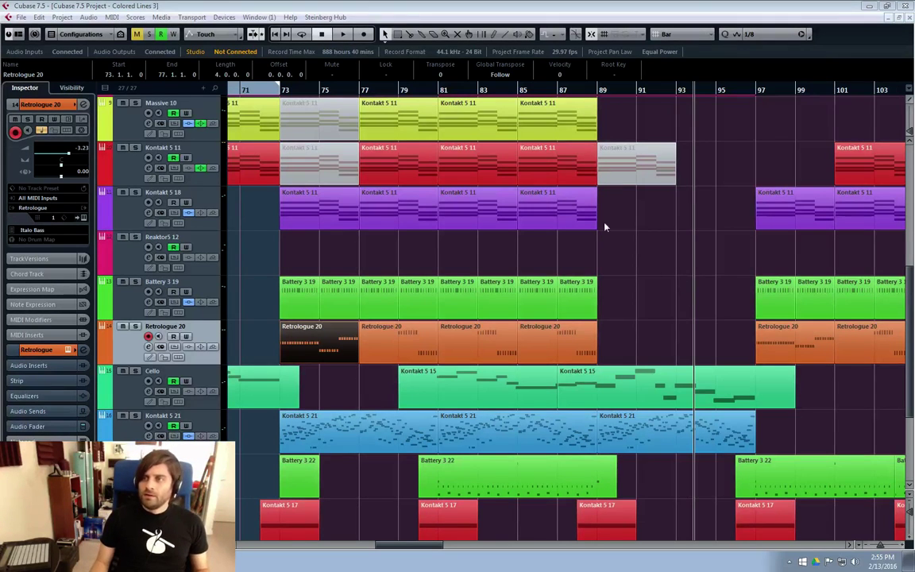
pyautogui.click(240, 93)
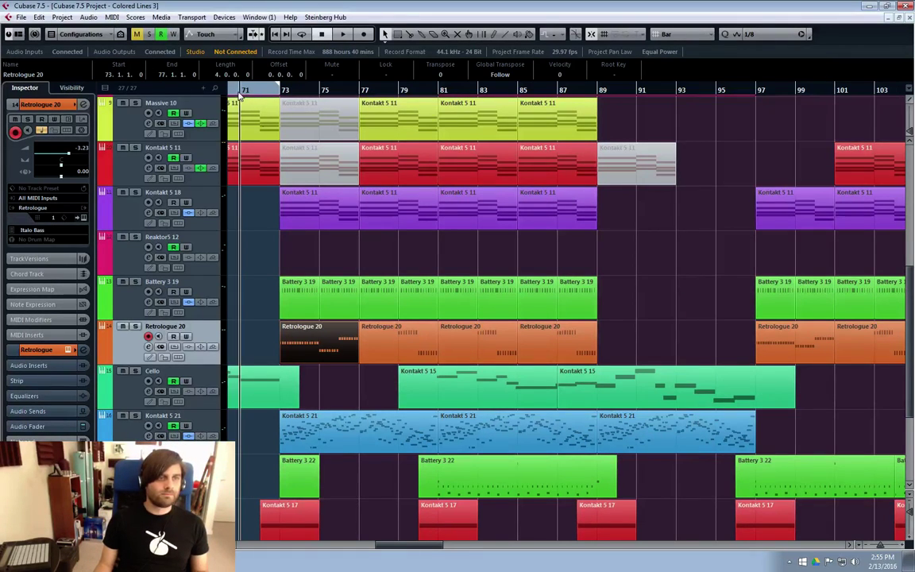
pyautogui.moveTo(404, 548); pyautogui.dragTo(376, 549)
pyautogui.press('space')
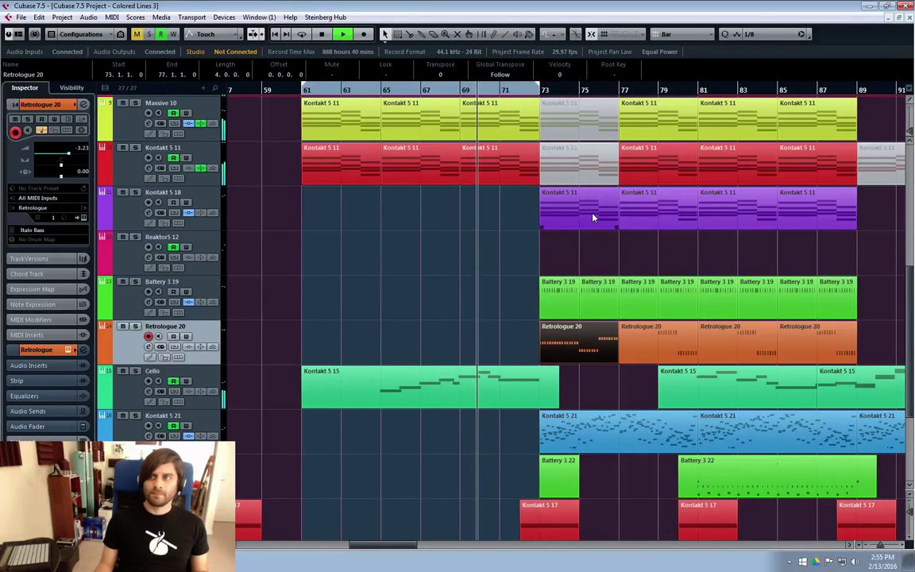
pyautogui.click(567, 262)
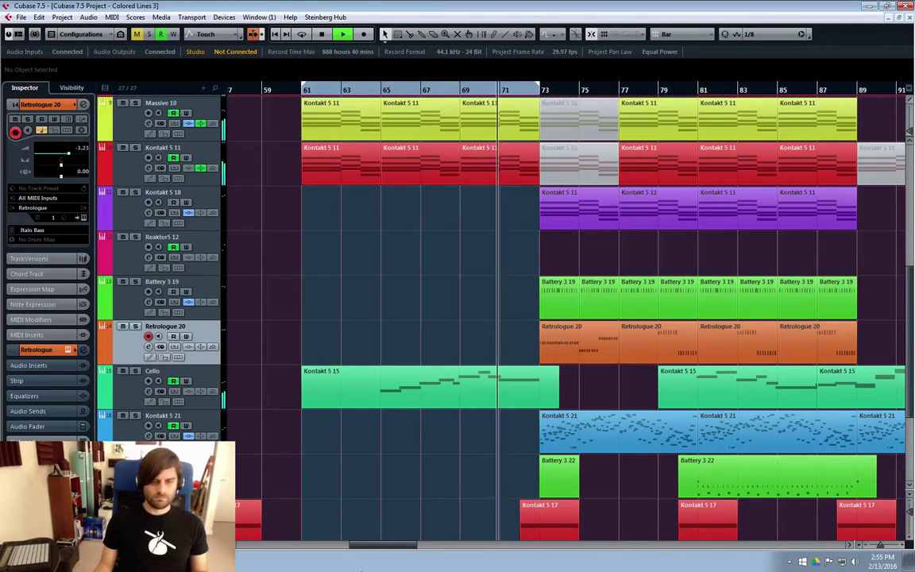
pyautogui.moveTo(358, 548); pyautogui.dragTo(365, 547)
pyautogui.scroll(-4, 539, 480)
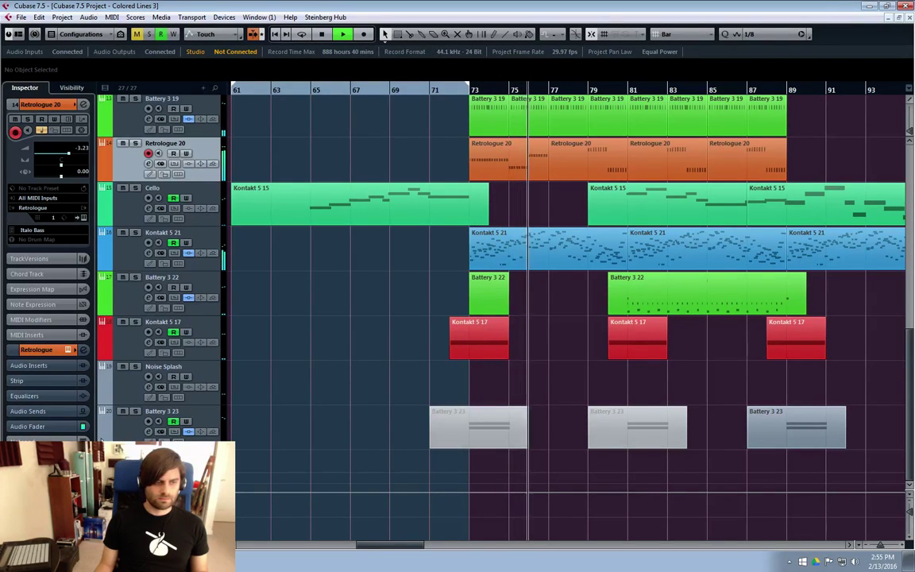
pyautogui.click(451, 432)
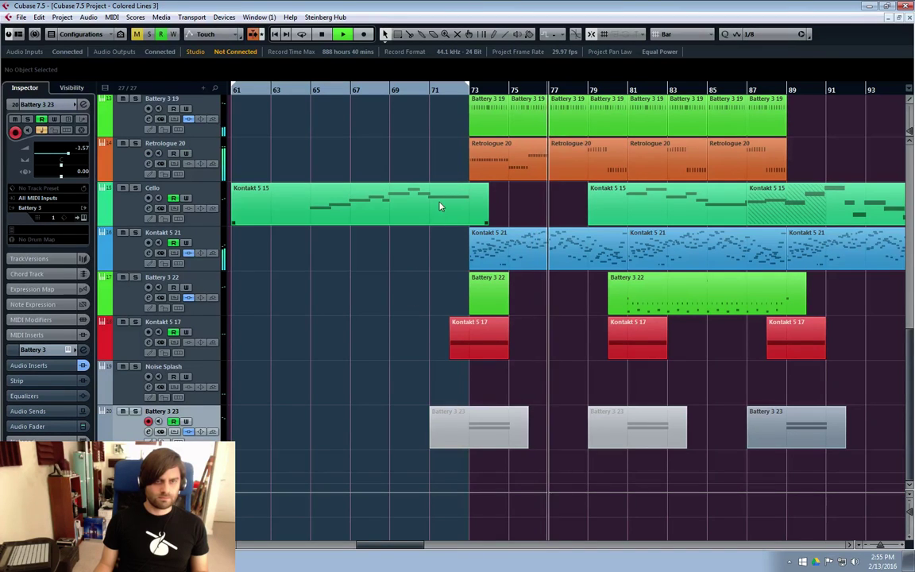
pyautogui.scroll(2, 525, 302)
pyautogui.scroll(6, 533, 349)
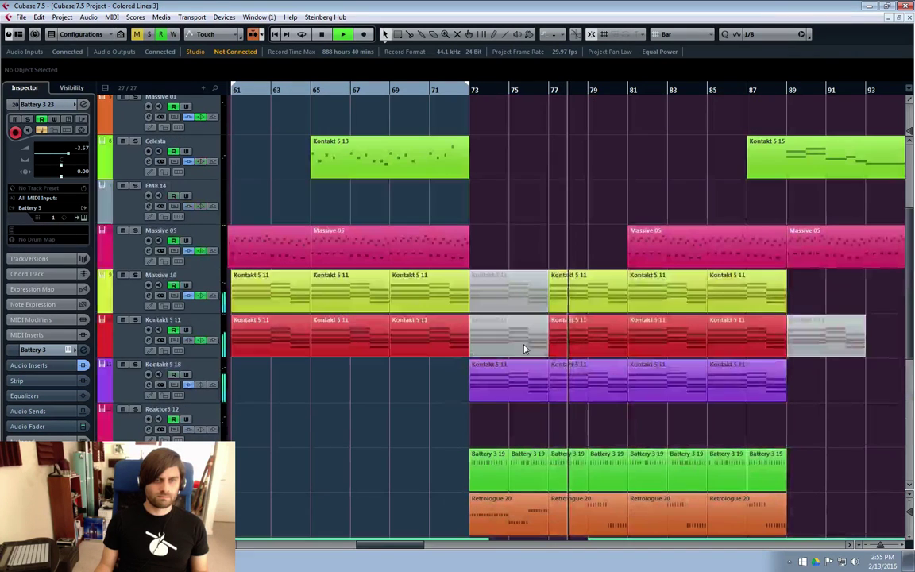
# Solo the Kontakt 5 18 track, play it from around bar 72 and set its Maximizer output to 2.0.
pyautogui.click(135, 364)
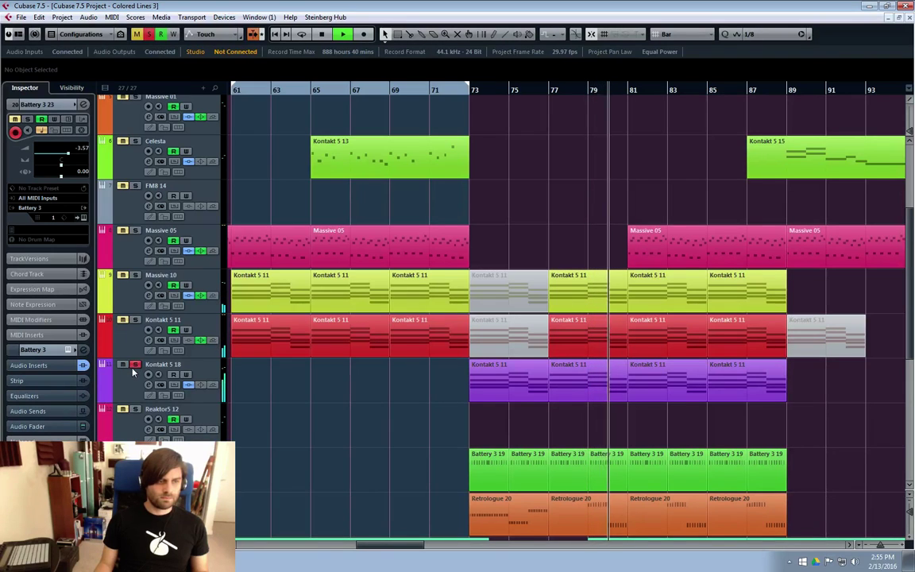
pyautogui.click(451, 90)
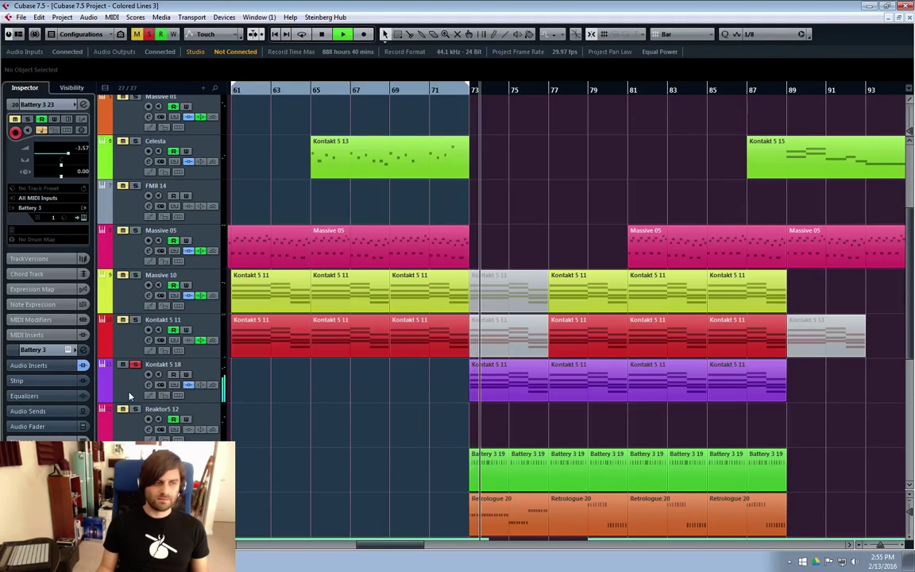
pyautogui.click(148, 385)
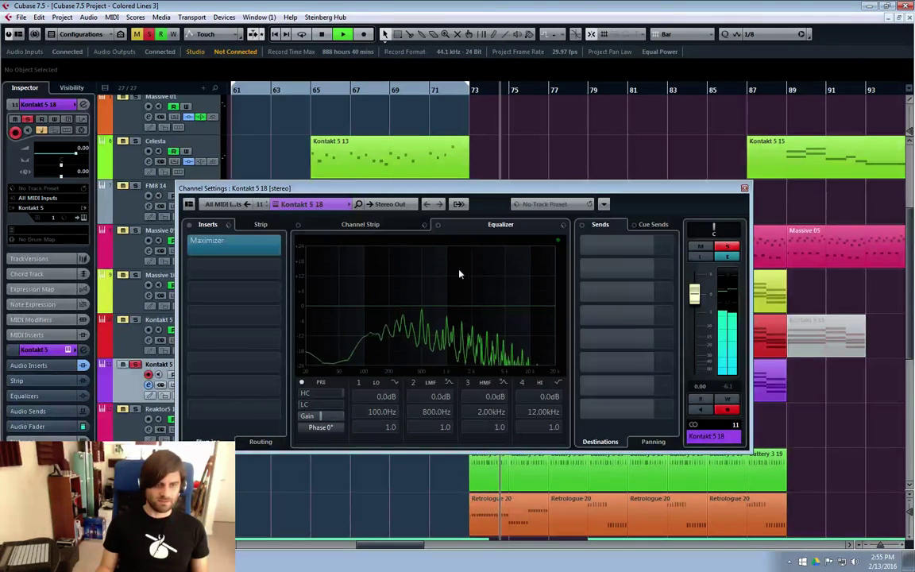
pyautogui.click(211, 240)
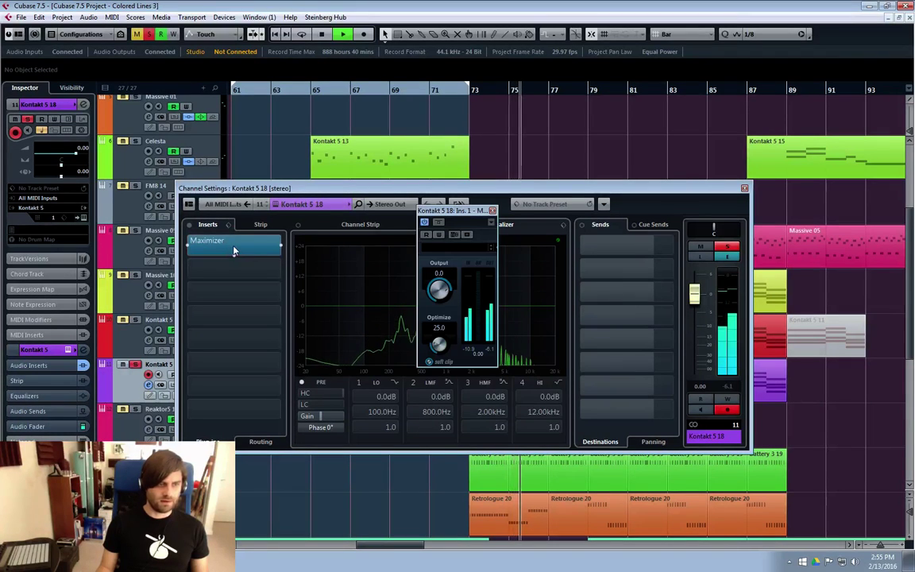
pyautogui.moveTo(440, 294); pyautogui.dragTo(445, 290)
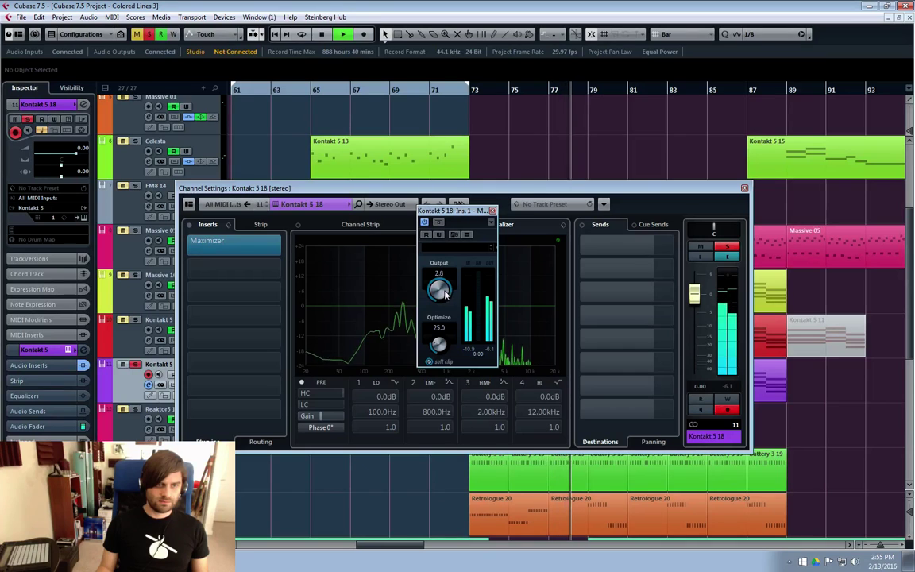
pyautogui.click(493, 211)
pyautogui.click(745, 188)
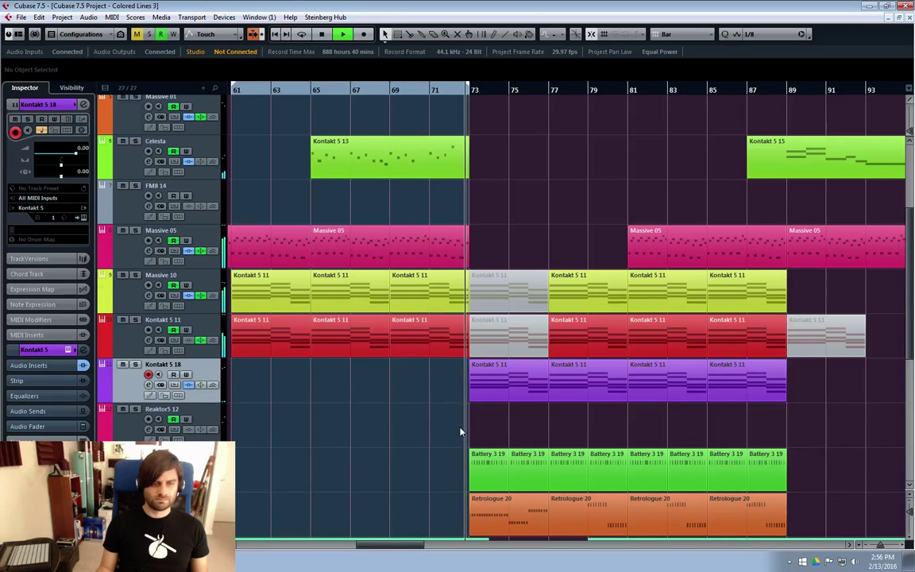
# With Kontakt 5 18 soloed during playback, set its second EQ band to -5.2 dB at 504.4 Hz and close the channel settings.
pyautogui.click(148, 387)
pyautogui.moveTo(427, 306); pyautogui.dragTo(398, 294)
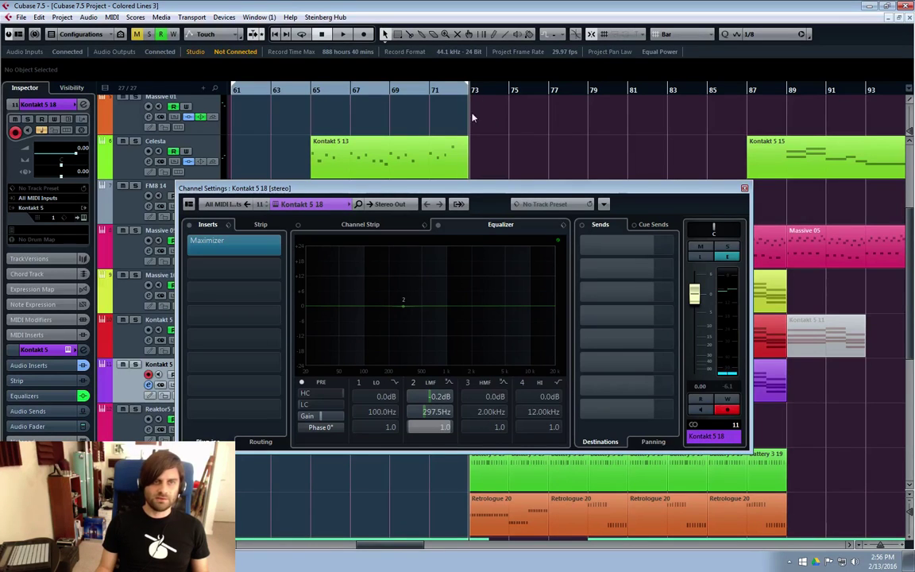
pyautogui.press('space')
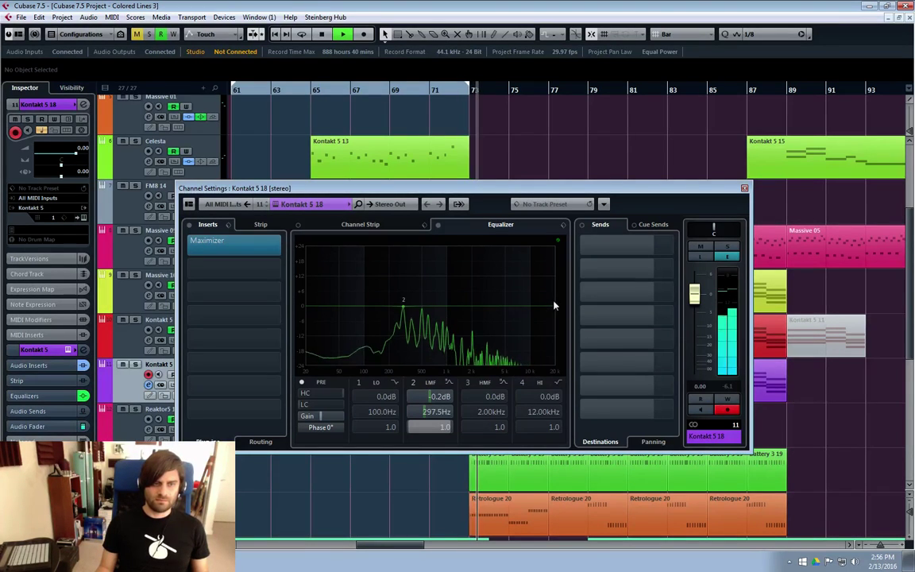
pyautogui.press('s')
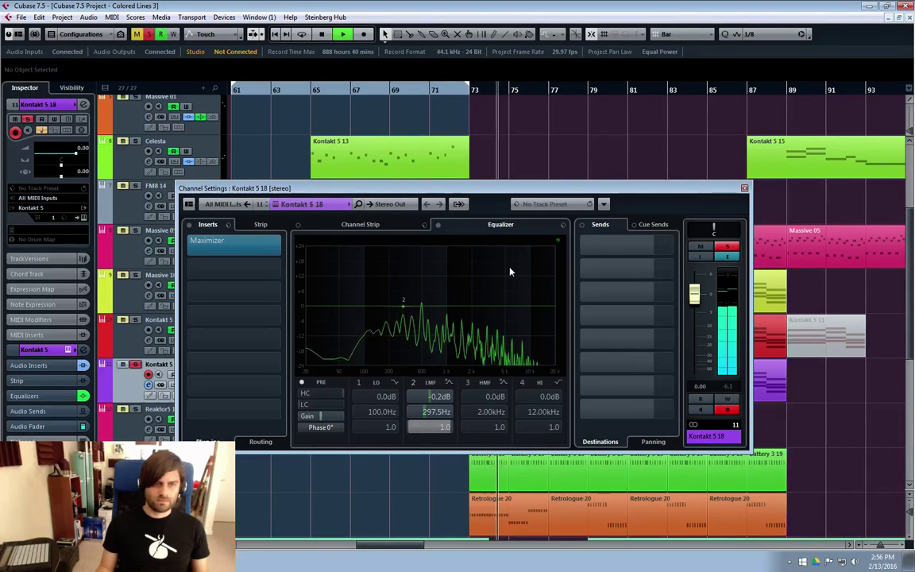
pyautogui.moveTo(407, 310)
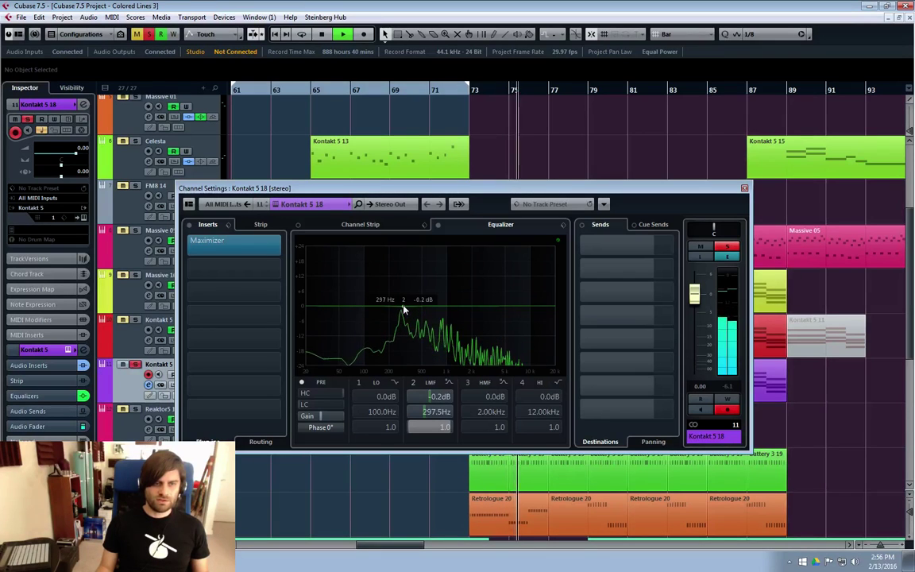
pyautogui.moveTo(404, 310); pyautogui.dragTo(425, 296)
pyautogui.moveTo(424, 295); pyautogui.dragTo(422, 326)
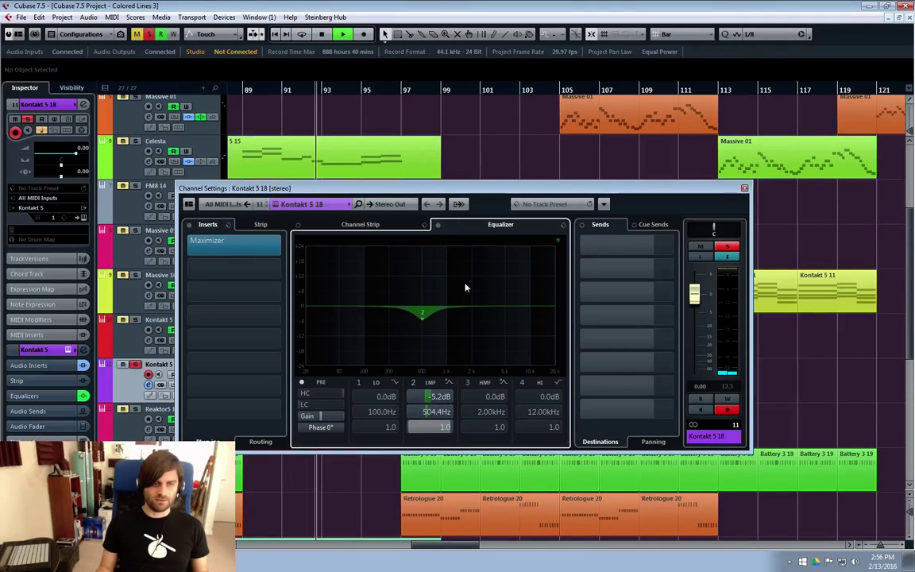
pyautogui.moveTo(431, 550); pyautogui.dragTo(378, 549)
pyautogui.moveTo(670, 199); pyautogui.dragTo(721, 188)
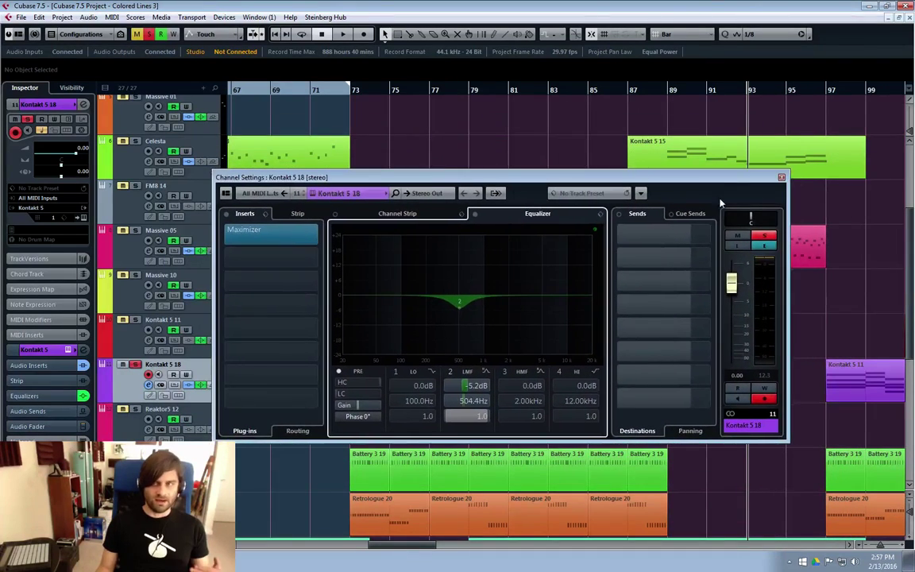
pyautogui.click(782, 178)
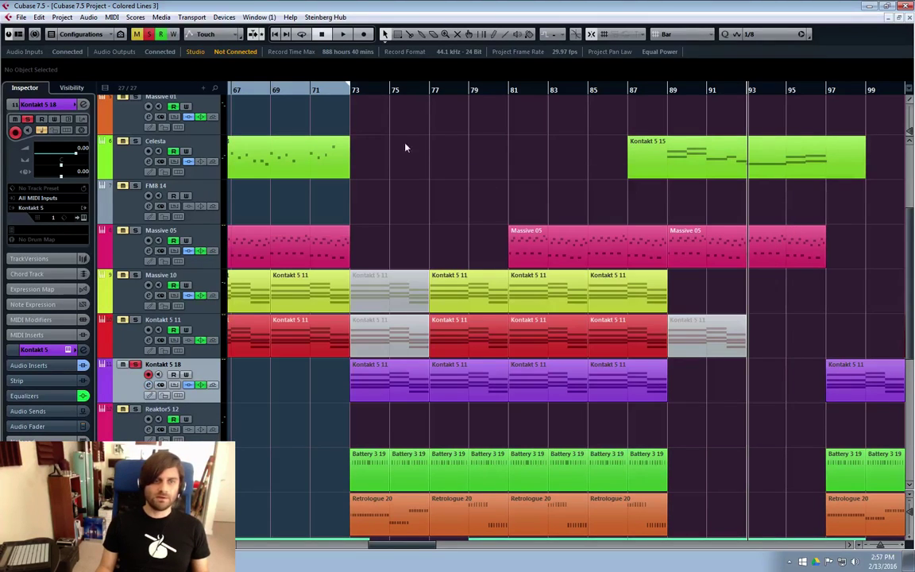
# Listen to the soloed Kontakt 5 18 track from bar 73 and turn its solo off.
pyautogui.click(344, 91)
pyautogui.press('space')
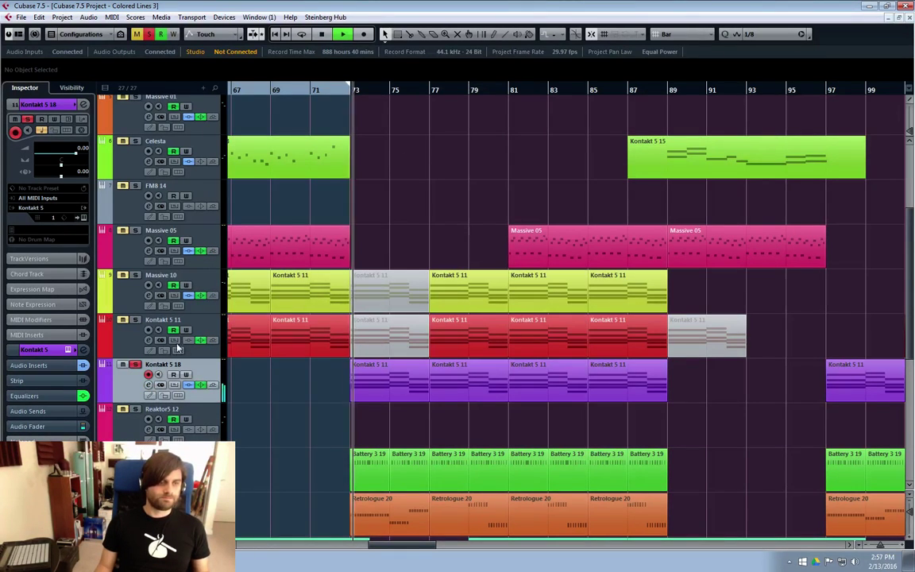
pyautogui.click(147, 374)
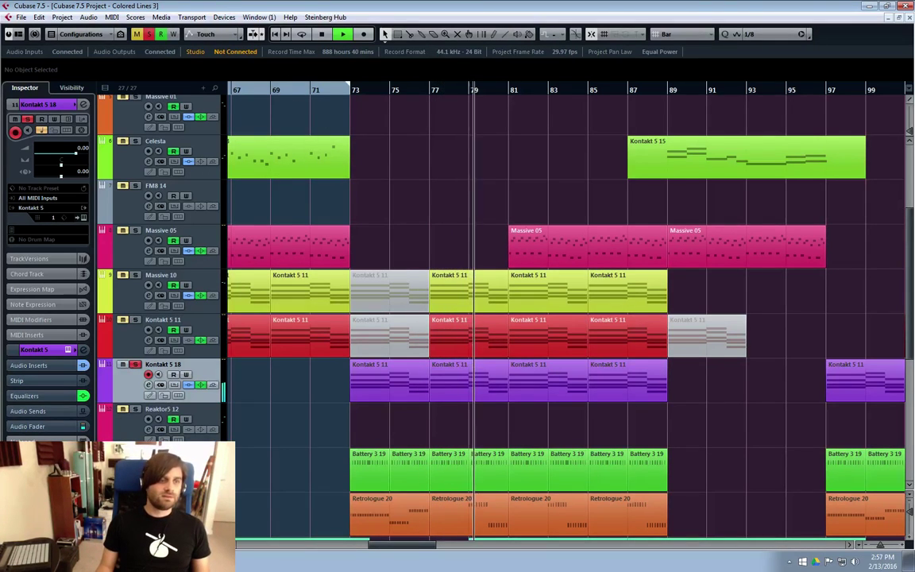
pyautogui.press('space')
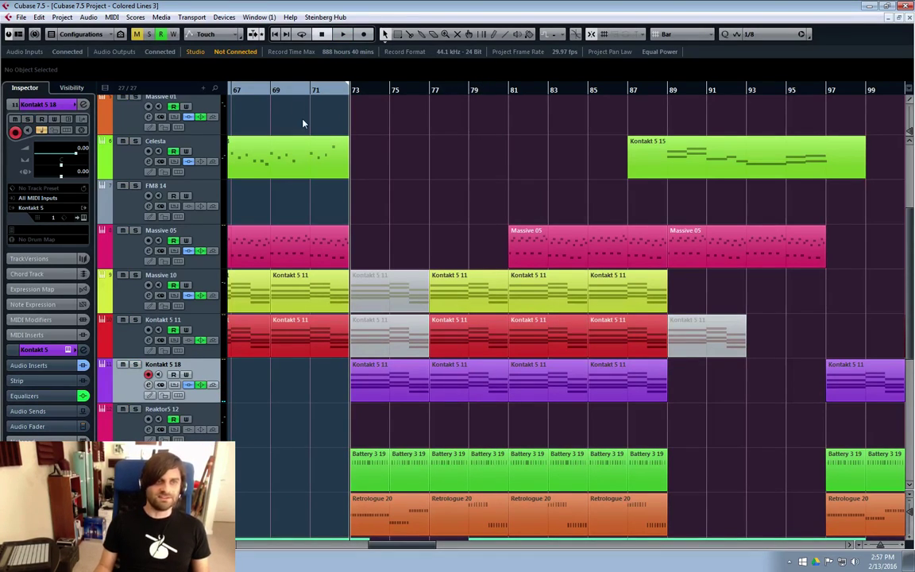
# Listen to the full mix from bar 71, select the Battery 3 19 track and return the cursor to bar 73.
pyautogui.click(311, 89)
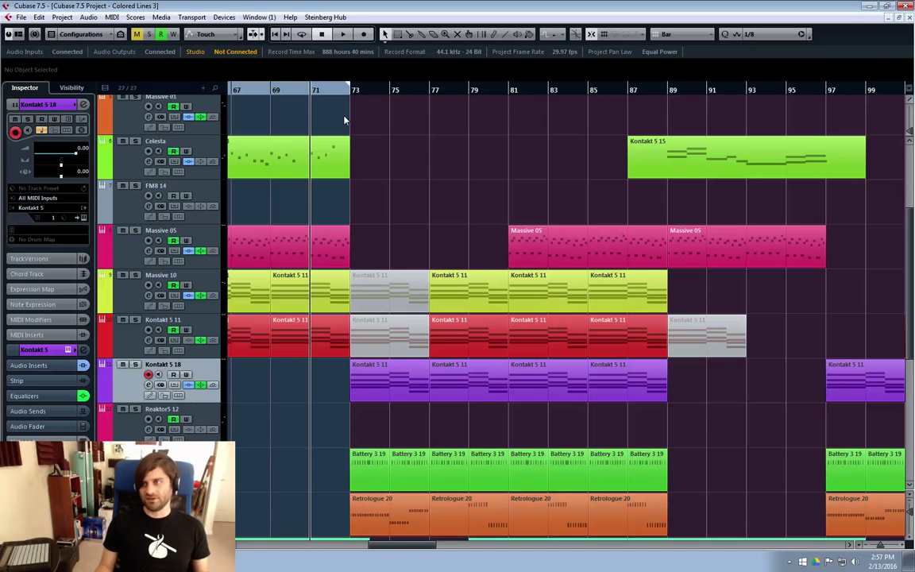
pyautogui.press('space')
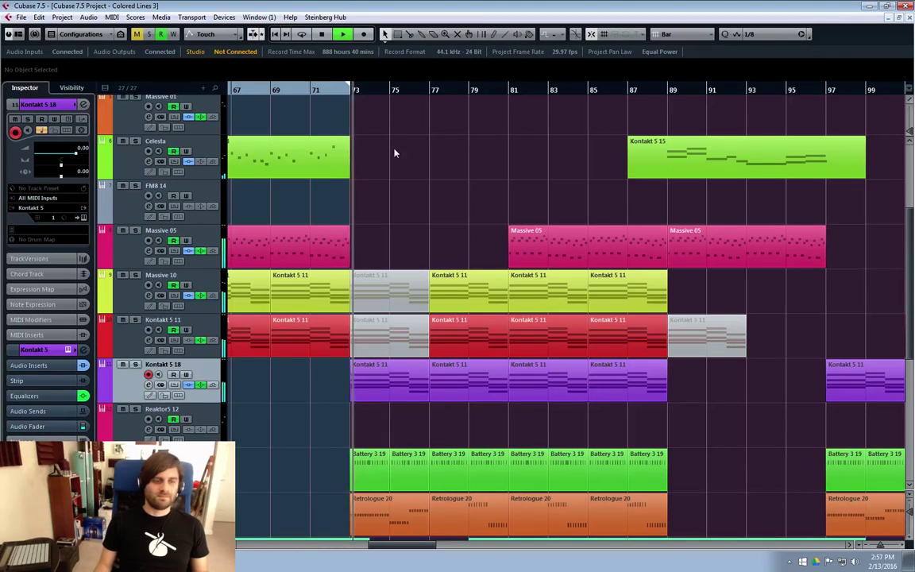
pyautogui.click(691, 397)
pyautogui.scroll(-6, 691, 397)
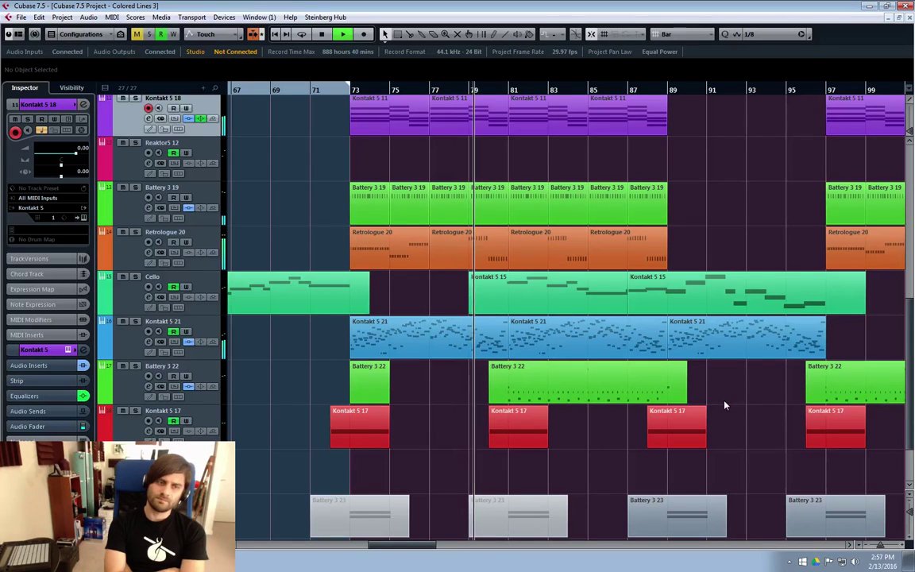
pyautogui.click(183, 194)
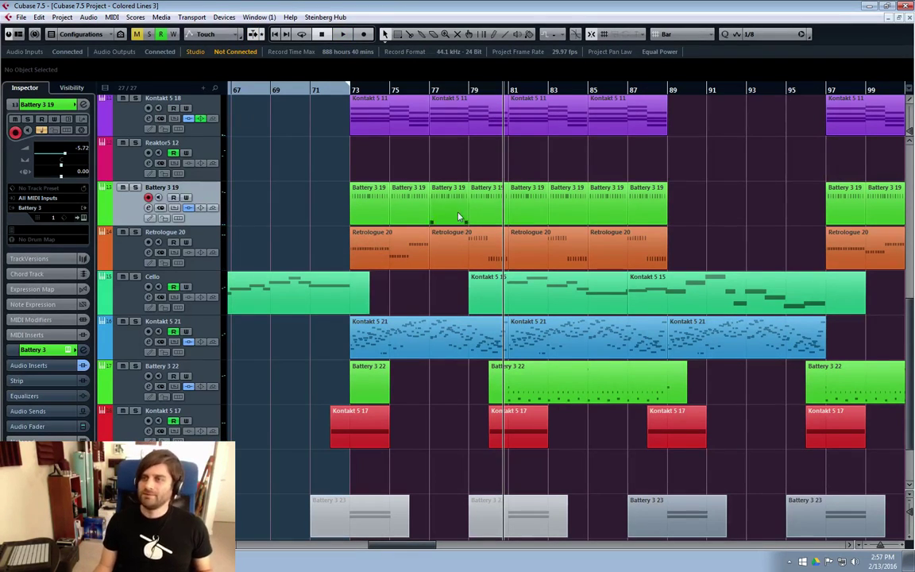
pyautogui.click(347, 90)
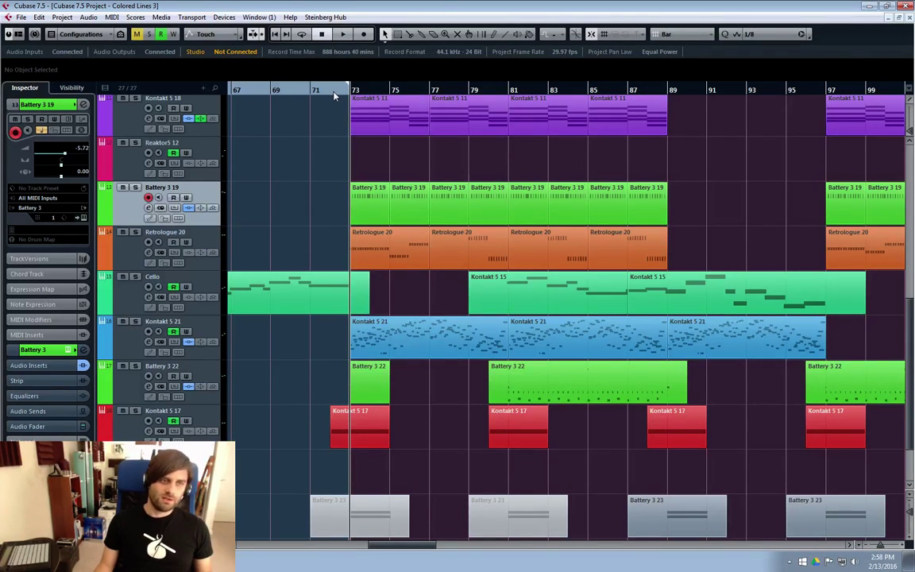
pyautogui.press('space')
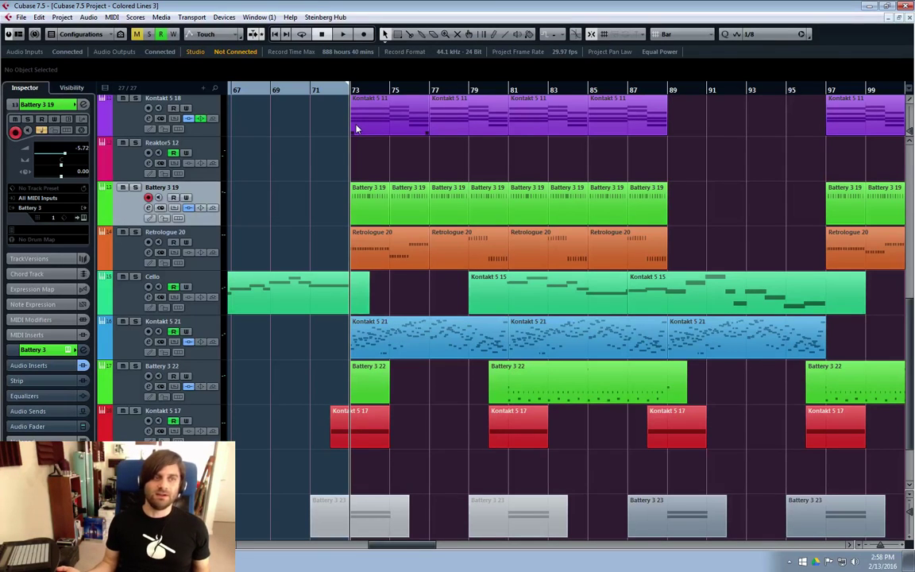
# Play the mix from bar 72 and raise the Battery 3 19 channel volume to -0.29.
pyautogui.click(331, 90)
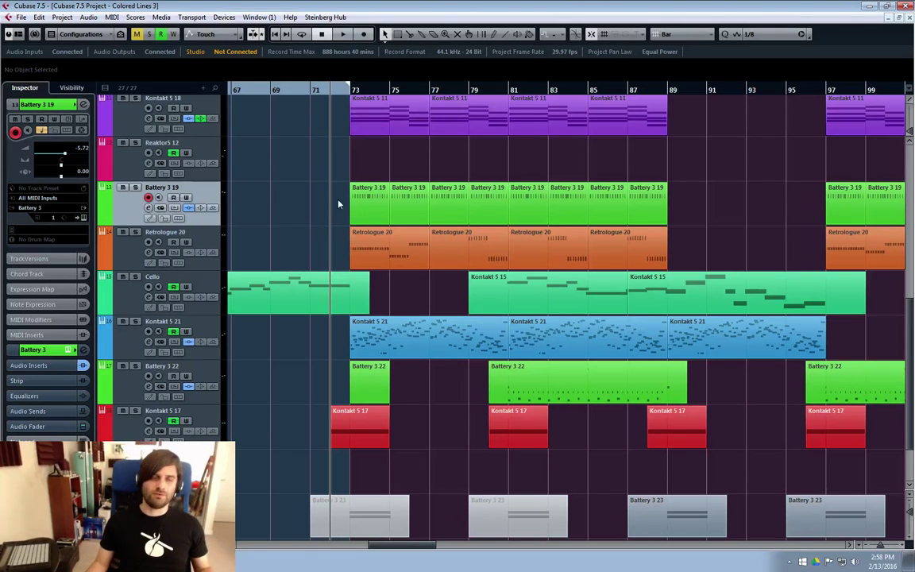
pyautogui.click(350, 90)
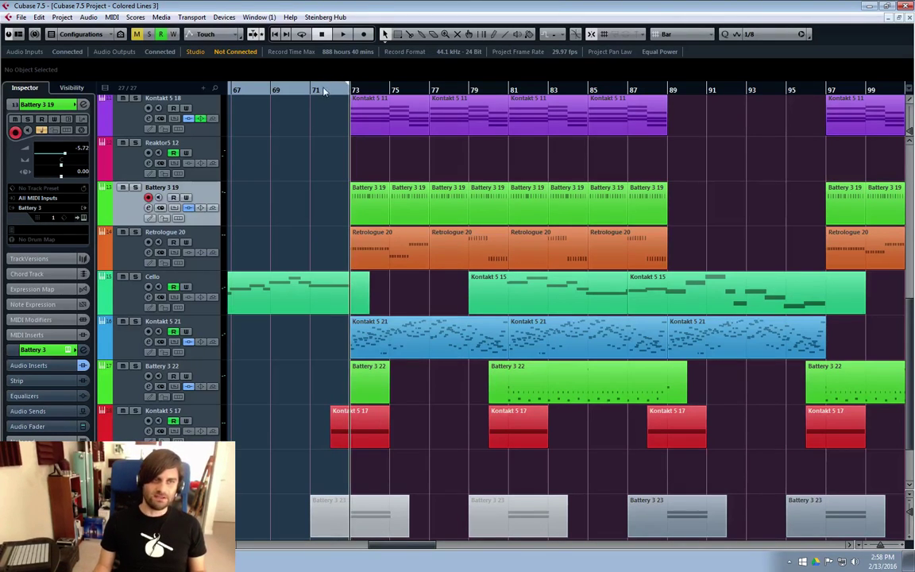
pyautogui.click(324, 90)
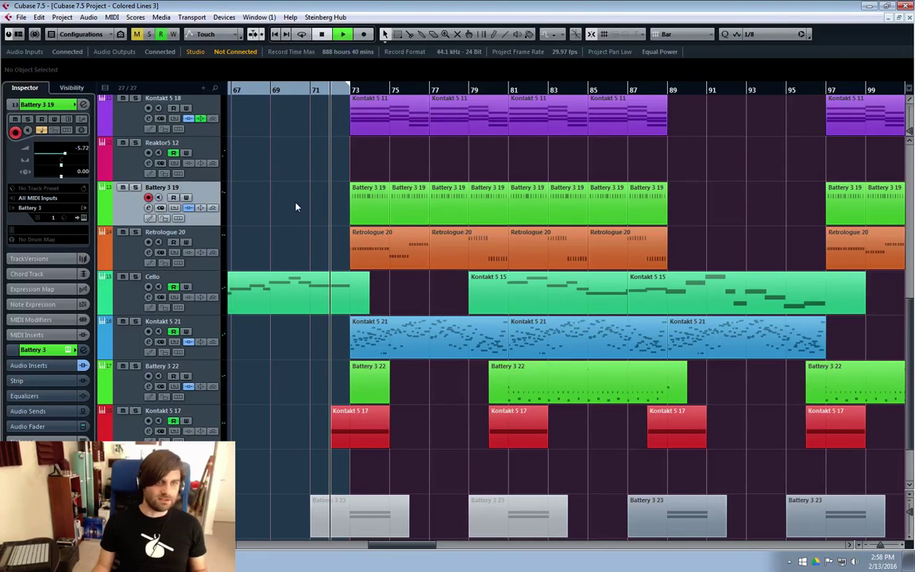
pyautogui.click(148, 207)
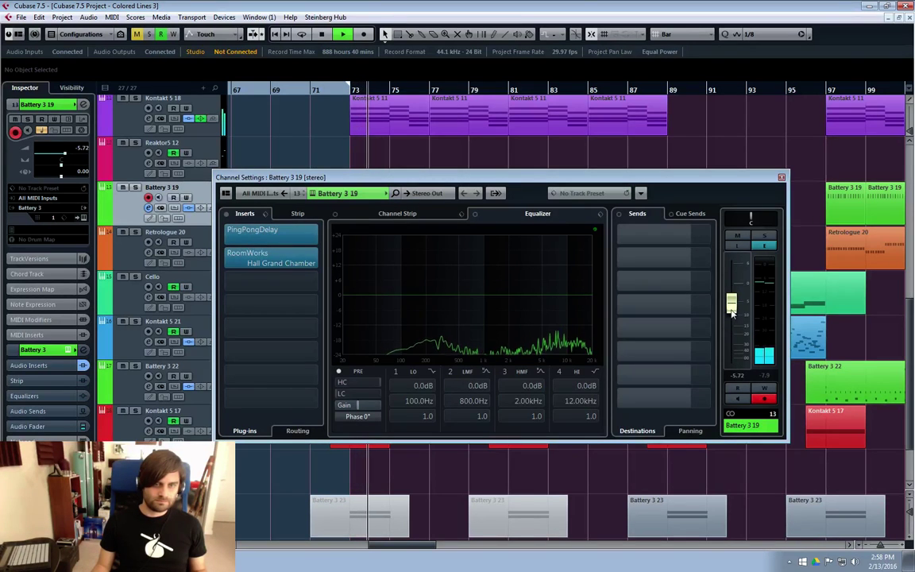
pyautogui.moveTo(732, 311)
pyautogui.mouseDown()
pyautogui.moveTo(733, 277)
pyautogui.moveTo(733, 294)
pyautogui.mouseUp()
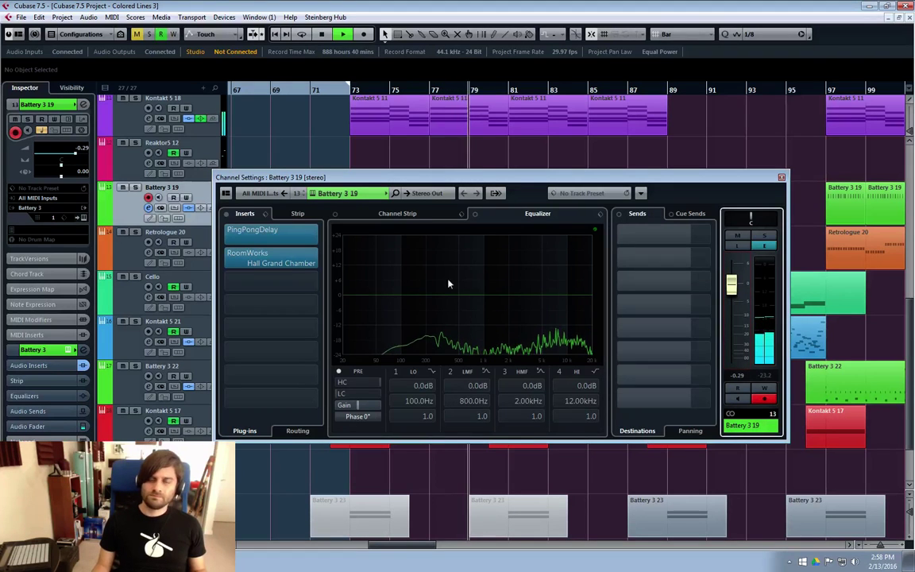
# Try a slight second-band EQ boost near 178 Hz on Battery 3 19, switch the band off and close the channel settings.
pyautogui.moveTo(419, 302)
pyautogui.mouseDown()
pyautogui.moveTo(429, 321)
pyautogui.moveTo(412, 315)
pyautogui.moveTo(425, 297)
pyautogui.moveTo(430, 319)
pyautogui.moveTo(423, 298)
pyautogui.mouseUp()
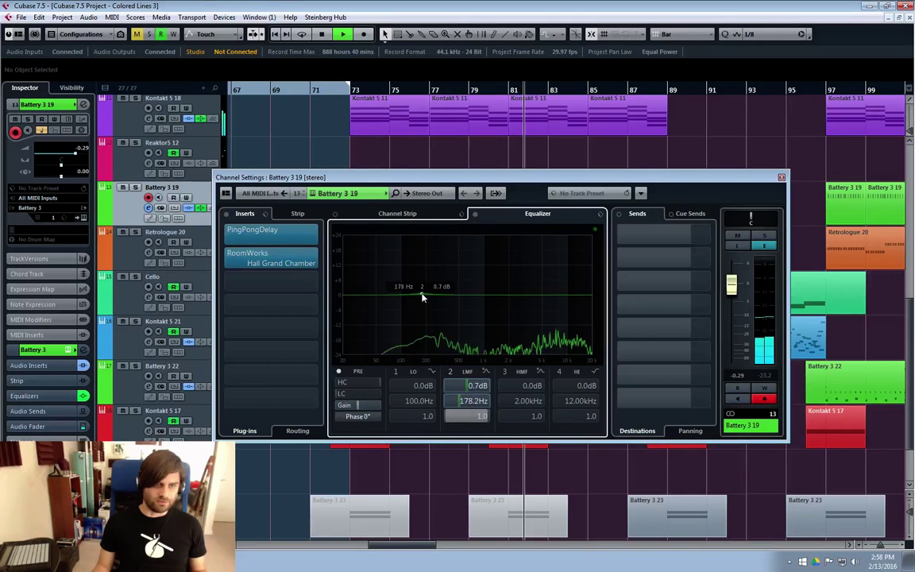
pyautogui.click(450, 371)
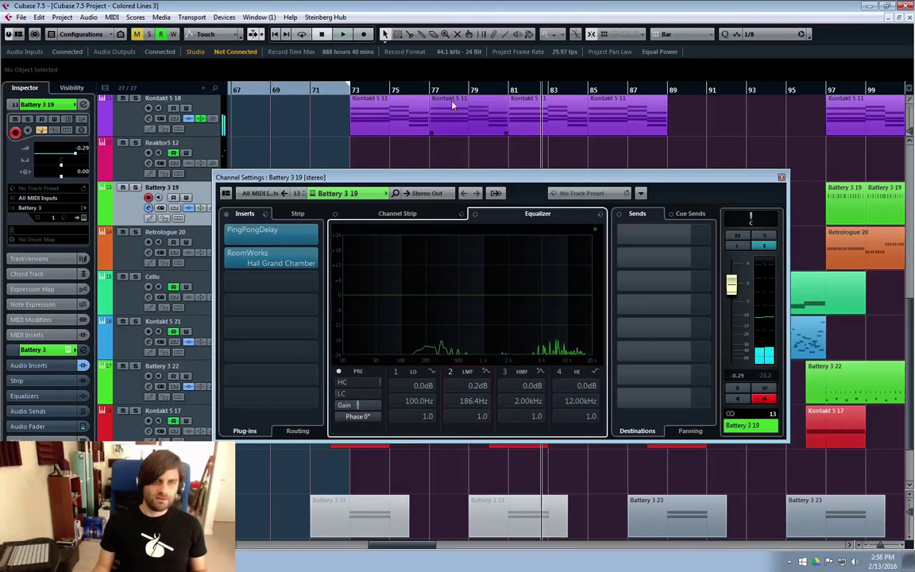
pyautogui.click(473, 92)
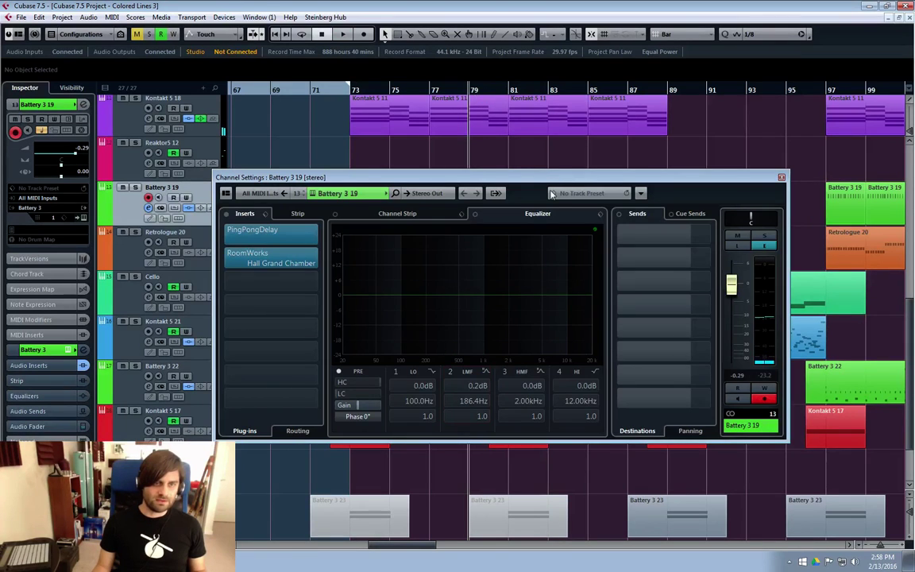
pyautogui.moveTo(574, 181); pyautogui.dragTo(562, 208)
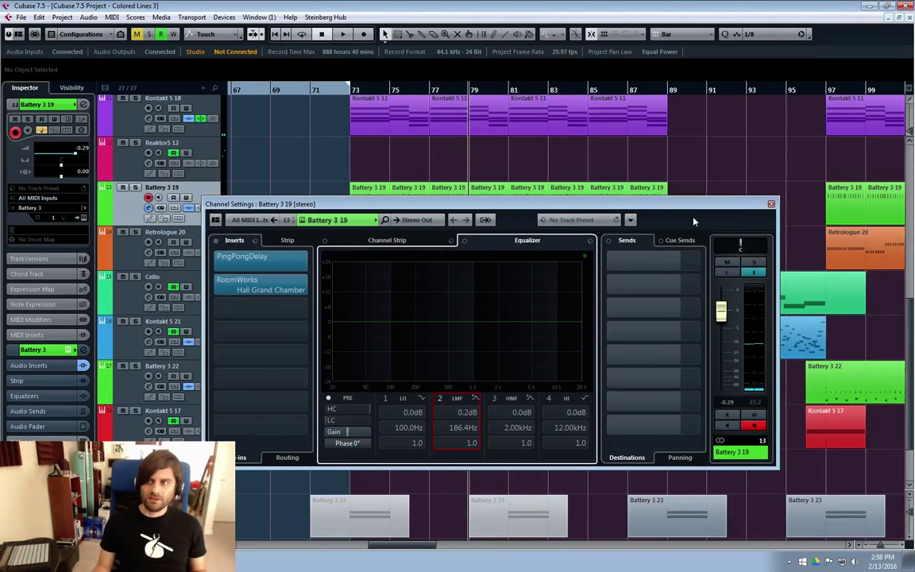
pyautogui.click(772, 205)
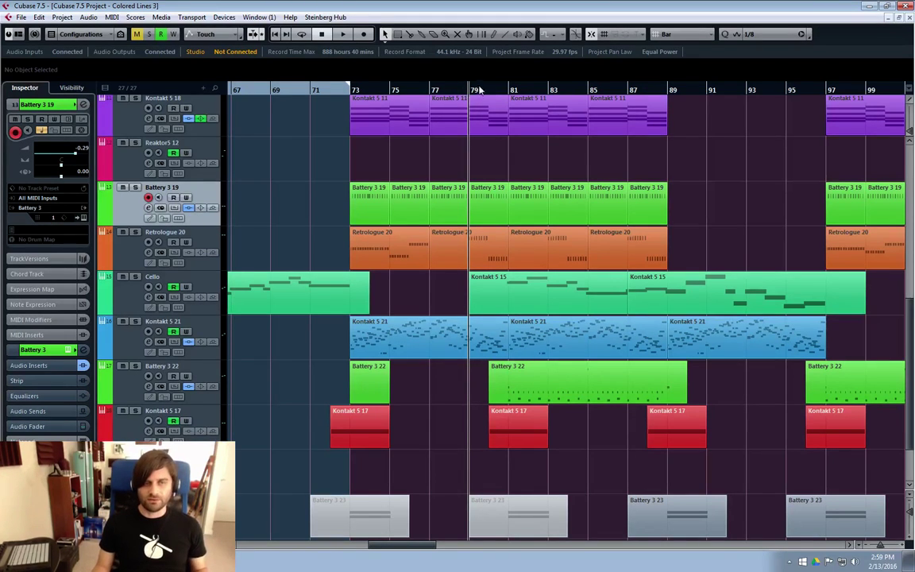
# Solo Battery 3 19, play it from bar 73 and try out a low EQ band cut in its channel settings.
pyautogui.click(351, 91)
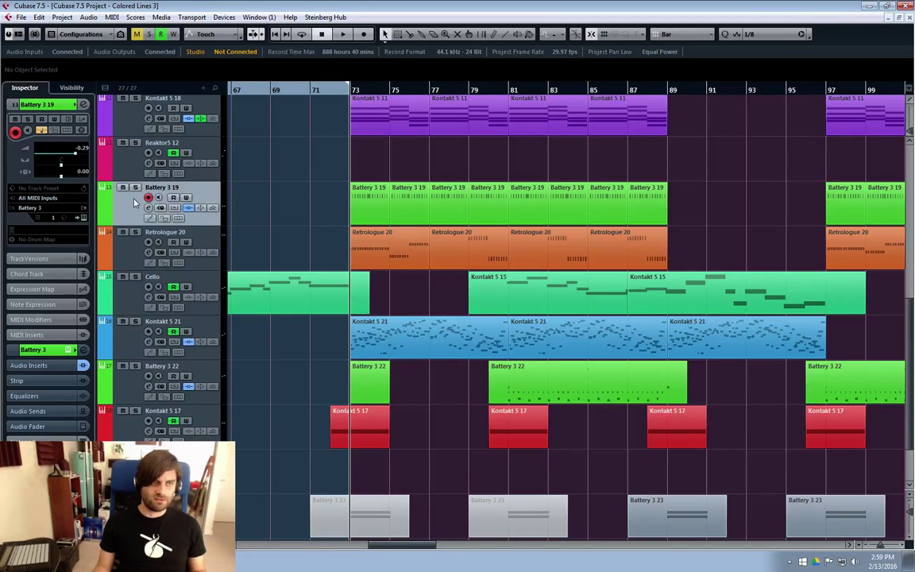
pyautogui.press('space')
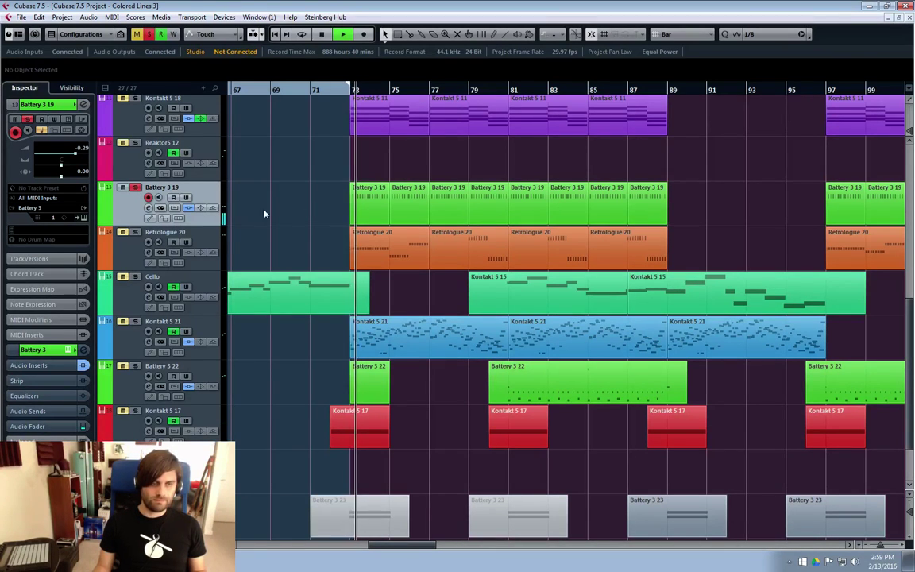
pyautogui.click(149, 207)
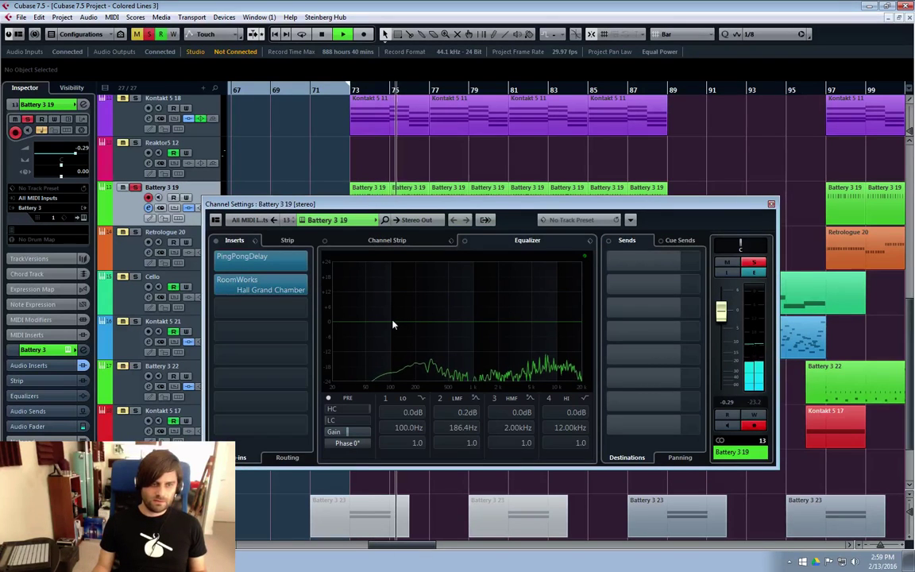
pyautogui.moveTo(396, 325); pyautogui.dragTo(346, 378)
pyautogui.moveTo(346, 377); pyautogui.dragTo(366, 325)
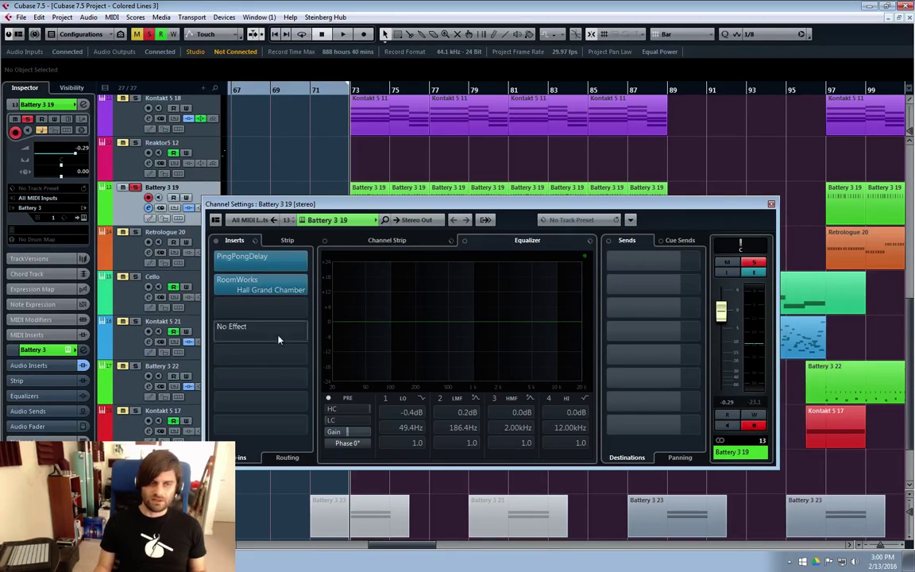
# Move the RoomWorks insert to the fifth slot and PingPongDelay to the fourth slot of Battery 3 19.
pyautogui.click(247, 334)
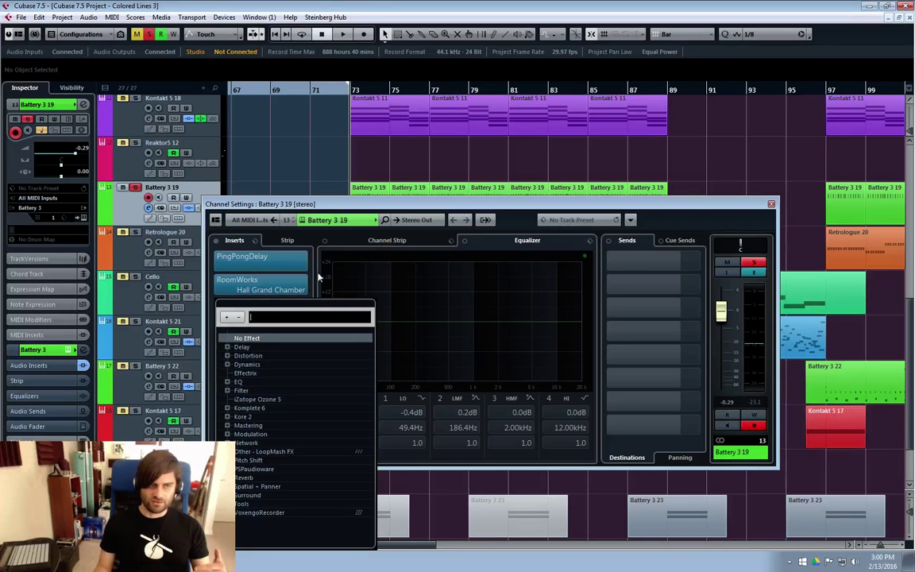
pyautogui.click(325, 244)
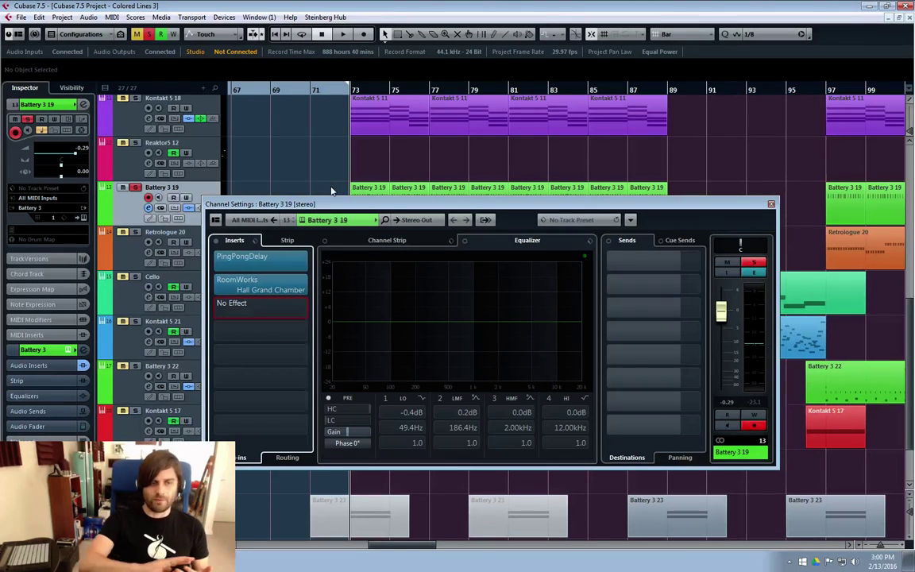
pyautogui.moveTo(269, 286); pyautogui.dragTo(278, 356)
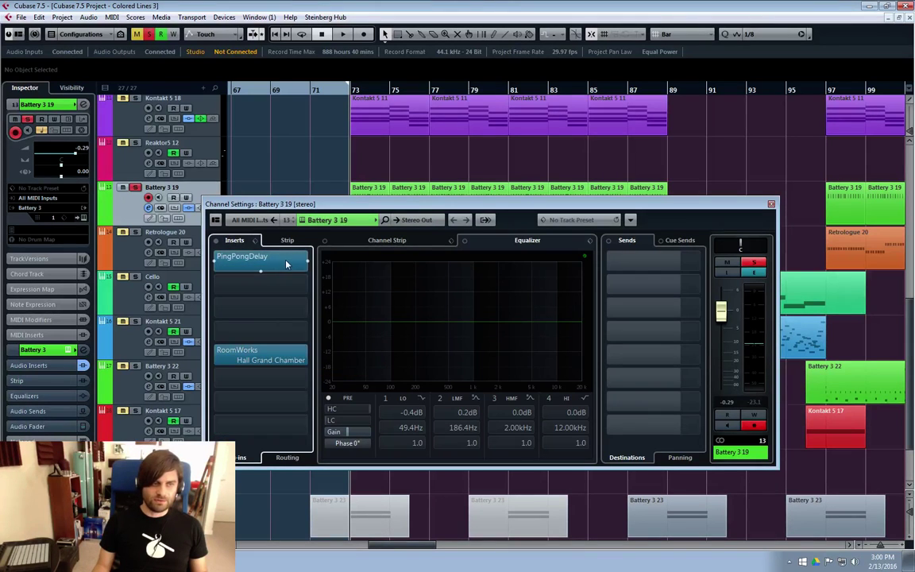
pyautogui.moveTo(284, 260); pyautogui.dragTo(263, 327)
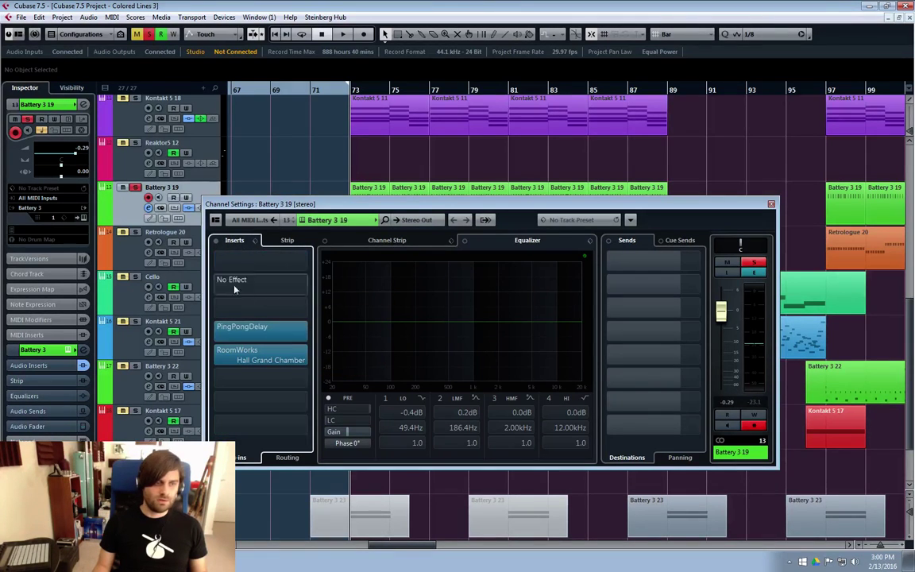
# Load the DualFilter effect into the first insert slot of Battery 3 19.
pyautogui.click(283, 264)
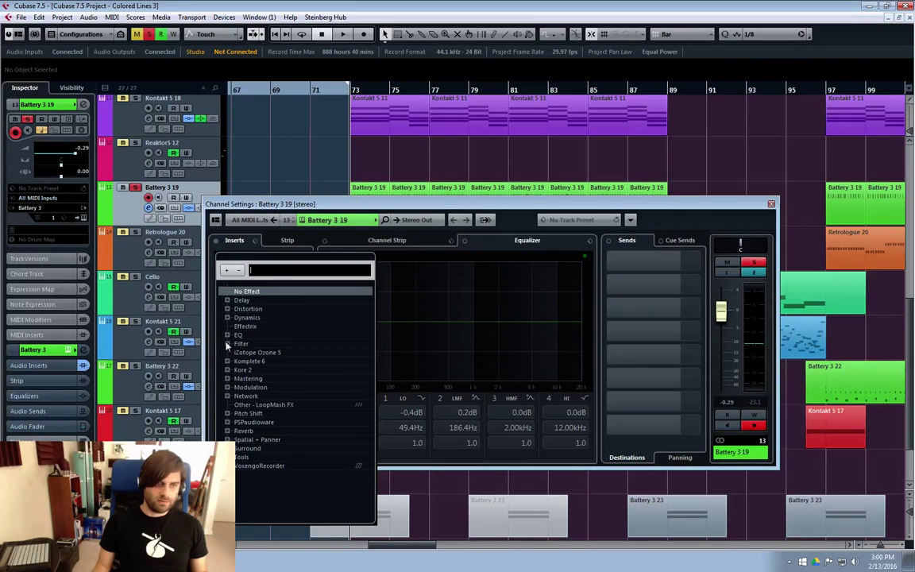
pyautogui.click(227, 345)
pyautogui.click(257, 353)
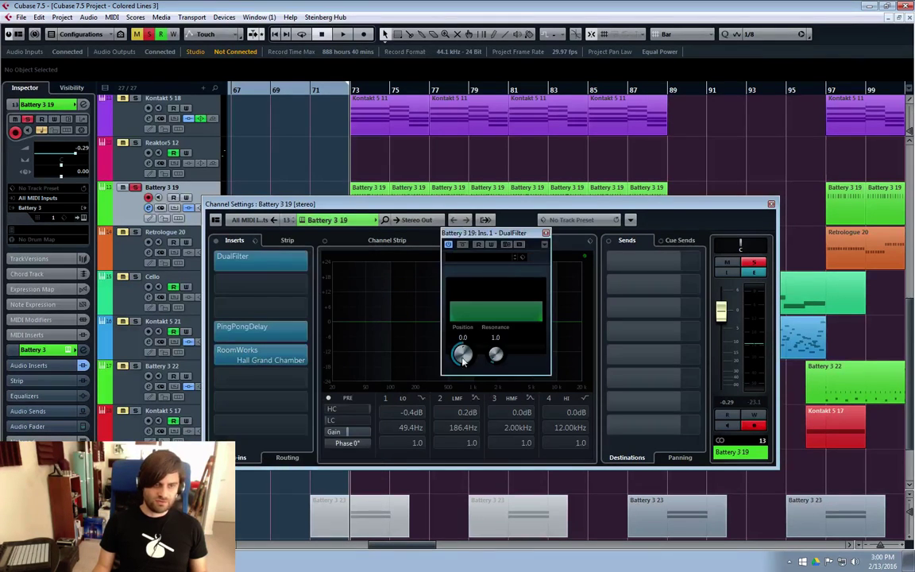
pyautogui.moveTo(490, 237); pyautogui.dragTo(448, 263)
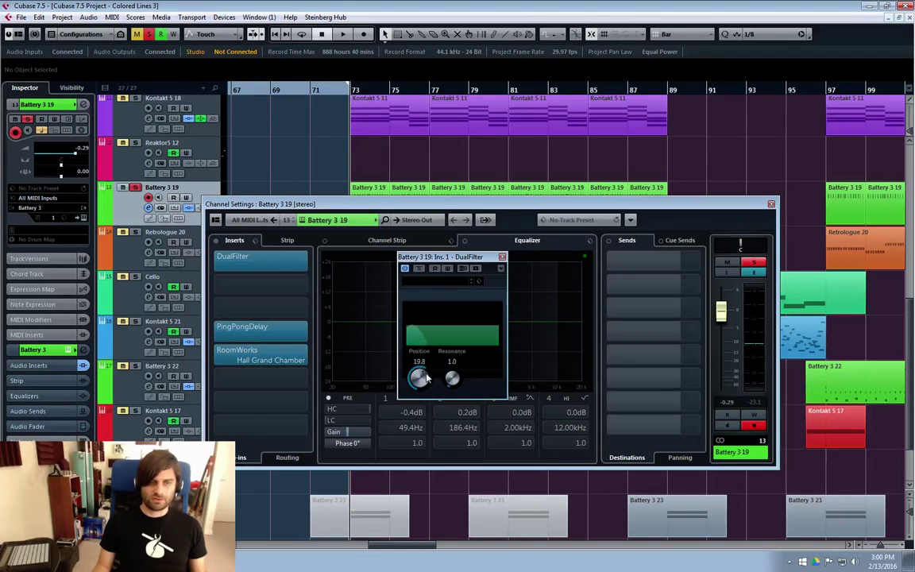
# Set the DualFilter position to 40.6 while the soloed Battery 3 19 track plays from bar 73, keeping the EQ curve in view.
pyautogui.moveTo(427, 379); pyautogui.dragTo(422, 385)
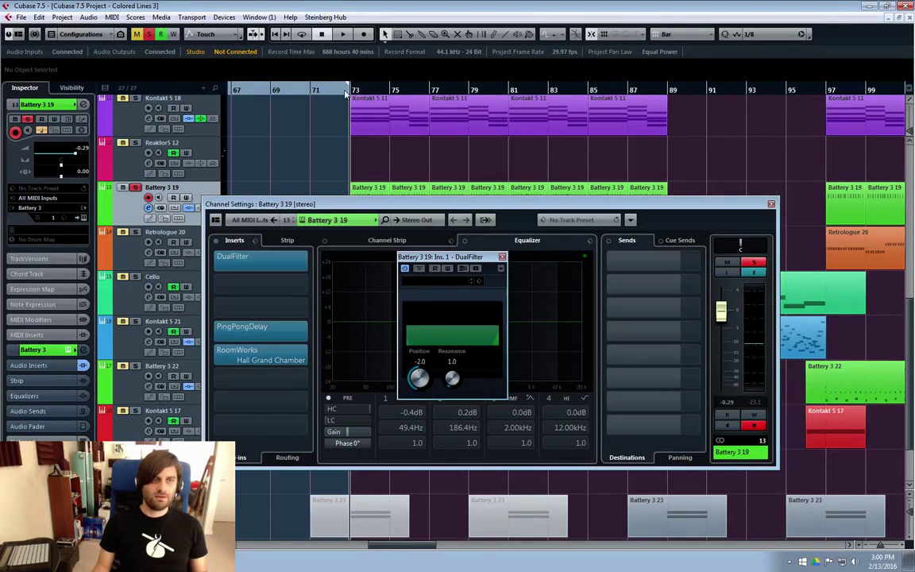
pyautogui.press('space')
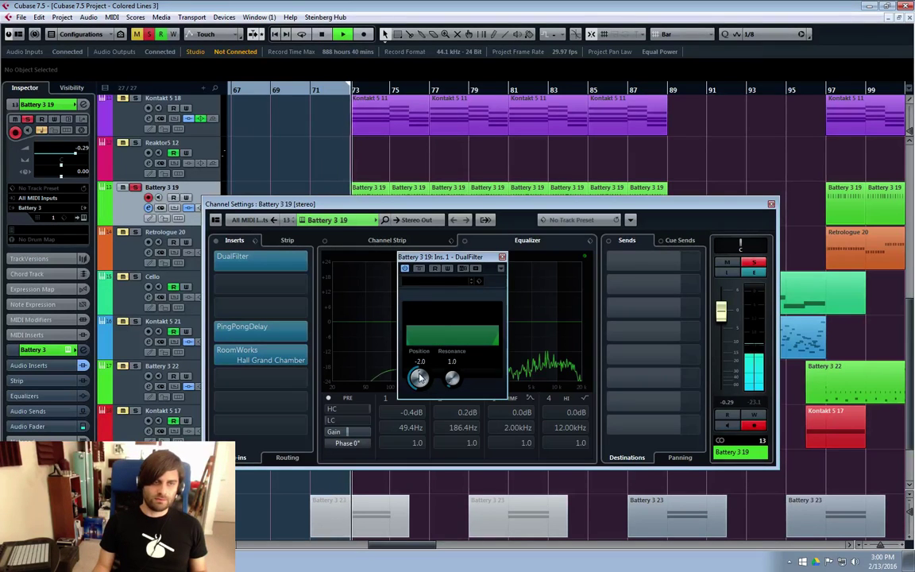
pyautogui.moveTo(421, 379); pyautogui.dragTo(426, 358)
pyautogui.moveTo(441, 257); pyautogui.dragTo(574, 246)
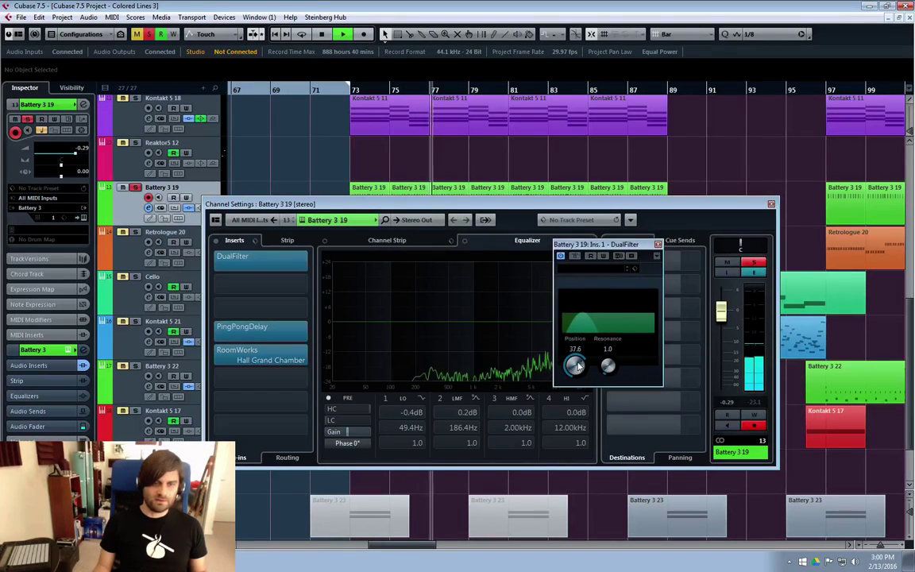
pyautogui.moveTo(576, 368)
pyautogui.mouseDown()
pyautogui.moveTo(575, 351)
pyautogui.moveTo(578, 367)
pyautogui.mouseUp()
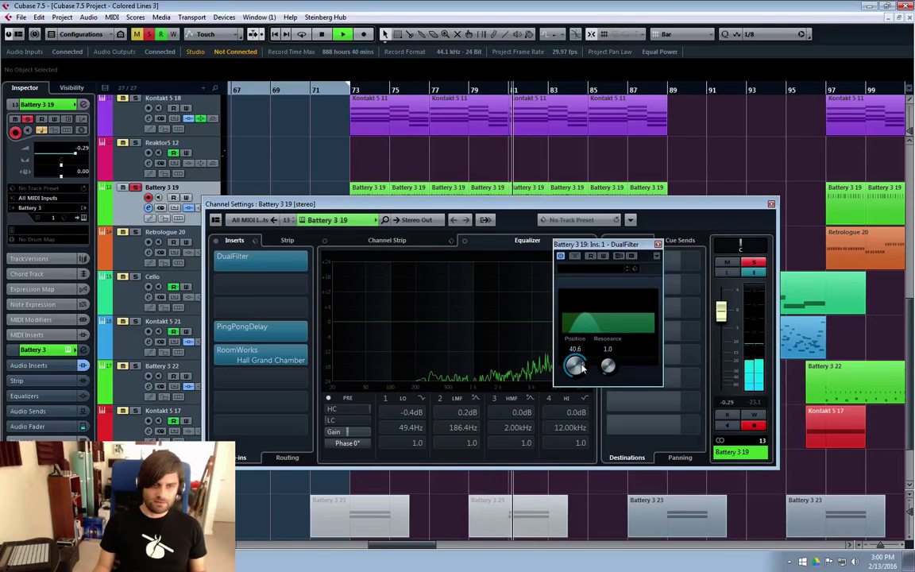
# Compare Battery 3 19 with DualFilter bypassed and active during playback, leave the filter active and close its window.
pyautogui.click(573, 258)
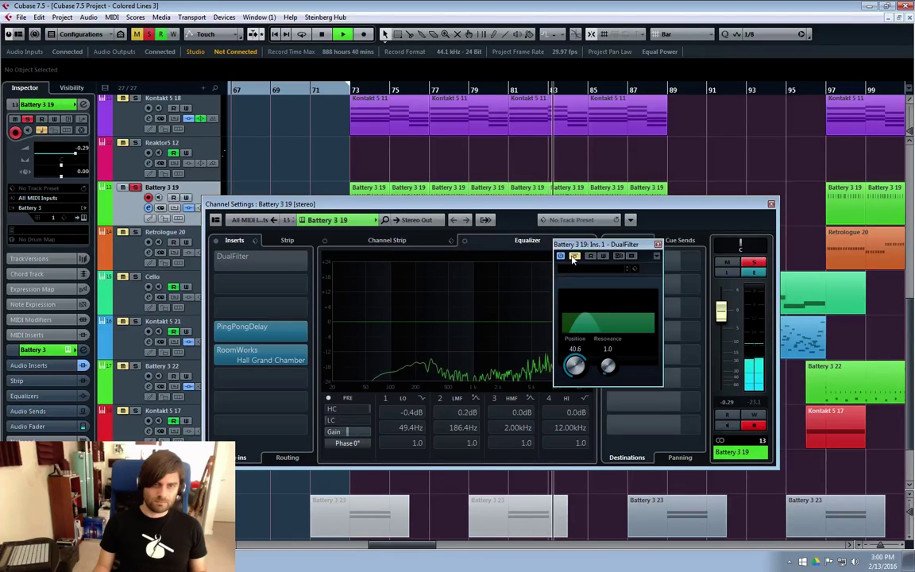
pyautogui.click(573, 257)
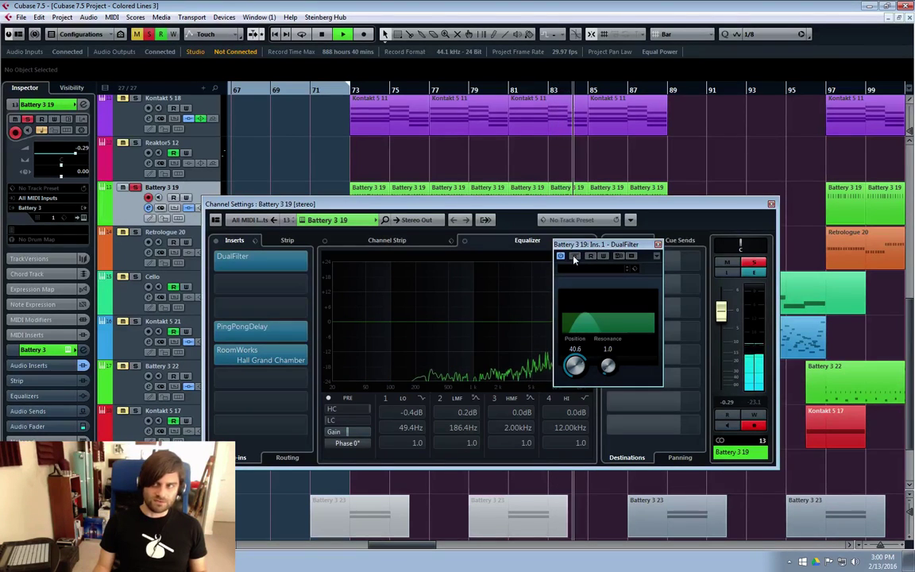
pyautogui.click(575, 258)
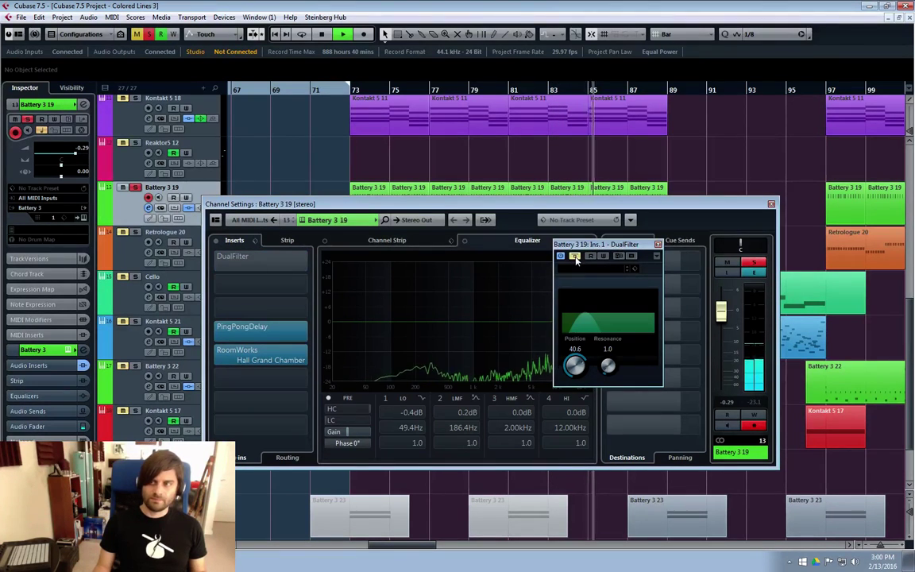
pyautogui.click(575, 257)
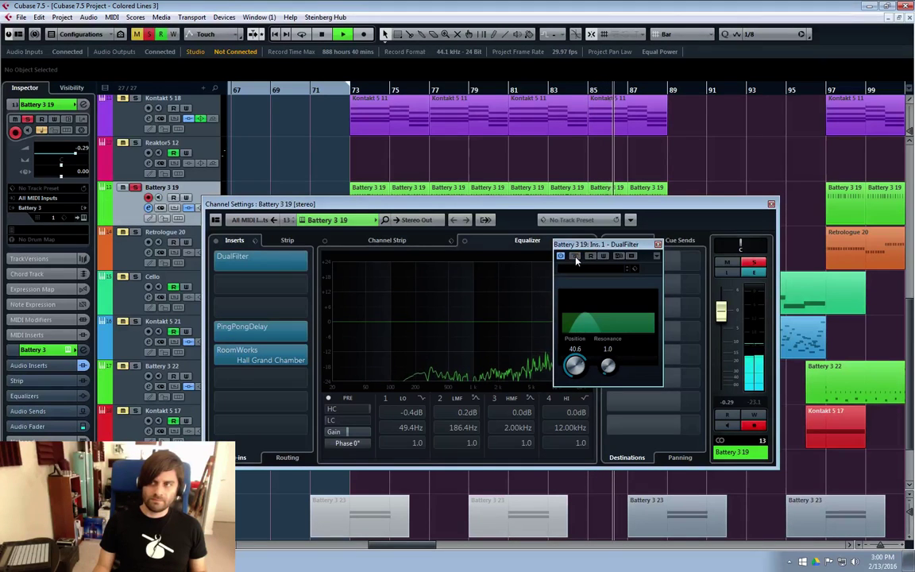
pyautogui.click(658, 244)
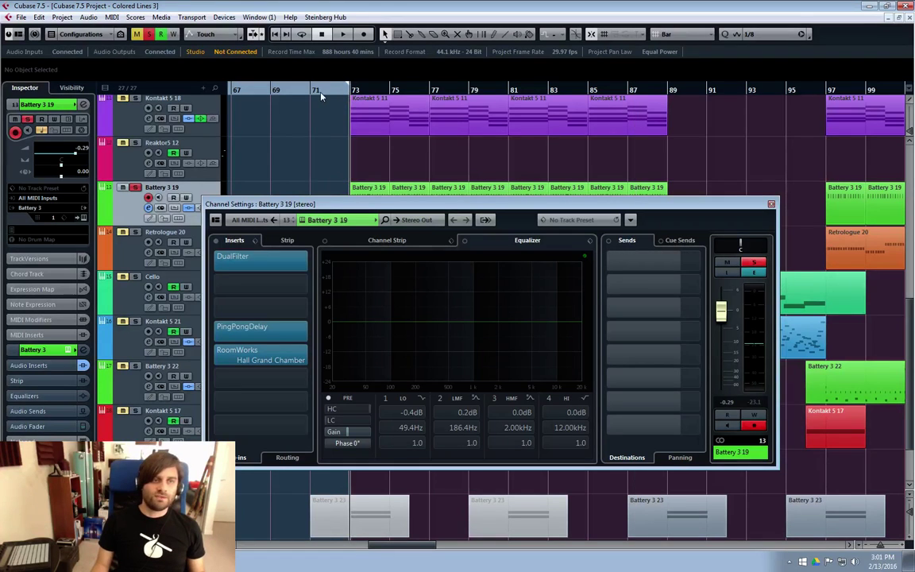
# Turn off the Battery 3 19 solo, close its channel settings and place the cursor at bar 70.
pyautogui.click(354, 102)
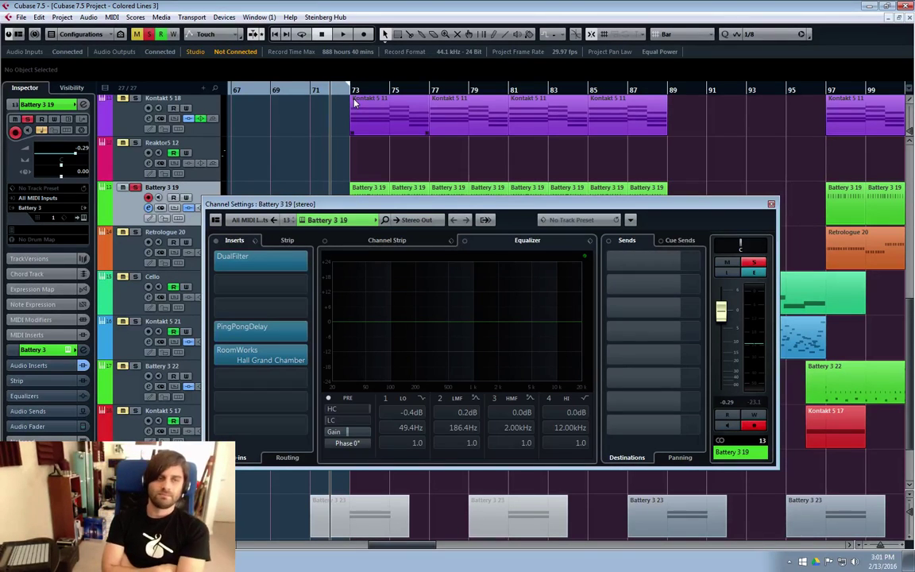
pyautogui.click(136, 189)
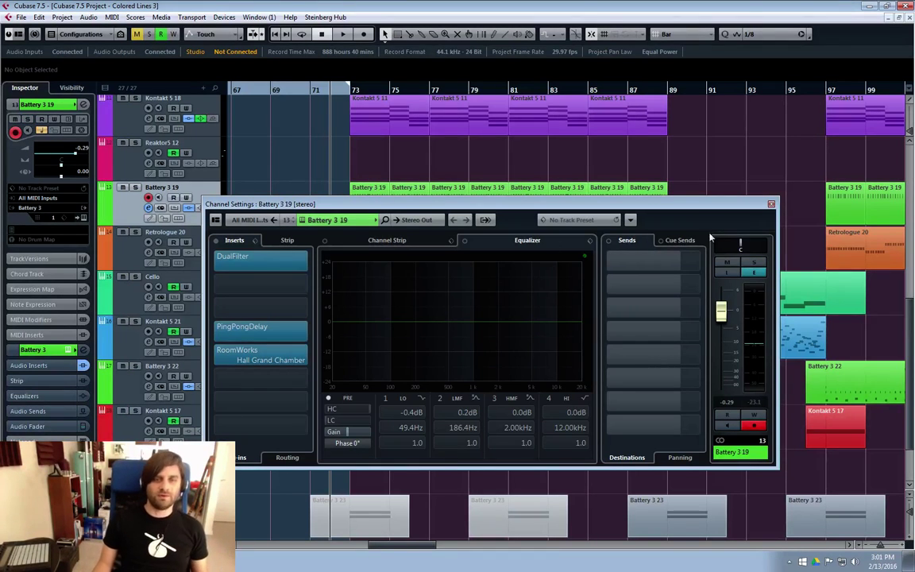
pyautogui.click(771, 206)
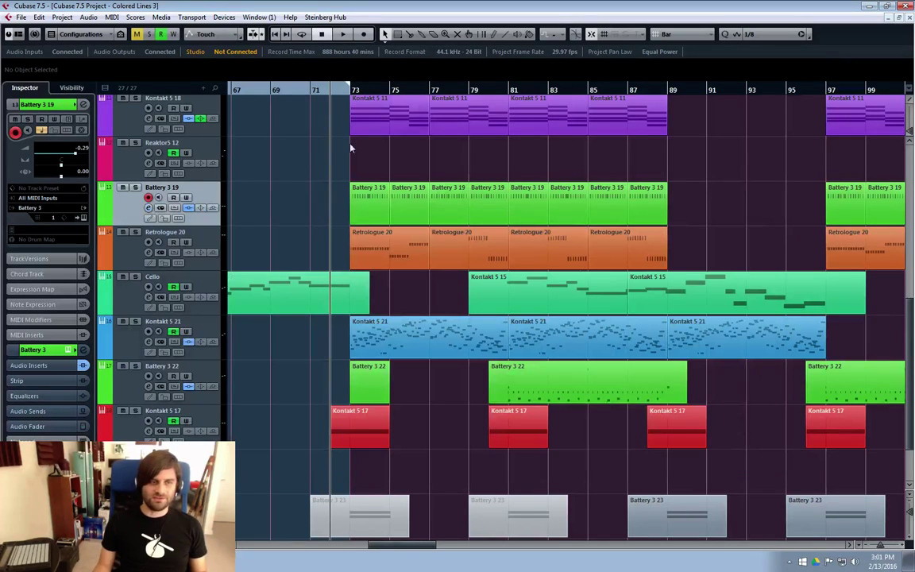
pyautogui.click(310, 91)
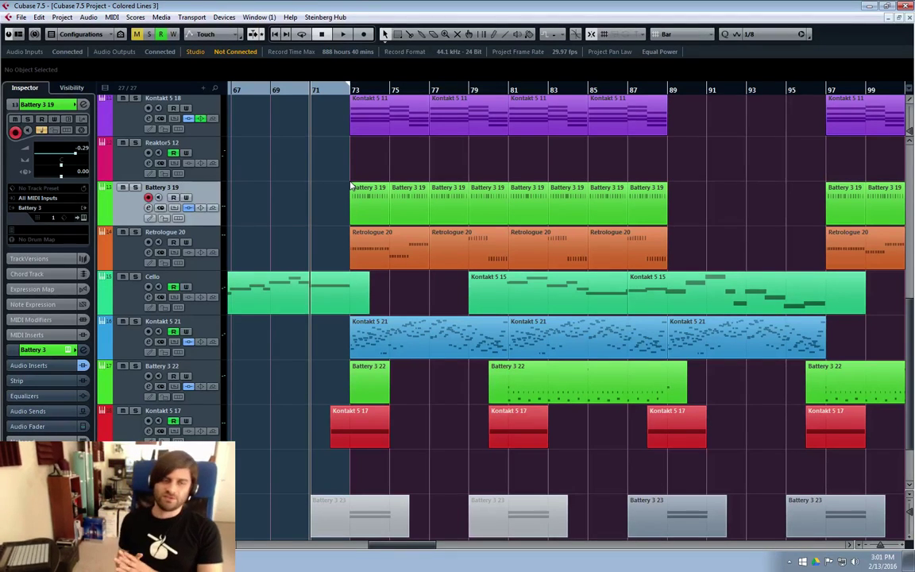
pyautogui.click(290, 89)
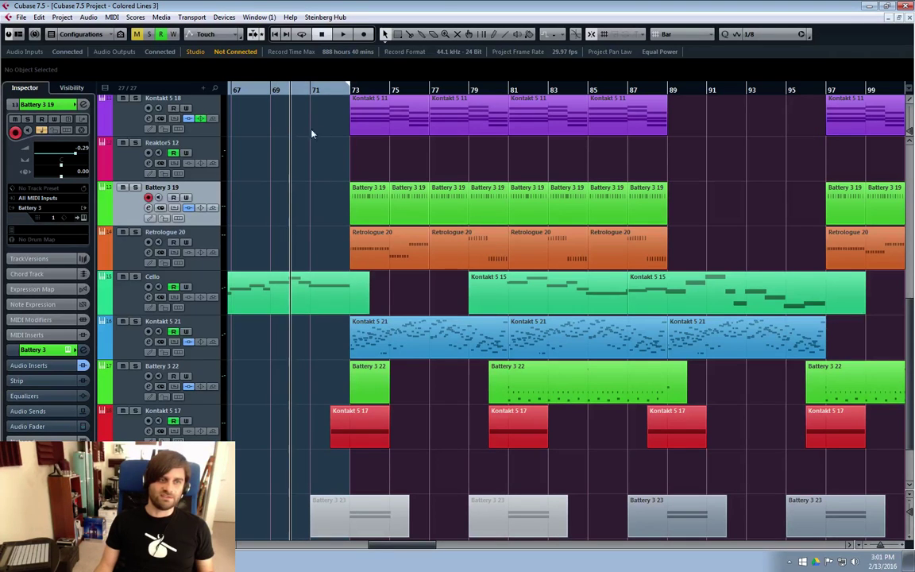
# Place the cursor at bar 69 and play the full mix into the section starting at bar 73.
pyautogui.click(310, 89)
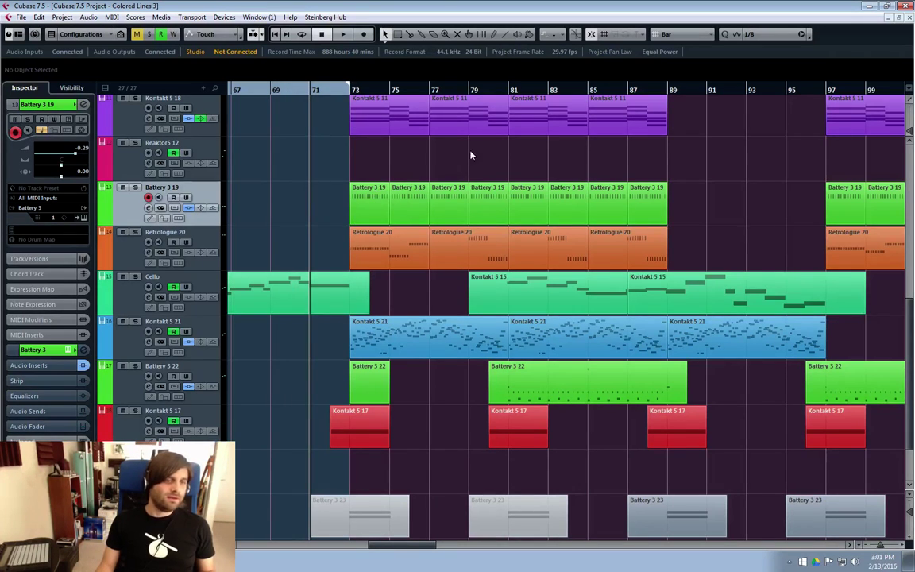
pyautogui.scroll(-5, 772, 188)
pyautogui.scroll(5, 580, 164)
pyautogui.scroll(2, 745, 231)
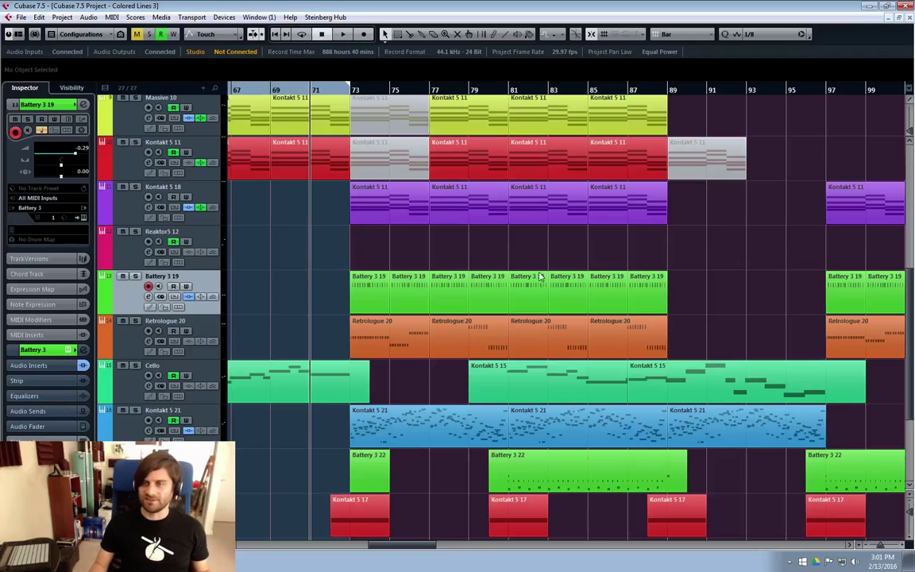
pyautogui.click(275, 91)
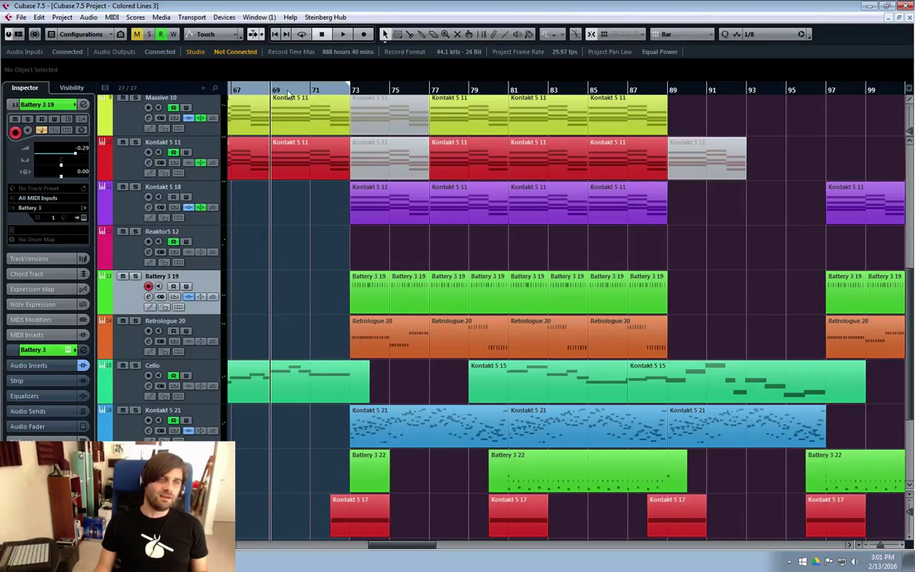
pyautogui.click(293, 92)
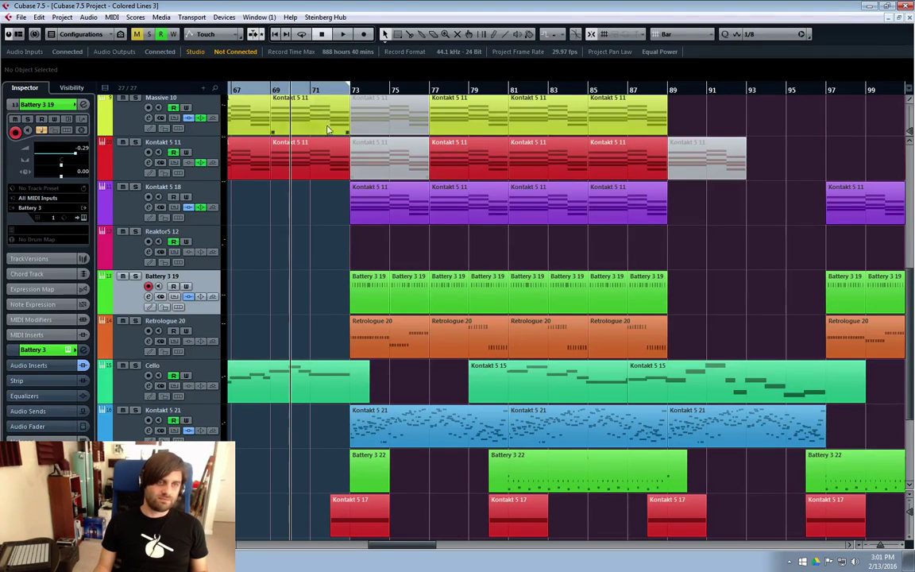
pyautogui.click(287, 89)
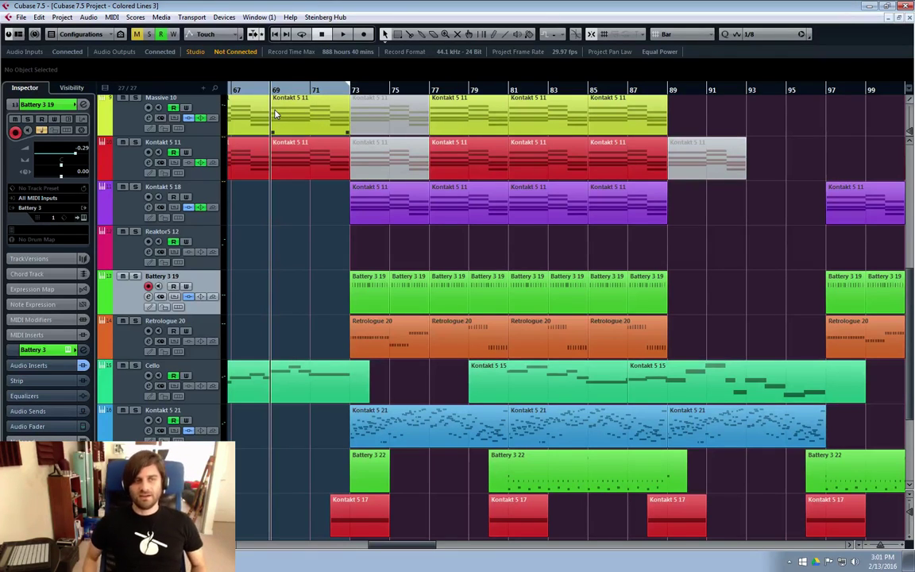
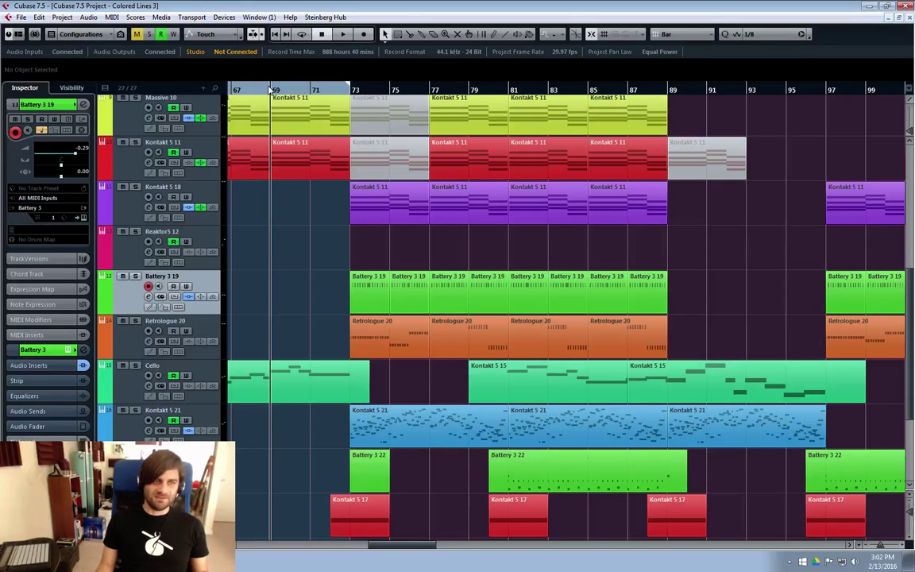
pyautogui.click(291, 95)
pyautogui.click(273, 90)
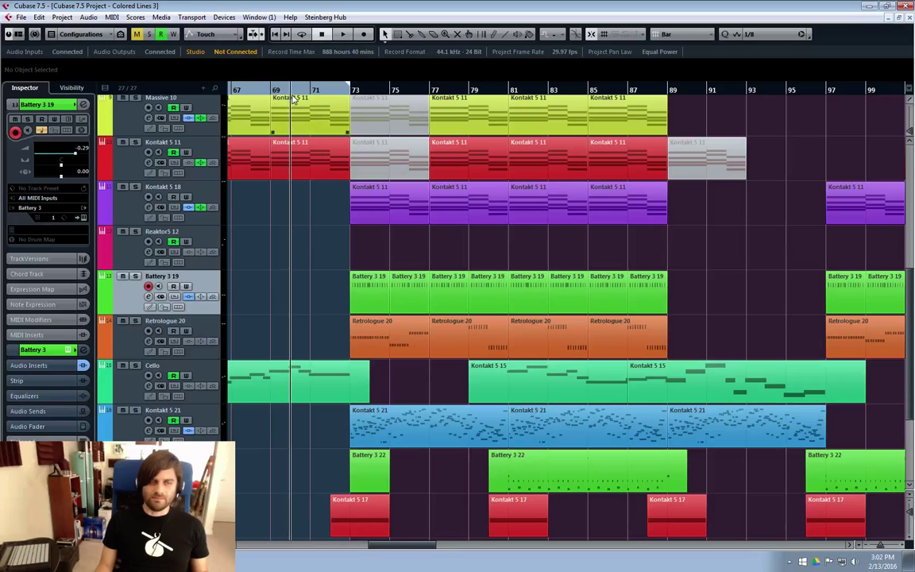
pyautogui.click(298, 99)
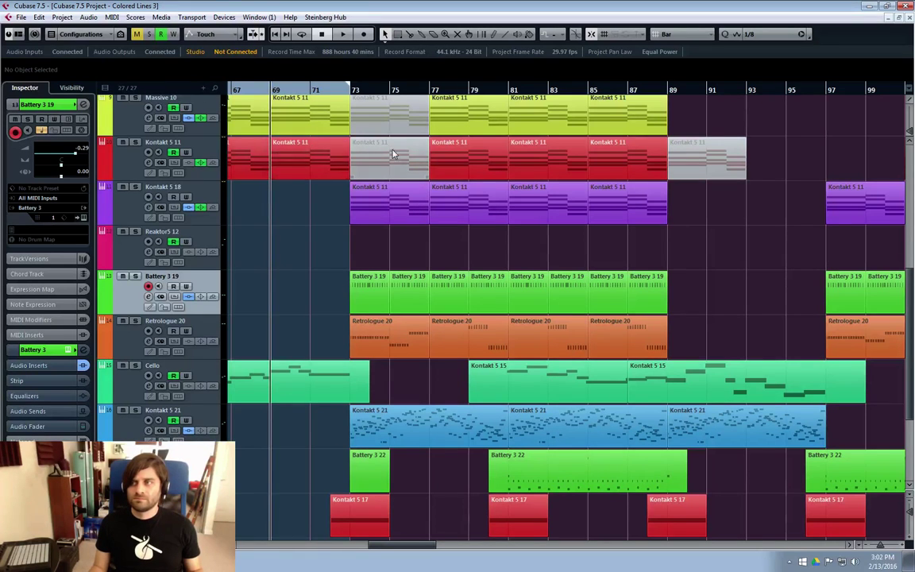
pyautogui.moveTo(315, 163); pyautogui.dragTo(243, 124)
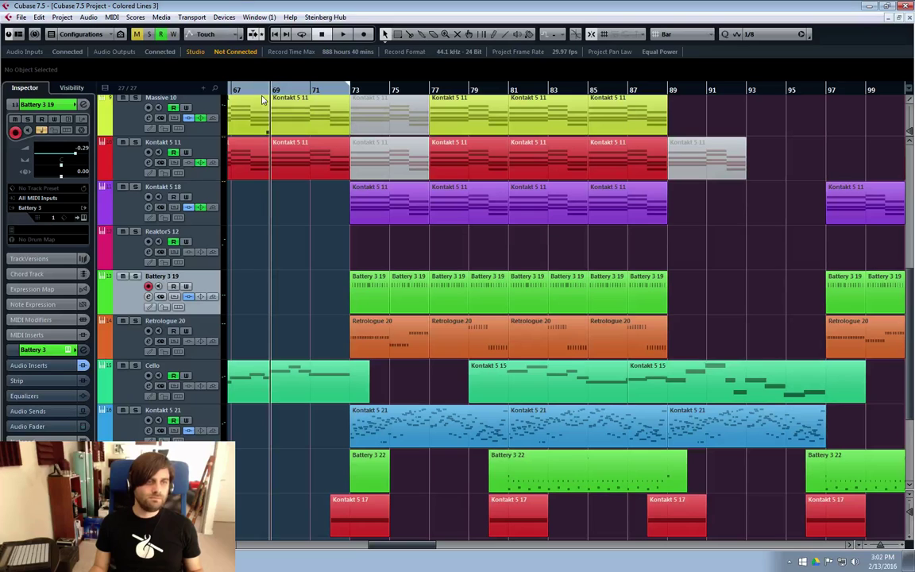
pyautogui.press('space')
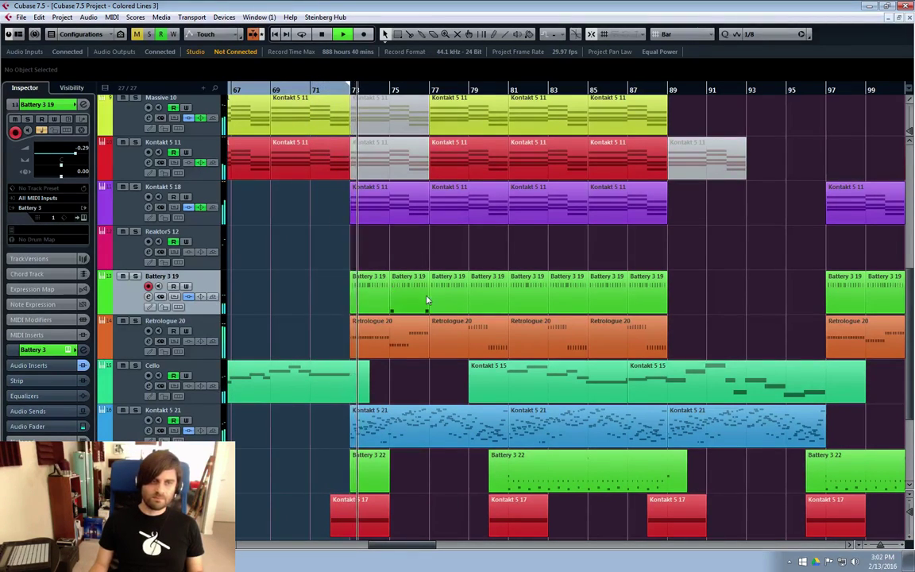
# Boost Battery 3 19's high-mid EQ band by 4.6 dB at 9.27 kHz during mix playback, and close its channel settings.
pyautogui.click(148, 298)
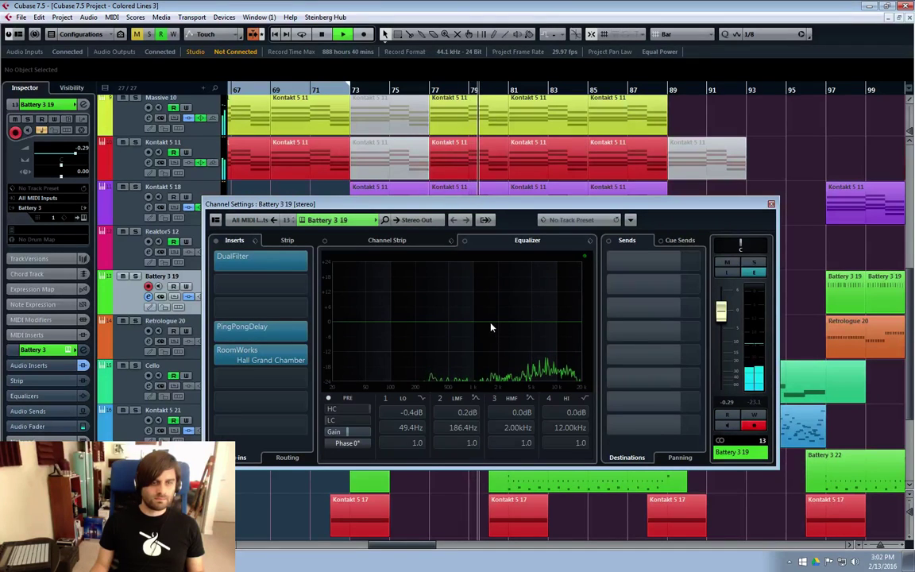
pyautogui.moveTo(493, 328); pyautogui.dragTo(553, 308)
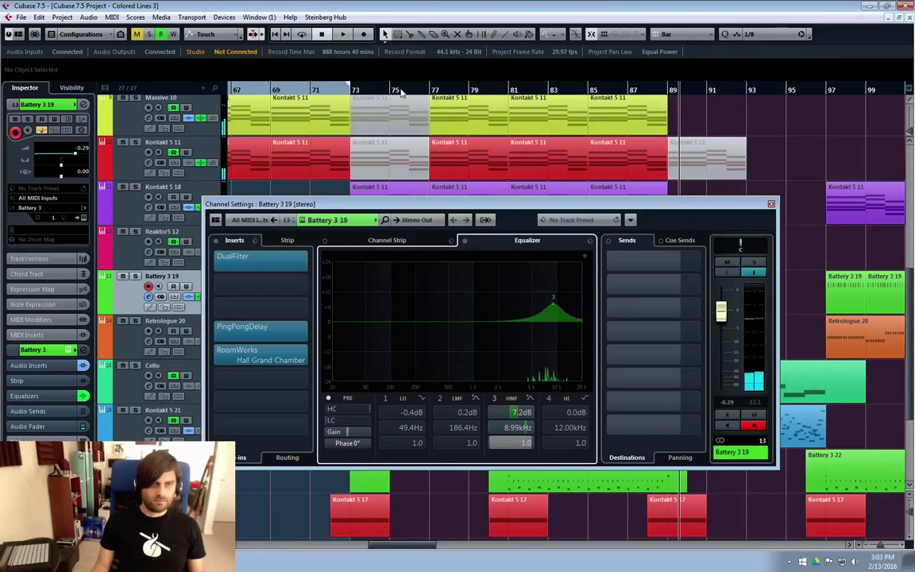
pyautogui.press('space')
pyautogui.press('space')
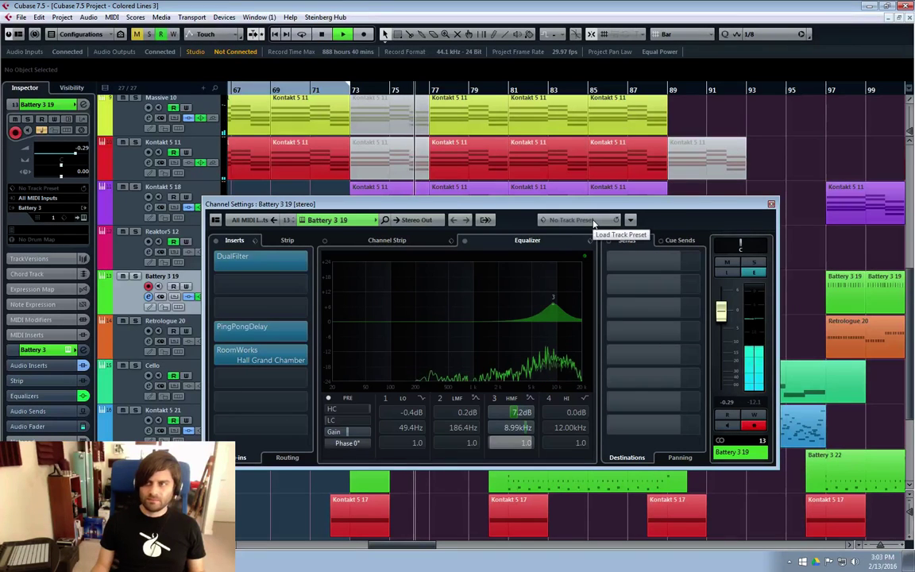
pyautogui.click(333, 94)
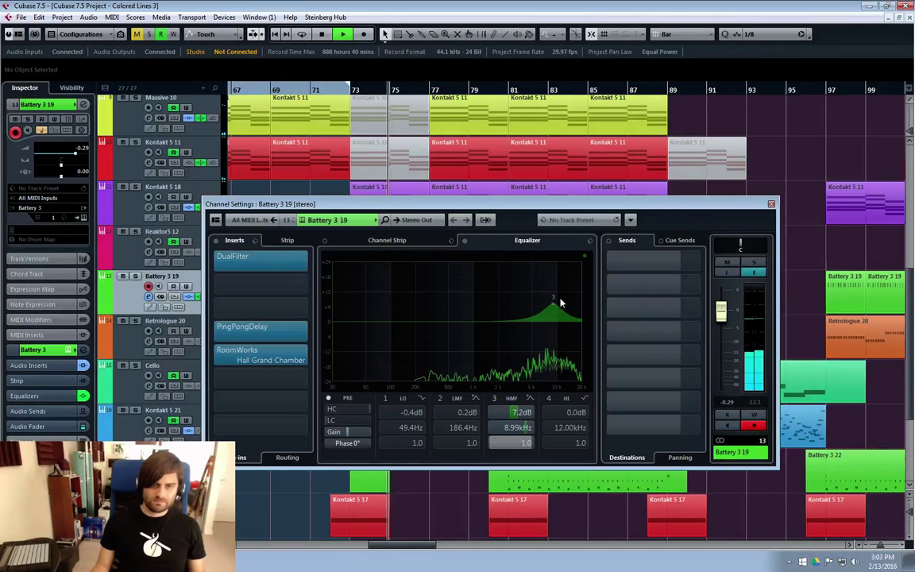
pyautogui.moveTo(560, 303); pyautogui.dragTo(555, 316)
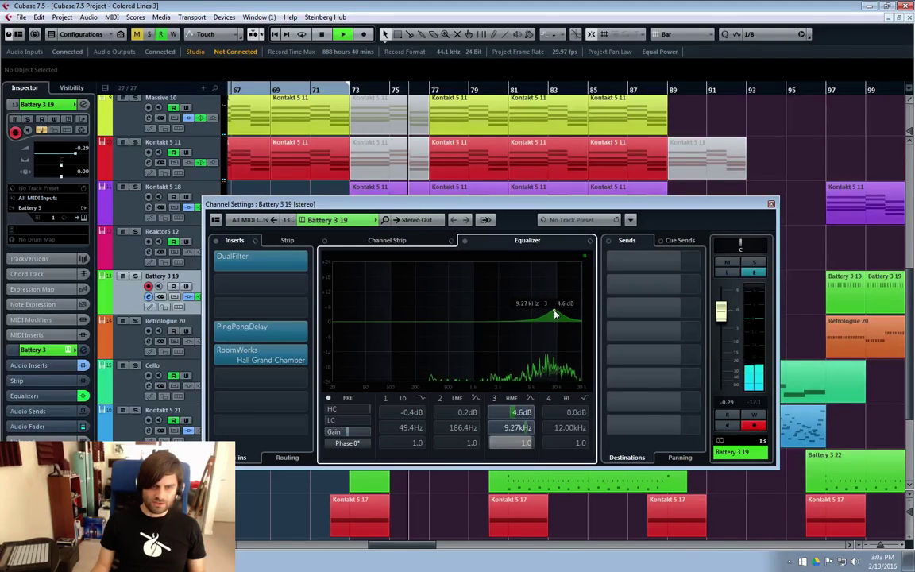
pyautogui.click(771, 204)
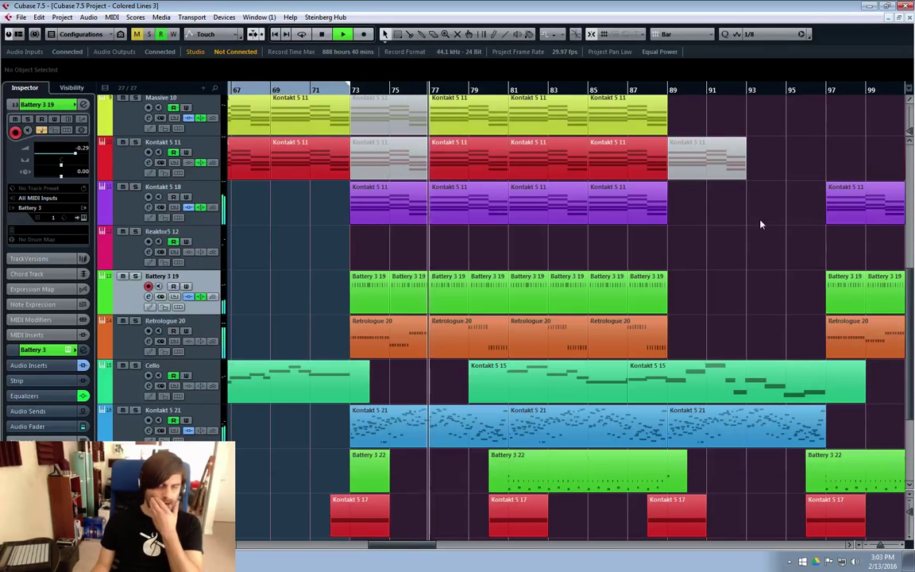
# Solo Kontakt 5 21 and move its REVerence effect from the second to the fourth insert slot.
pyautogui.click(143, 436)
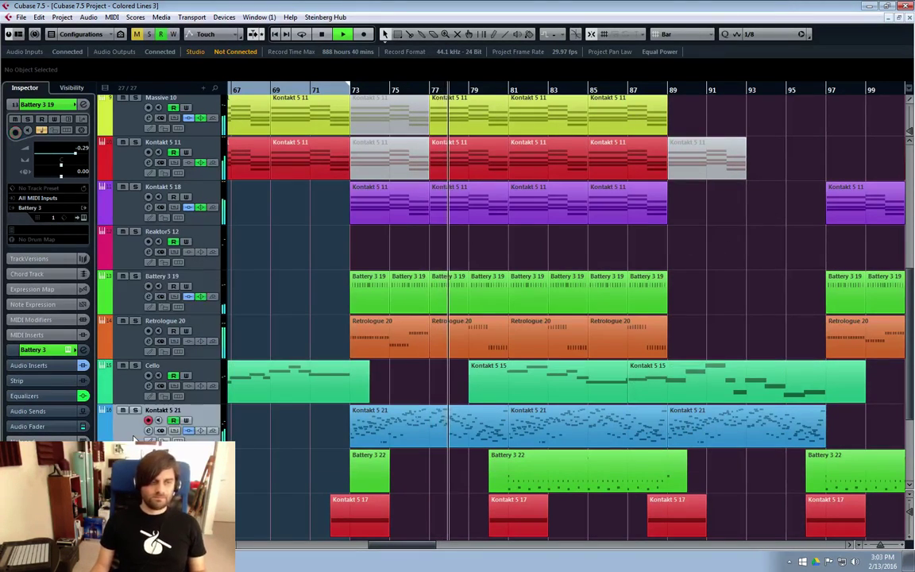
pyautogui.click(148, 430)
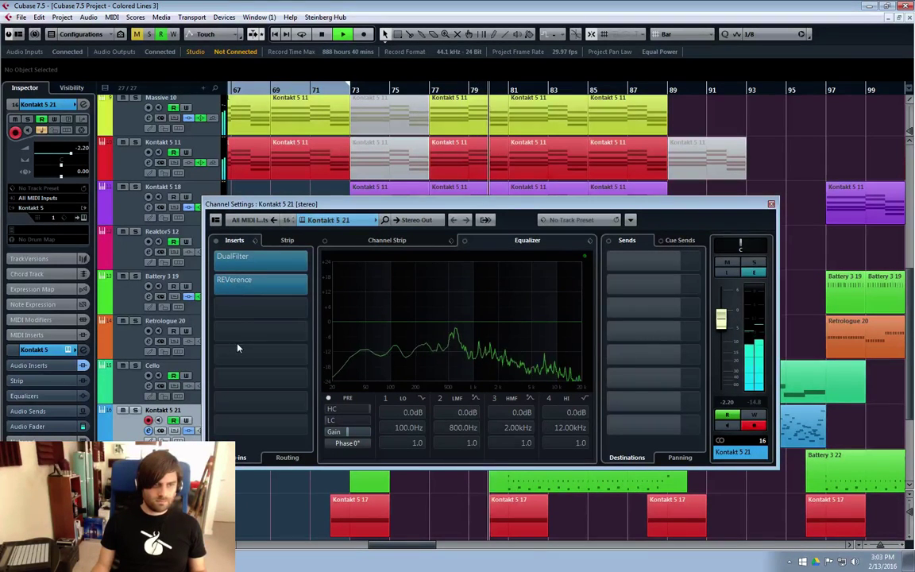
pyautogui.press('s')
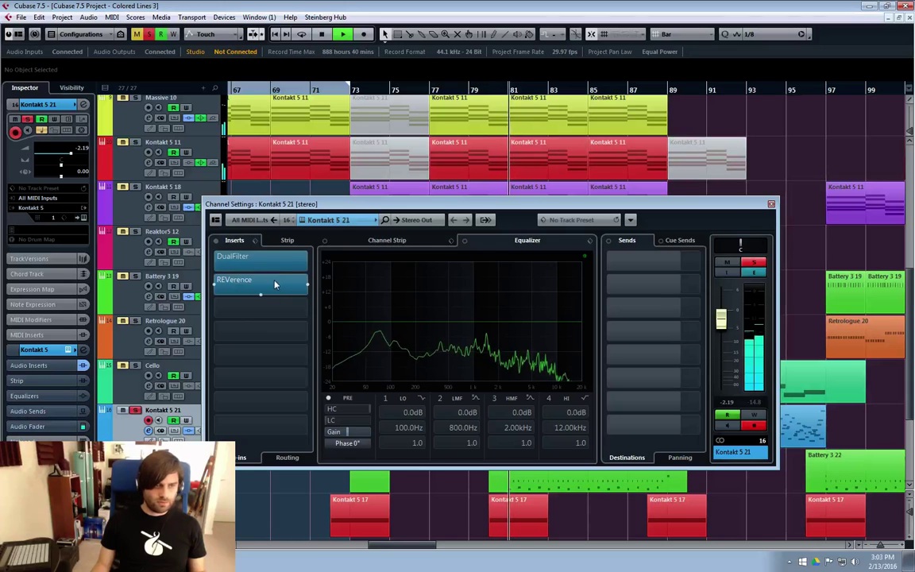
pyautogui.moveTo(260, 296); pyautogui.dragTo(278, 328)
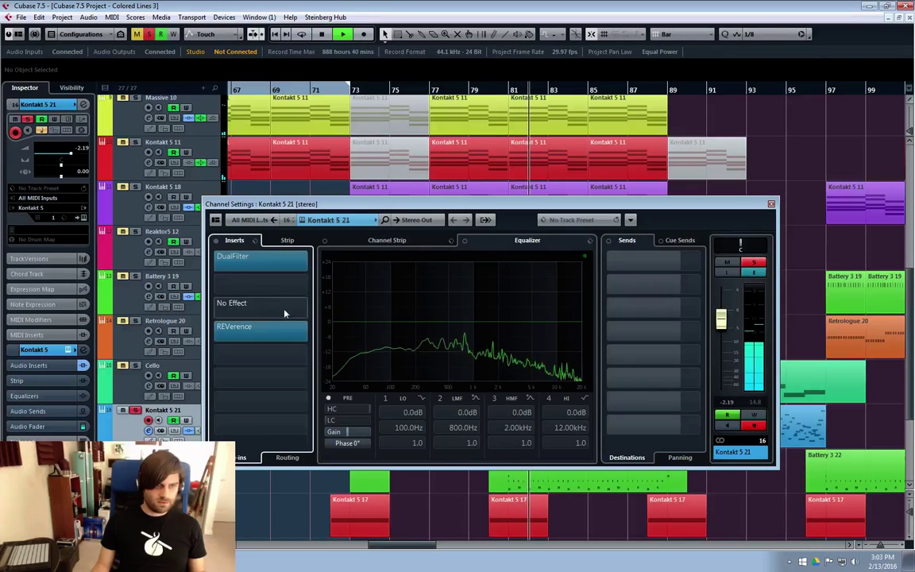
# Load the StereoEnhancer effect into the second insert slot of Kontakt 5 21.
pyautogui.click(266, 283)
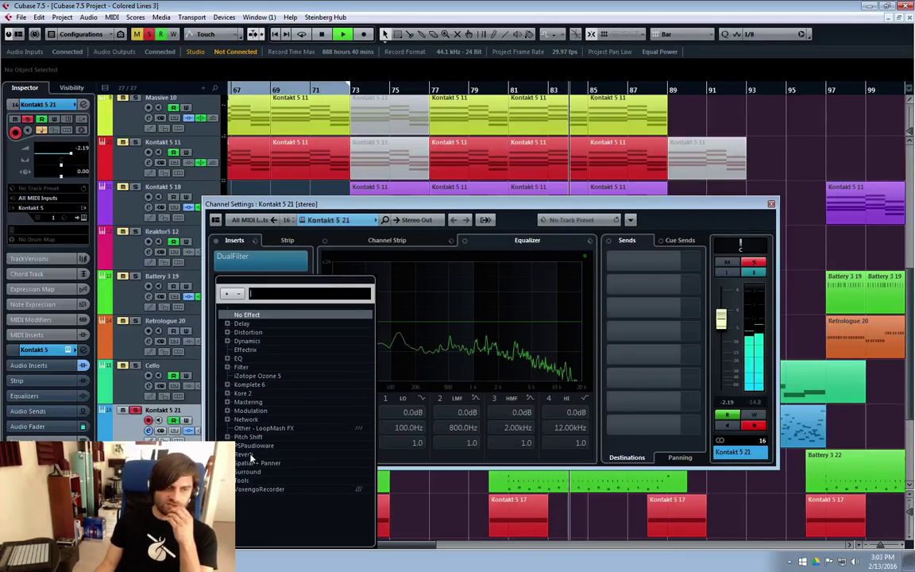
pyautogui.click(233, 412)
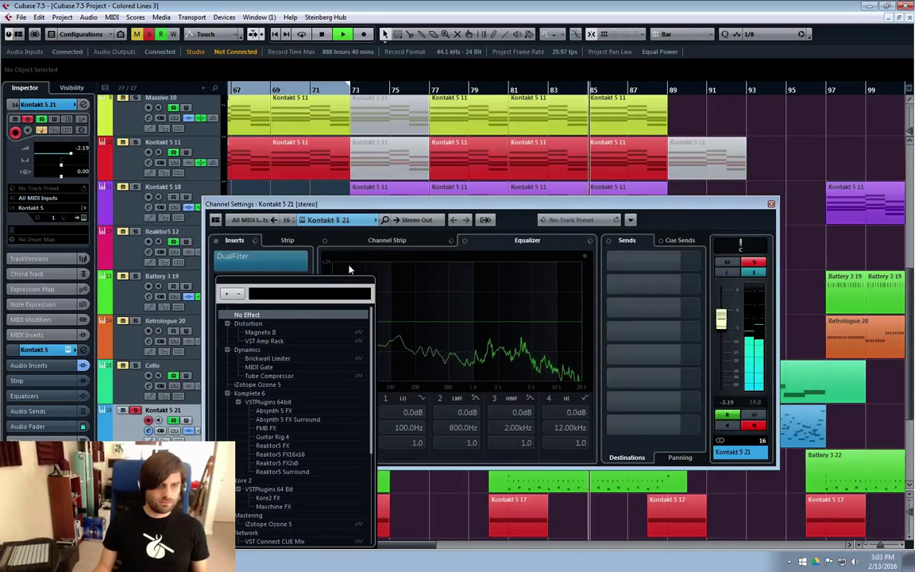
pyautogui.click(246, 315)
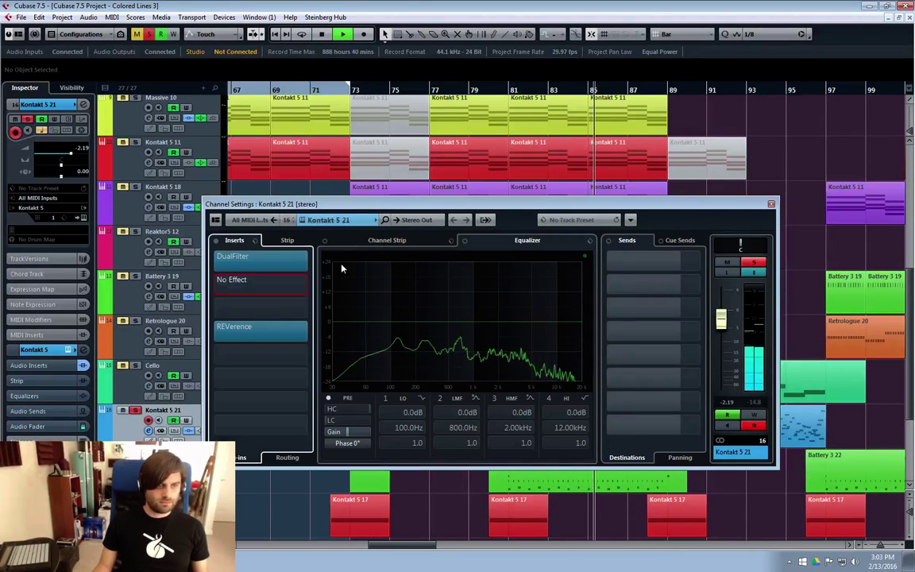
pyautogui.click(255, 285)
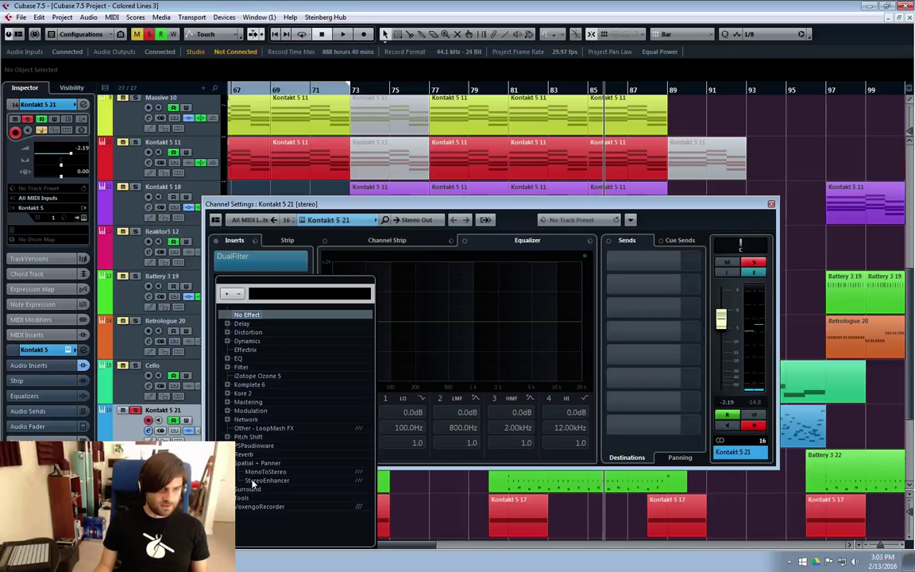
pyautogui.click(252, 482)
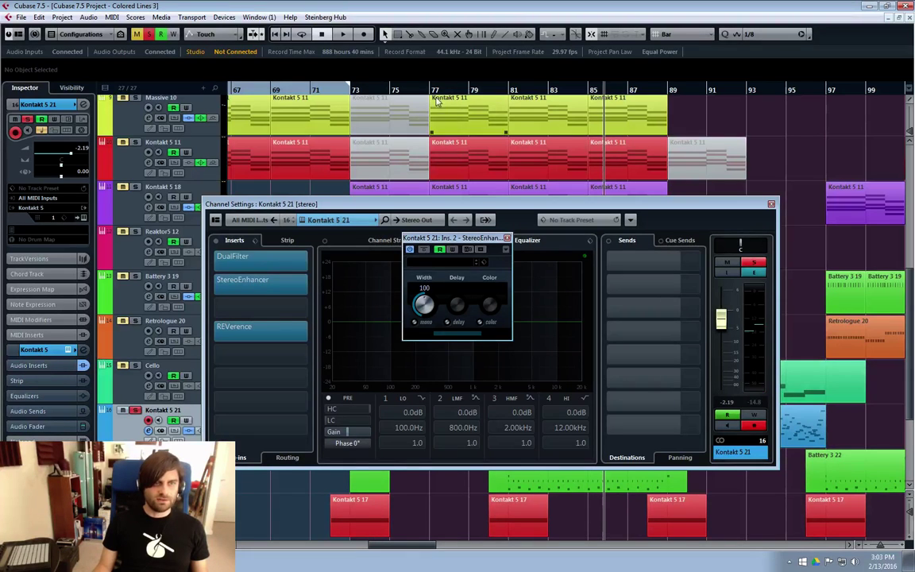
# Set the StereoEnhancer width to 200 while Kontakt 5 21 plays from bar 73, and close the effect and channel settings.
pyautogui.click(358, 101)
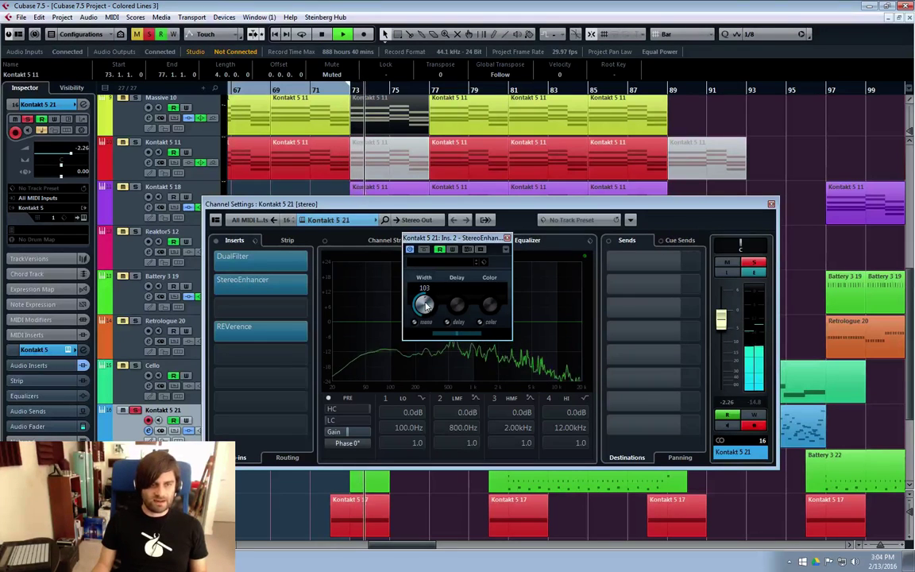
pyautogui.moveTo(426, 306); pyautogui.dragTo(441, 291)
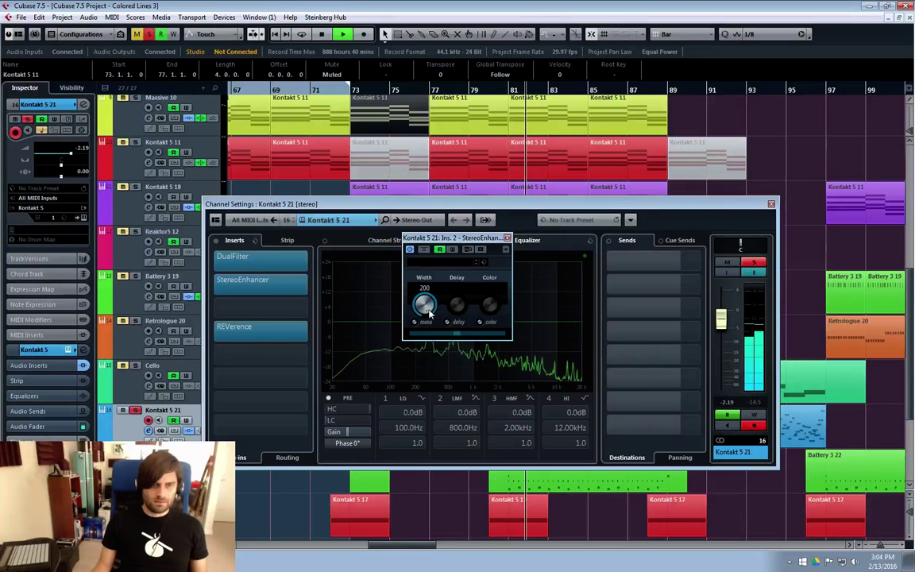
pyautogui.click(507, 238)
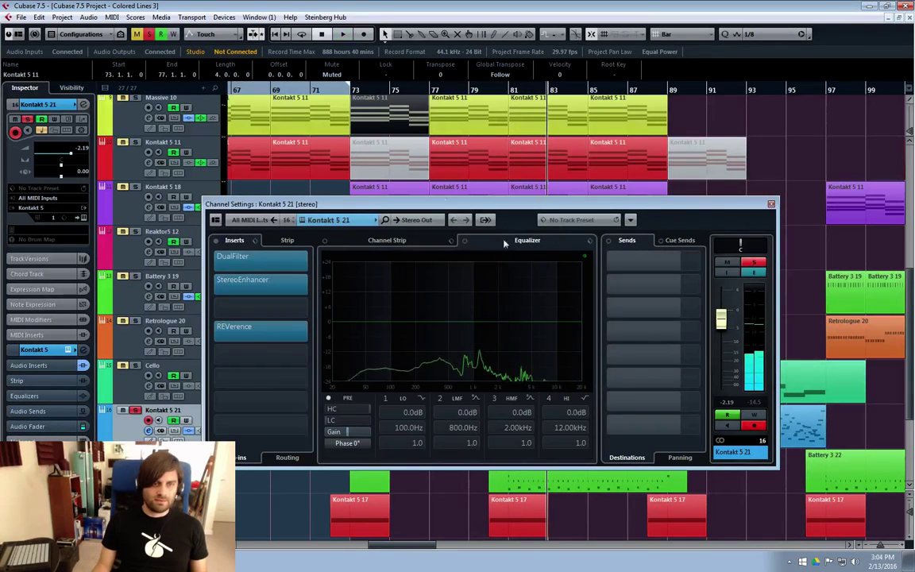
pyautogui.click(770, 204)
# With the Kontakt 5 21 solo turned off, play the full mix from bar 72 and clear the clip selection.
pyautogui.click(348, 94)
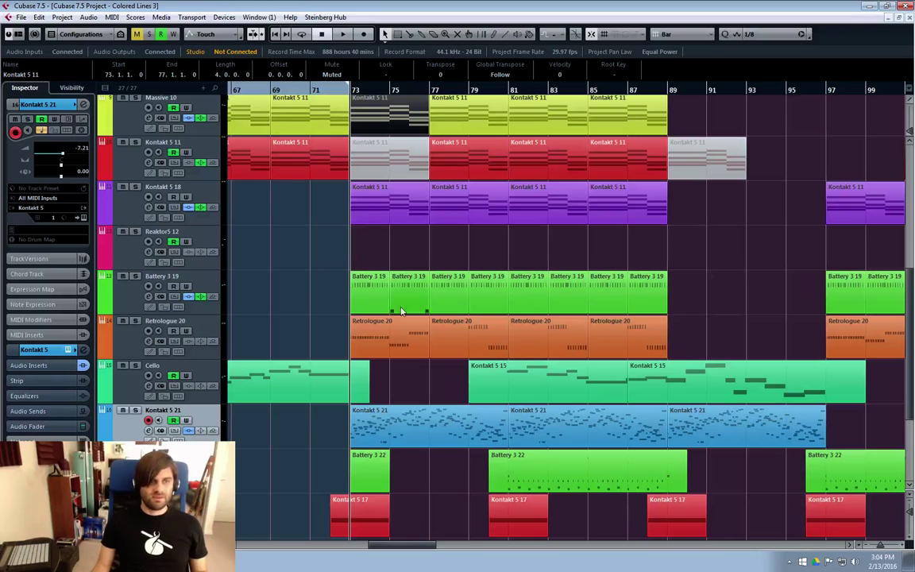
pyautogui.press('e')
pyautogui.press('e')
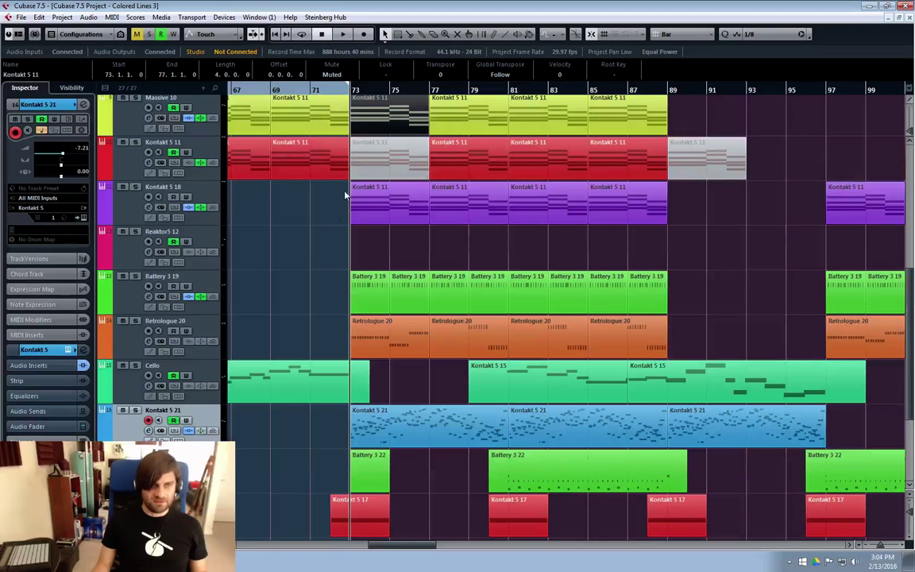
pyautogui.click(332, 111)
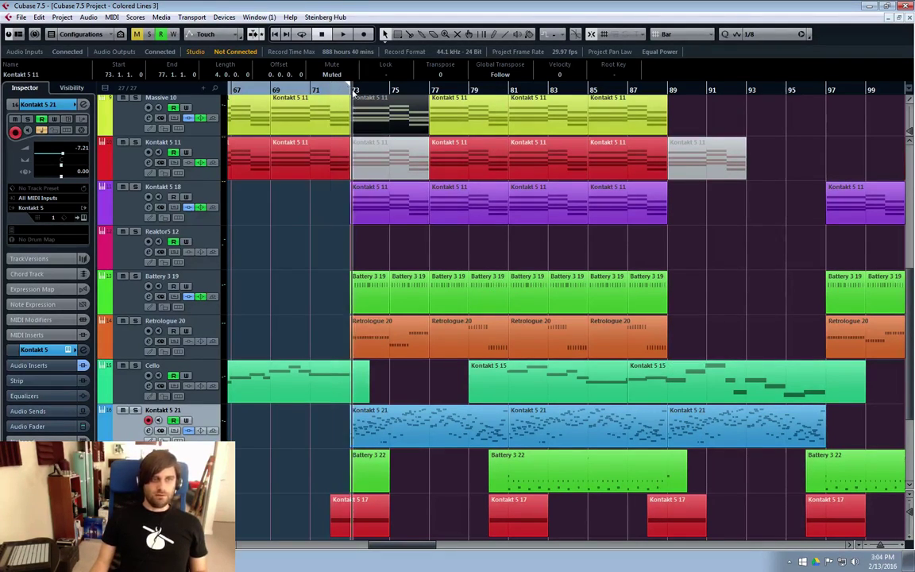
pyautogui.click(321, 93)
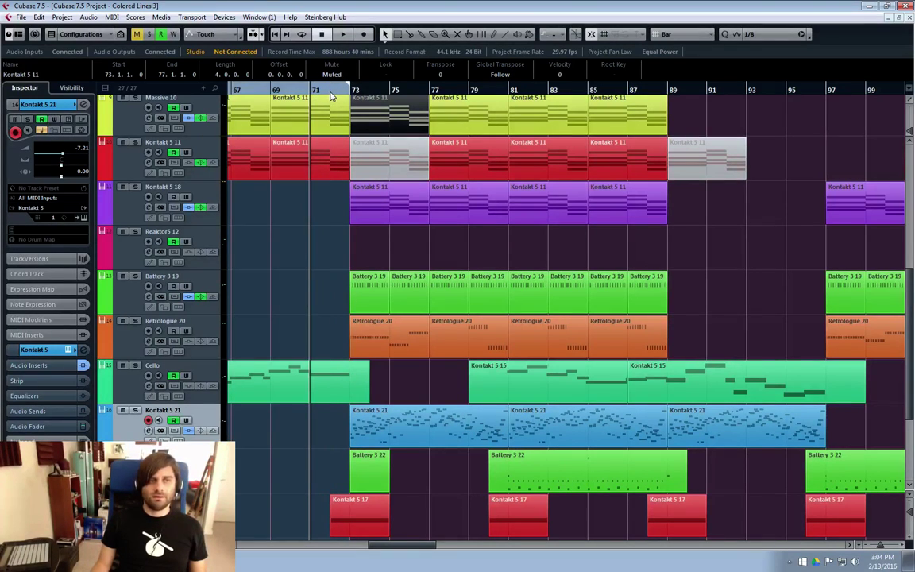
pyautogui.click(332, 94)
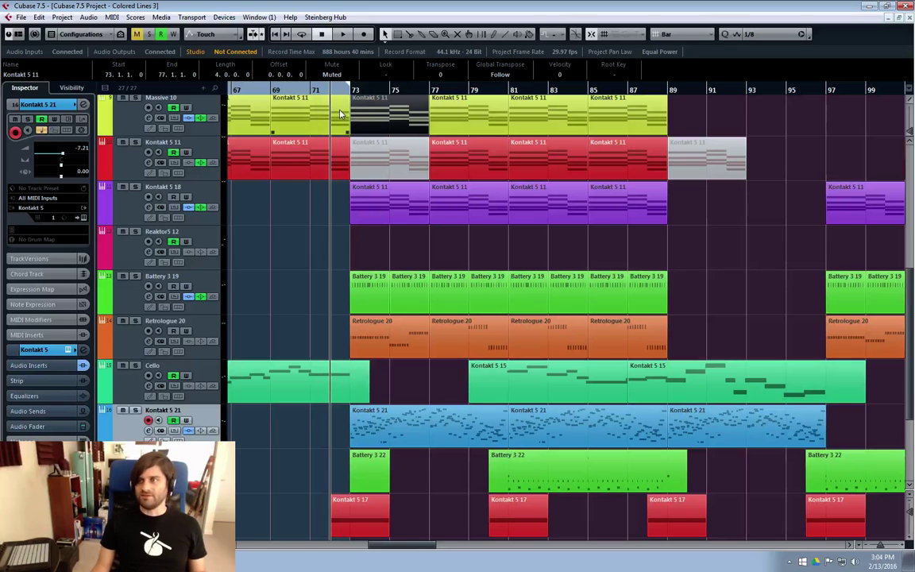
pyautogui.press('space')
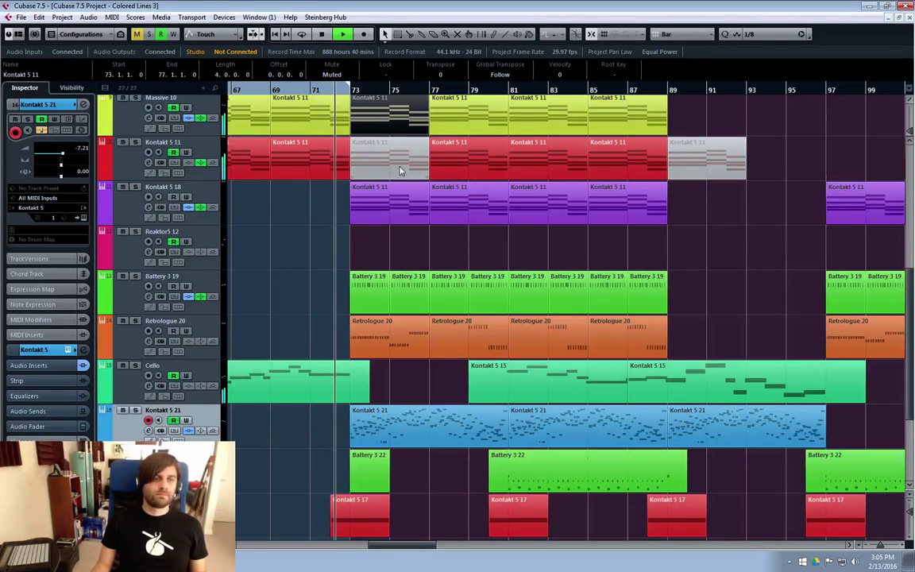
pyautogui.click(523, 237)
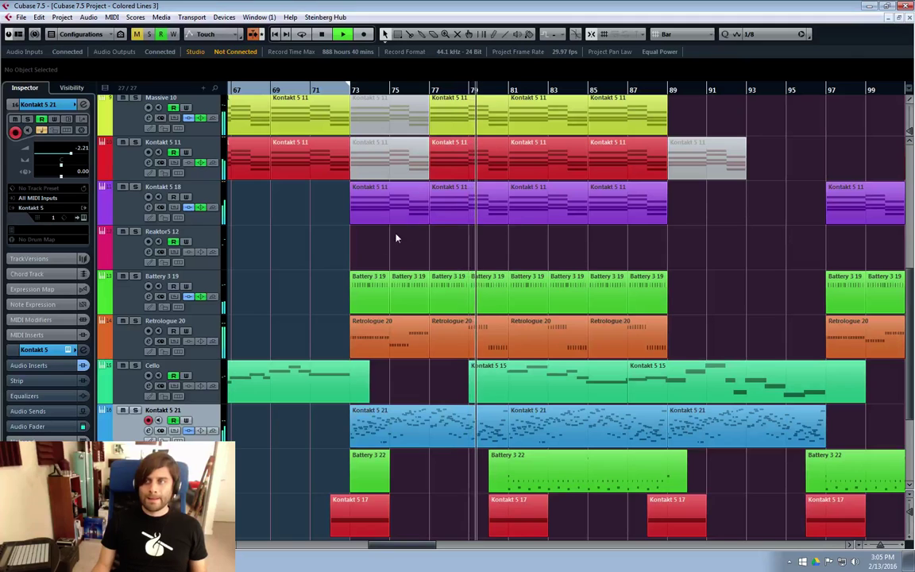
# Solo Kontakt 5 18 and load the StereoEnhancer effect into its second insert slot.
pyautogui.click(135, 187)
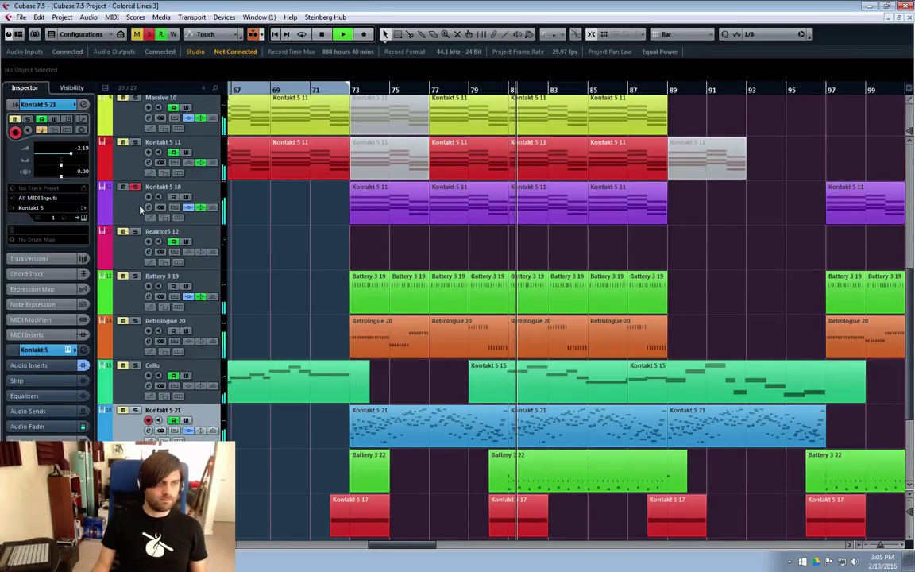
pyautogui.click(147, 206)
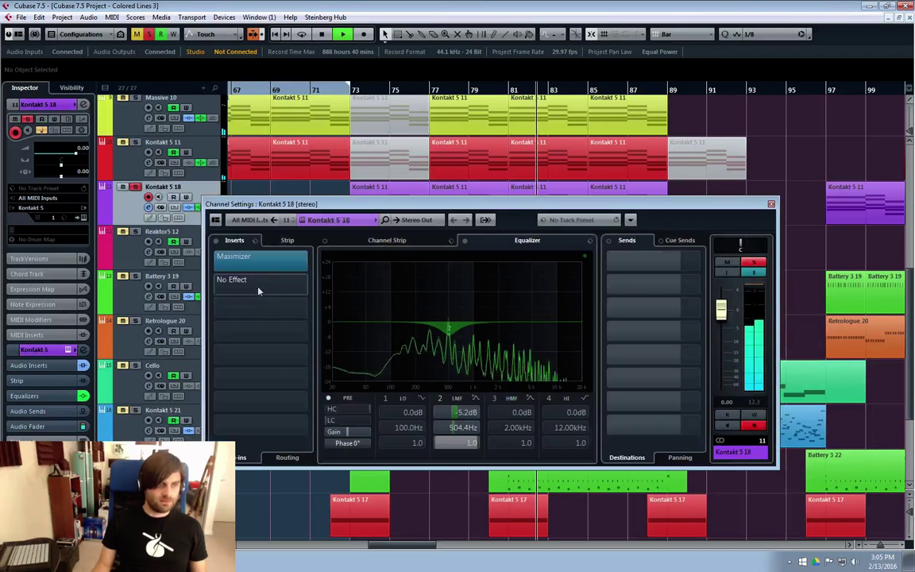
pyautogui.click(232, 258)
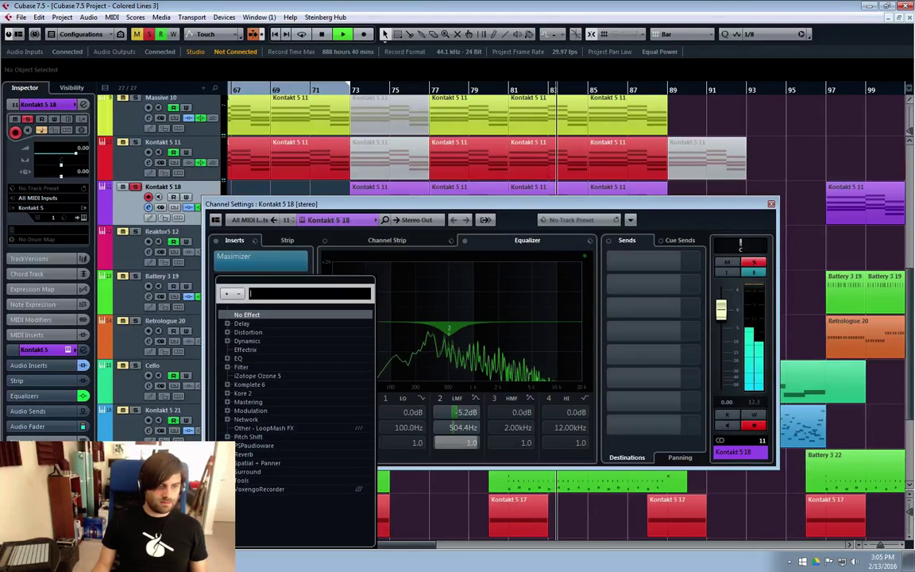
pyautogui.click(246, 464)
pyautogui.click(266, 480)
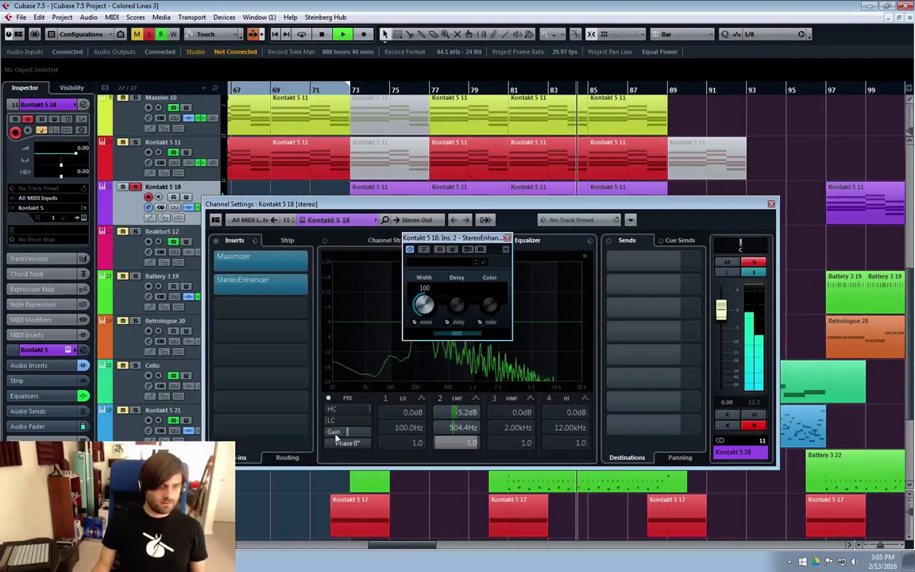
# Set the Kontakt 5 18 StereoEnhancer width to 169, close the effect and channel settings, and turn off the solo.
pyautogui.scroll(5, 427, 303)
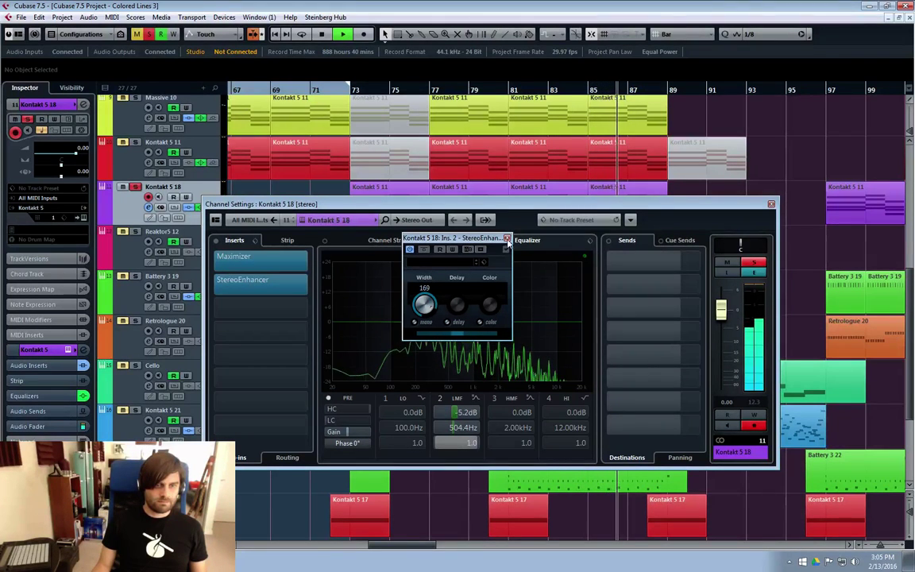
pyautogui.click(507, 238)
pyautogui.click(771, 205)
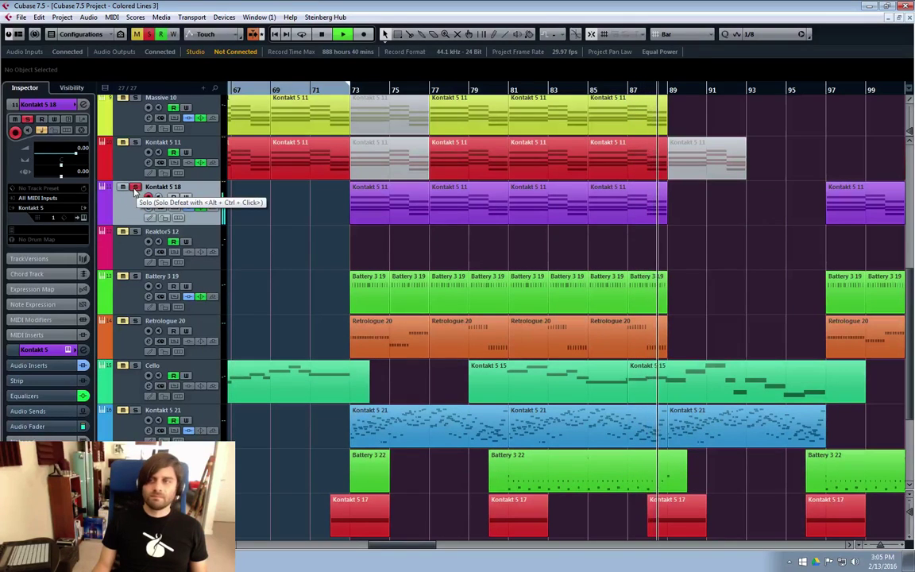
pyautogui.click(136, 189)
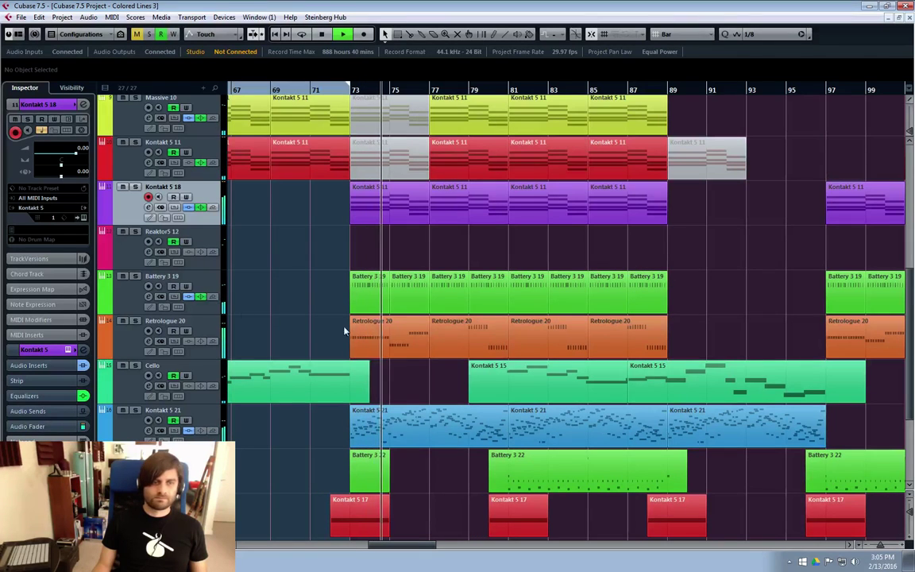
# Pan Battery 3 19 to R26 while it is soloed, then pan Retrologue 20 to L38 in the full mix.
pyautogui.click(132, 338)
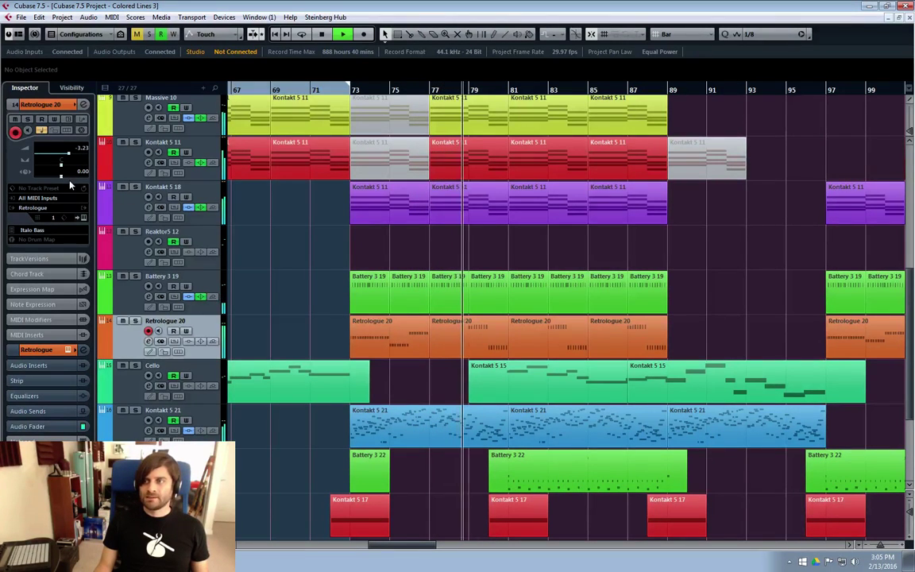
pyautogui.click(127, 212)
pyautogui.click(130, 265)
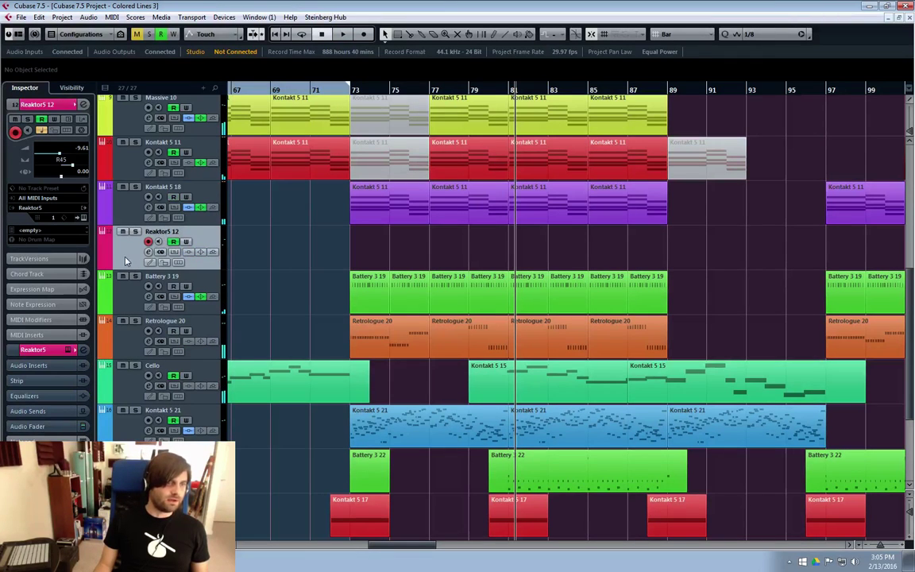
pyautogui.click(165, 305)
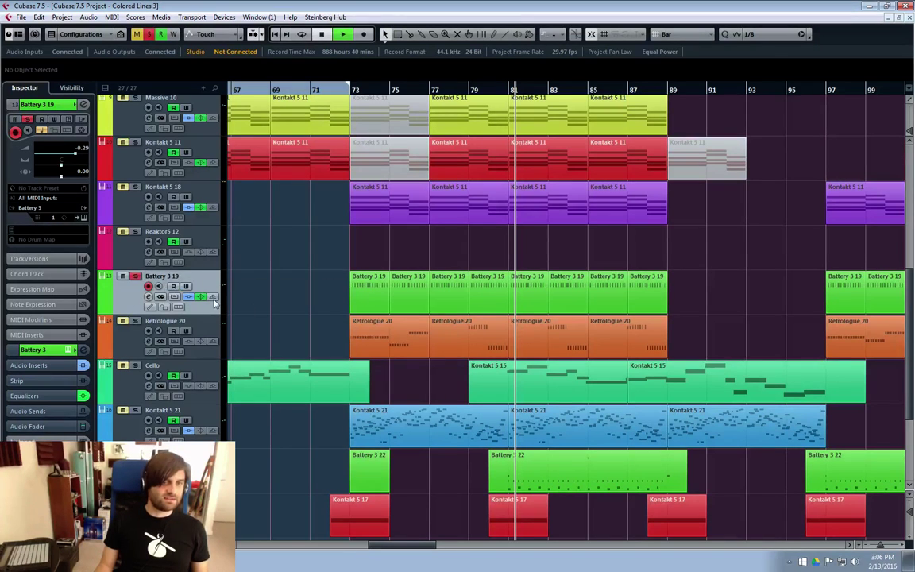
pyautogui.moveTo(61, 167); pyautogui.dragTo(68, 170)
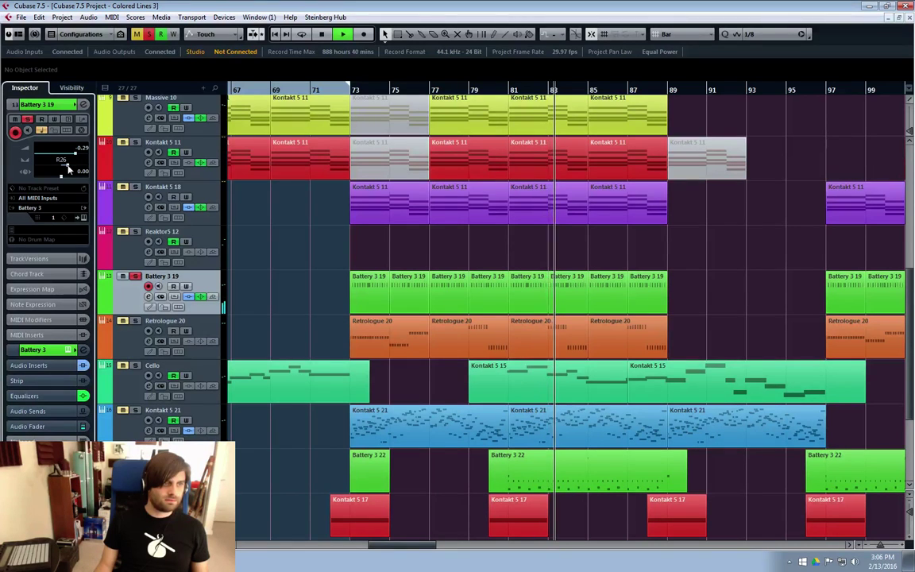
pyautogui.click(135, 276)
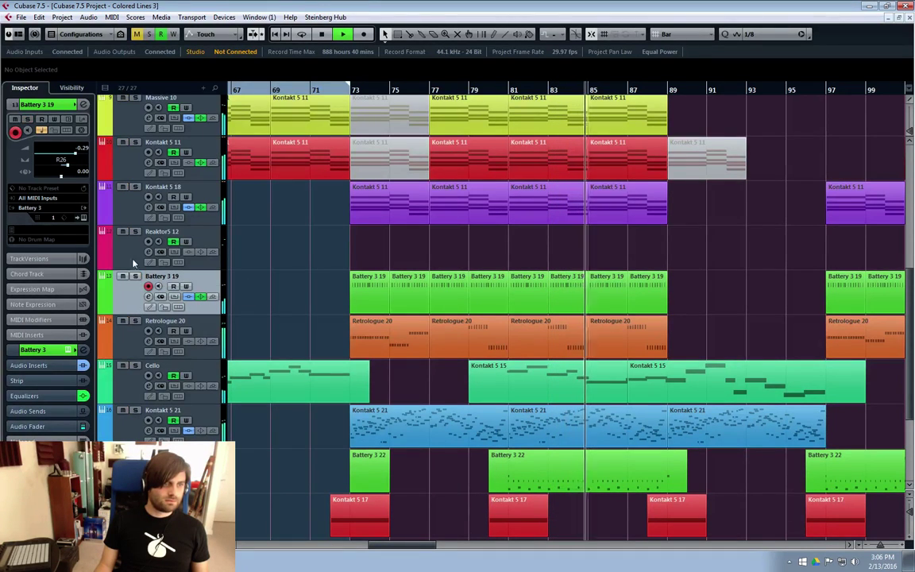
pyautogui.click(131, 351)
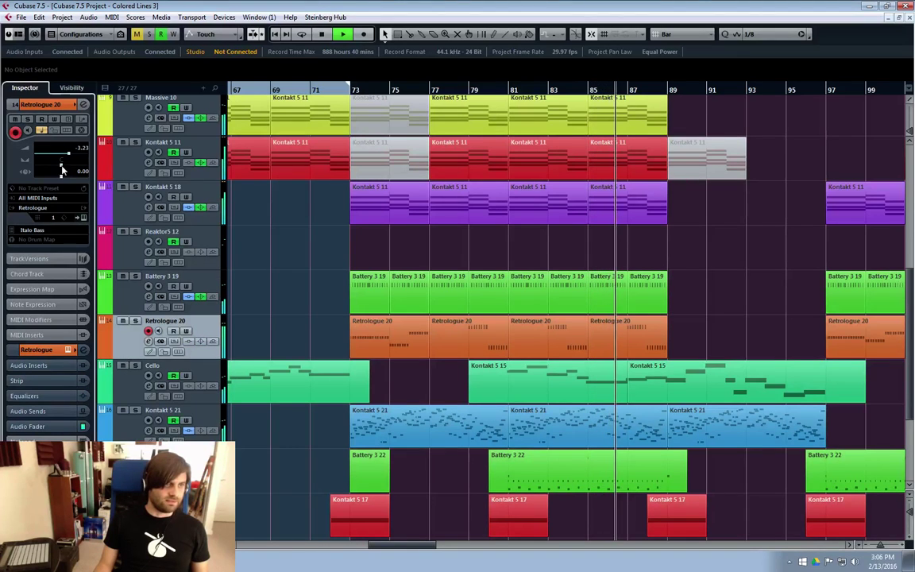
pyautogui.moveTo(63, 170); pyautogui.dragTo(51, 168)
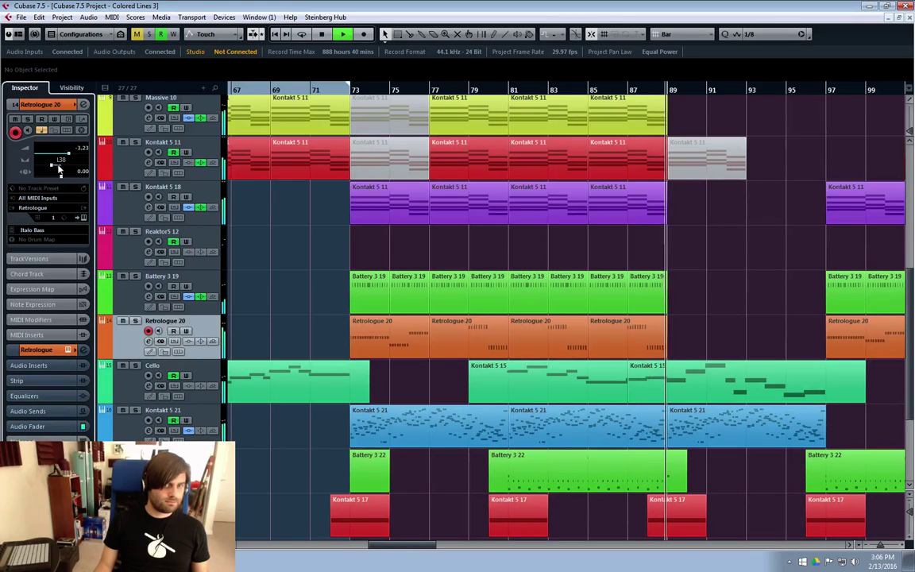
# Play the full mix from bar 71 and review the Cello and Massive 05 channel levels.
pyautogui.click(315, 90)
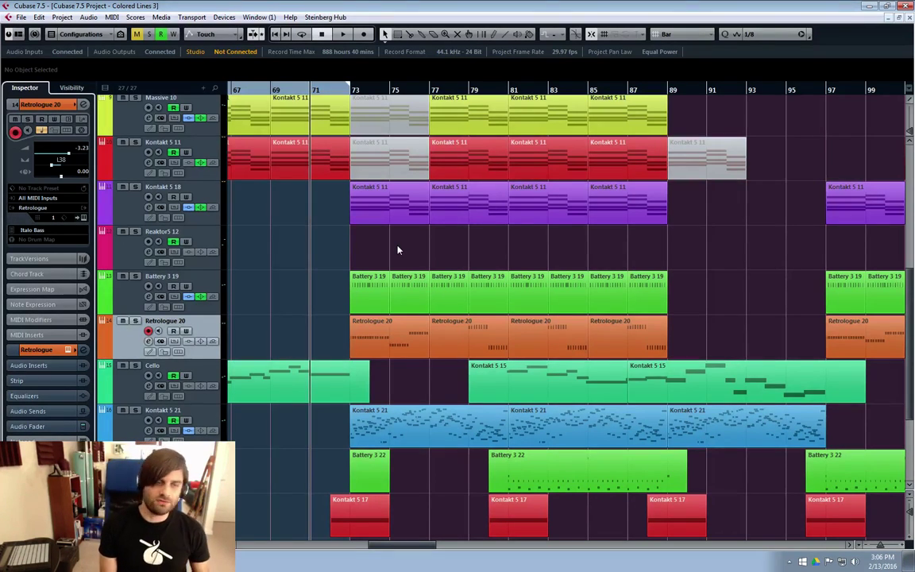
pyautogui.click(347, 124)
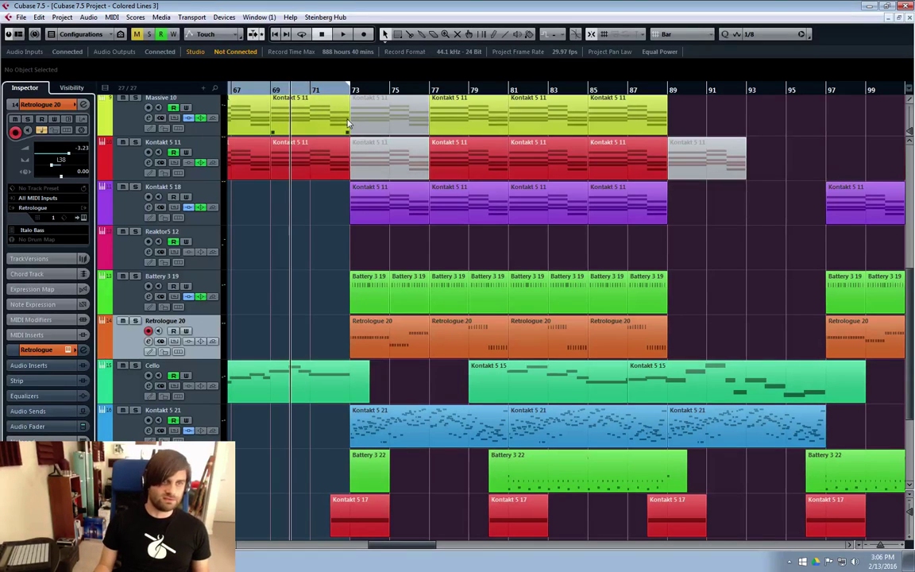
pyautogui.click(310, 88)
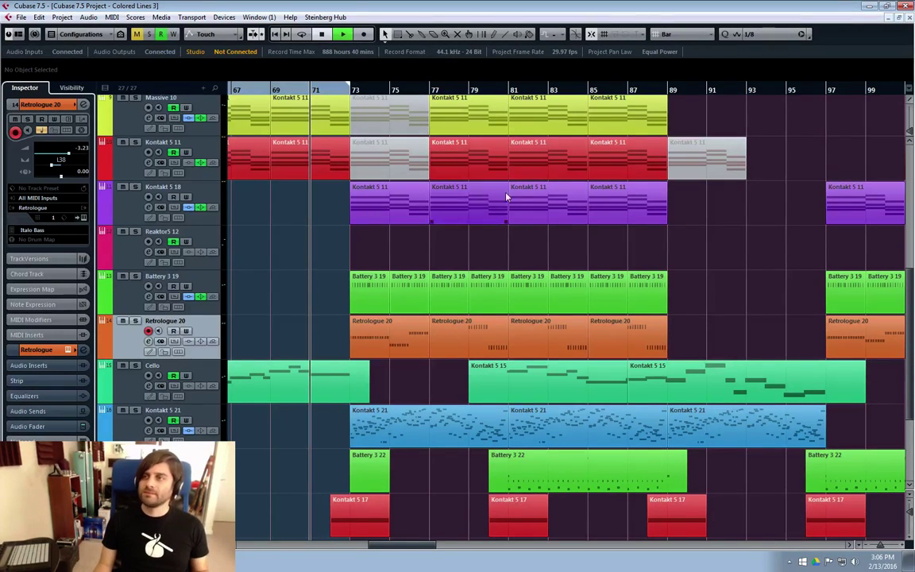
pyautogui.press('space')
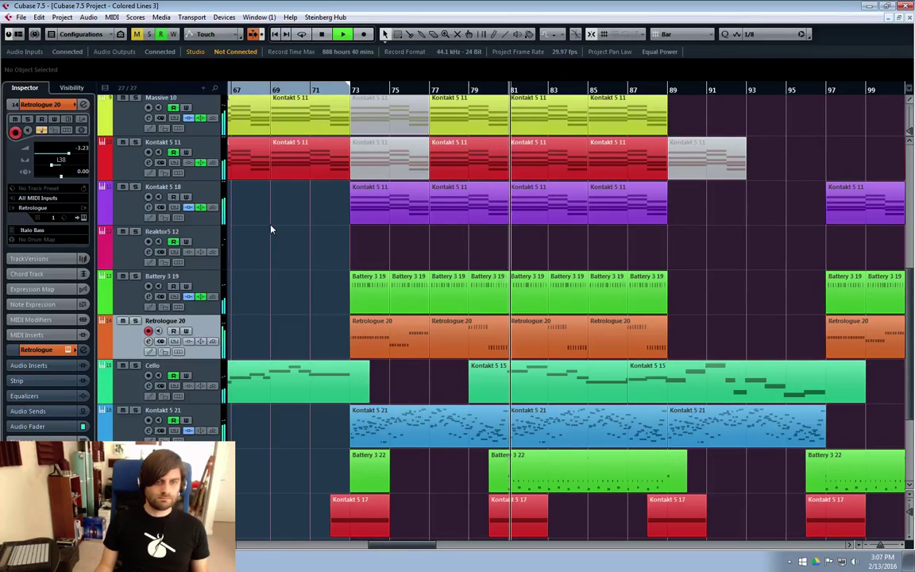
pyautogui.click(127, 388)
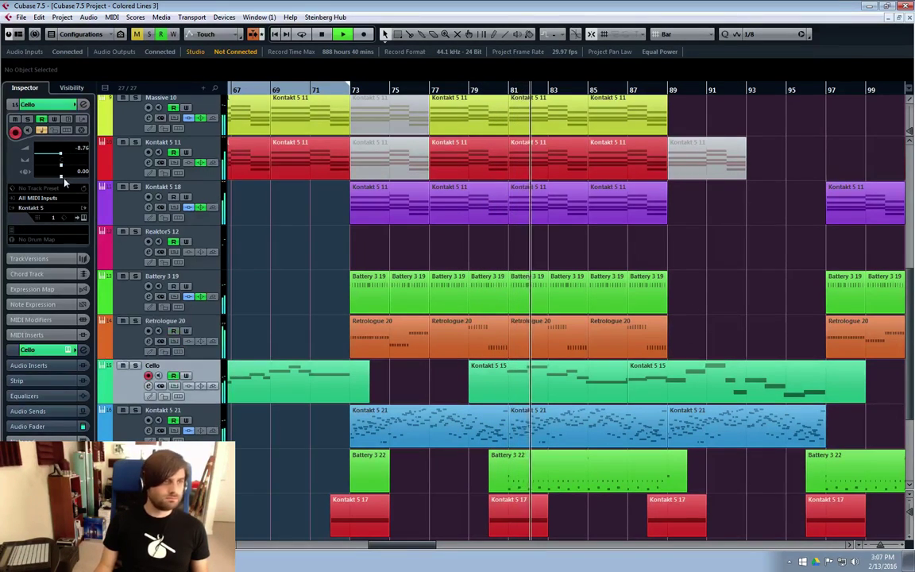
pyautogui.scroll(-2, 318, 354)
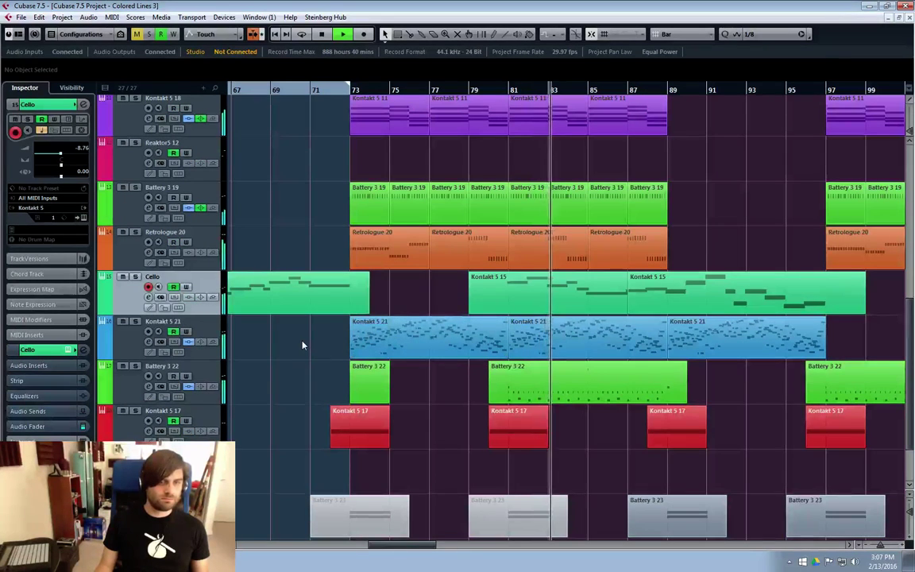
pyautogui.scroll(4, 303, 347)
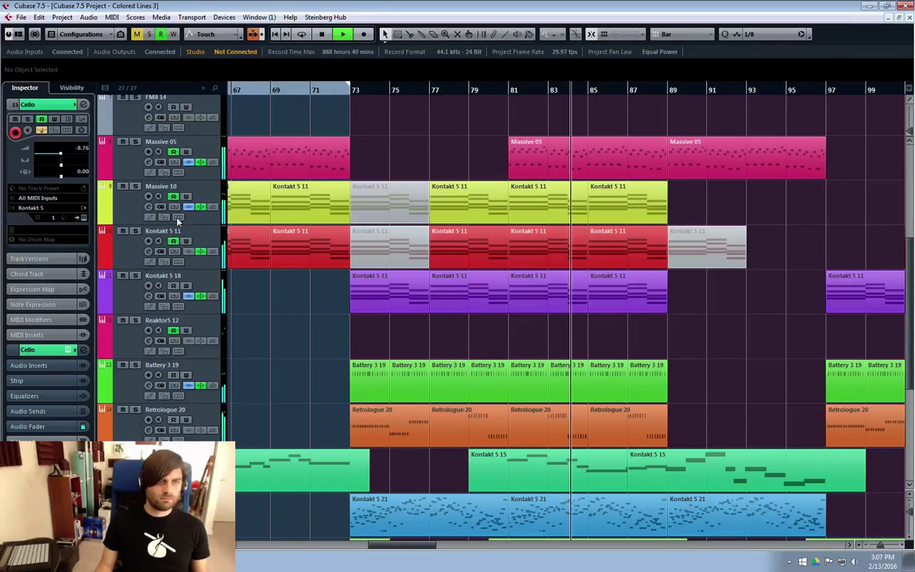
pyautogui.click(130, 167)
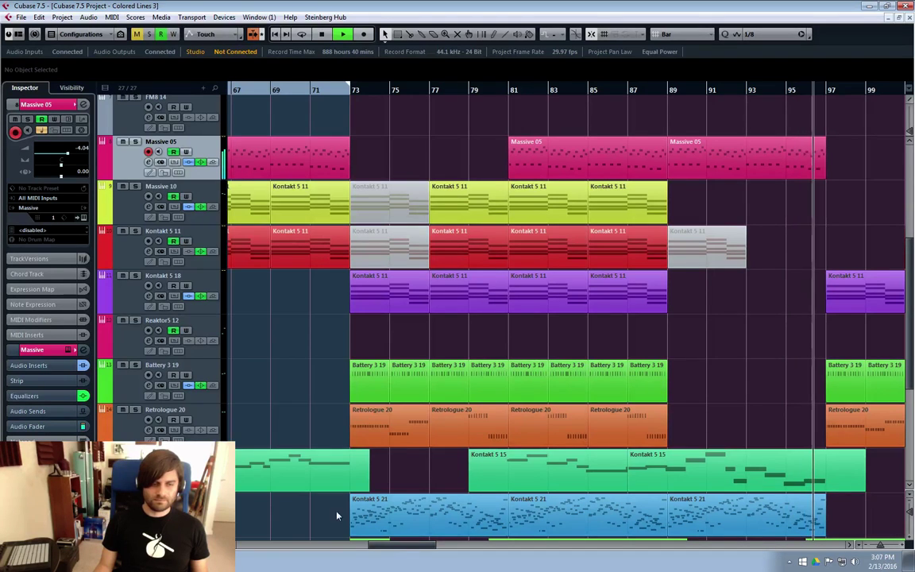
# Cut the low EQ band of Kontakt 5 11 to -7.2 dB at 120.4 Hz and close its channel settings.
pyautogui.moveTo(381, 545); pyautogui.dragTo(430, 551)
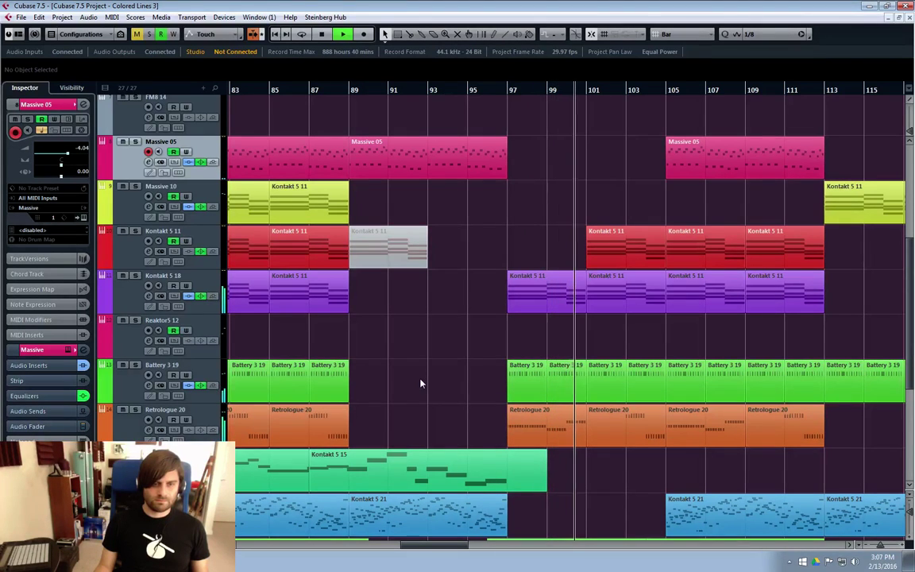
pyautogui.click(118, 239)
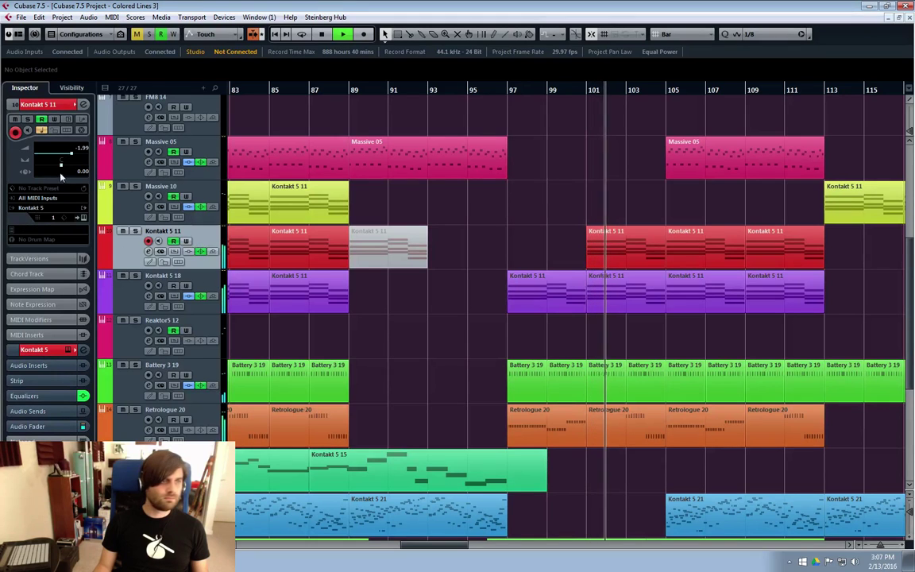
pyautogui.click(149, 251)
pyautogui.moveTo(520, 324); pyautogui.dragTo(499, 316)
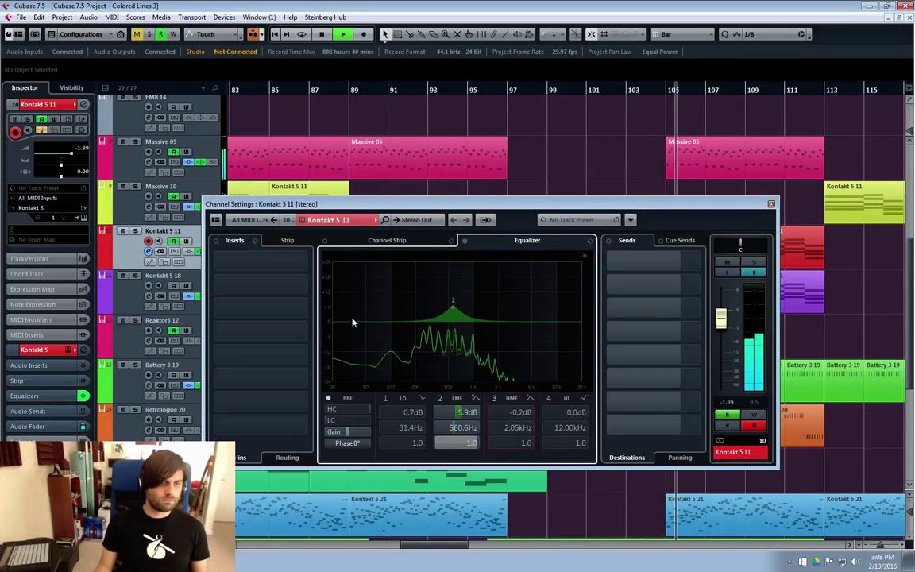
pyautogui.moveTo(354, 321); pyautogui.dragTo(415, 341)
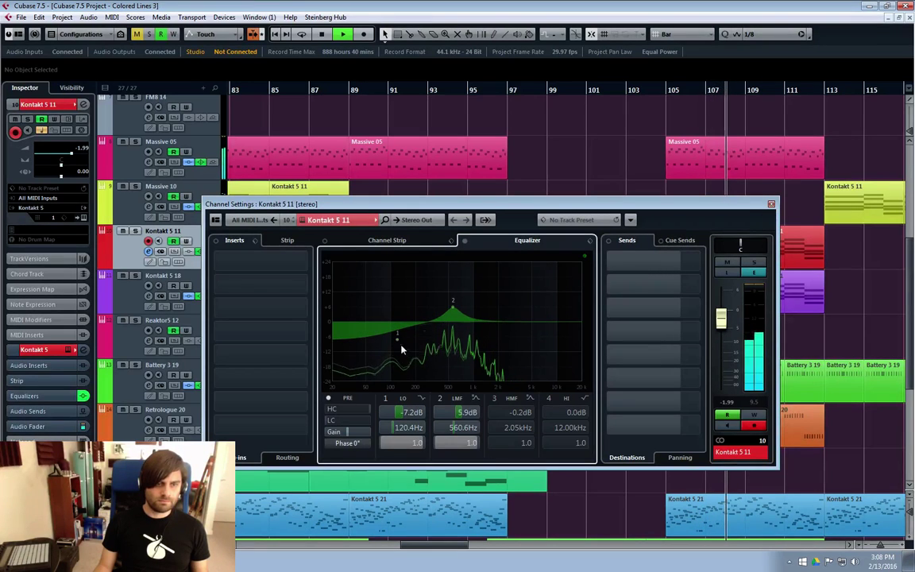
pyautogui.click(771, 204)
# Show the Massive 01 volume automation and raise the section from bar 101 to bar 113 to -4.49 dB.
pyautogui.scroll(5, 477, 282)
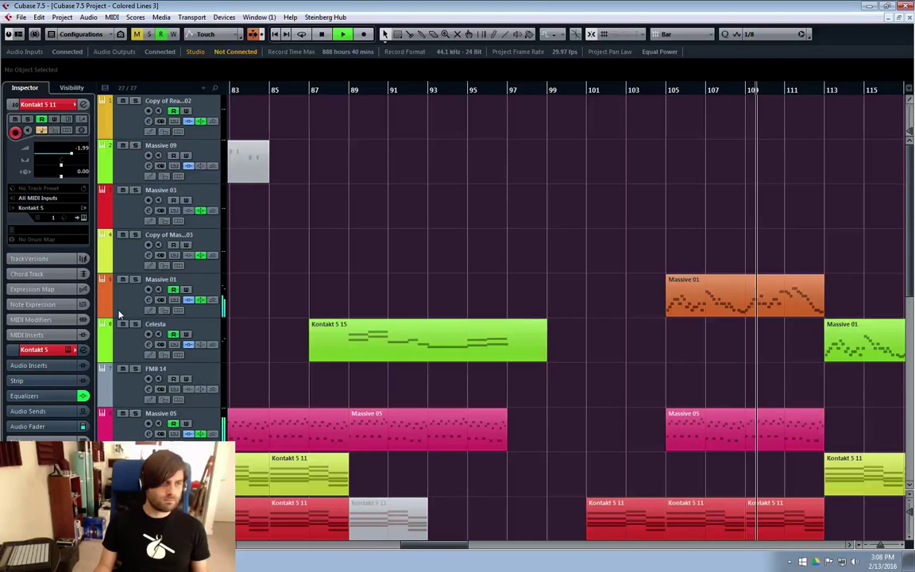
pyautogui.click(190, 306)
pyautogui.click(103, 314)
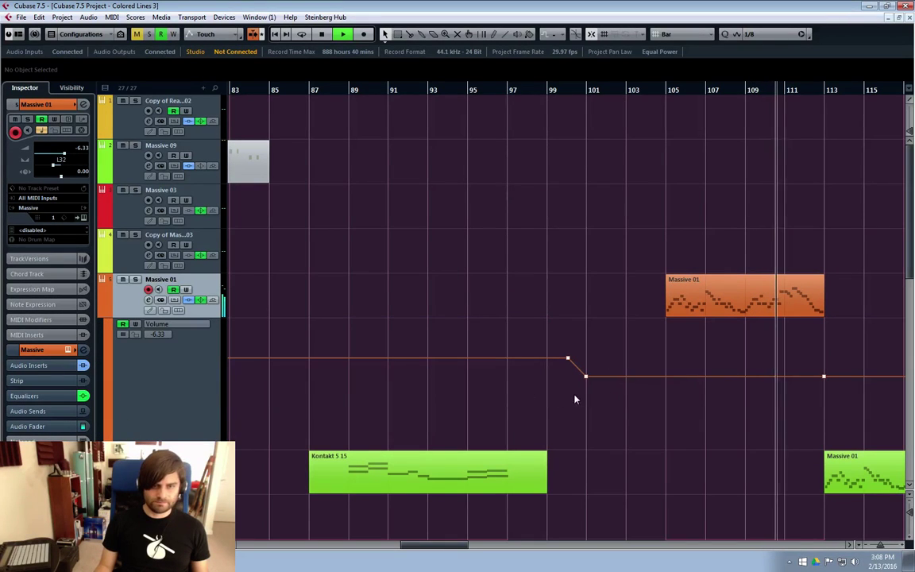
pyautogui.moveTo(567, 395); pyautogui.dragTo(862, 375)
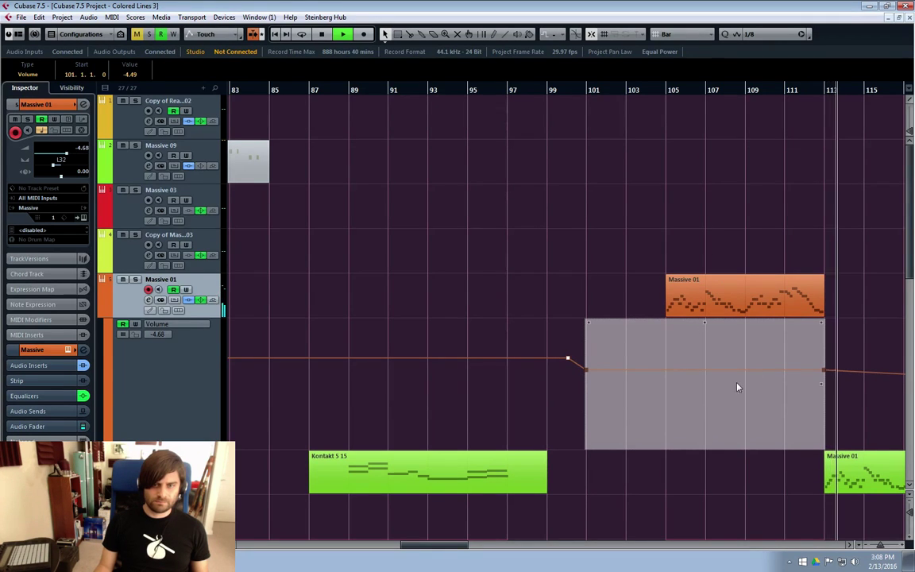
# Show the Celesta volume automation, set it to -0.25 dB from bar 113 toward bar 121, and hide the lane.
pyautogui.hscroll(5, 477, 365)
pyautogui.scroll(-4, 136, 338)
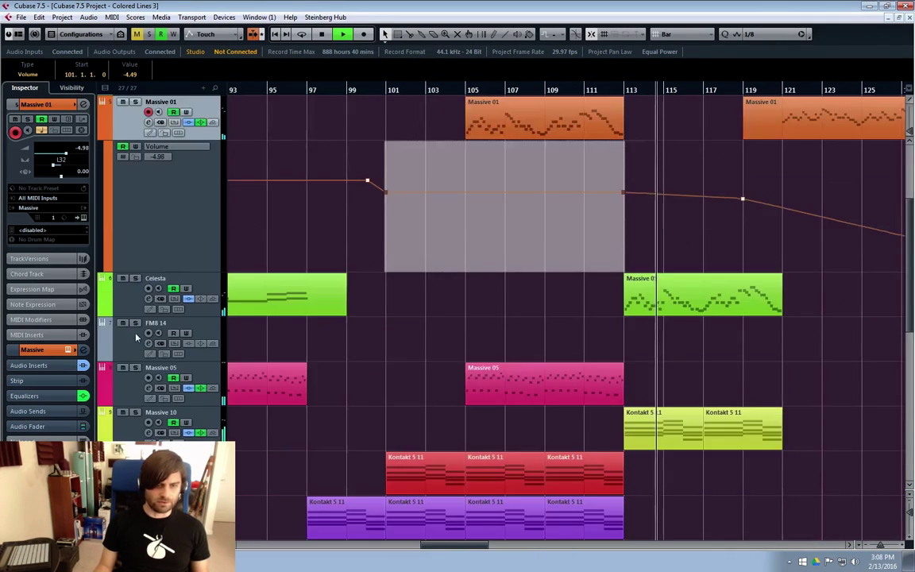
pyautogui.click(104, 311)
pyautogui.moveTo(614, 385); pyautogui.dragTo(787, 346)
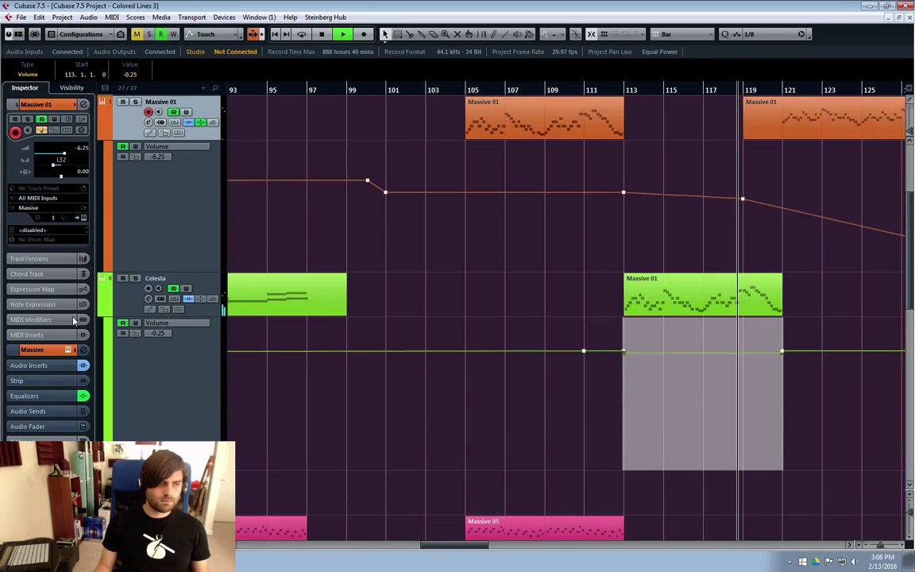
pyautogui.click(592, 341)
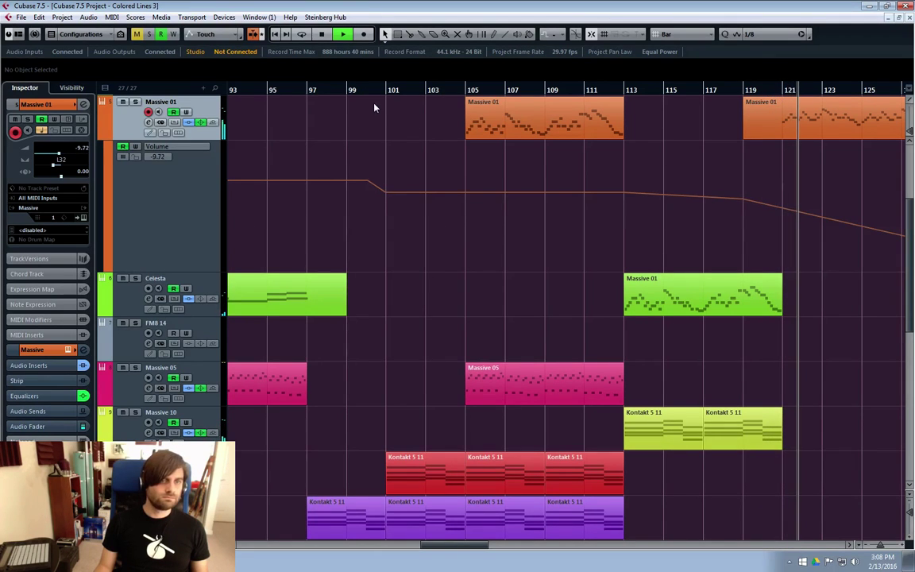
# Stop playback, return the arrangement to the bar 61 to 73 section and place the playback cursor at bar 71.
pyautogui.moveTo(433, 549); pyautogui.dragTo(349, 547)
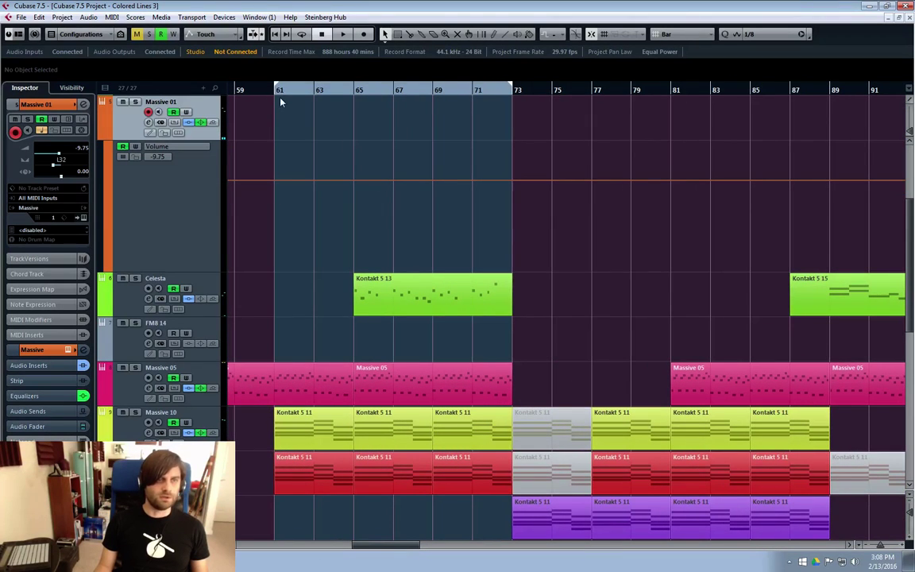
pyautogui.click(508, 94)
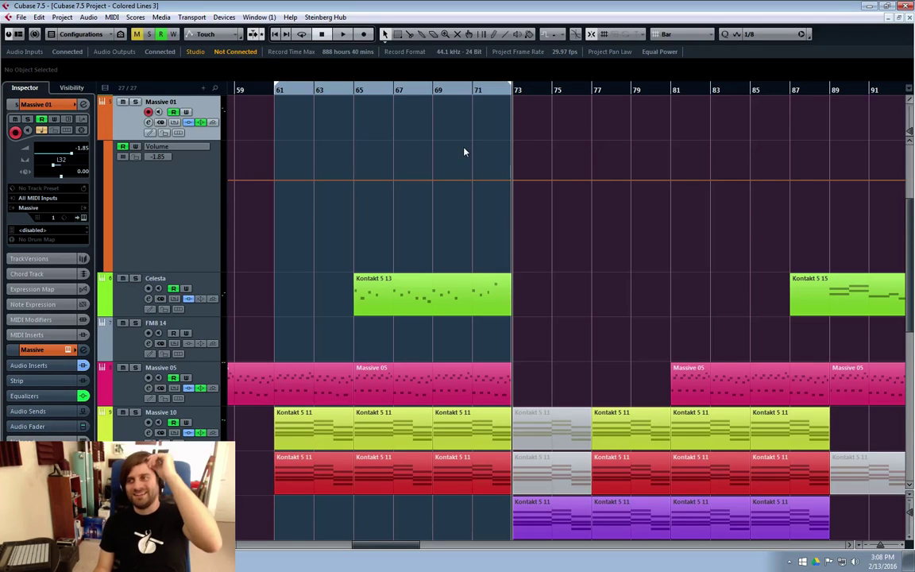
pyautogui.moveTo(479, 89); pyautogui.dragTo(473, 89)
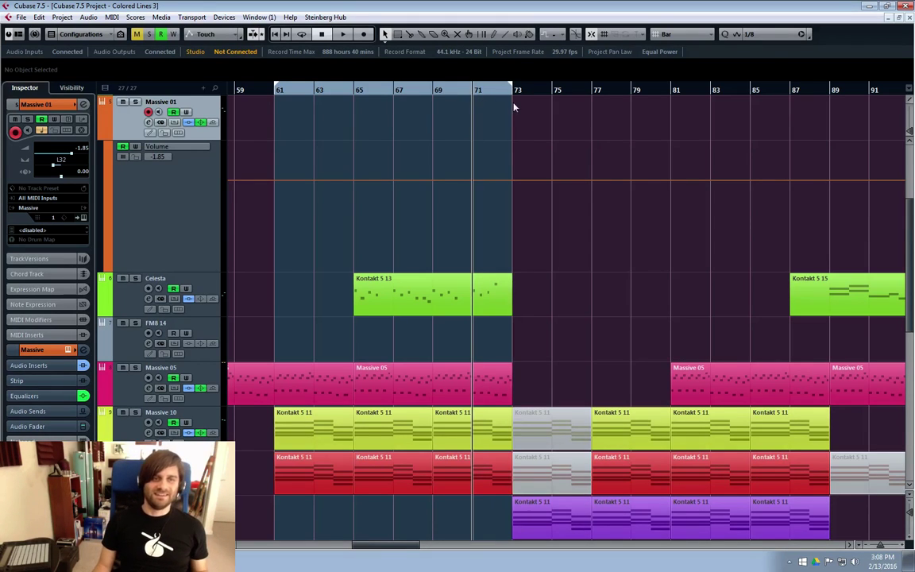
# Hide the Massive 01 volume automation lane and place the playback cursor at bar 61.
pyautogui.click(511, 94)
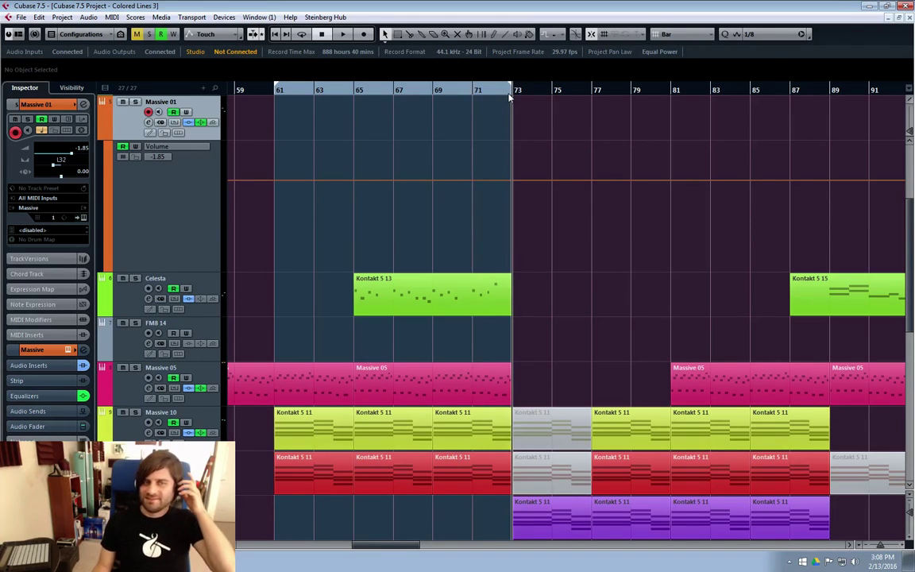
pyautogui.click(477, 100)
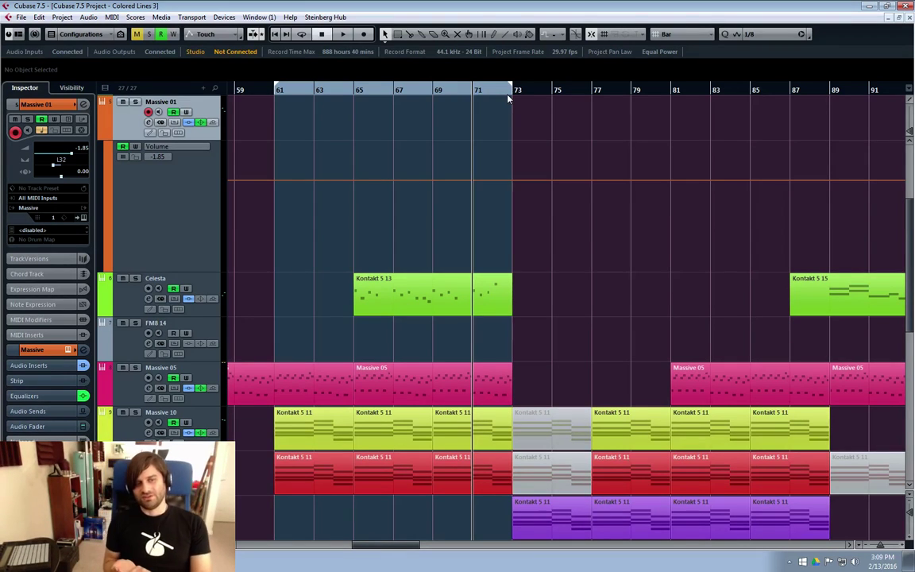
pyautogui.click(102, 135)
pyautogui.click(311, 95)
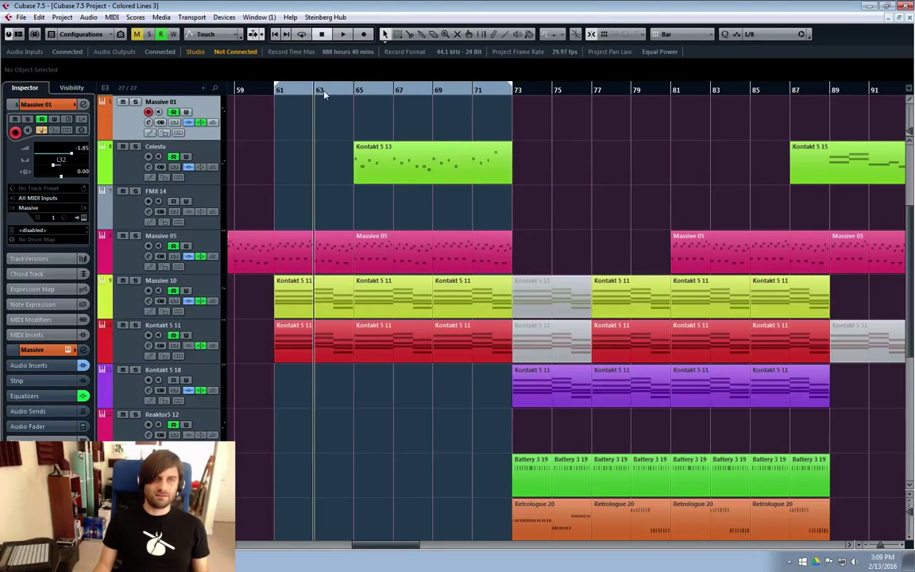
pyautogui.click(324, 92)
pyautogui.click(343, 95)
pyautogui.click(264, 91)
pyautogui.click(280, 95)
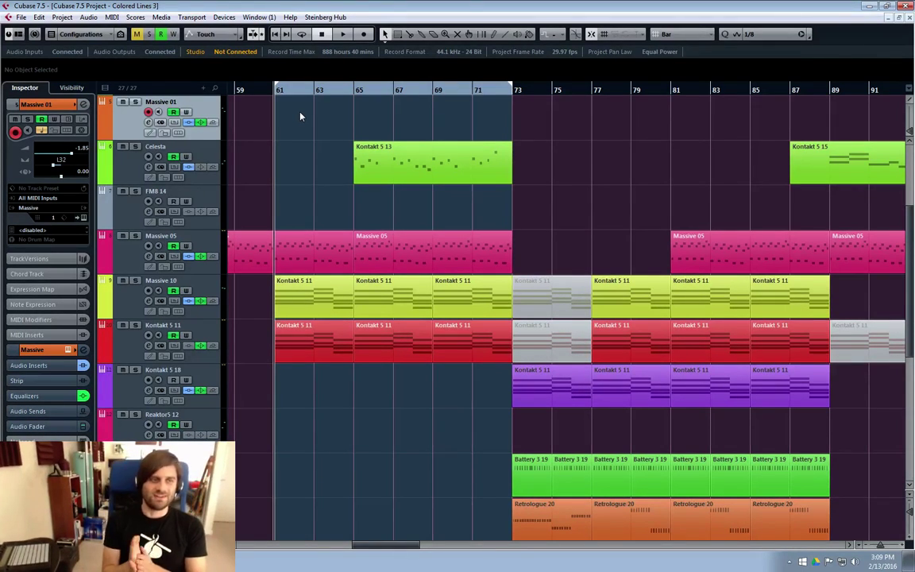
# Play the section starting at bar 61, restarting playback from that bar to listen to the balance.
pyautogui.press('space')
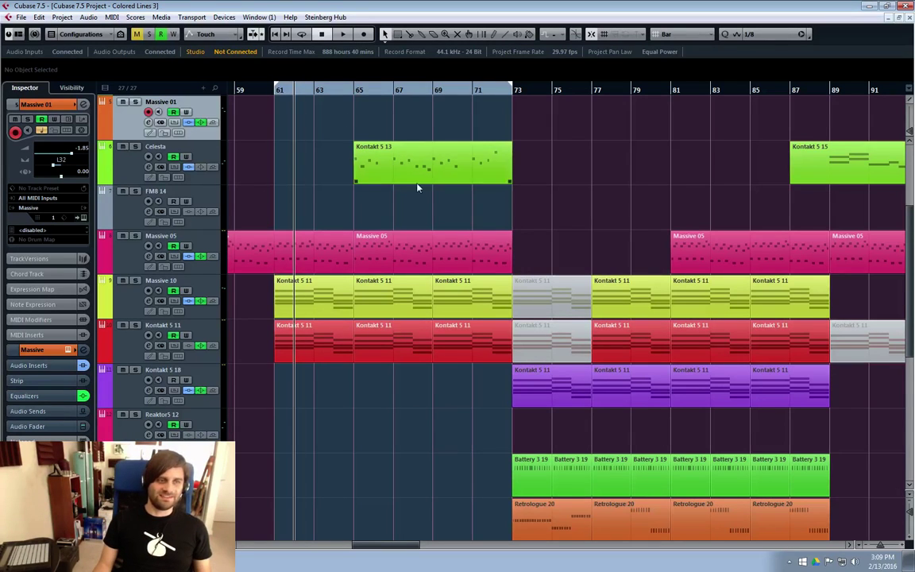
pyautogui.click(248, 93)
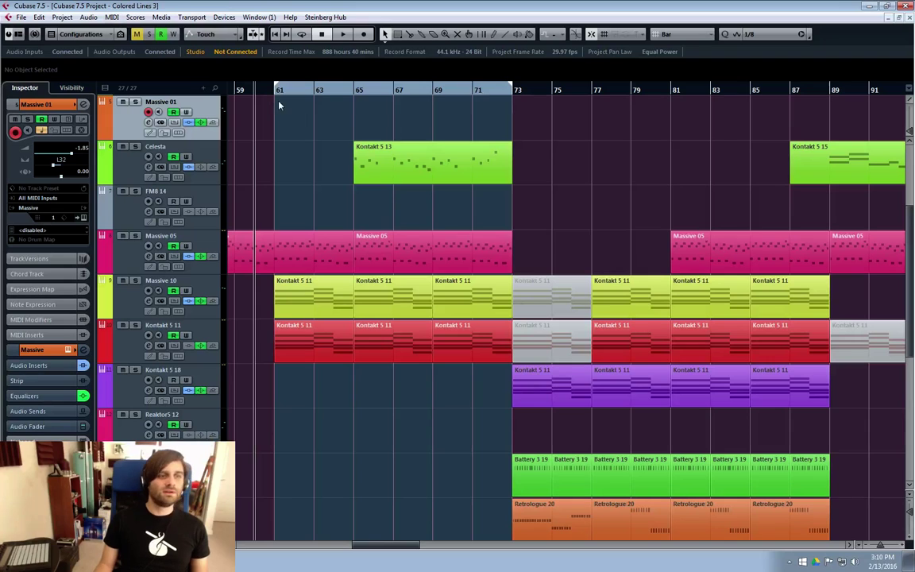
pyautogui.moveTo(382, 548); pyautogui.dragTo(371, 548)
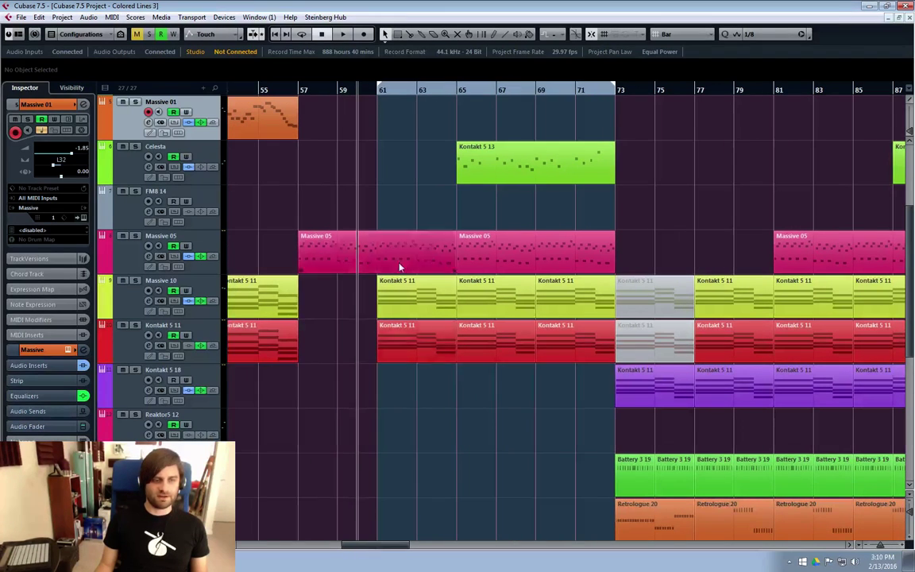
pyautogui.click(379, 90)
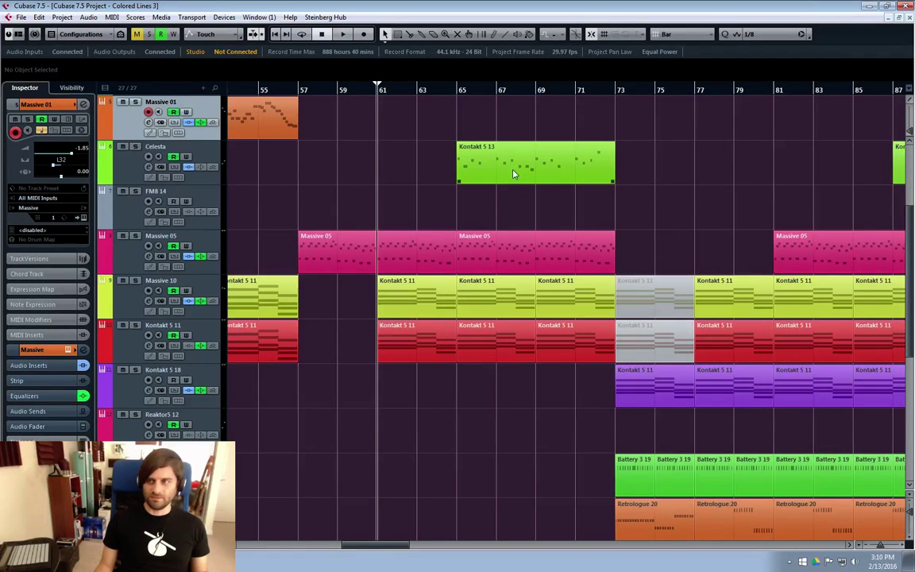
pyautogui.press('space')
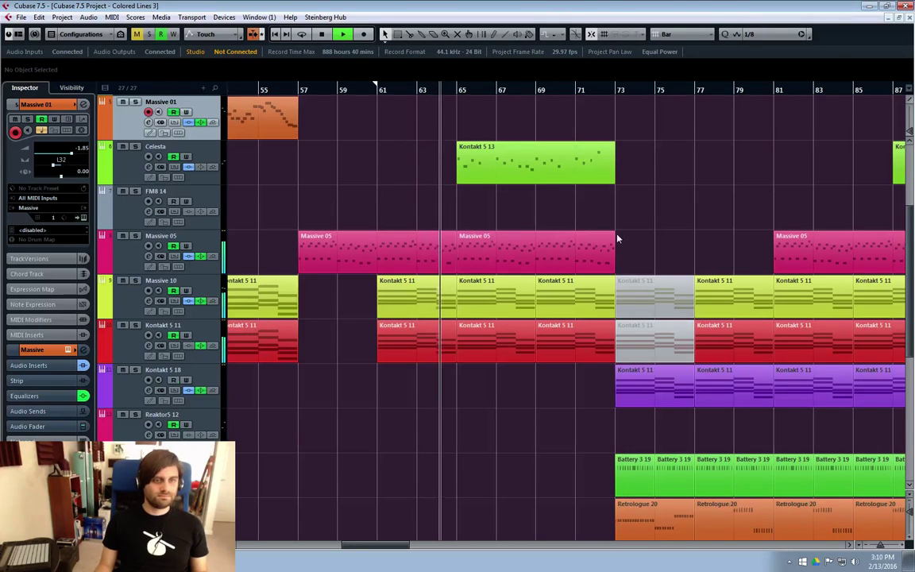
# Select the Celesta track and pan it to R45.
pyautogui.scroll(2, 293, 261)
pyautogui.click(124, 255)
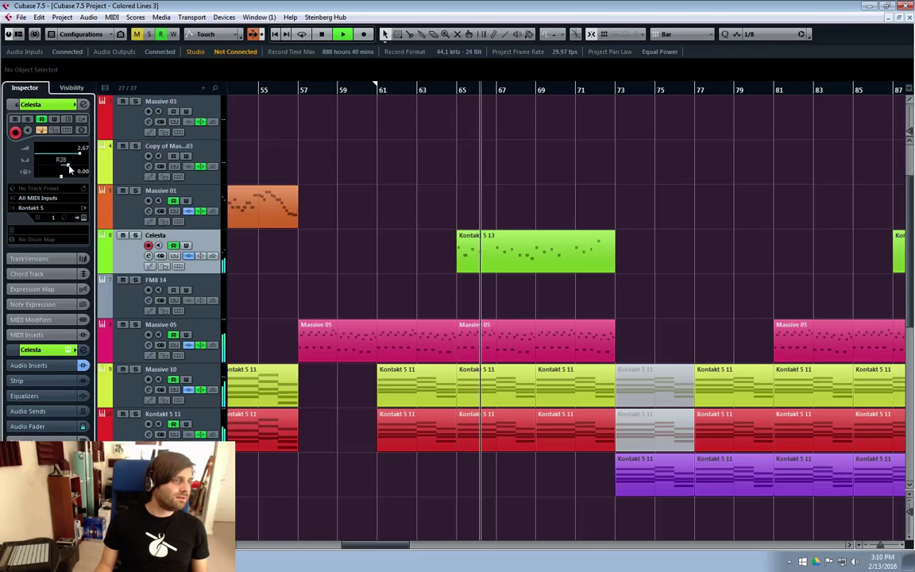
pyautogui.moveTo(68, 169)
pyautogui.mouseDown()
pyautogui.moveTo(90, 171)
pyautogui.moveTo(73, 171)
pyautogui.mouseUp()
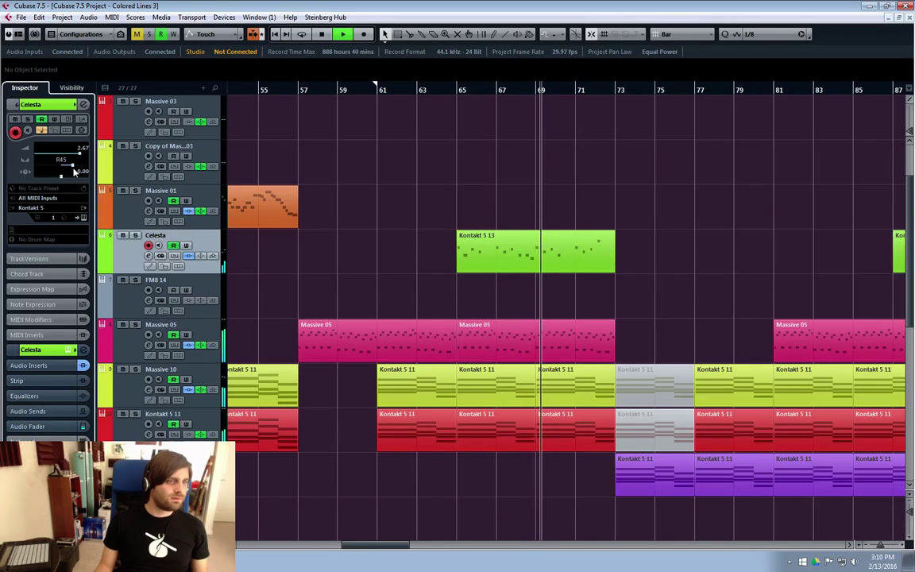
# Show the Celesta volume automation, raise all its points from bar 87 to bar 121 so the first reads 3.61 dB, and replay from bar 65.
pyautogui.click(102, 268)
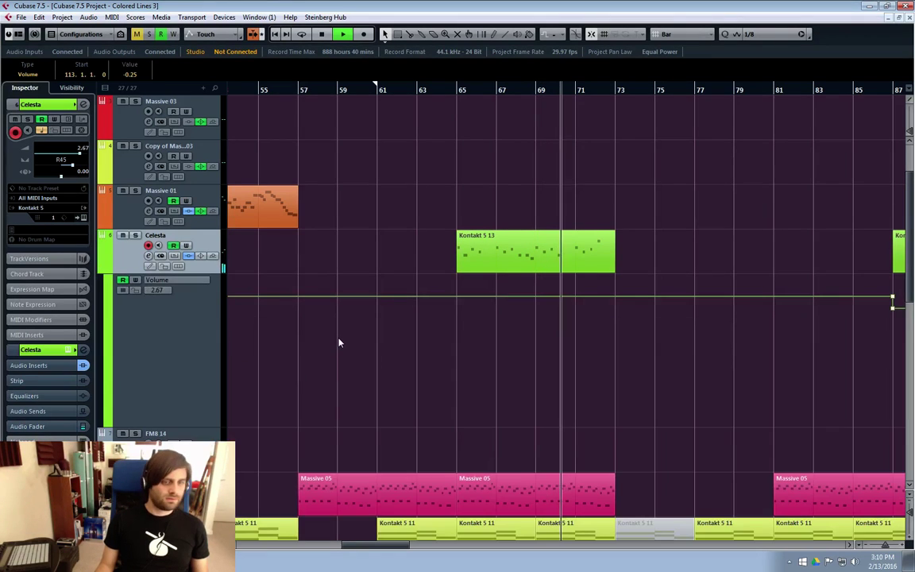
pyautogui.press('g')
pyautogui.press('g')
pyautogui.press('g')
pyautogui.press('g')
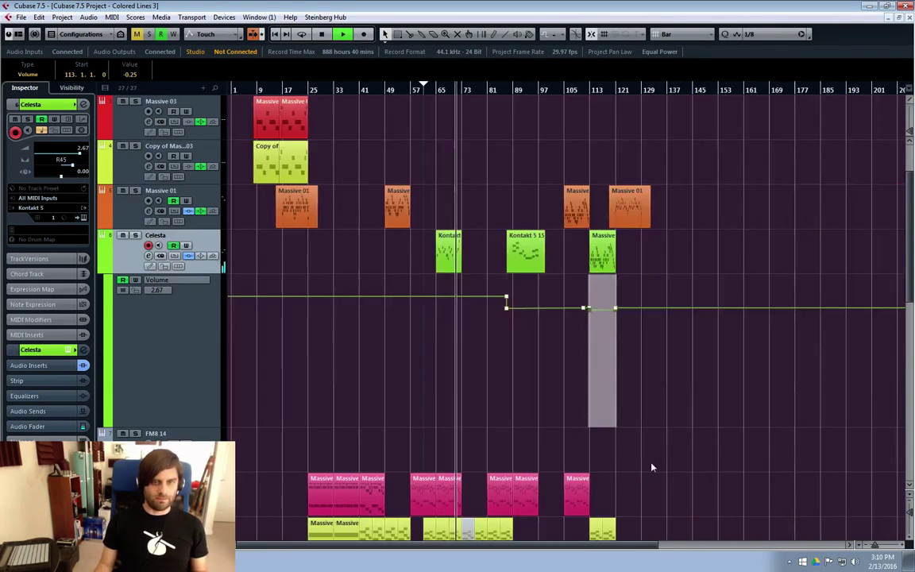
pyautogui.moveTo(636, 283); pyautogui.dragTo(471, 335)
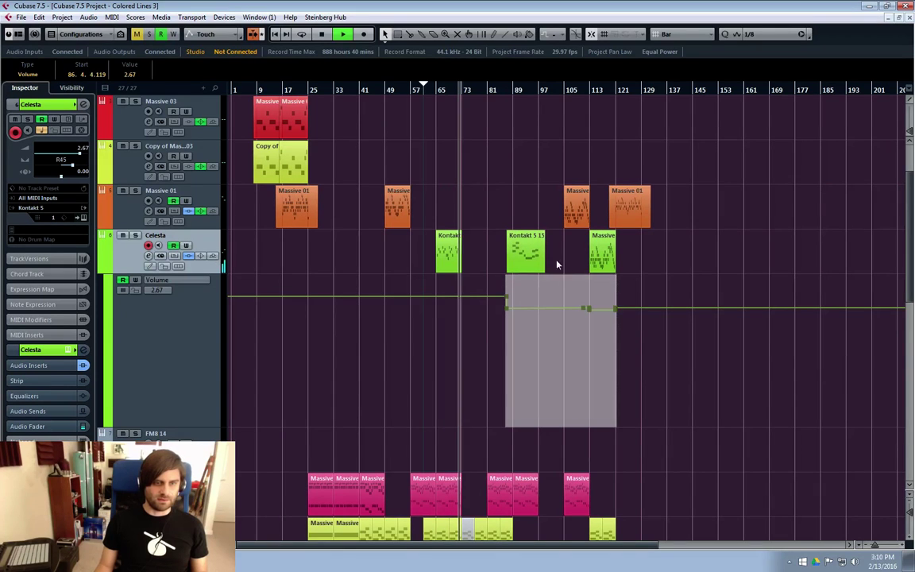
pyautogui.moveTo(553, 281); pyautogui.dragTo(535, 271)
pyautogui.click(435, 90)
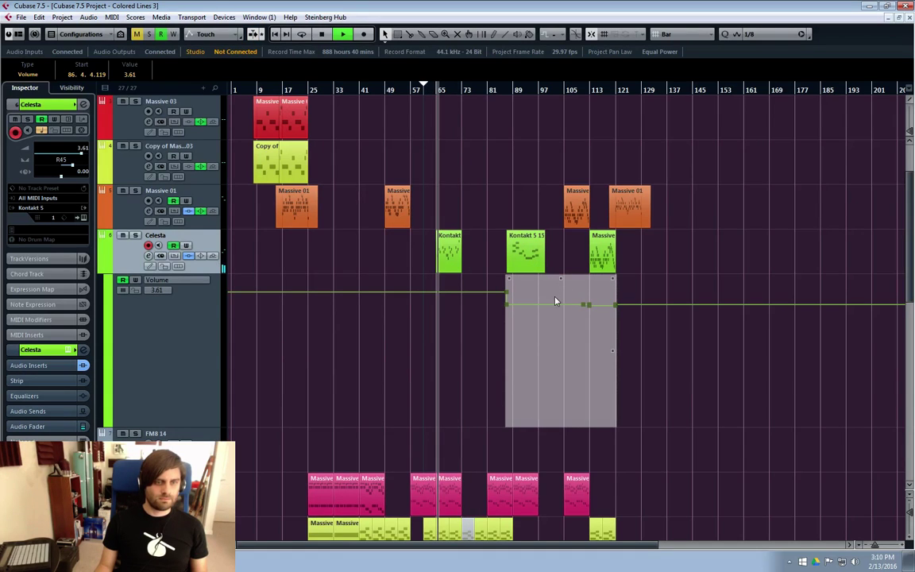
# Open the Celesta channel settings, set the track's pan to R28, and close the settings.
pyautogui.click(148, 255)
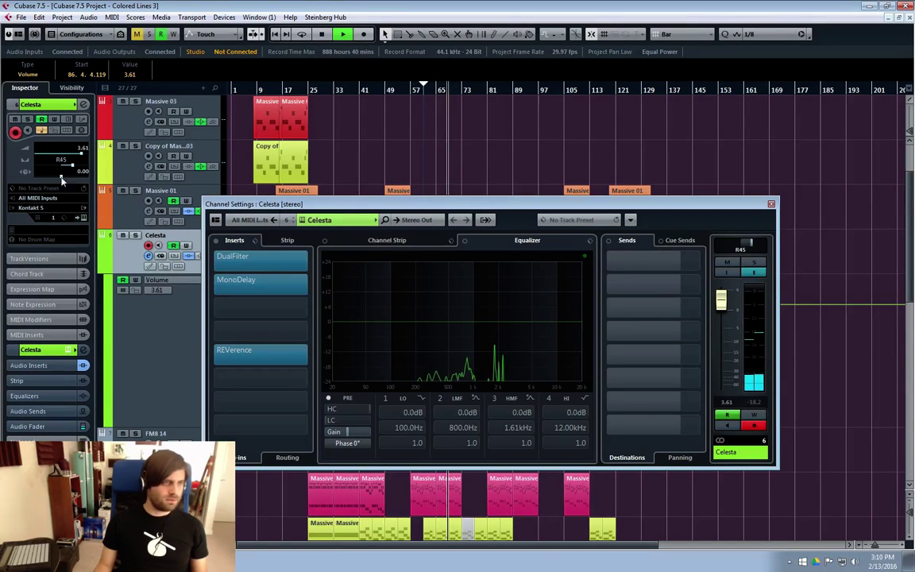
pyautogui.moveTo(72, 169); pyautogui.dragTo(68, 170)
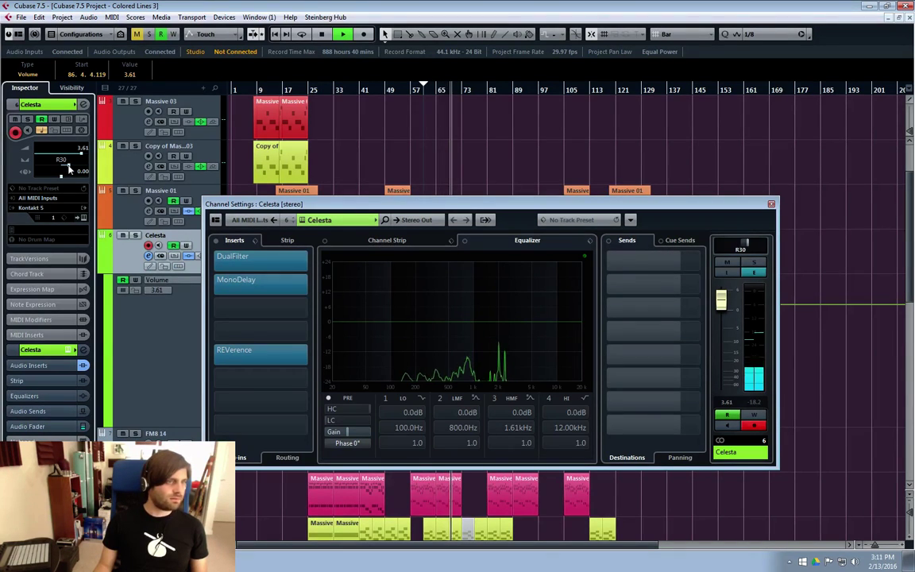
pyautogui.click(771, 204)
# Lower the selected Celesta volume automation points so the first reads 3.16 dB, and hide the lane.
pyautogui.moveTo(505, 425); pyautogui.dragTo(597, 296)
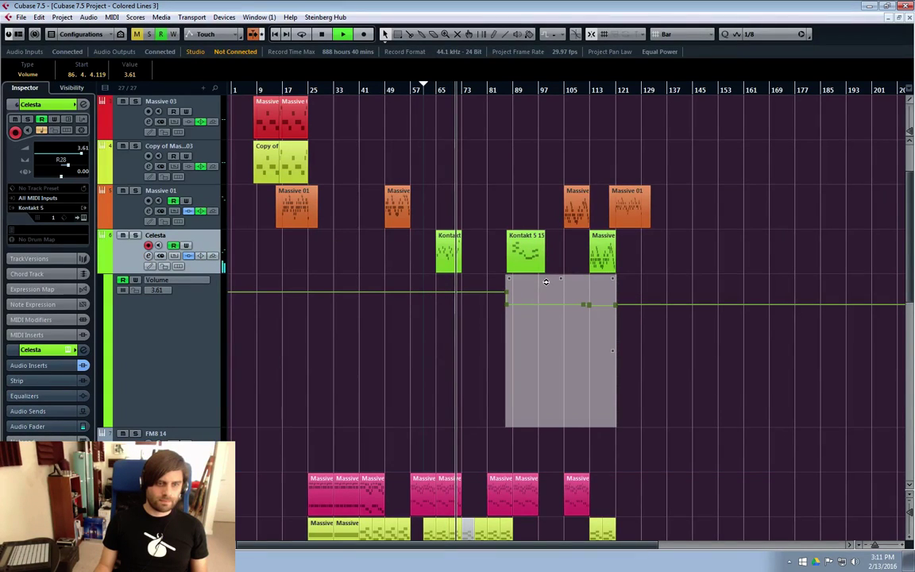
pyautogui.click(101, 270)
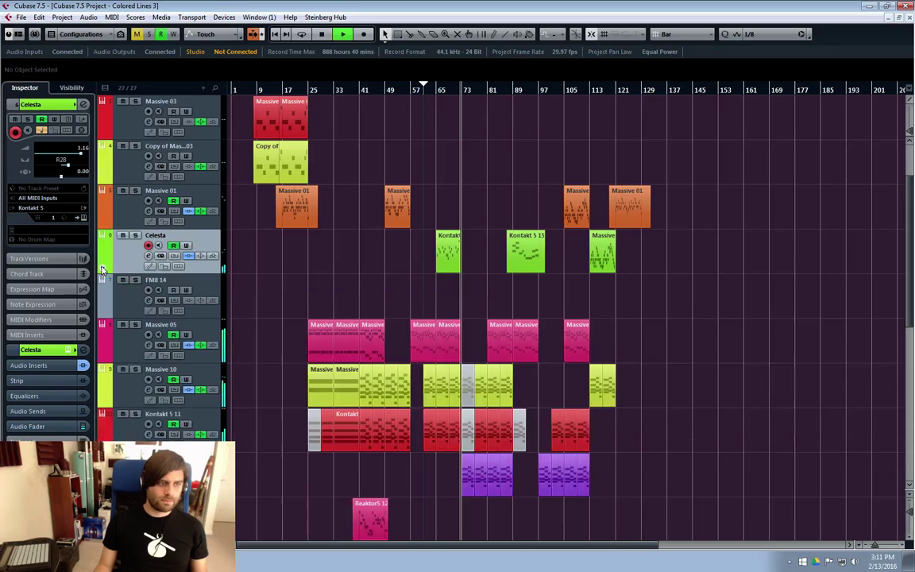
# Examine the Battery 3 22 channel's equalizer spectrum and inserts during playback, stop playback, and close its channel settings.
pyautogui.scroll(6, 509, 236)
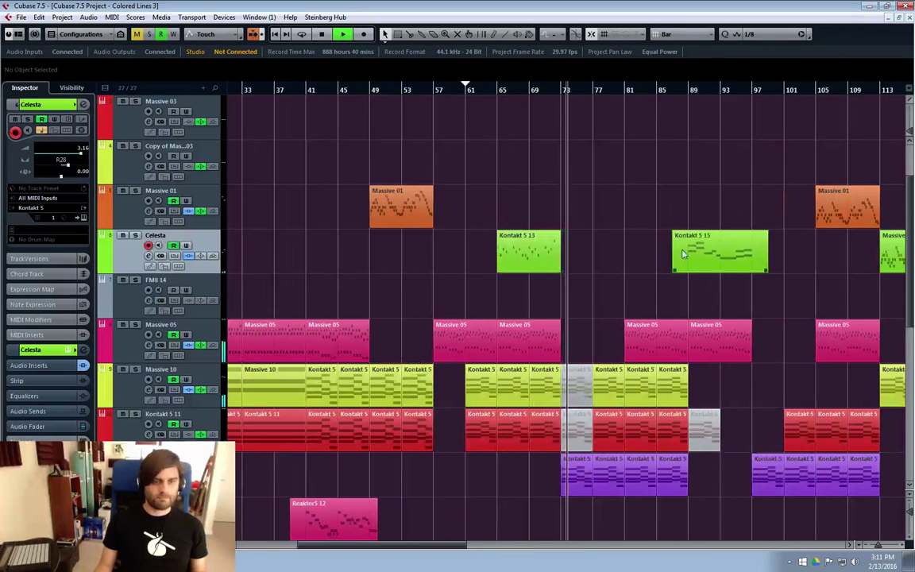
pyautogui.scroll(1, 621, 257)
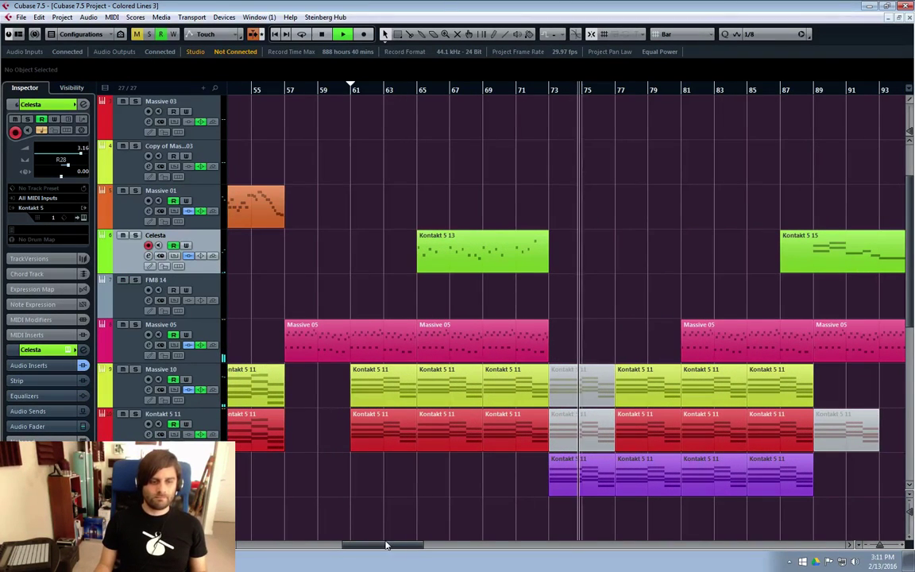
pyautogui.moveTo(380, 547); pyautogui.dragTo(404, 548)
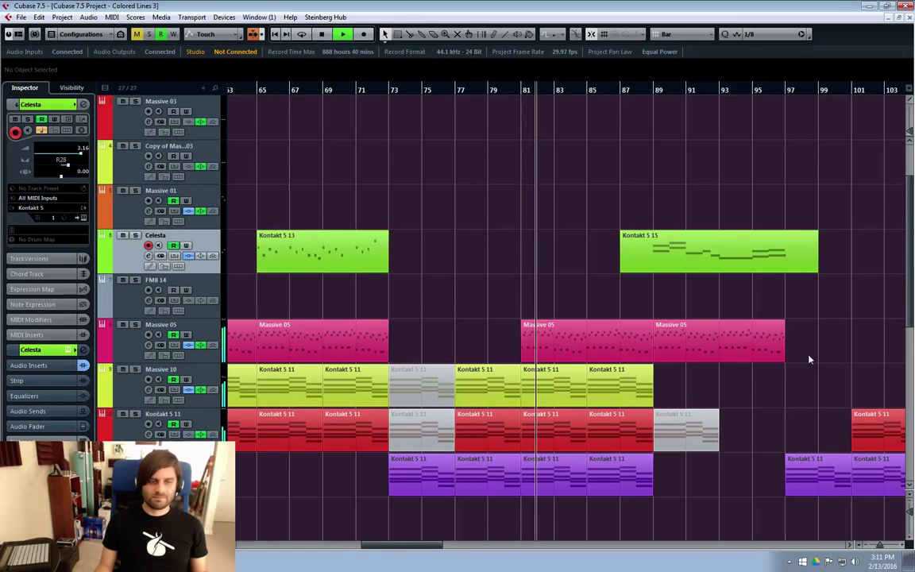
pyautogui.scroll(-6, 794, 364)
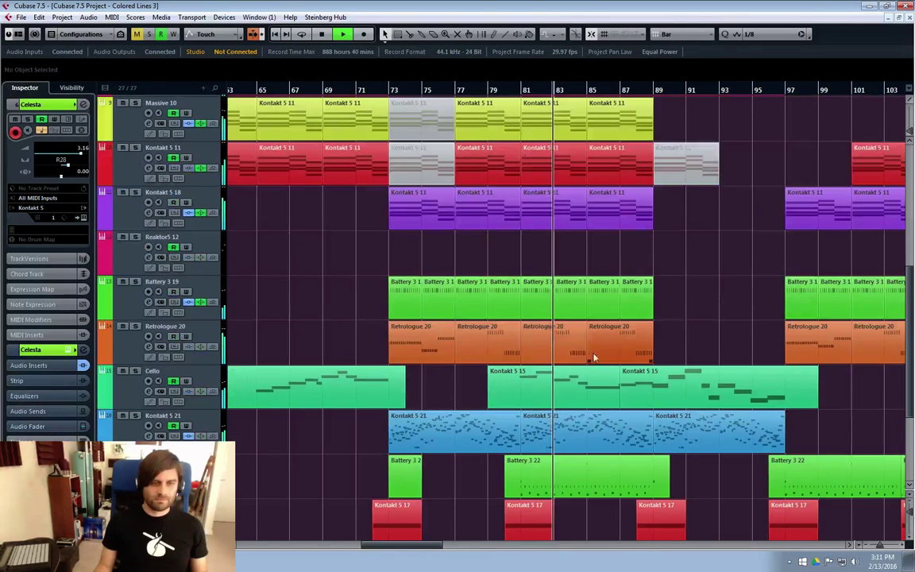
pyautogui.scroll(-2, 159, 358)
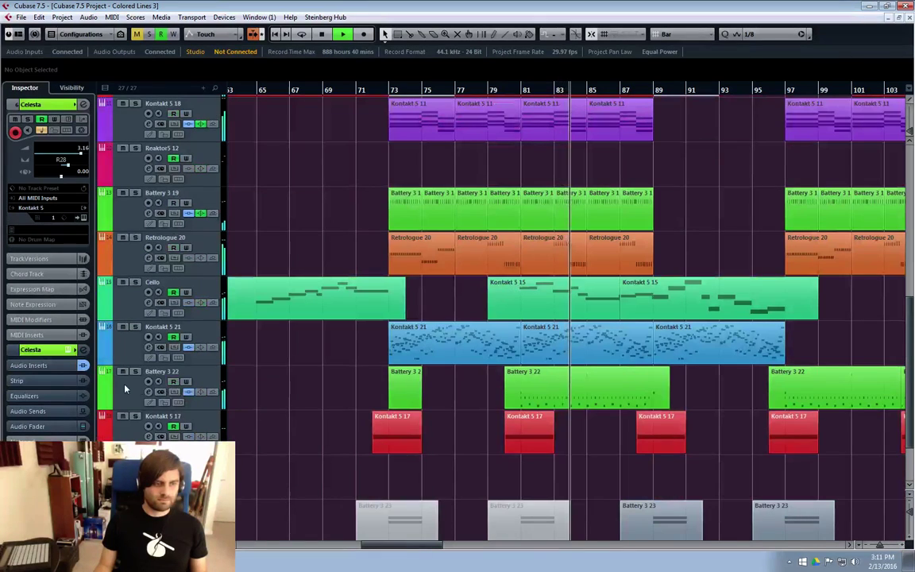
pyautogui.click(145, 399)
pyautogui.click(148, 391)
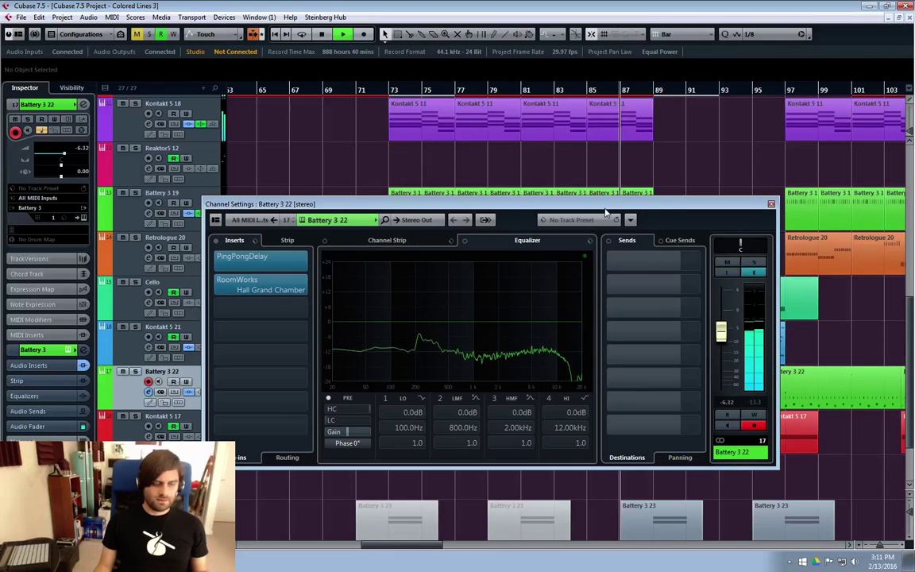
pyautogui.press('s')
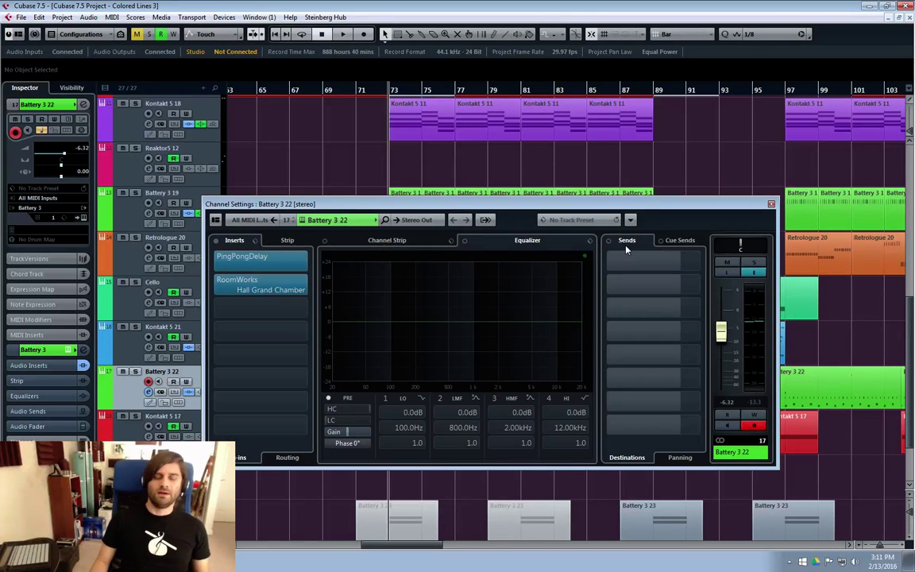
pyautogui.moveTo(413, 204); pyautogui.dragTo(442, 226)
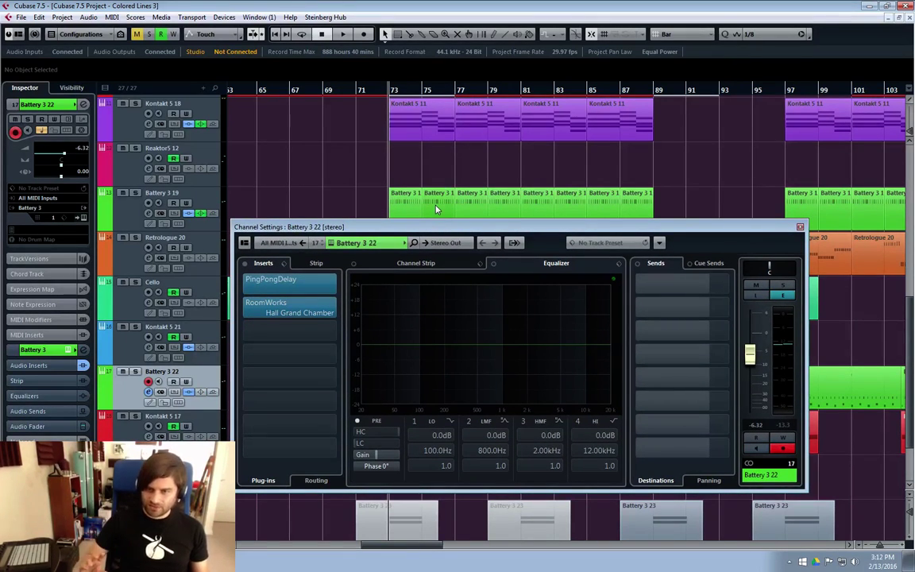
pyautogui.moveTo(483, 228); pyautogui.dragTo(490, 238)
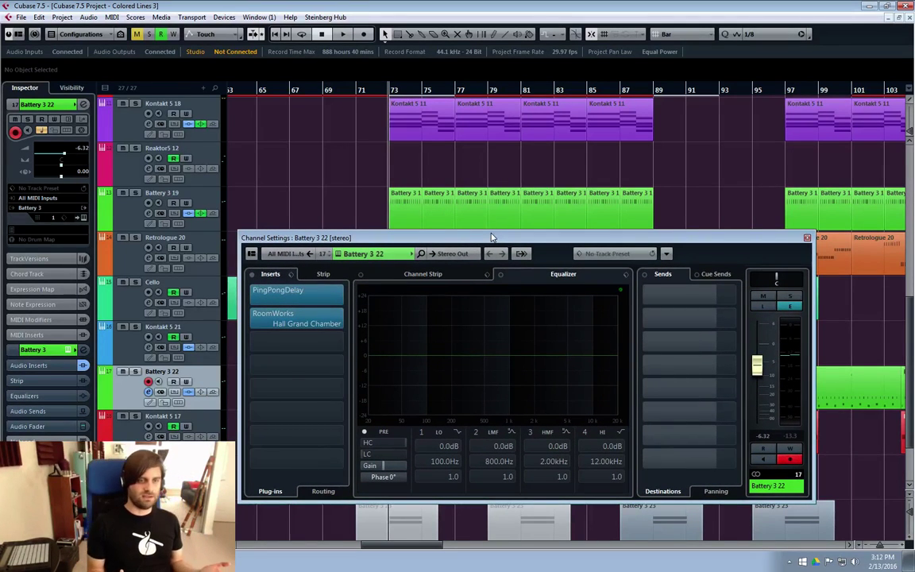
pyautogui.click(807, 237)
# Play Massive 01 soloed from bar 17 to hear it alone, and unsolo it during playback.
pyautogui.moveTo(405, 550); pyautogui.dragTo(312, 556)
pyautogui.scroll(10, 743, 282)
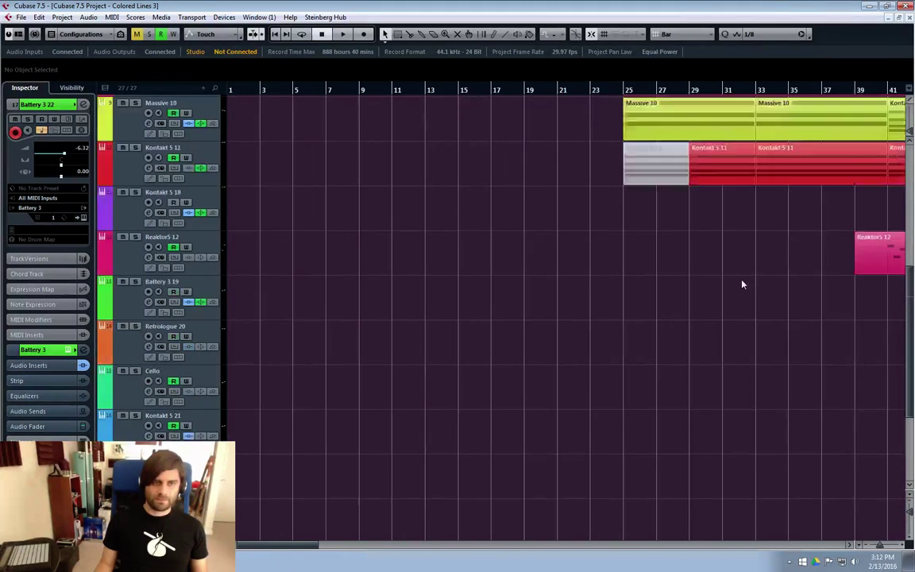
pyautogui.click(491, 89)
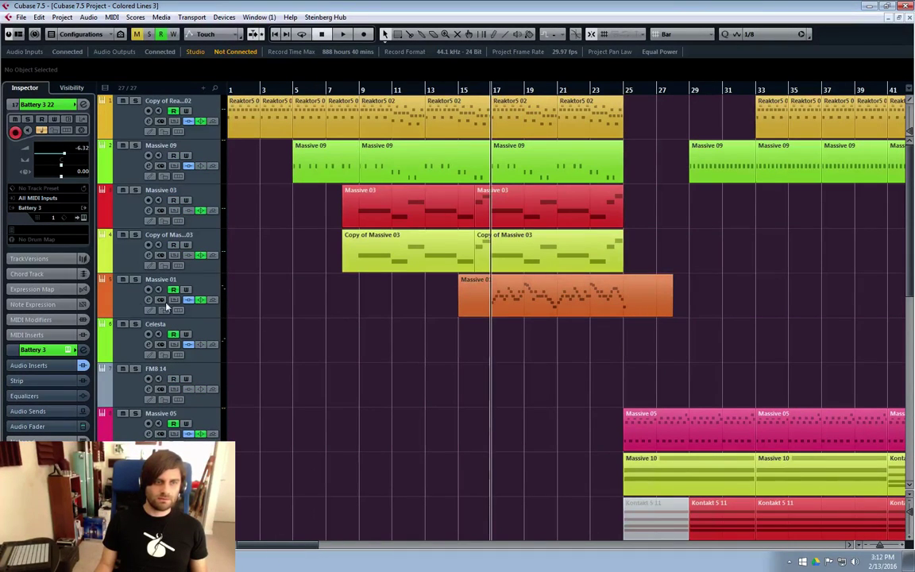
pyautogui.click(135, 280)
pyautogui.press('space')
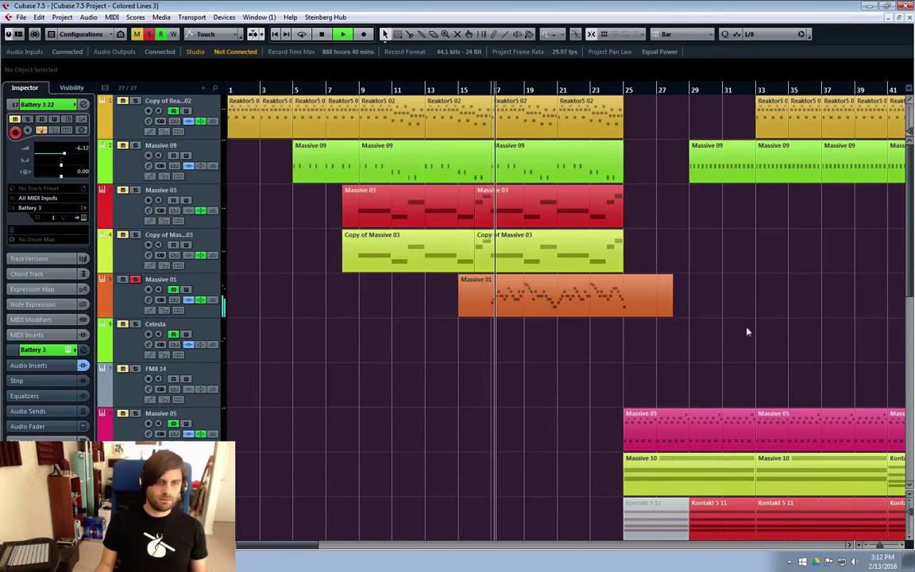
pyautogui.click(135, 279)
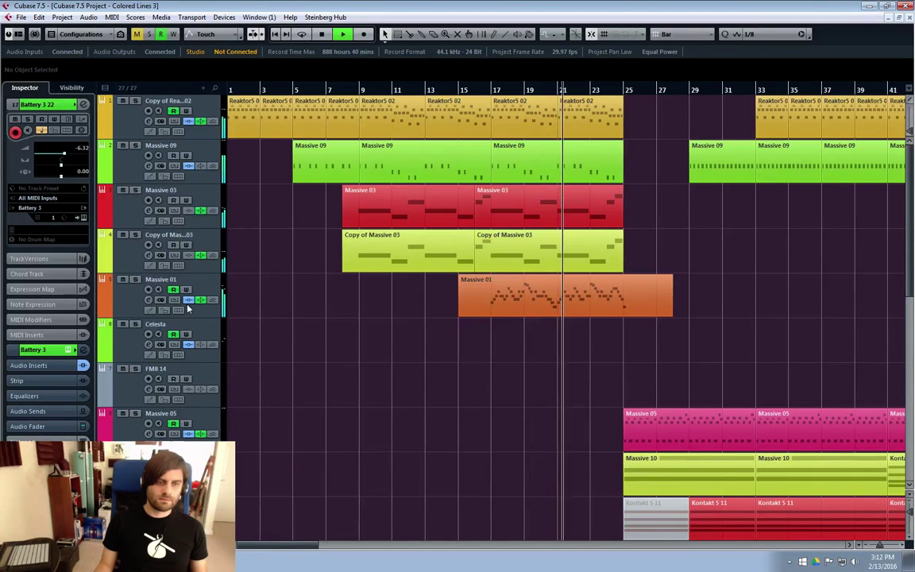
# View the notes and velocities of the first Massive 01 part in the Key Editor and close the editor.
pyautogui.click(681, 252)
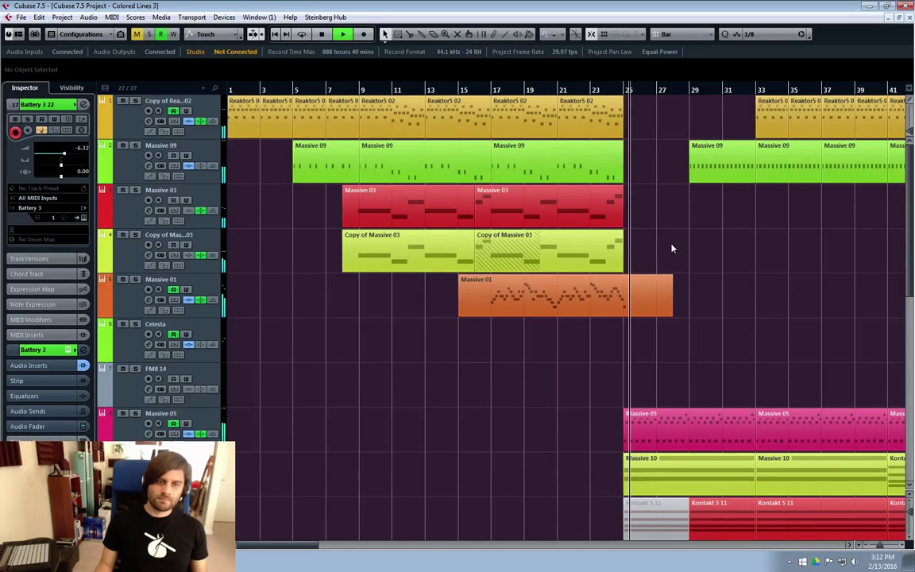
pyautogui.doubleClick(534, 300)
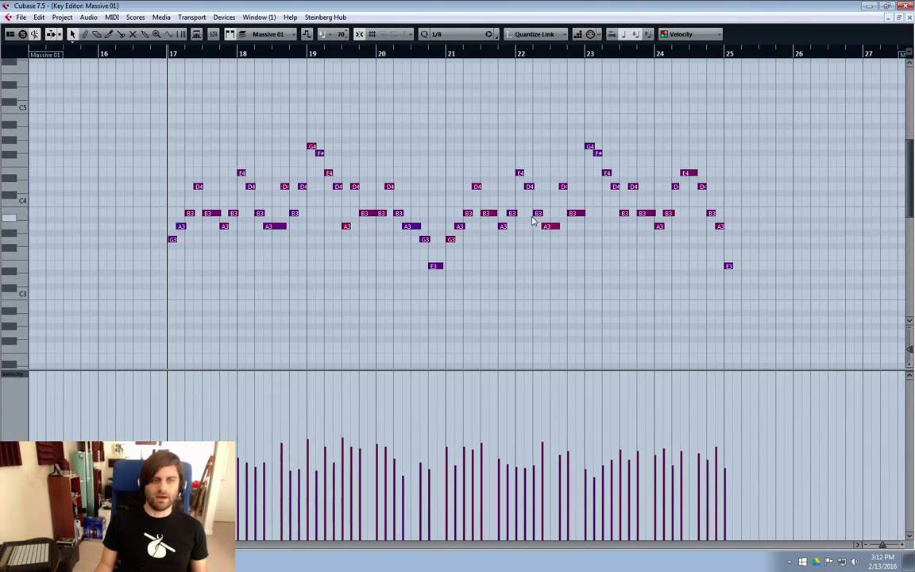
pyautogui.click(909, 17)
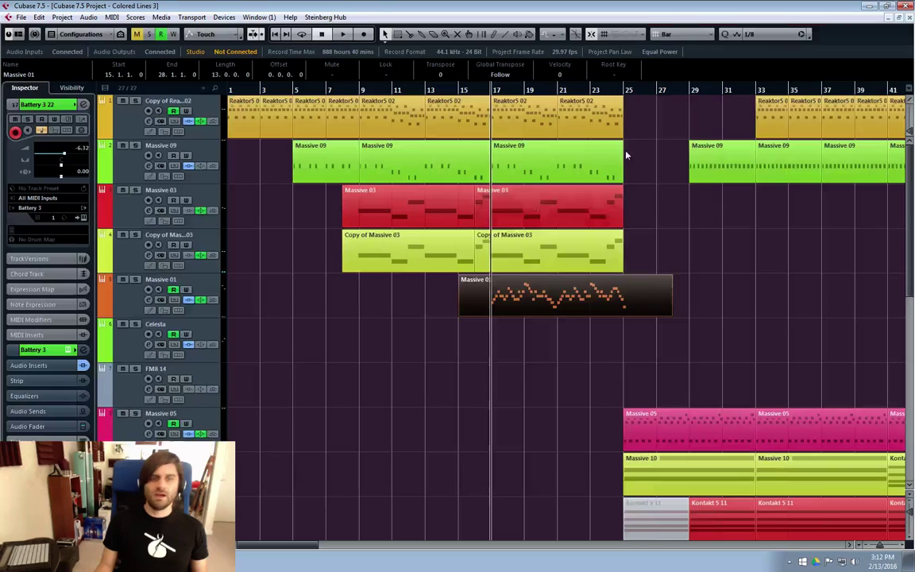
# Split the first Massive 01 part at bar 17 and delete the empty piece before it.
pyautogui.press('space')
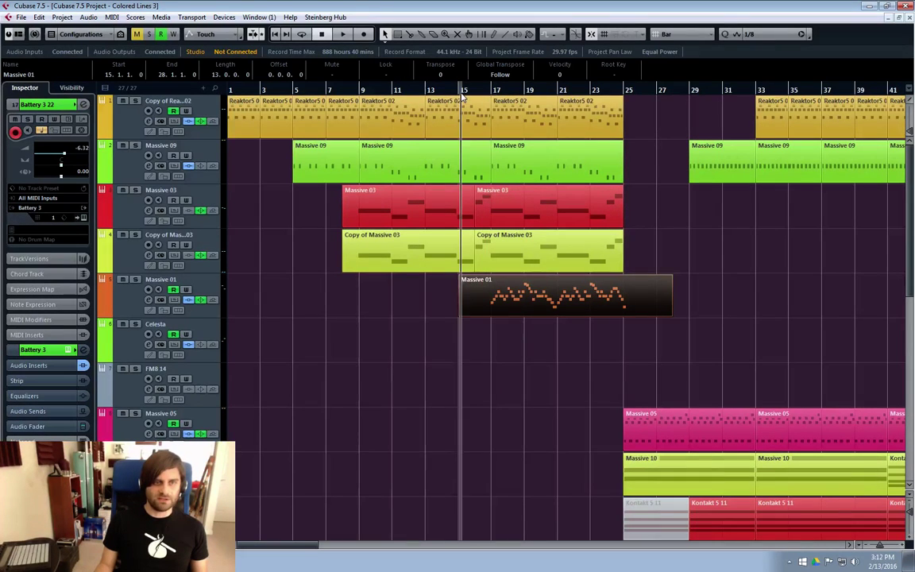
pyautogui.moveTo(461, 313); pyautogui.dragTo(493, 316)
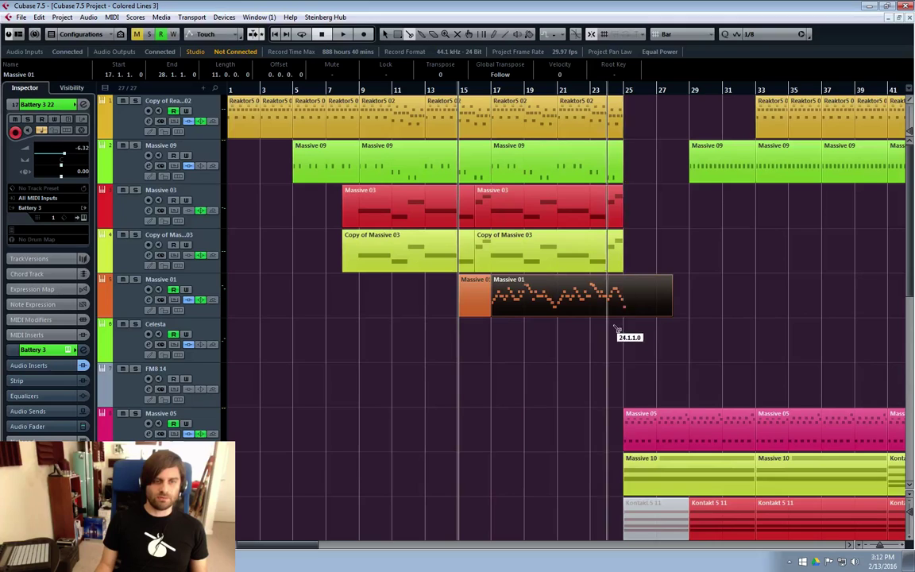
pyautogui.click(473, 309)
pyautogui.press('Delete')
pyautogui.click(509, 310)
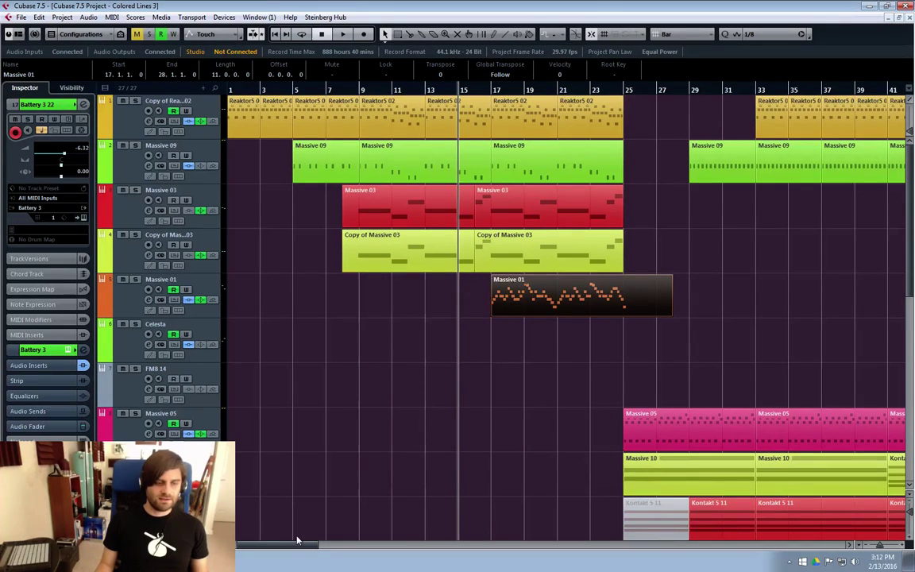
# Play the arrangement from bar 57 and follow the parts of the lower tracks up to about bar 73.
pyautogui.moveTo(276, 545); pyautogui.dragTo(302, 544)
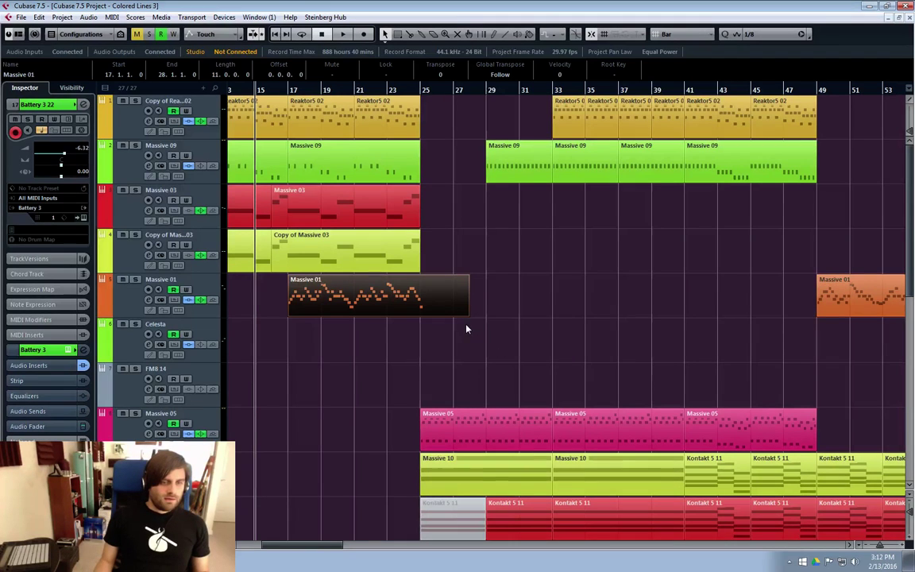
pyautogui.moveTo(308, 545); pyautogui.dragTo(368, 547)
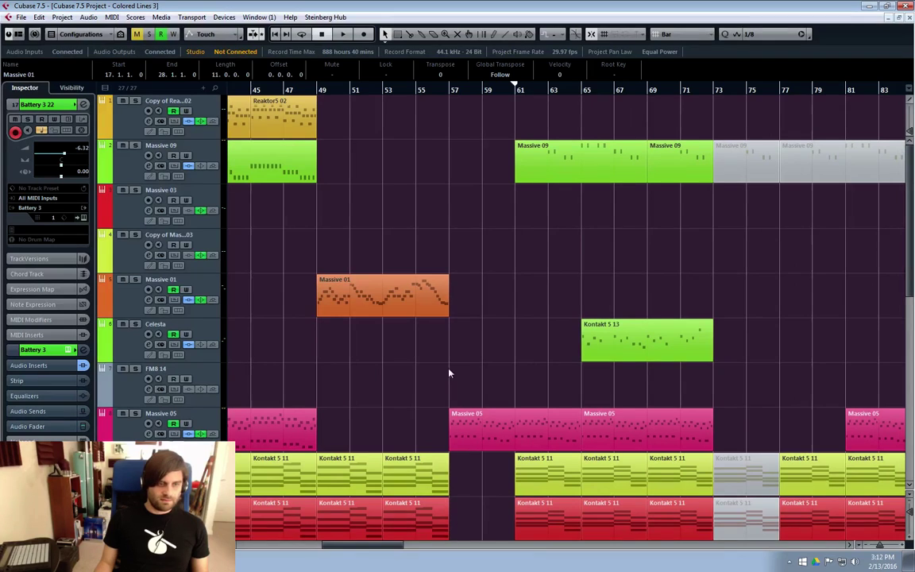
pyautogui.click(459, 93)
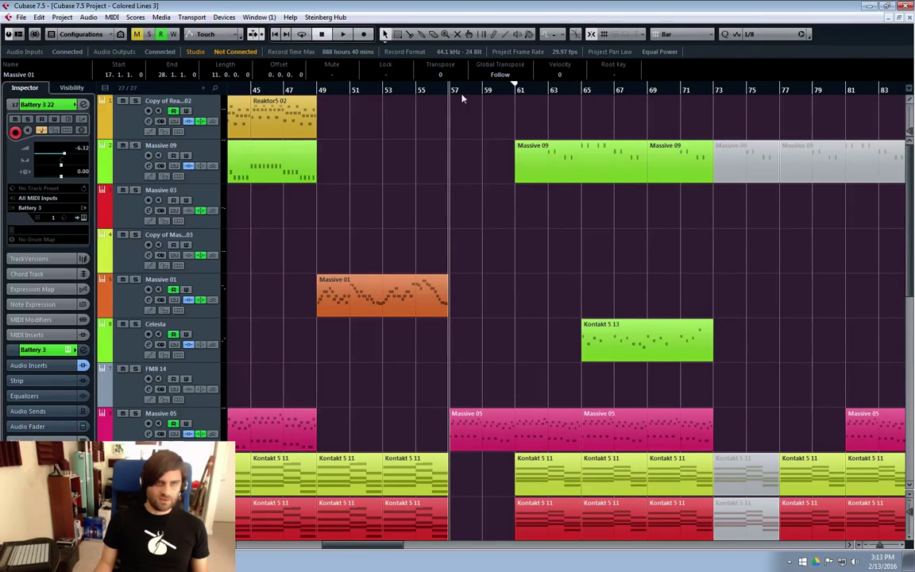
pyautogui.scroll(-2, 425, 522)
pyautogui.press('space')
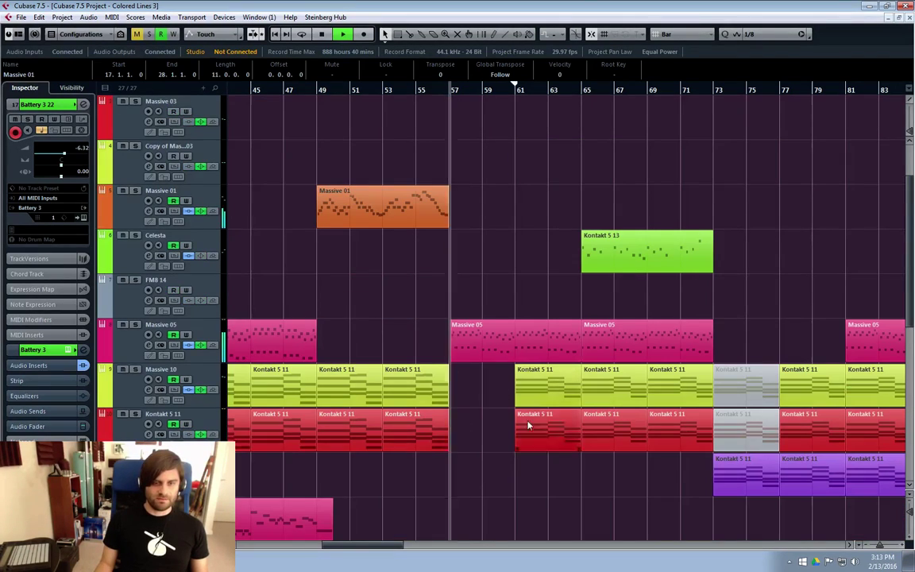
pyautogui.moveTo(369, 548); pyautogui.dragTo(378, 551)
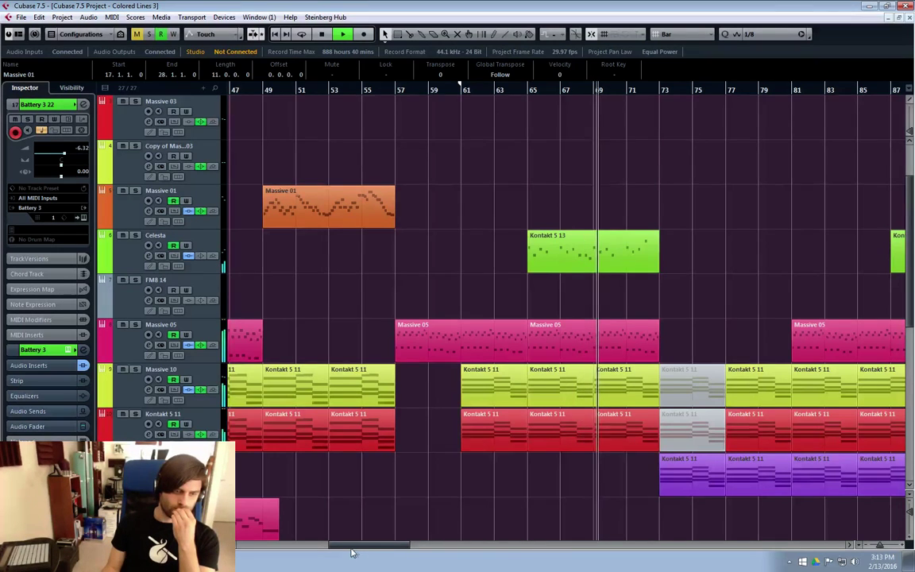
pyautogui.moveTo(349, 553); pyautogui.dragTo(365, 550)
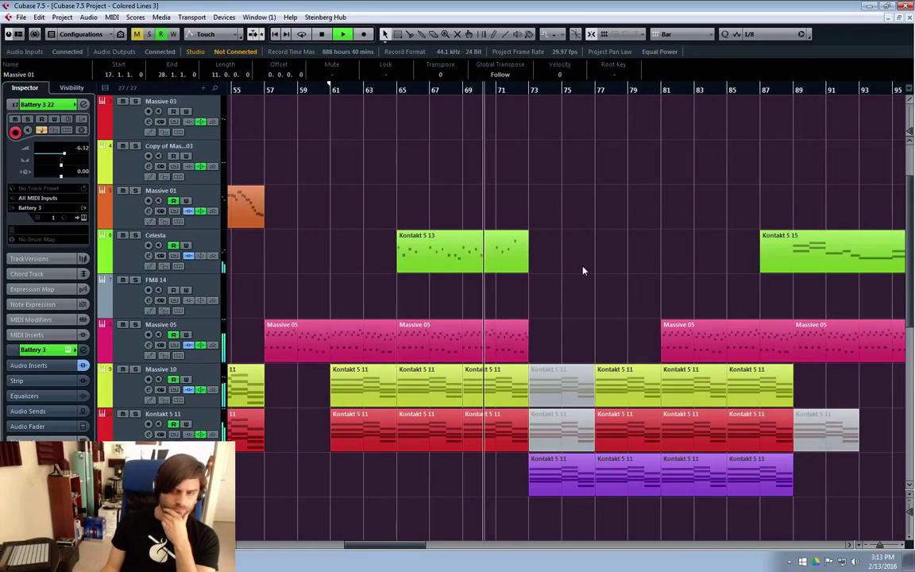
pyautogui.scroll(-8, 614, 277)
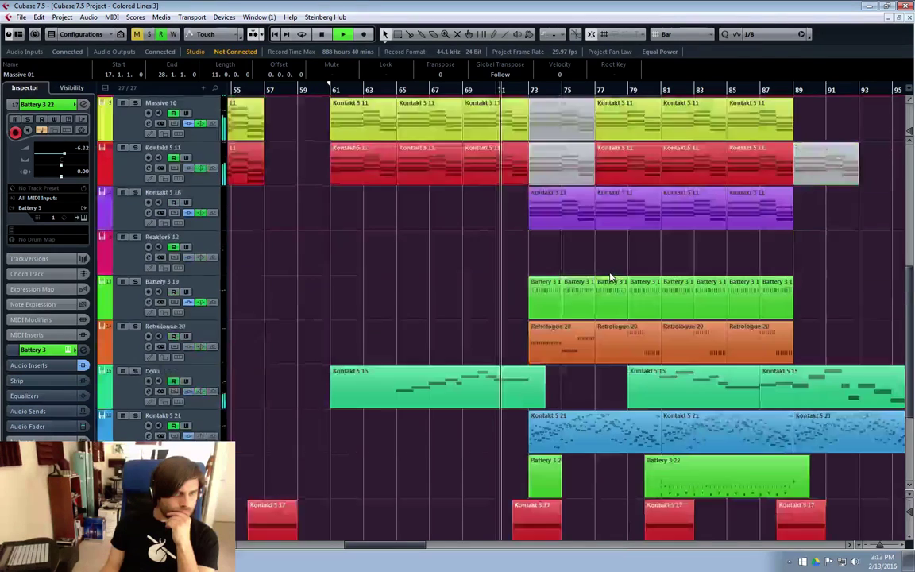
# Stop playback and load the DualFilter effect into the first insert slot of the Cello channel.
pyautogui.click(132, 316)
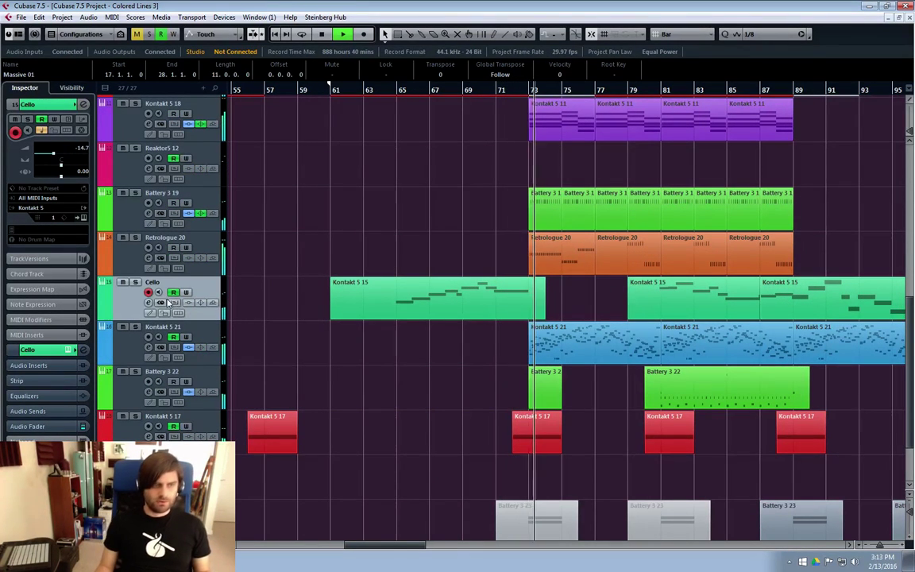
pyautogui.press('space')
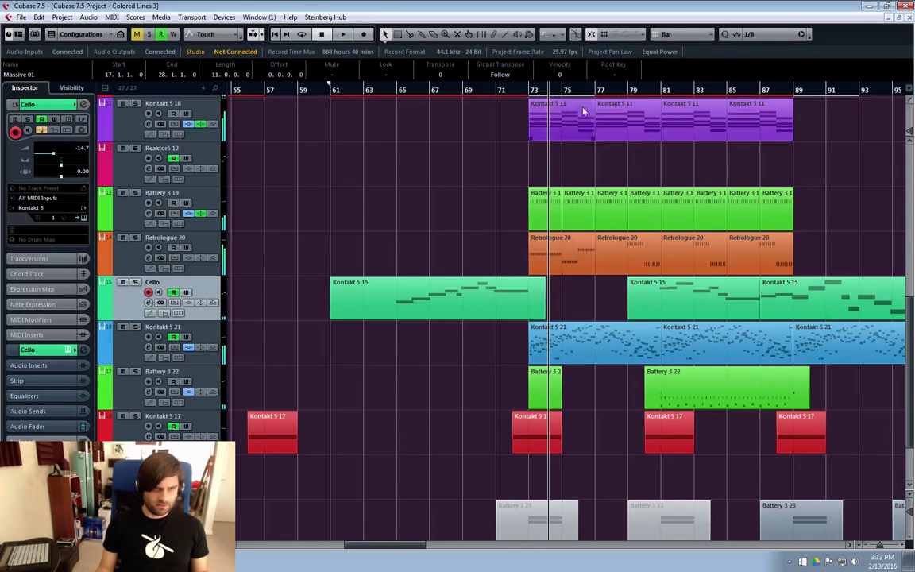
pyautogui.click(387, 327)
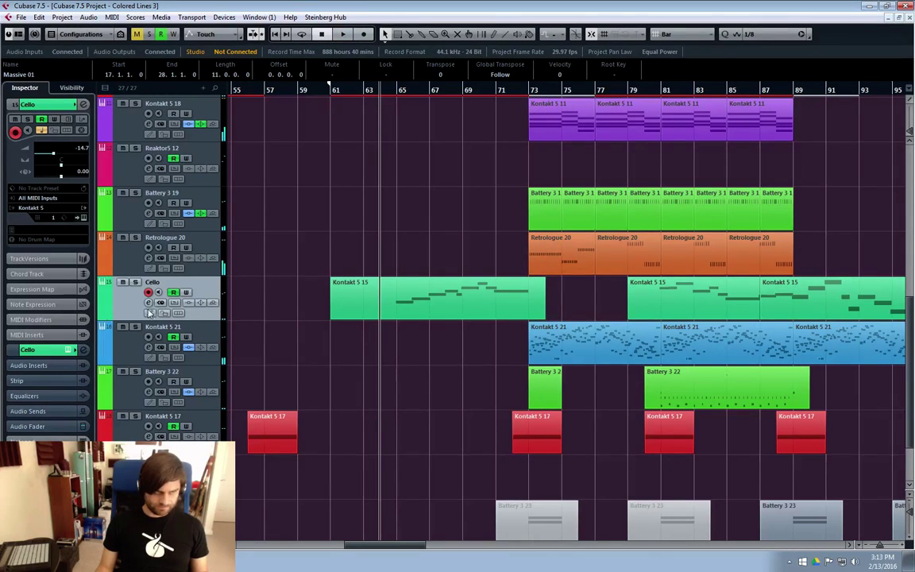
pyautogui.click(148, 303)
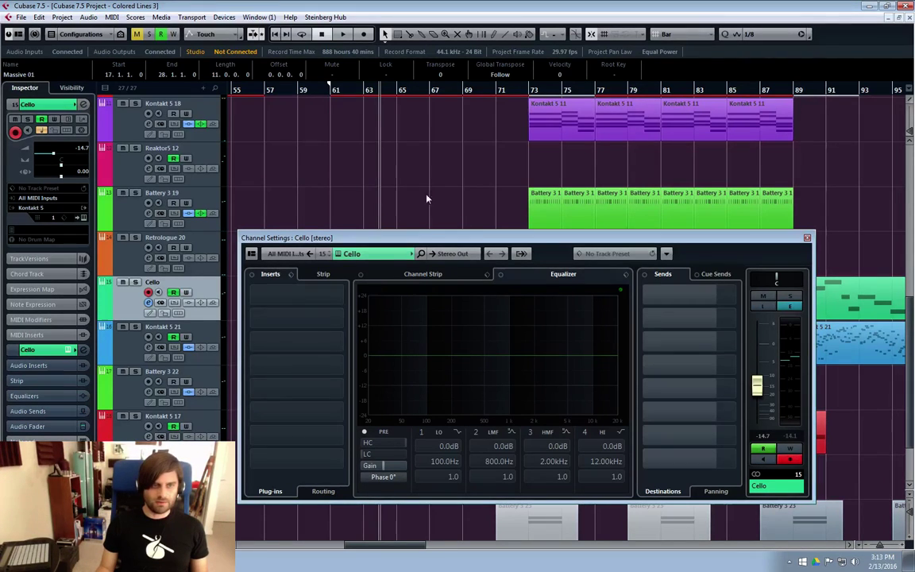
pyautogui.click(299, 296)
pyautogui.click(264, 378)
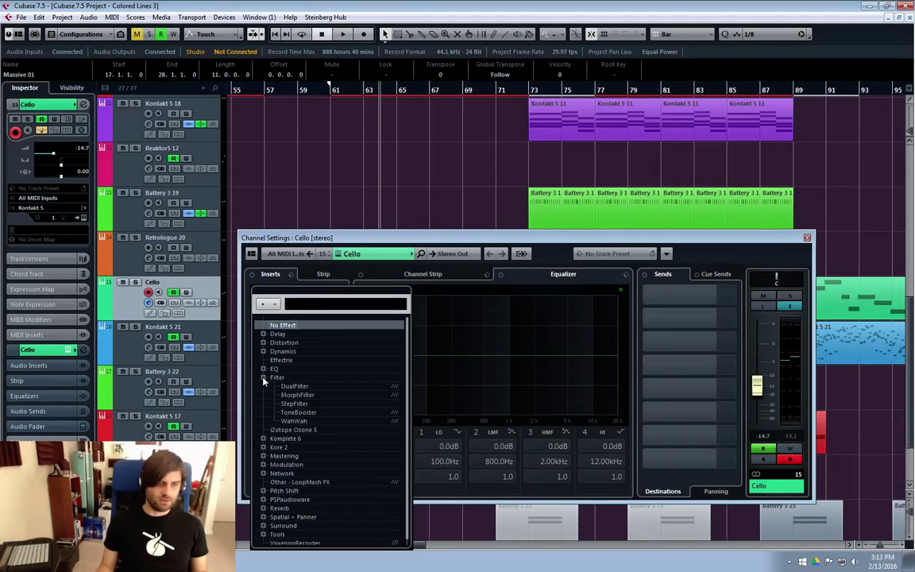
pyautogui.click(294, 387)
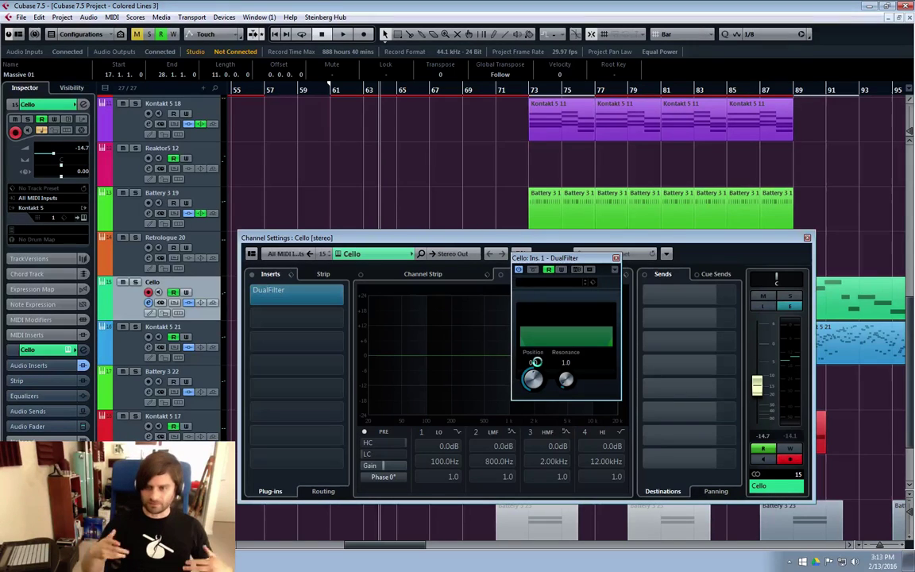
# Set the Cello DualFilter's Position to 29.7 during playback and compare the sound with the effect bypassed.
pyautogui.press('space')
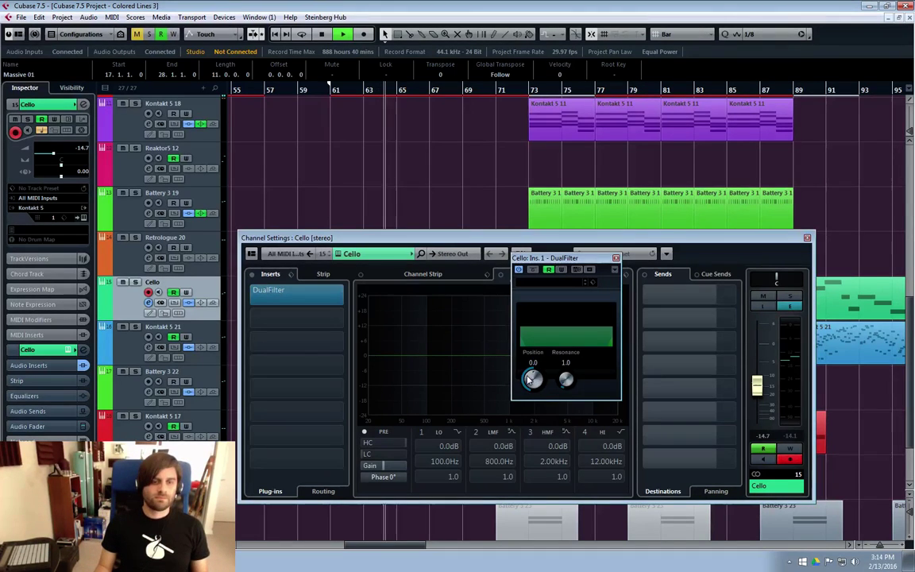
pyautogui.moveTo(533, 379); pyautogui.dragTo(546, 380)
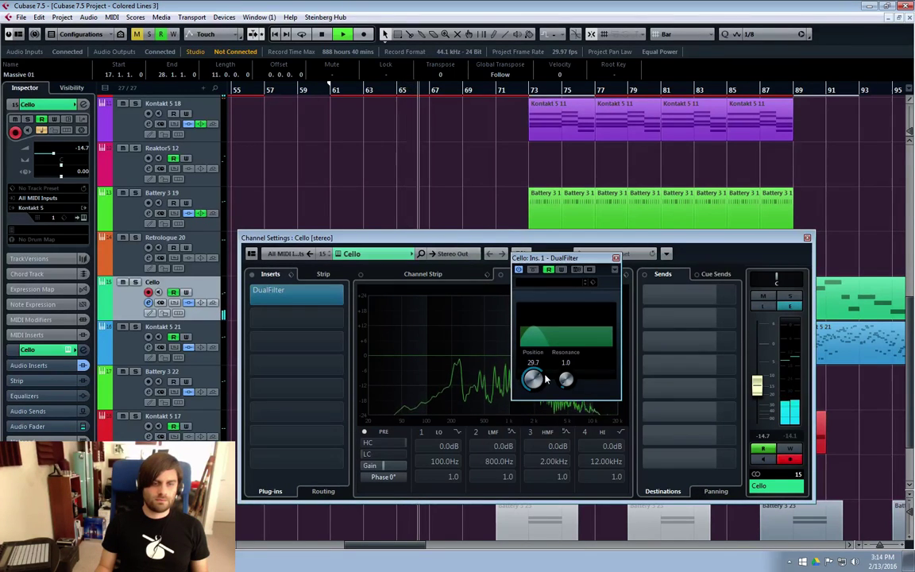
pyautogui.click(533, 271)
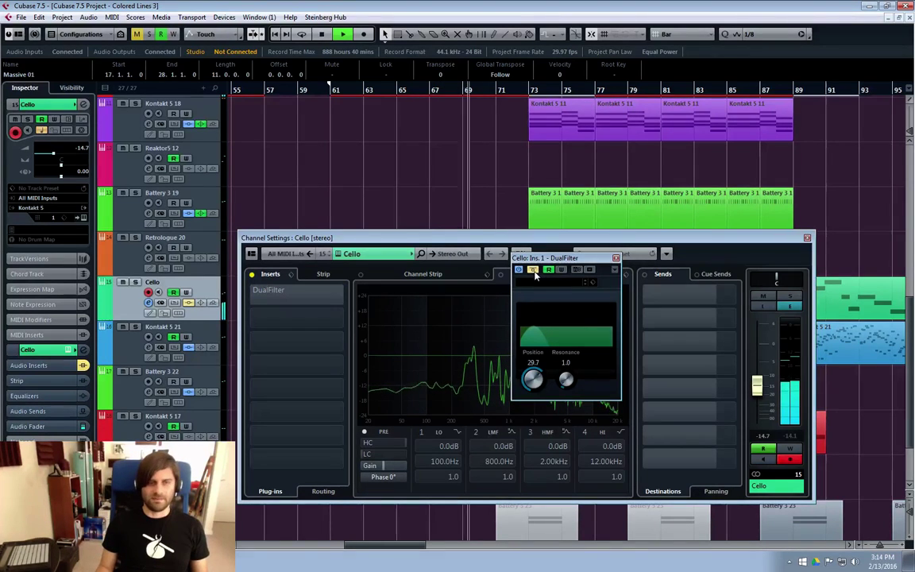
pyautogui.click(532, 271)
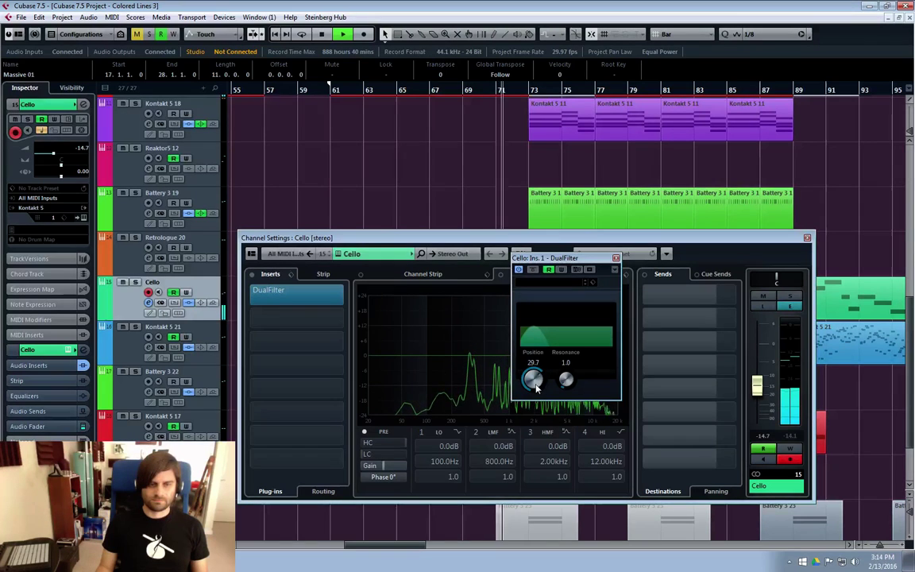
# Deactivate the DualFilter on the Cello channel and close its plug-in and channel settings windows.
pyautogui.click(518, 271)
pyautogui.click(617, 259)
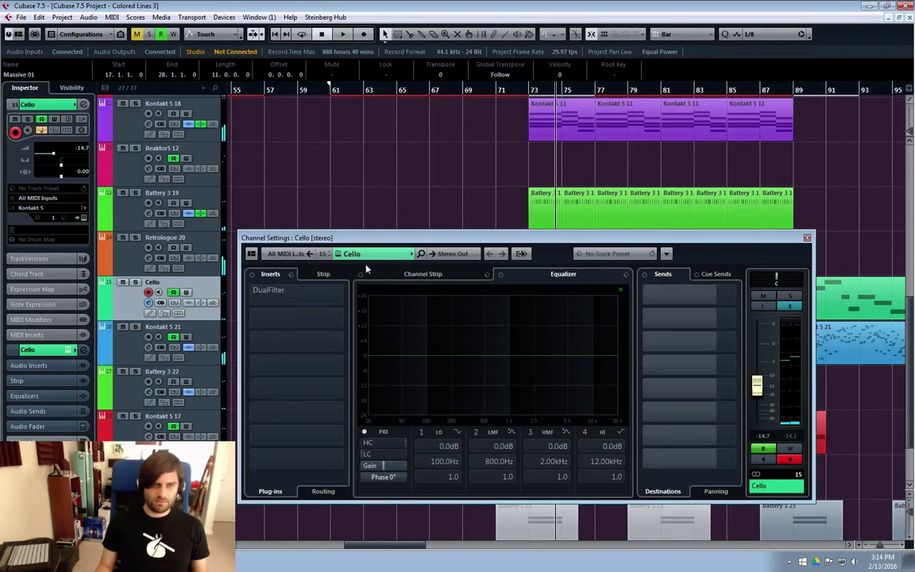
pyautogui.click(806, 237)
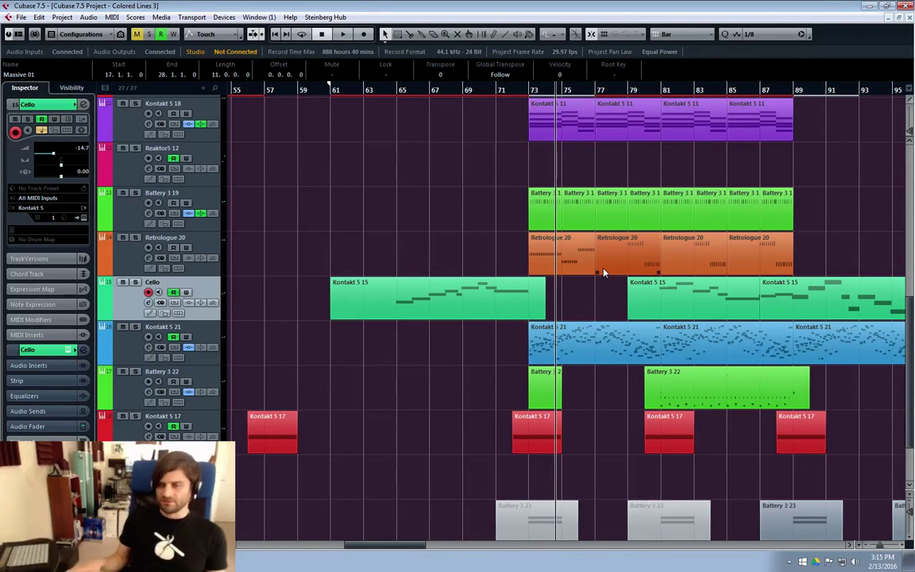
pyautogui.click(462, 90)
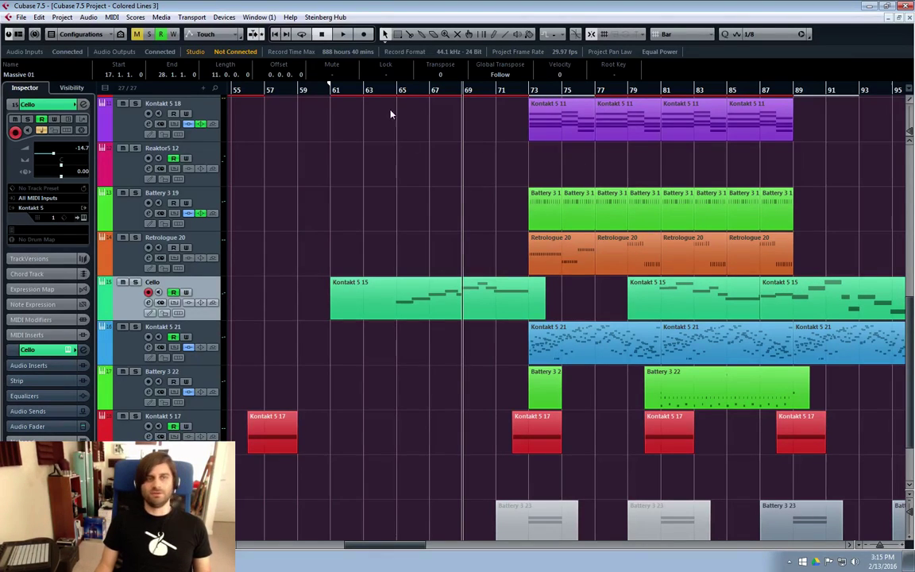
pyautogui.click(337, 92)
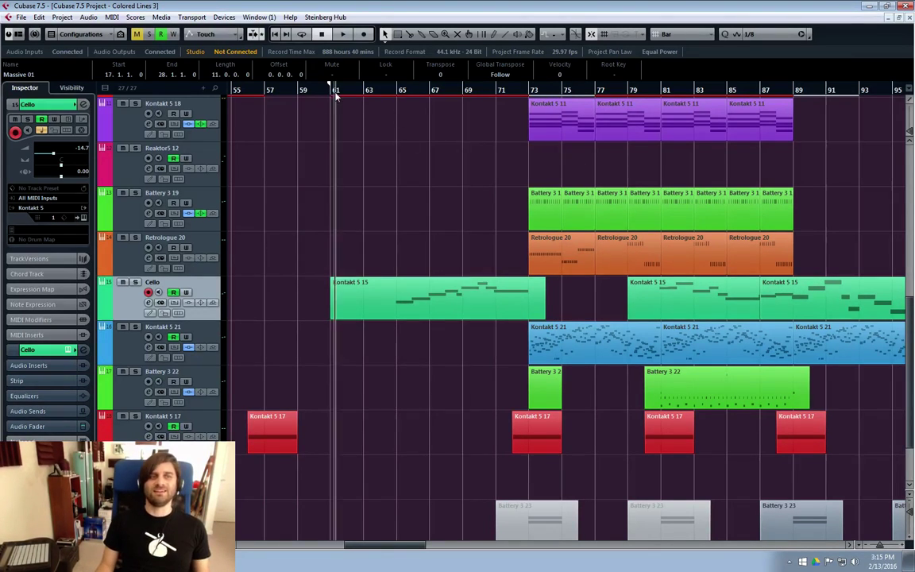
pyautogui.scroll(10, 398, 147)
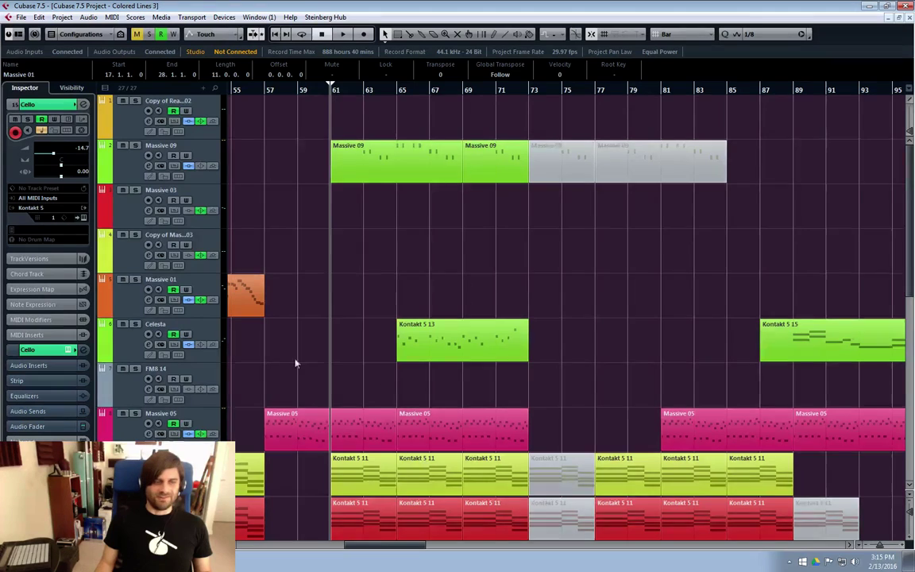
pyautogui.scroll(-4, 297, 364)
pyautogui.click(290, 100)
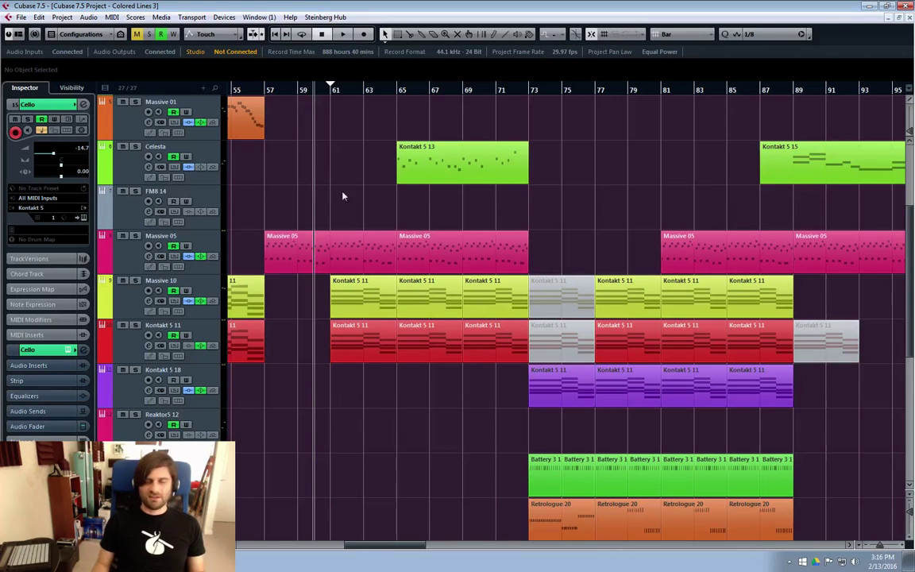
pyautogui.click(273, 92)
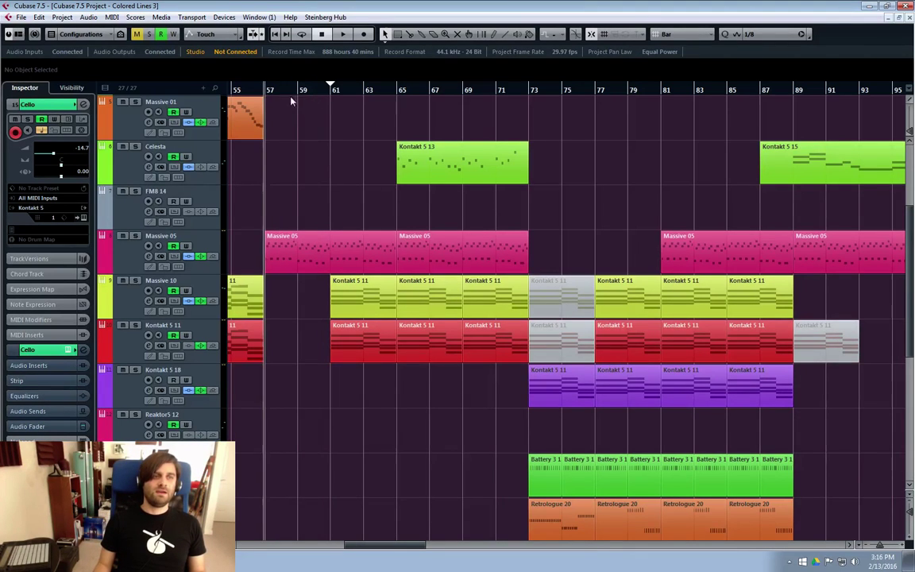
pyautogui.press('space')
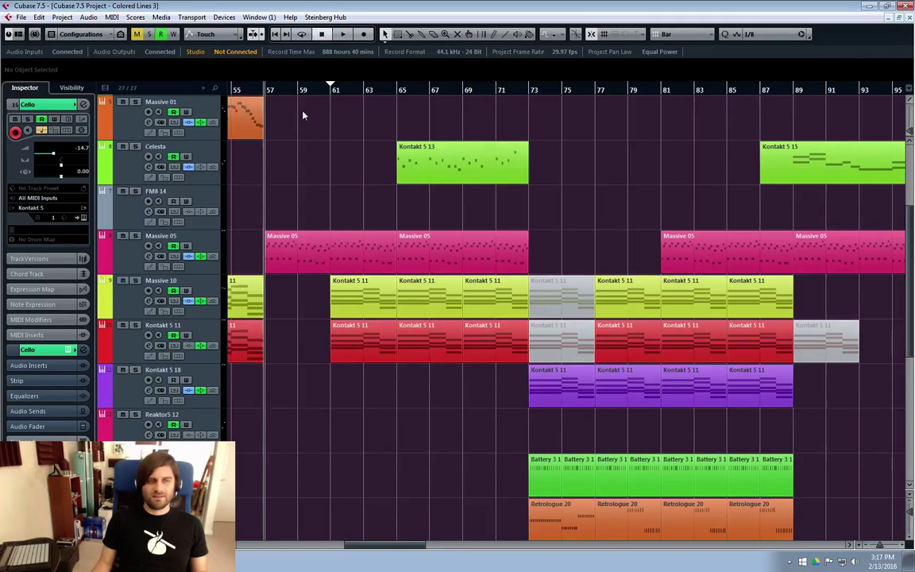
pyautogui.click(304, 92)
pyautogui.click(264, 92)
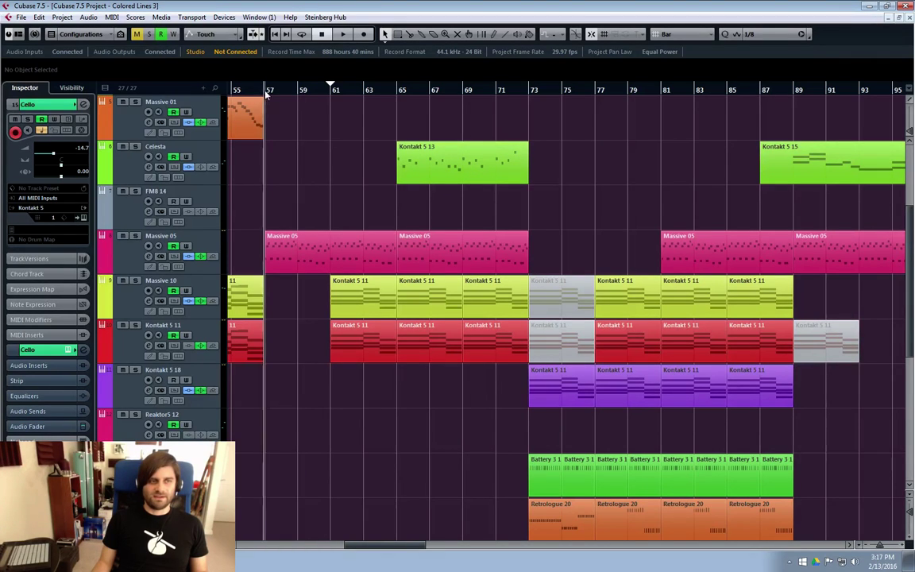
pyautogui.click(302, 94)
pyautogui.click(280, 92)
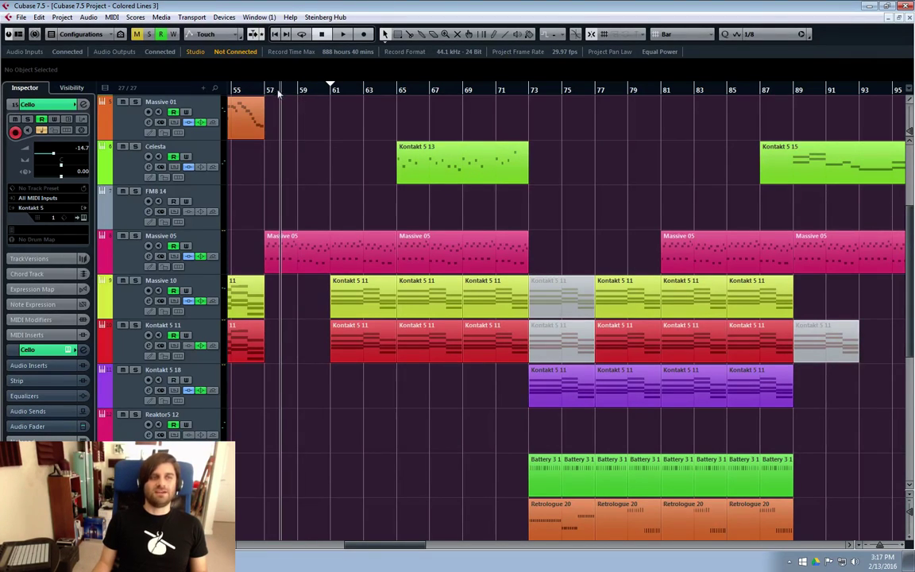
pyautogui.click(331, 93)
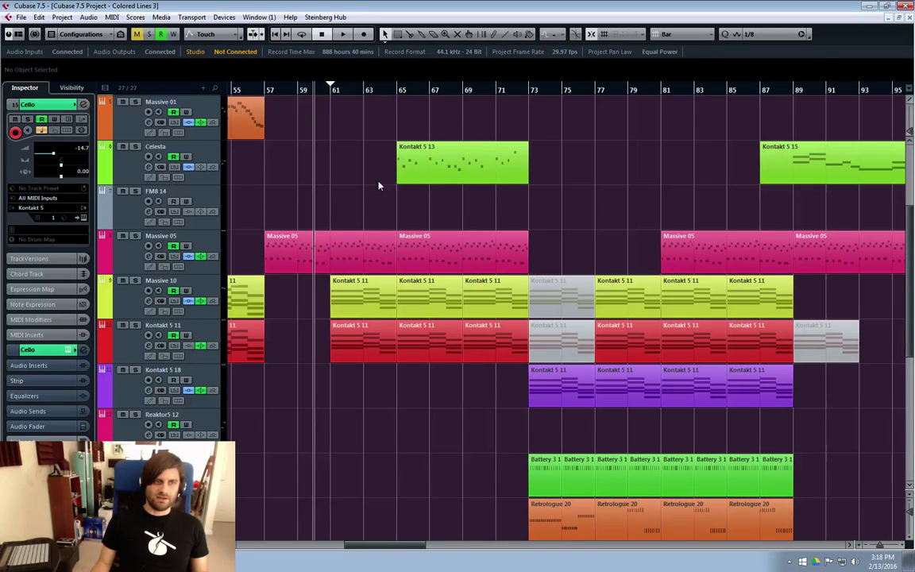
# View the notes and velocities of the Massive 01 part at bars 49 to 57 in the Key Editor and close it.
pyautogui.doubleClick(246, 115)
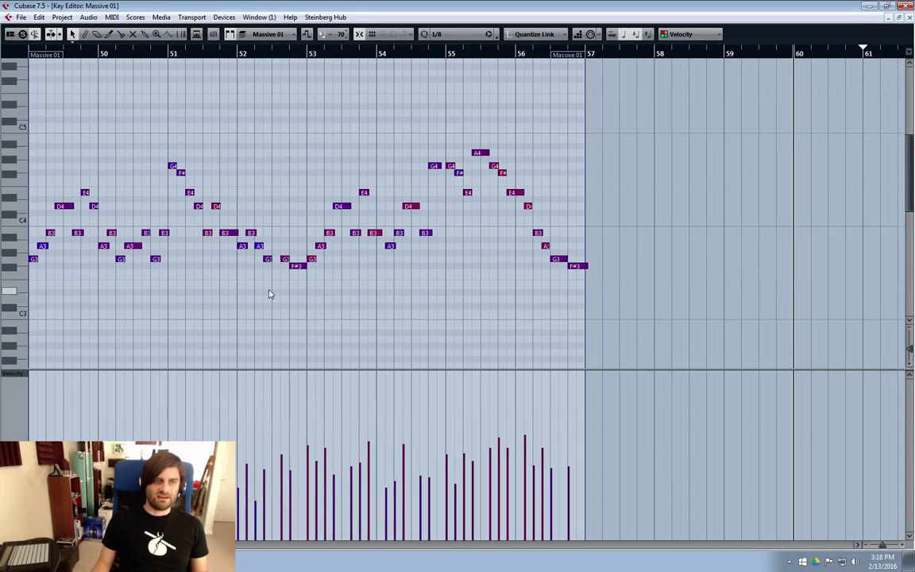
pyautogui.click(896, 20)
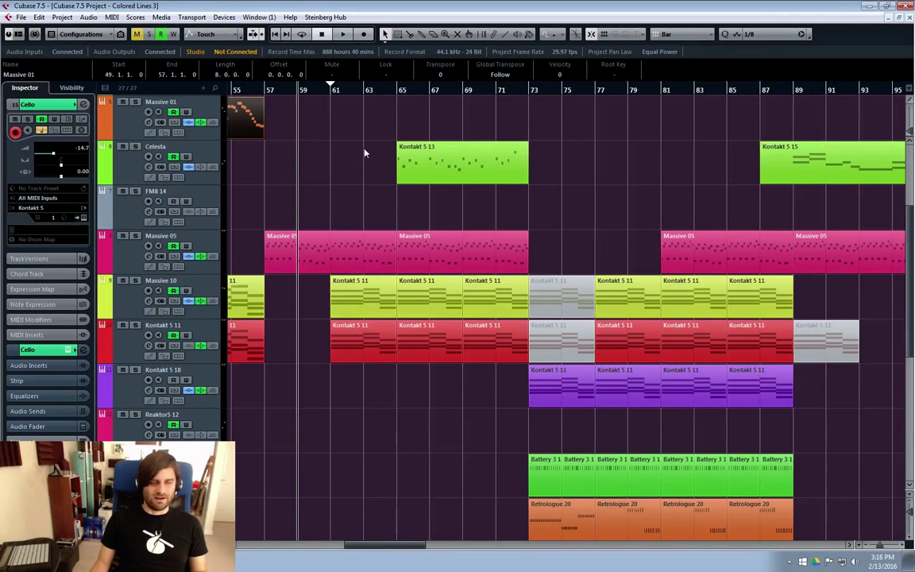
# Play the arrangement from bar 59 and review the instrument tracks up to bar 81, selecting the Kontakt 5 18 track.
pyautogui.press('space')
pyautogui.scroll(2, 477, 288)
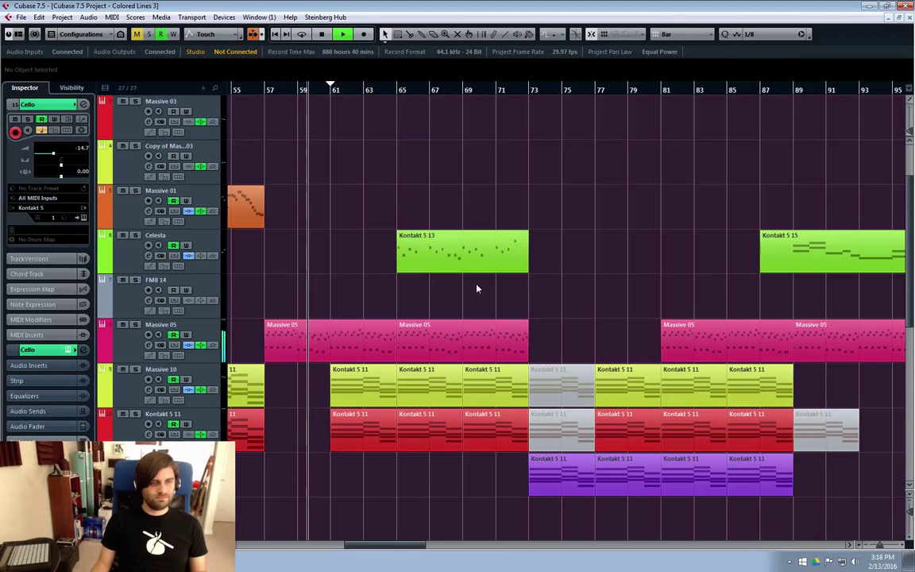
pyautogui.scroll(2, 541, 298)
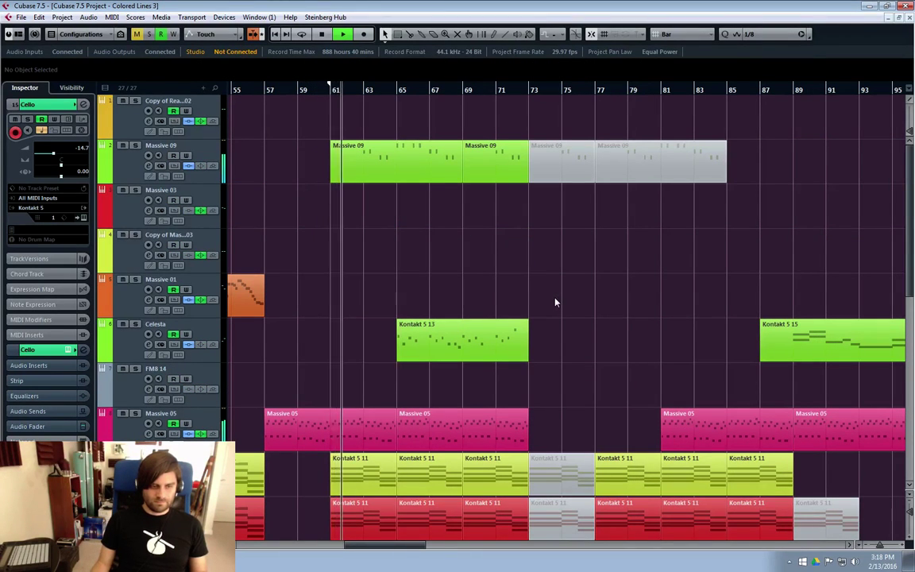
pyautogui.scroll(-4, 571, 305)
pyautogui.scroll(2, 540, 334)
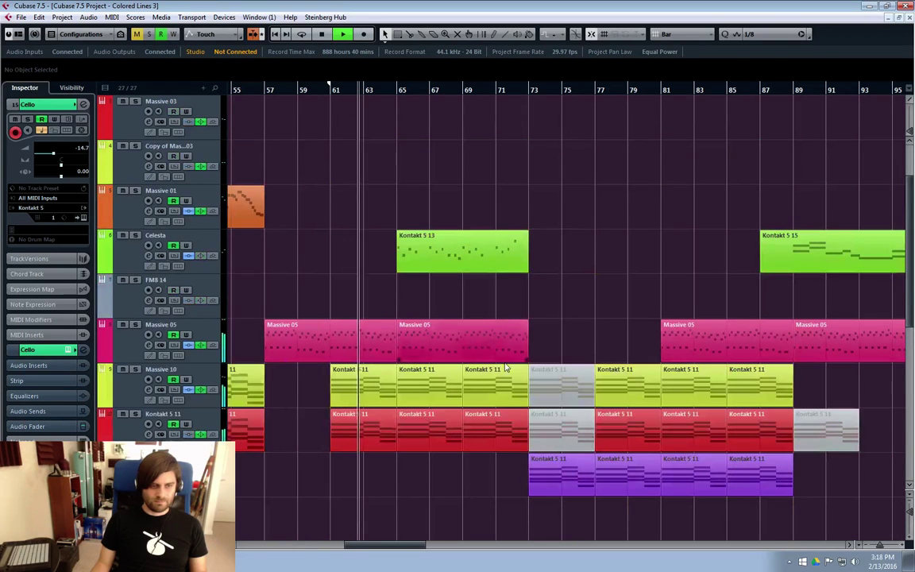
pyautogui.moveTo(383, 545); pyautogui.dragTo(387, 547)
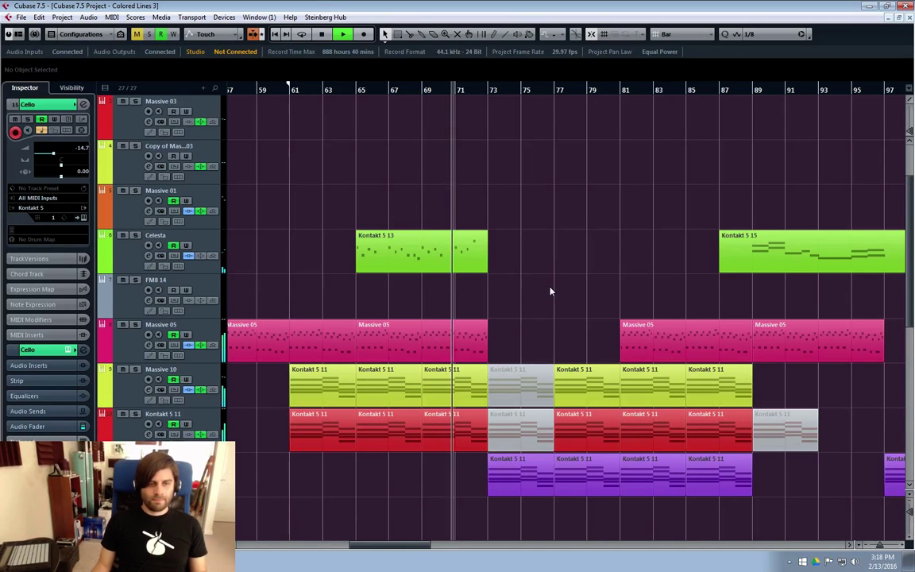
pyautogui.hscroll(2, 465, 467)
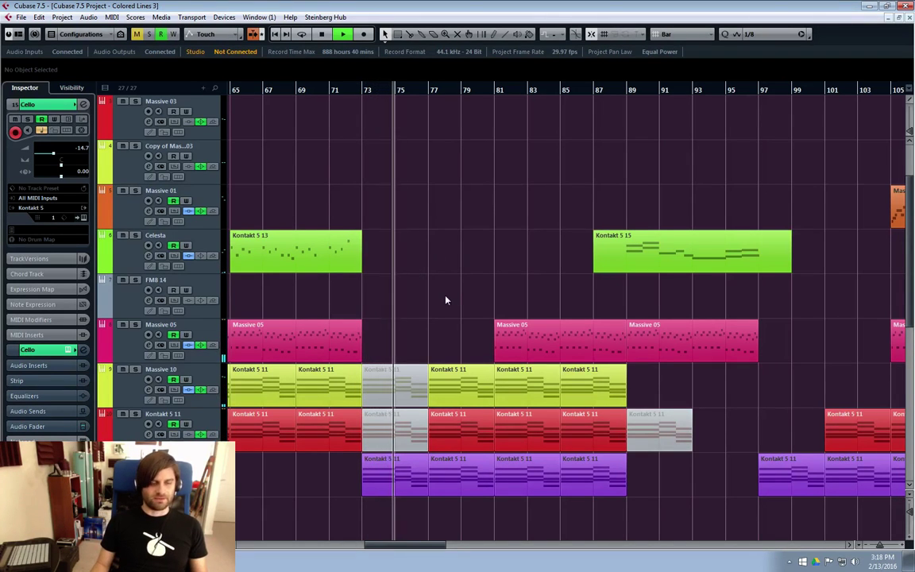
pyautogui.scroll(-4, 419, 290)
pyautogui.click(199, 294)
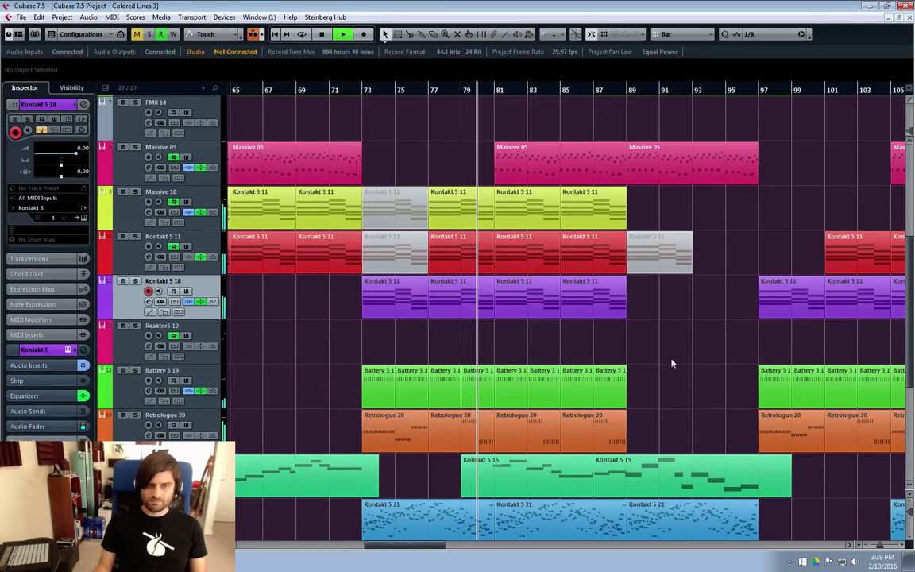
pyautogui.scroll(2, 652, 359)
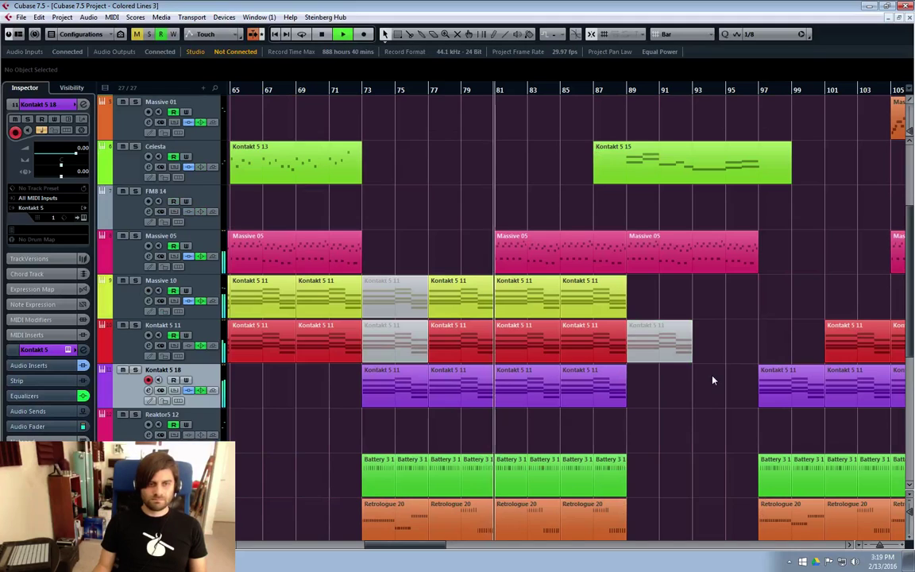
# Delete the muted Kontakt 5 11 part at bars 89 to 93 and stop playback at bar 105.
pyautogui.click(672, 357)
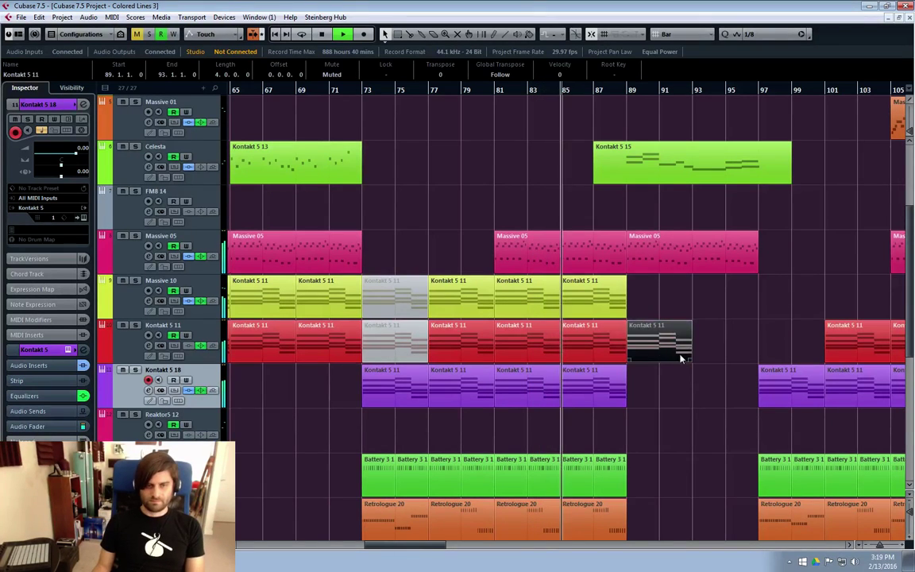
pyautogui.press('Delete')
pyautogui.moveTo(433, 546); pyautogui.dragTo(451, 546)
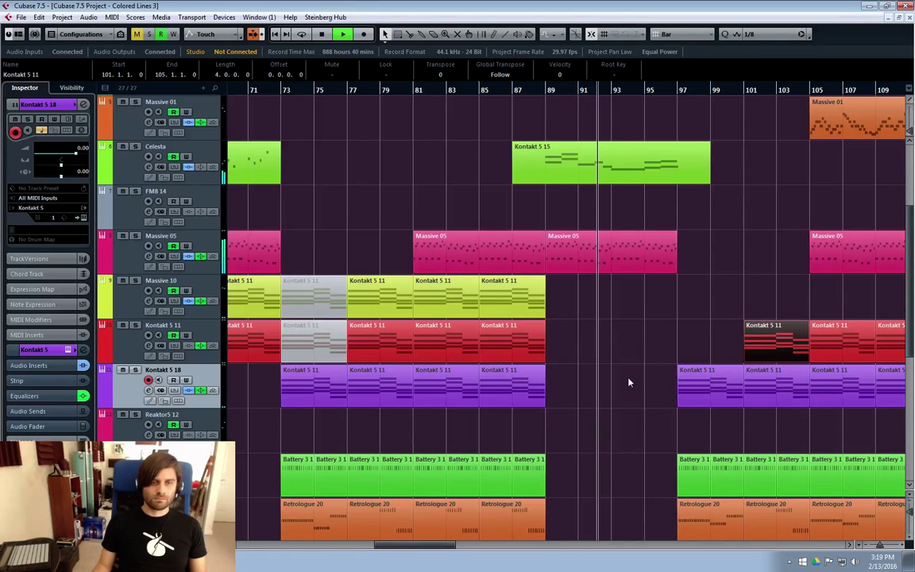
pyautogui.moveTo(417, 548); pyautogui.dragTo(445, 549)
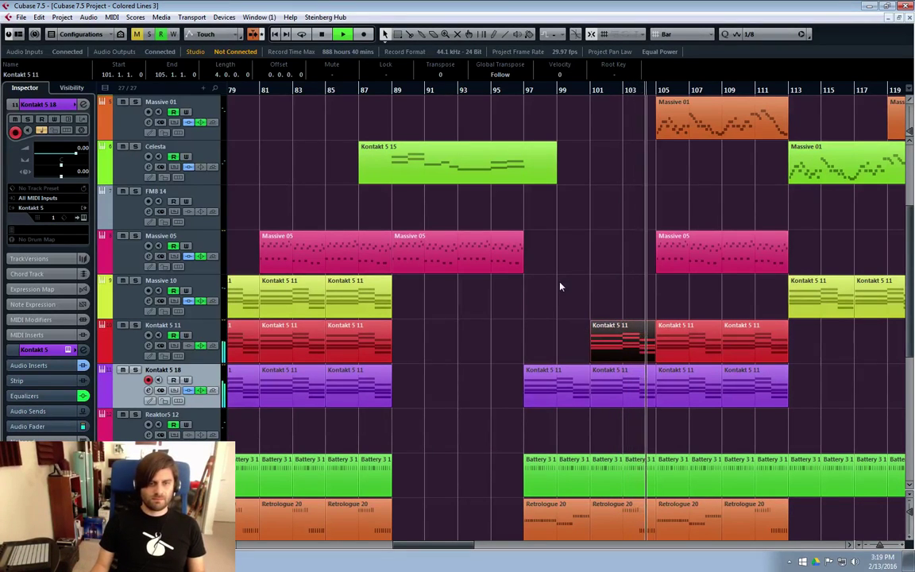
pyautogui.click(484, 351)
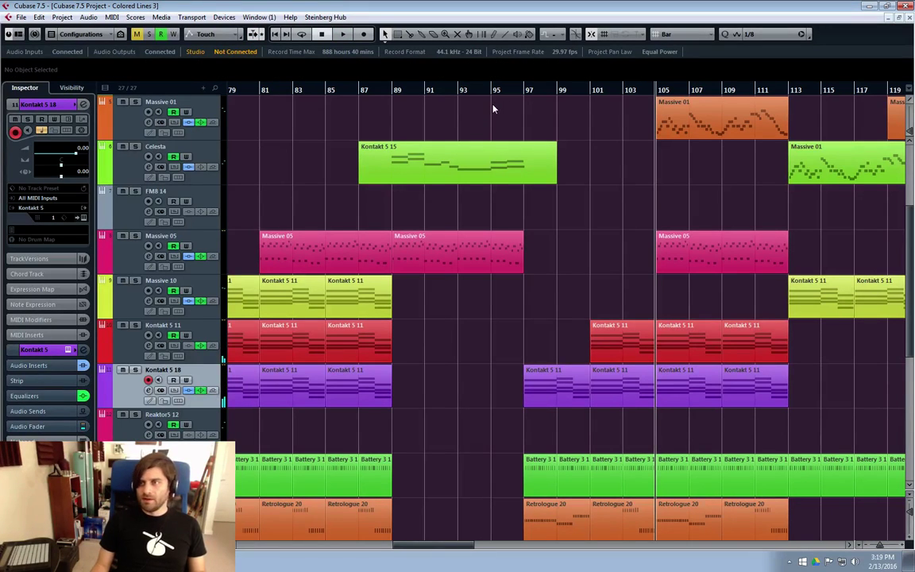
# Examine the Signal instrument loaded in Kontakt on the Kontakt 5 18 track and close its window.
pyautogui.click(556, 401)
pyautogui.click(556, 401)
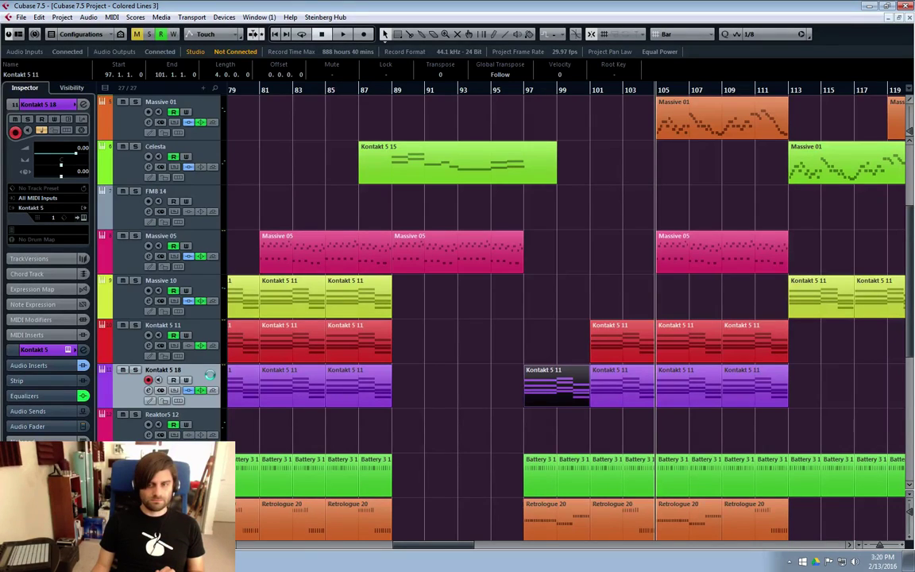
pyautogui.moveTo(493, 187); pyautogui.dragTo(426, 67)
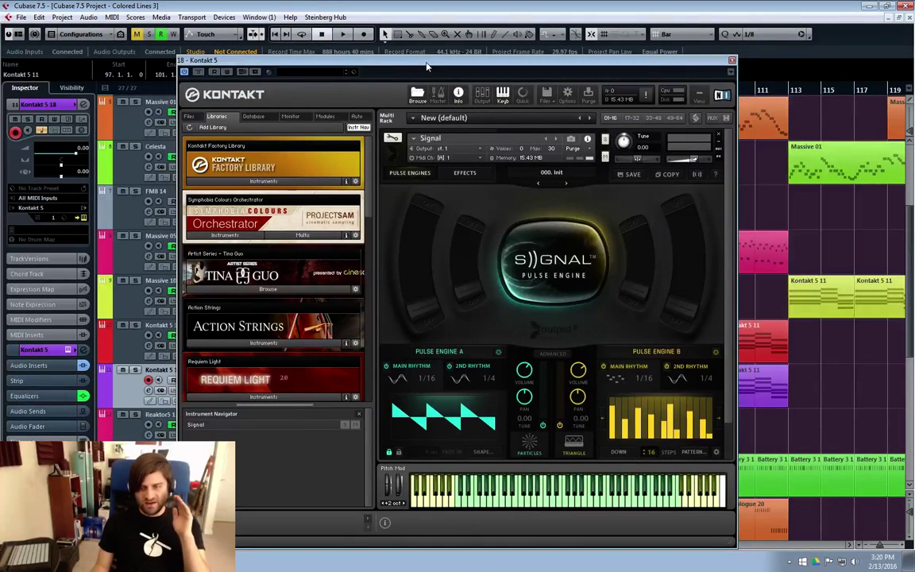
pyautogui.moveTo(427, 67); pyautogui.dragTo(447, 58)
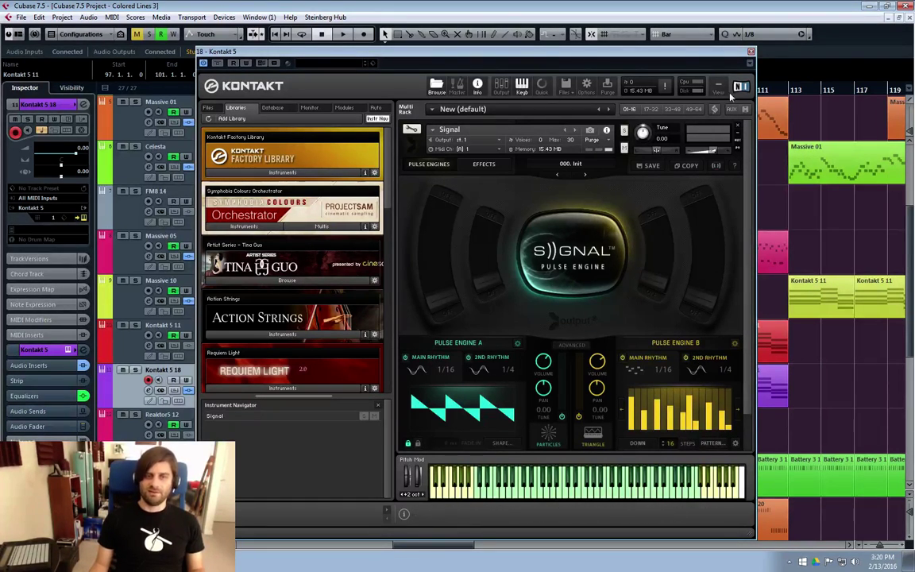
pyautogui.click(751, 53)
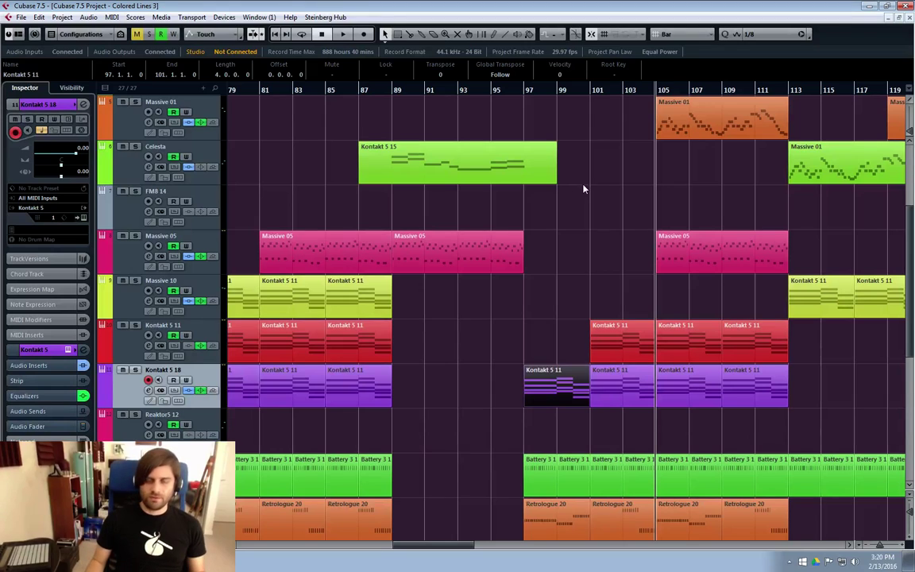
# Move the project cursor to bar 95 and clear the part selection.
pyautogui.click(522, 91)
pyautogui.click(493, 91)
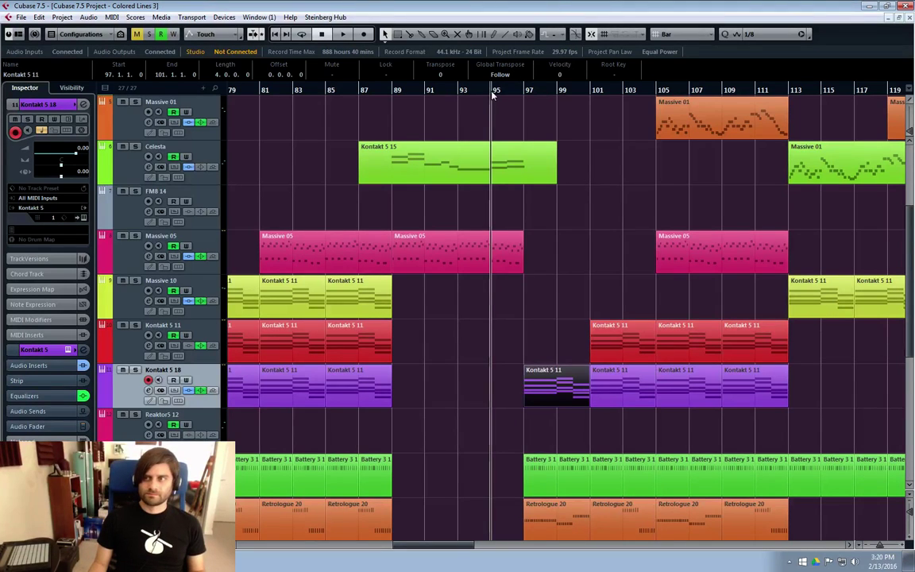
pyautogui.click(503, 341)
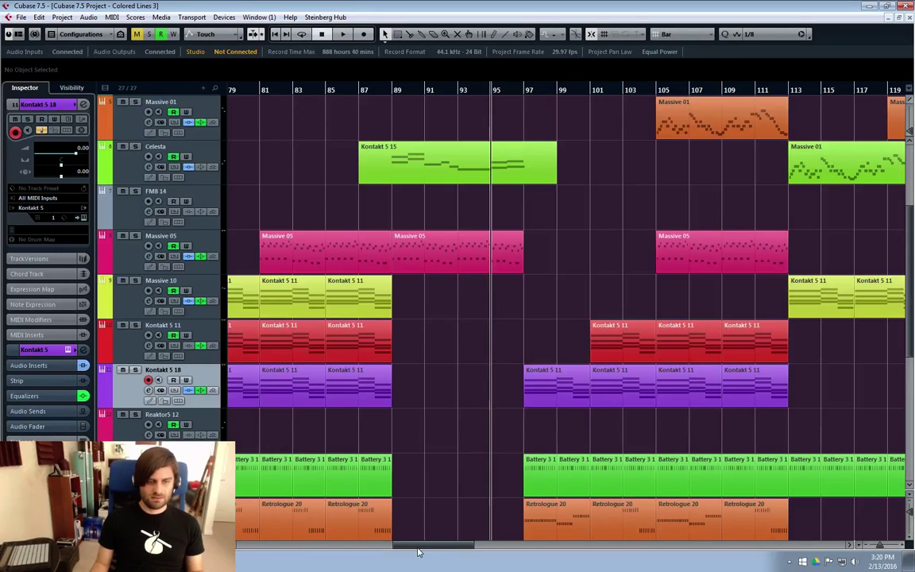
# View the notes of the Massive 01 part at bars 17 to 28 in the Key Editor and close it.
pyautogui.hscroll(-10, 324, 529)
pyautogui.hscroll(-10, 324, 529)
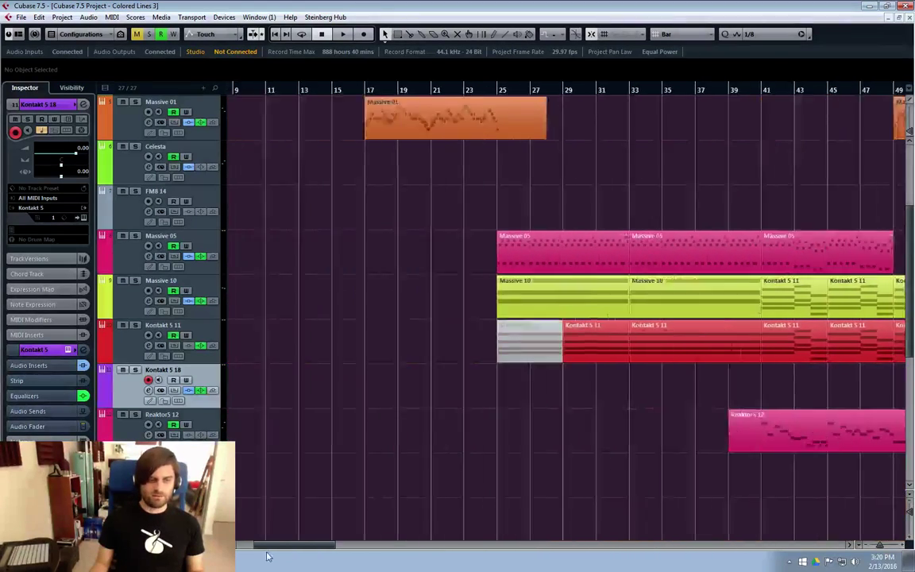
pyautogui.scroll(2, 515, 318)
pyautogui.doubleClick(513, 193)
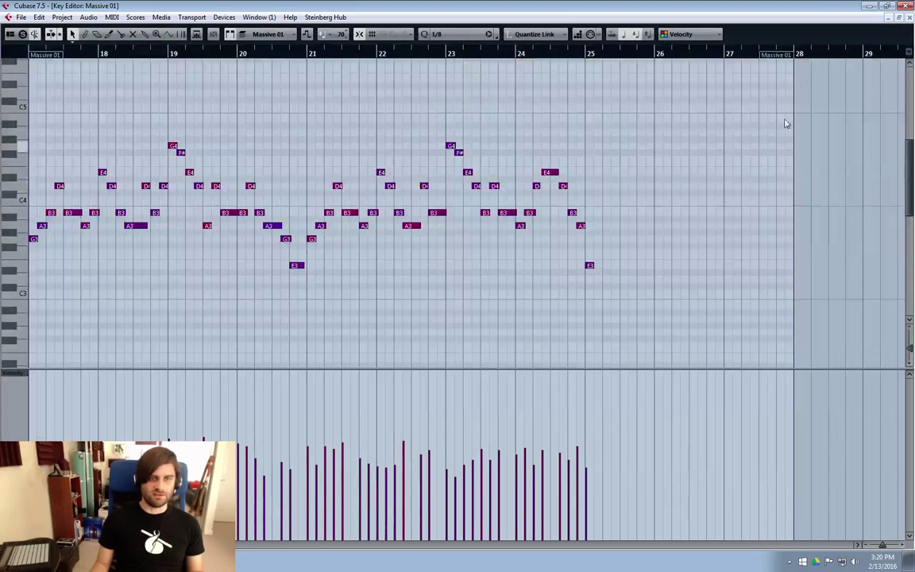
pyautogui.click(910, 17)
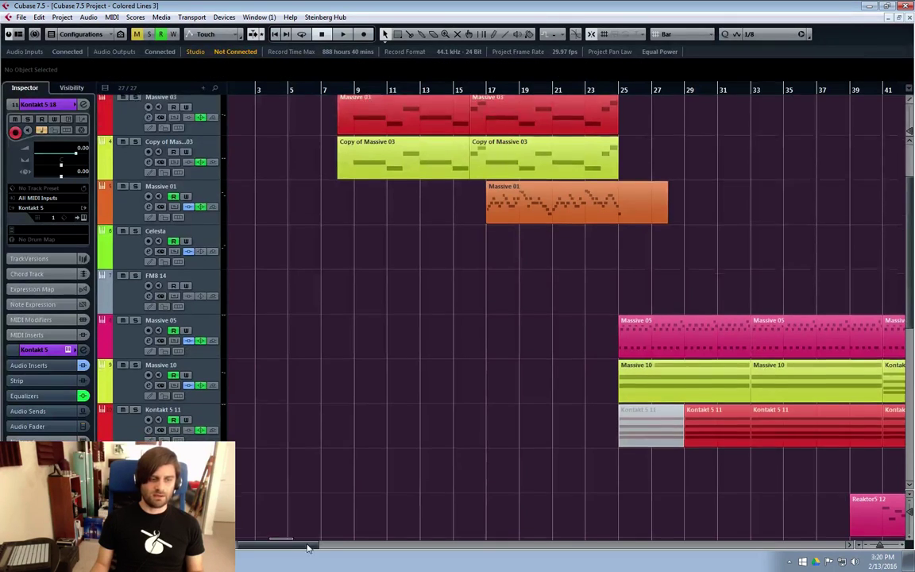
# Turn off Pulse Engine B in the Kontakt 5 18 Signal instrument and audition Engine A with its two rhythms switched off and back on.
pyautogui.scroll(-1, 272, 548)
pyautogui.hscroll(8, 336, 550)
pyautogui.hscroll(5, 335, 551)
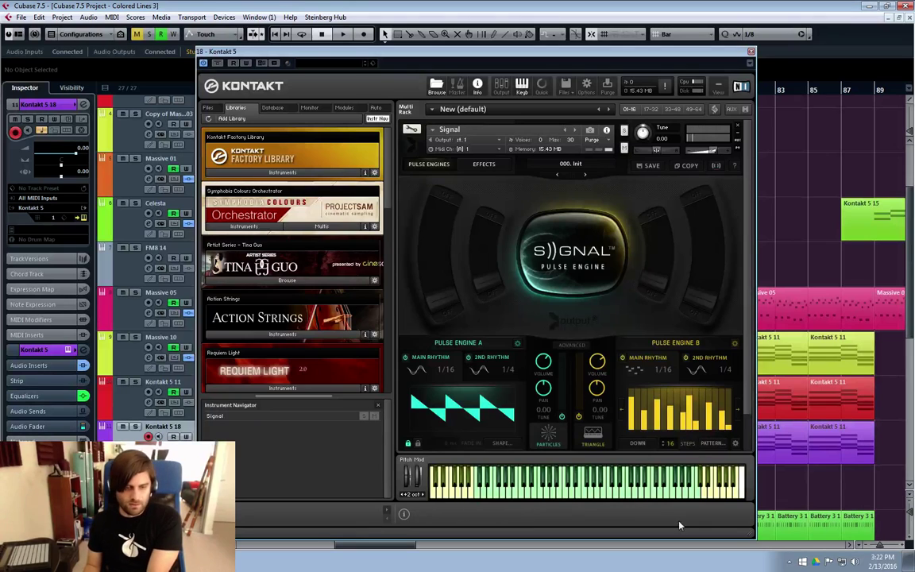
pyautogui.click(735, 343)
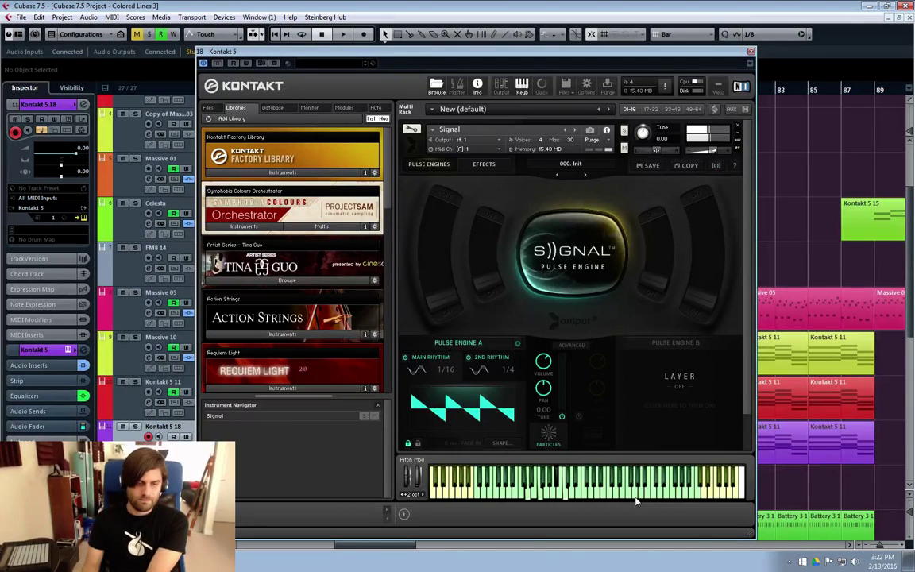
pyautogui.click(469, 357)
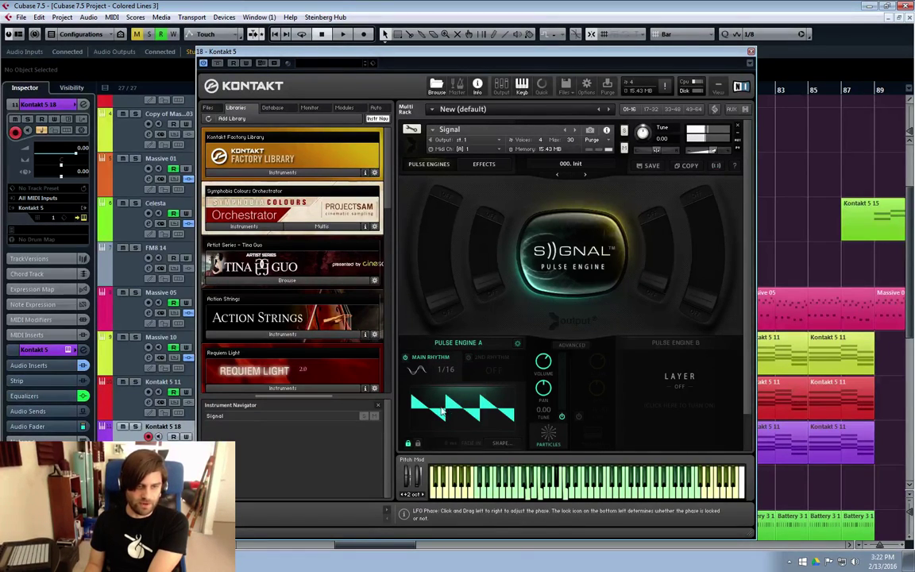
pyautogui.click(406, 359)
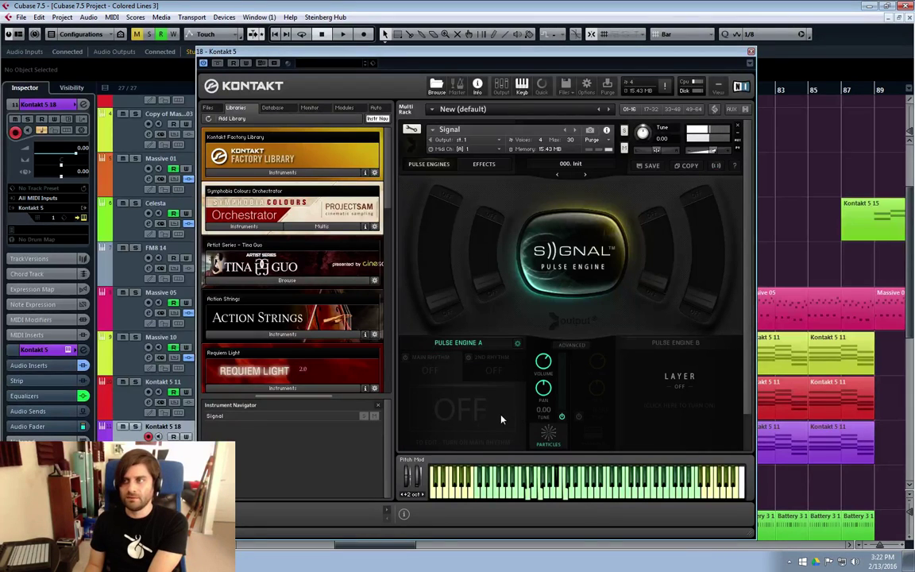
pyautogui.click(406, 358)
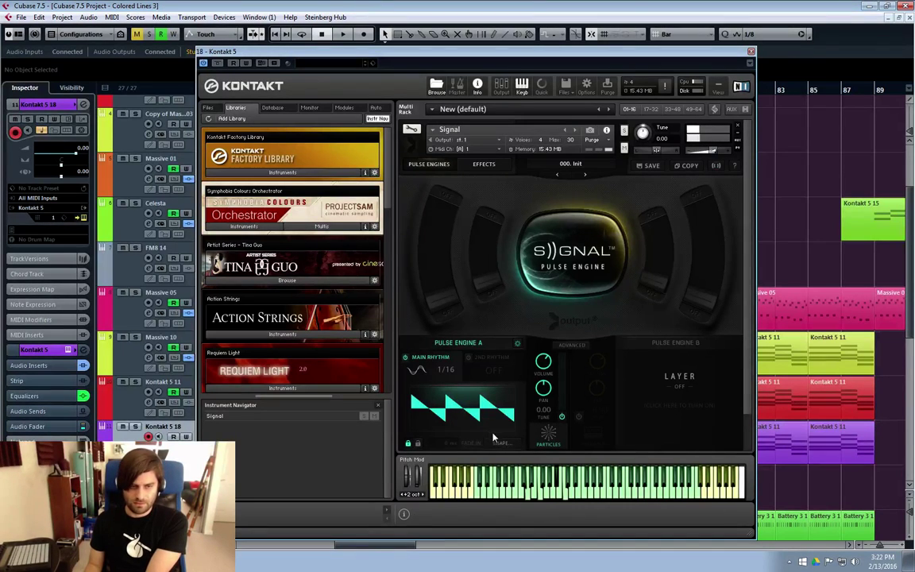
pyautogui.click(469, 357)
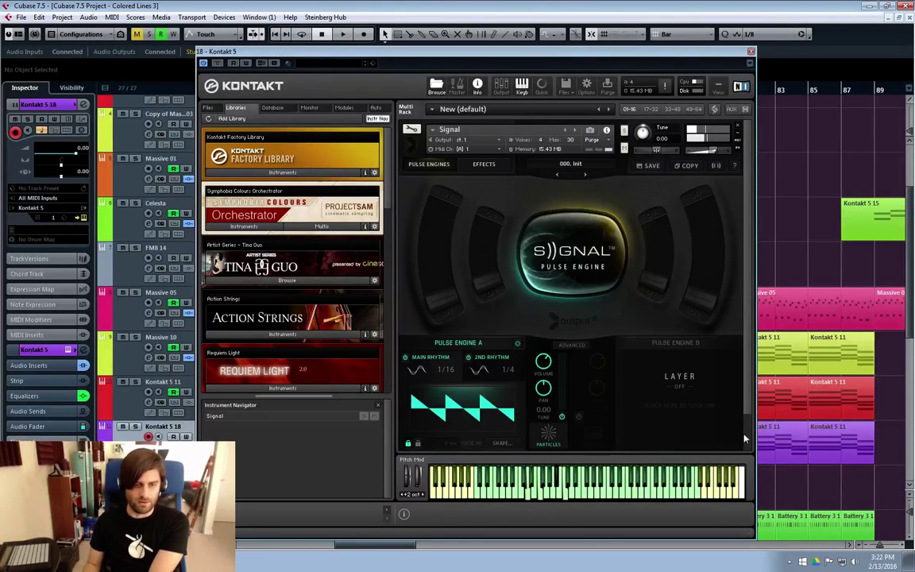
# Audition Pulse Engine B alone in the Kontakt 5 18 Signal instrument, re-enable Engine A, and close the window.
pyautogui.click(561, 416)
pyautogui.click(579, 417)
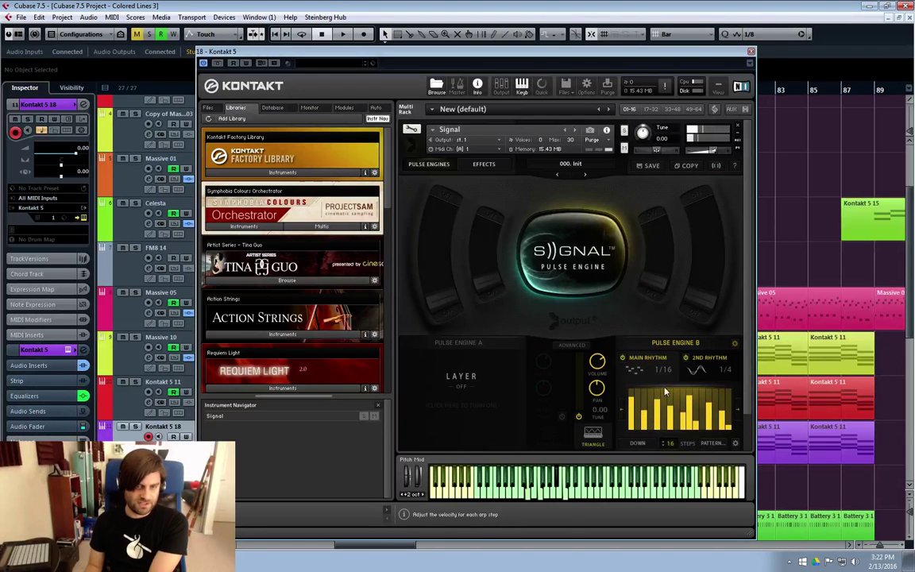
pyautogui.click(562, 417)
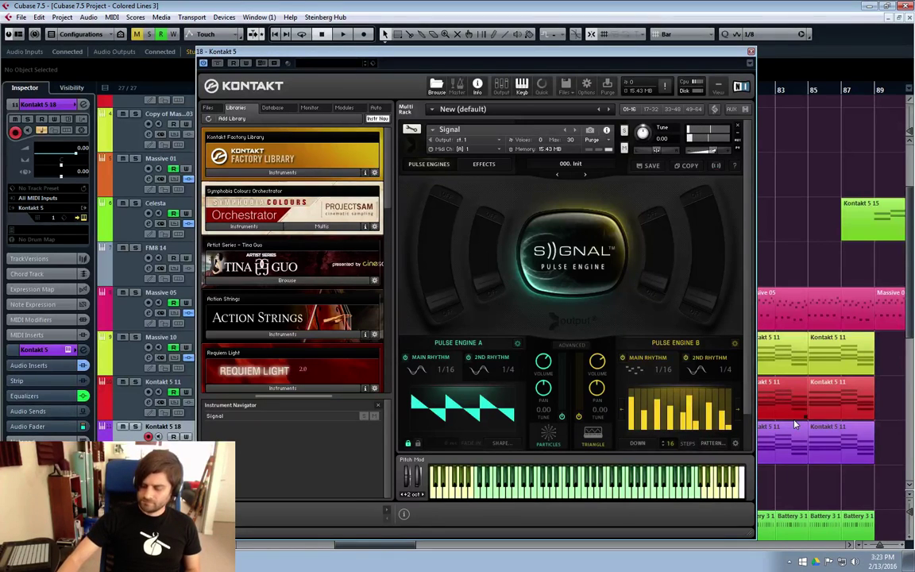
pyautogui.click(751, 52)
# Audition each pulse engine alone in the Kontakt 5 11 track's Signal instrument, leave both enabled, and close its window.
pyautogui.click(146, 406)
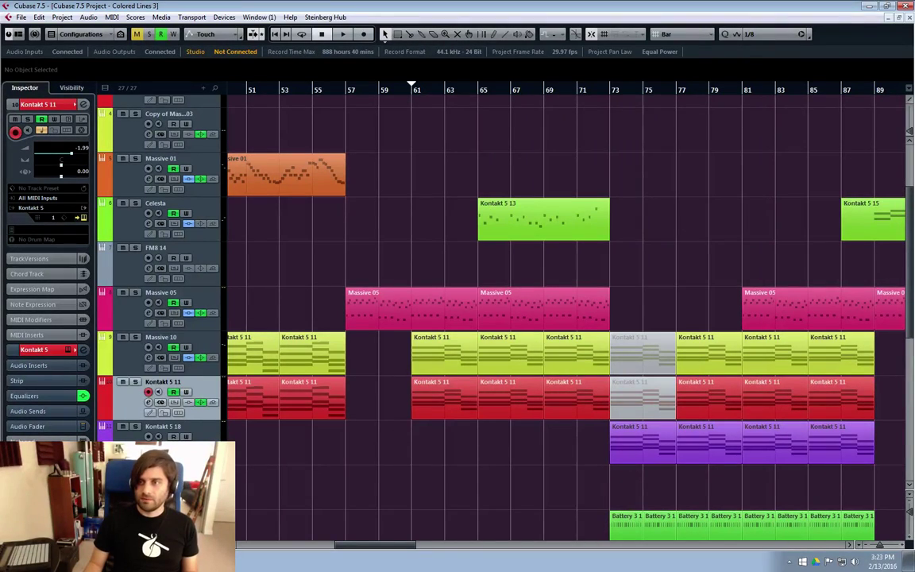
pyautogui.click(148, 402)
pyautogui.moveTo(444, 121); pyautogui.dragTo(480, 80)
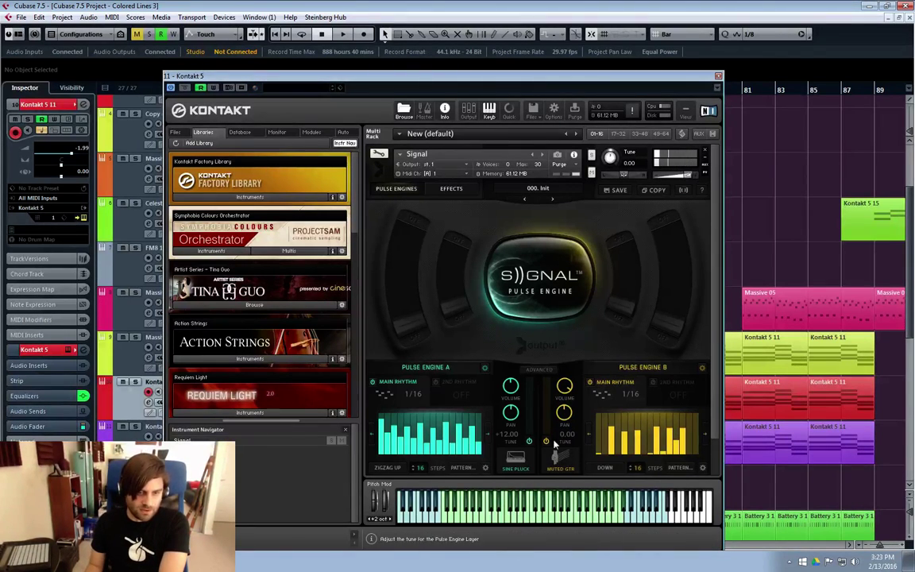
pyautogui.click(530, 442)
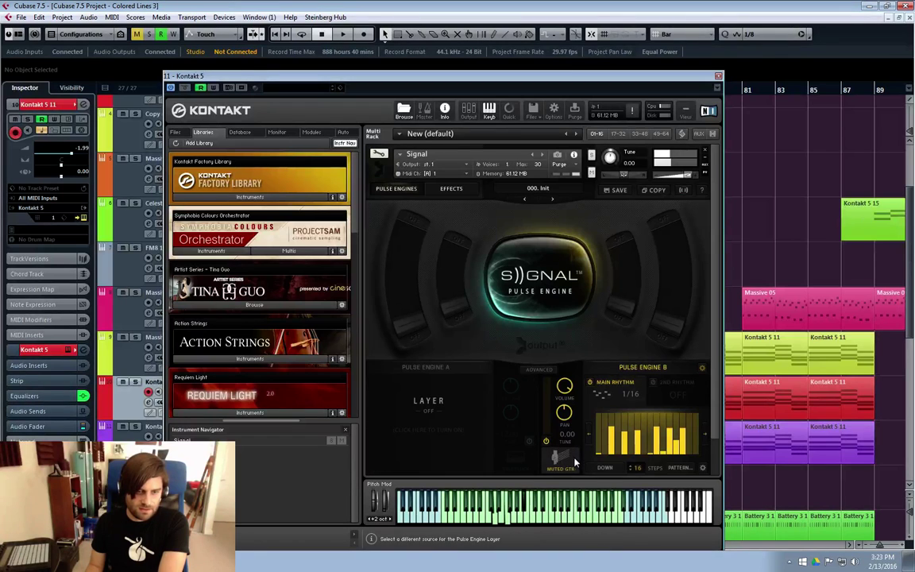
pyautogui.click(529, 442)
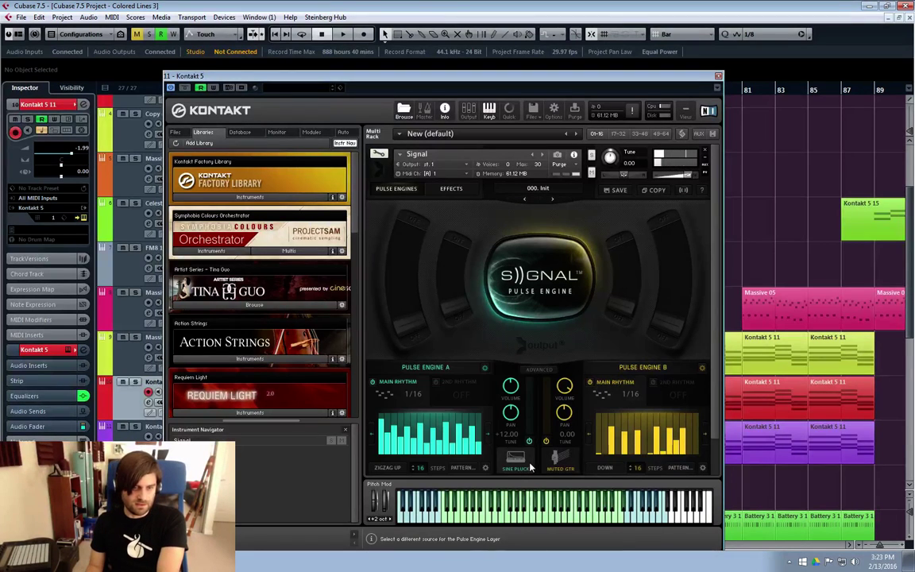
pyautogui.click(546, 442)
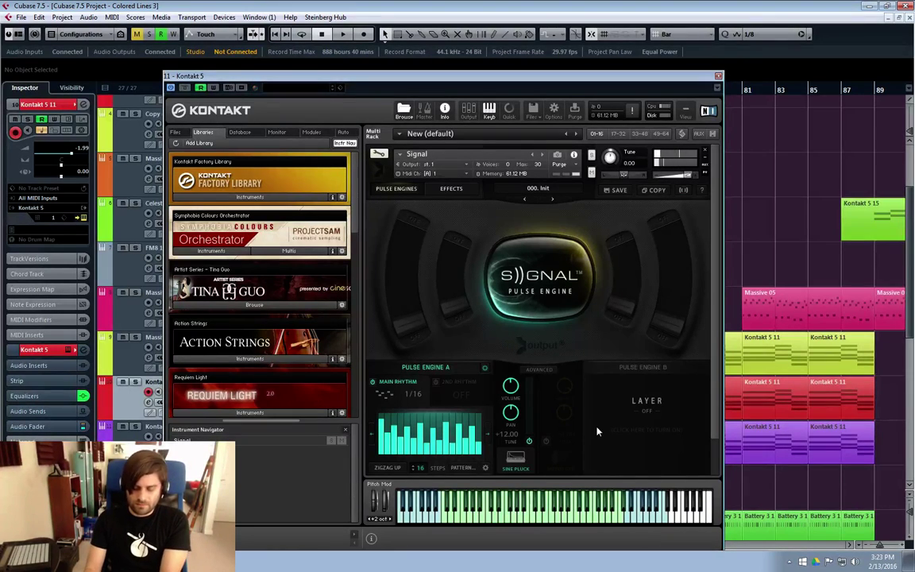
pyautogui.click(546, 443)
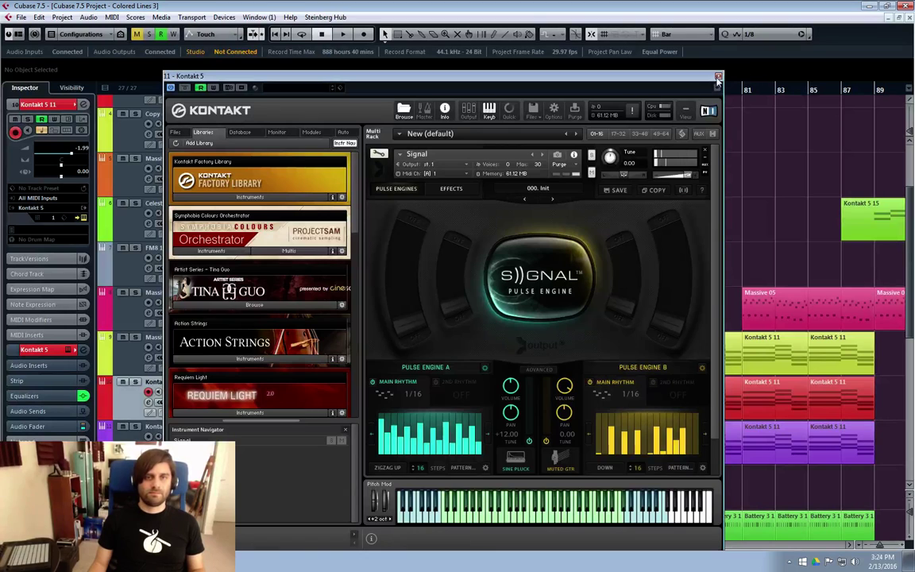
pyautogui.click(719, 78)
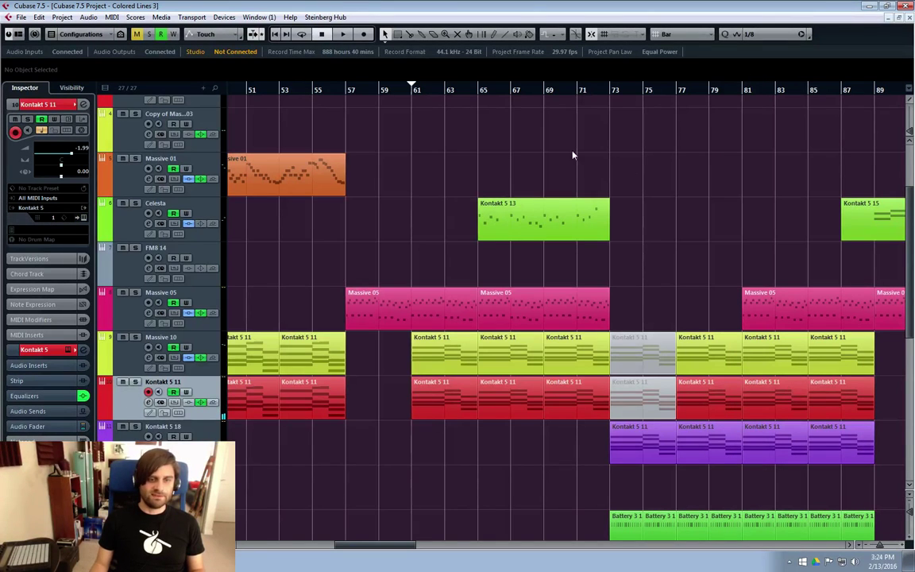
# Play the arrangement from bar 57 and check the Cello track's channel settings during playback, closing them again.
pyautogui.click(414, 90)
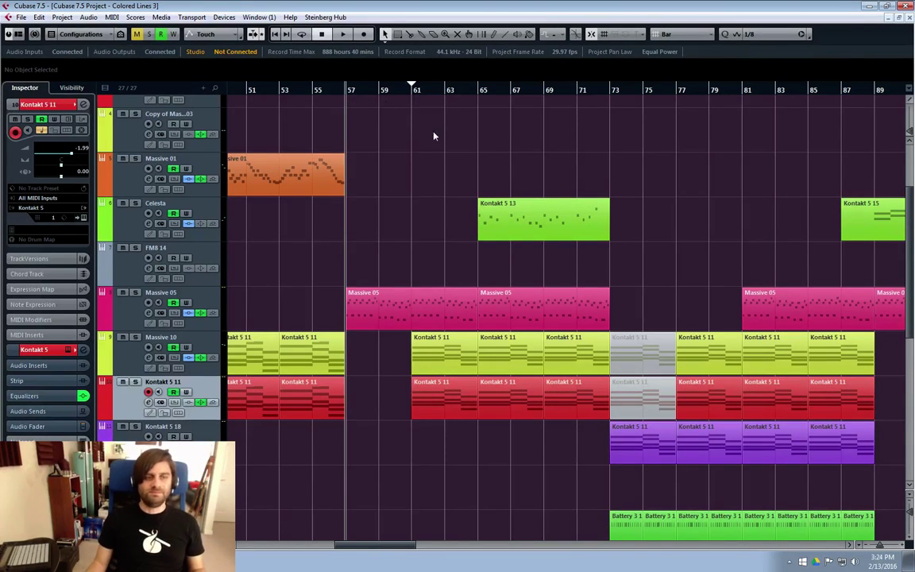
pyautogui.press('space')
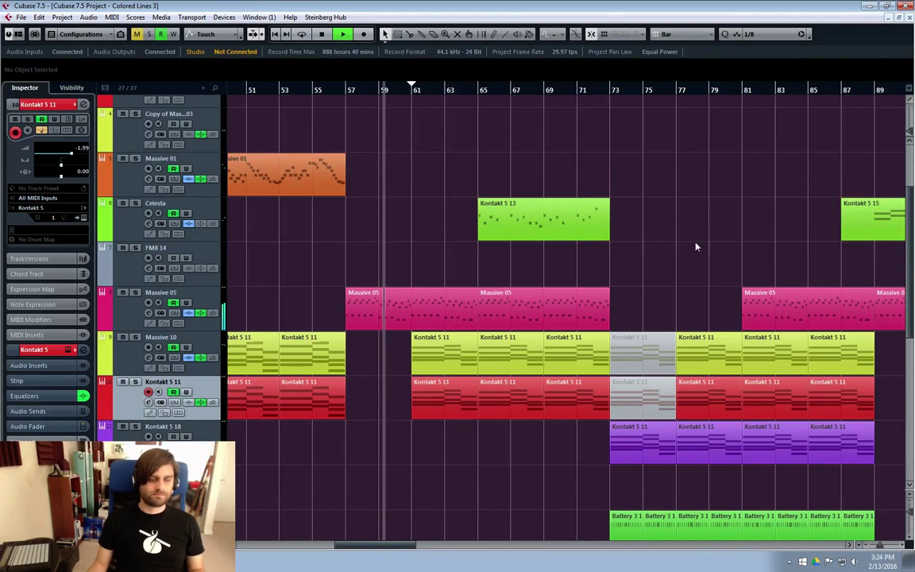
pyautogui.scroll(-2, 634, 261)
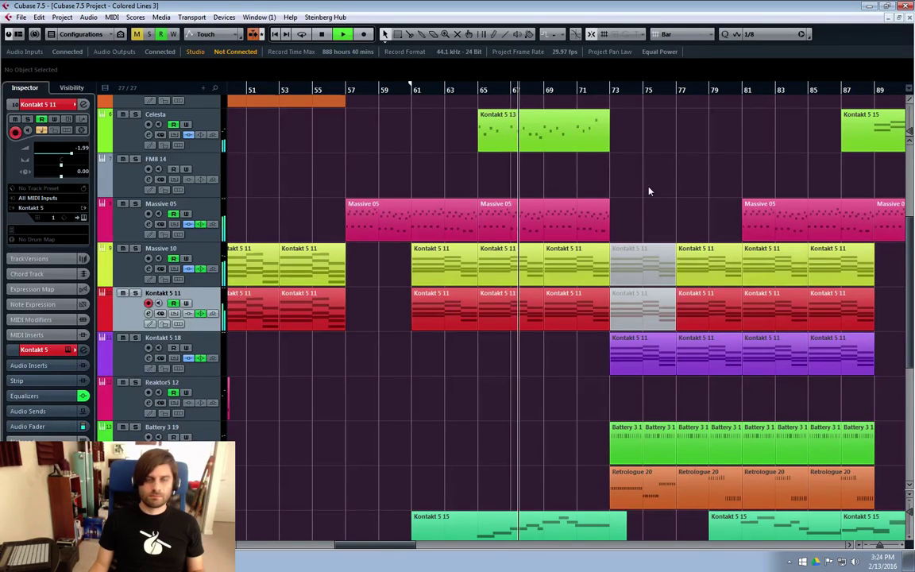
pyautogui.scroll(-2, 435, 366)
pyautogui.scroll(-2, 435, 366)
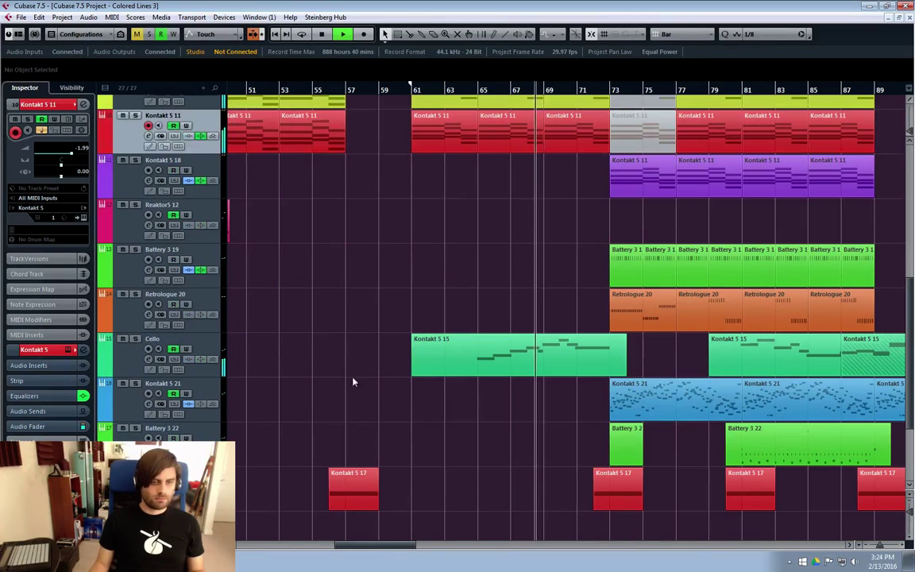
pyautogui.click(145, 363)
pyautogui.click(148, 359)
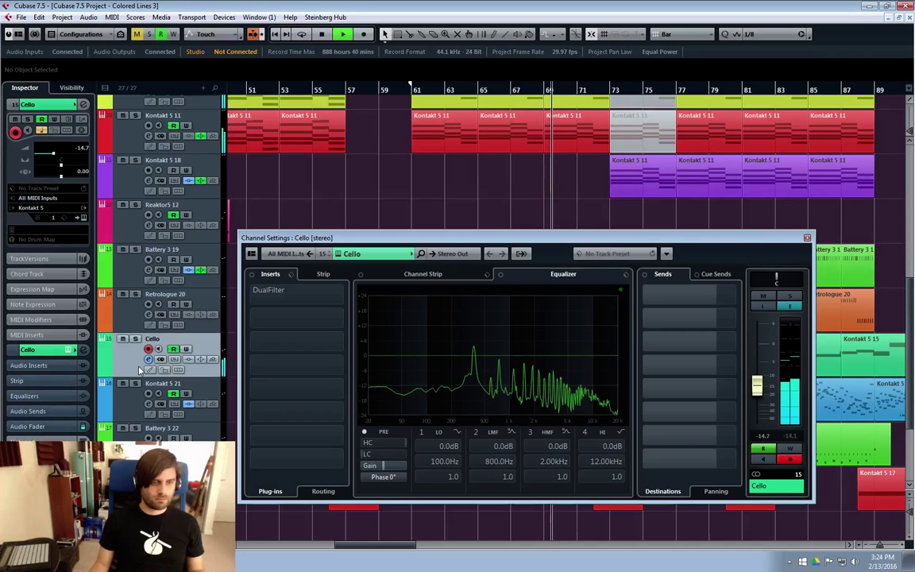
pyautogui.click(147, 359)
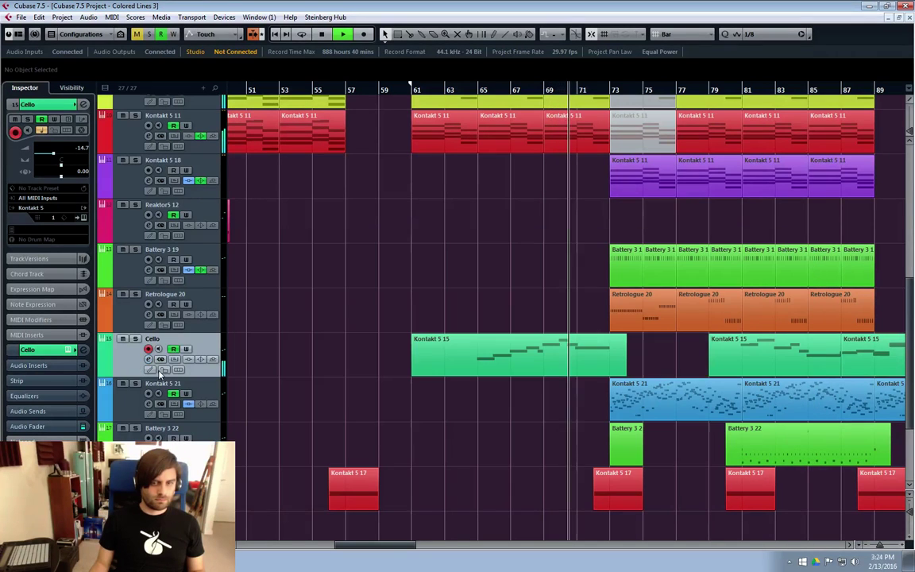
# Listen on past bar 81, stop, and replay from bar 81 while looking over the tracks.
pyautogui.moveTo(377, 544); pyautogui.dragTo(404, 541)
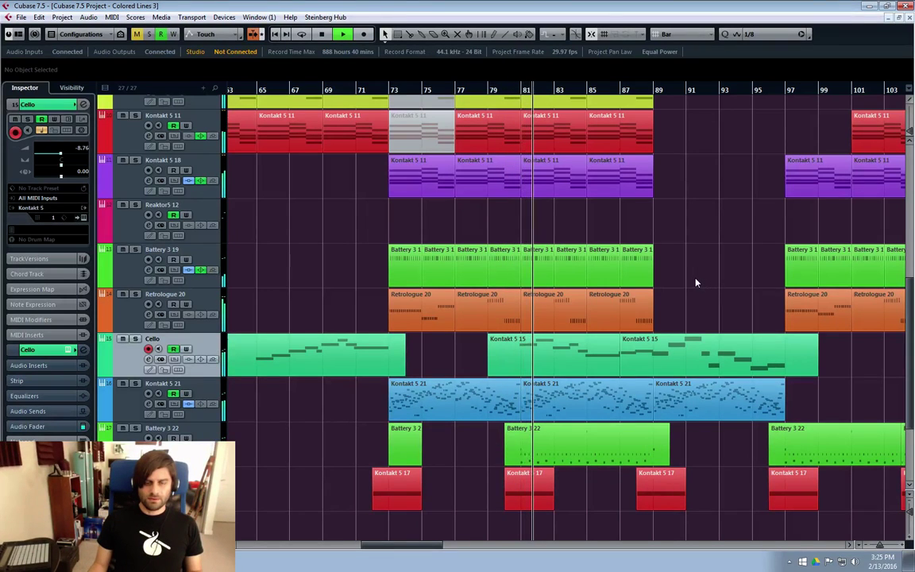
pyautogui.press('space')
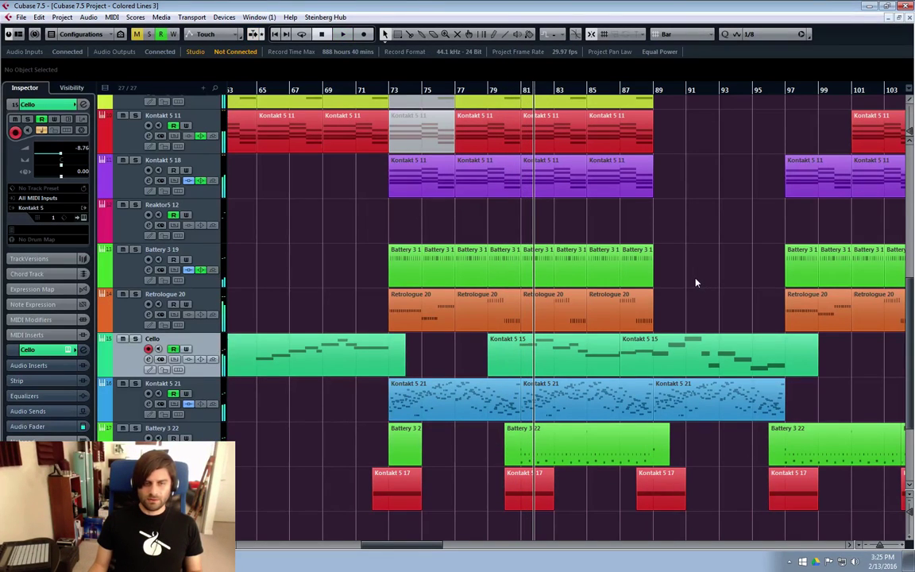
pyautogui.click(521, 91)
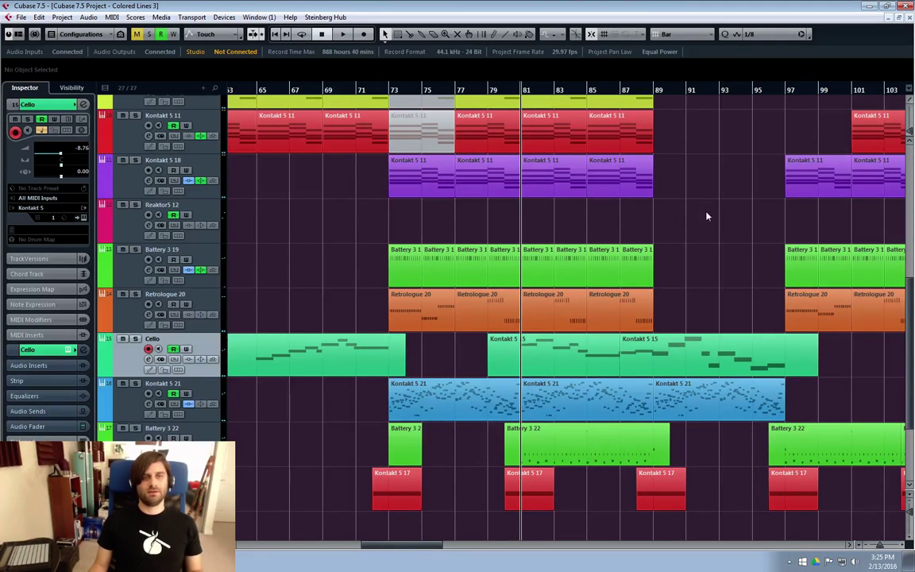
pyautogui.scroll(8, 684, 262)
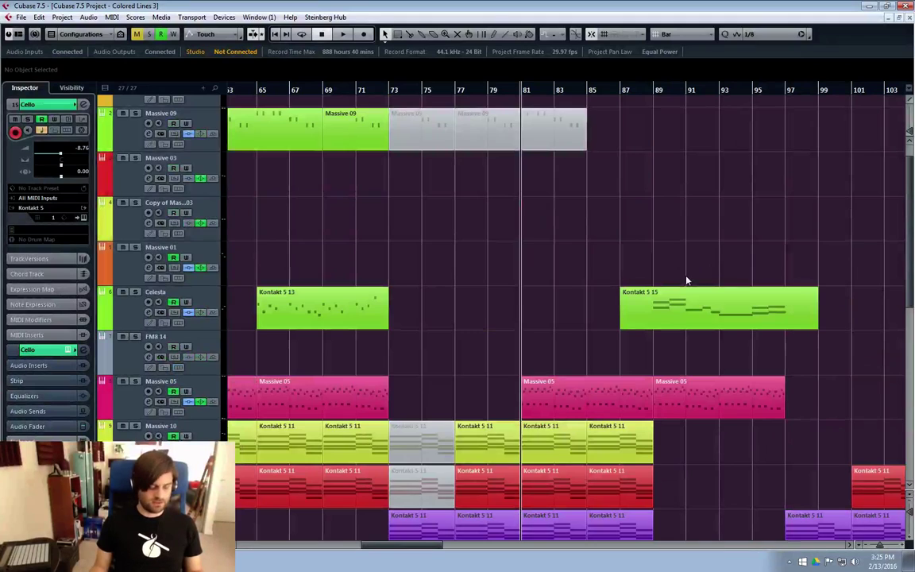
pyautogui.scroll(-6, 688, 281)
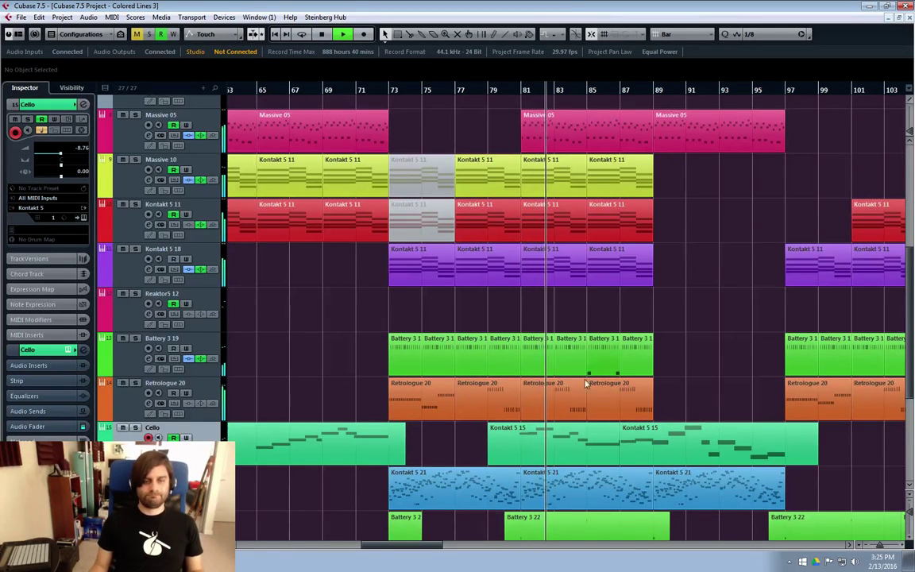
# Raise the Battery 3 22 track's volume to -4.48 dB in its channel settings and close them.
pyautogui.moveTo(401, 549)
pyautogui.mouseDown()
pyautogui.moveTo(425, 551)
pyautogui.moveTo(412, 549)
pyautogui.mouseUp()
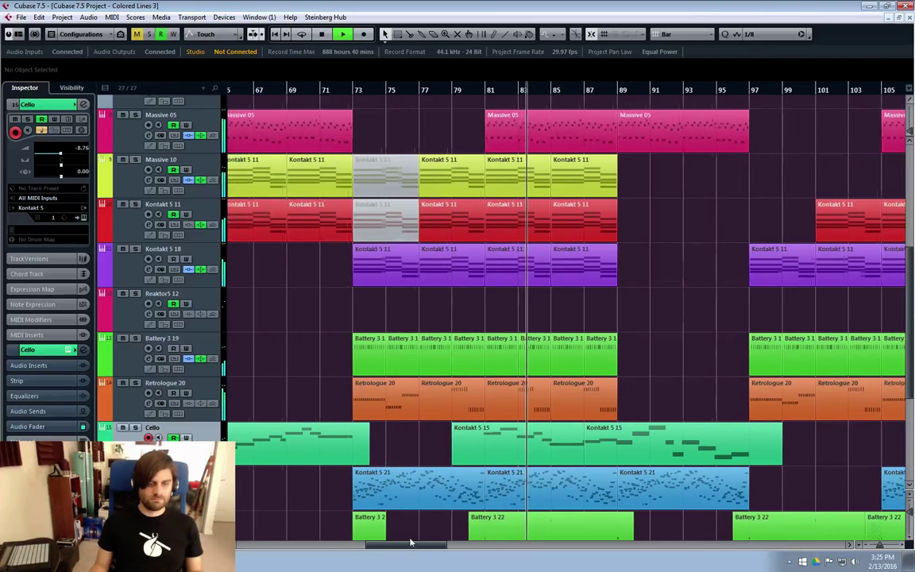
pyautogui.scroll(-4, 484, 452)
pyautogui.click(111, 349)
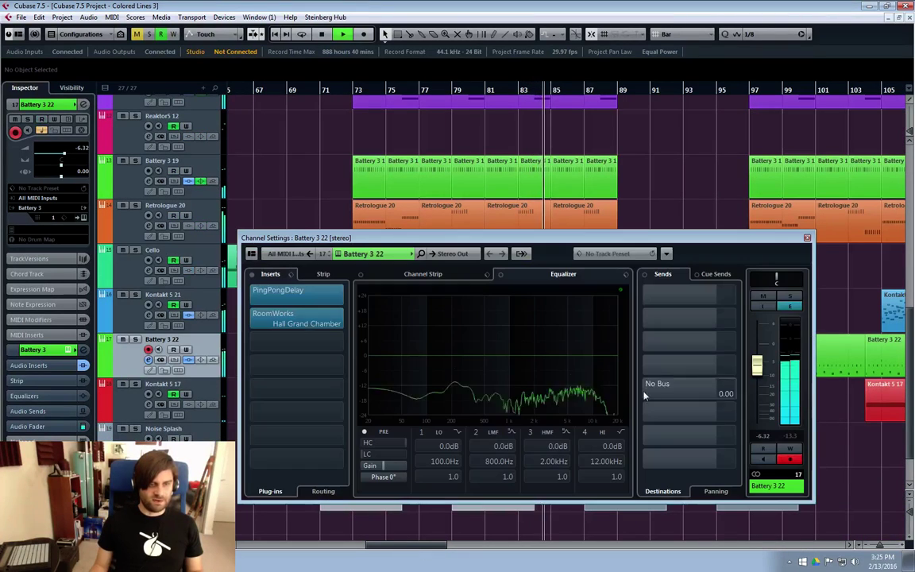
pyautogui.click(149, 359)
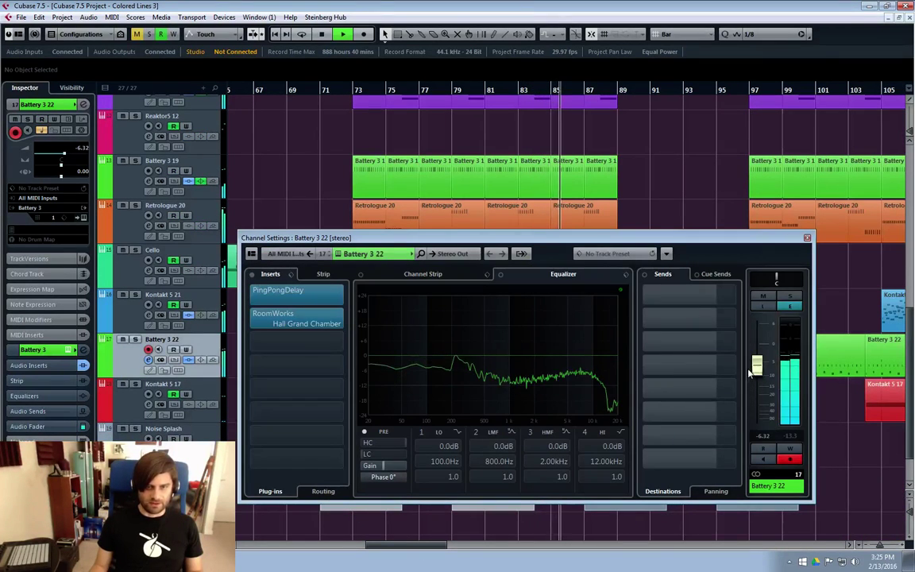
pyautogui.moveTo(758, 367); pyautogui.dragTo(759, 364)
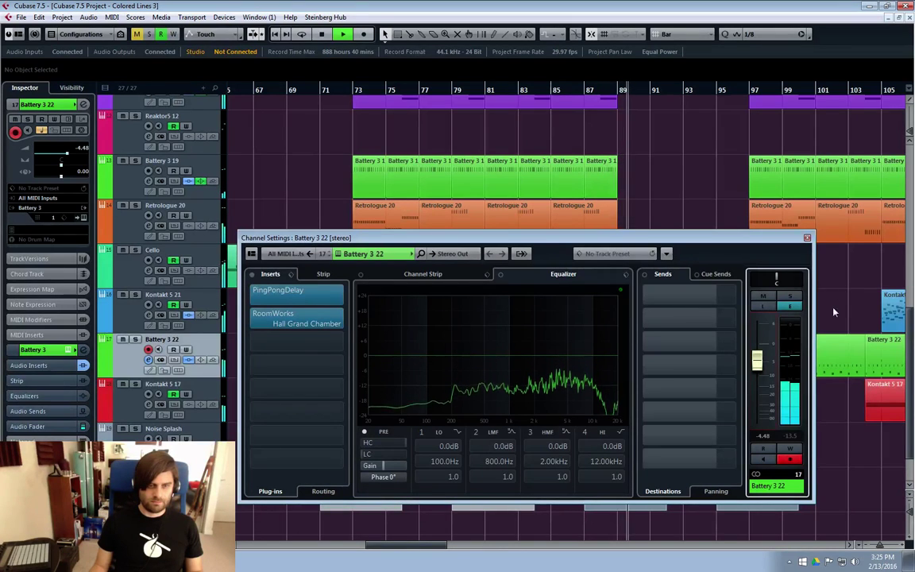
pyautogui.click(808, 239)
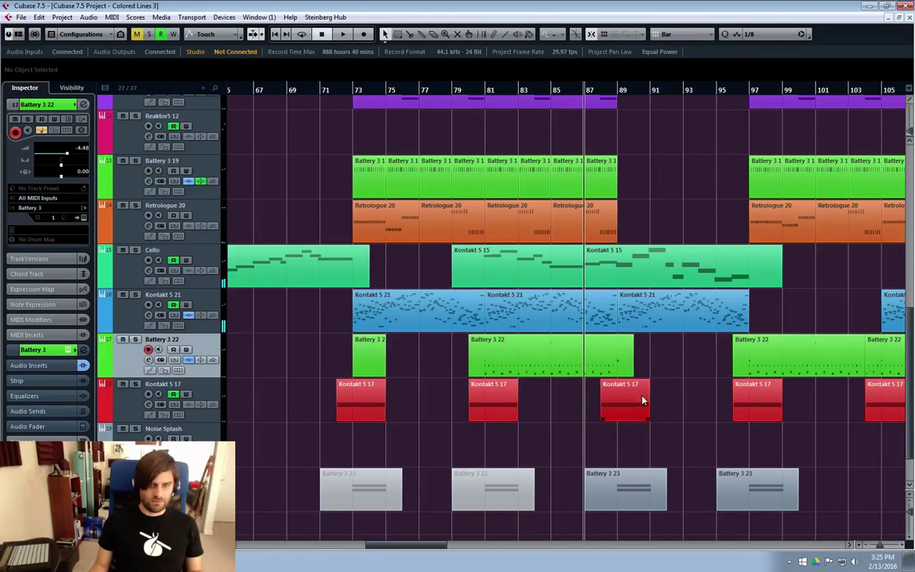
# Audition the section from bar 87 and mute the Kontakt 5 17 part at bar 88.
pyautogui.click(625, 415)
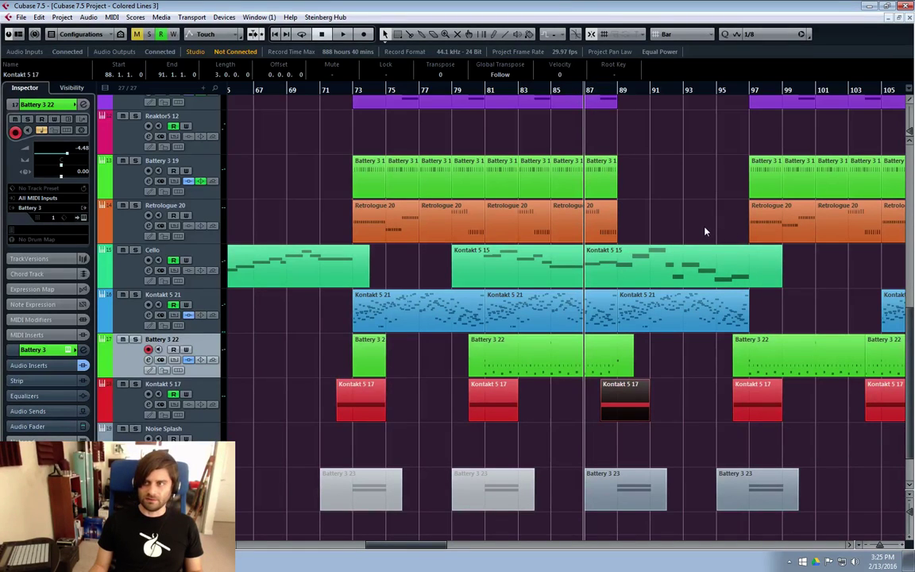
pyautogui.press('space')
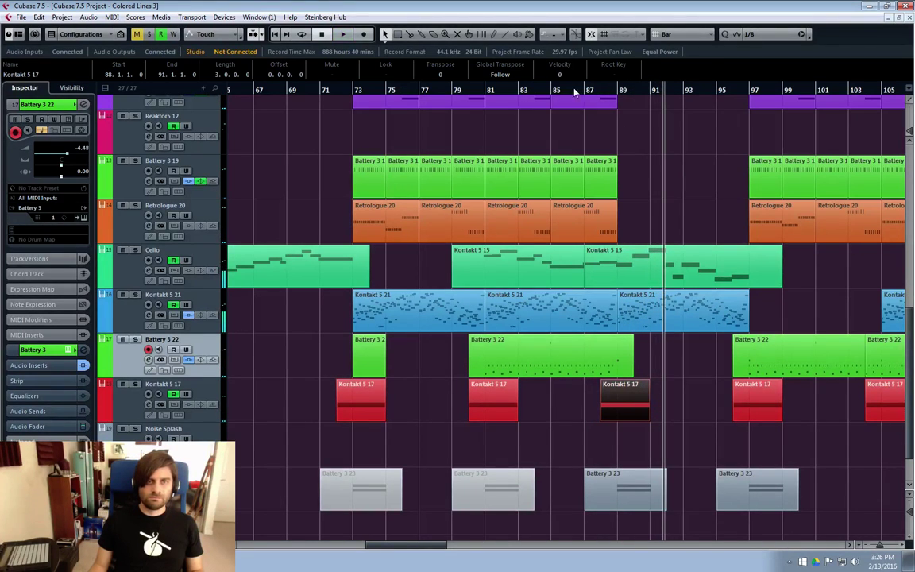
pyautogui.press('space')
pyautogui.keyDown('ctrl'); pyautogui.scroll(1, 578, 383); pyautogui.keyUp('ctrl')
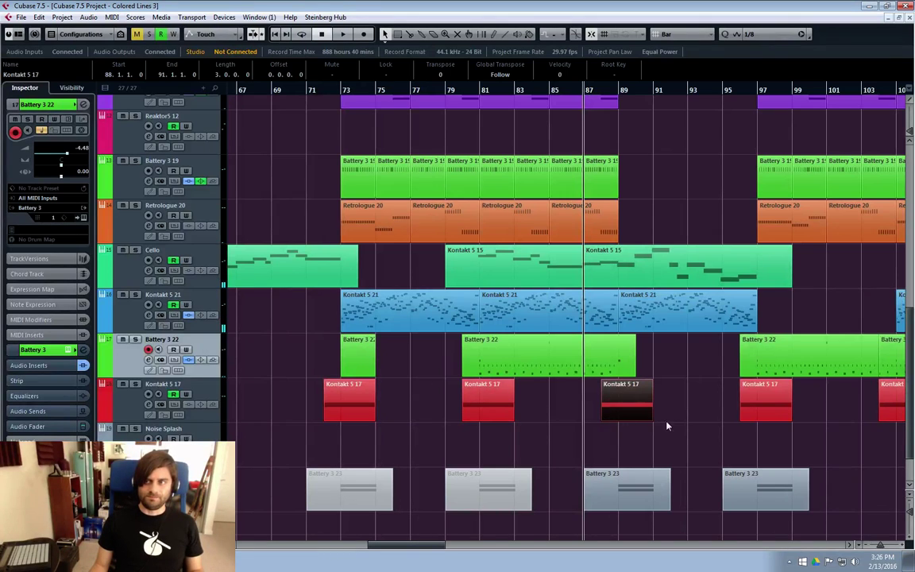
pyautogui.hotkey('shift', 'm')
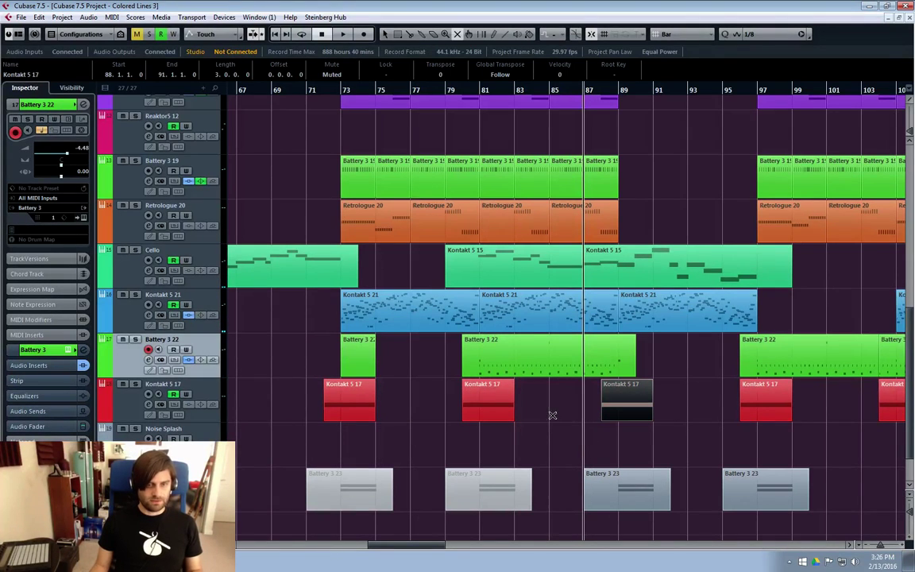
# Add a new Kontakt 5 instrument track directly below the Kontakt 5 17 track.
pyautogui.click(124, 414)
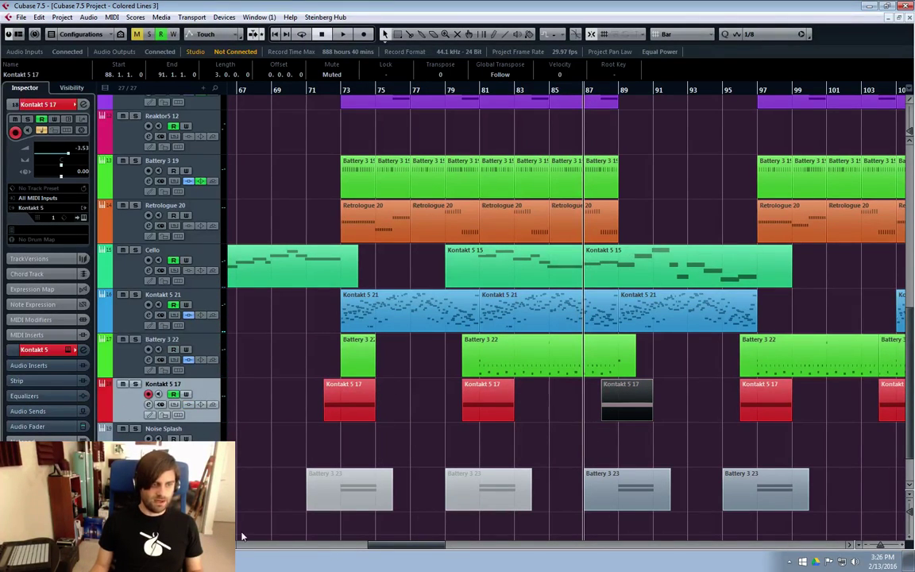
pyautogui.scroll(-2, 124, 379)
pyautogui.rightClick(178, 316)
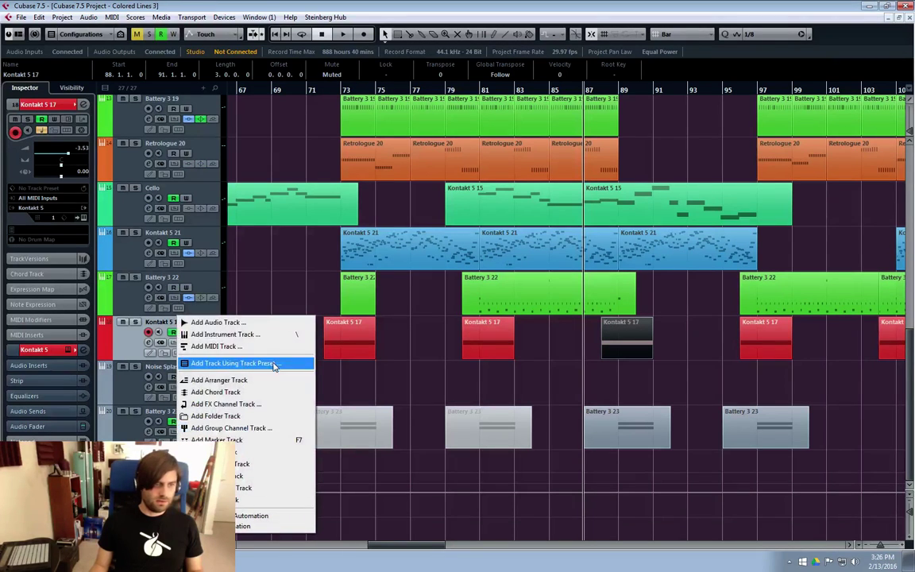
pyautogui.click(230, 335)
pyautogui.click(488, 297)
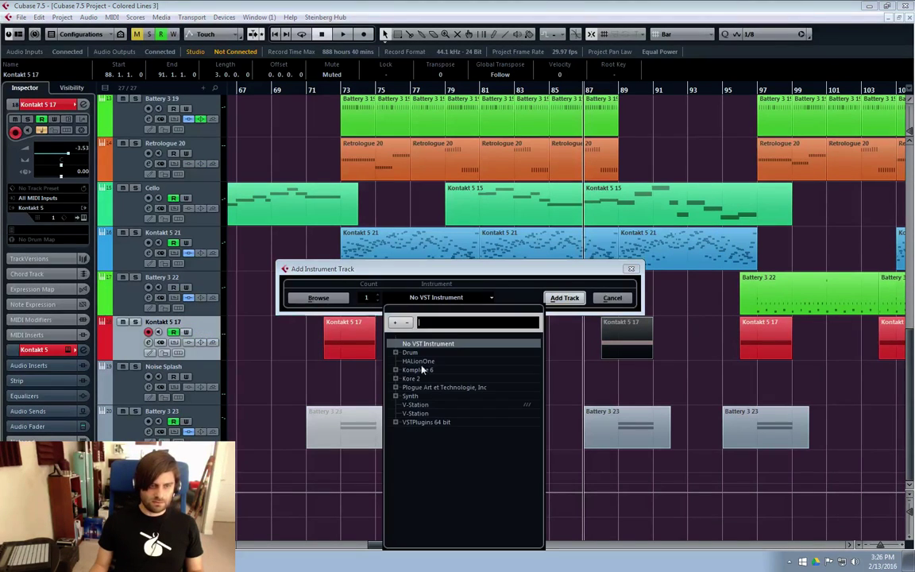
pyautogui.click(396, 422)
pyautogui.click(421, 432)
pyautogui.click(565, 298)
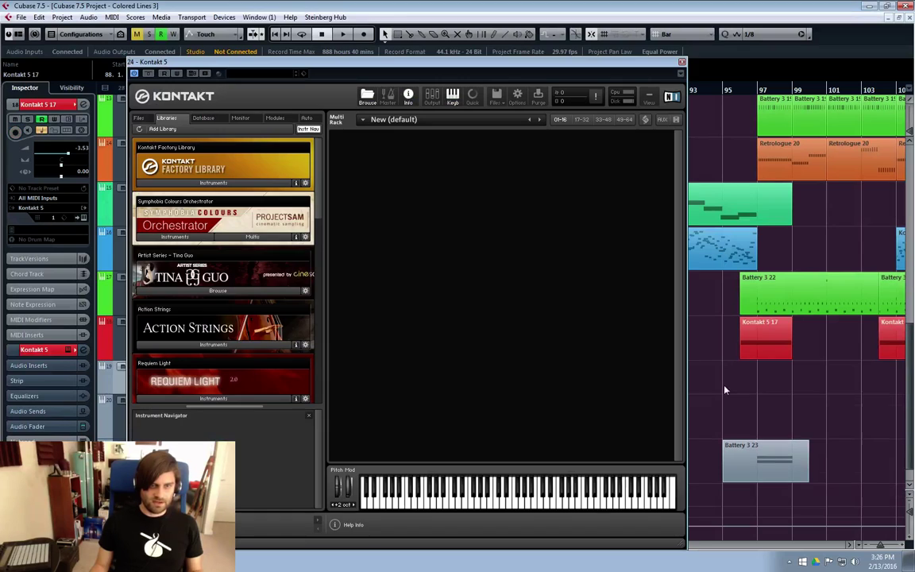
# Load REV - Rises from the REV library, set its rise bank to [B] 1 bar+tails, and close the instrument.
pyautogui.moveTo(316, 187); pyautogui.dragTo(316, 373)
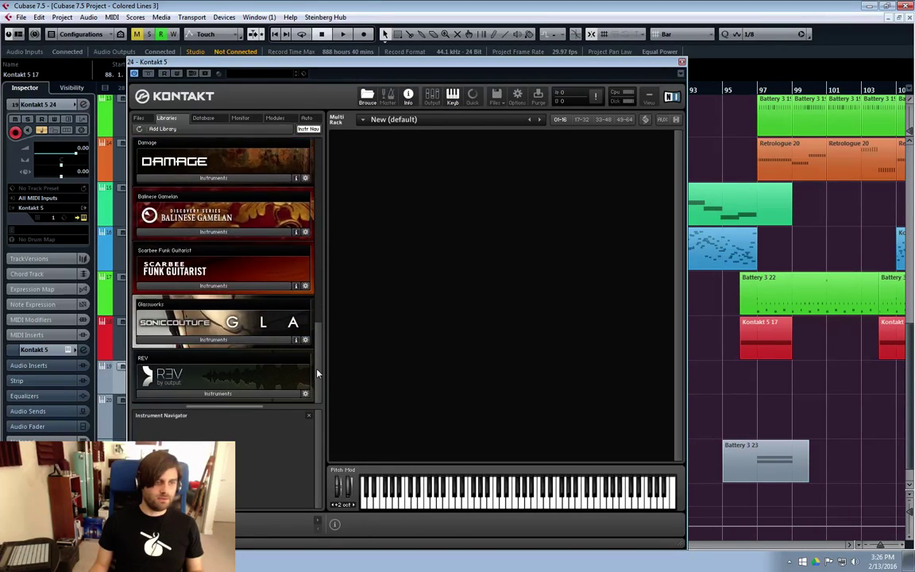
pyautogui.click(191, 394)
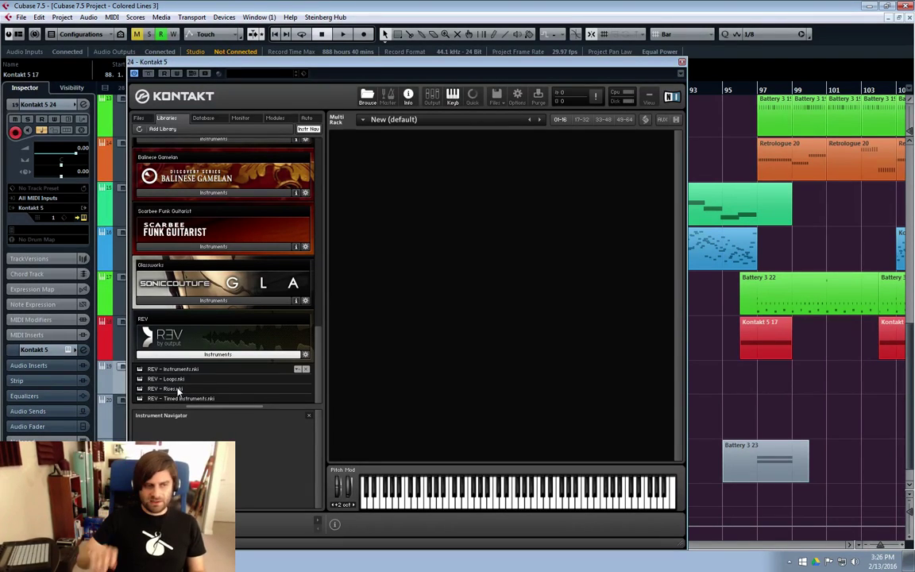
pyautogui.doubleClick(178, 391)
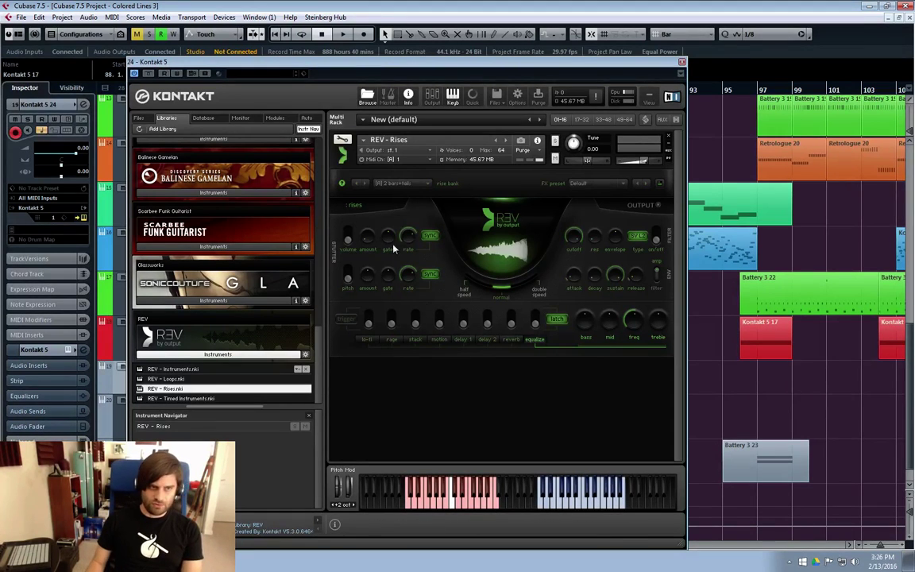
pyautogui.click(380, 183)
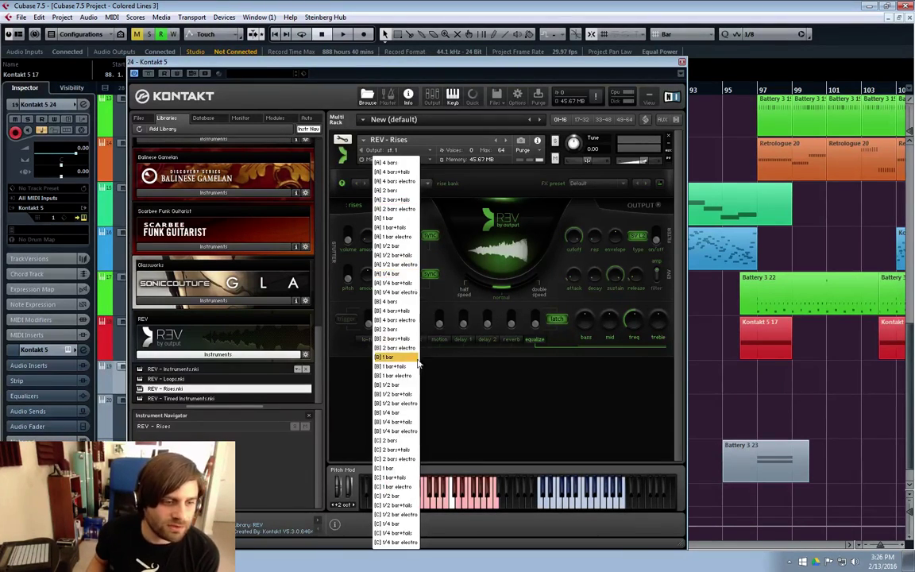
pyautogui.click(393, 366)
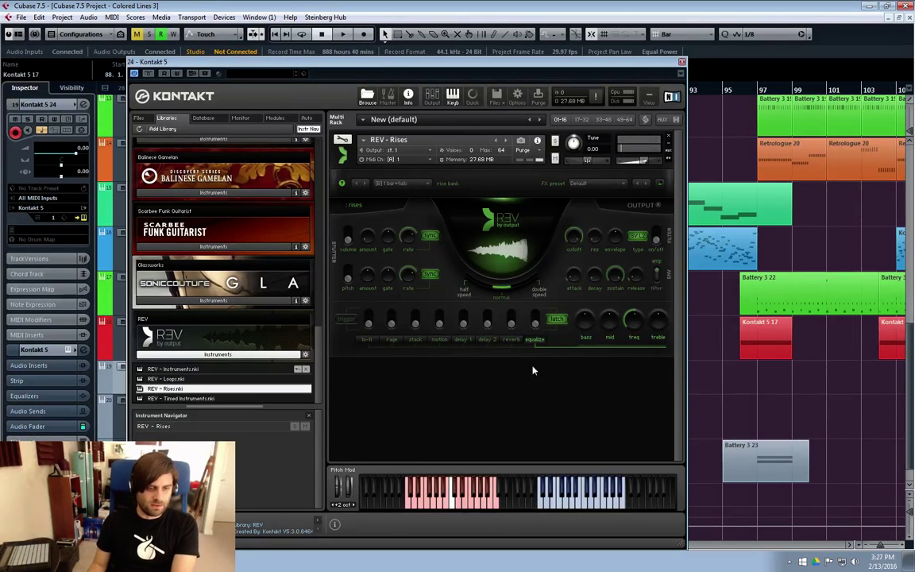
pyautogui.click(681, 63)
# Check the notes of the Massive 05 part at bar 89 in the Key Editor, sounding the B2 before bar 91, and close it.
pyautogui.scroll(10, 592, 370)
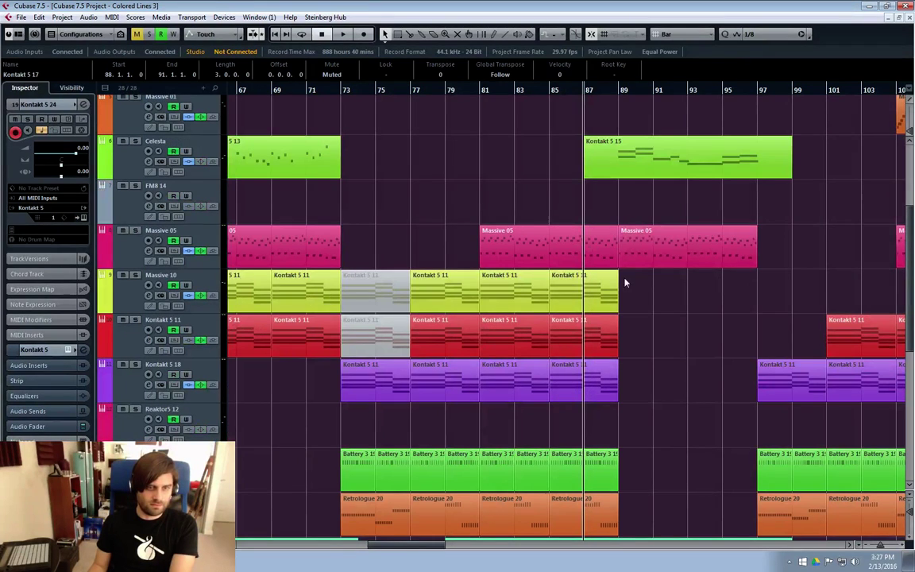
pyautogui.click(640, 251)
pyautogui.doubleClick(640, 251)
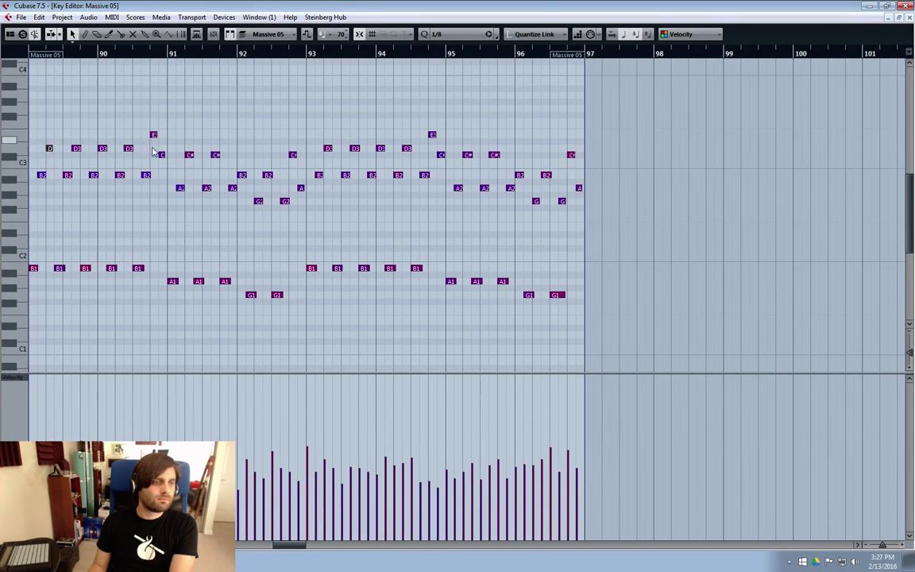
pyautogui.click(147, 175)
pyautogui.click(911, 18)
pyautogui.scroll(-5, 552, 430)
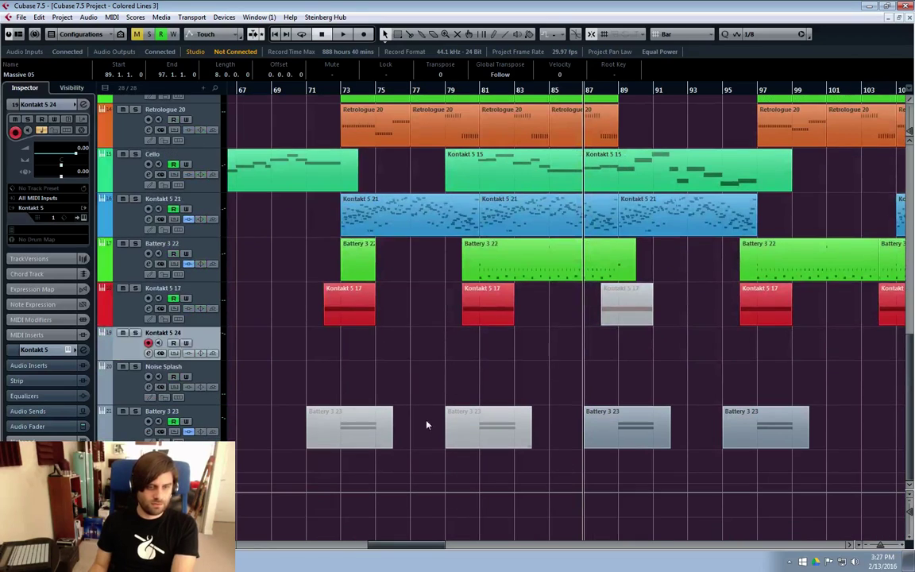
# Reopen the Kontakt 5 24 track's REV - Rises instrument and audition two neighbouring rise sounds on its keyboard.
pyautogui.click(148, 353)
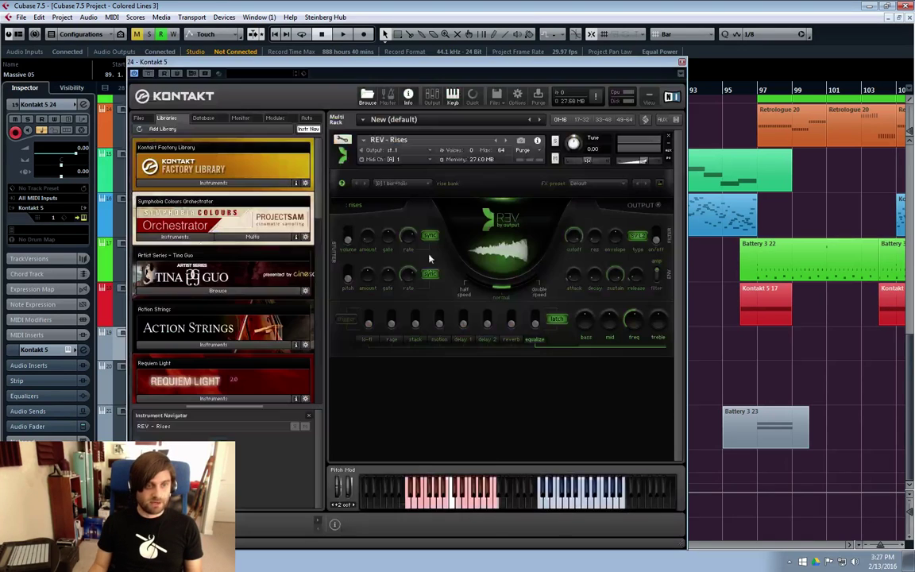
pyautogui.click(446, 505)
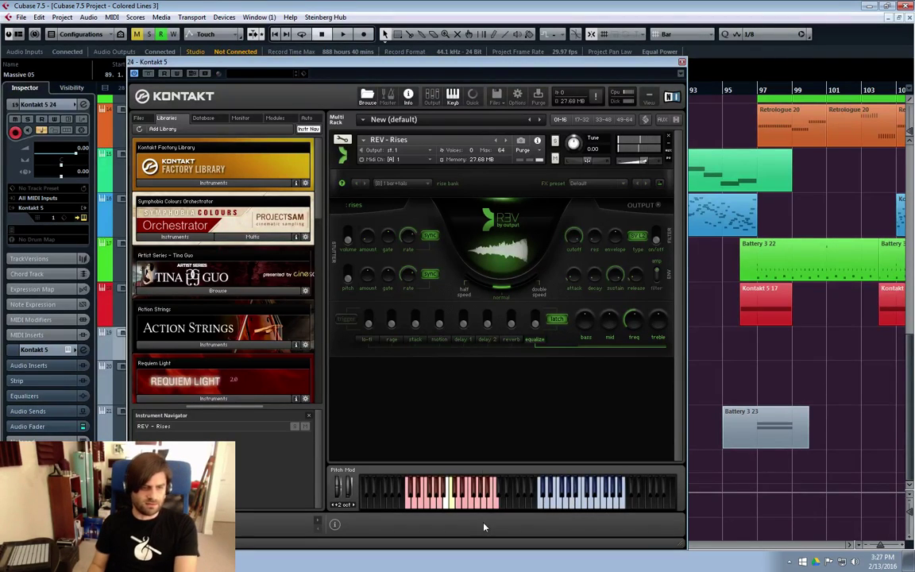
pyautogui.click(454, 506)
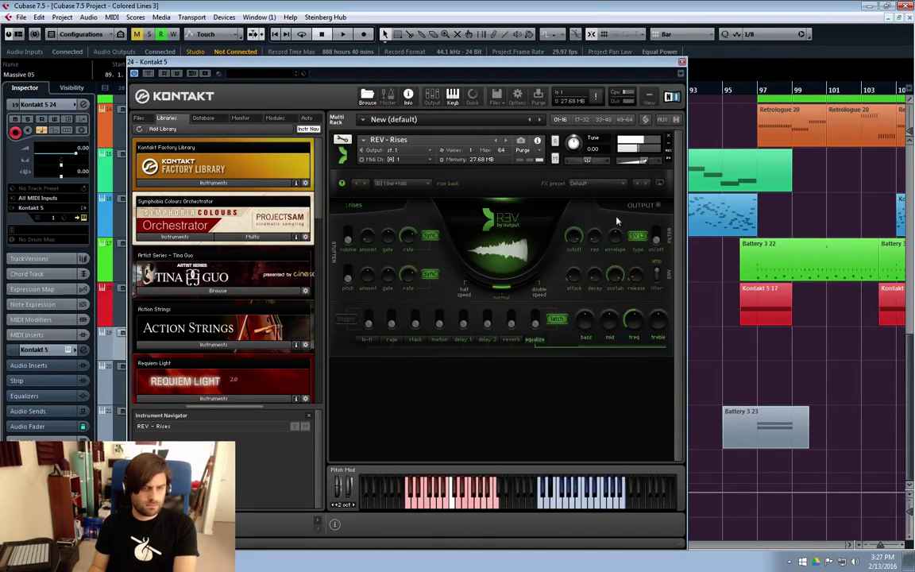
# Close the open instrument, place the playhead at bar 85, and check the REV - Rises instrument on the Kontakt 5 17 track.
pyautogui.click(682, 62)
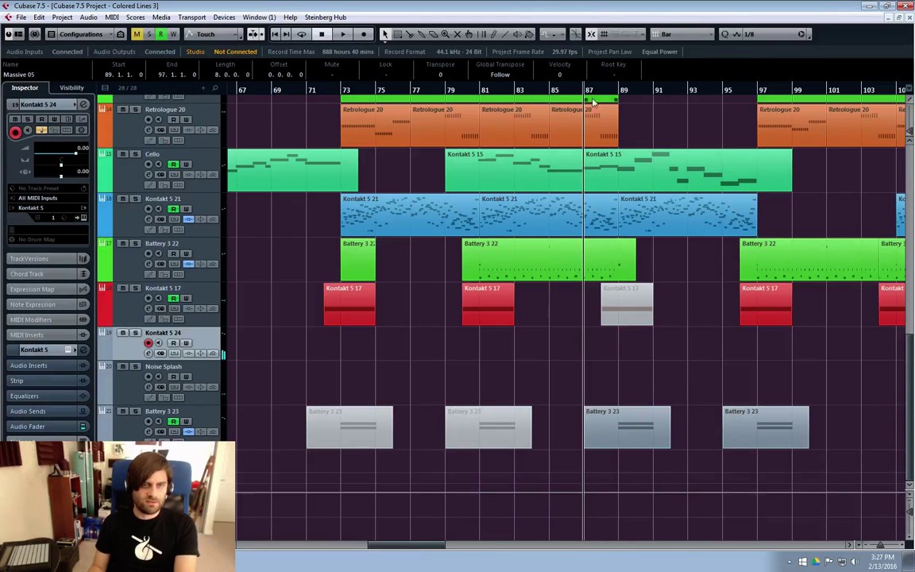
pyautogui.click(554, 93)
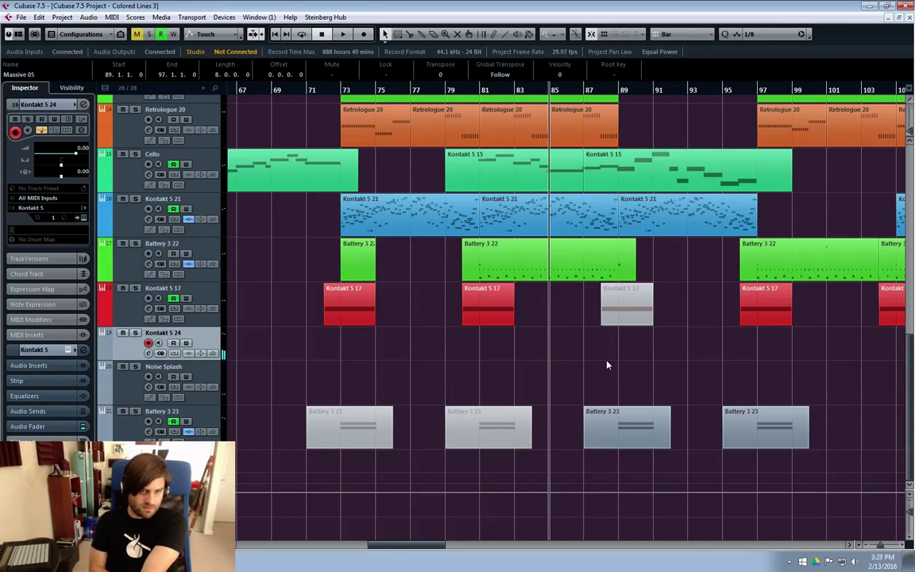
pyautogui.click(138, 321)
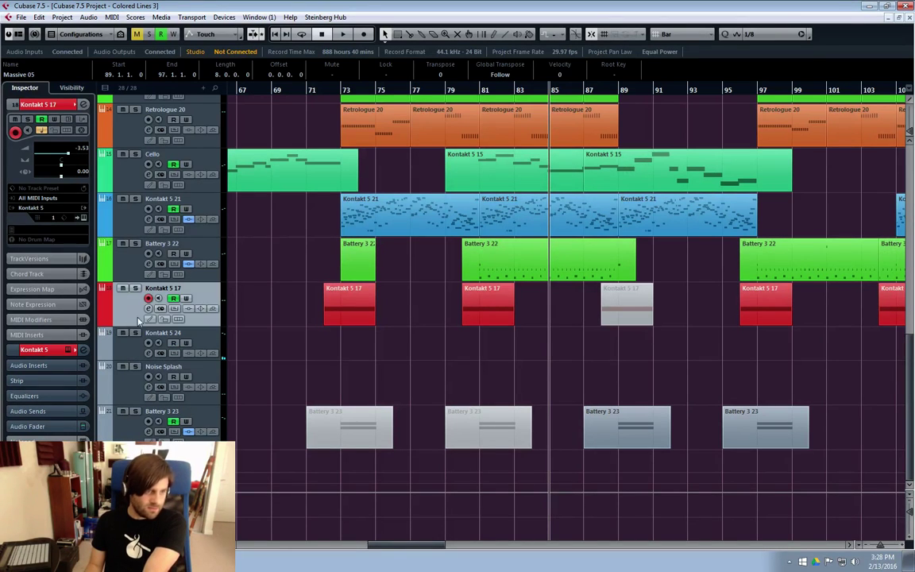
pyautogui.click(149, 318)
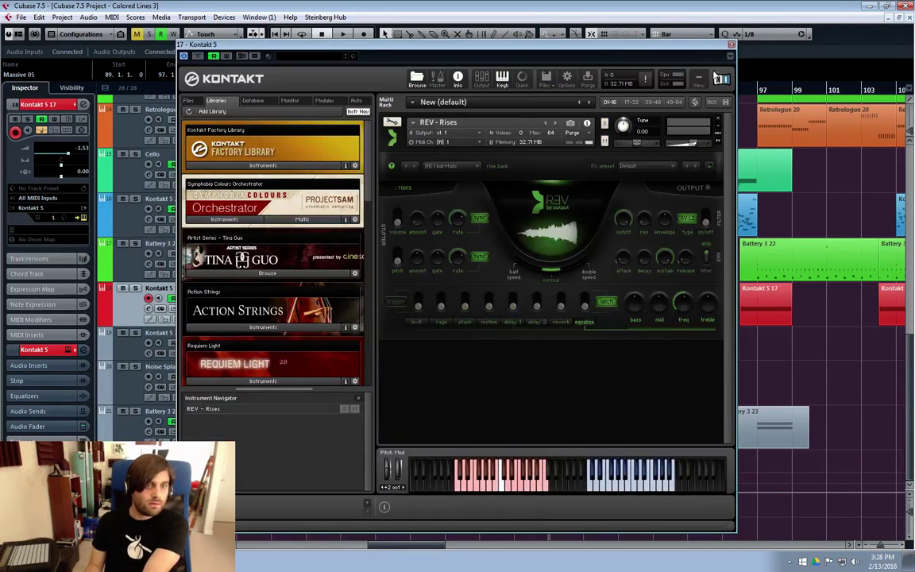
pyautogui.click(732, 45)
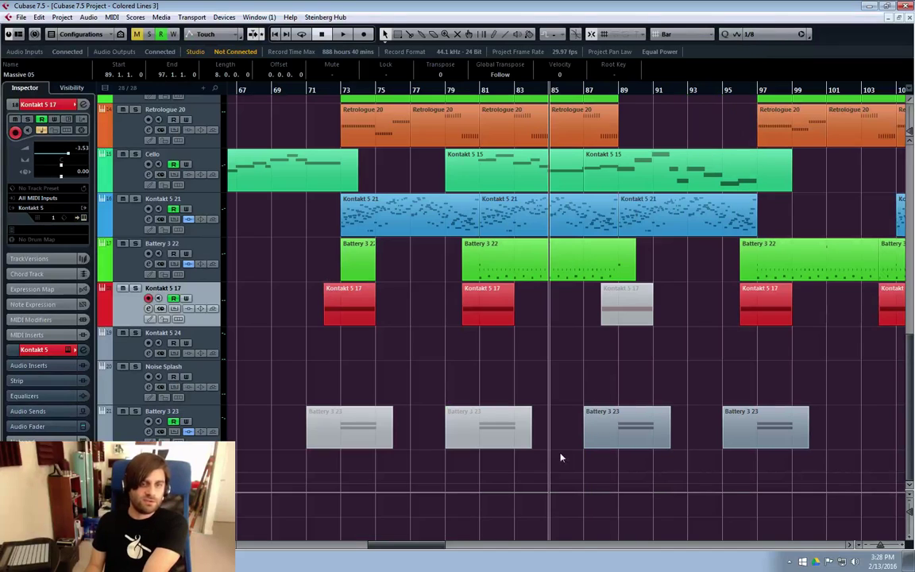
# Set the rise bank of the Kontakt 5 24 track's REV - Rises instrument to [B] 2 bars+tails and close the instrument.
pyautogui.click(127, 357)
pyautogui.click(148, 353)
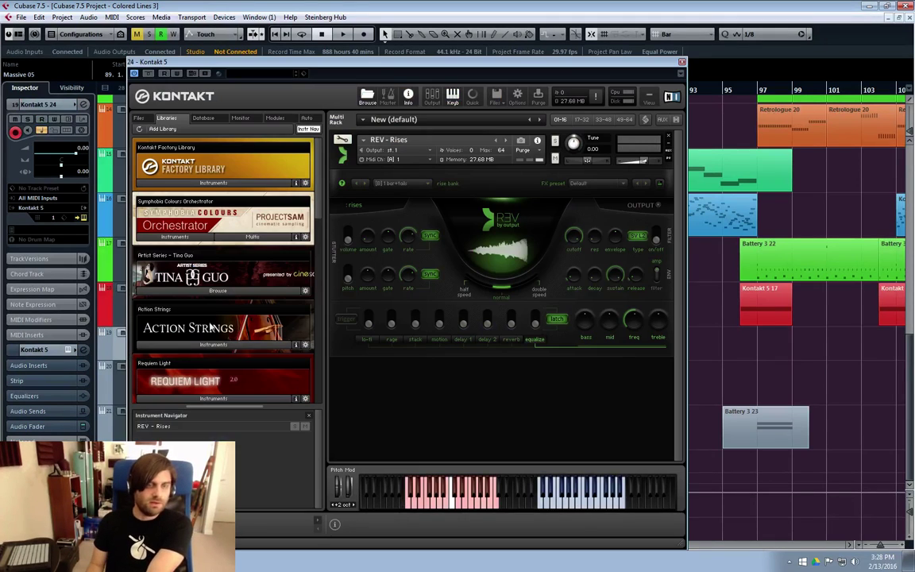
pyautogui.click(402, 184)
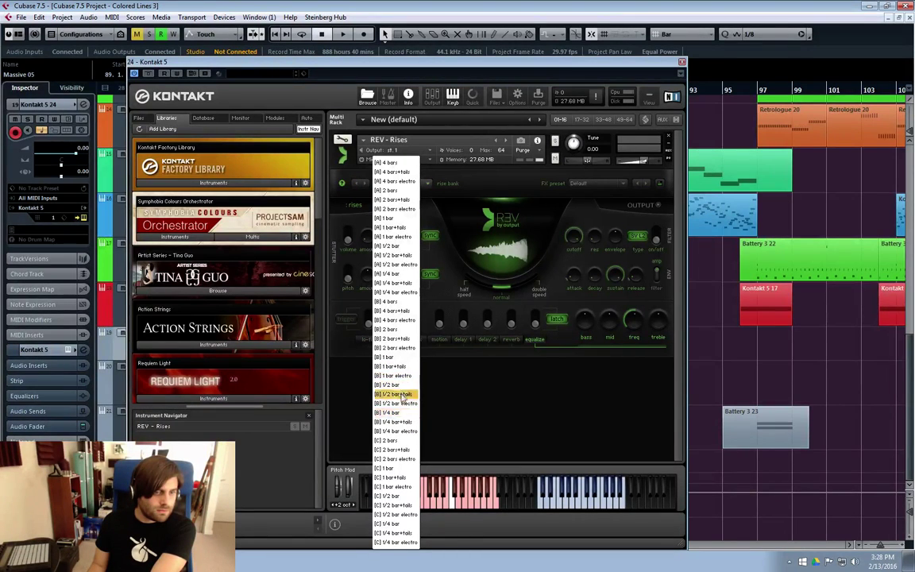
pyautogui.click(393, 339)
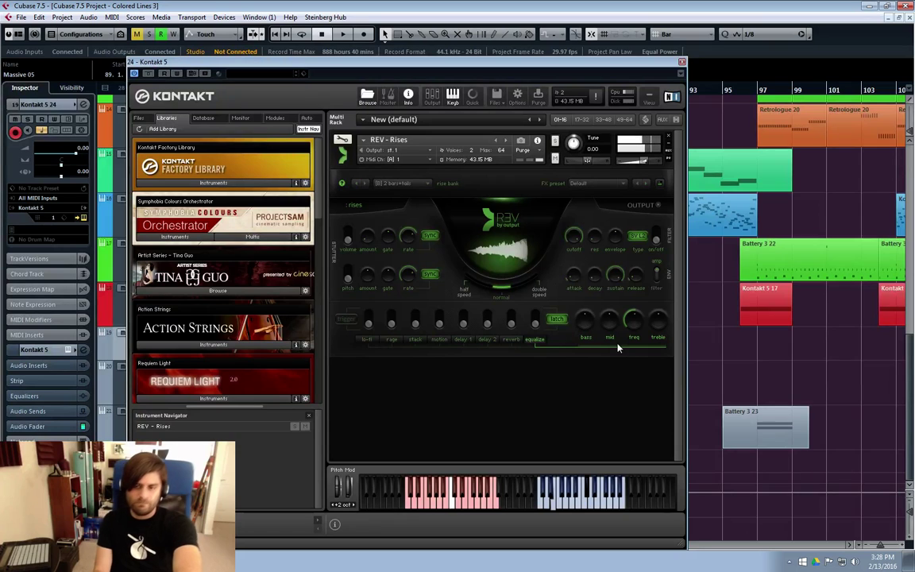
pyautogui.click(616, 54)
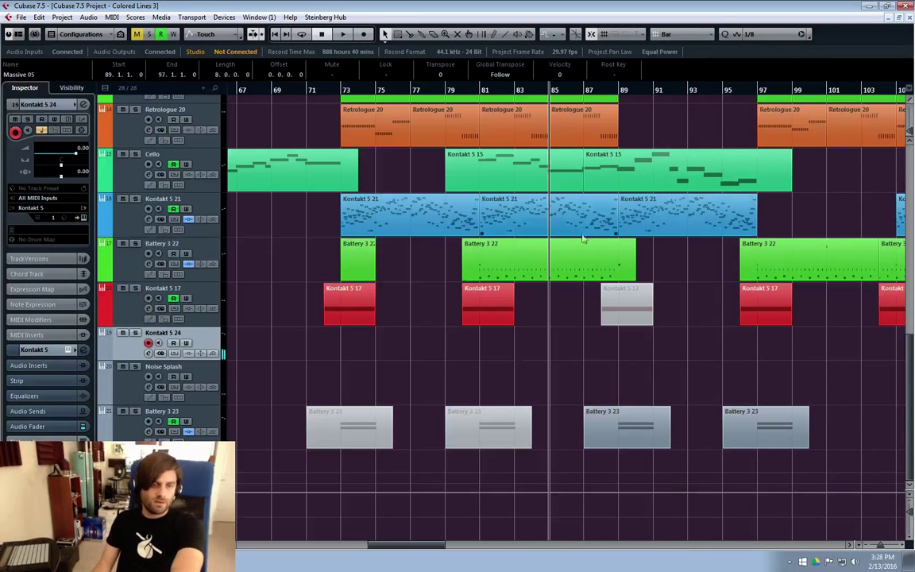
# Record a C#5 and E4 rise at bar 87 on the Kontakt 5 24 track, starting from bar 86, and review its notes.
pyautogui.click(585, 93)
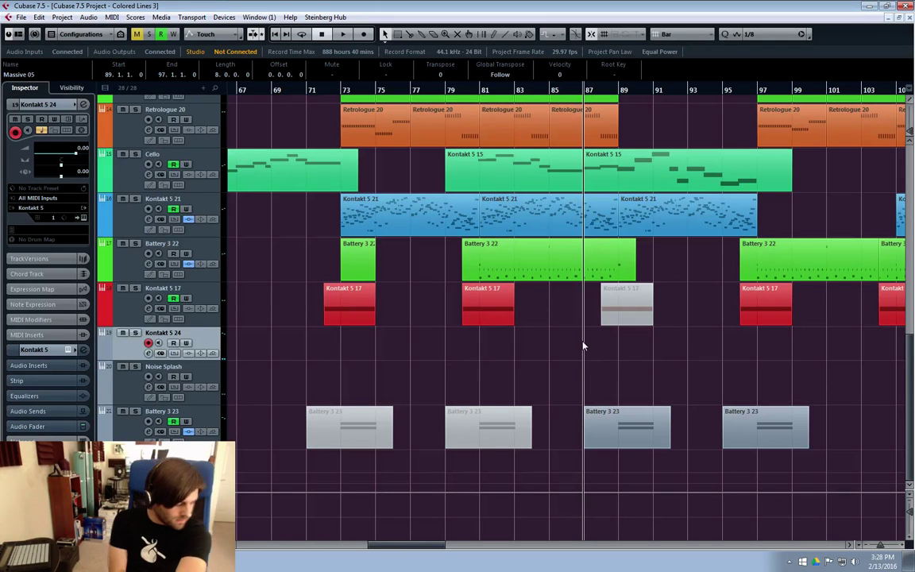
pyautogui.click(567, 93)
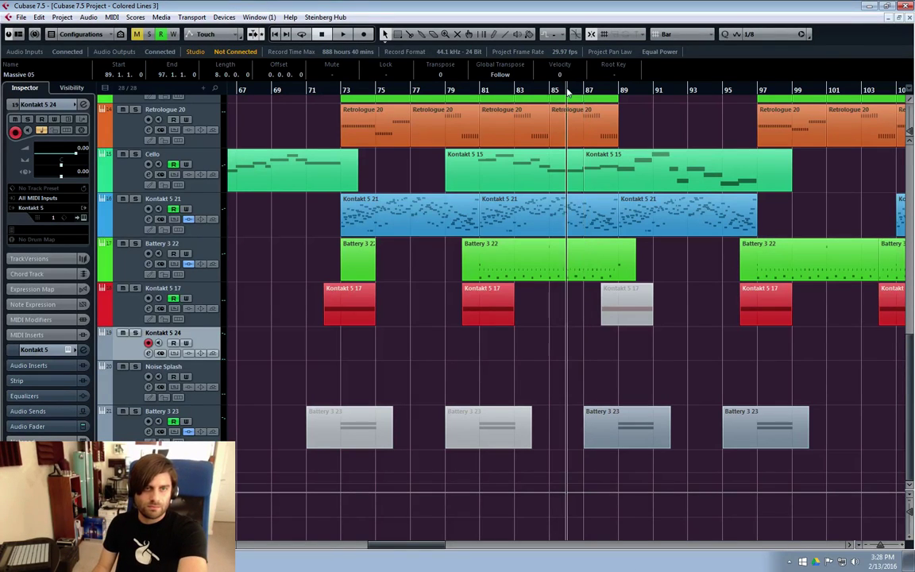
pyautogui.press('space')
pyautogui.press('KP_Multiply')
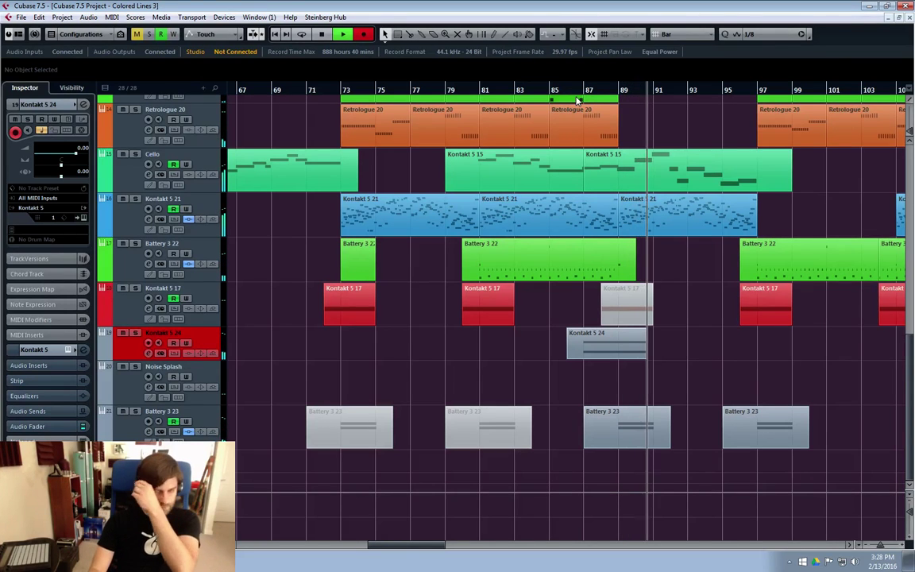
pyautogui.press('space')
pyautogui.doubleClick(616, 348)
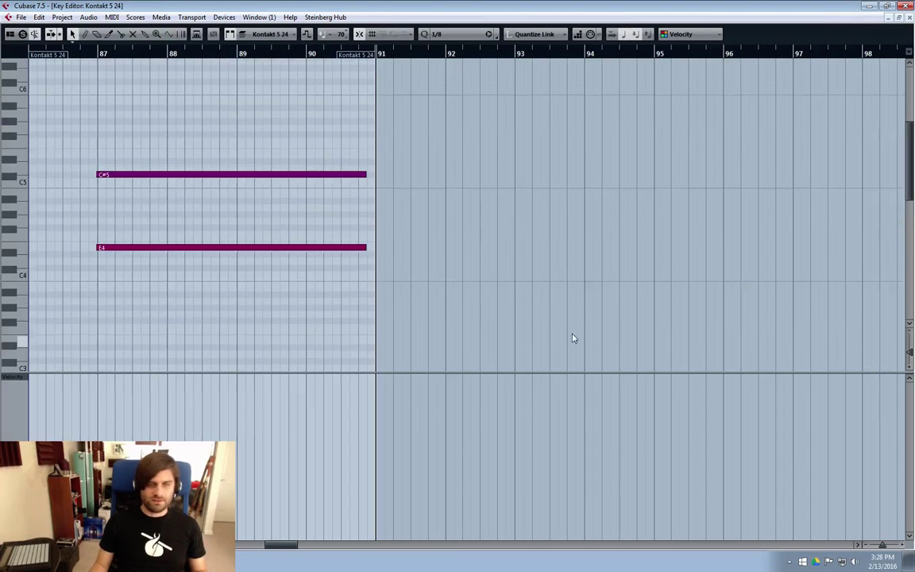
pyautogui.click(910, 14)
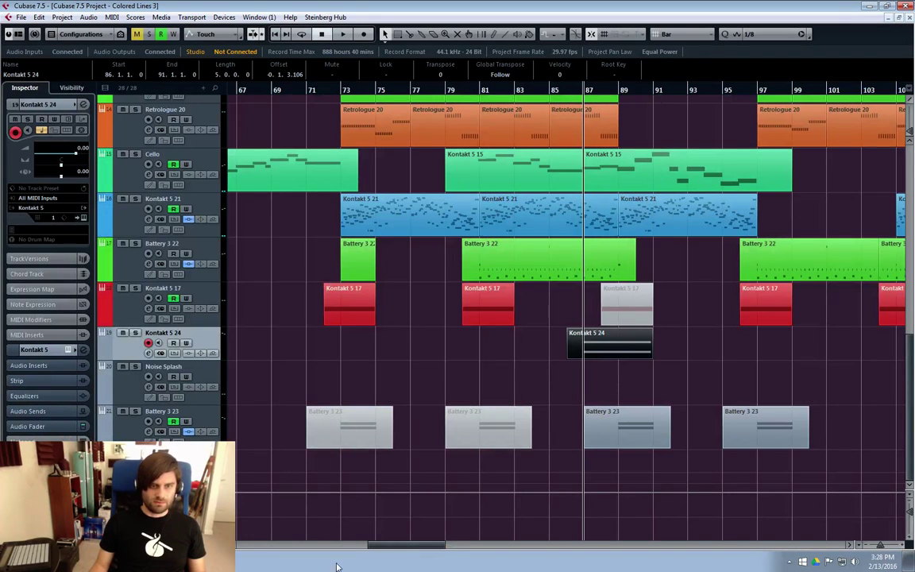
# Lower the Kontakt 5 24 channel volume to -4.88 and make its track slightly taller.
pyautogui.click(149, 352)
pyautogui.moveTo(758, 348); pyautogui.dragTo(759, 366)
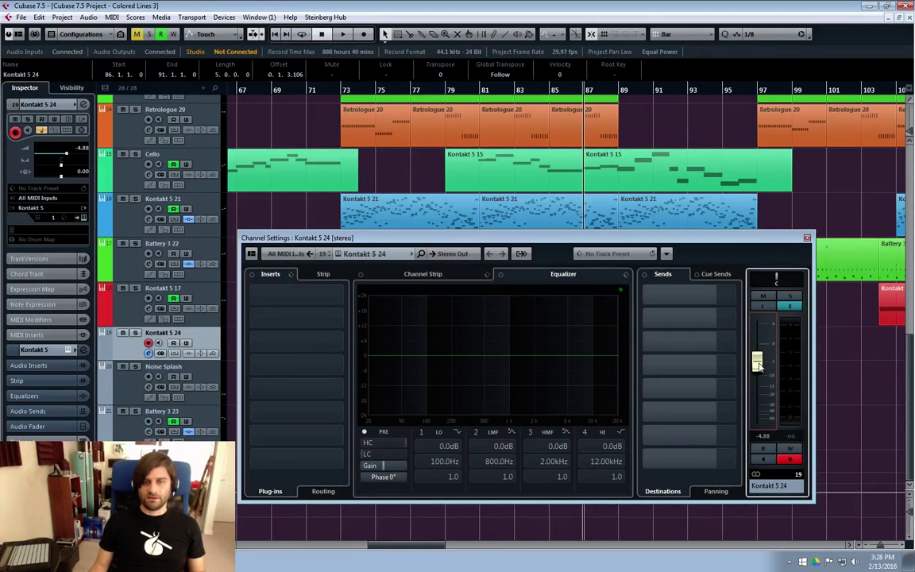
pyautogui.click(807, 238)
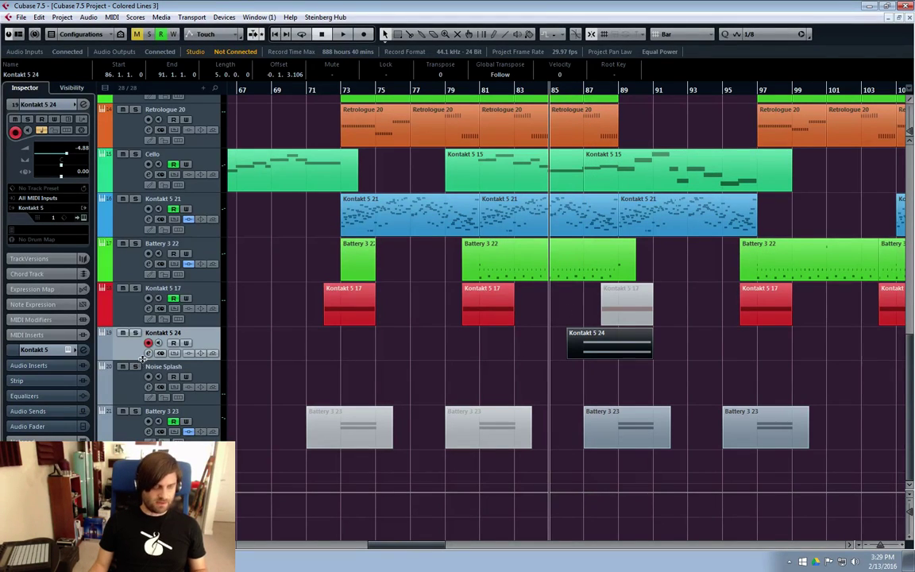
pyautogui.moveTo(137, 359); pyautogui.dragTo(137, 371)
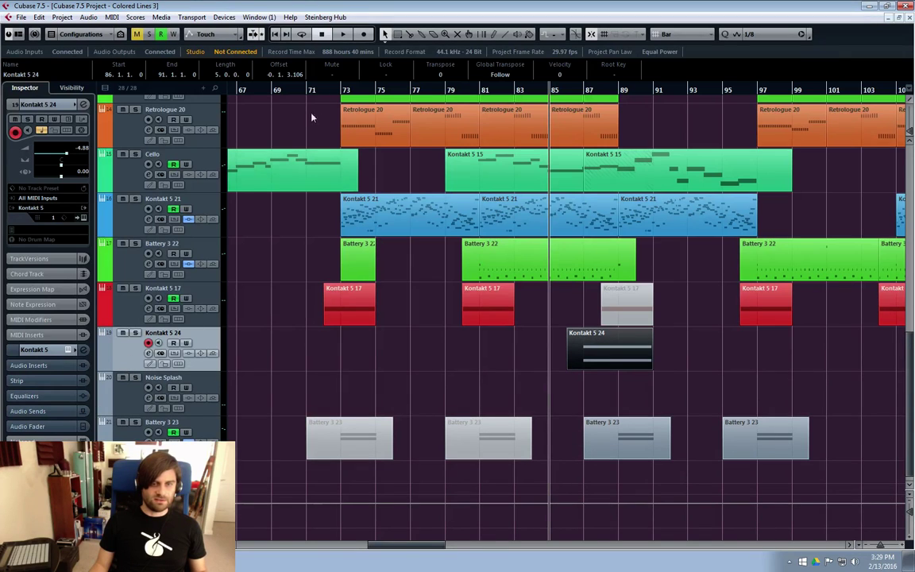
# Play the recorded rise from bar 85 in the mix and lower the Kontakt 5 24 channel volume to -9.66.
pyautogui.press('space')
pyautogui.click(662, 129)
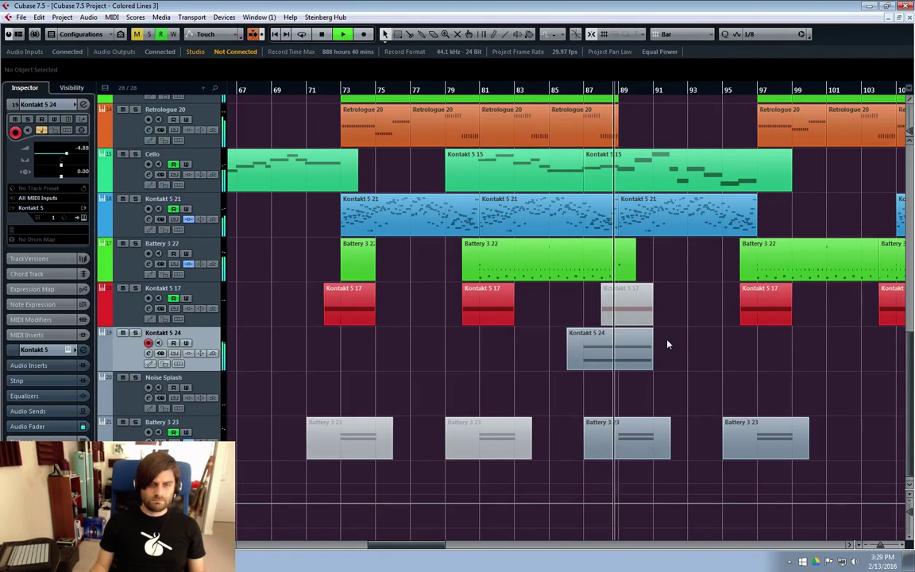
pyautogui.press('space')
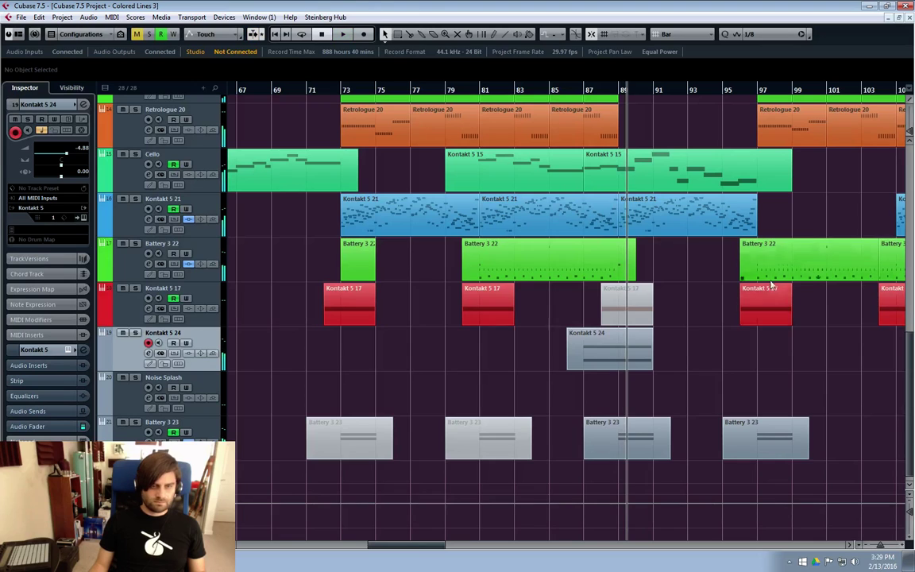
pyautogui.click(148, 353)
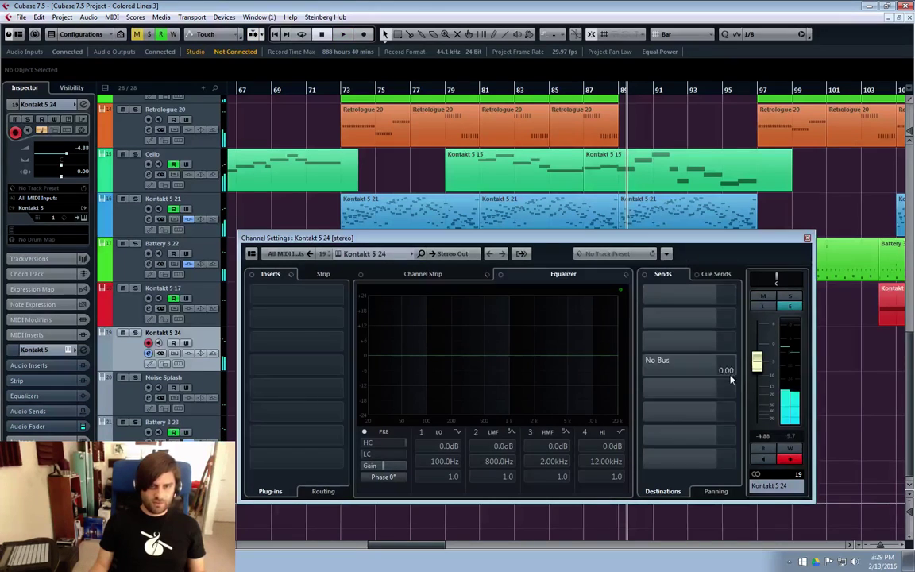
pyautogui.click(808, 238)
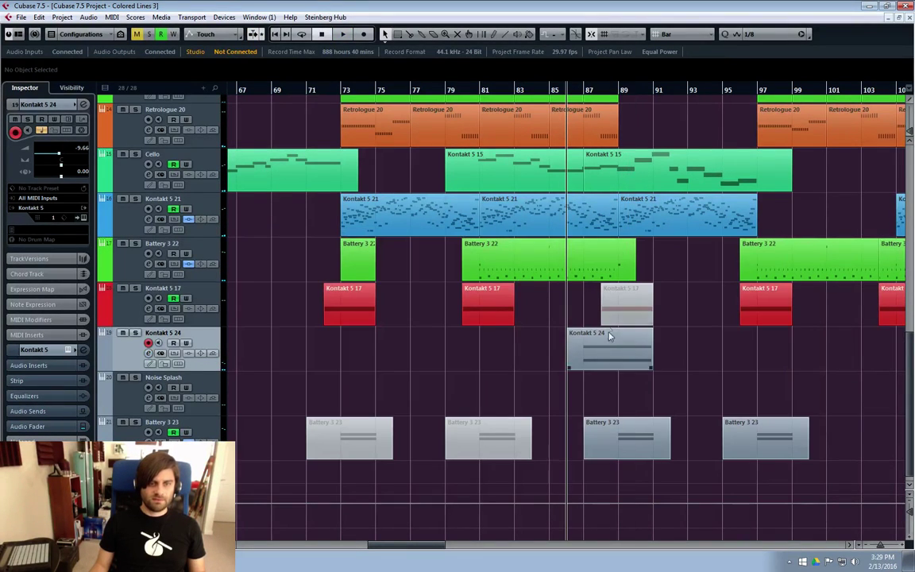
# Open the Kontakt 5 24 part at bar 86 in the Key Editor and audition its C#5 and E4 notes separately.
pyautogui.doubleClick(609, 341)
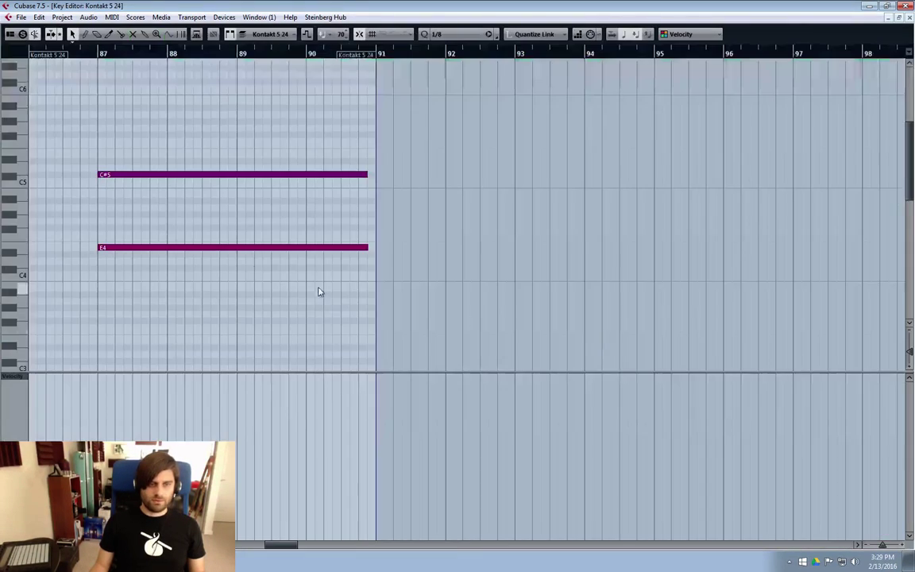
pyautogui.click(132, 175)
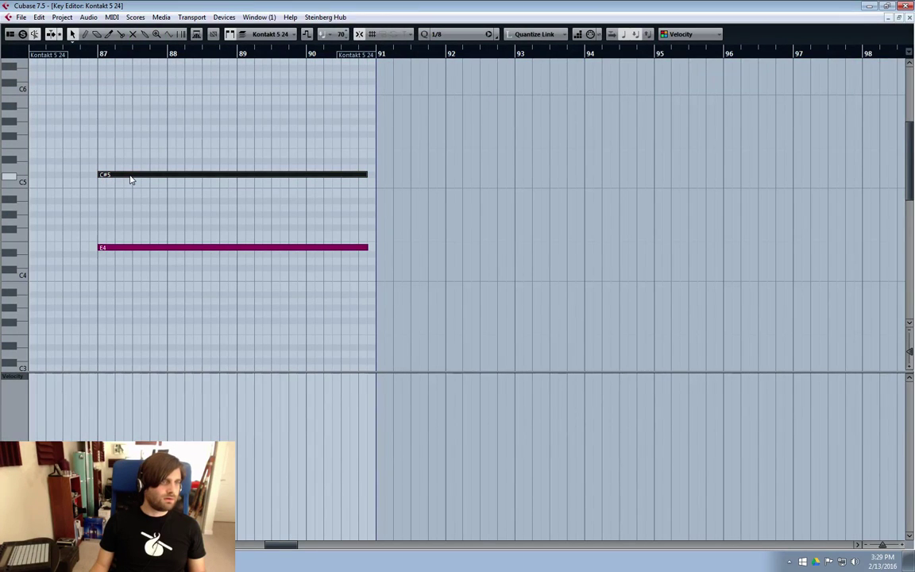
pyautogui.click(120, 240)
pyautogui.click(122, 249)
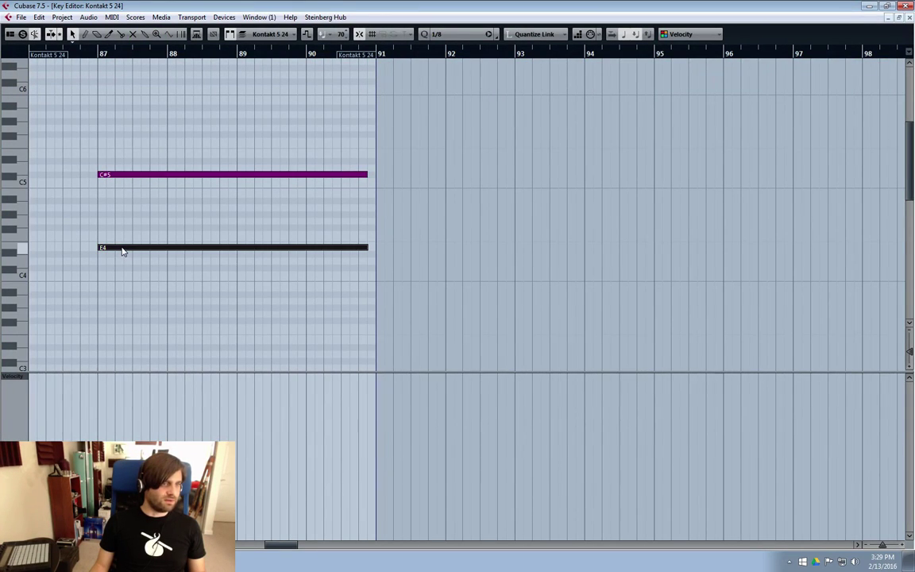
# Lower the E4 note in the Kontakt 5 24 part to D#4, close the Key Editor and play the arrangement.
pyautogui.moveTo(123, 251); pyautogui.dragTo(123, 261)
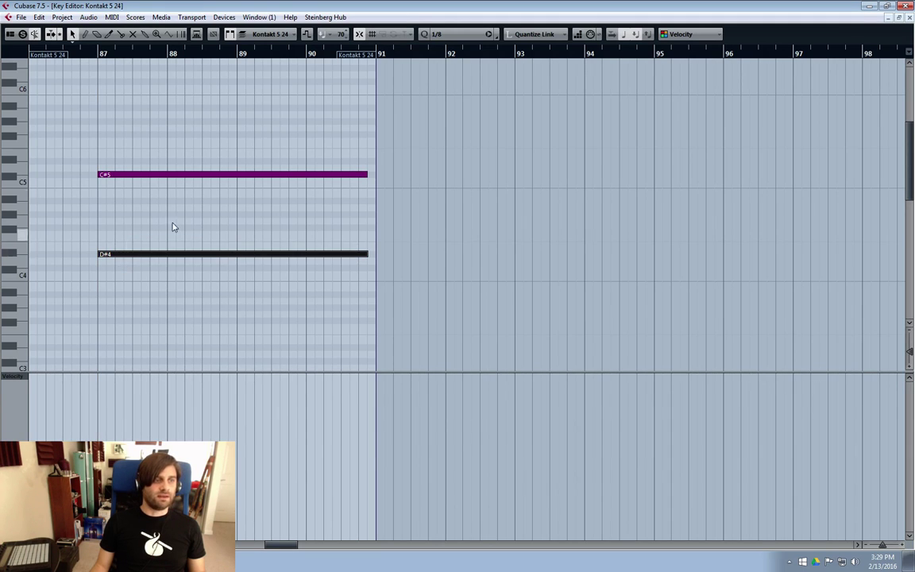
pyautogui.moveTo(134, 180)
pyautogui.mouseDown()
pyautogui.moveTo(135, 203)
pyautogui.moveTo(135, 179)
pyautogui.mouseUp()
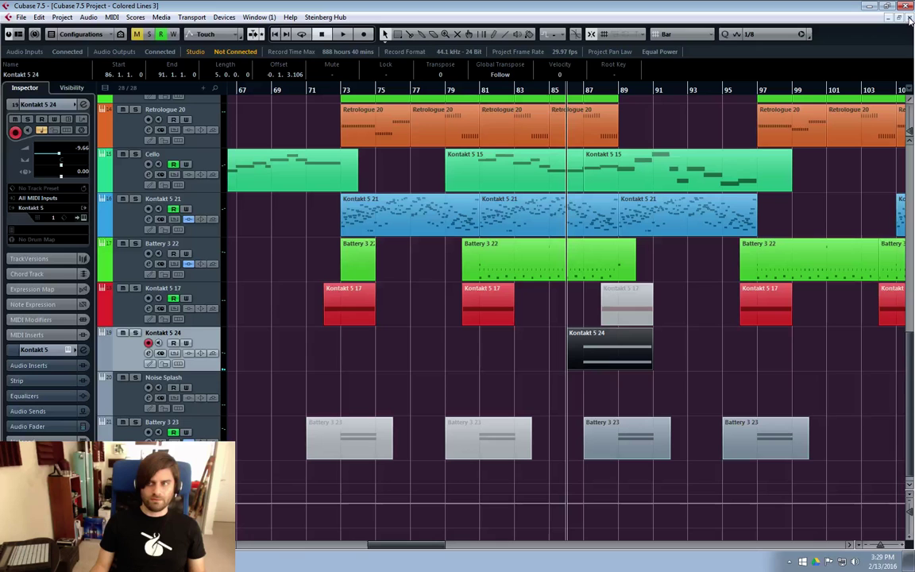
pyautogui.press('Return')
pyautogui.press('space')
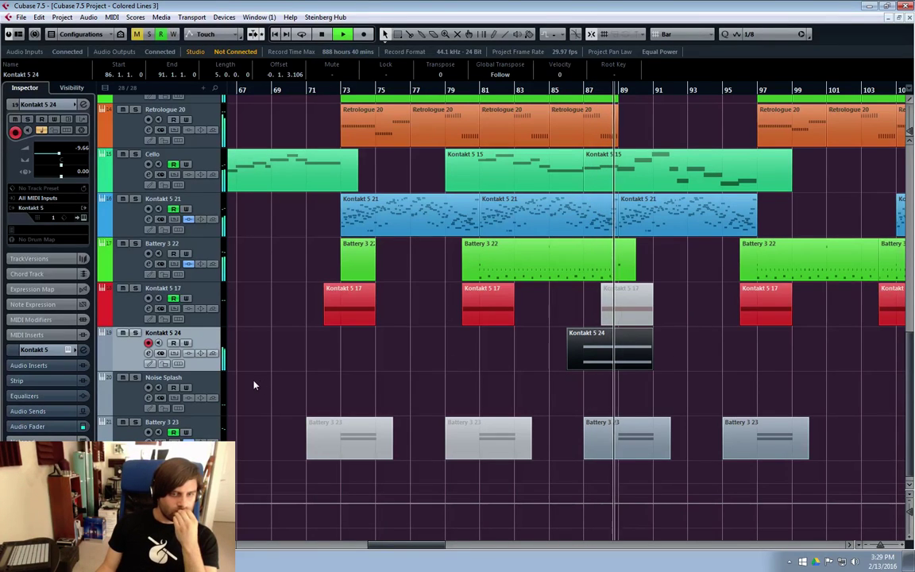
# Raise the Kontakt 5 24 channel volume to -3.57 dB while playing the section from about bar 85.
pyautogui.click(149, 353)
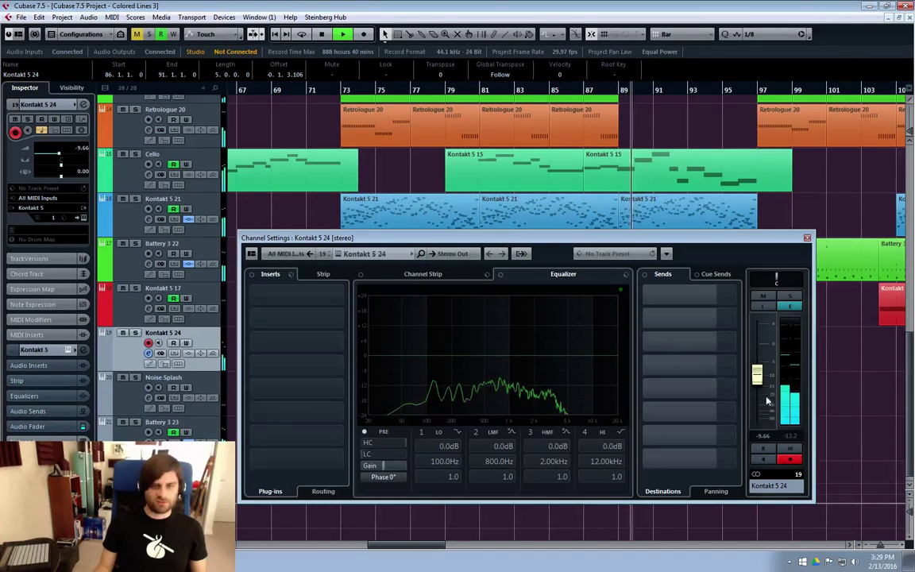
pyautogui.click(554, 91)
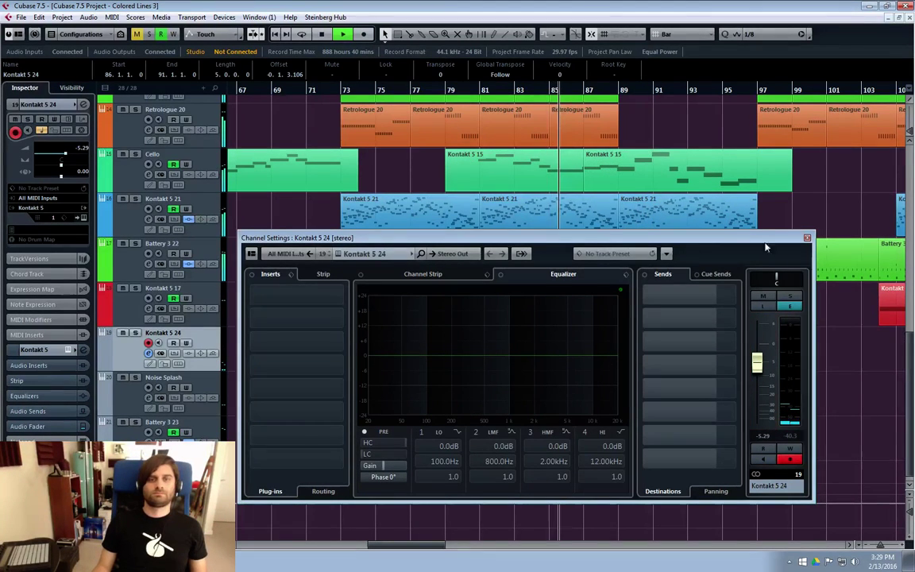
pyautogui.moveTo(739, 237); pyautogui.dragTo(742, 222)
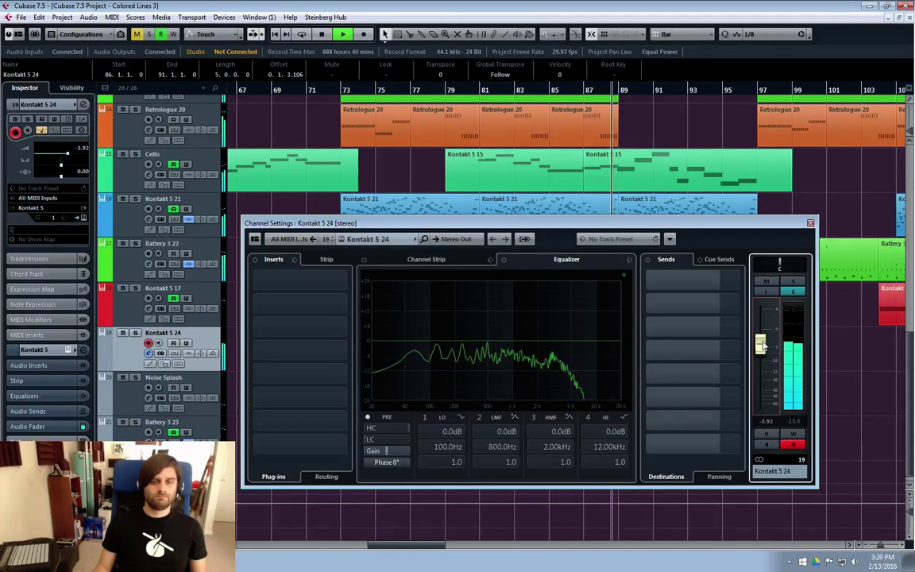
pyautogui.click(810, 223)
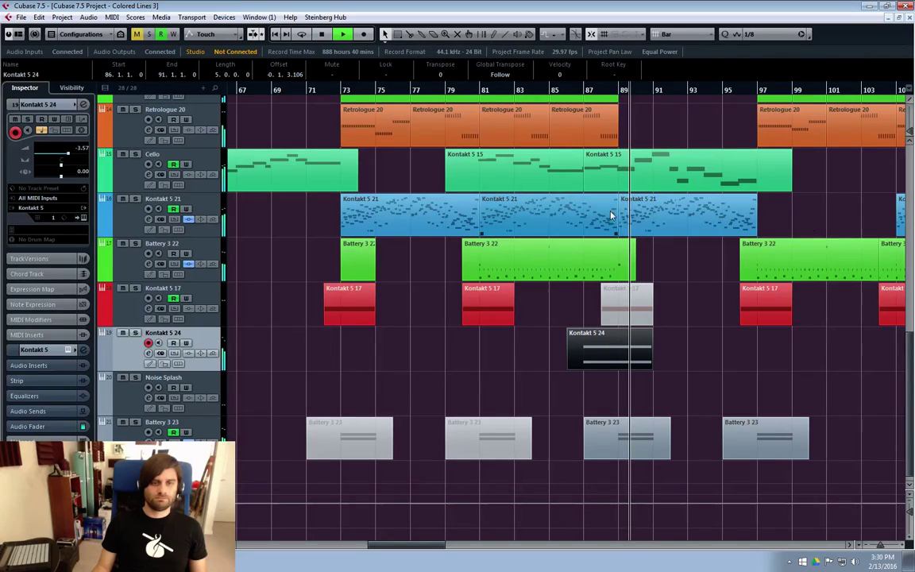
# Unmute the Kontakt 5 17 part that starts at bar 88 and play the section from about bar 85.
pyautogui.click(627, 318)
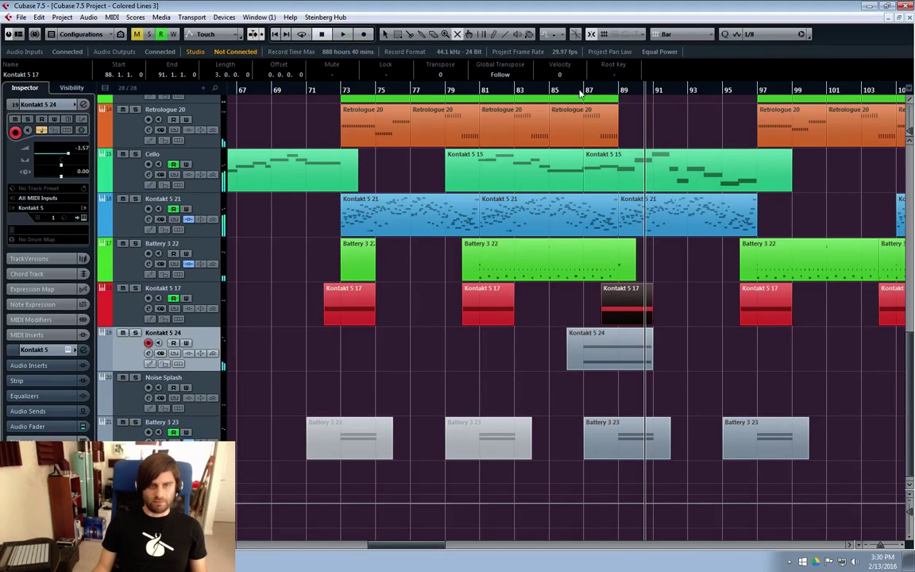
pyautogui.click(567, 93)
pyautogui.click(555, 94)
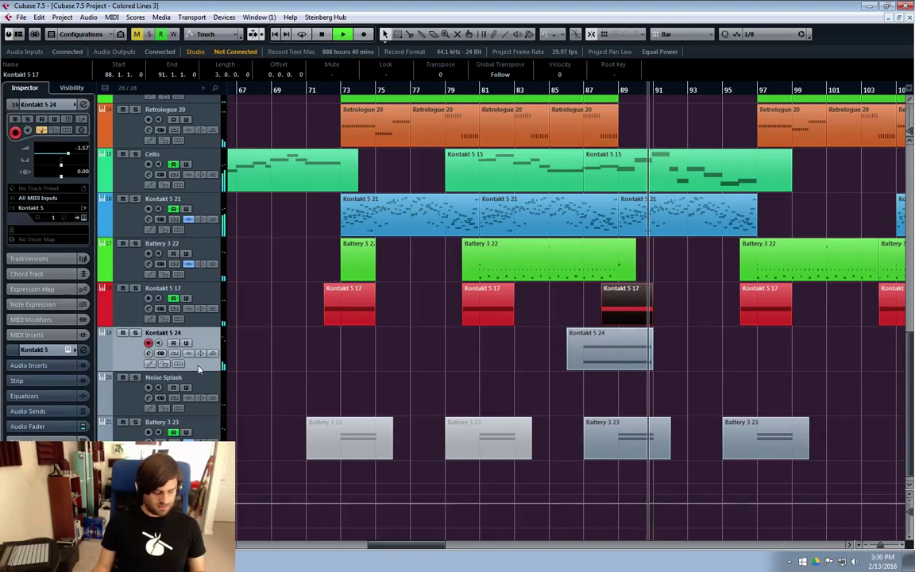
# Cut the Kontakt 5 24 channel's HMF equalizer band by 8.5 dB at 267.7 Hz during playback and close the channel settings.
pyautogui.press('e')
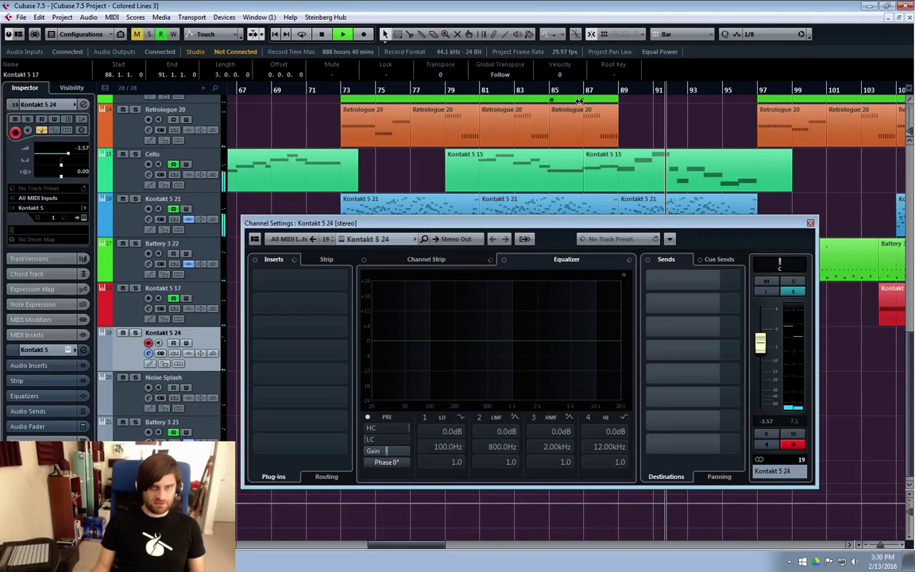
pyautogui.press('space')
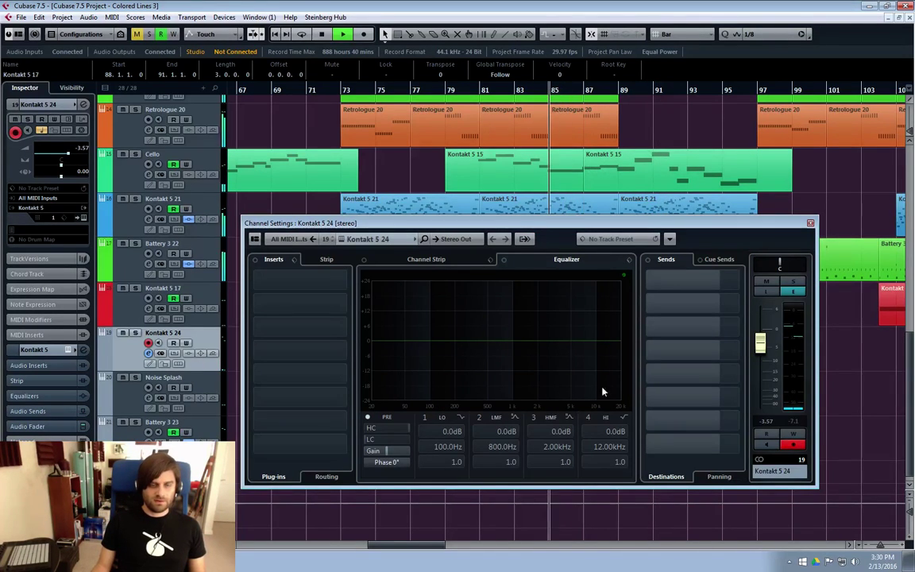
pyautogui.moveTo(491, 347); pyautogui.dragTo(468, 365)
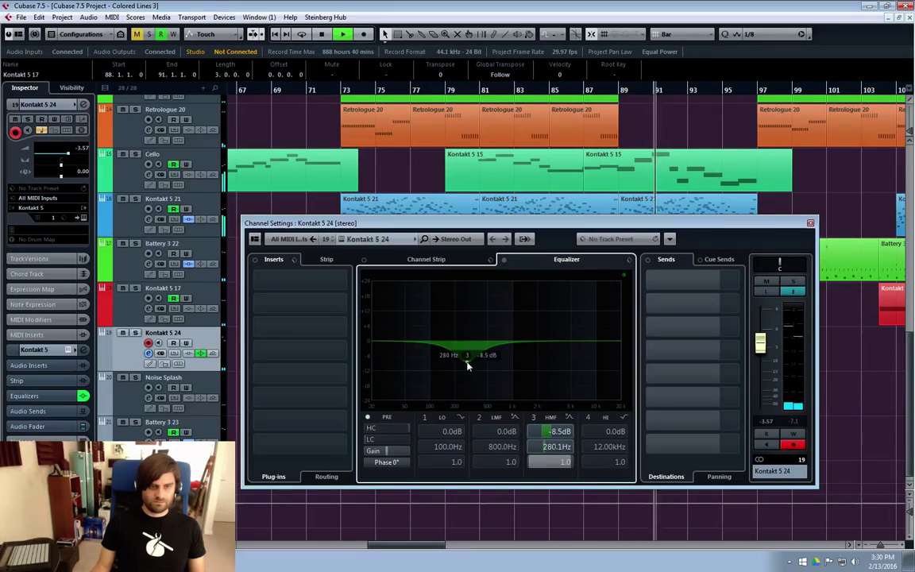
pyautogui.click(446, 92)
pyautogui.press('space')
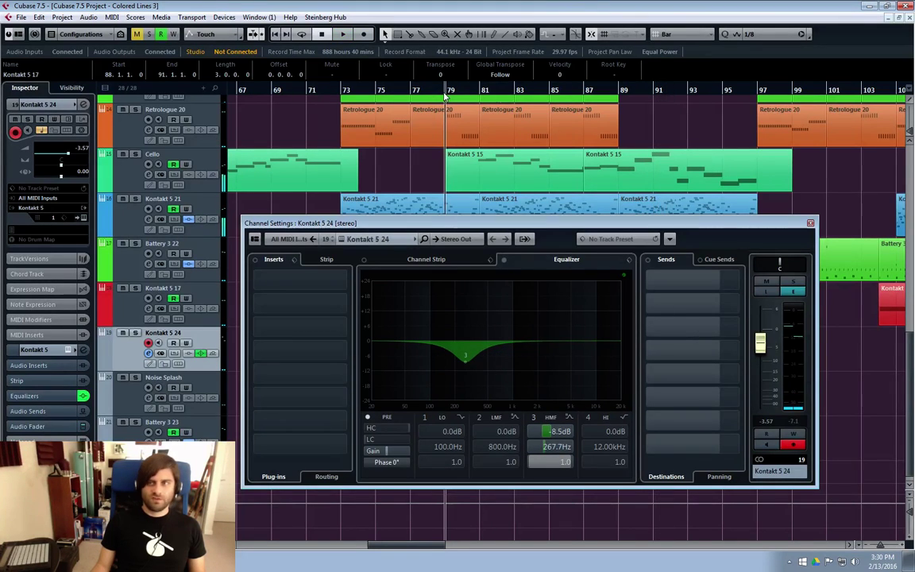
pyautogui.click(809, 225)
# Play the arrangement from bar 71 to check the Kontakt 5 24 part in the mix.
pyautogui.click(341, 93)
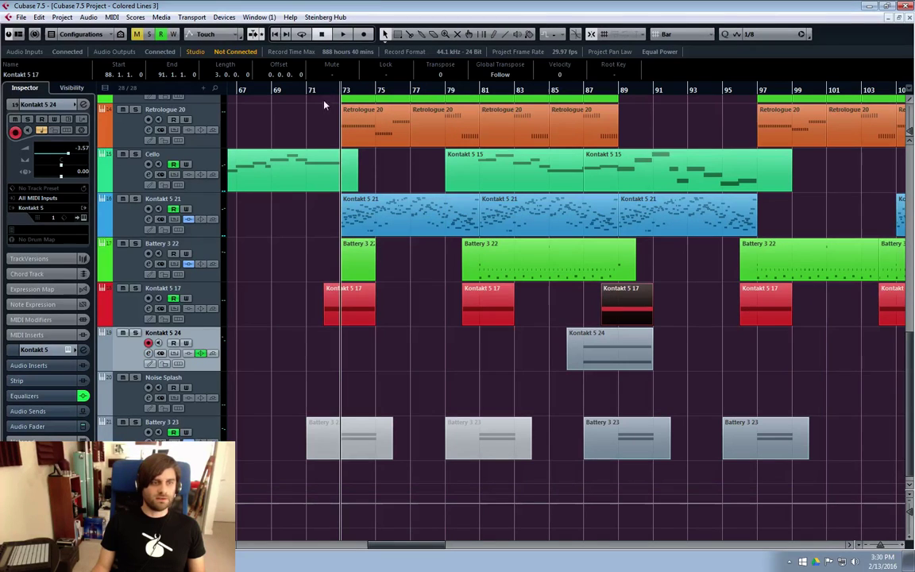
pyautogui.click(307, 92)
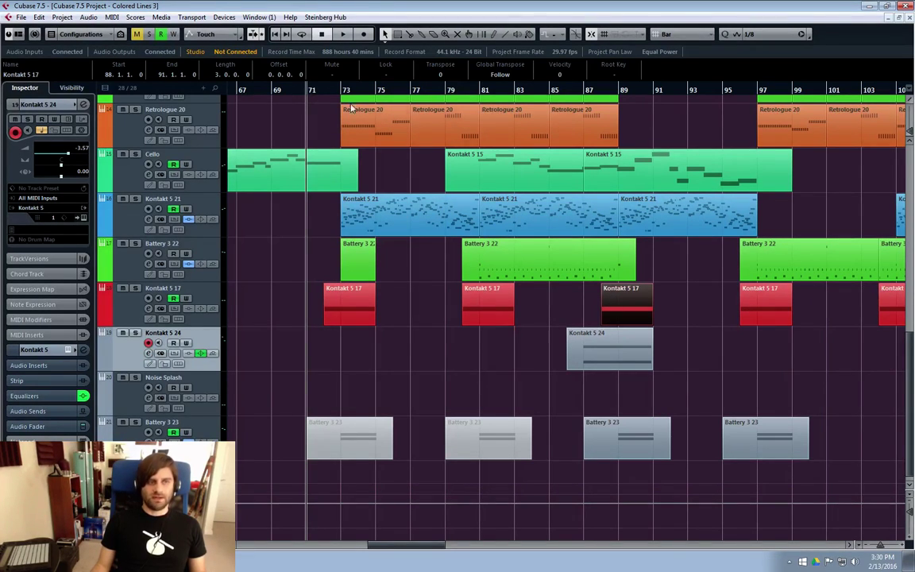
pyautogui.press('space')
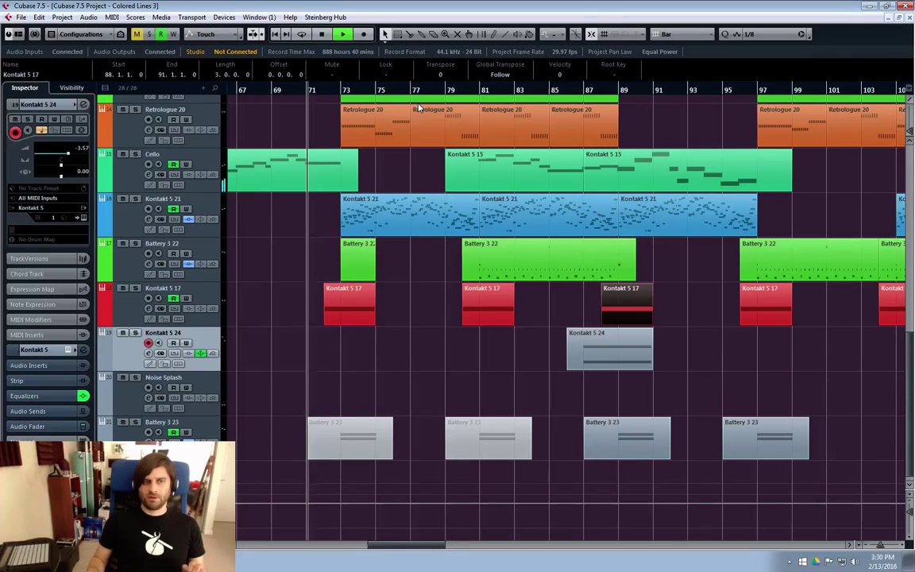
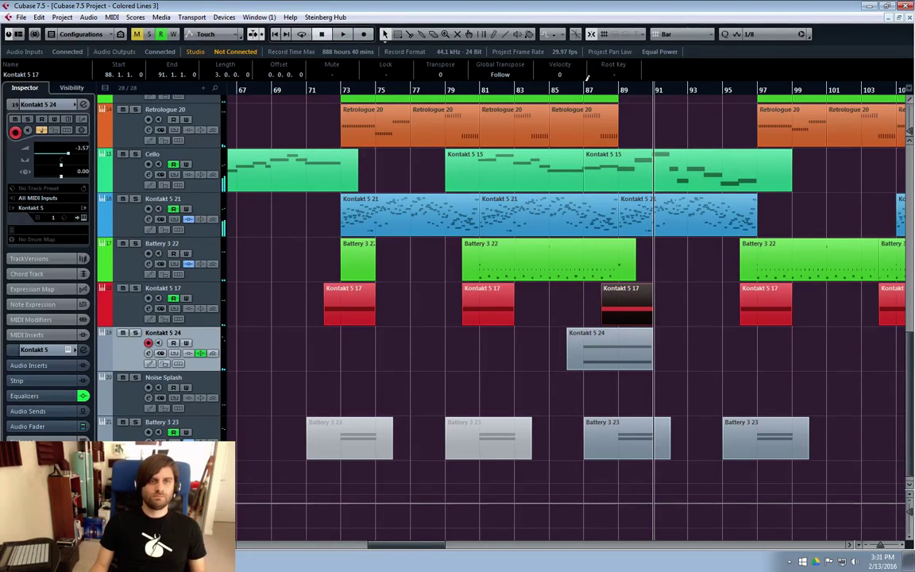
# Show an enlarged volume automation lane for Kontakt 5 24 and add points that raise its volume to -1.95 dB at bar 89.
pyautogui.click(101, 364)
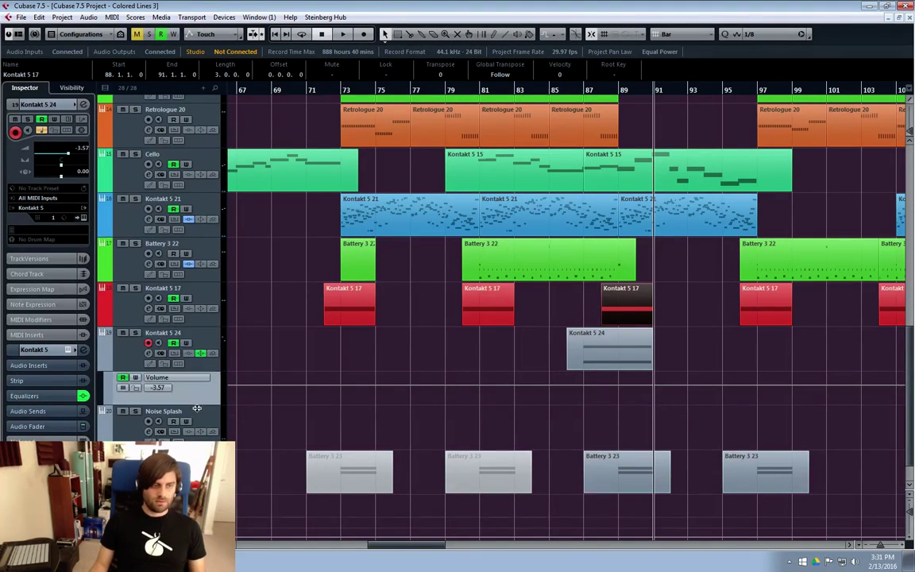
pyautogui.moveTo(199, 406); pyautogui.dragTo(199, 474)
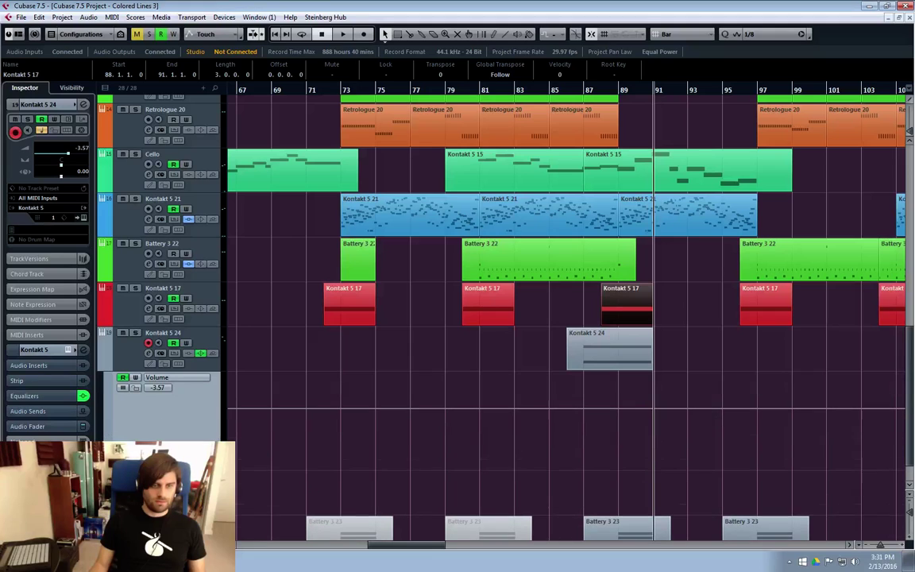
pyautogui.click(605, 411)
pyautogui.click(621, 406)
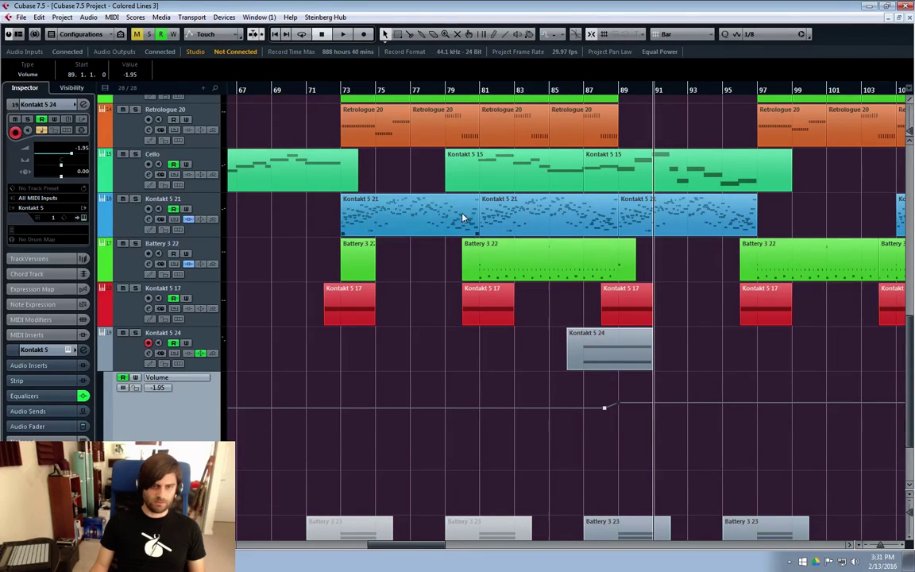
# Play the section from bar 73 to check the volume rise and fold away the Kontakt 5 24 automation lane.
pyautogui.click(342, 92)
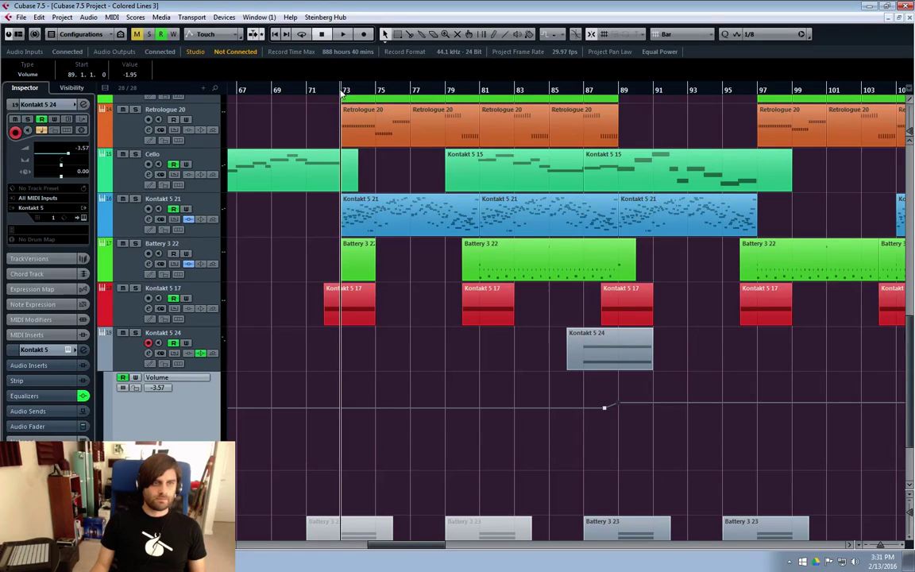
pyautogui.press('space')
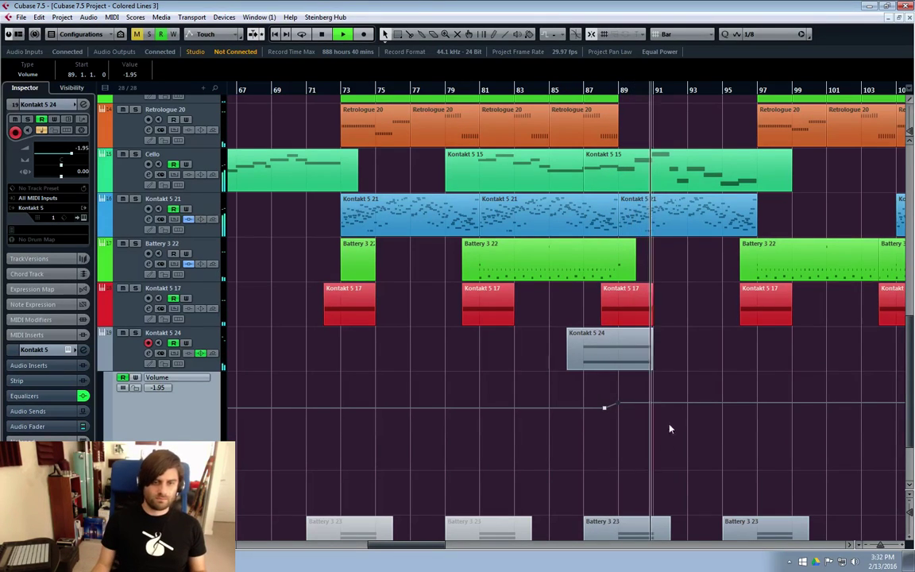
pyautogui.scroll(-3, 670, 429)
pyautogui.click(102, 276)
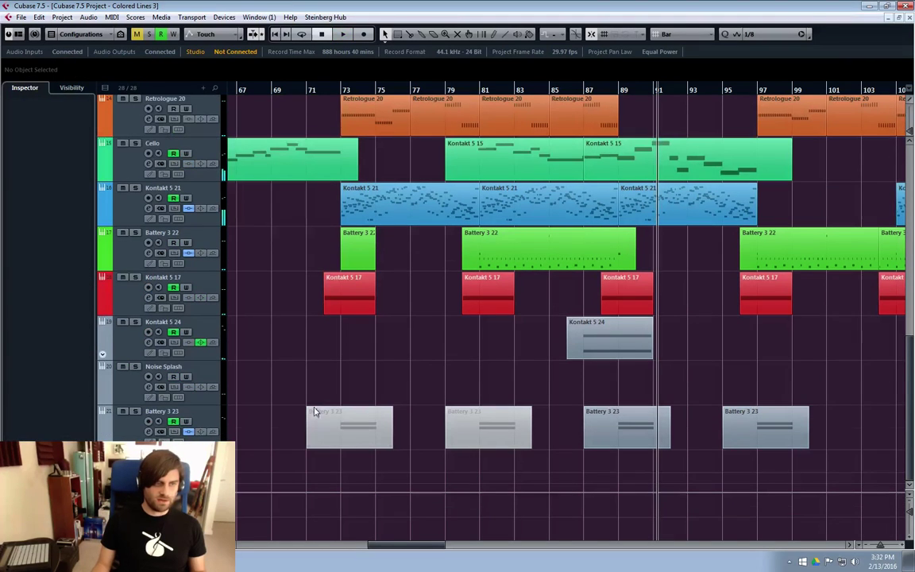
# Raise the Battery 3 23 volume automation between about bars 88 and 91 to -1.43 dB and fold away its lane.
pyautogui.click(619, 486)
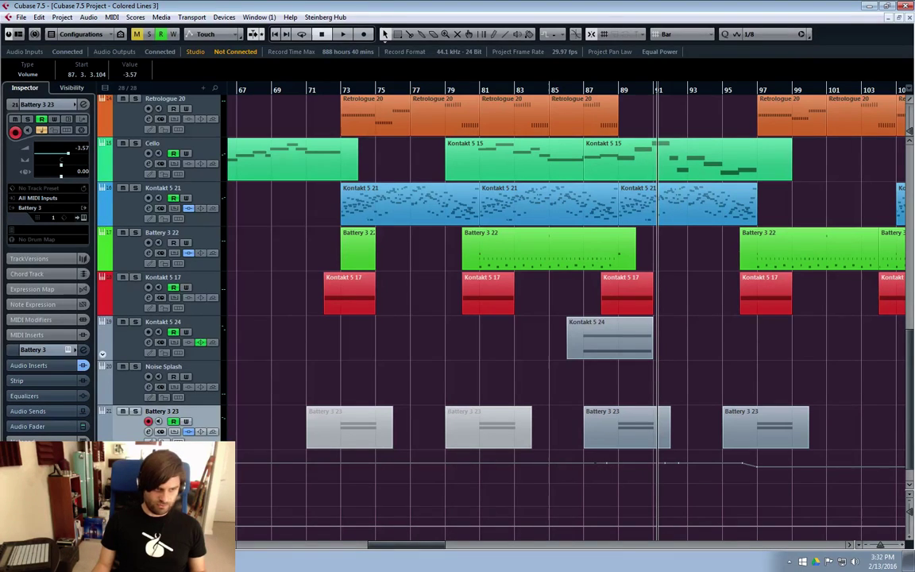
pyautogui.moveTo(179, 485); pyautogui.dragTo(178, 541)
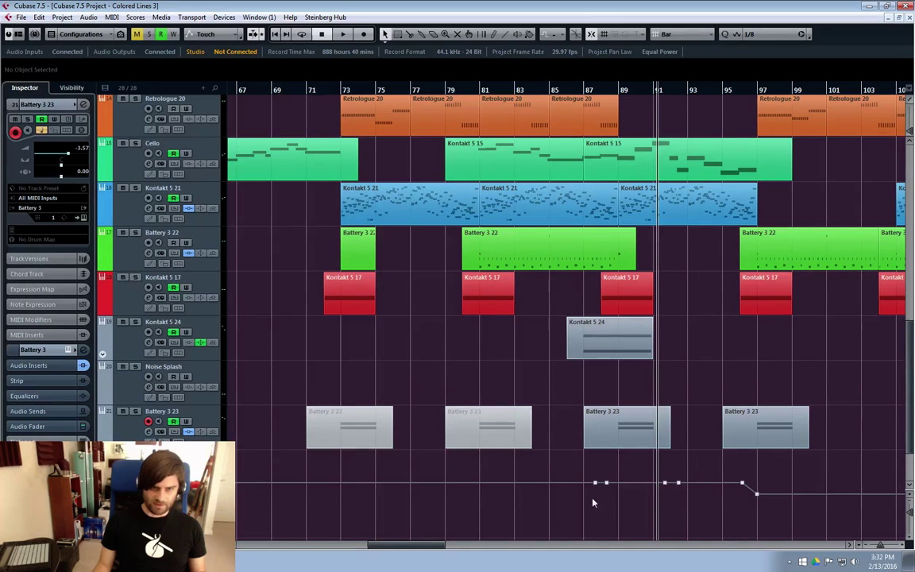
pyautogui.moveTo(597, 469); pyautogui.dragTo(666, 507)
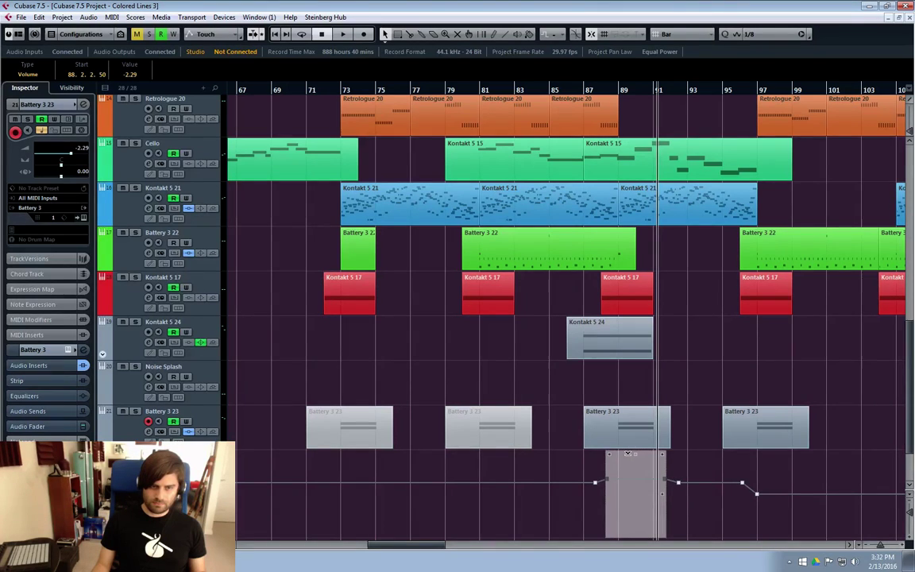
pyautogui.scroll(-2, 647, 403)
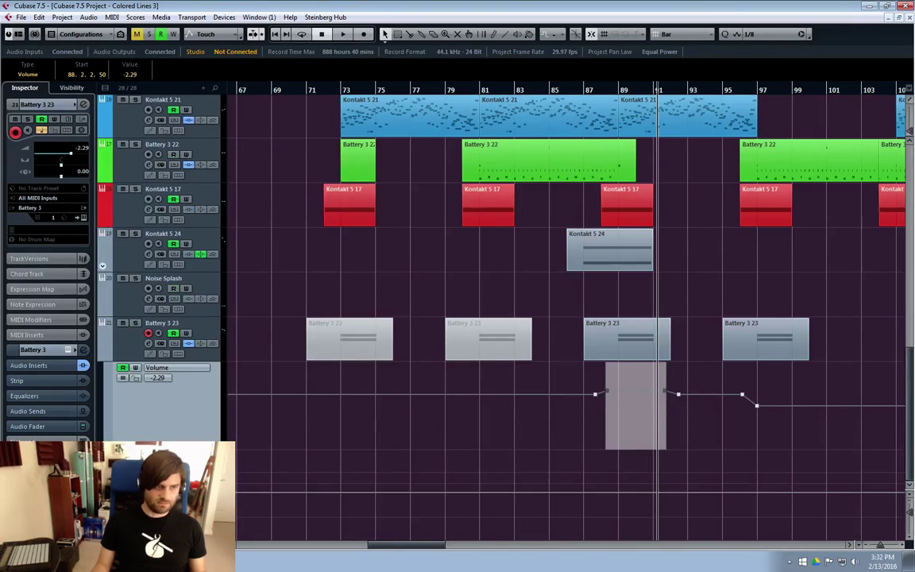
pyautogui.moveTo(159, 493); pyautogui.dragTo(159, 547)
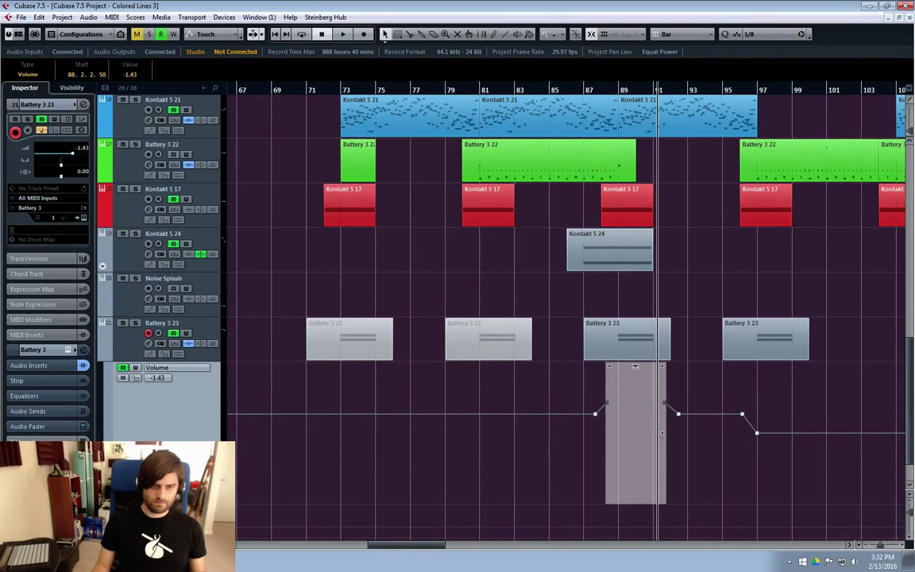
pyautogui.scroll(2, 344, 296)
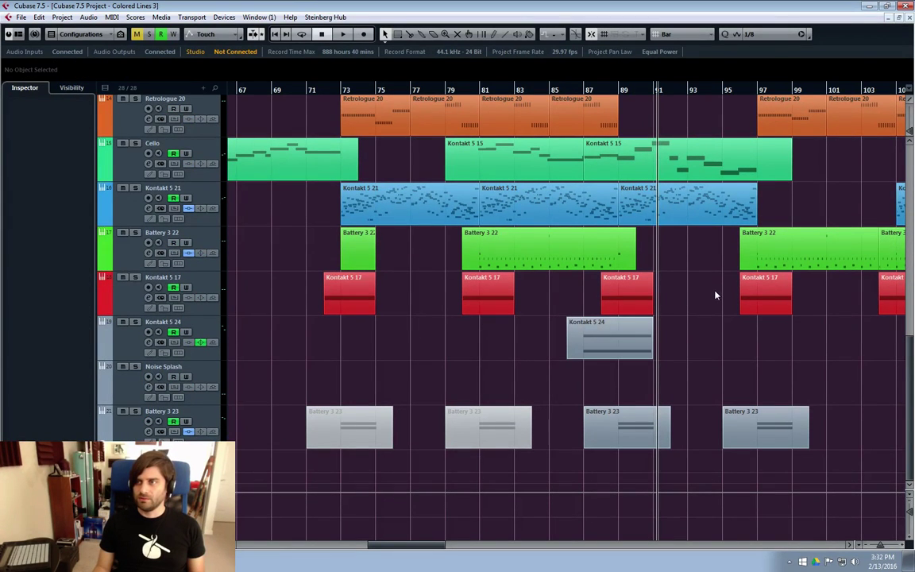
# Play the arrangement from the start of the project to review the mix.
pyautogui.press('Home')
pyautogui.scroll(12, 392, 335)
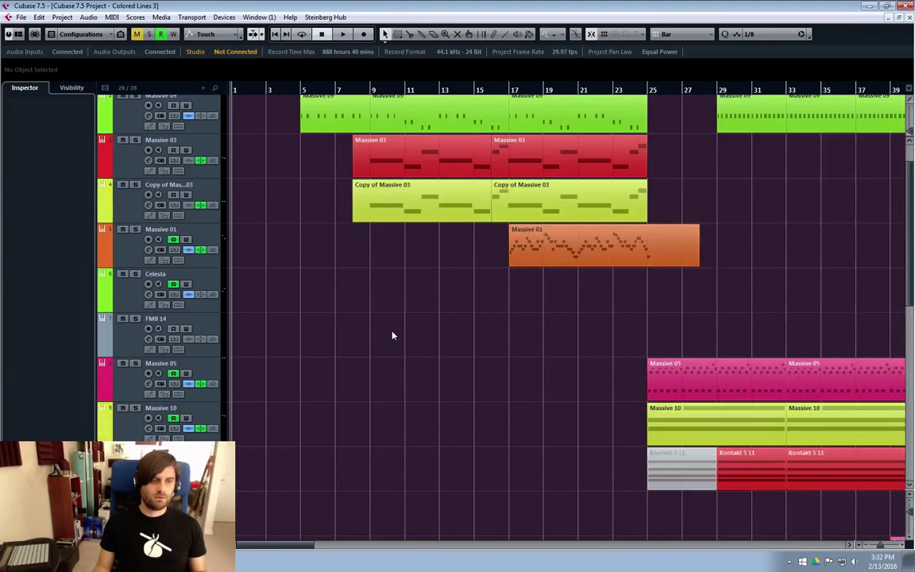
pyautogui.scroll(1, 391, 336)
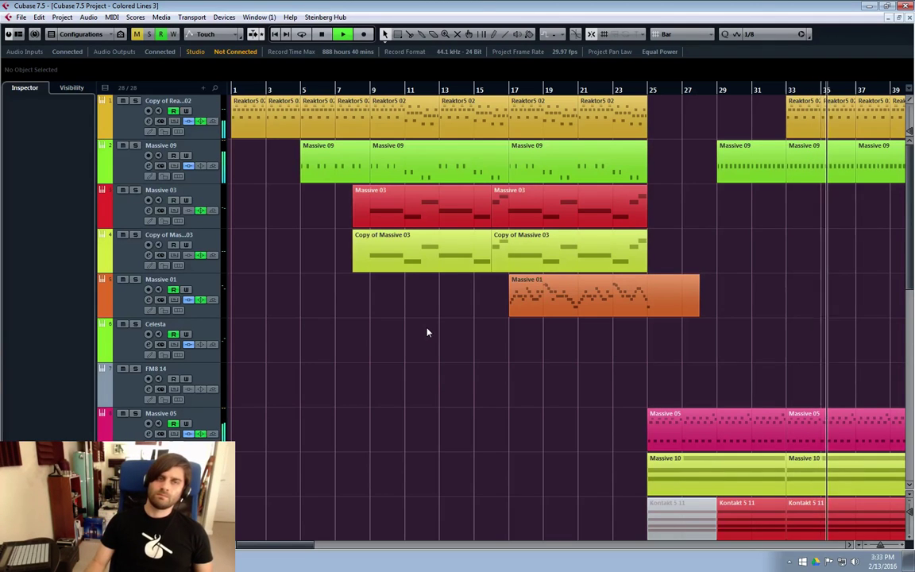
# Set the HMF equalizer band of the Copy of Reaktor5 02 channel to a 7.6 dB boost at 10.15 kHz.
pyautogui.click(116, 119)
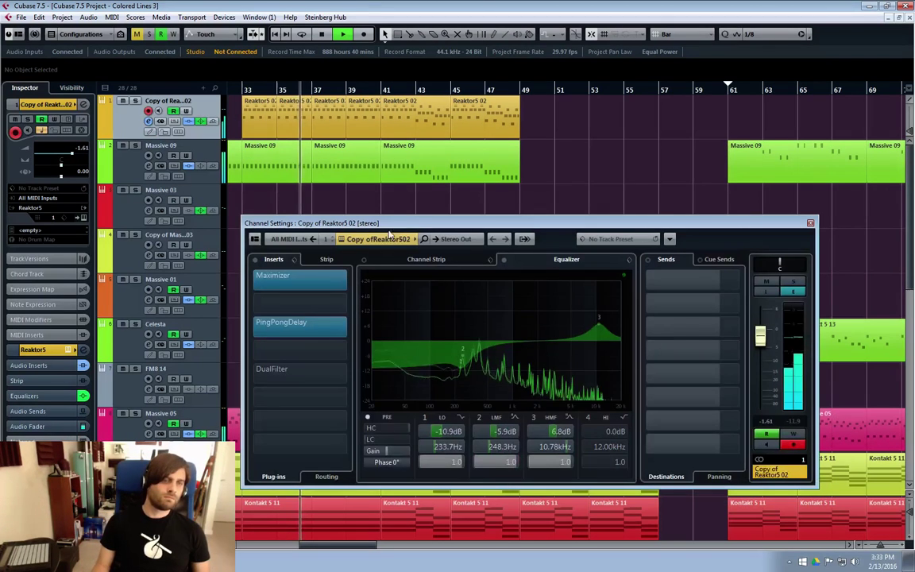
pyautogui.moveTo(573, 342)
pyautogui.mouseDown()
pyautogui.moveTo(567, 289)
pyautogui.moveTo(573, 333)
pyautogui.mouseUp()
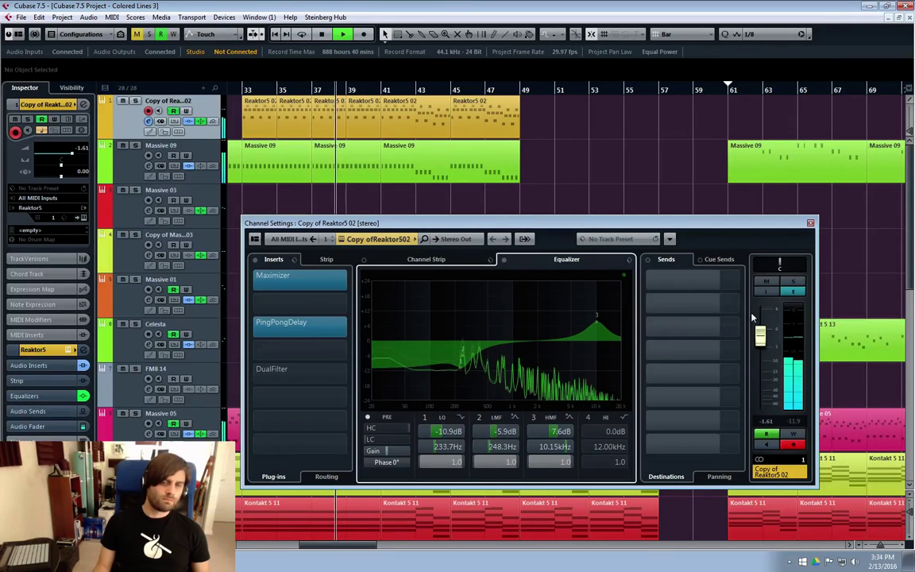
pyautogui.click(810, 223)
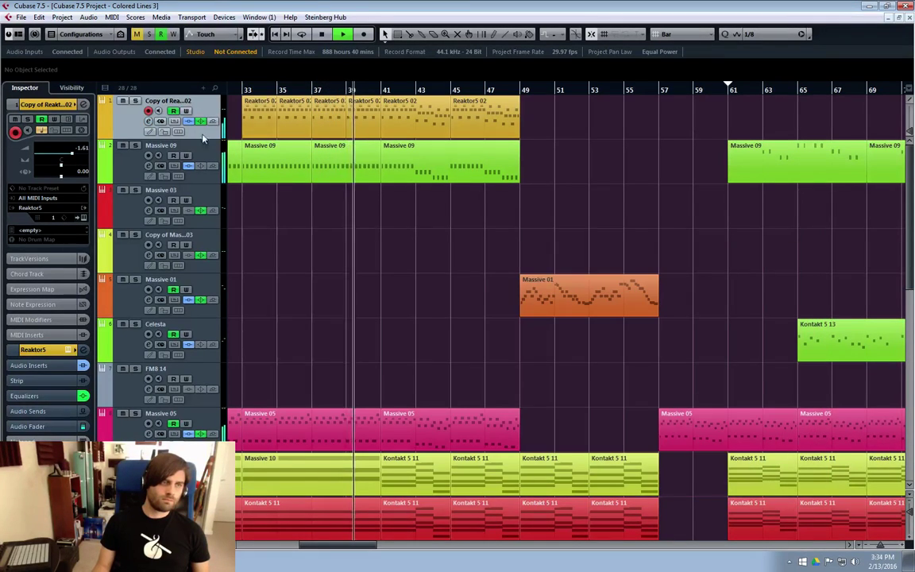
# Raise the Copy of Reaktor5 02 volume automation from bar 33 onward to -1.18 dB and fold away its lane.
pyautogui.click(101, 131)
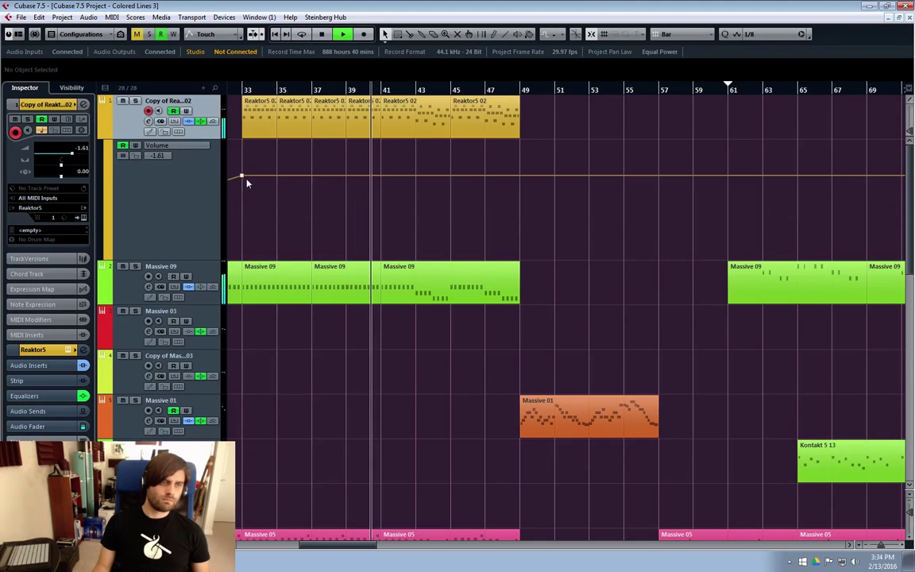
pyautogui.moveTo(329, 543)
pyautogui.mouseDown()
pyautogui.moveTo(317, 547)
pyautogui.moveTo(360, 546)
pyautogui.moveTo(286, 546)
pyautogui.moveTo(316, 547)
pyautogui.mouseUp()
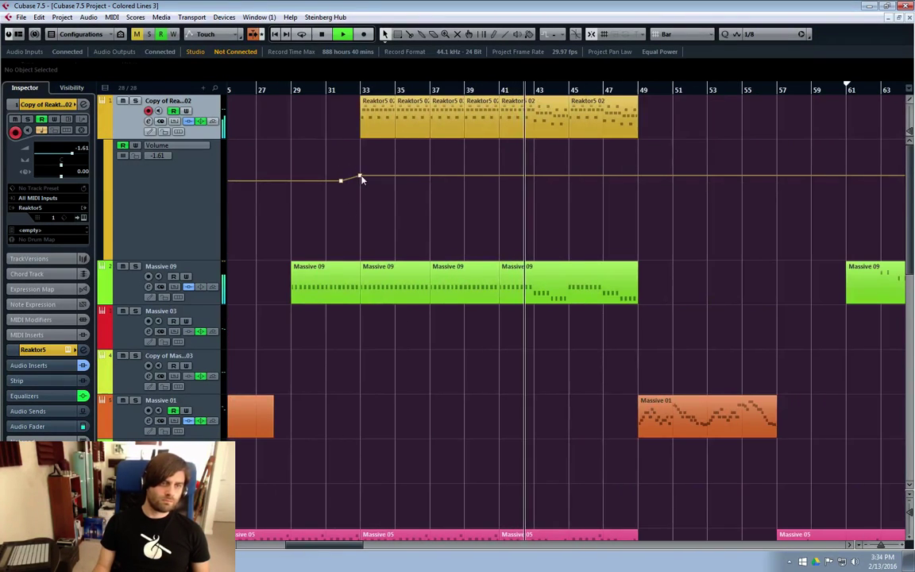
pyautogui.moveTo(362, 179); pyautogui.dragTo(361, 178)
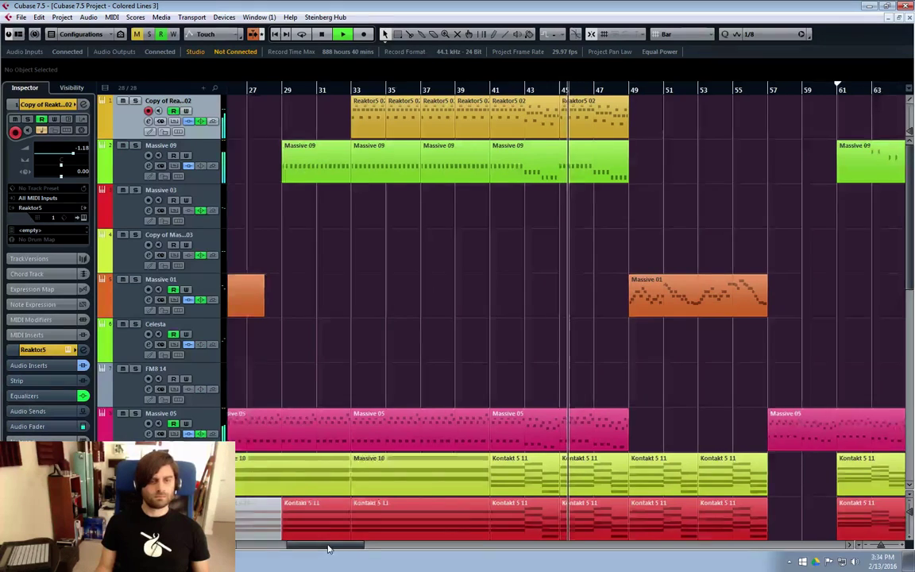
# Adjust the Cello volume automation between about bars 61 and 78 during playback and fold away its lane.
pyautogui.moveTo(327, 546); pyautogui.dragTo(350, 553)
pyautogui.scroll(-4, 635, 374)
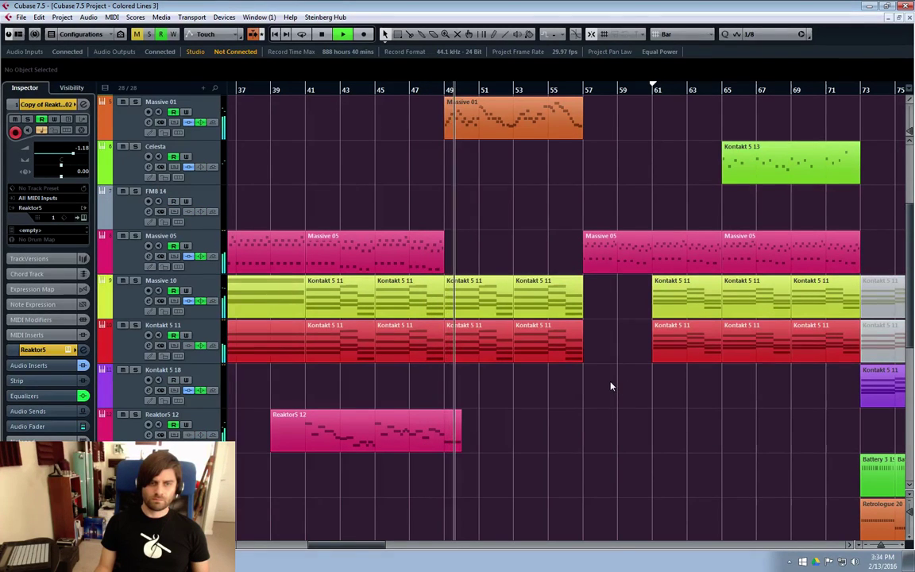
pyautogui.moveTo(337, 545); pyautogui.dragTo(348, 545)
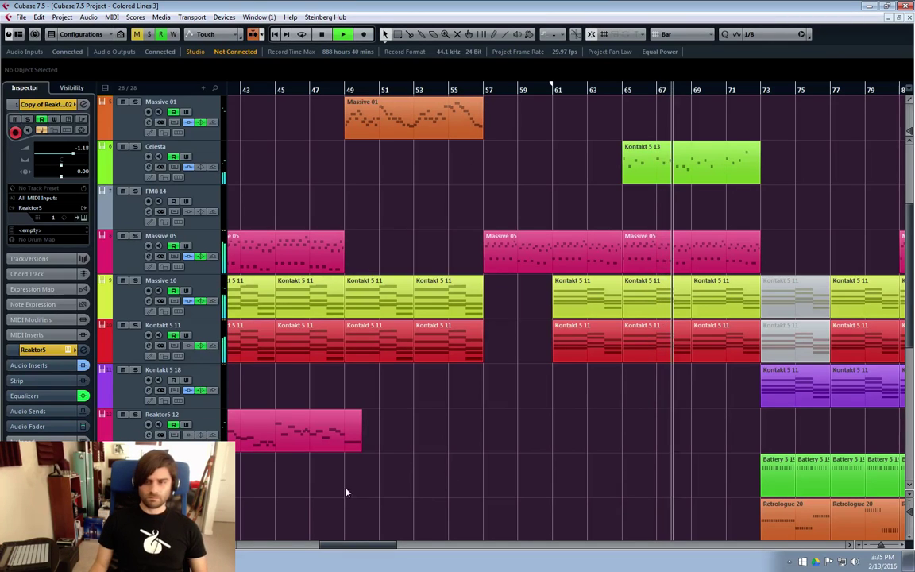
pyautogui.moveTo(333, 548); pyautogui.dragTo(347, 548)
pyautogui.scroll(-4, 390, 439)
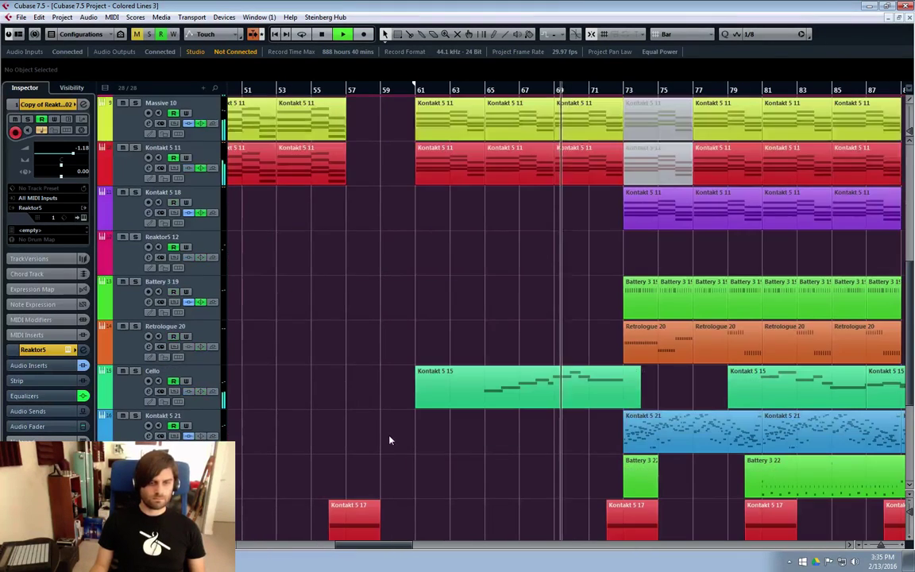
pyautogui.click(105, 406)
pyautogui.moveTo(719, 484); pyautogui.dragTo(466, 500)
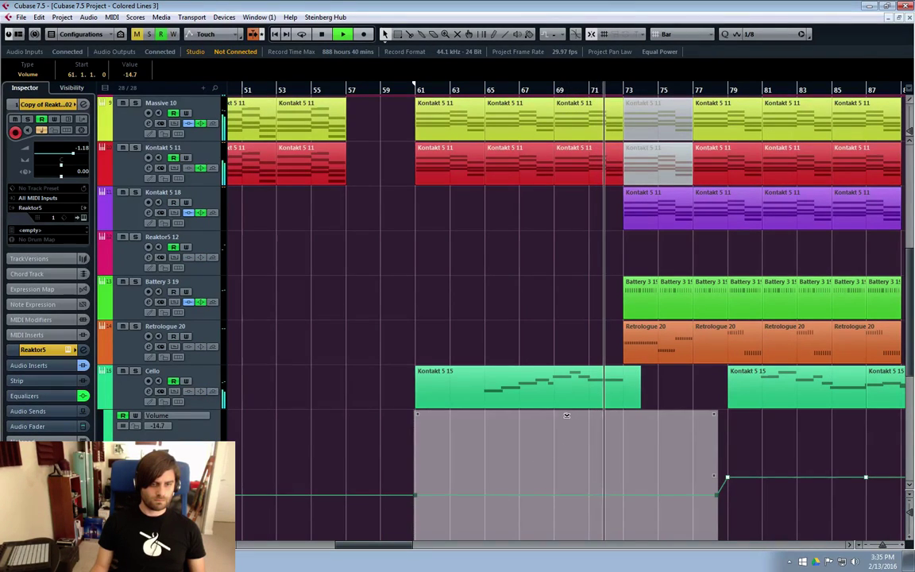
pyautogui.moveTo(566, 409); pyautogui.dragTo(554, 411)
pyautogui.click(102, 405)
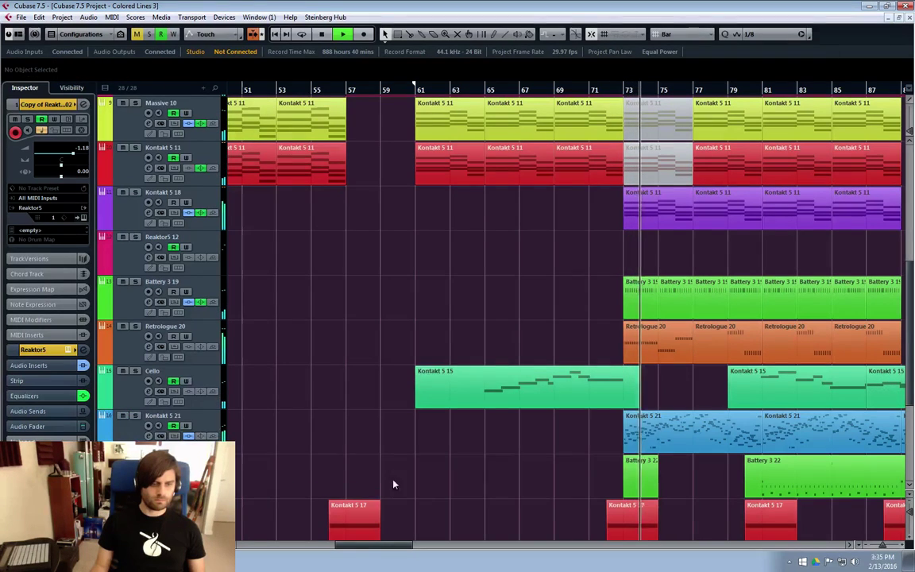
# Check the Kontakt 5 21 volume automation from bar 73 to 97 during playback and fold away its lane.
pyautogui.moveTo(368, 546); pyautogui.dragTo(381, 547)
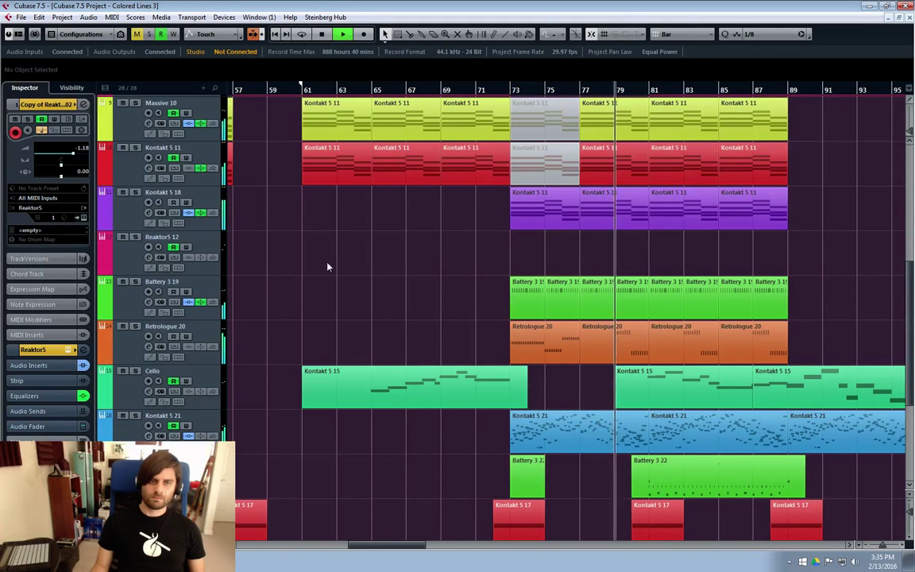
pyautogui.scroll(2, 842, 328)
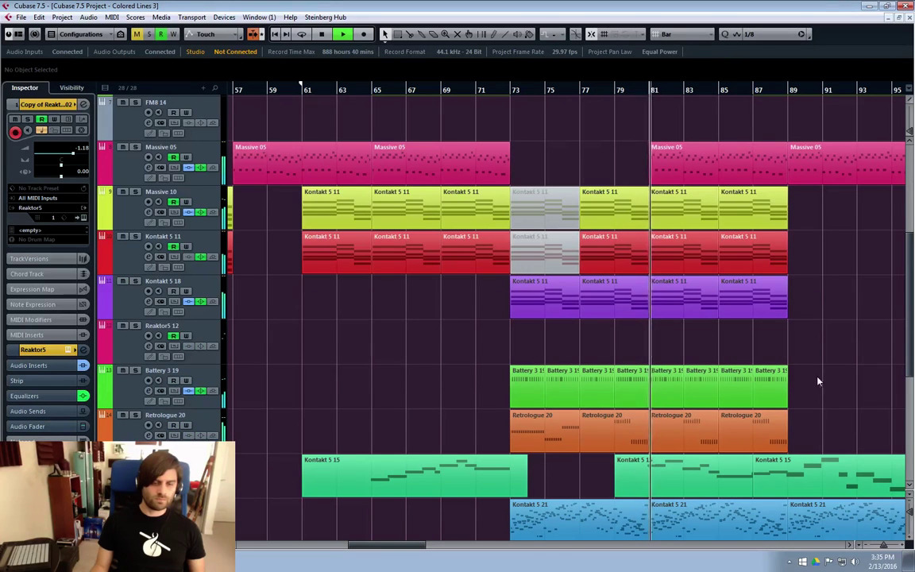
pyautogui.scroll(-4, 840, 381)
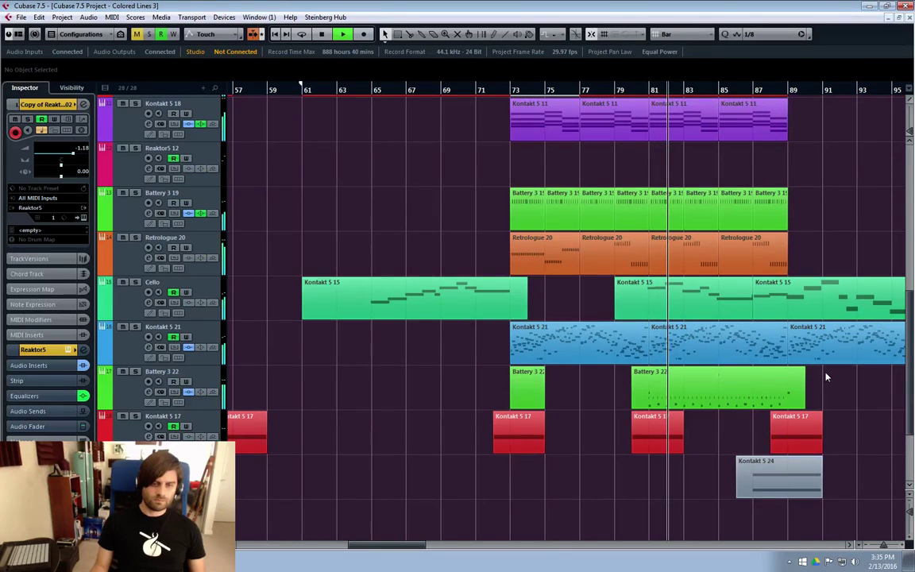
pyautogui.moveTo(387, 550); pyautogui.dragTo(402, 550)
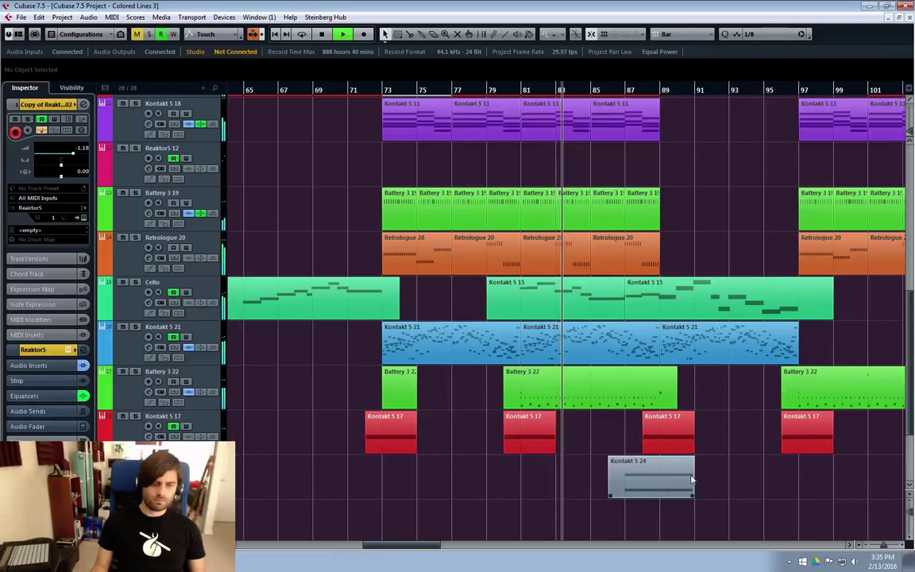
pyautogui.click(102, 359)
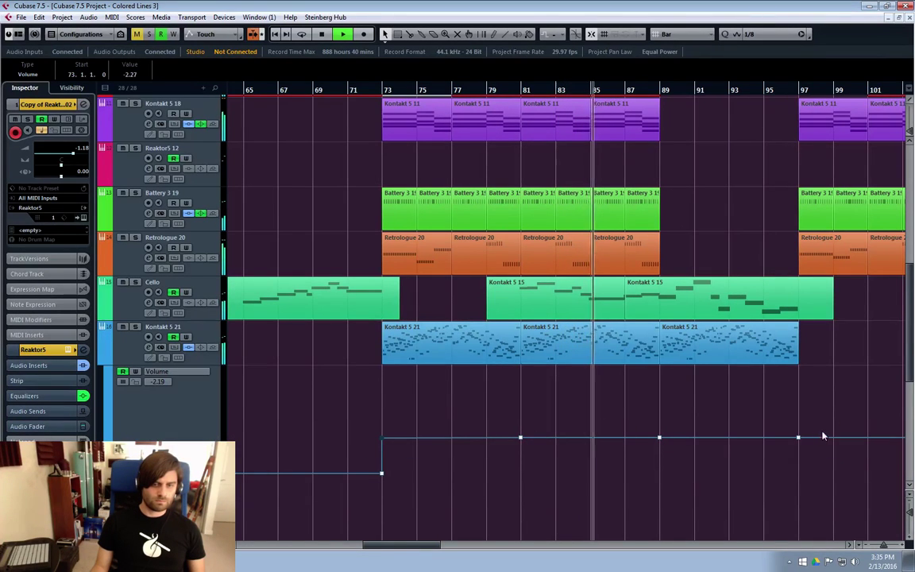
pyautogui.click(723, 419)
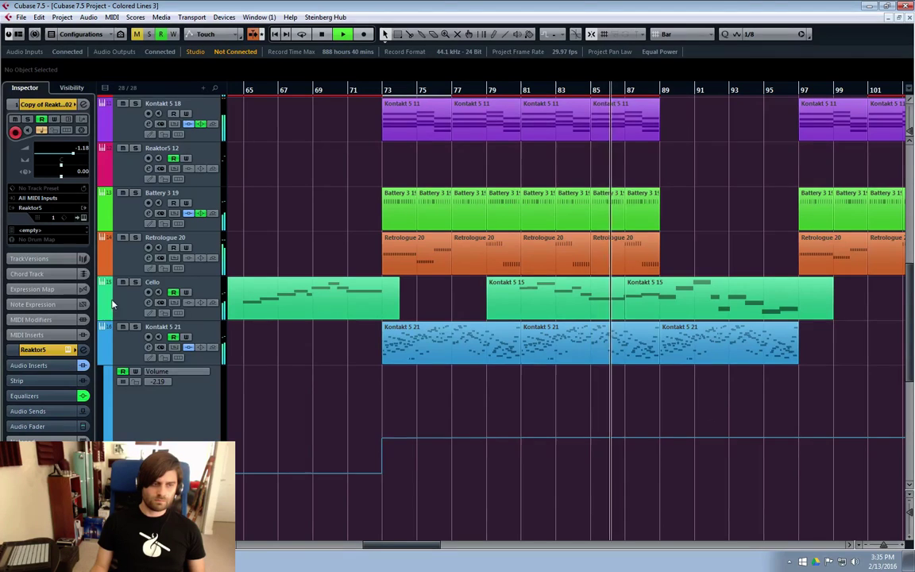
pyautogui.click(102, 360)
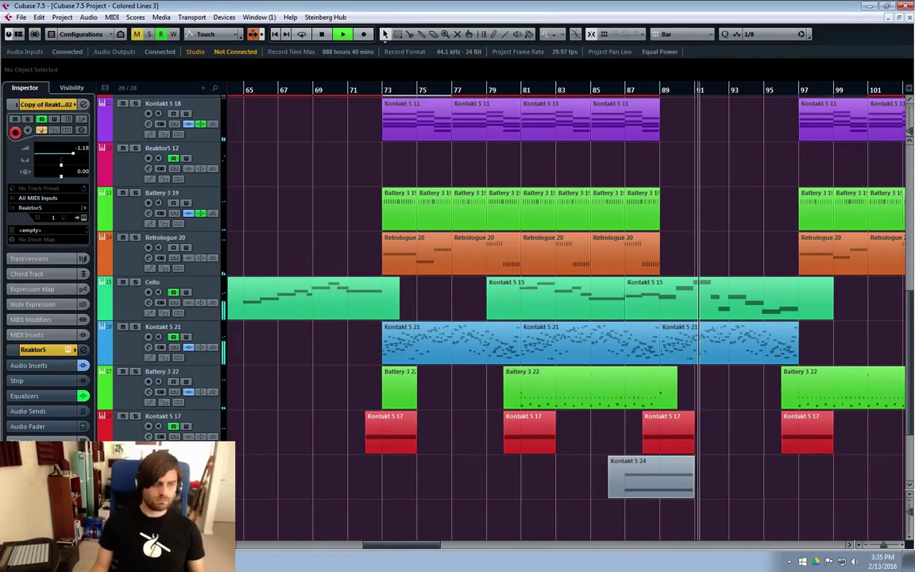
# Inspect the Kontakt 5 24 part at bar 86 in the Key Editor and return to the arrangement.
pyautogui.scroll(-2, 507, 477)
pyautogui.click(622, 398)
pyautogui.doubleClick(623, 398)
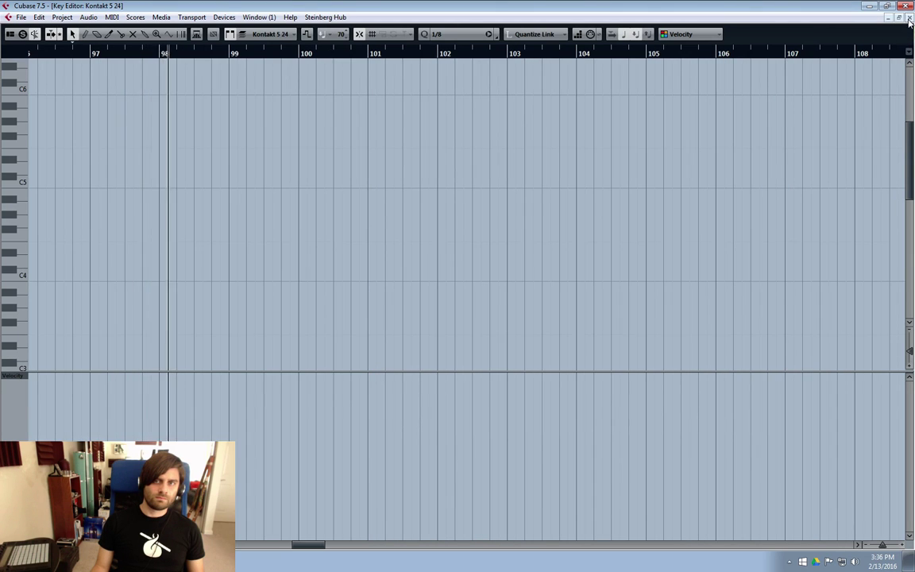
pyautogui.click(910, 17)
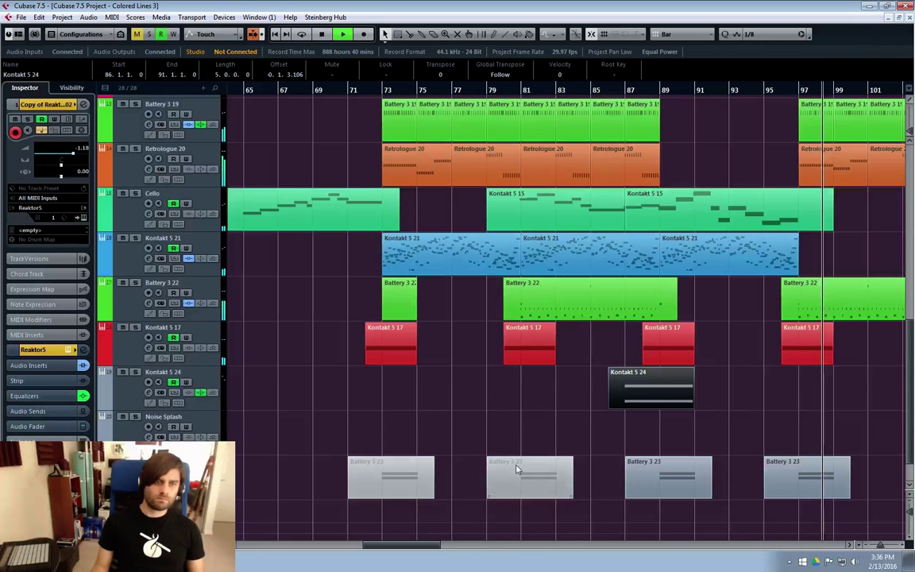
# Raise the Celesta volume automation between bars 113 and 121 to 2.48 dB during playback.
pyautogui.moveTo(418, 546)
pyautogui.mouseDown()
pyautogui.moveTo(444, 553)
pyautogui.moveTo(410, 547)
pyautogui.mouseUp()
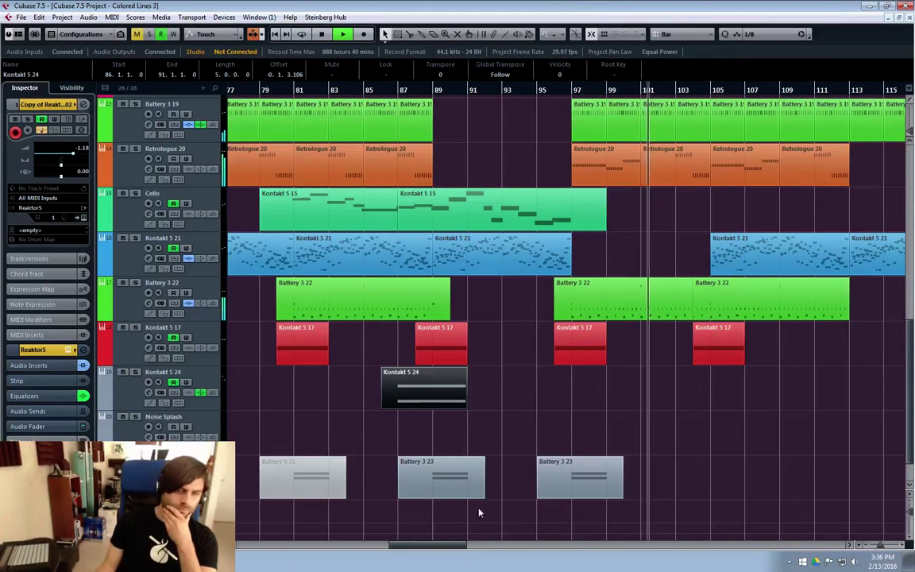
pyautogui.moveTo(439, 547); pyautogui.dragTo(456, 546)
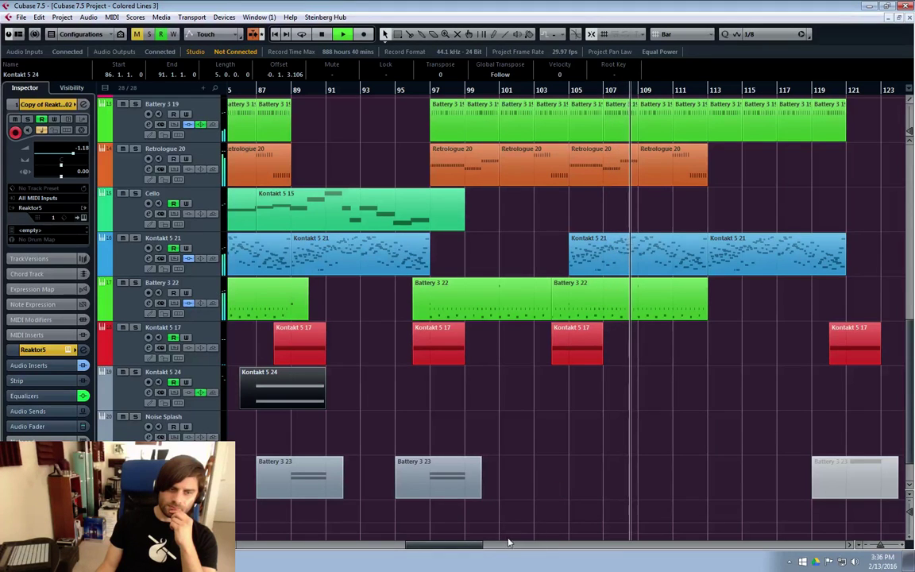
pyautogui.scroll(4, 573, 496)
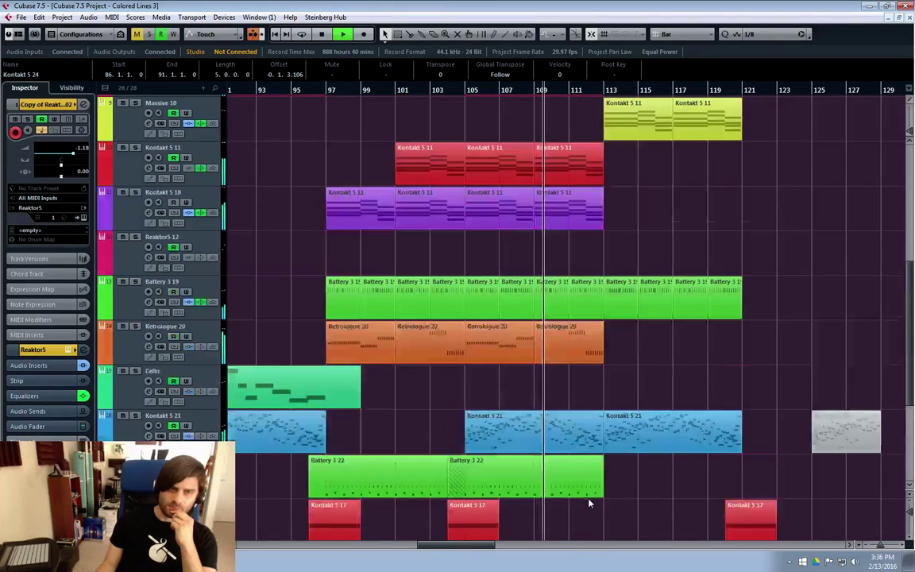
pyautogui.scroll(6, 593, 499)
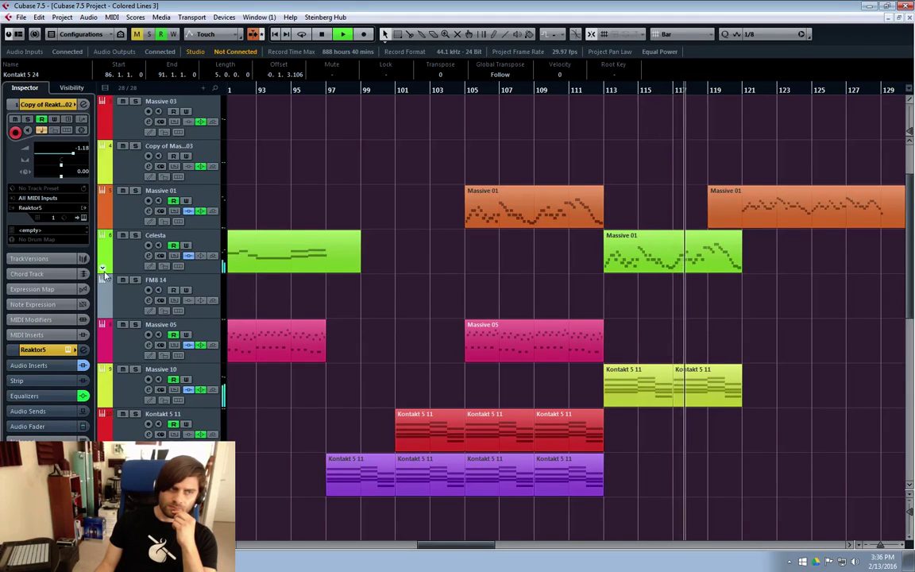
pyautogui.click(103, 267)
pyautogui.click(779, 327)
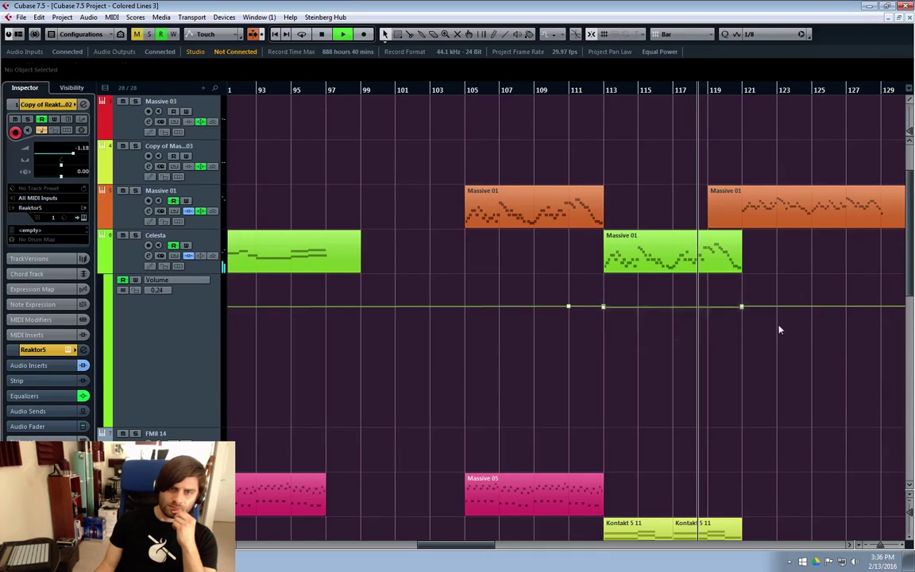
pyautogui.click(675, 281)
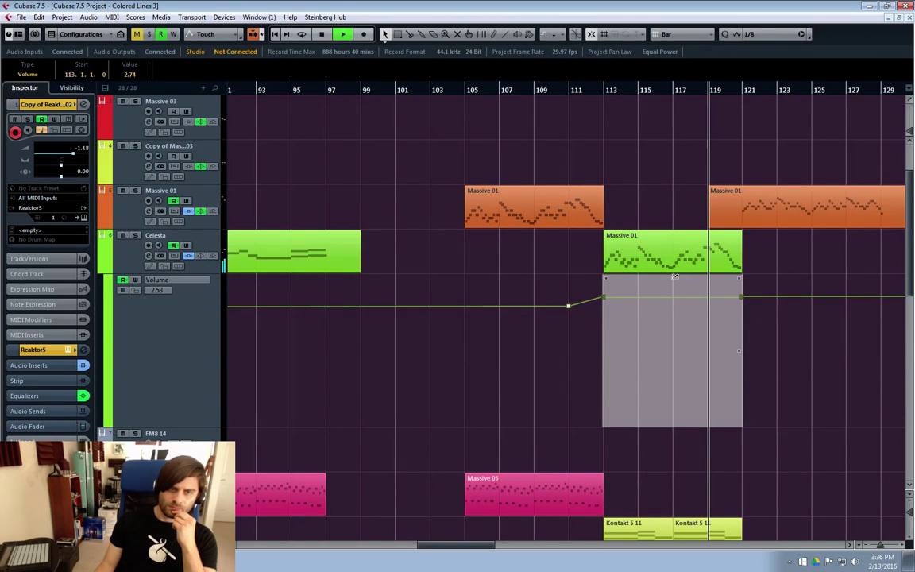
pyautogui.moveTo(675, 277); pyautogui.dragTo(674, 280)
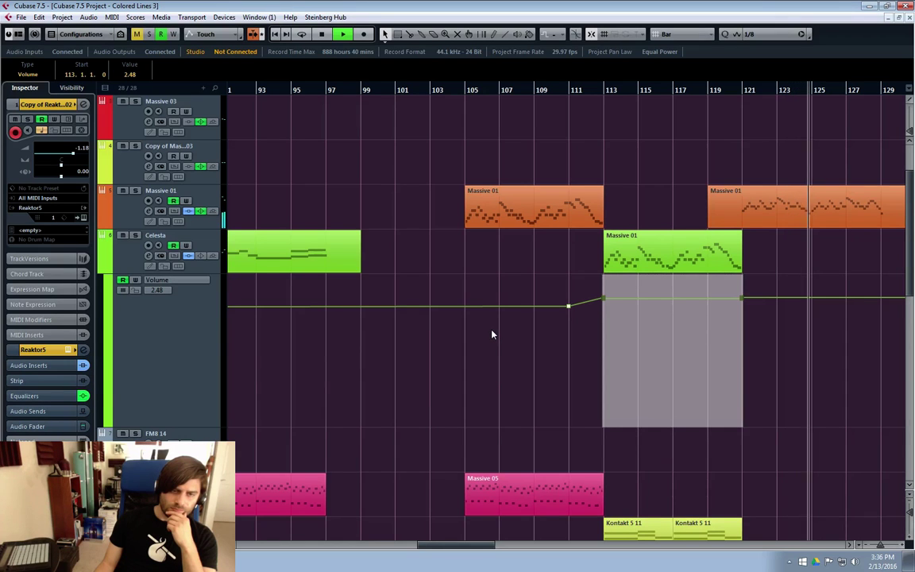
# Play the arrangement from bar 85 and show the Kontakt 5 24 volume automation lane.
pyautogui.moveTo(449, 548); pyautogui.dragTo(416, 548)
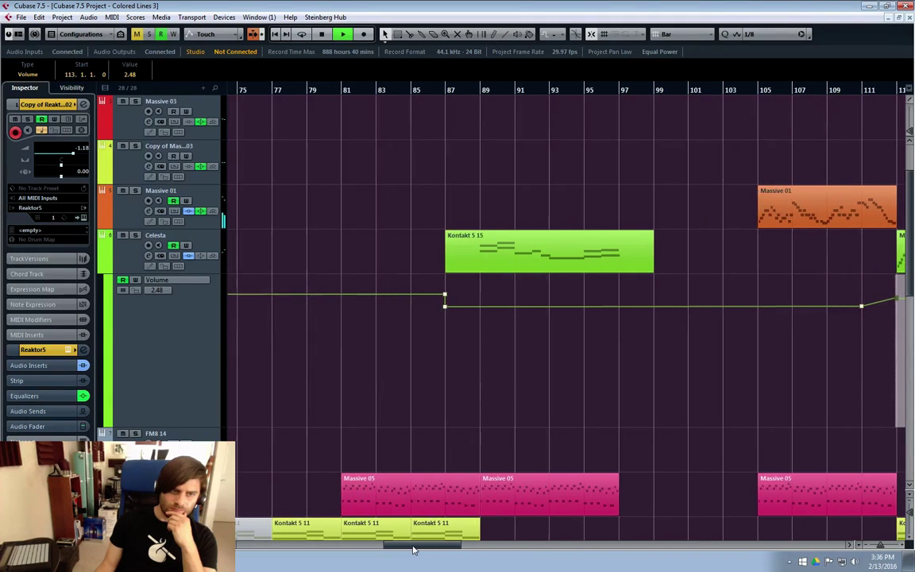
pyautogui.scroll(-4, 449, 278)
pyautogui.scroll(-4, 451, 282)
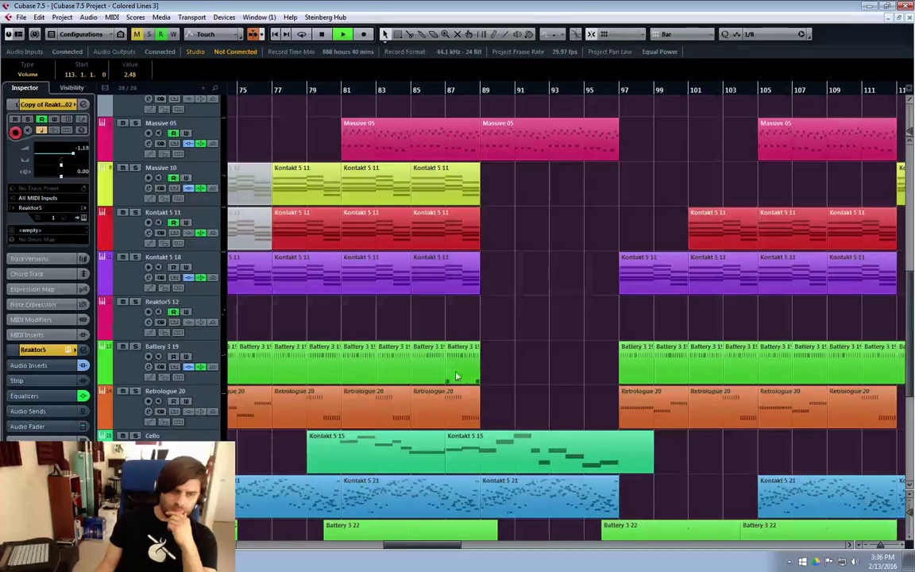
pyautogui.scroll(4, 460, 445)
pyautogui.moveTo(418, 547); pyautogui.dragTo(387, 548)
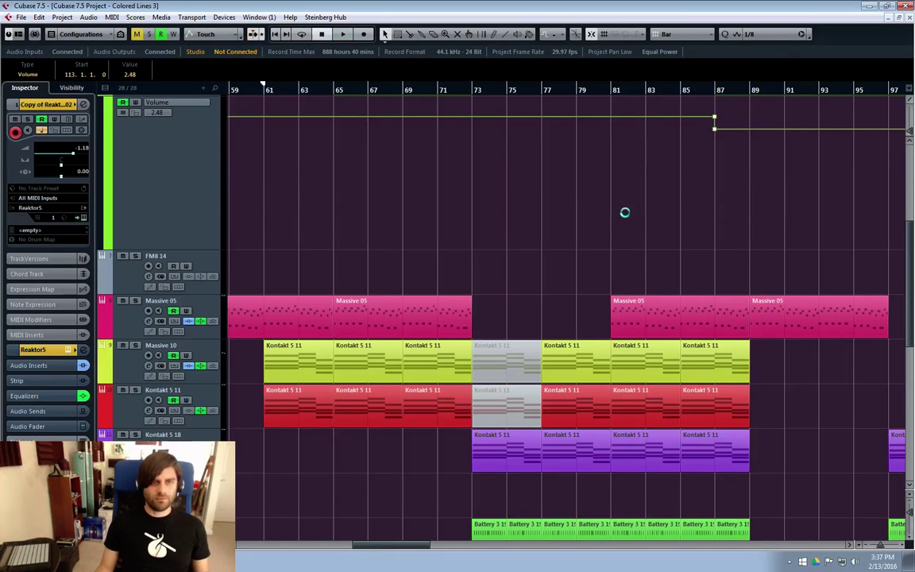
pyautogui.scroll(-5, 597, 322)
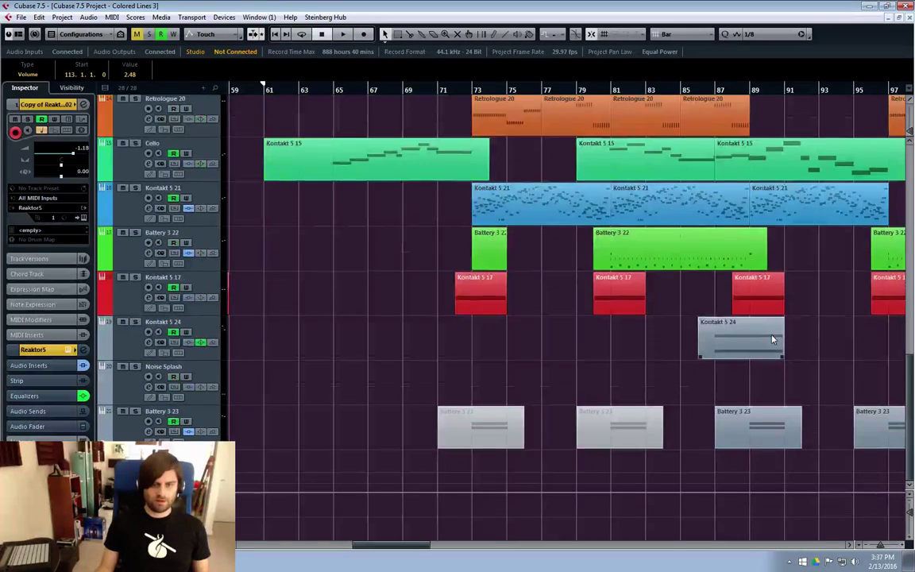
pyautogui.scroll(1, 372, 307)
pyautogui.scroll(-1, 680, 143)
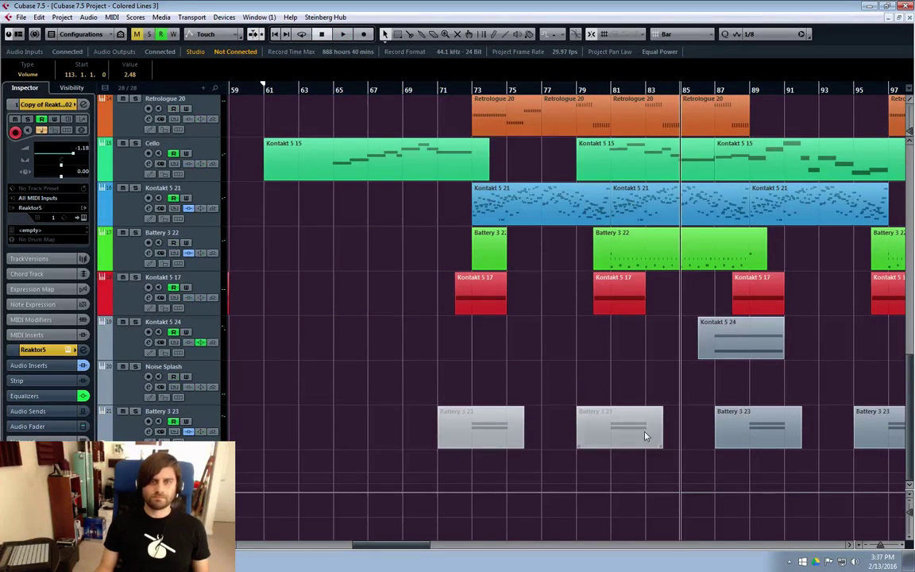
pyautogui.moveTo(407, 545); pyautogui.dragTo(429, 545)
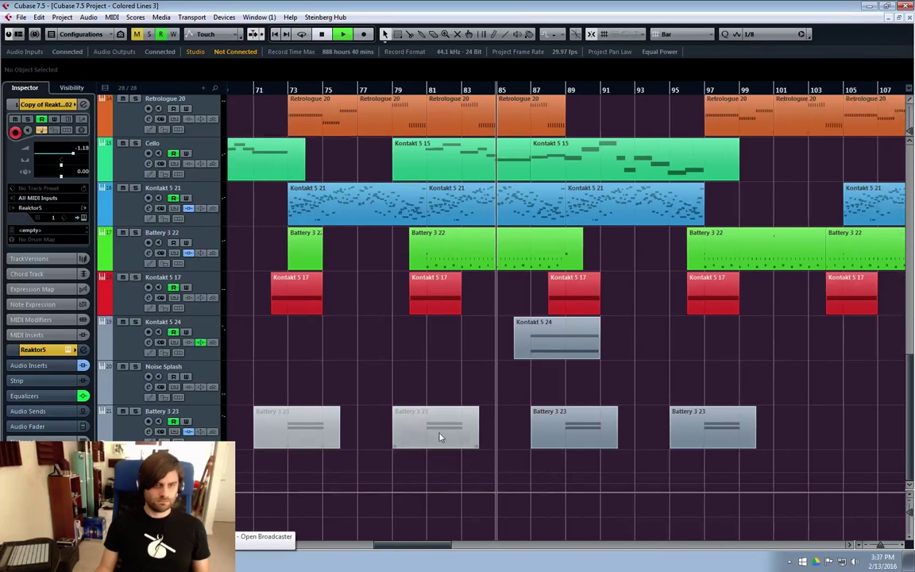
pyautogui.press('space')
pyautogui.click(150, 342)
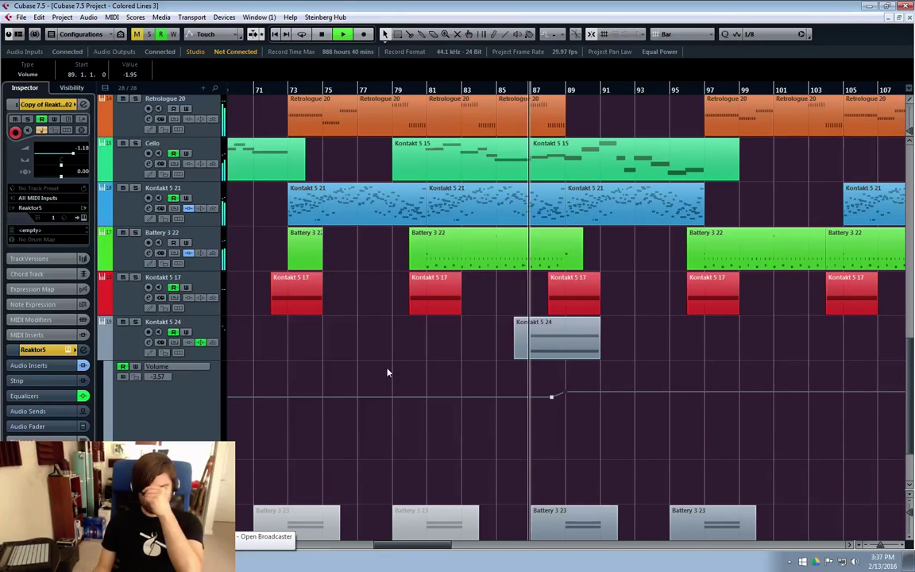
# Open the Kontakt 5 24 part in the Key Editor and copy its C#5 note at bar 87 up to G5.
pyautogui.doubleClick(530, 340)
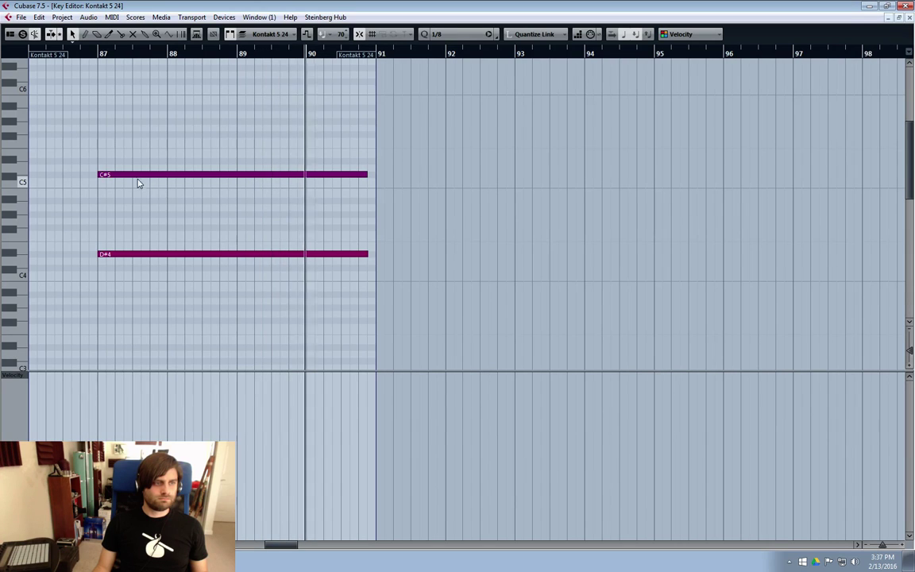
pyautogui.click(135, 176)
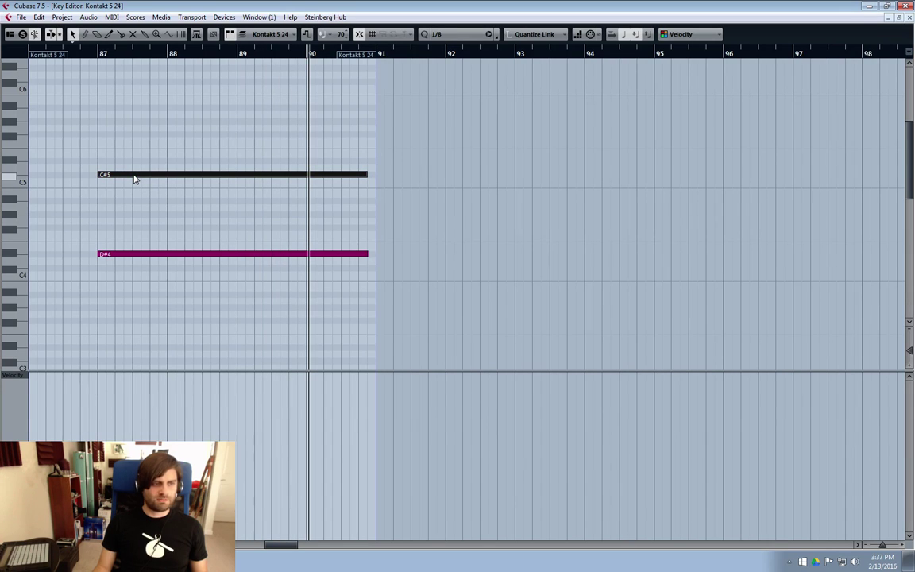
pyautogui.click(126, 255)
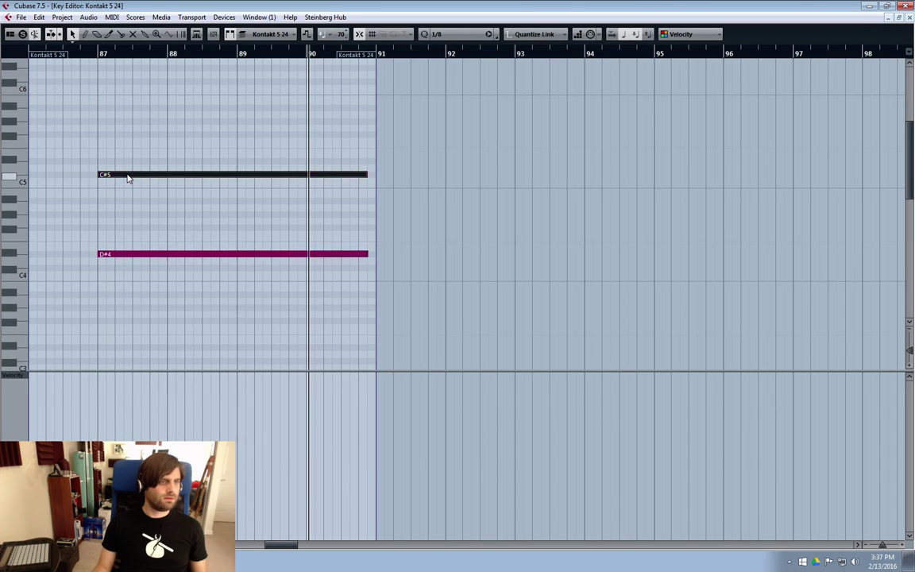
pyautogui.moveTo(128, 178); pyautogui.dragTo(130, 133)
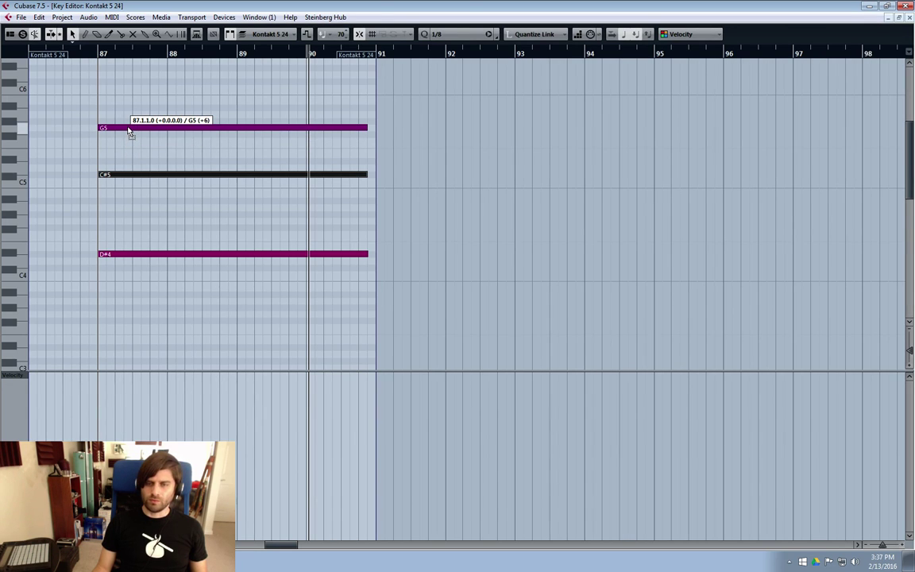
# Move the C#5 note at bar 87 up to G5 and return to the arrangement.
pyautogui.moveTo(130, 133); pyautogui.dragTo(130, 132)
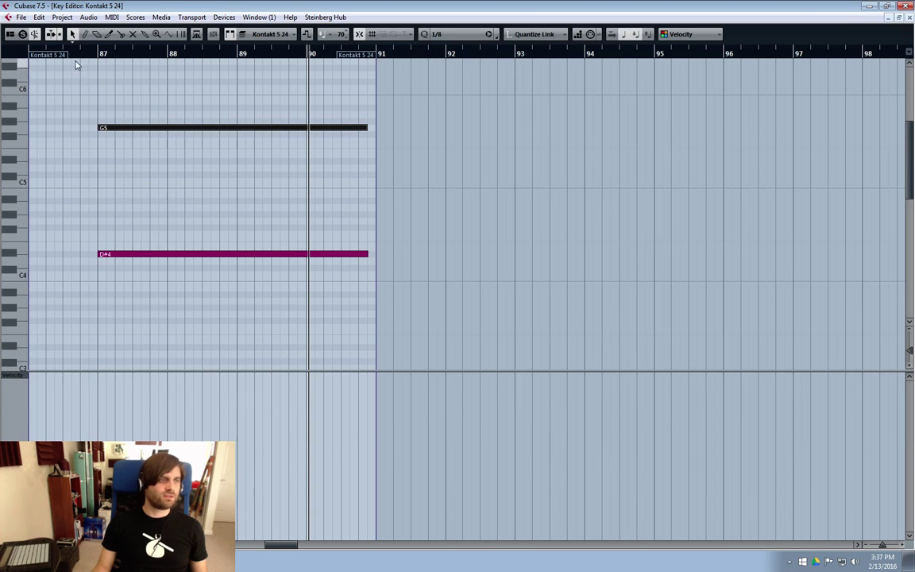
pyautogui.click(71, 54)
pyautogui.click(909, 17)
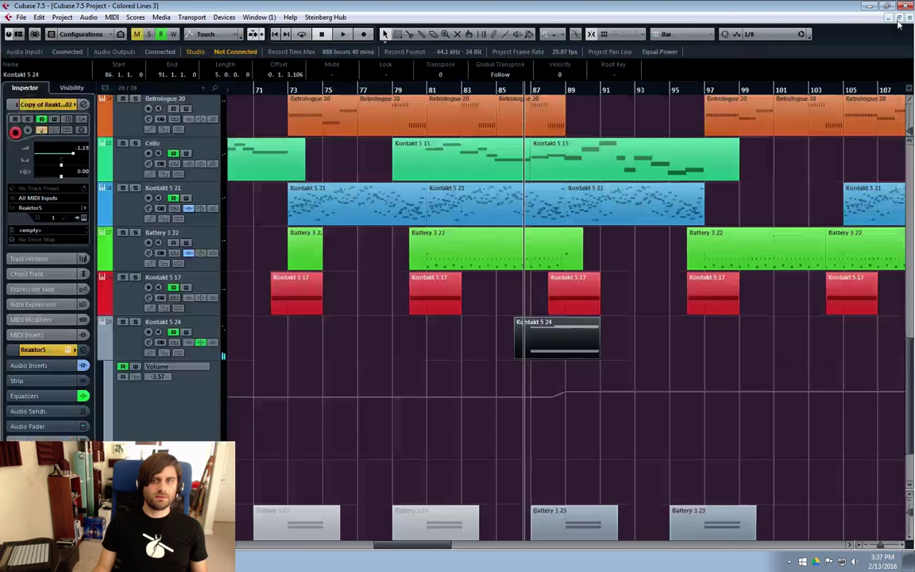
# Play the arrangement from bar 85 to review the edited Kontakt 5 24 part, stop playback and set the playhead to bar 72.
pyautogui.click(484, 91)
pyautogui.press('space')
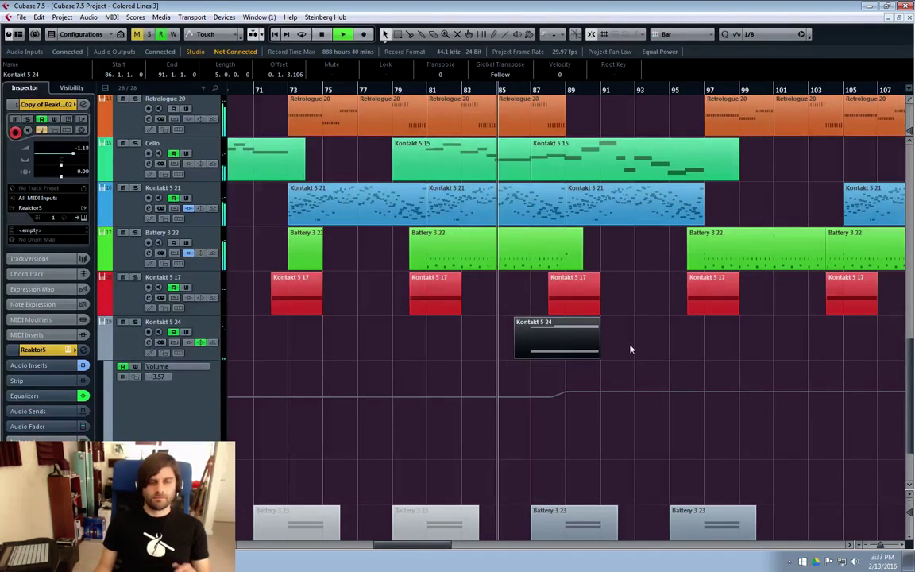
pyautogui.click(637, 316)
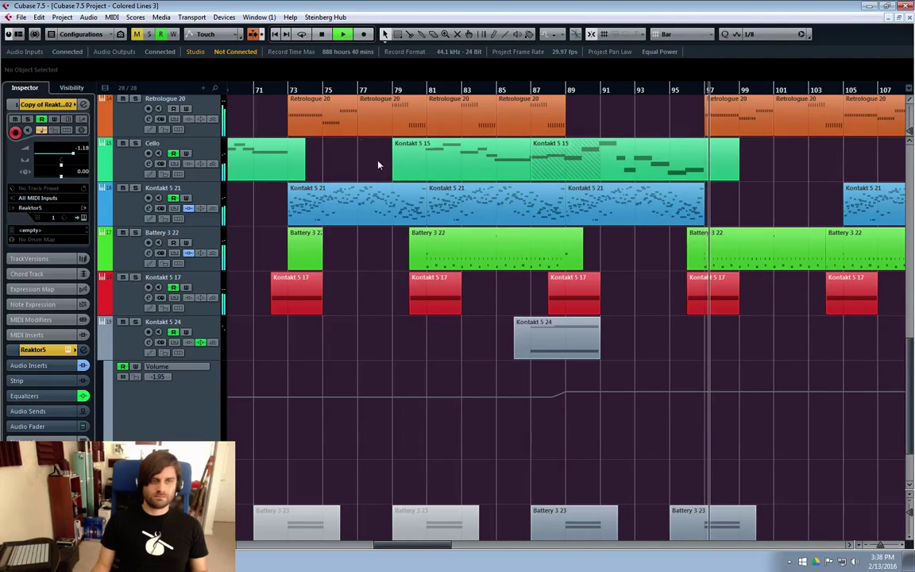
pyautogui.press('space')
pyautogui.click(269, 90)
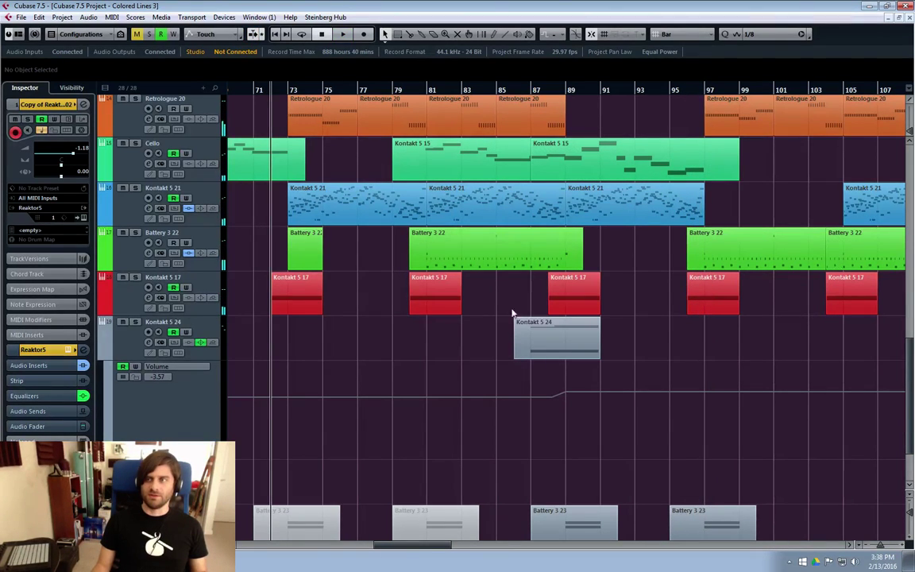
# Move the earlier Kontakt 5 24 volume automation point to bar 87 at -2.09, and hide the automation lane.
pyautogui.click(109, 360)
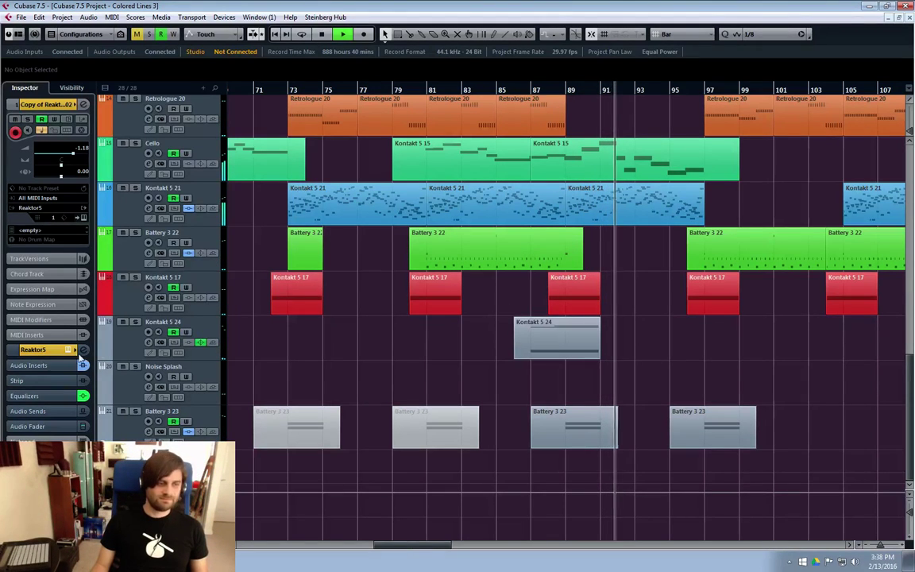
pyautogui.click(171, 354)
pyautogui.click(103, 358)
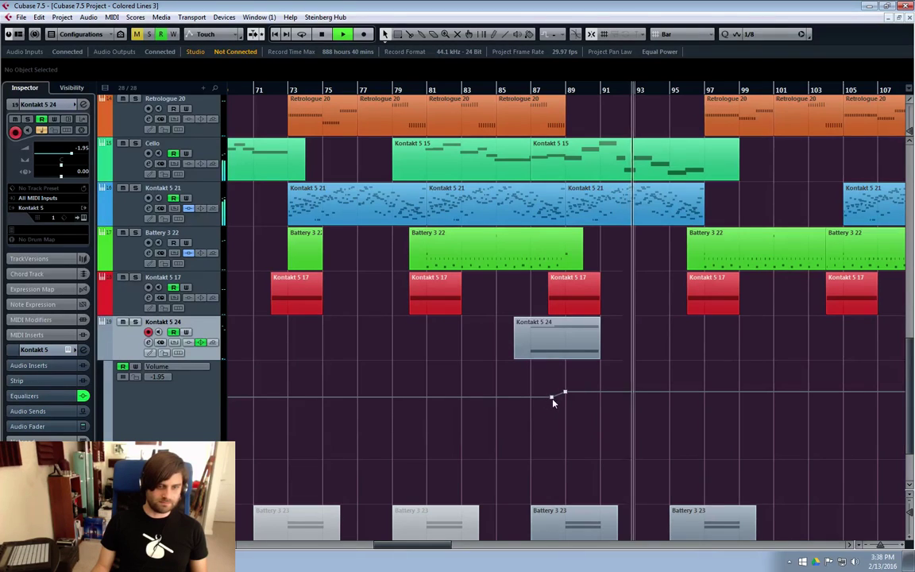
pyautogui.moveTo(552, 395); pyautogui.dragTo(535, 399)
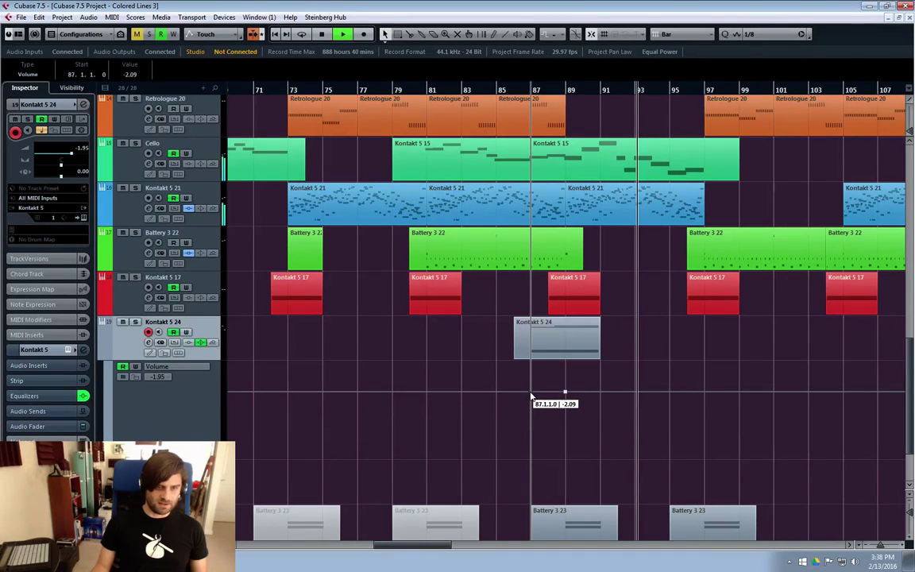
pyautogui.moveTo(533, 397); pyautogui.dragTo(533, 398)
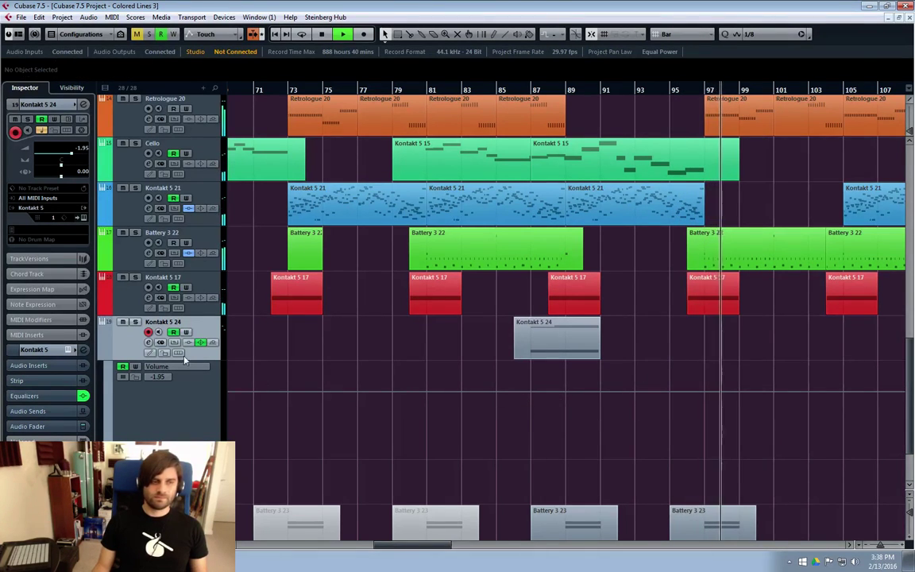
pyautogui.click(103, 354)
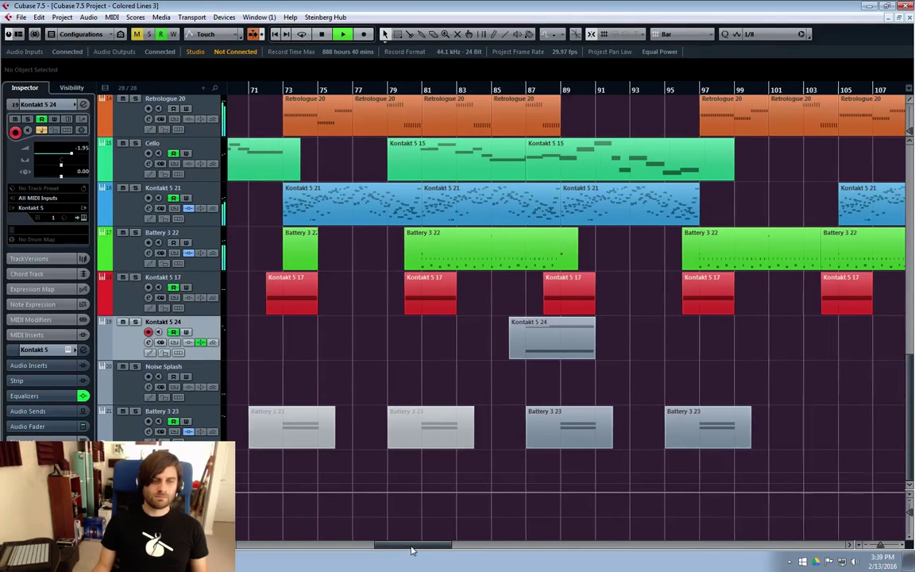
# Copy the Kontakt 5 24 part from bar 86 to bar 110 on the same track and clear the selection.
pyautogui.moveTo(411, 547); pyautogui.dragTo(461, 550)
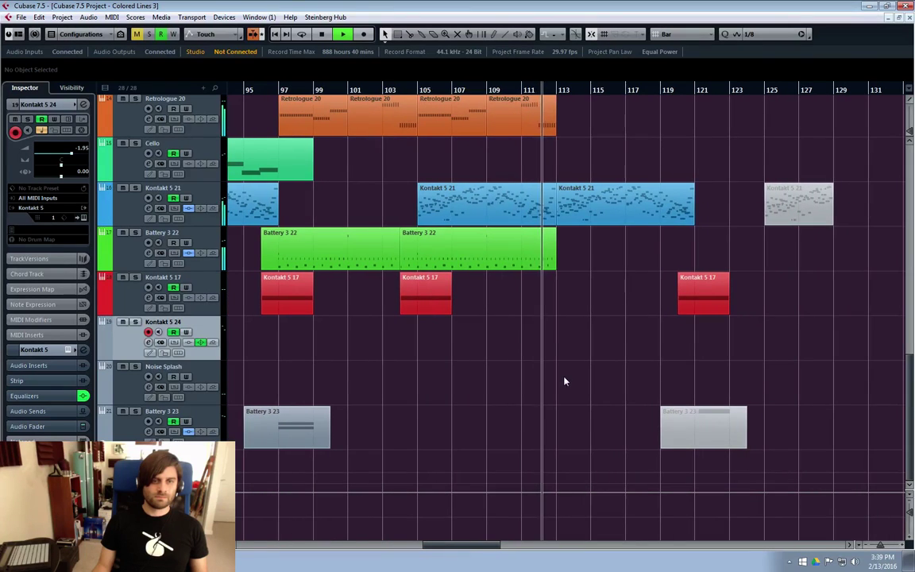
pyautogui.scroll(2, 579, 394)
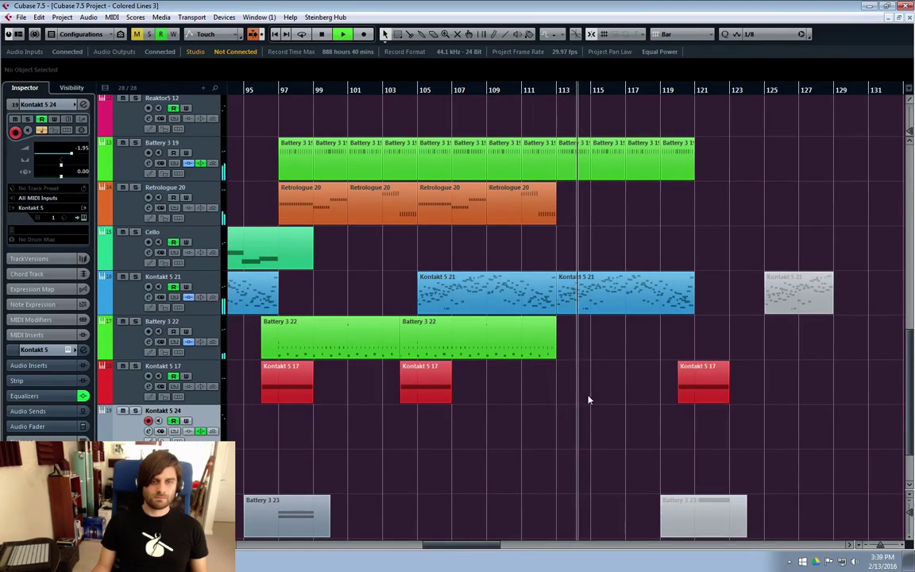
pyautogui.scroll(-2, 589, 399)
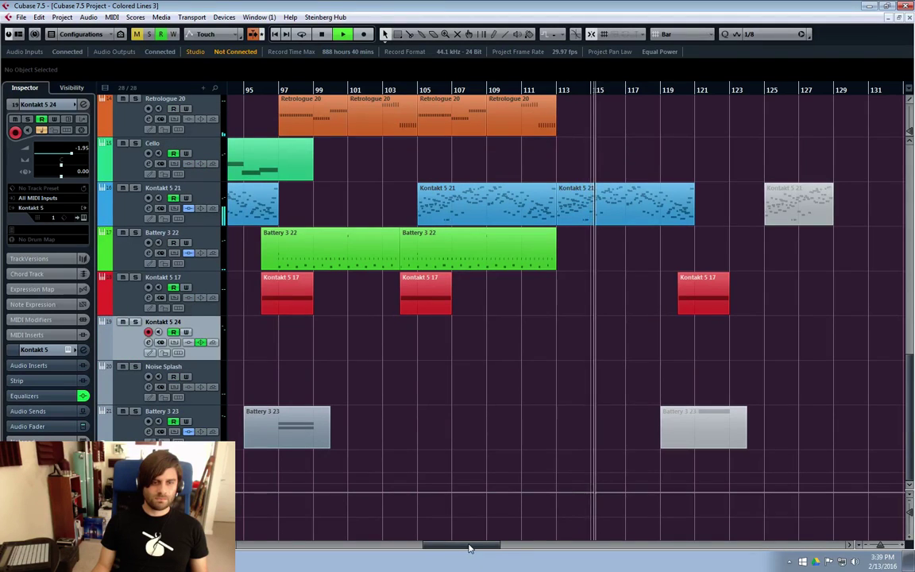
pyautogui.moveTo(468, 548); pyautogui.dragTo(450, 548)
pyautogui.click(270, 347)
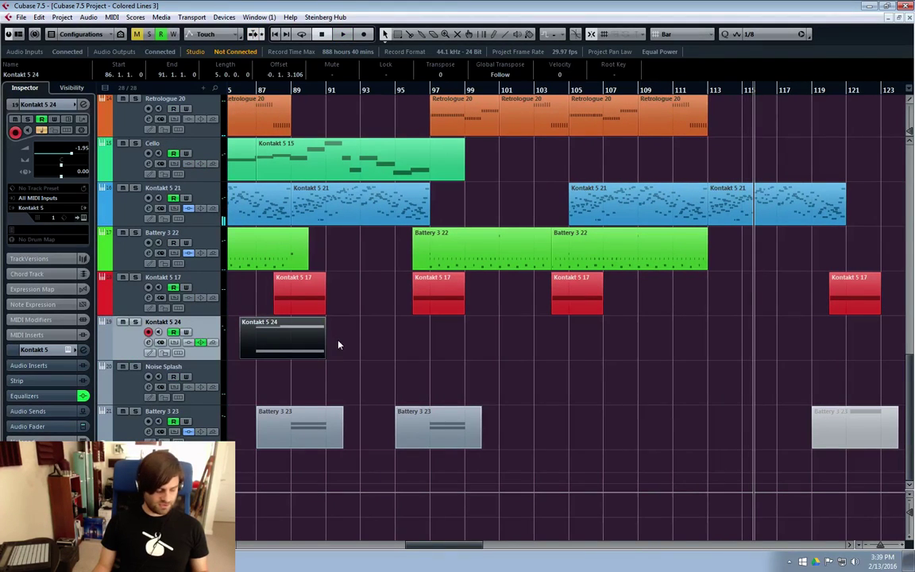
pyautogui.moveTo(269, 340); pyautogui.dragTo(686, 339)
pyautogui.click(635, 396)
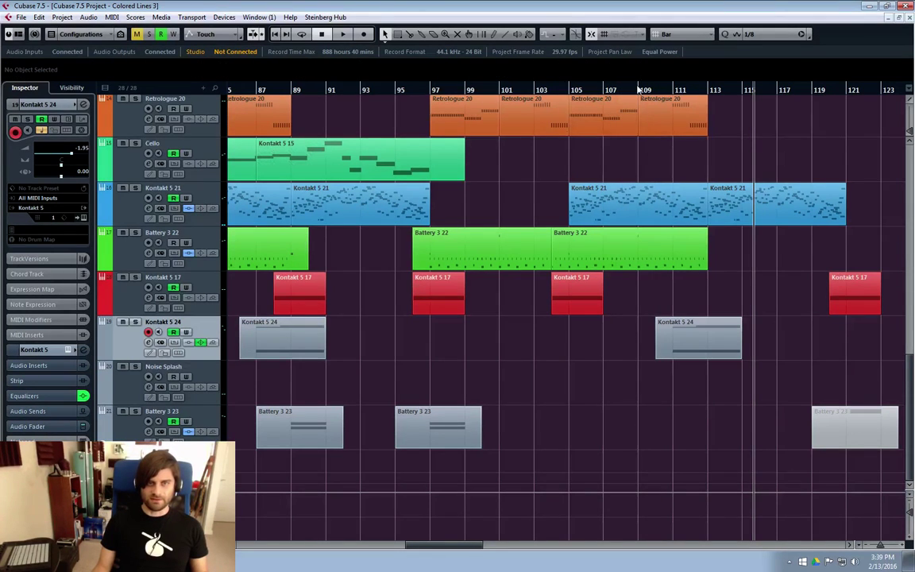
# Set the playhead to bar 105 and inspect the Battery 3 22 volume automation.
pyautogui.click(605, 91)
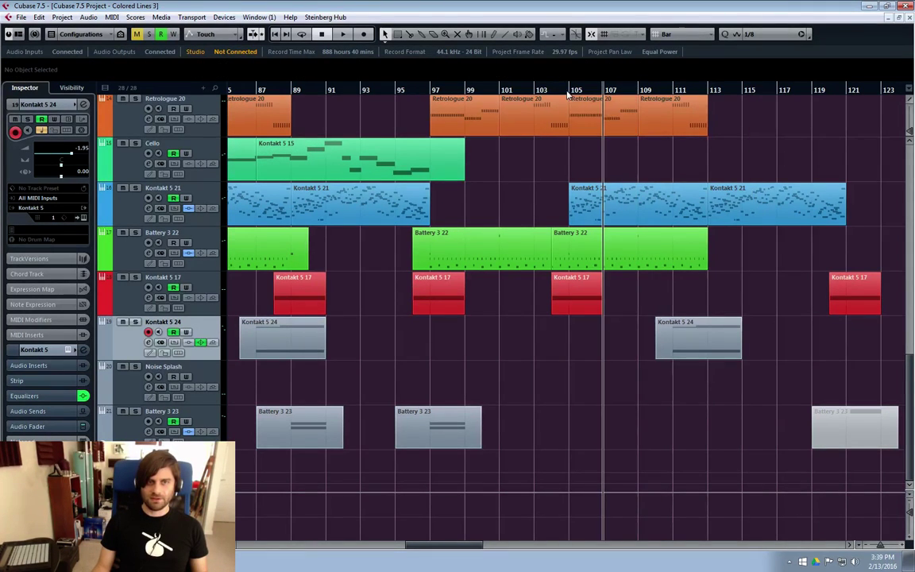
pyautogui.click(568, 91)
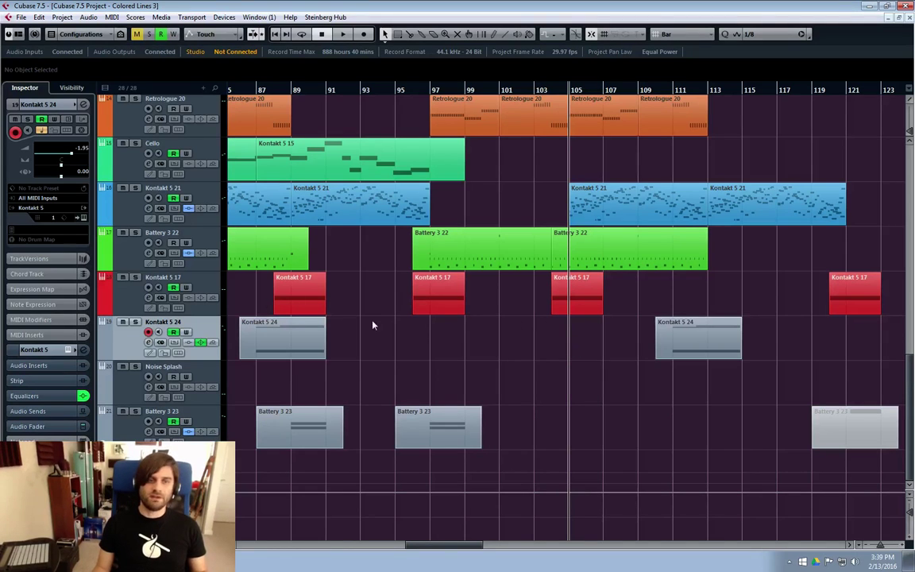
pyautogui.click(127, 267)
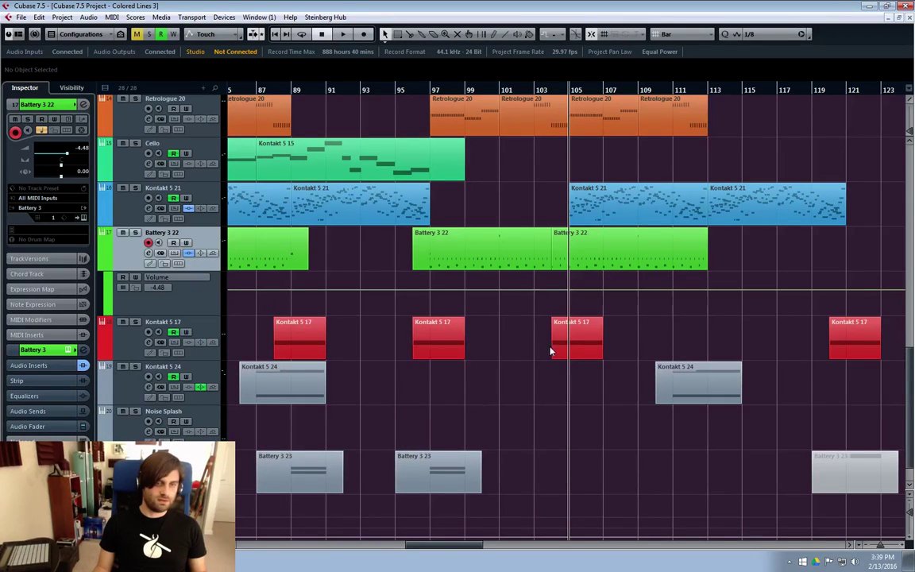
pyautogui.scroll(4, 480, 223)
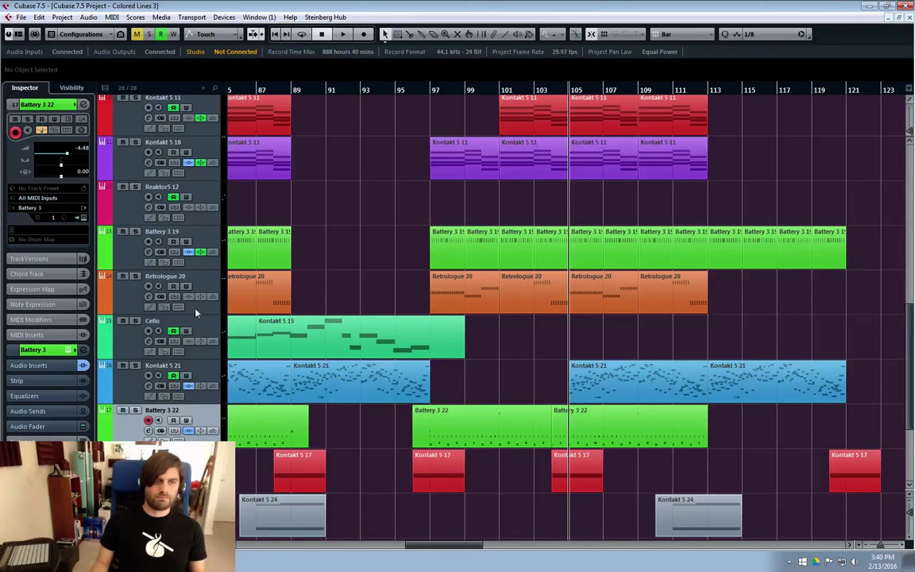
# Show the Battery 3 19 volume automation lane and make it taller.
pyautogui.click(123, 267)
pyautogui.click(102, 265)
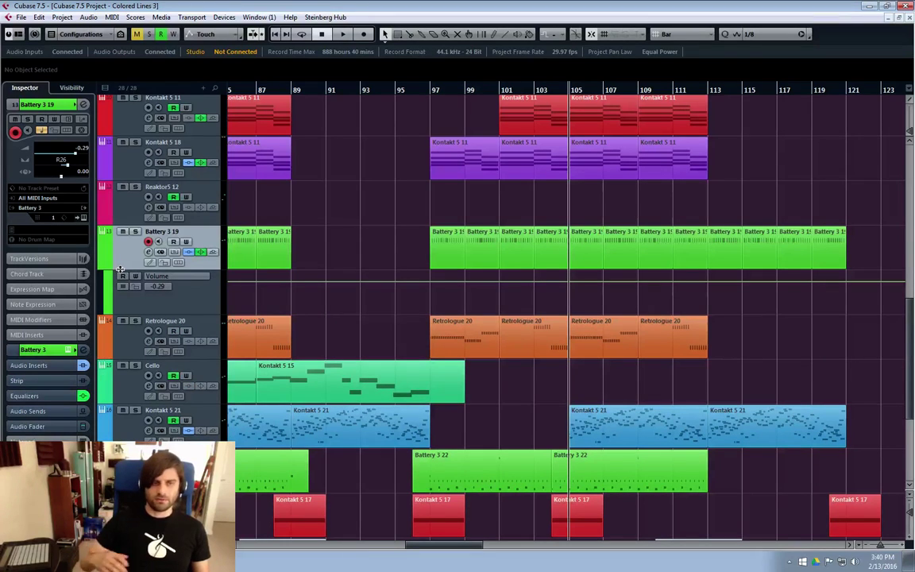
pyautogui.click(193, 312)
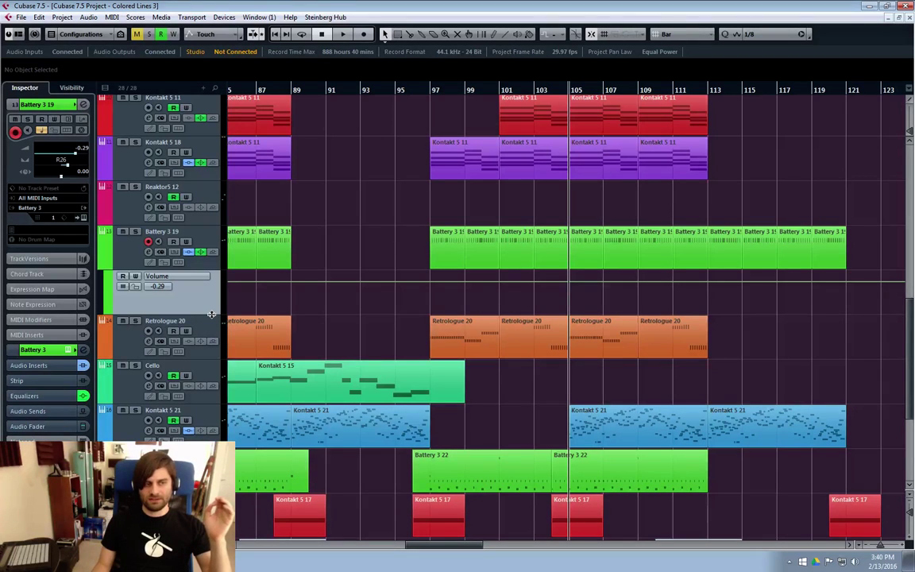
pyautogui.moveTo(209, 318); pyautogui.dragTo(205, 372)
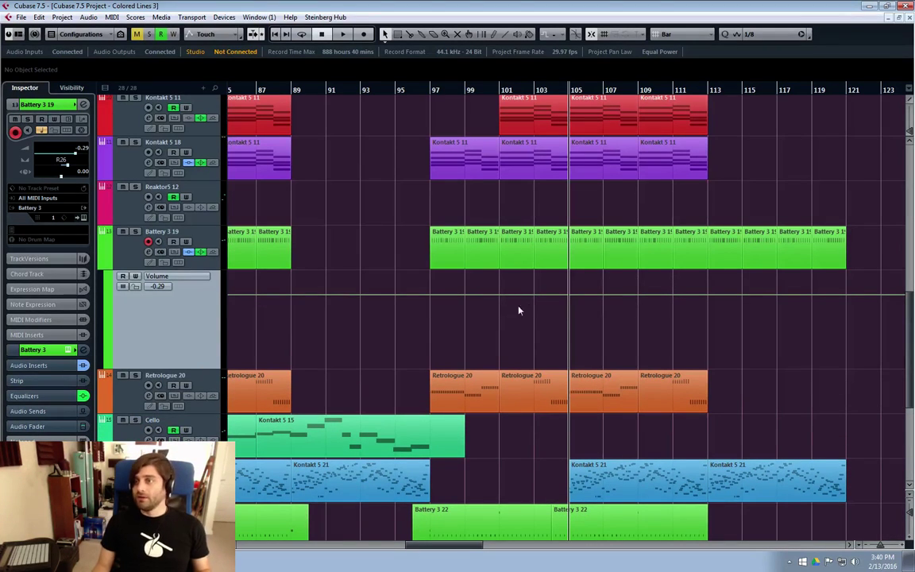
# Try adding Battery 3 19 volume automation points between bars 99 and 107, dipping to -21.4 at bar 101, and scale the curve down.
pyautogui.click(470, 301)
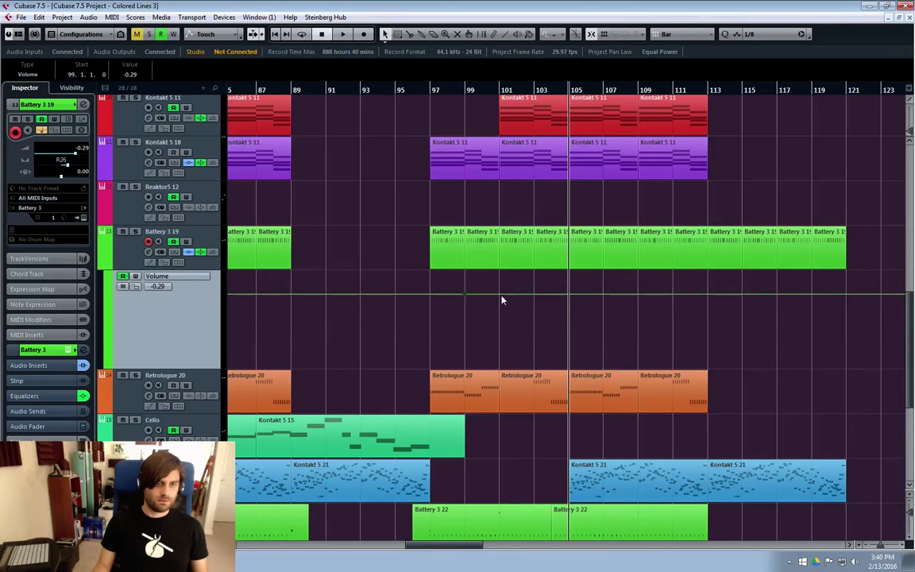
pyautogui.click(604, 295)
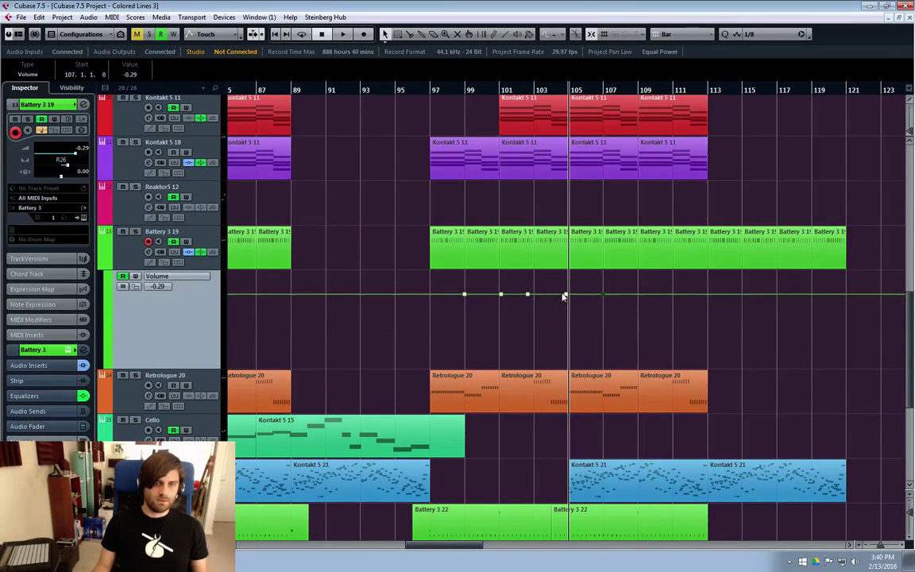
pyautogui.moveTo(500, 295); pyautogui.dragTo(500, 349)
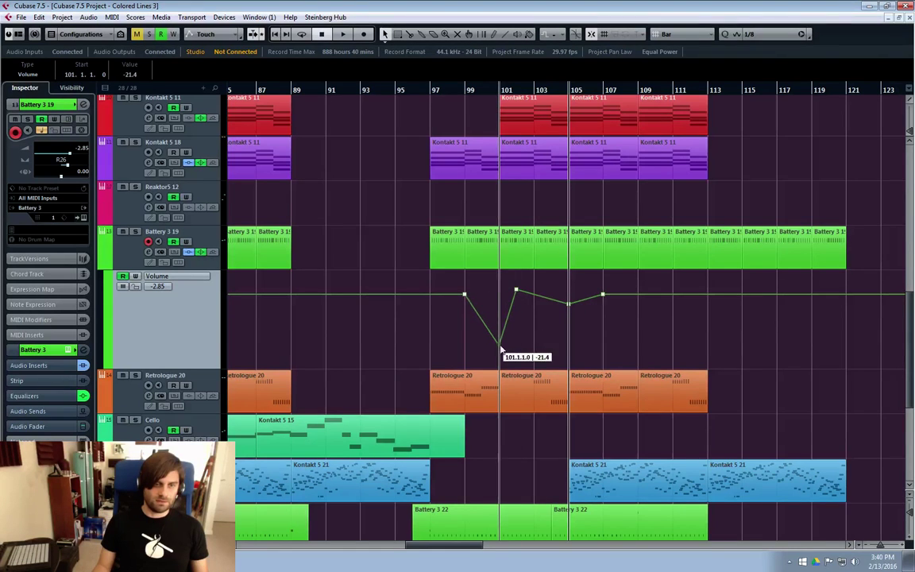
pyautogui.moveTo(492, 301); pyautogui.dragTo(660, 359)
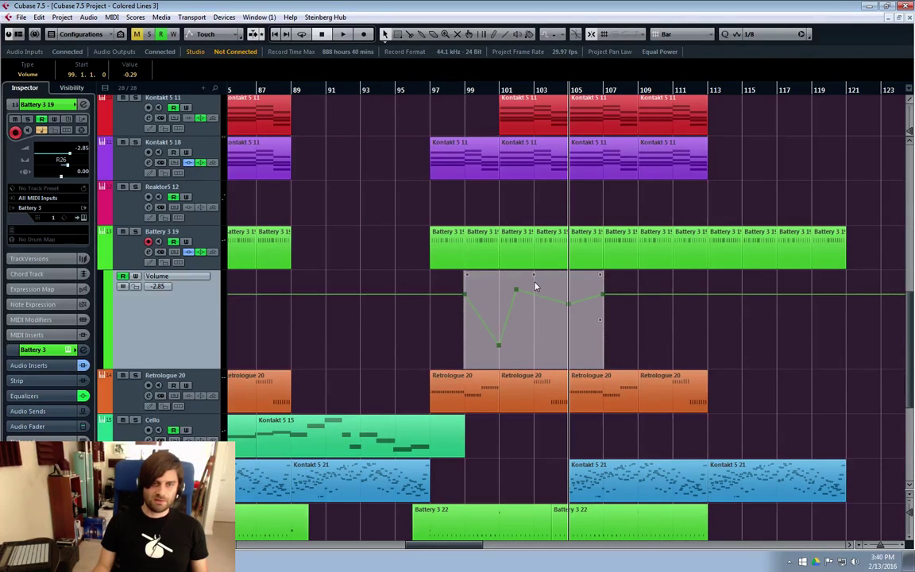
pyautogui.moveTo(533, 275)
pyautogui.mouseDown()
pyautogui.moveTo(532, 317)
pyautogui.moveTo(528, 290)
pyautogui.moveTo(537, 295)
pyautogui.moveTo(538, 277)
pyautogui.moveTo(539, 288)
pyautogui.mouseUp()
# Undo the Battery 3 19 volume automation edits and hide the automation lane.
pyautogui.hotkey('ctrl', 'z')
pyautogui.hotkey('ctrl', 'z')
pyautogui.hotkey('ctrl', 'z')
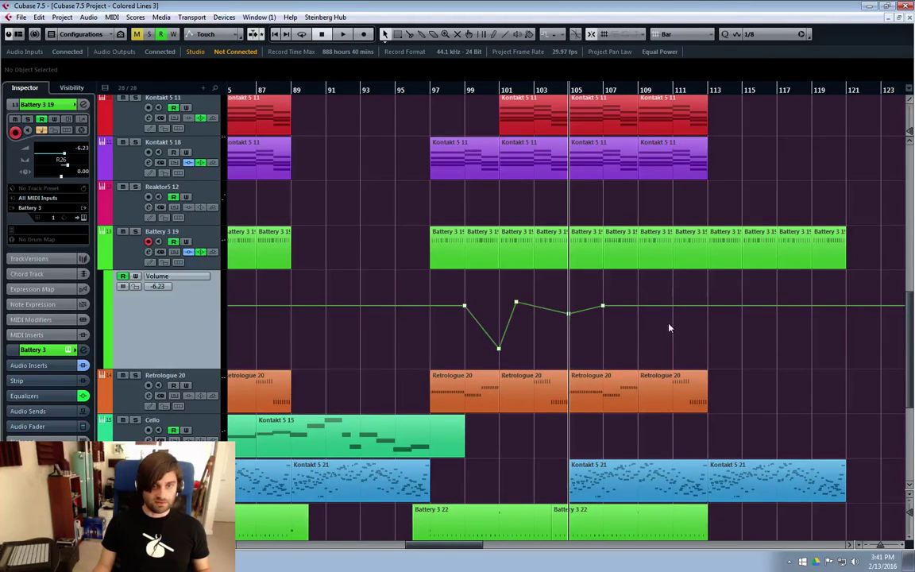
pyautogui.hotkey('ctrl', 'z')
pyautogui.hotkey('ctrl', 'z')
pyautogui.hotkey('ctrl', 'z')
pyautogui.hotkey('ctrl', 'z')
pyautogui.hotkey('ctrl', 'z')
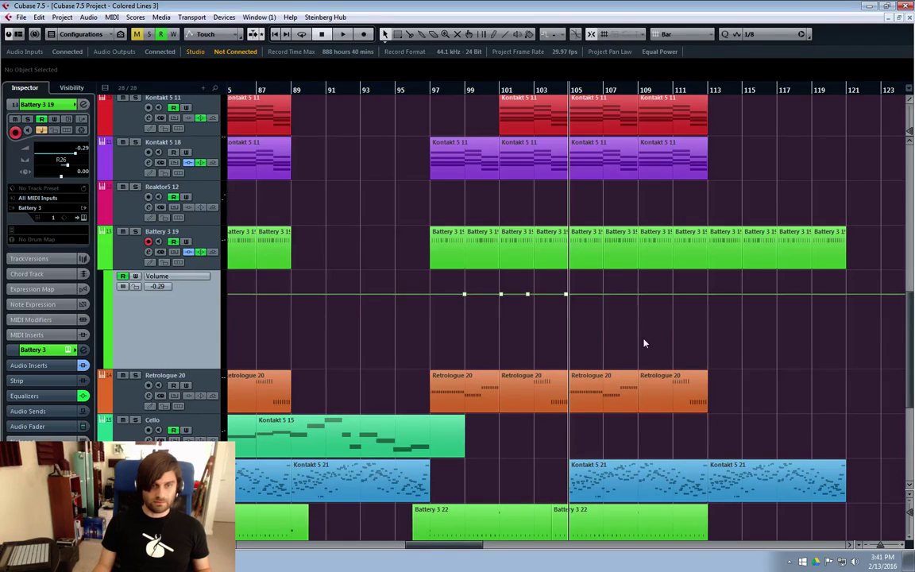
pyautogui.click(104, 266)
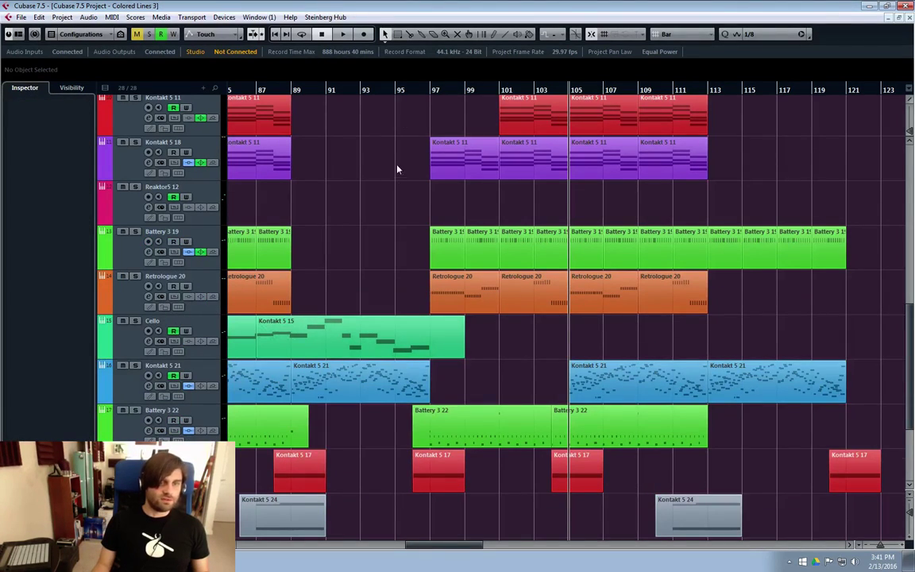
# Select the copied Kontakt 5 24 part at bar 110 and play the arrangement from bar 103 to review it.
pyautogui.click(429, 92)
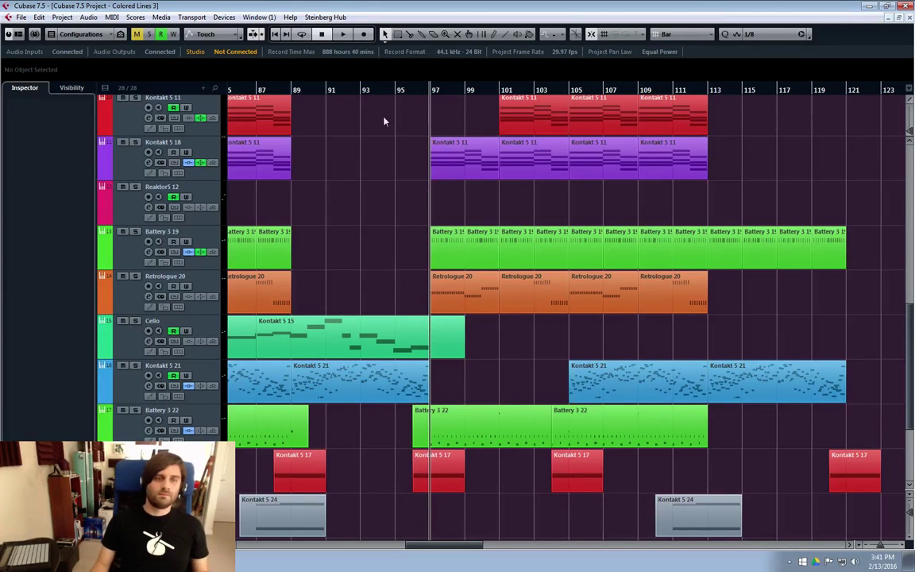
pyautogui.scroll(-4, 465, 230)
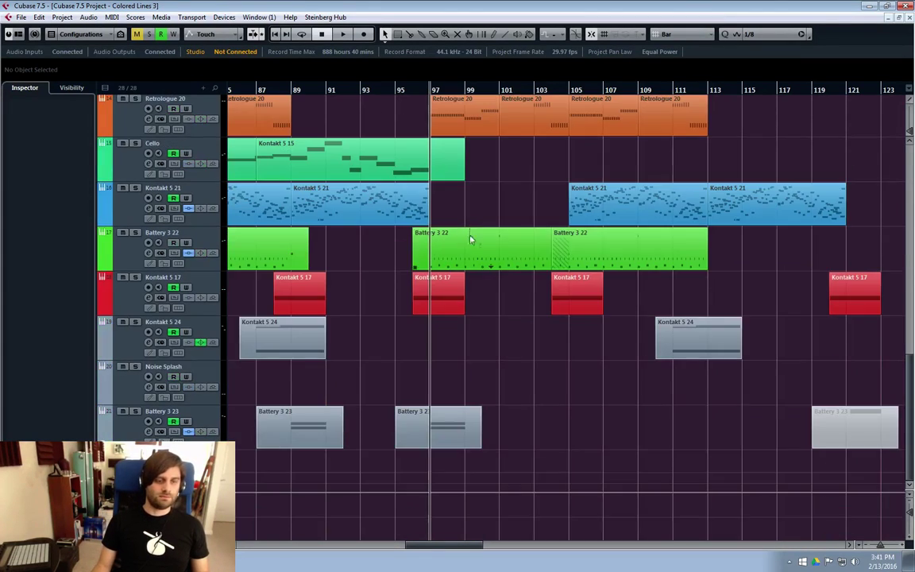
pyautogui.click(676, 330)
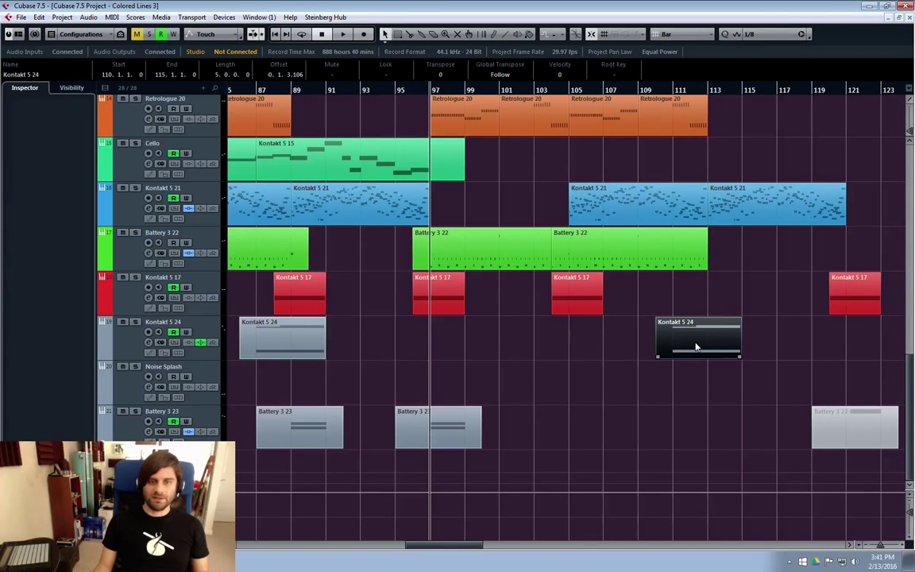
pyautogui.click(602, 89)
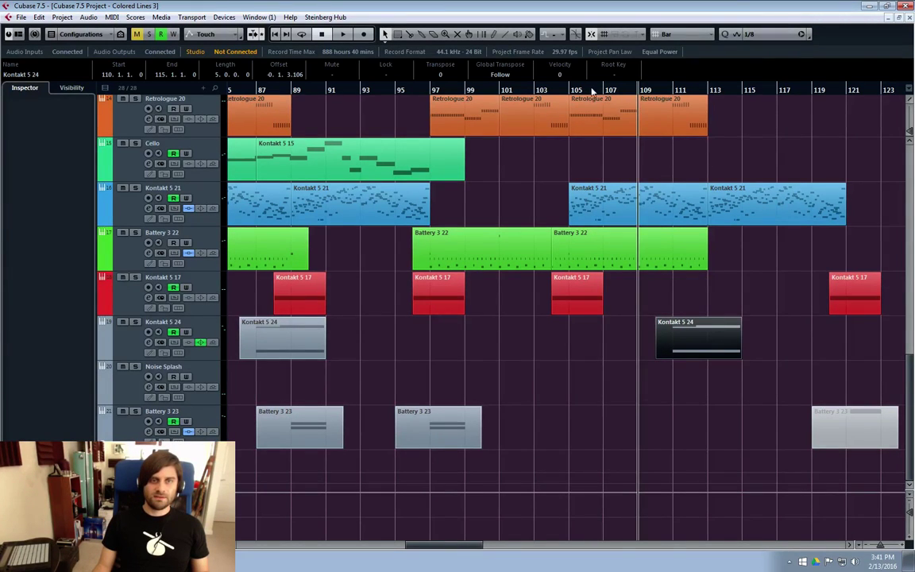
pyautogui.click(568, 92)
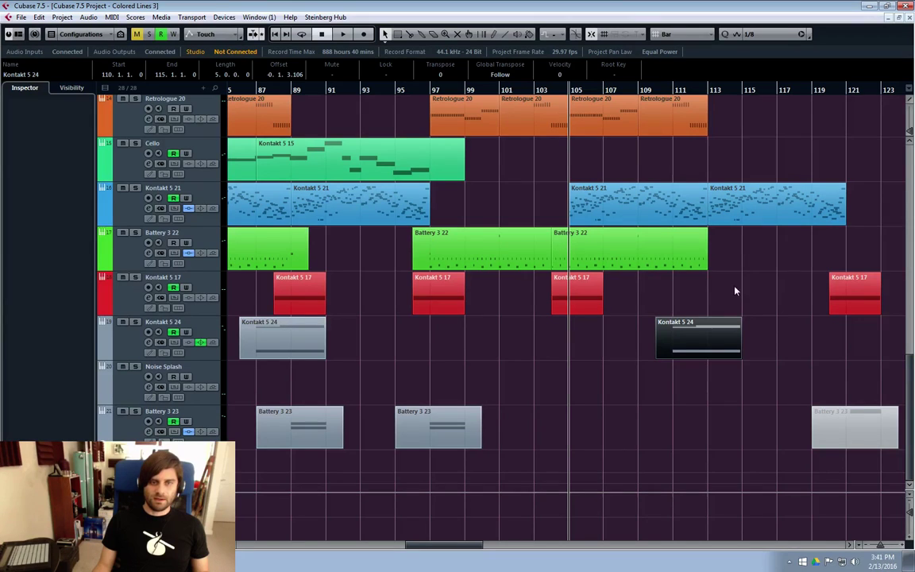
pyautogui.click(534, 91)
pyautogui.press('space')
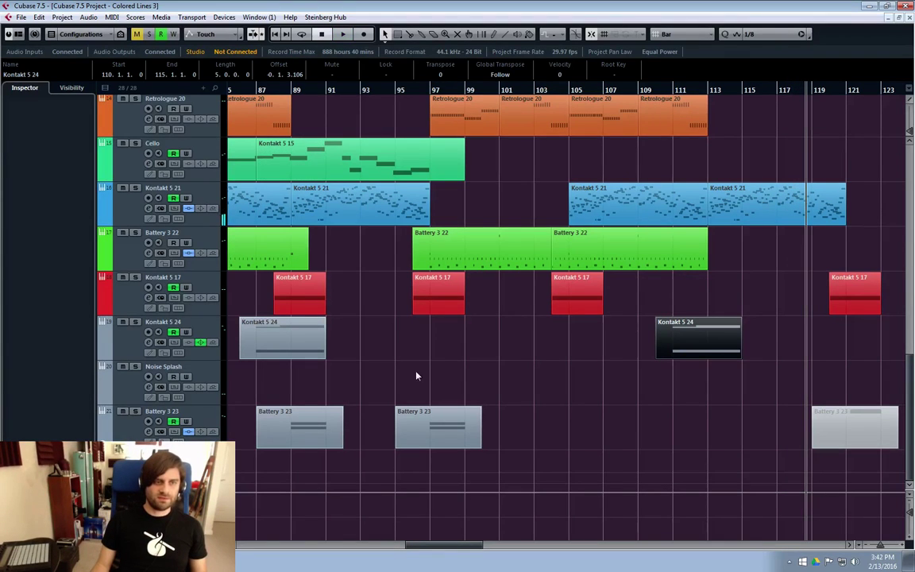
# Play the arrangement from about bar 72 to review the original Kontakt 5 24 part.
pyautogui.moveTo(465, 545); pyautogui.dragTo(436, 365)
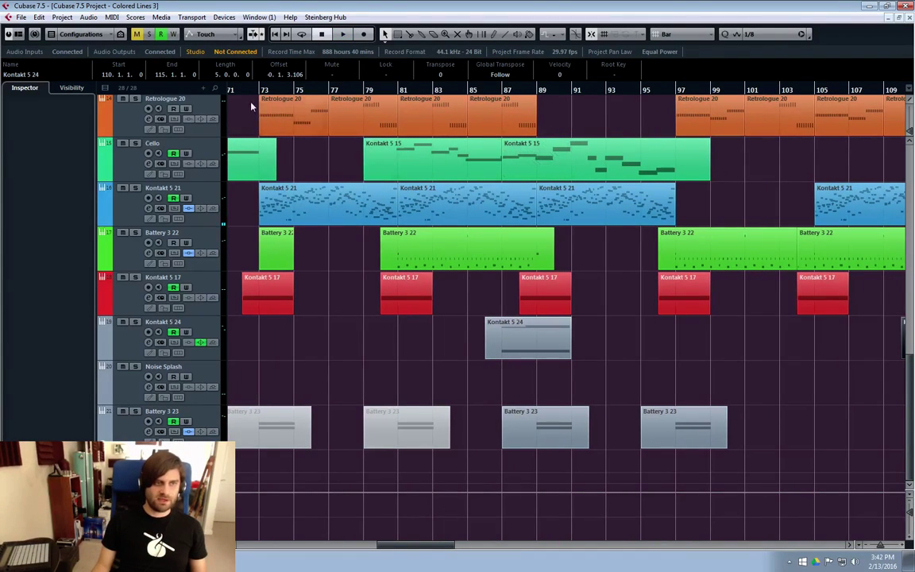
pyautogui.moveTo(251, 106); pyautogui.dragTo(244, 102)
pyautogui.click(471, 360)
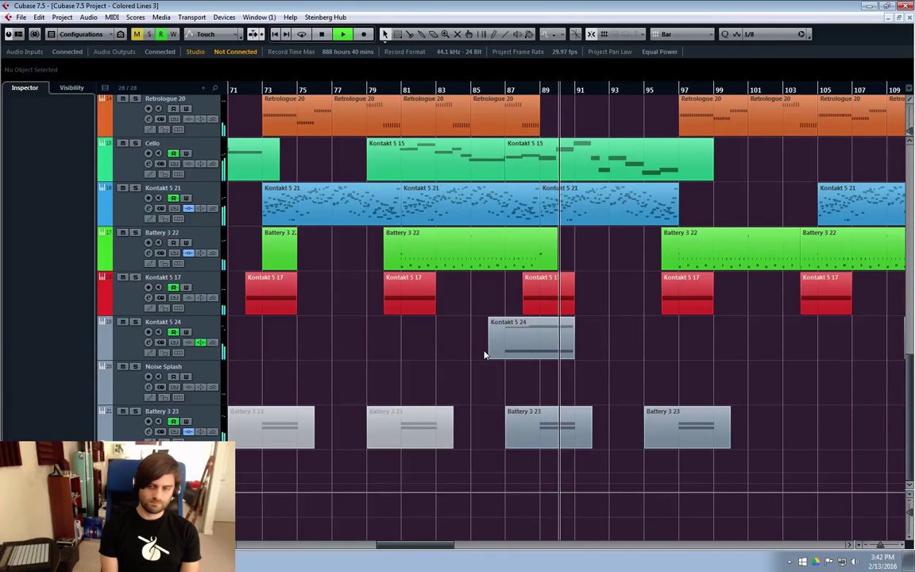
# Add a Kontakt 5 24 volume automation point after bar 91 and lower the points from bars 87 to 91 to -3.74.
pyautogui.click(102, 355)
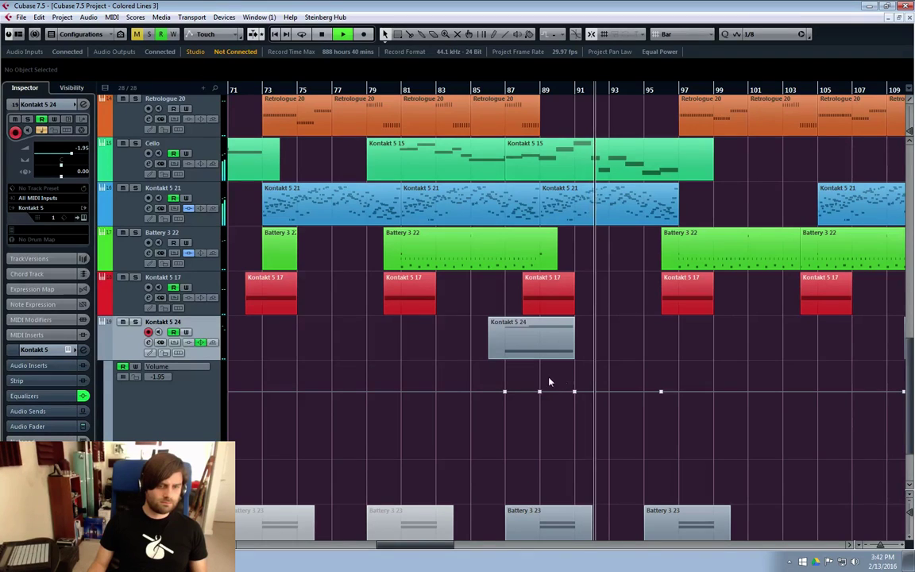
pyautogui.click(606, 393)
pyautogui.moveTo(601, 395); pyautogui.dragTo(539, 372)
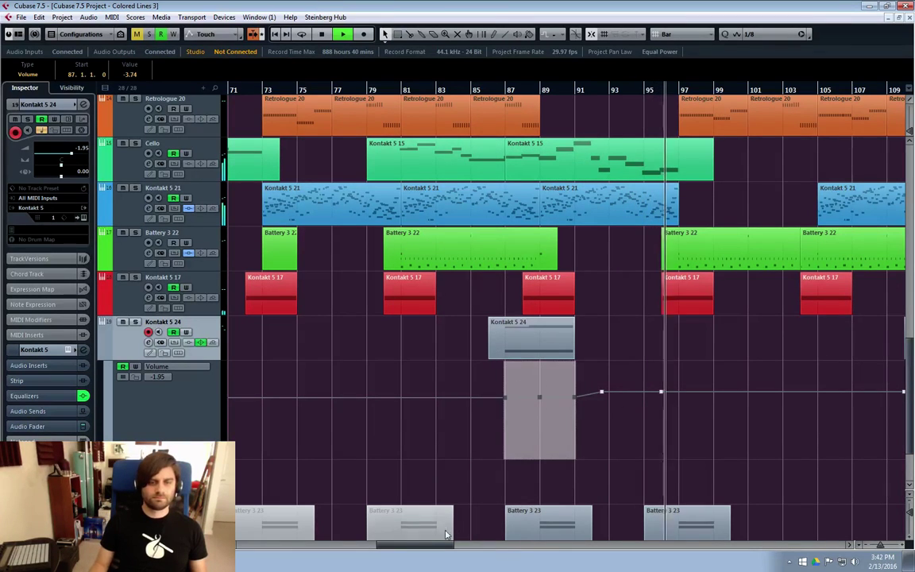
pyautogui.hscroll(2, 354, 495)
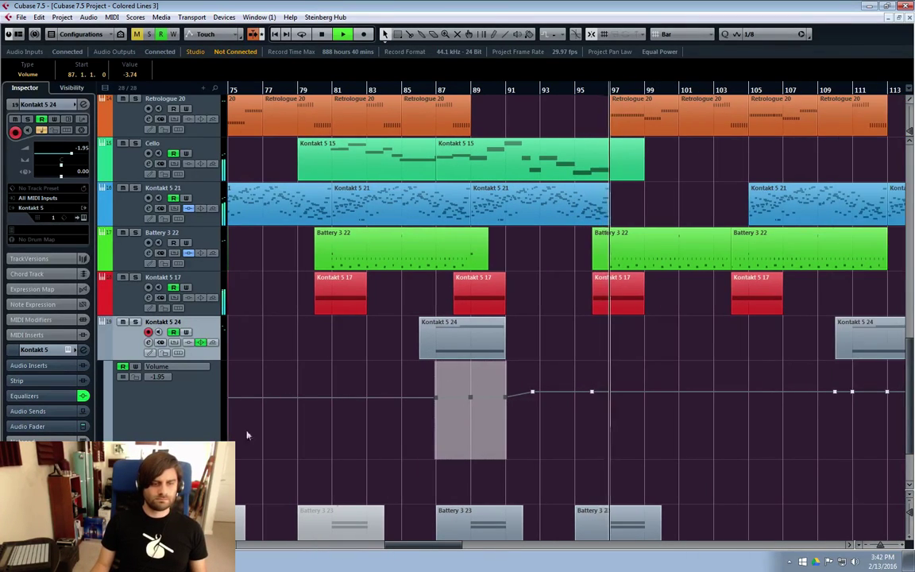
pyautogui.click(103, 356)
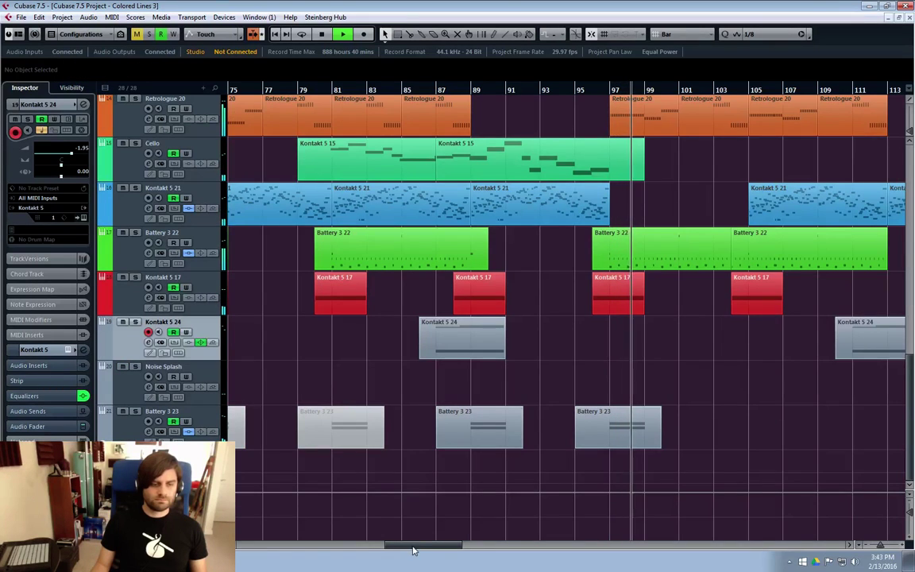
# Lower the Kontakt 5 24 volume automation points across bars 110 to 115 to -2.55 and hide the lane.
pyautogui.hscroll(4, 427, 547)
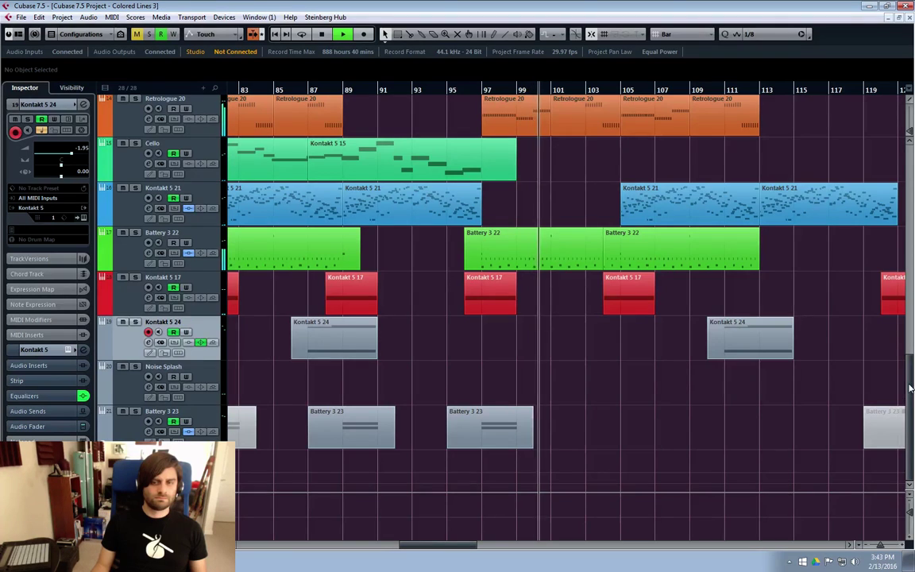
pyautogui.scroll(3, 901, 399)
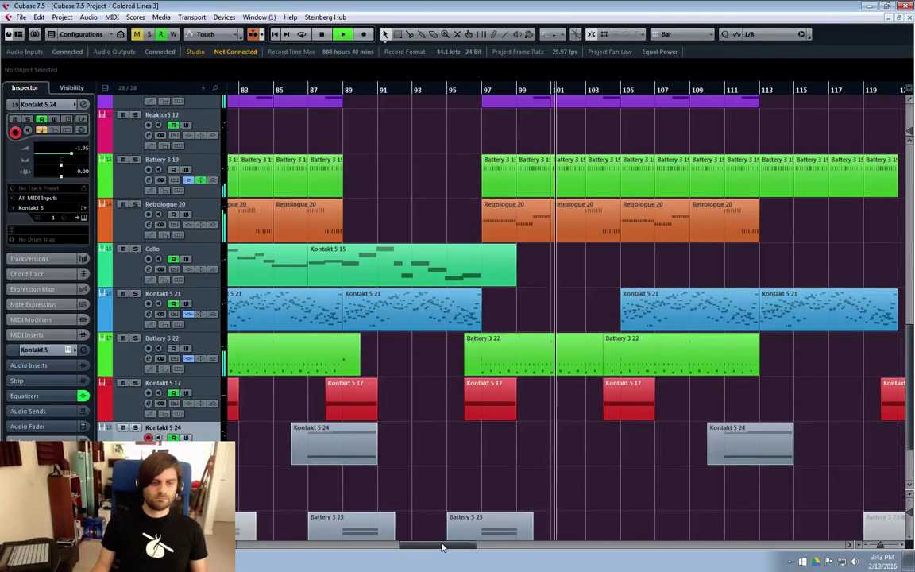
pyautogui.moveTo(457, 545); pyautogui.dragTo(479, 545)
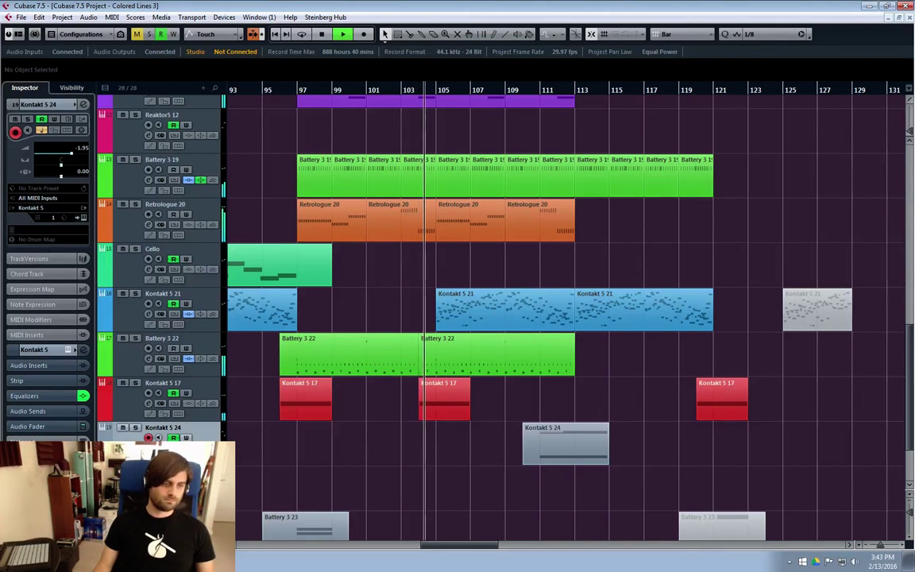
pyautogui.click(104, 464)
pyautogui.scroll(-2, 507, 390)
pyautogui.moveTo(512, 399); pyautogui.dragTo(588, 427)
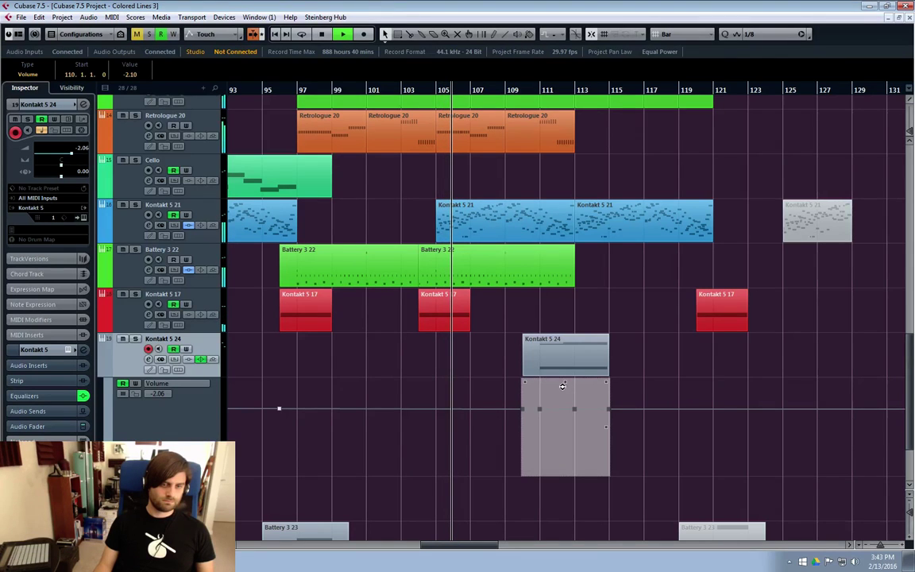
pyautogui.moveTo(444, 546); pyautogui.dragTo(445, 546)
pyautogui.click(104, 373)
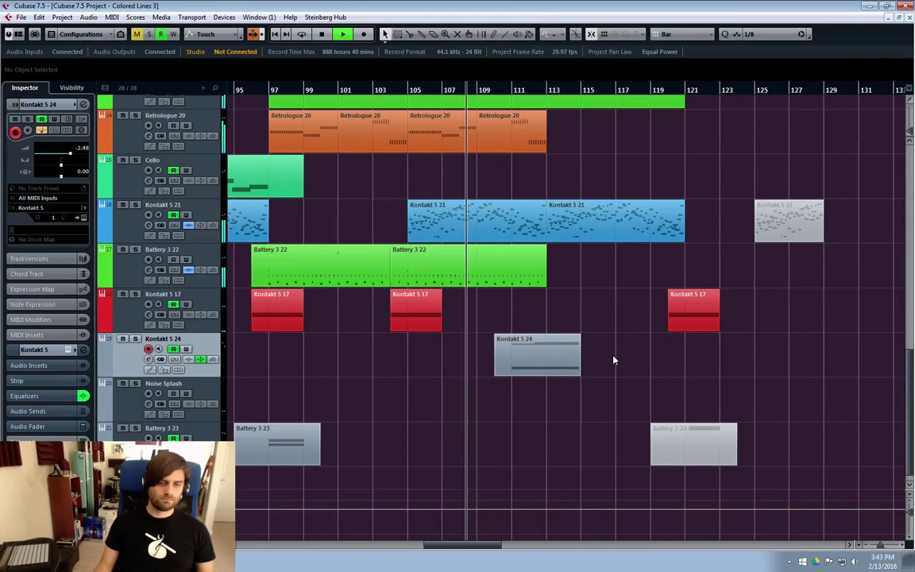
# Show the Kontakt 5 24 volume automation lane and mute the G5 note in the part at bar 110.
pyautogui.click(103, 373)
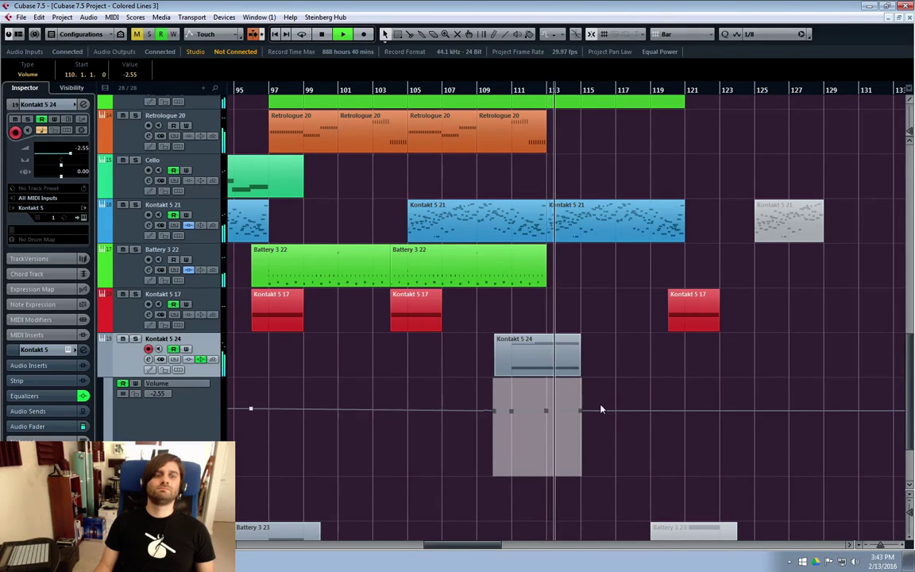
pyautogui.click(536, 357)
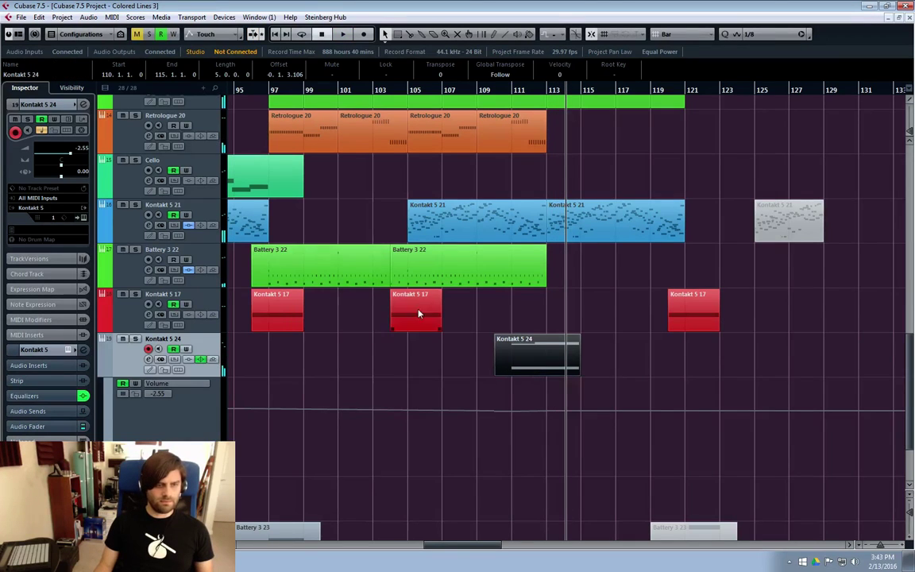
pyautogui.doubleClick(547, 362)
pyautogui.press('7')
pyautogui.click(263, 146)
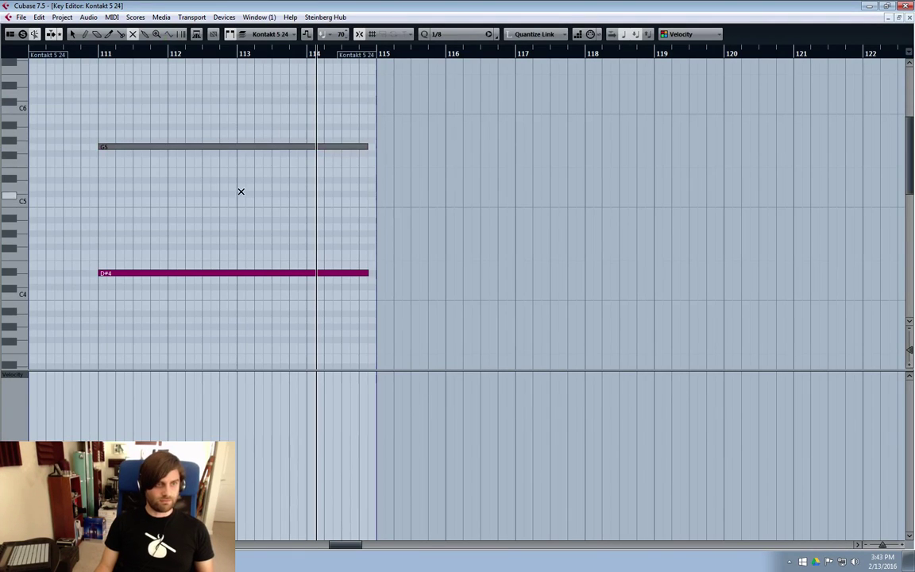
pyautogui.click(170, 274)
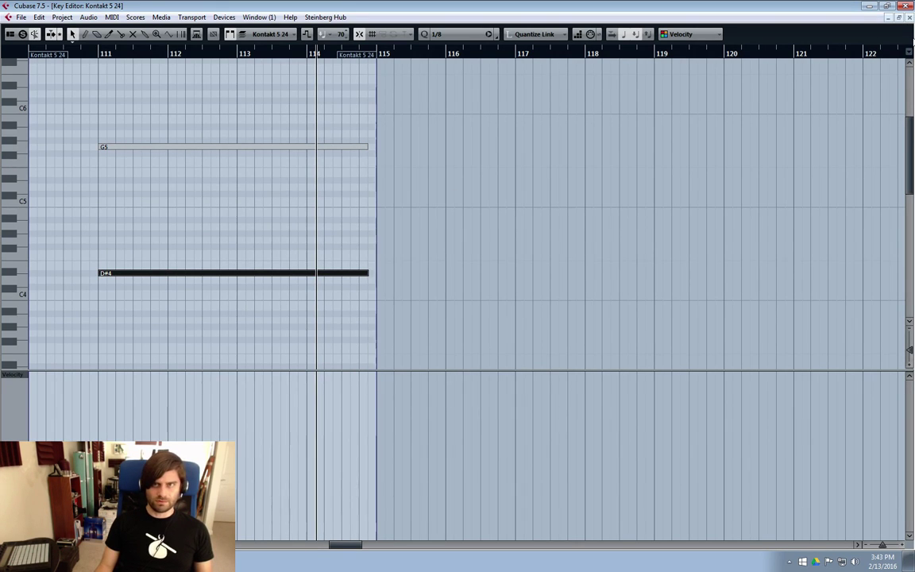
pyautogui.click(909, 17)
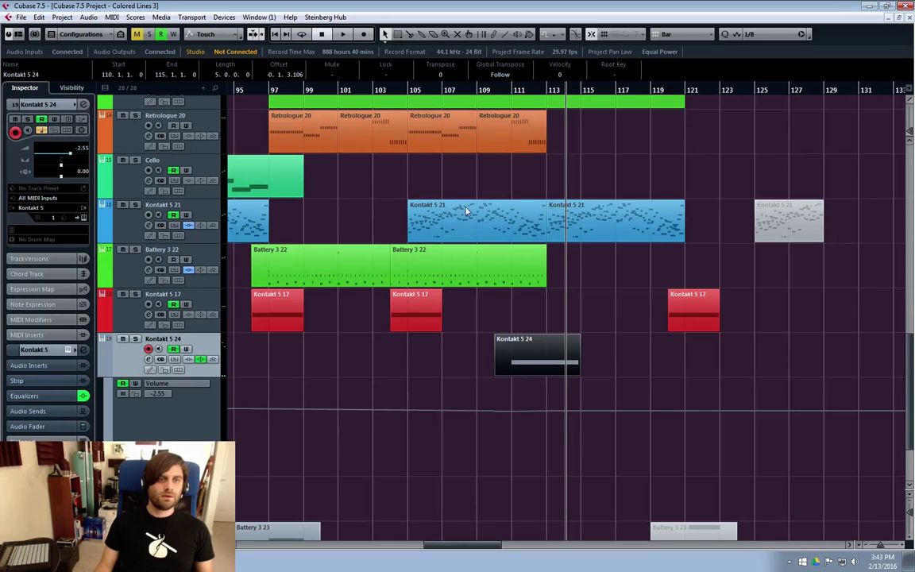
# Lower the Kontakt 5 24 volume points across bars 110 to 115 to -4.05 and play from bar 109.
pyautogui.moveTo(485, 396); pyautogui.dragTo(586, 420)
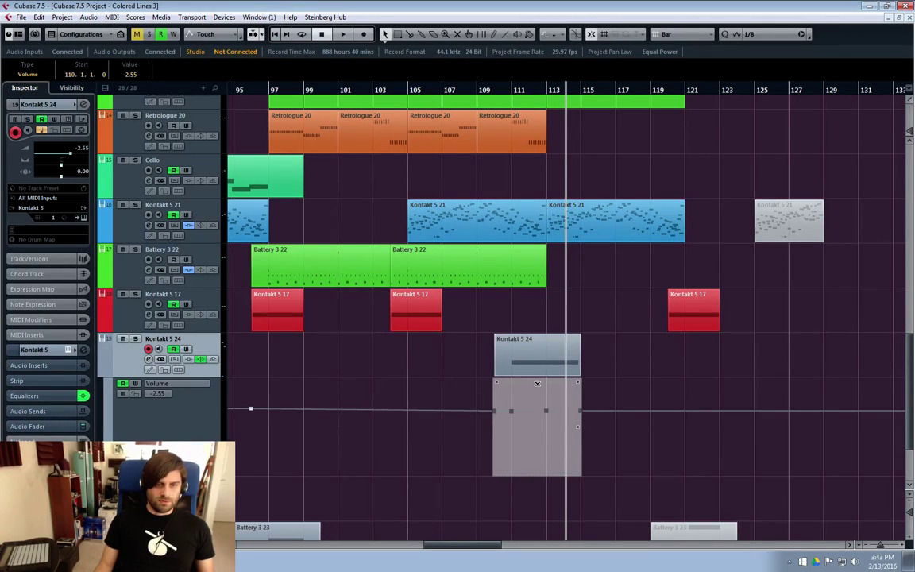
pyautogui.moveTo(535, 384); pyautogui.dragTo(535, 387)
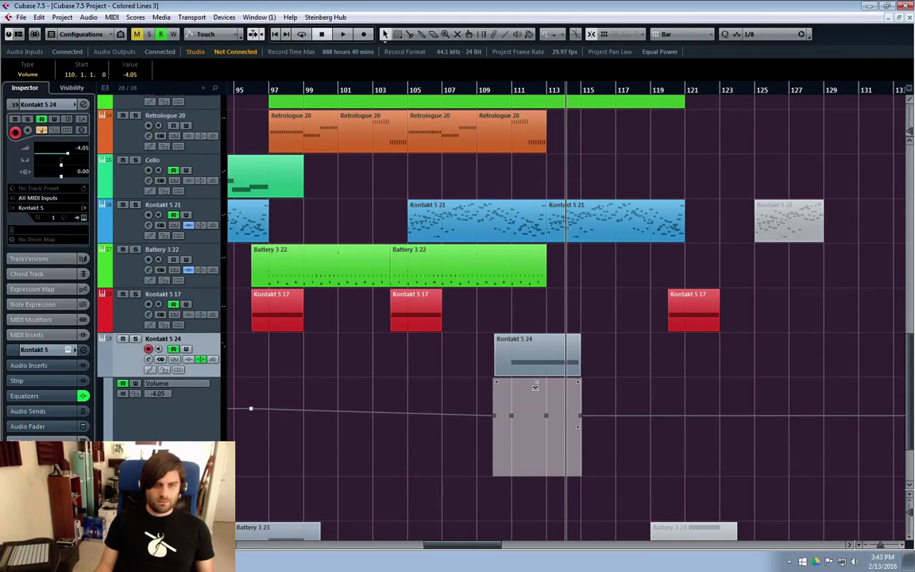
pyautogui.click(475, 96)
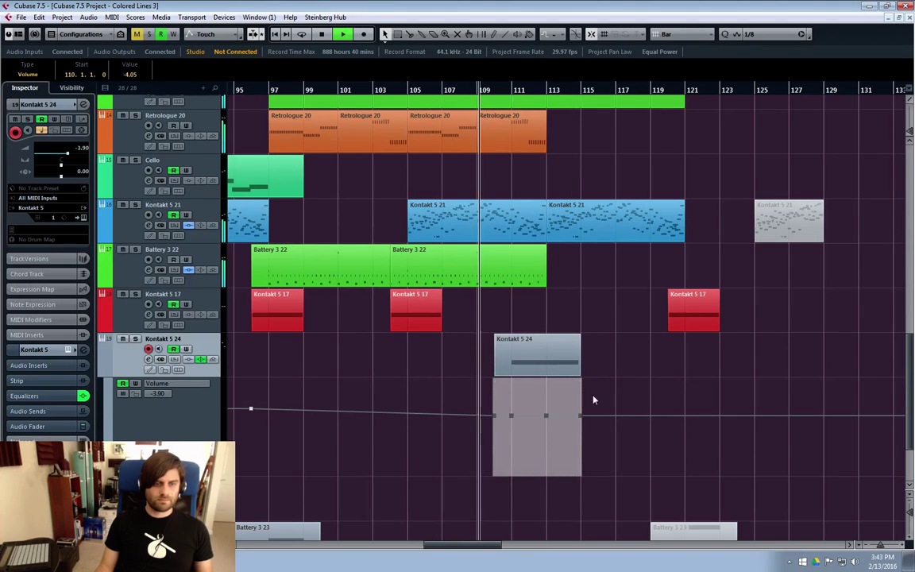
pyautogui.click(624, 390)
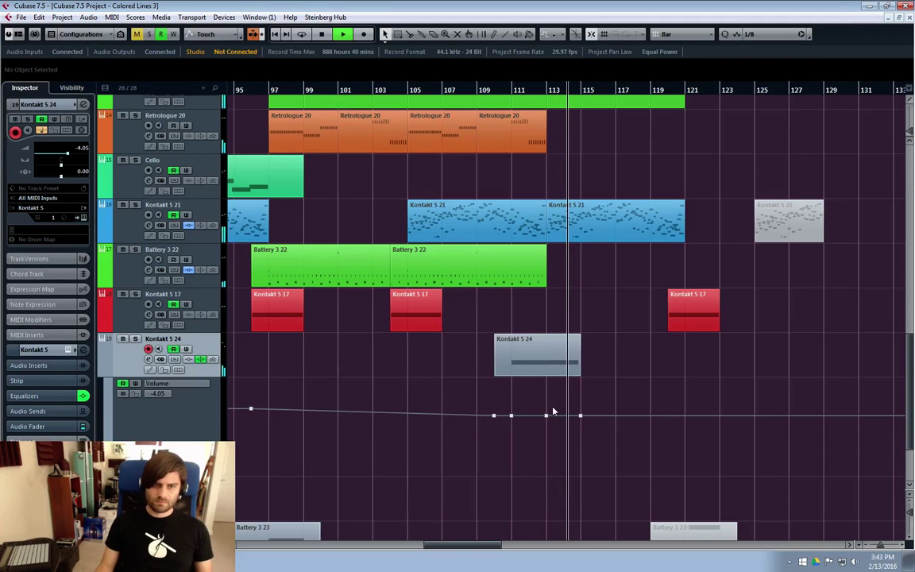
# Reduce the Kontakt 5 24 volume points across bars 110 to 115 to -6.12 and replay from bar 109.
pyautogui.moveTo(555, 409); pyautogui.dragTo(486, 430)
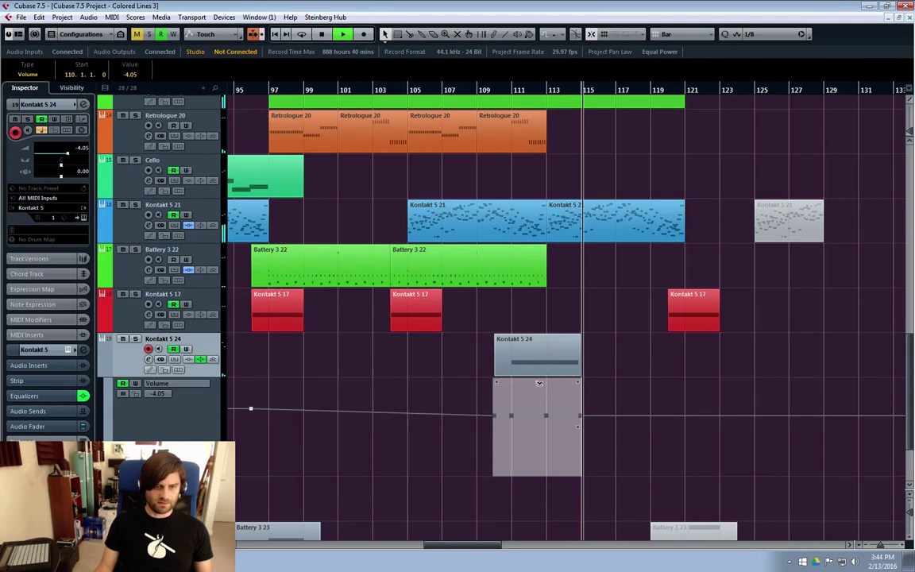
pyautogui.moveTo(542, 384); pyautogui.dragTo(543, 391)
pyautogui.press('space')
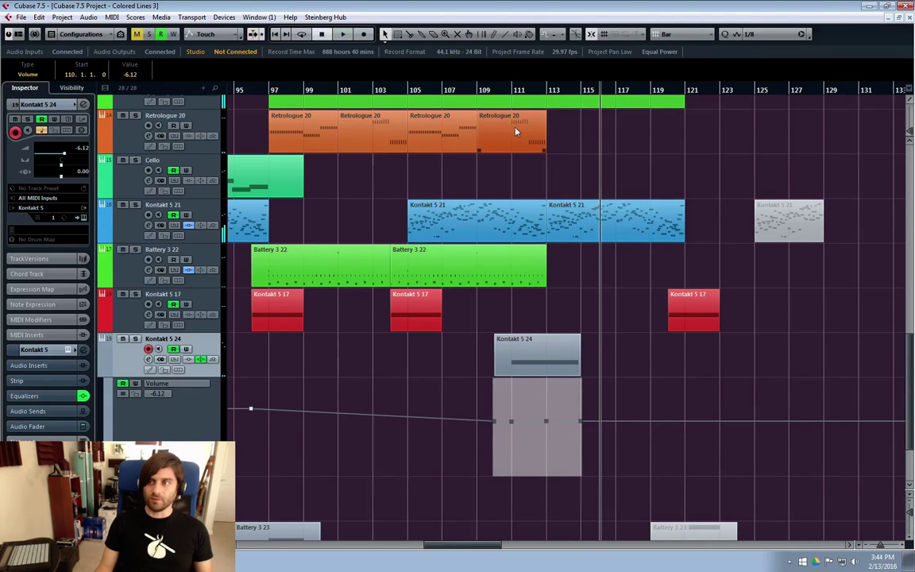
pyautogui.click(501, 125)
pyautogui.press('space')
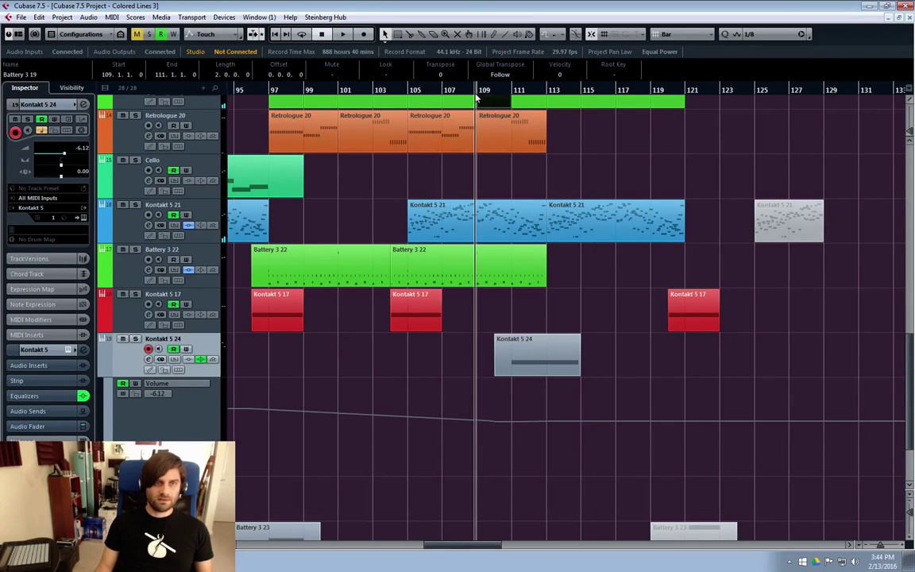
pyautogui.click(525, 429)
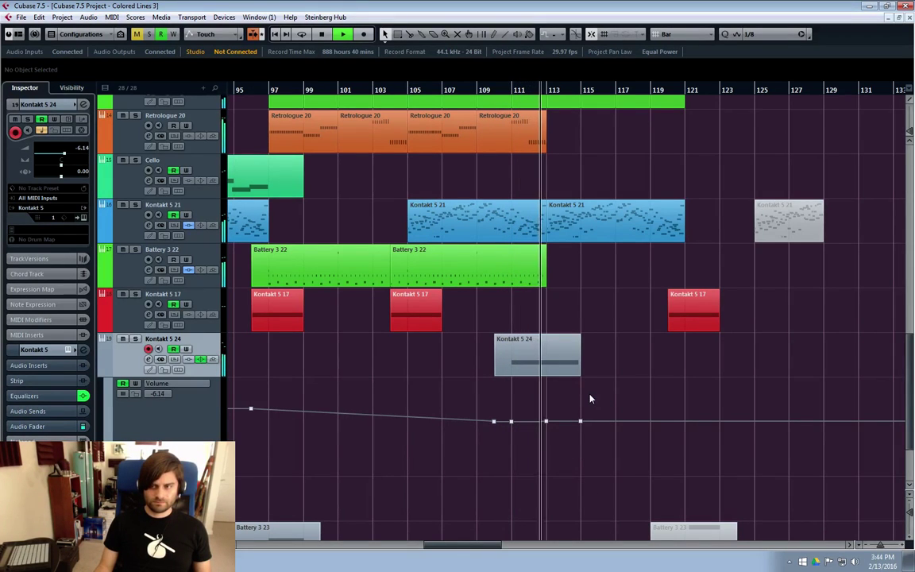
# Delete the Kontakt 5 24 part at bar 110 together with its volume automation points across bars 110 to 115.
pyautogui.press('1')
pyautogui.click(528, 355)
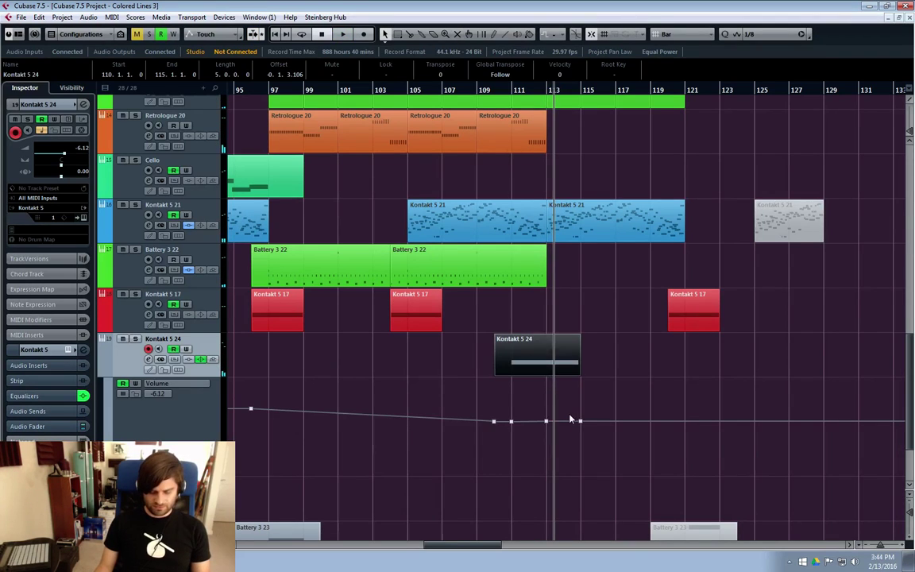
pyautogui.press('Delete')
pyautogui.moveTo(583, 380); pyautogui.dragTo(504, 467)
pyautogui.press('Delete')
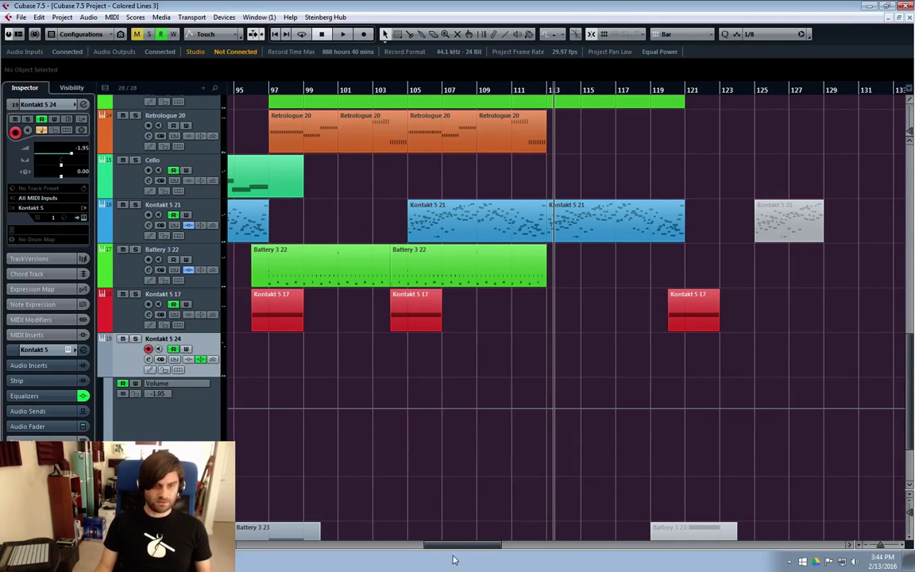
# Hide the Kontakt 5 24 automation lane and play the arrangement from bar 85 to review the original part.
pyautogui.hscroll(-10, 236, 449)
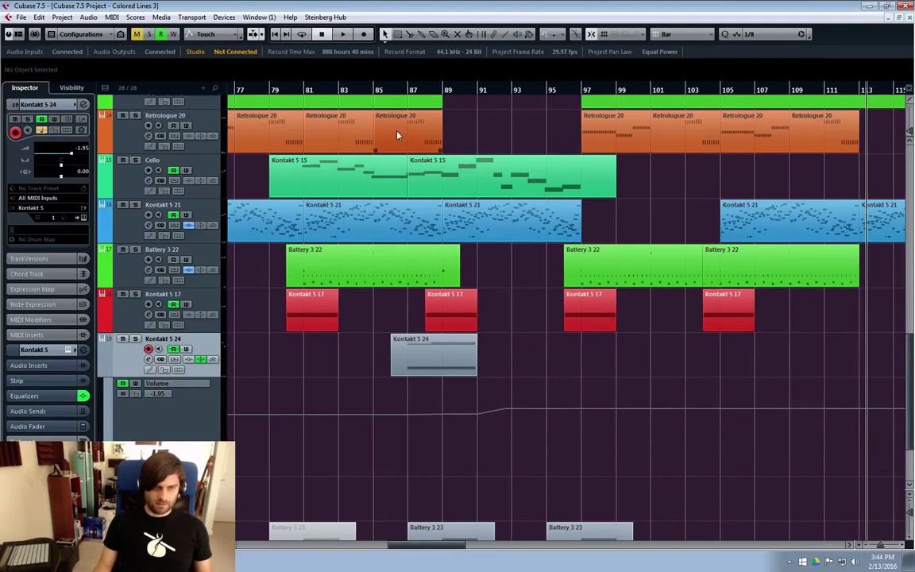
pyautogui.click(374, 92)
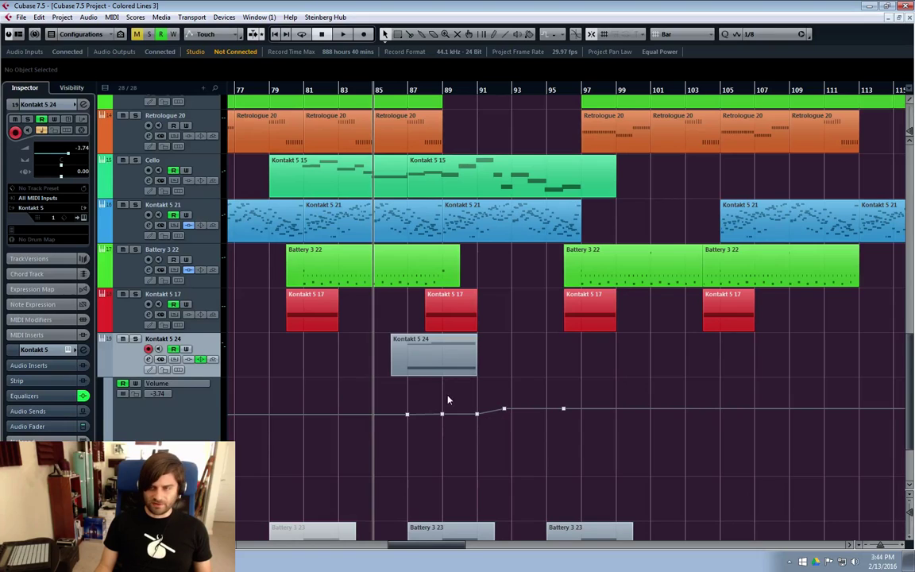
pyautogui.click(103, 372)
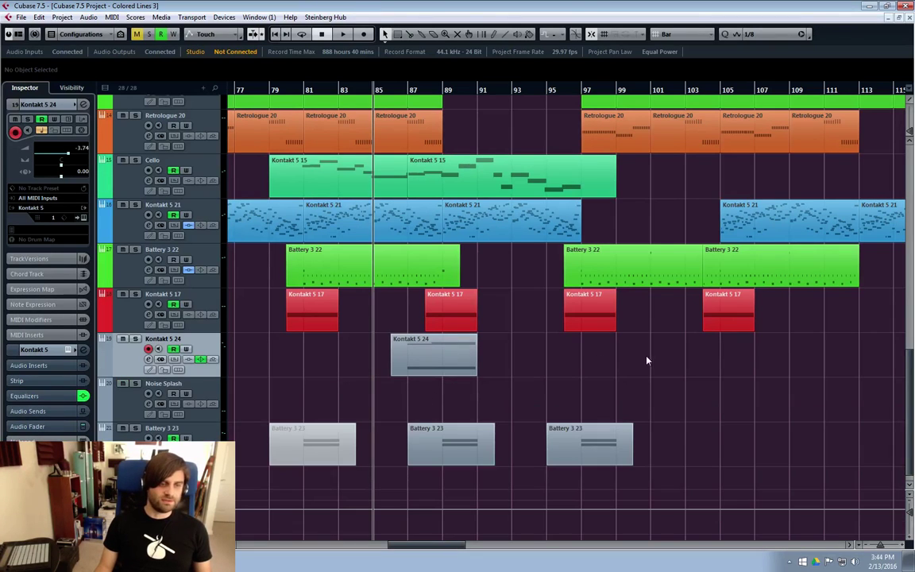
pyautogui.press('space')
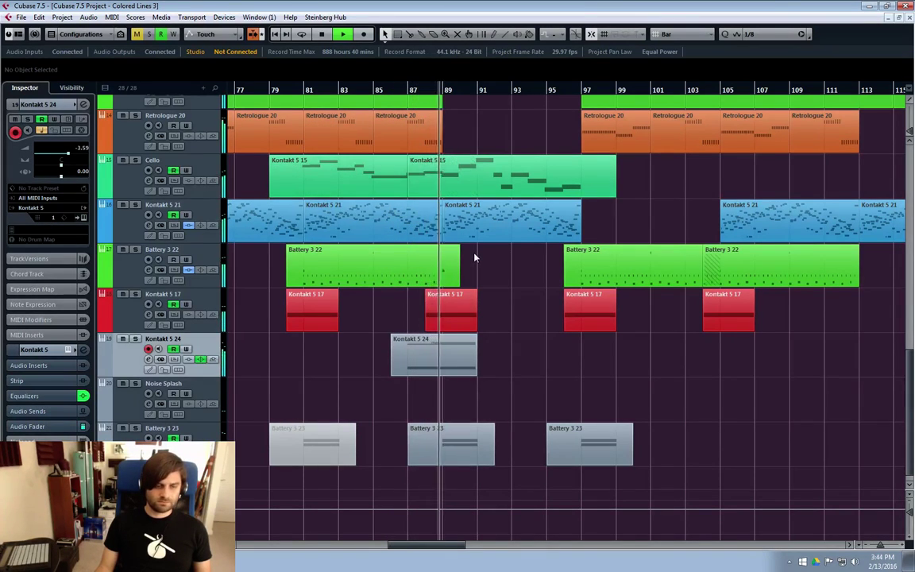
pyautogui.moveTo(432, 545)
pyautogui.mouseDown()
pyautogui.moveTo(454, 548)
pyautogui.moveTo(437, 548)
pyautogui.mouseUp()
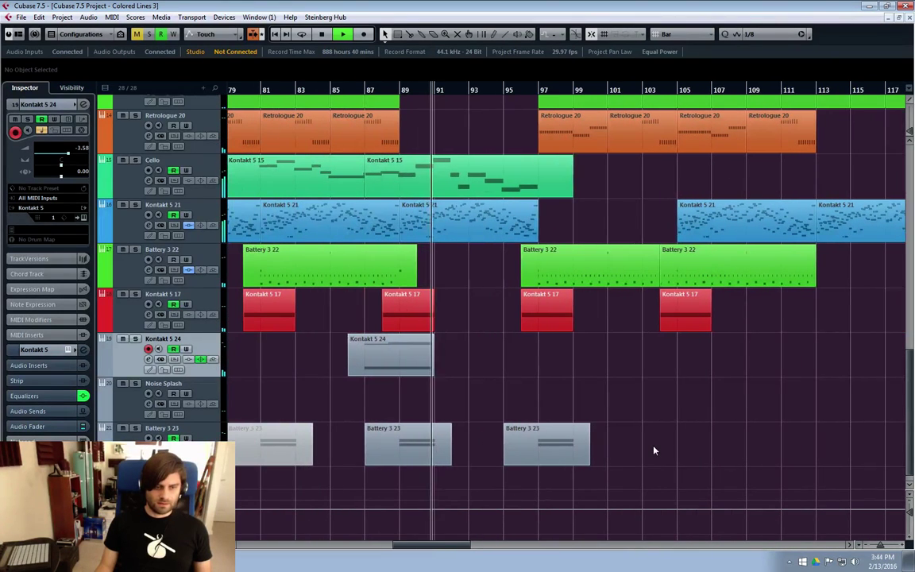
pyautogui.press('space')
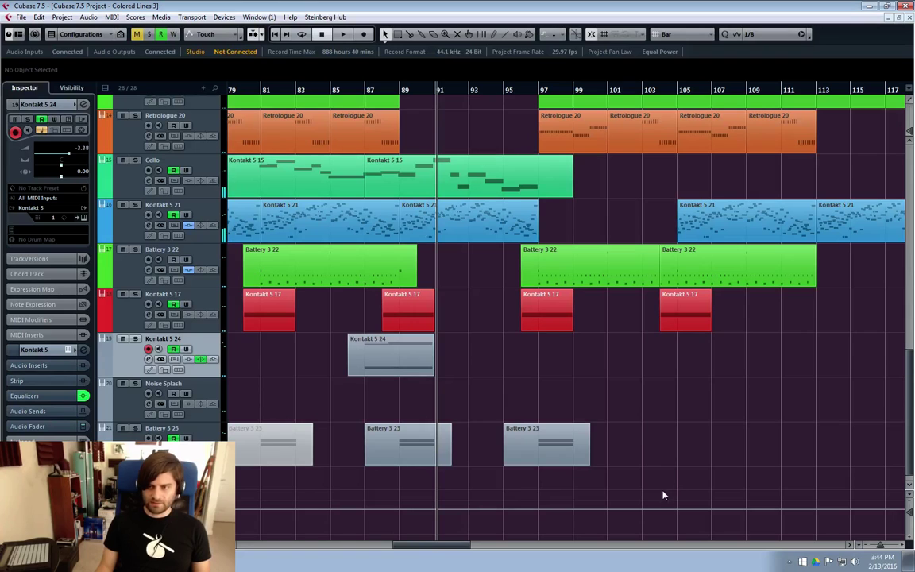
# Bring the beginning of the arrangement from bar 1 and its first tracks into view.
pyautogui.moveTo(434, 547); pyautogui.dragTo(282, 547)
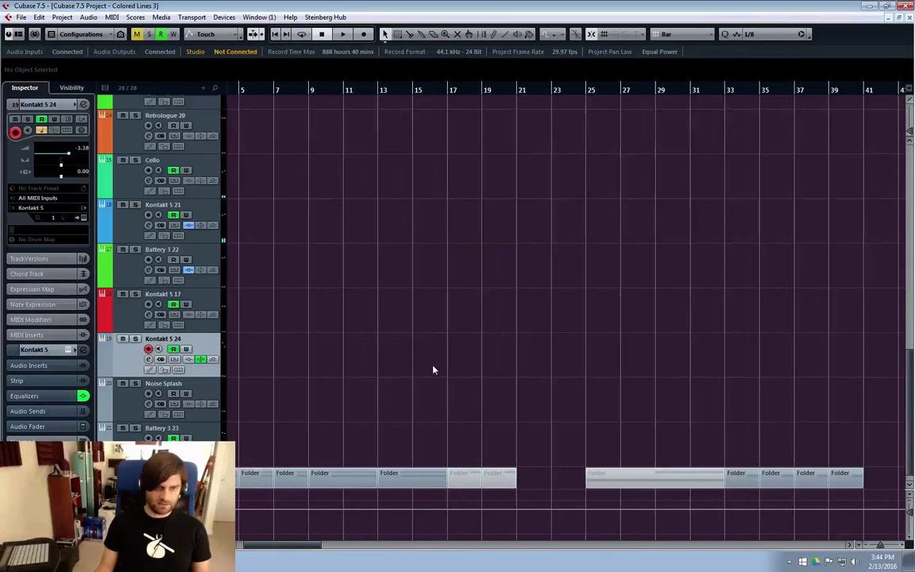
pyautogui.scroll(-5, 439, 367)
pyautogui.scroll(3, 443, 366)
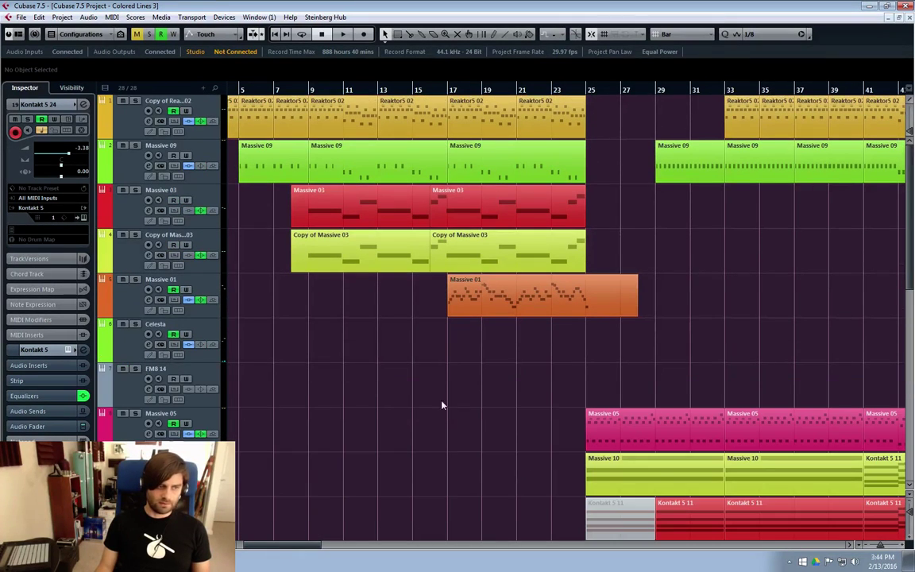
pyautogui.hscroll(-2, 491, 370)
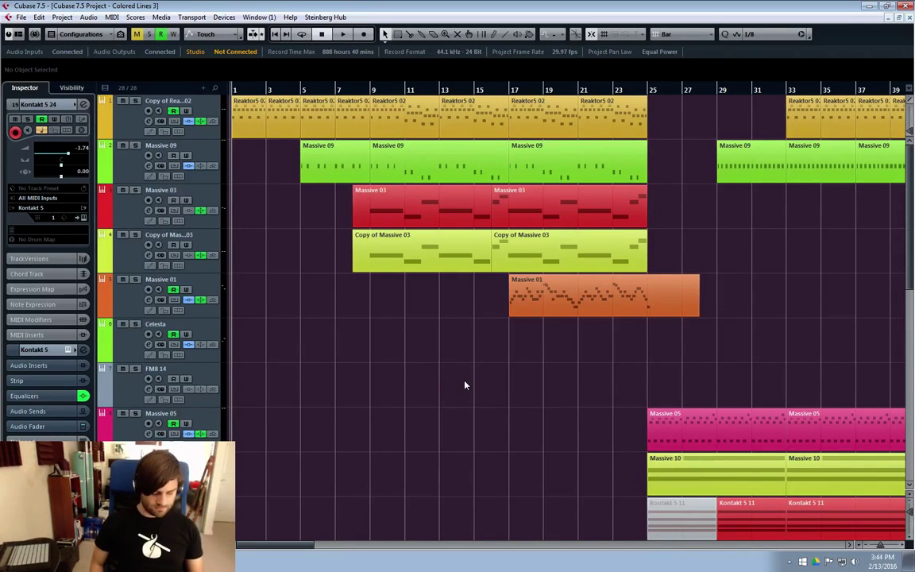
# Play the arrangement from bar 1, inspect the first track's volume automation, and stop just past bar 25.
pyautogui.press('space')
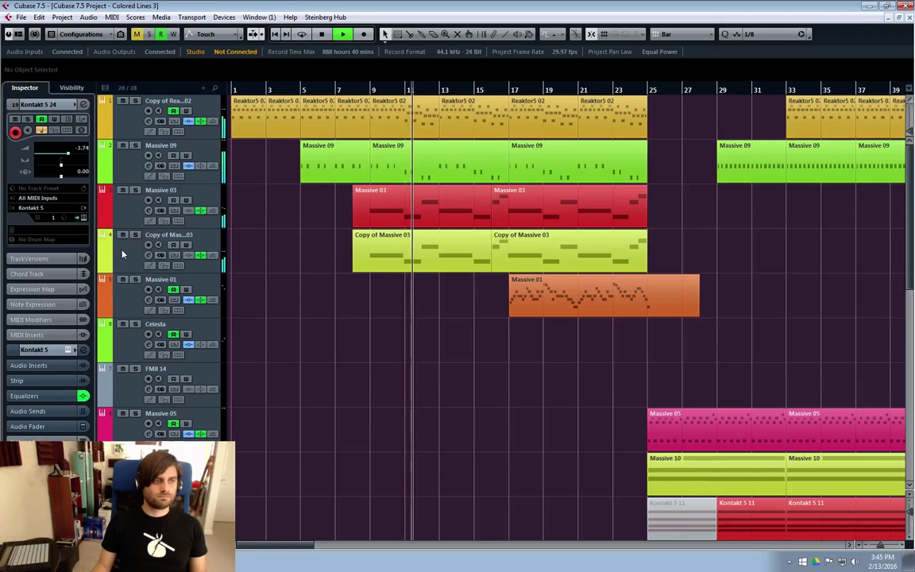
pyautogui.click(102, 139)
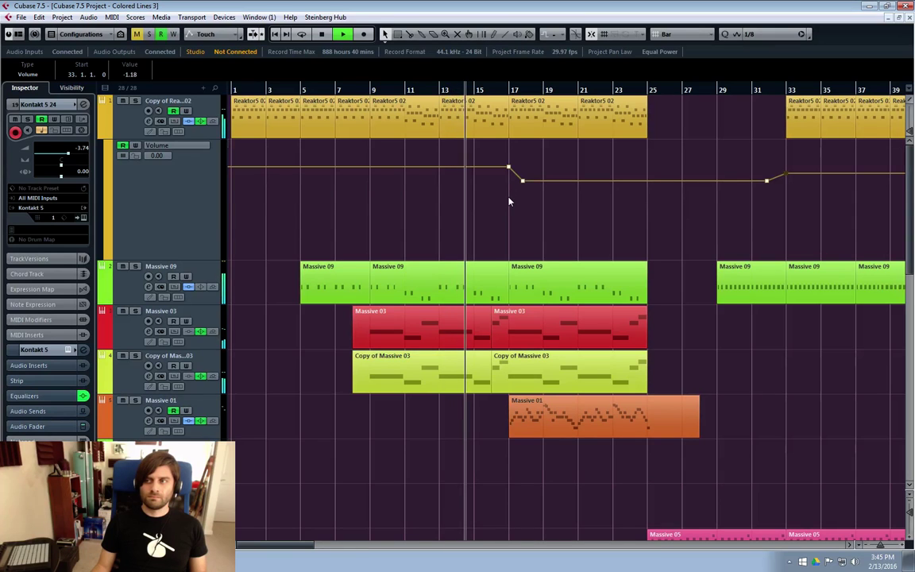
pyautogui.click(102, 140)
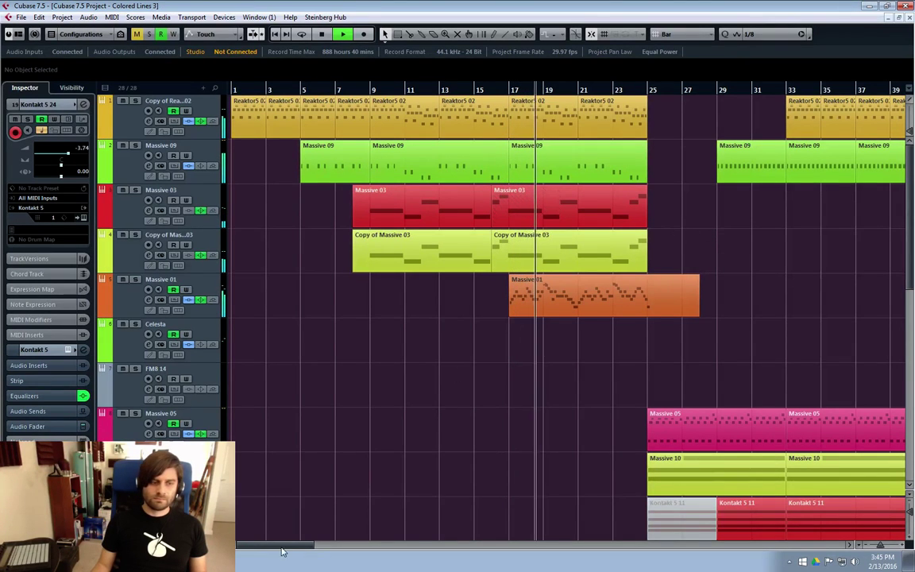
pyautogui.moveTo(266, 547); pyautogui.dragTo(292, 549)
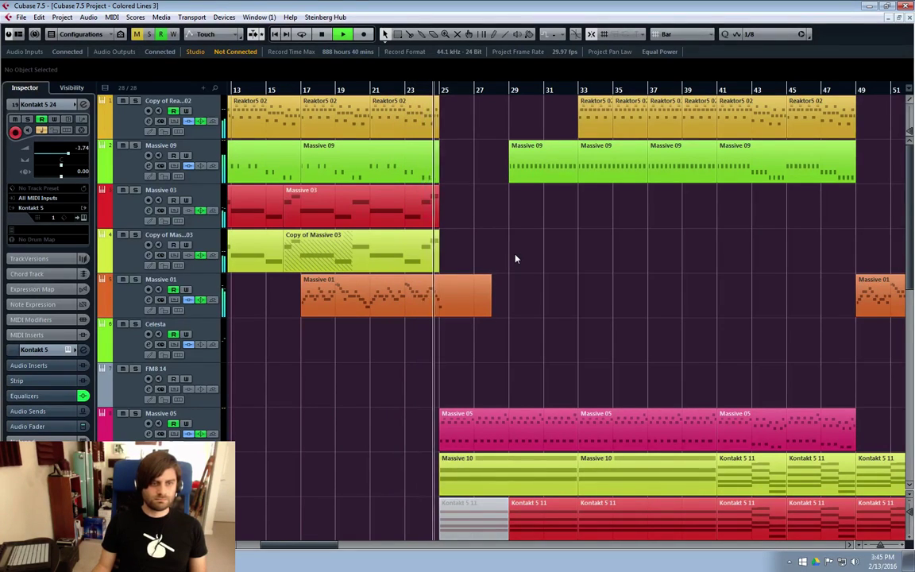
pyautogui.press('space')
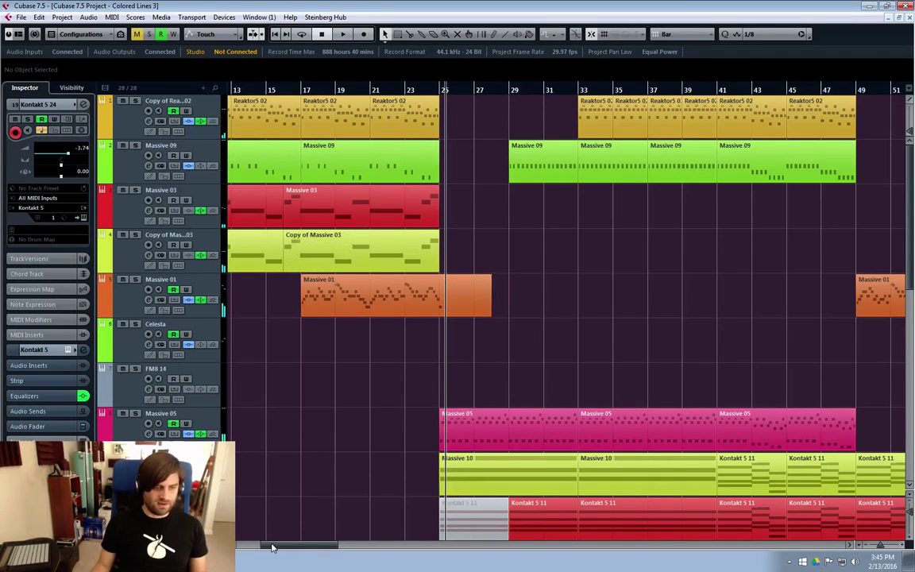
# Shorten the Massive 01 part that starts at bar 17 so it ends at bar 27.
pyautogui.moveTo(271, 547); pyautogui.dragTo(271, 549)
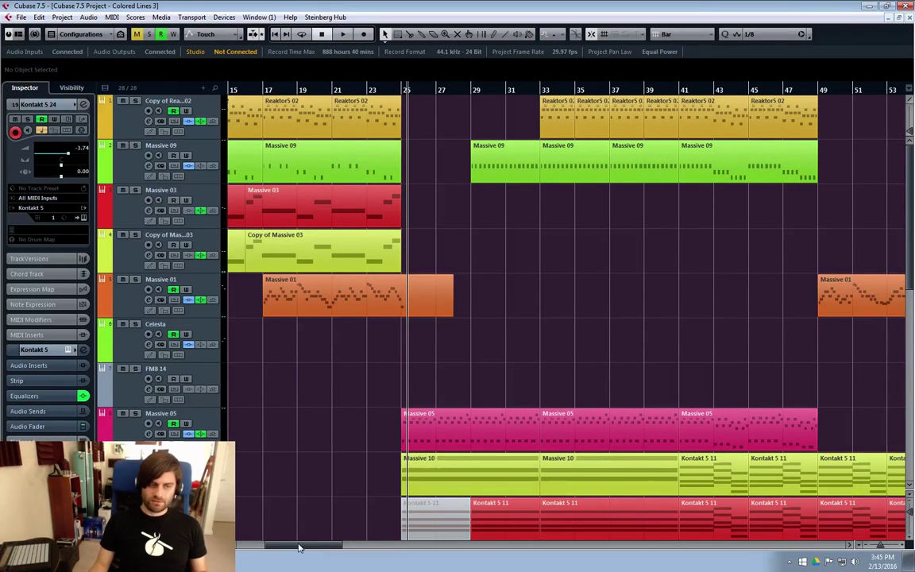
pyautogui.moveTo(299, 546); pyautogui.dragTo(256, 550)
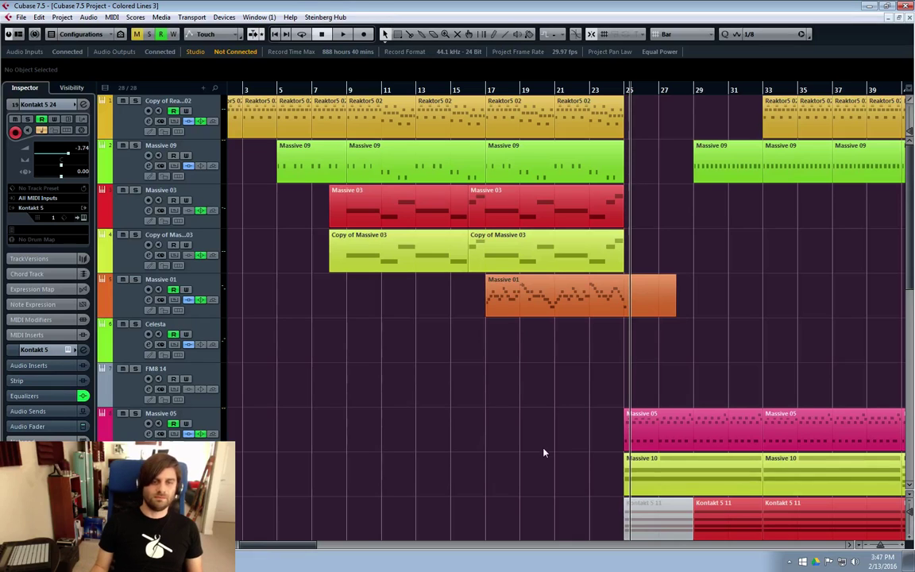
pyautogui.moveTo(274, 545)
pyautogui.mouseDown()
pyautogui.moveTo(262, 549)
pyautogui.moveTo(286, 547)
pyautogui.moveTo(257, 545)
pyautogui.mouseUp()
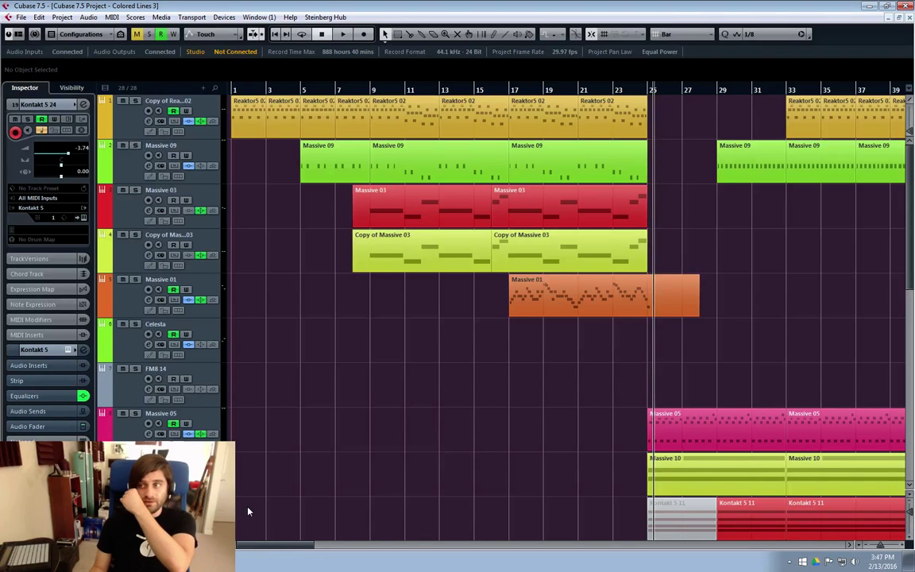
pyautogui.moveTo(272, 548); pyautogui.dragTo(306, 554)
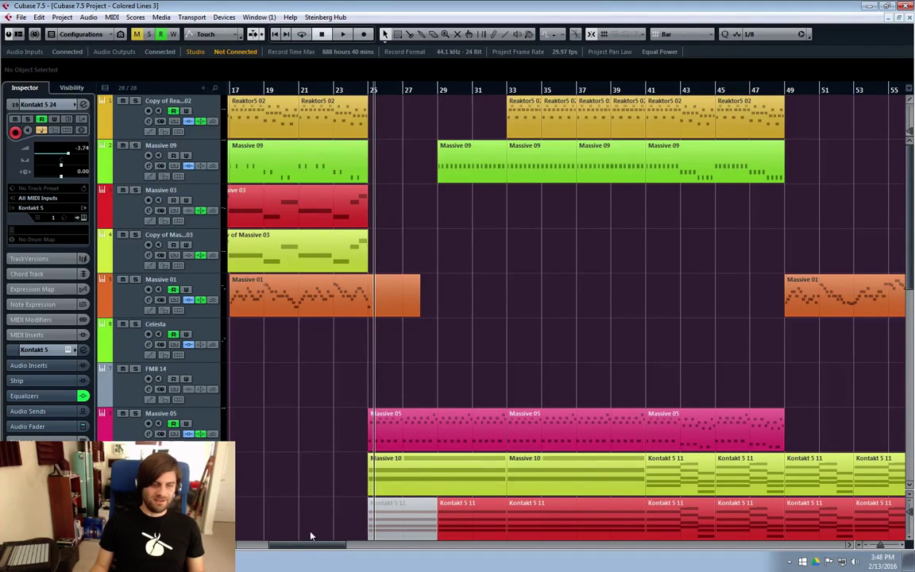
pyautogui.moveTo(308, 547); pyautogui.dragTo(305, 548)
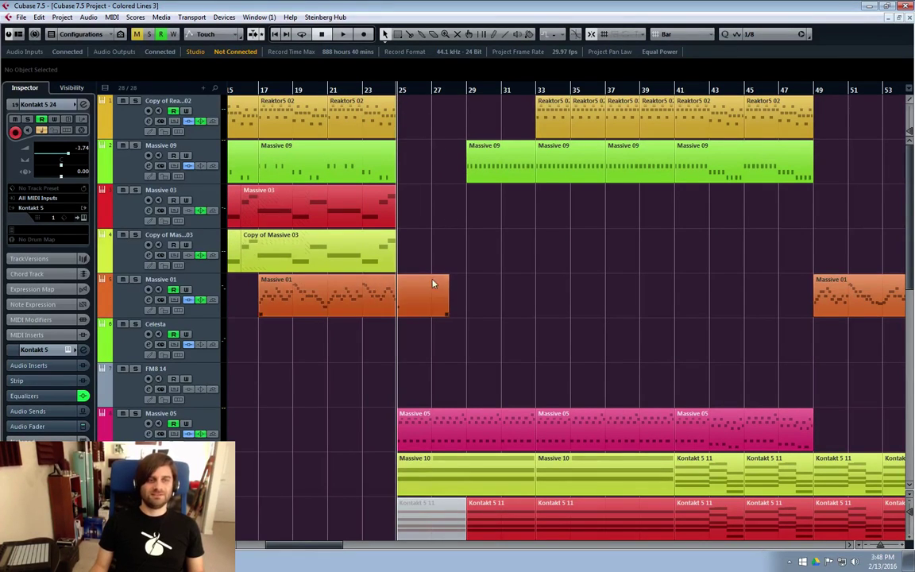
pyautogui.scroll(-4, 432, 300)
pyautogui.scroll(4, 431, 300)
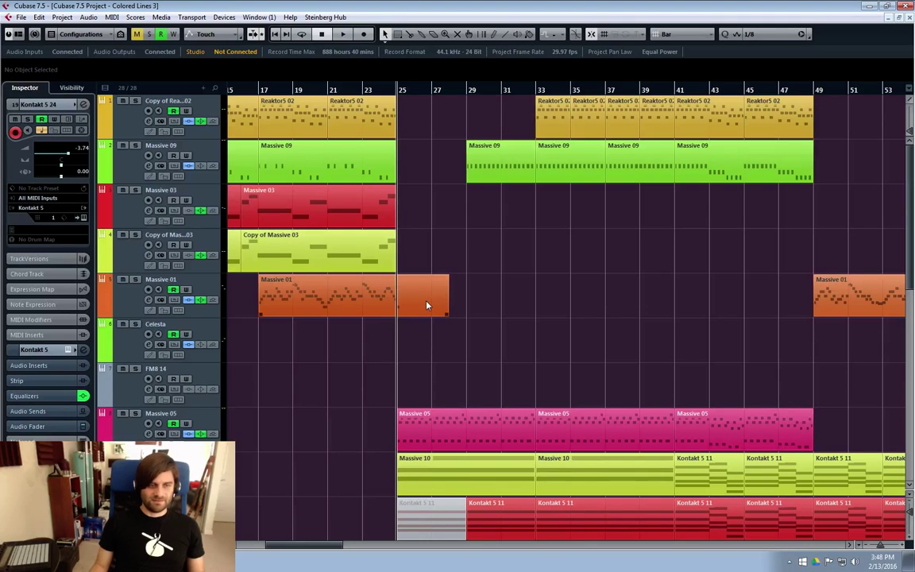
pyautogui.moveTo(449, 310)
pyautogui.mouseDown()
pyautogui.moveTo(455, 286)
pyautogui.moveTo(450, 296)
pyautogui.mouseUp()
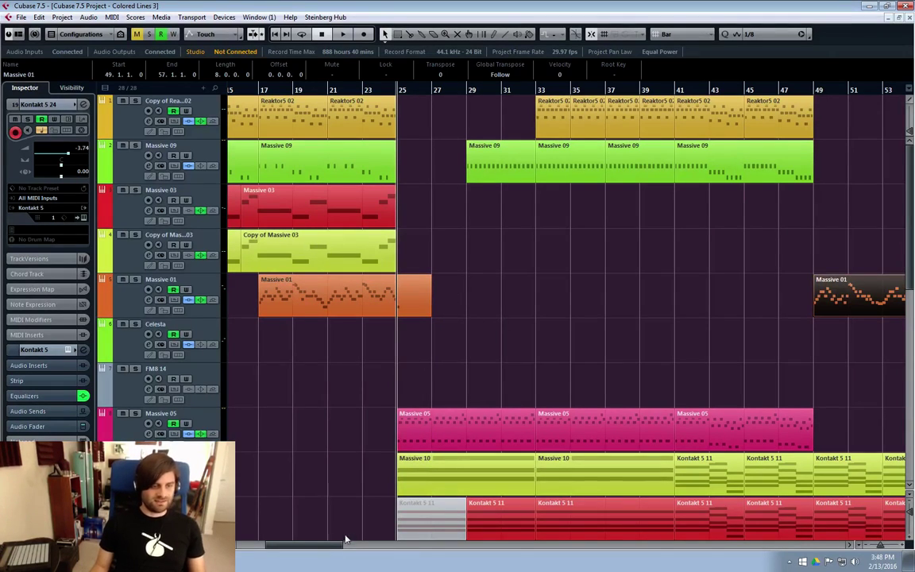
# Play the arrangement from bar 25, follow its parts across the upper and lower tracks, and stop just past bar 77.
pyautogui.moveTo(316, 549)
pyautogui.mouseDown()
pyautogui.moveTo(262, 546)
pyautogui.moveTo(312, 550)
pyautogui.mouseUp()
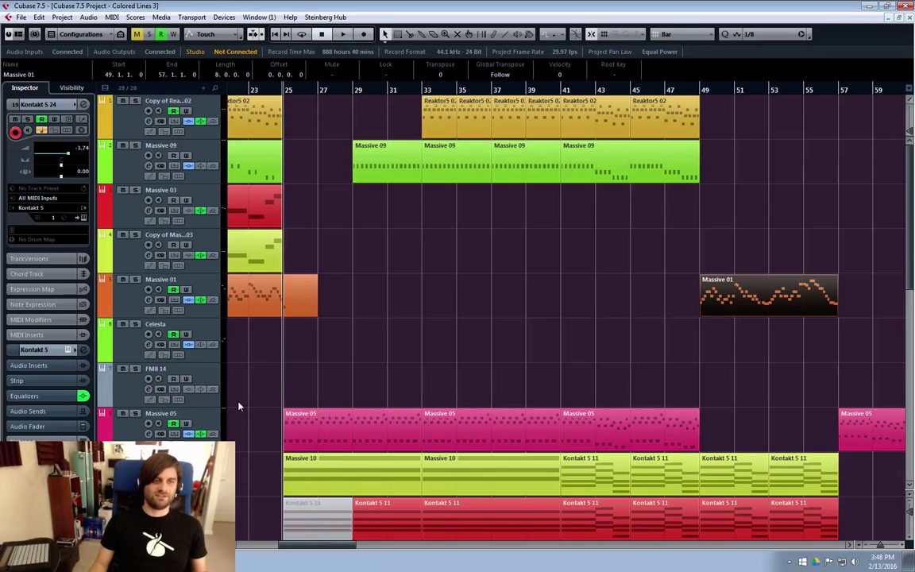
pyautogui.moveTo(296, 548); pyautogui.dragTo(279, 541)
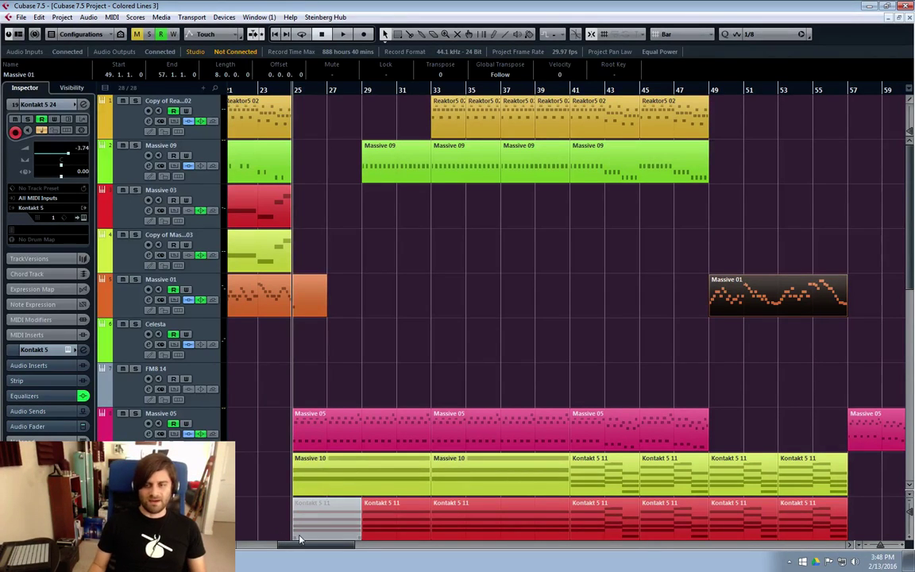
pyautogui.moveTo(298, 551)
pyautogui.mouseDown()
pyautogui.moveTo(265, 552)
pyautogui.moveTo(295, 550)
pyautogui.mouseUp()
pyautogui.click(377, 329)
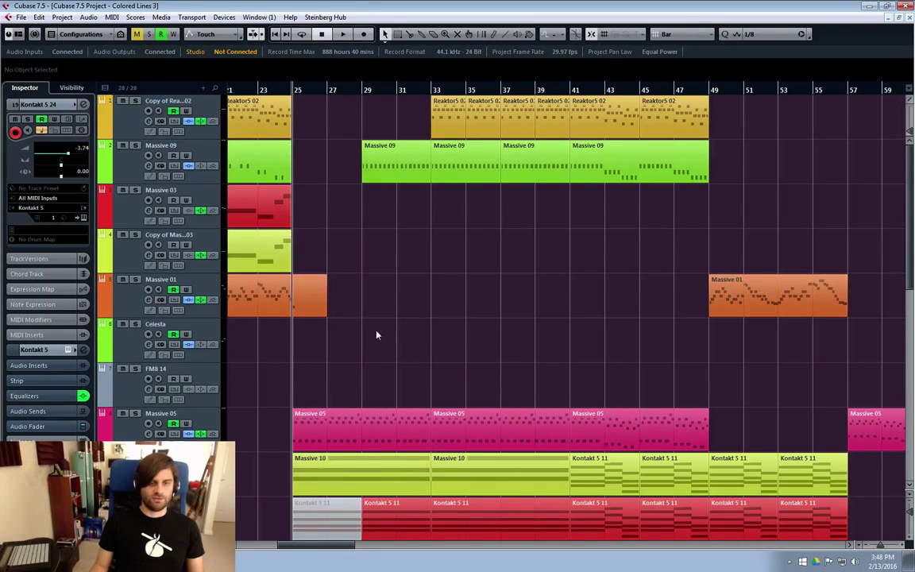
pyautogui.press('space')
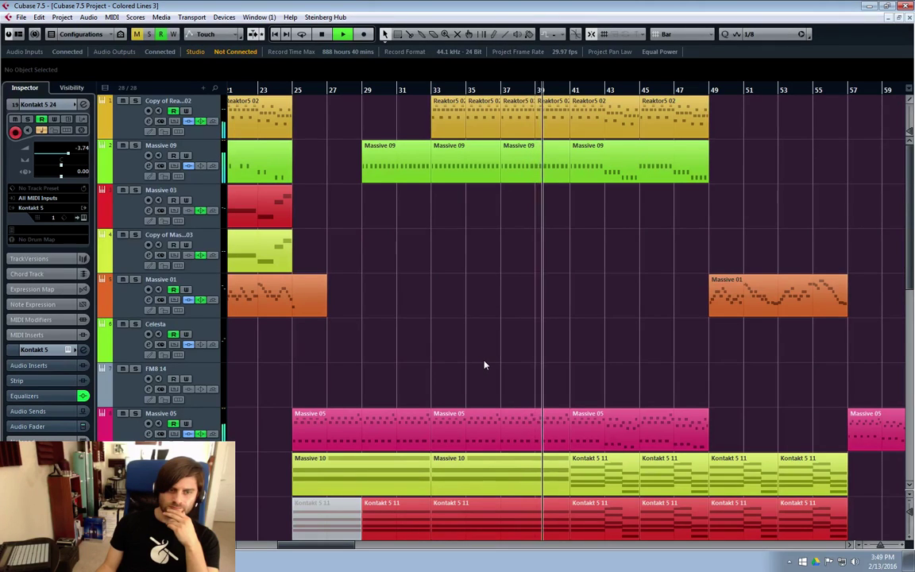
pyautogui.scroll(-4, 480, 381)
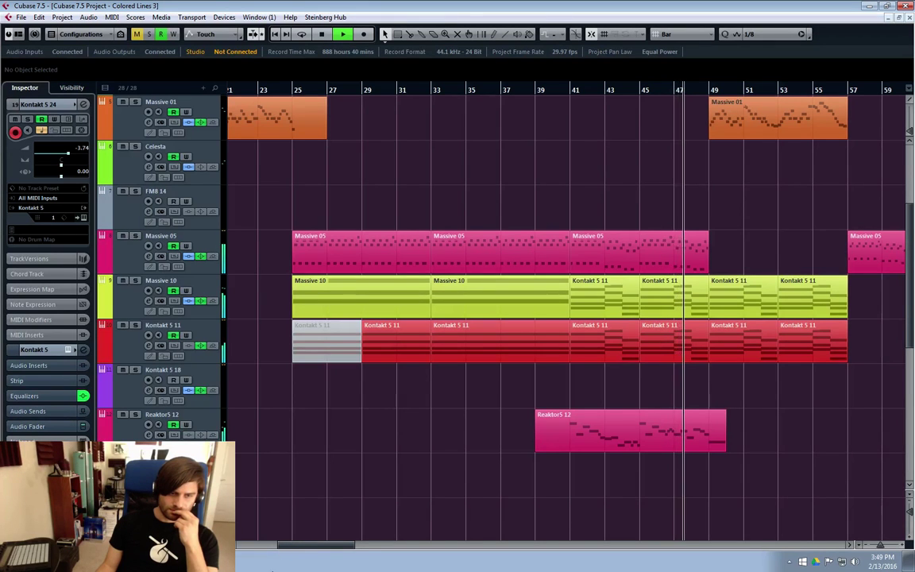
pyautogui.moveTo(296, 547); pyautogui.dragTo(399, 545)
pyautogui.scroll(4, 549, 515)
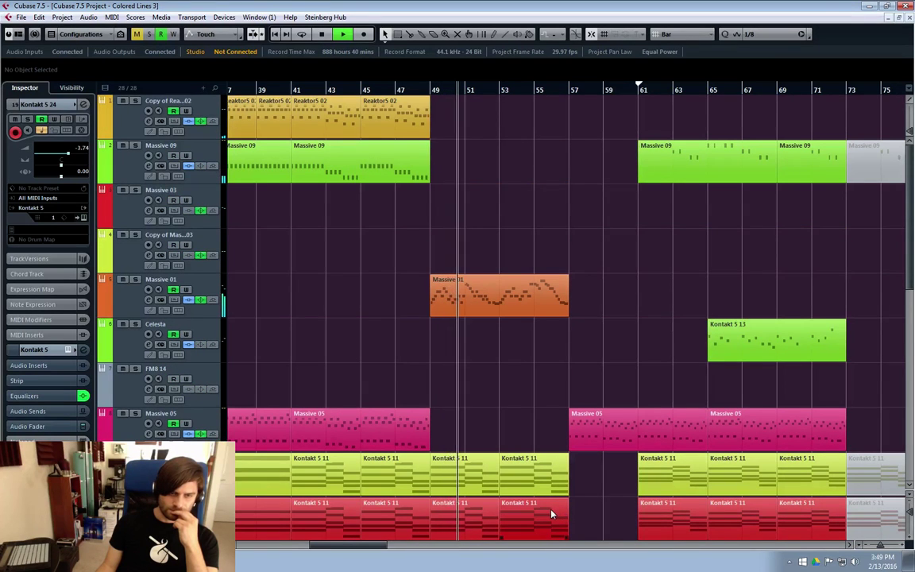
pyautogui.moveTo(354, 549); pyautogui.dragTo(371, 548)
pyautogui.moveTo(908, 188); pyautogui.dragTo(909, 216)
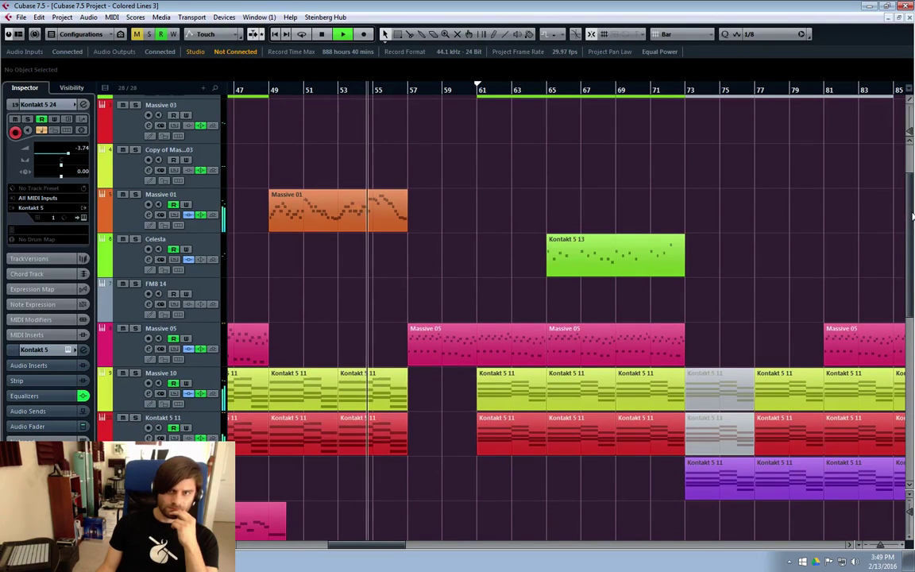
pyautogui.moveTo(912, 216); pyautogui.dragTo(912, 209)
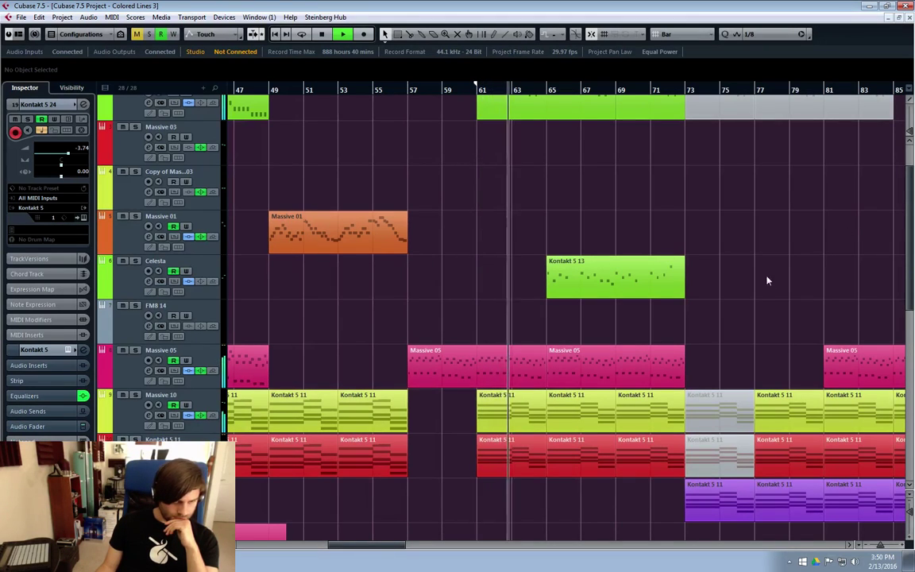
pyautogui.moveTo(379, 546); pyautogui.dragTo(403, 548)
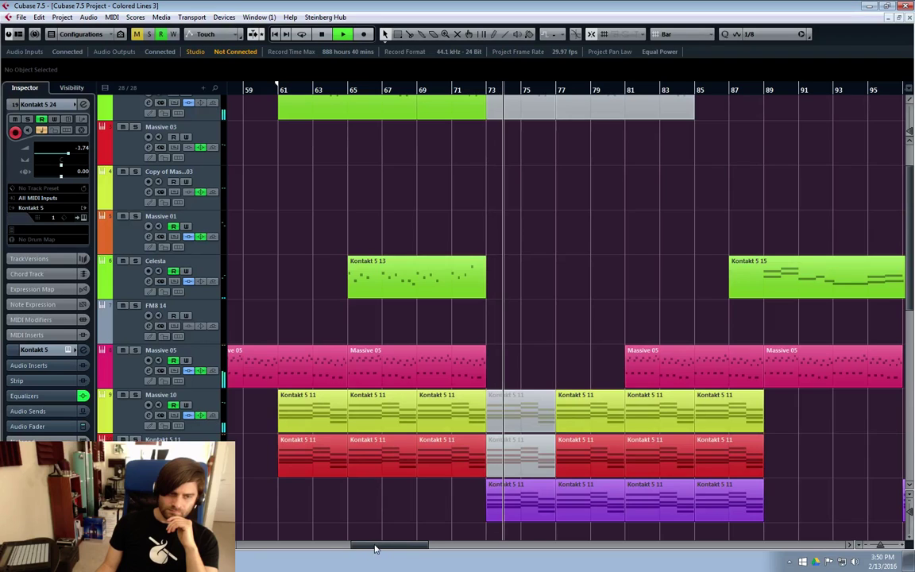
pyautogui.scroll(-10, 436, 494)
pyautogui.scroll(-2, 436, 494)
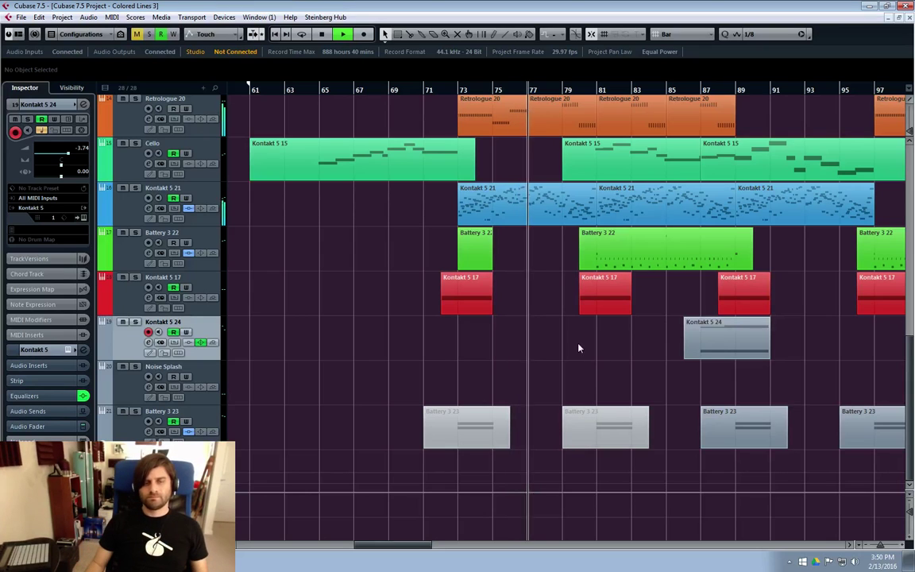
pyautogui.press('space')
# Copy the Kontakt 5 24 part from bar 86 to bar 70 on the same track.
pyautogui.click(723, 357)
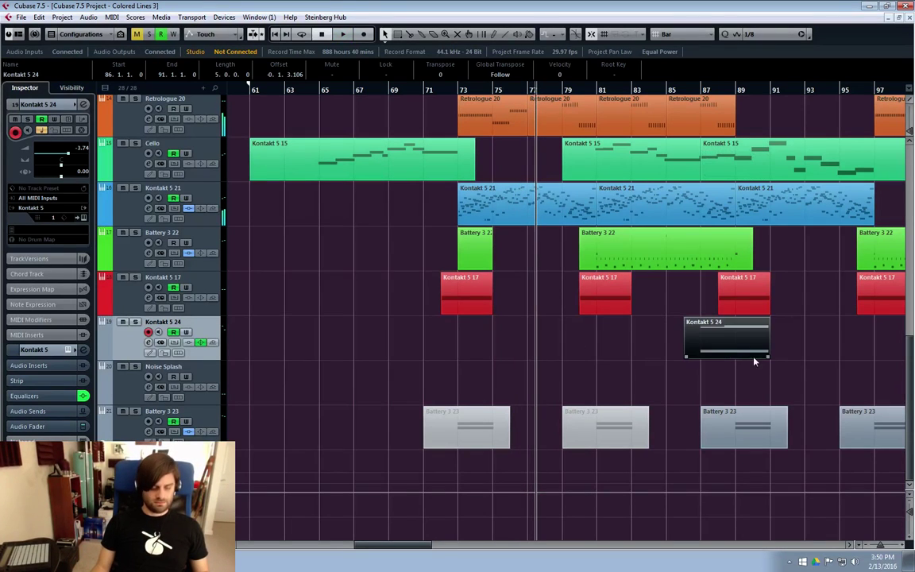
pyautogui.moveTo(756, 359); pyautogui.dragTo(440, 347)
pyautogui.click(291, 84)
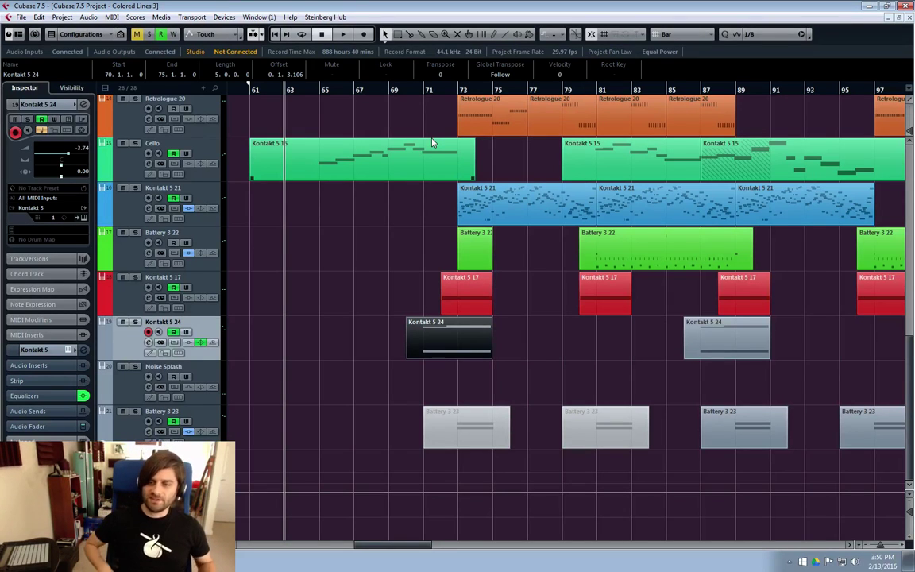
pyautogui.click(373, 321)
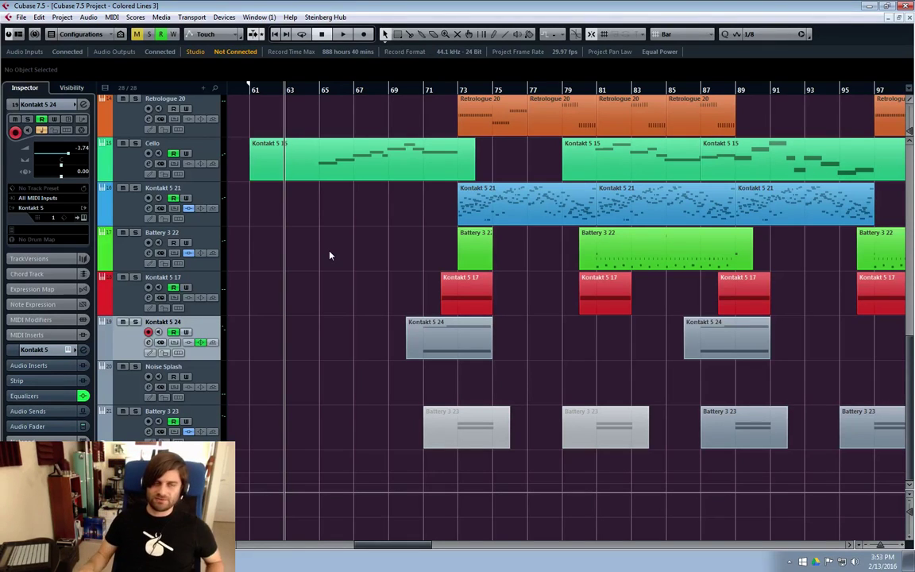
# Set the playback cursor to bar 61 and bring the Massive 10 through Kontakt 5 21 tracks into view.
pyautogui.moveTo(287, 99); pyautogui.dragTo(267, 91)
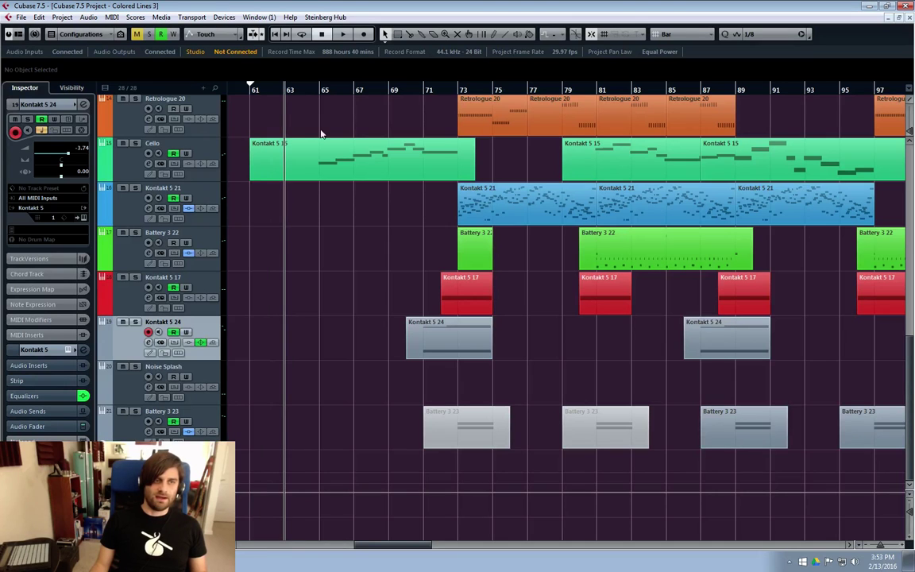
pyautogui.scroll(8, 357, 235)
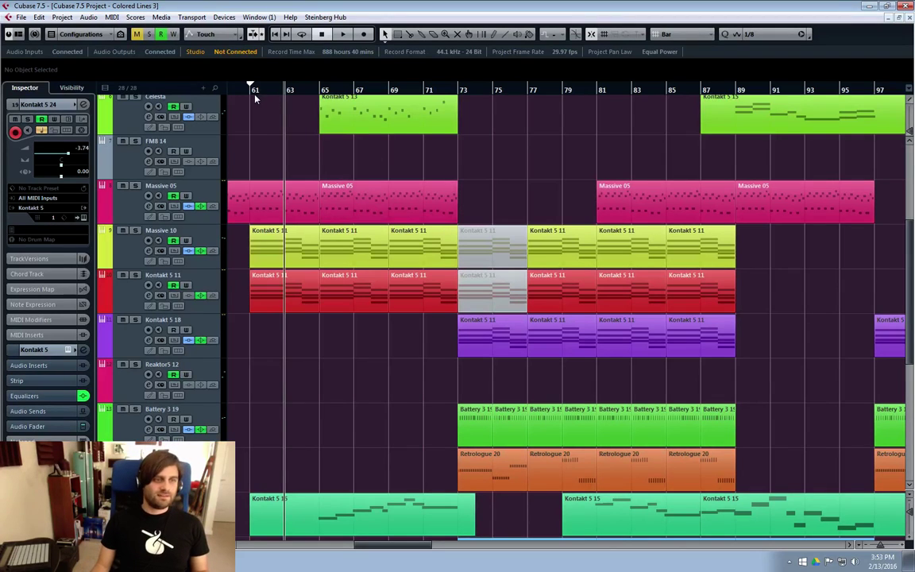
pyautogui.press('space')
pyautogui.press('space')
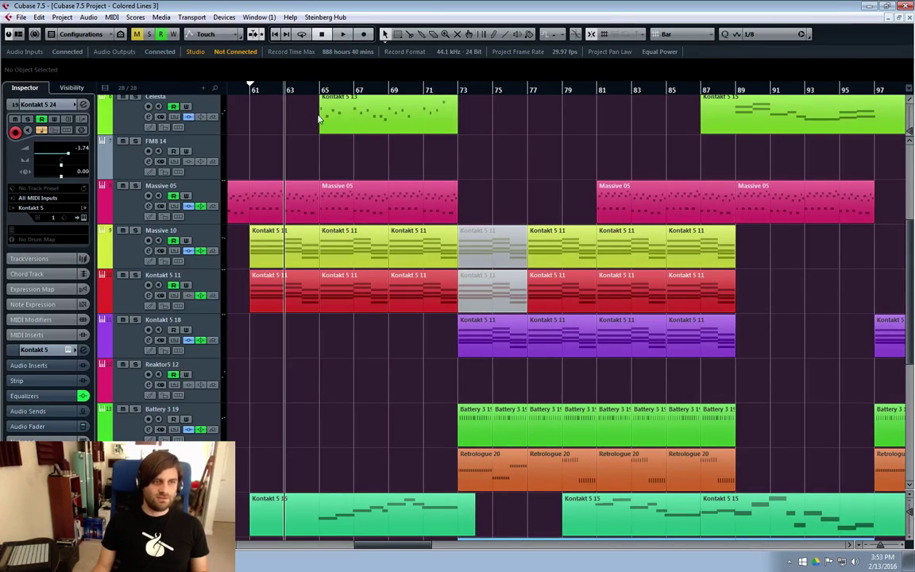
pyautogui.press('space')
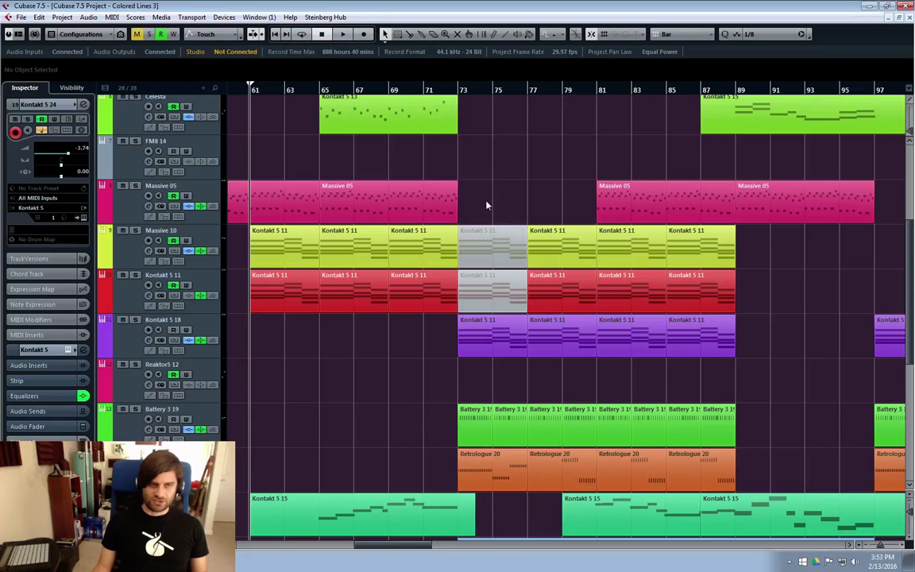
pyautogui.scroll(-2, 384, 272)
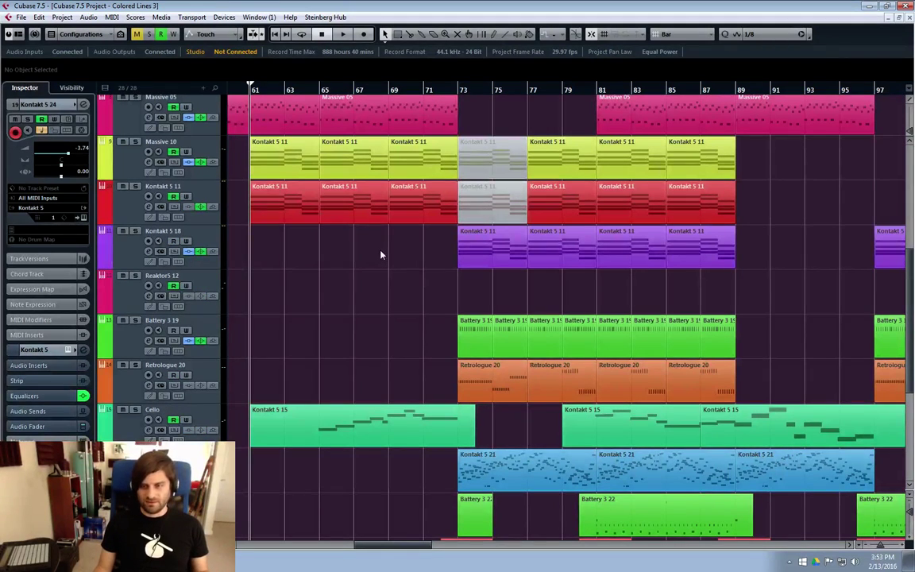
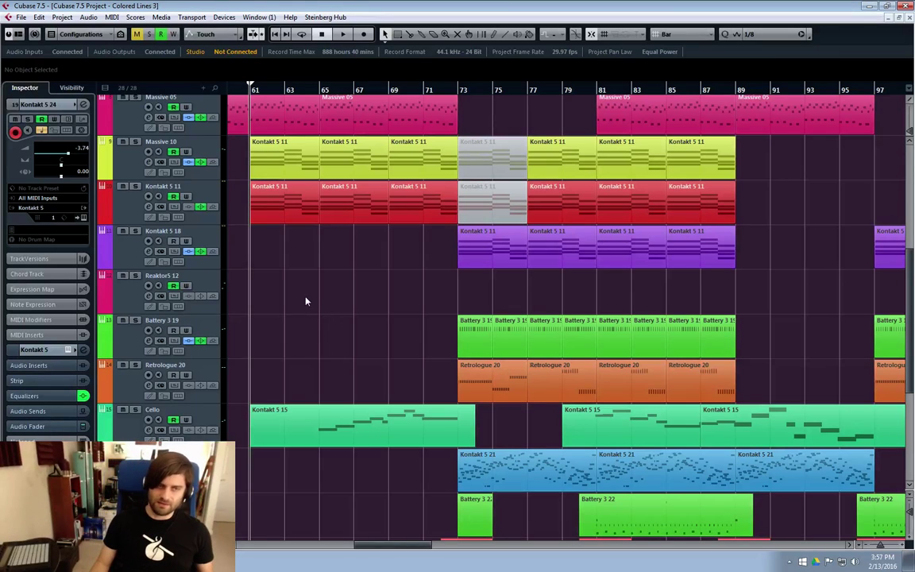
# Return to the first tracks around bars 23 to 60 and place the playback cursor at bar 31.
pyautogui.moveTo(313, 337); pyautogui.dragTo(291, 347)
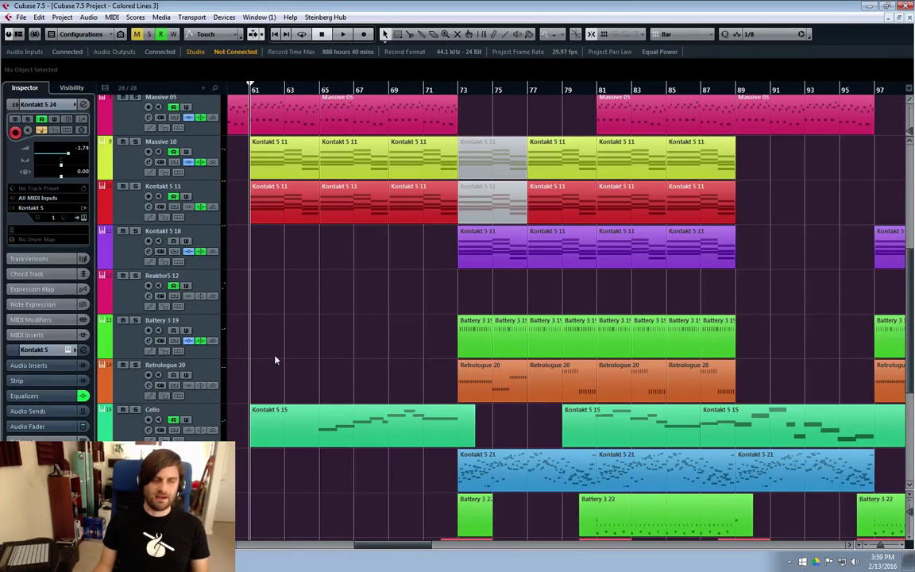
pyautogui.hscroll(-10, 382, 381)
pyautogui.scroll(5, 485, 409)
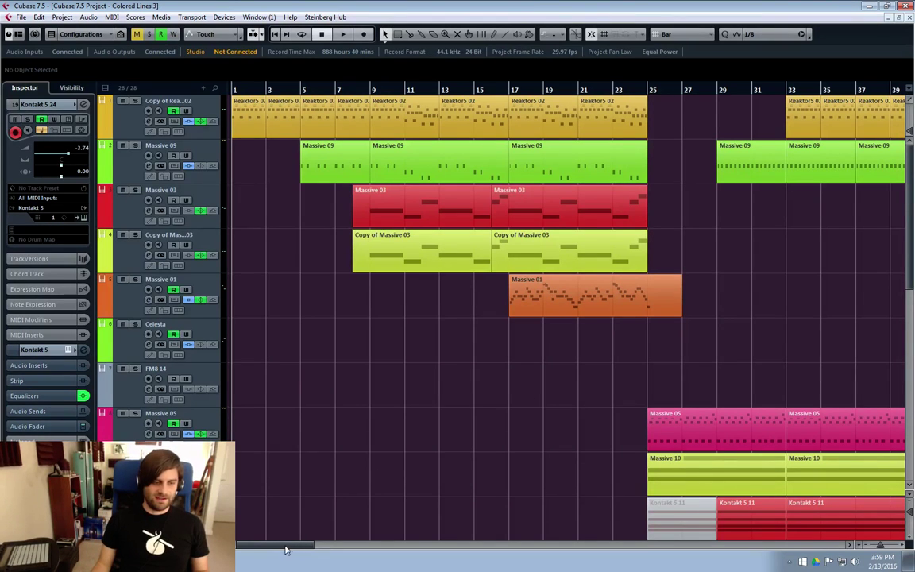
pyautogui.moveTo(286, 548); pyautogui.dragTo(328, 550)
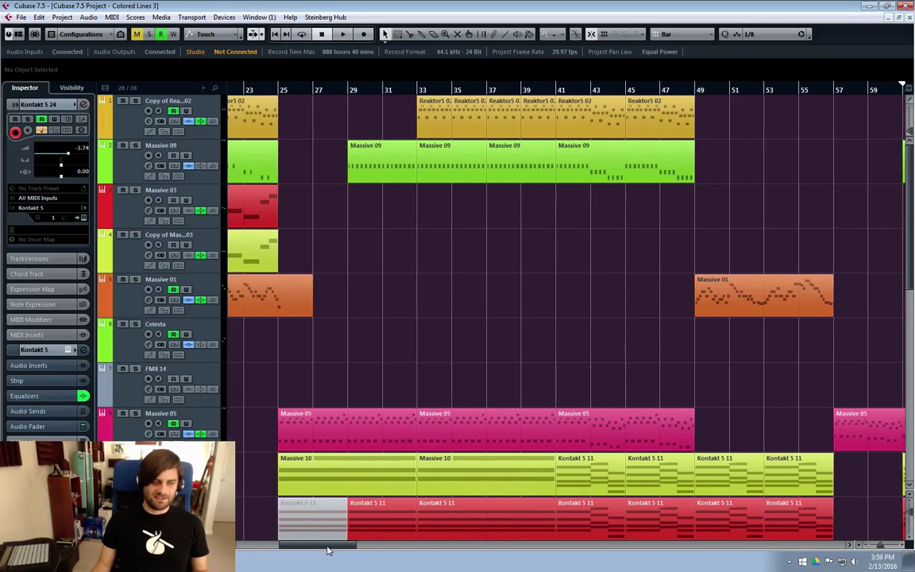
pyautogui.click(382, 90)
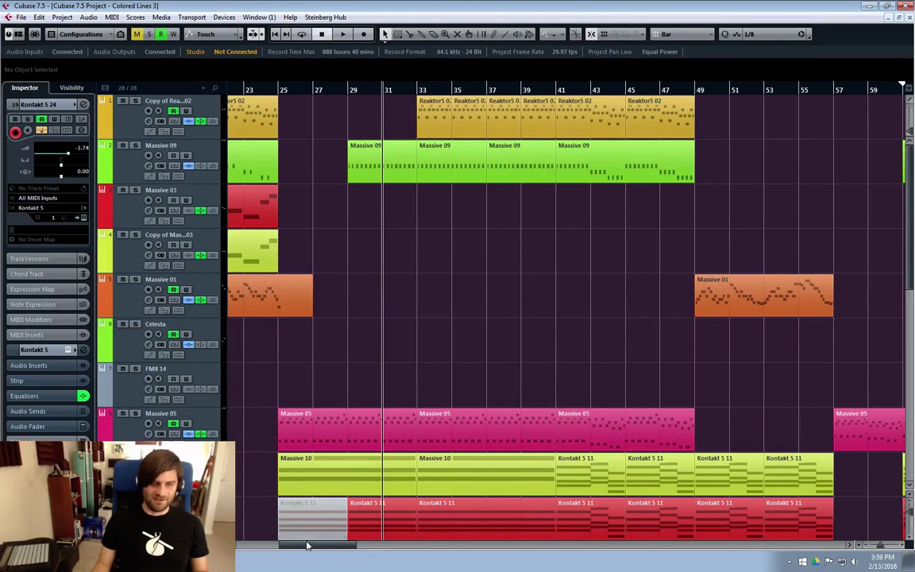
# Review the upper and middle tracks between bars 33 and 91, and place the playback cursor at bar 25.
pyautogui.moveTo(308, 545); pyautogui.dragTo(333, 549)
pyautogui.click(505, 93)
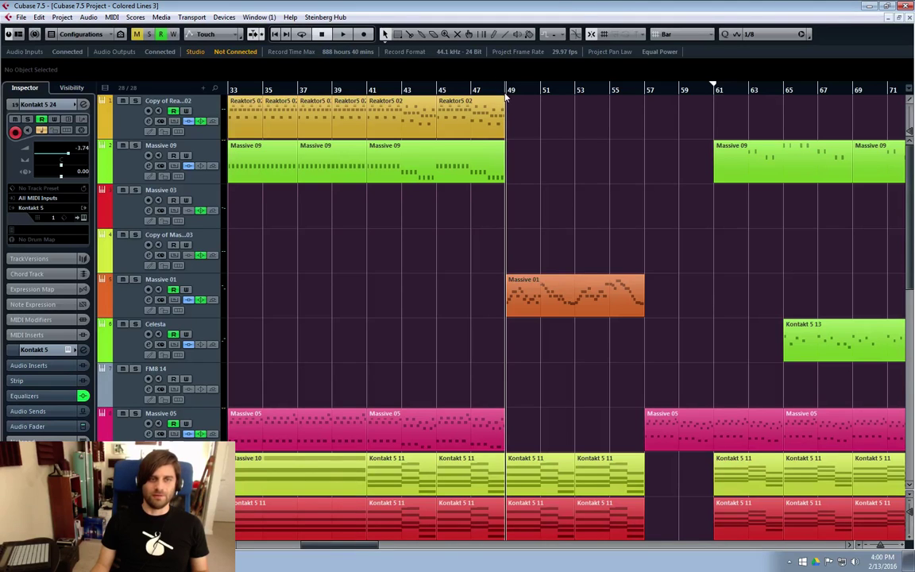
pyautogui.scroll(-4, 520, 254)
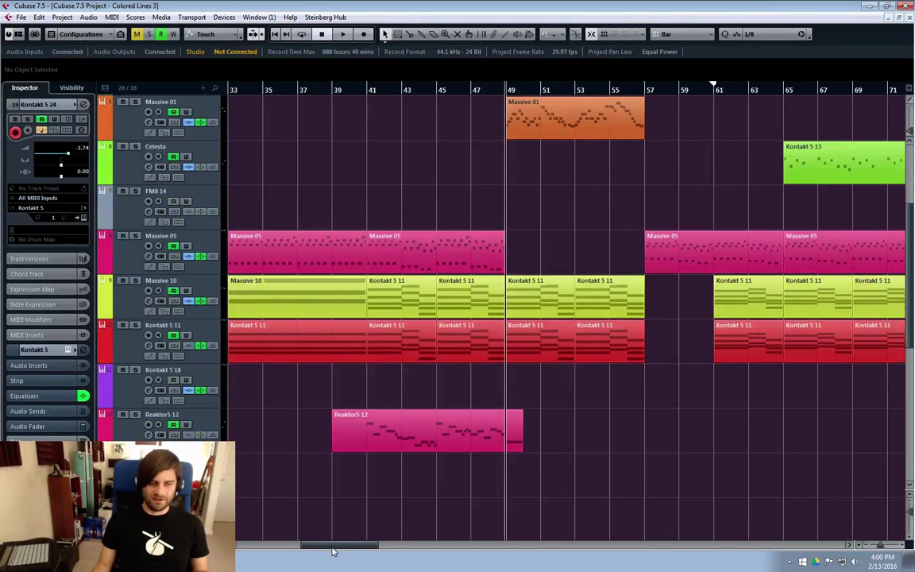
pyautogui.moveTo(334, 551); pyautogui.dragTo(372, 548)
pyautogui.scroll(4, 360, 272)
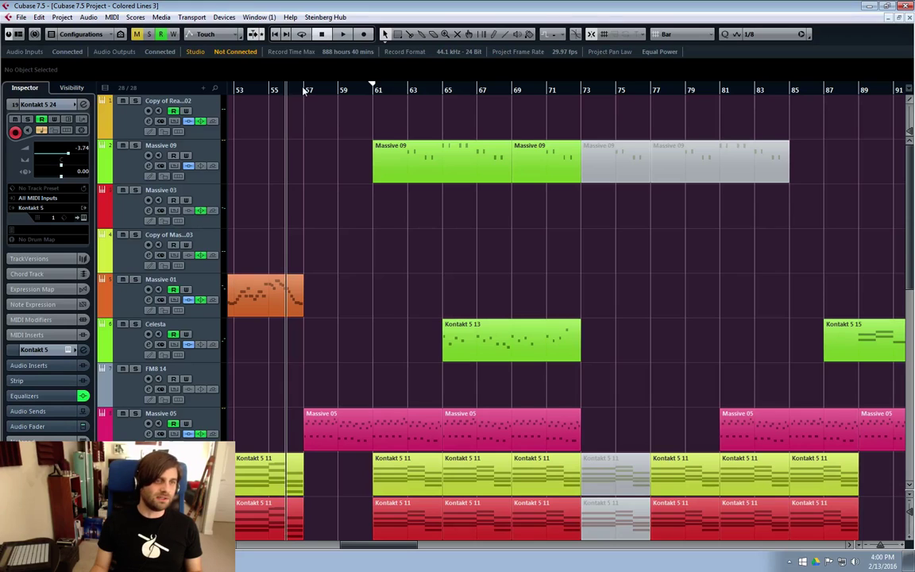
pyautogui.scroll(-4, 346, 333)
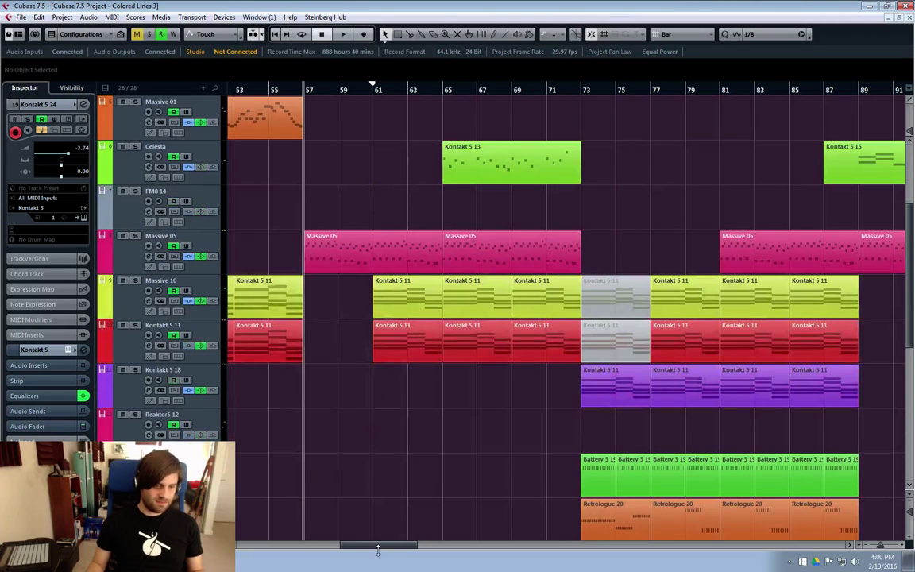
pyautogui.moveTo(382, 547); pyautogui.dragTo(312, 546)
pyautogui.click(363, 93)
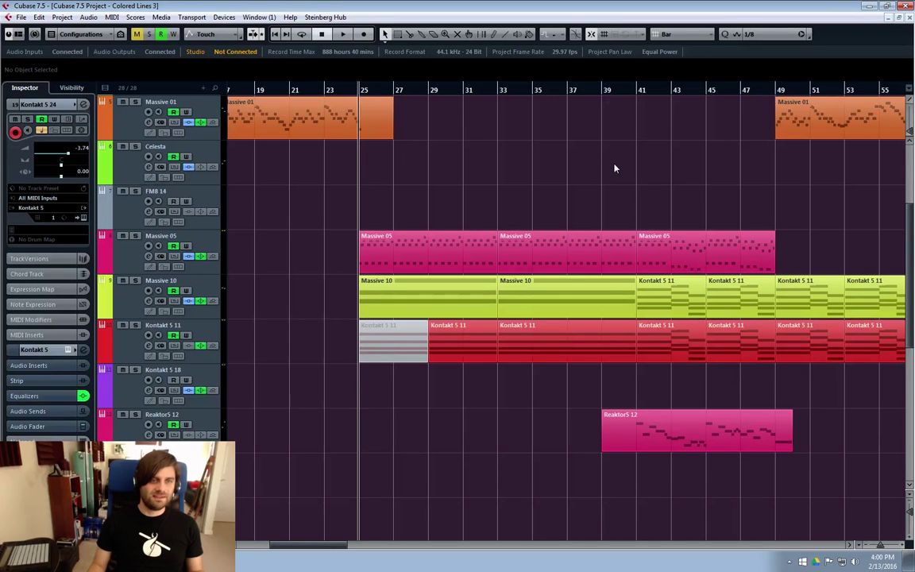
# Play the arrangement from bar 25 and stop just before bar 49.
pyautogui.press('space')
pyautogui.scroll(4, 549, 262)
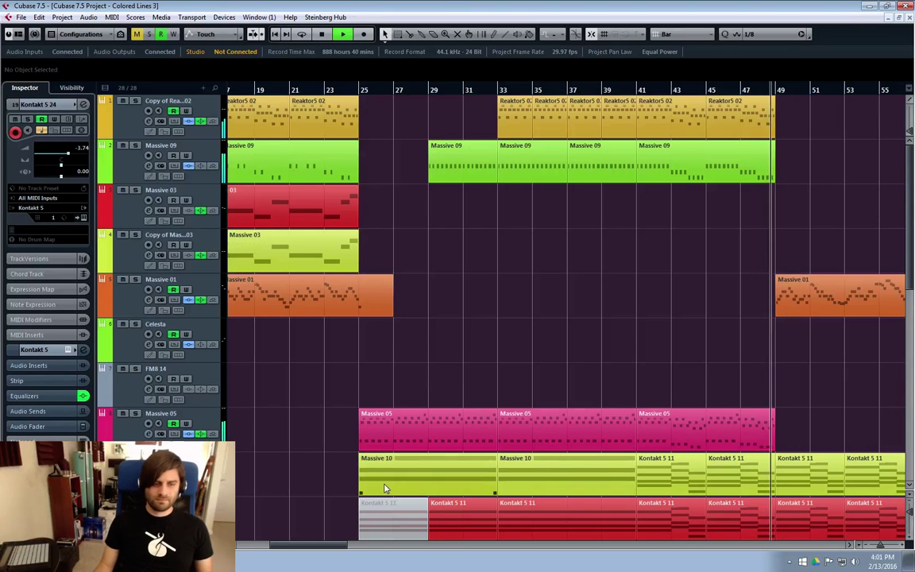
pyautogui.press('space')
# Place the playback cursor at bar 51 and examine the parts on the upper tracks between bars 41 and 95.
pyautogui.moveTo(323, 547); pyautogui.dragTo(371, 548)
pyautogui.click(395, 90)
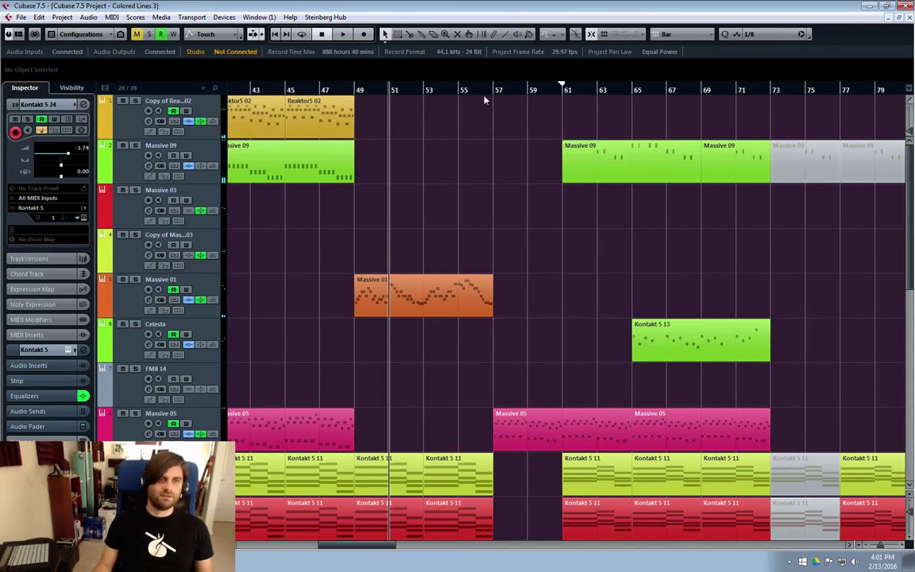
pyautogui.moveTo(351, 546); pyautogui.dragTo(393, 549)
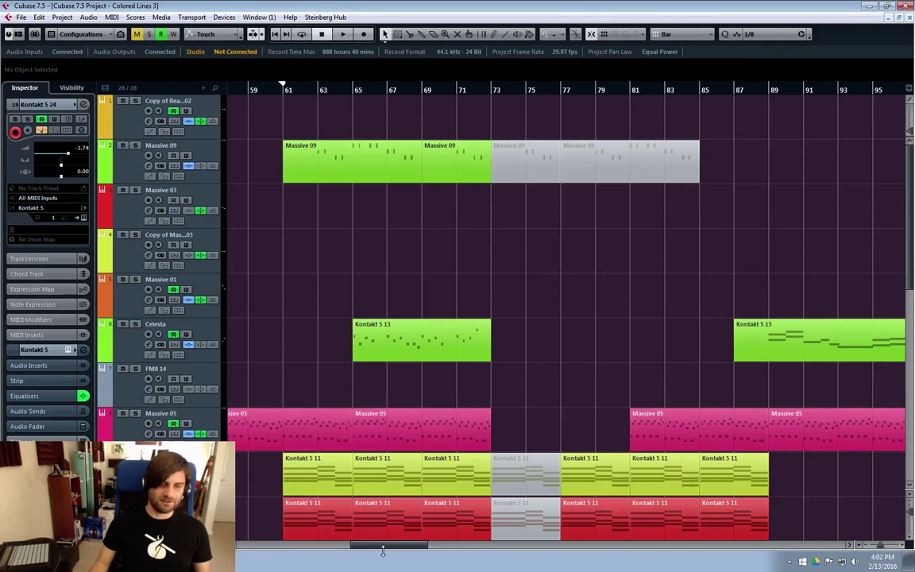
pyautogui.moveTo(386, 550); pyautogui.dragTo(370, 551)
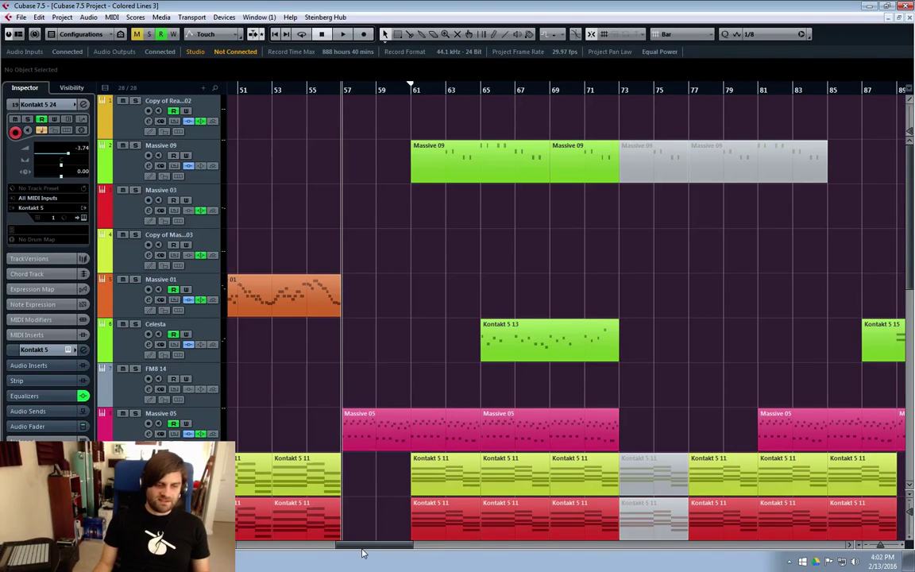
pyautogui.moveTo(366, 550); pyautogui.dragTo(344, 549)
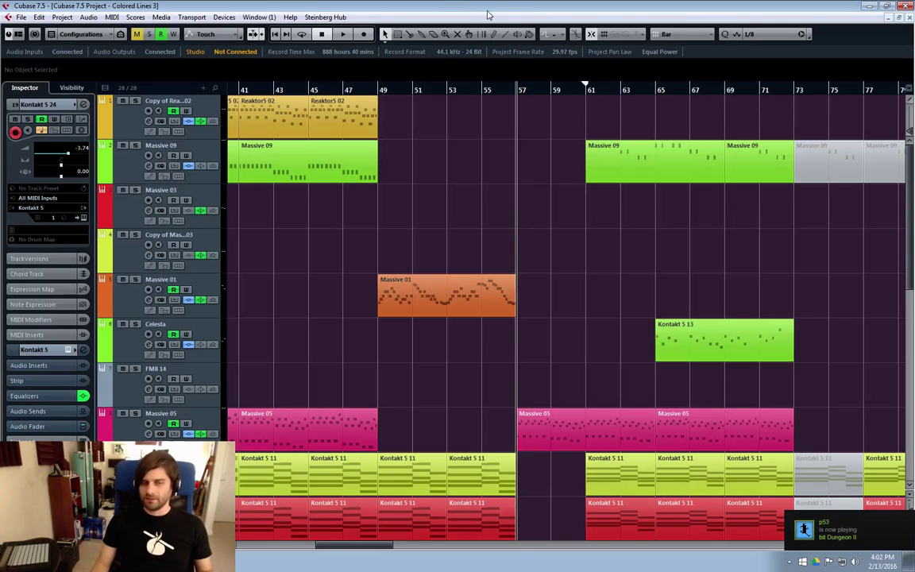
pyautogui.moveTo(354, 551); pyautogui.dragTo(363, 551)
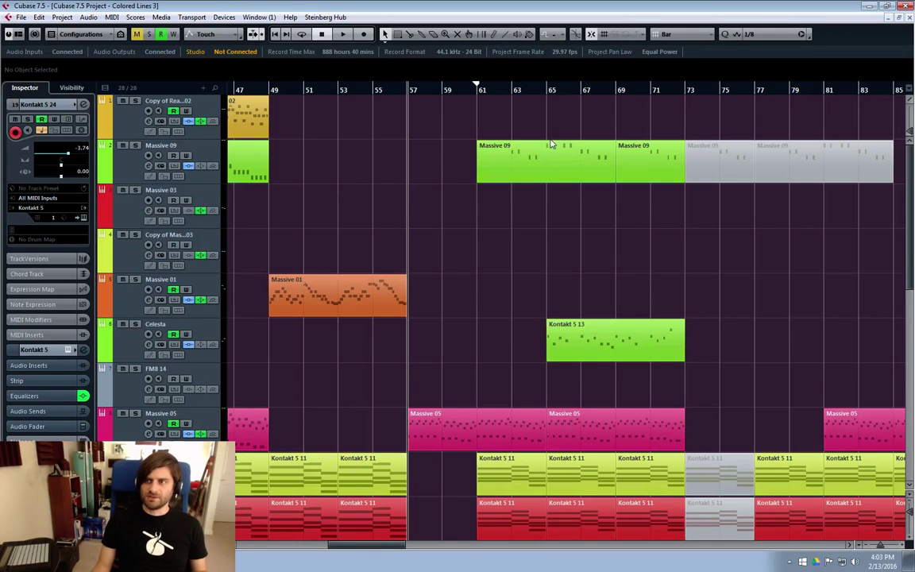
# Play the arrangement from bar 57 past bar 73, following its parts from the Massive tracks down to the Battery 3 23 track.
pyautogui.press('space')
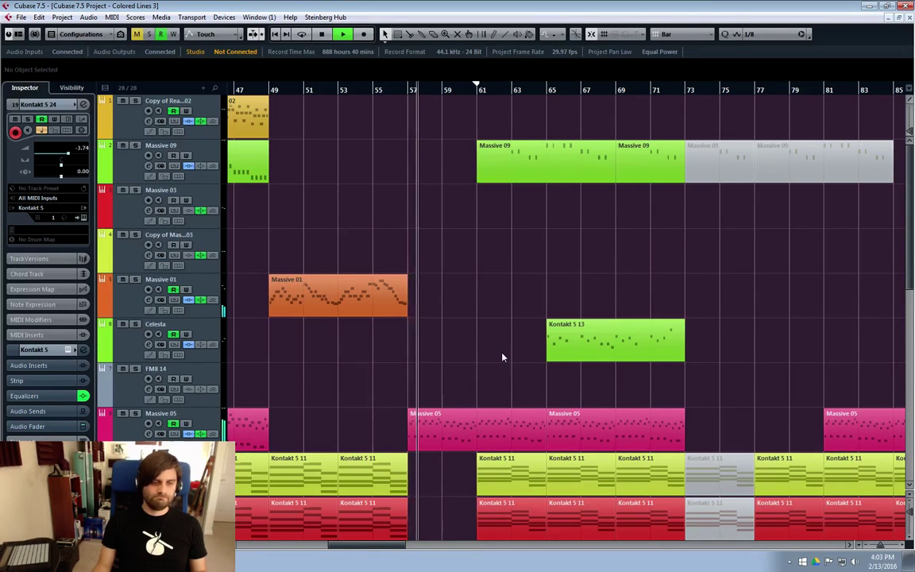
pyautogui.scroll(-2, 548, 282)
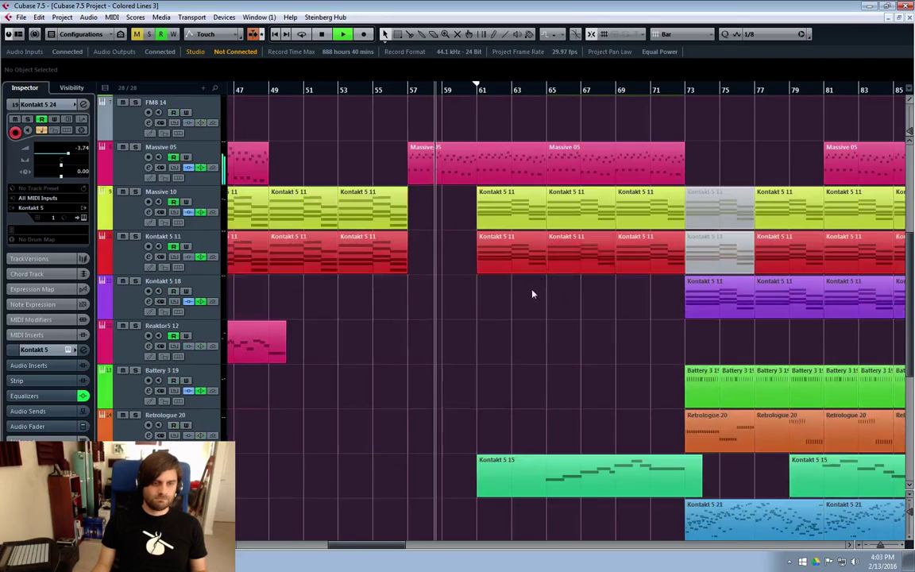
pyautogui.moveTo(369, 545)
pyautogui.mouseDown()
pyautogui.moveTo(342, 546)
pyautogui.moveTo(380, 551)
pyautogui.moveTo(364, 549)
pyautogui.mouseUp()
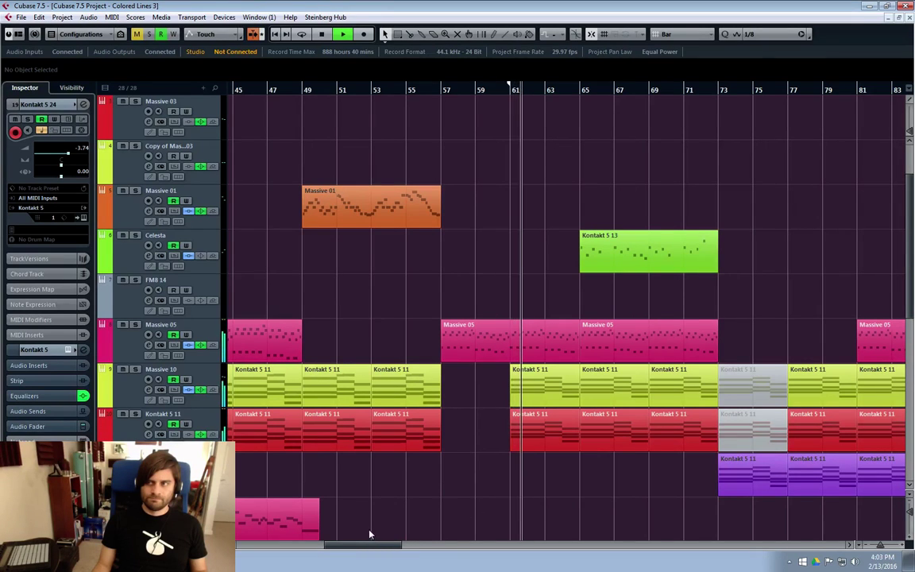
pyautogui.moveTo(351, 547); pyautogui.dragTo(376, 548)
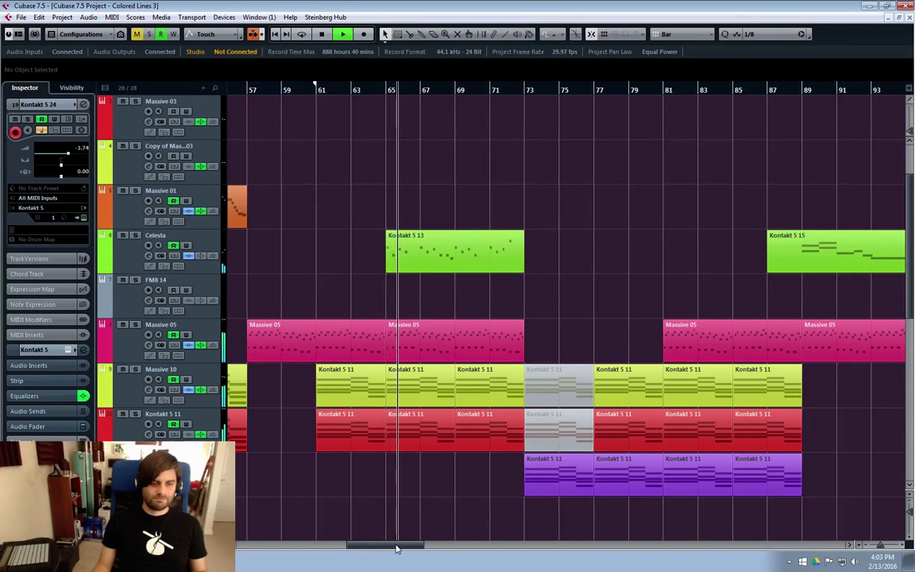
pyautogui.moveTo(396, 547); pyautogui.dragTo(408, 548)
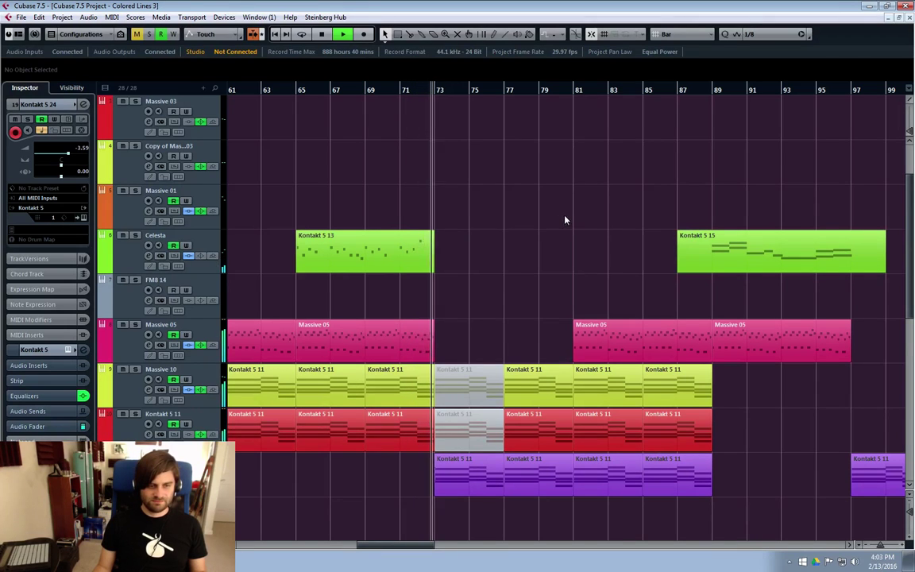
pyautogui.scroll(-10, 548, 220)
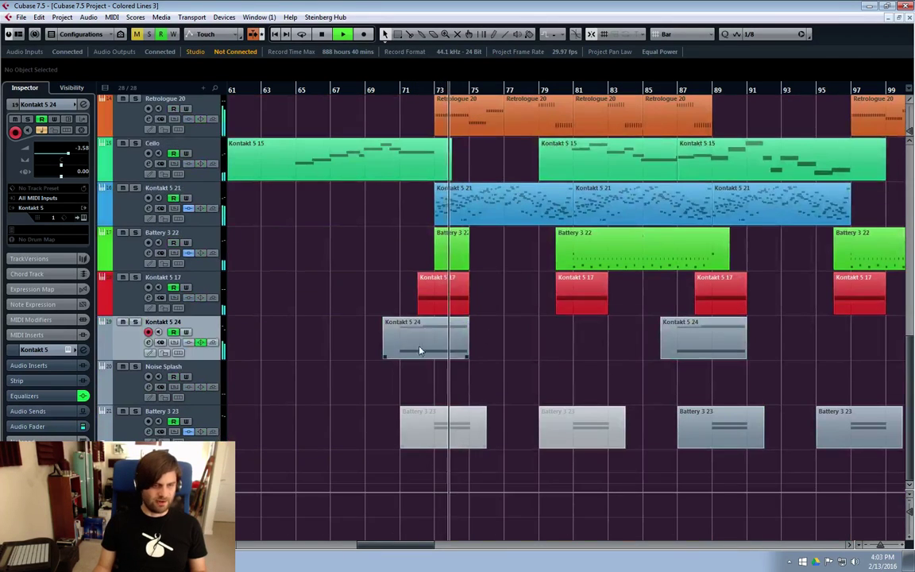
# Mute the Kontakt 5 24 part starting at bar 70 during playback, and delete it from the track.
pyautogui.click(424, 348)
pyautogui.hotkey('shift', 'm')
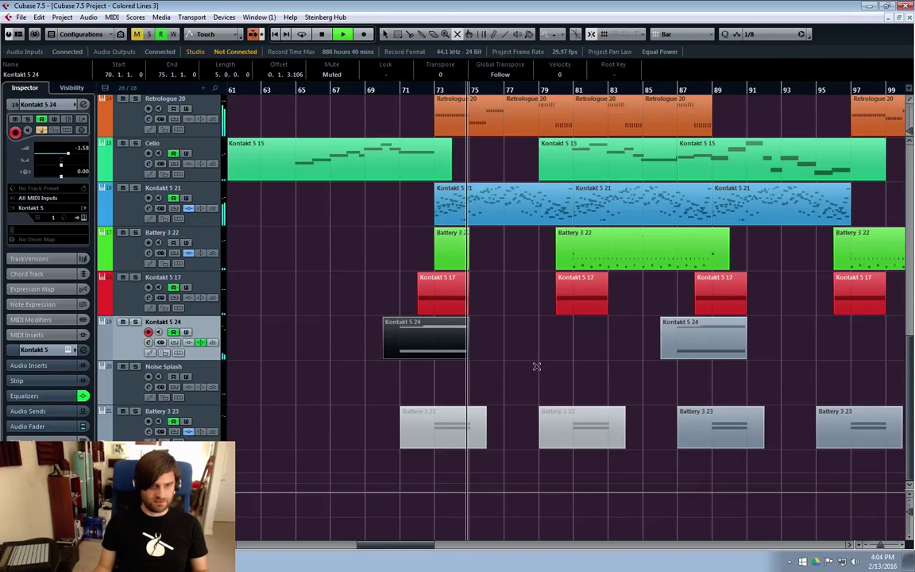
pyautogui.moveTo(371, 545); pyautogui.dragTo(384, 511)
pyautogui.click(383, 511)
pyautogui.click(468, 350)
pyautogui.press('Delete')
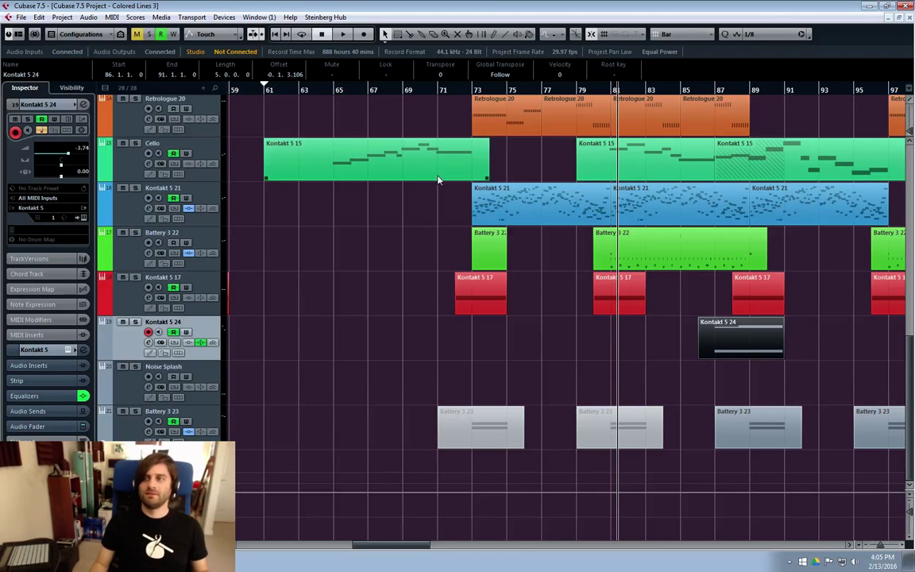
# Play the arrangement from bar 71, follow its parts across the middle and lower tracks, and stop around bar 105.
pyautogui.click(439, 92)
pyautogui.press('space')
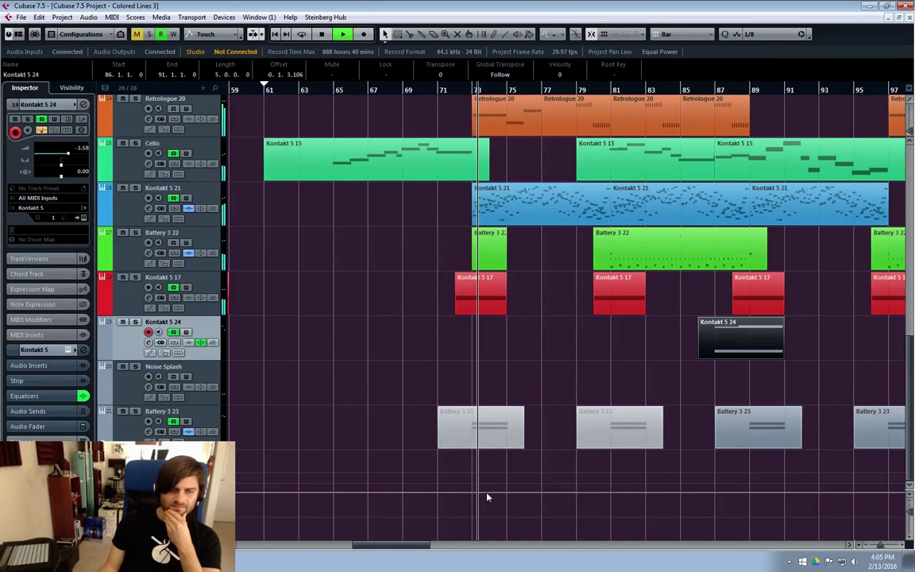
pyautogui.moveTo(429, 547); pyautogui.dragTo(447, 550)
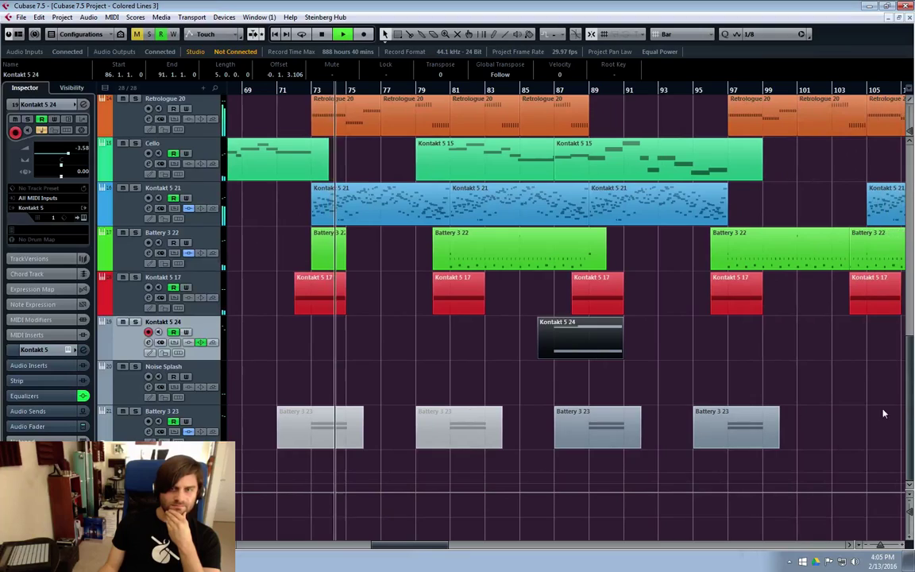
pyautogui.moveTo(911, 398); pyautogui.dragTo(912, 322)
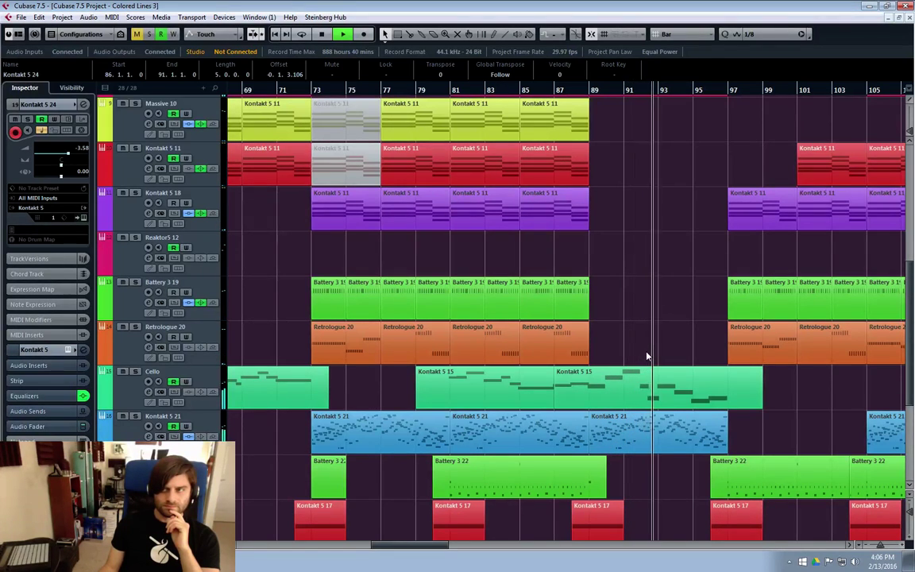
pyautogui.moveTo(416, 547); pyautogui.dragTo(451, 550)
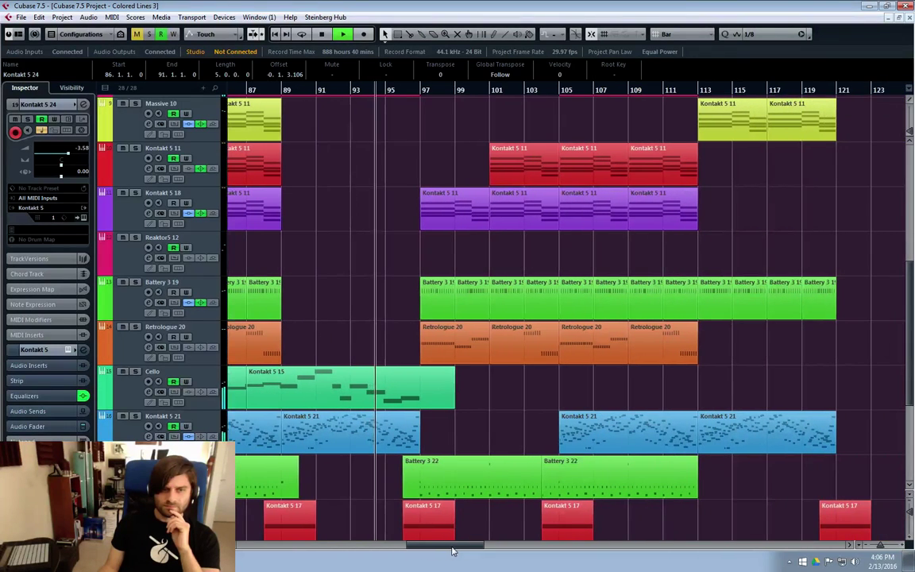
pyautogui.click(713, 396)
pyautogui.scroll(-2, 715, 406)
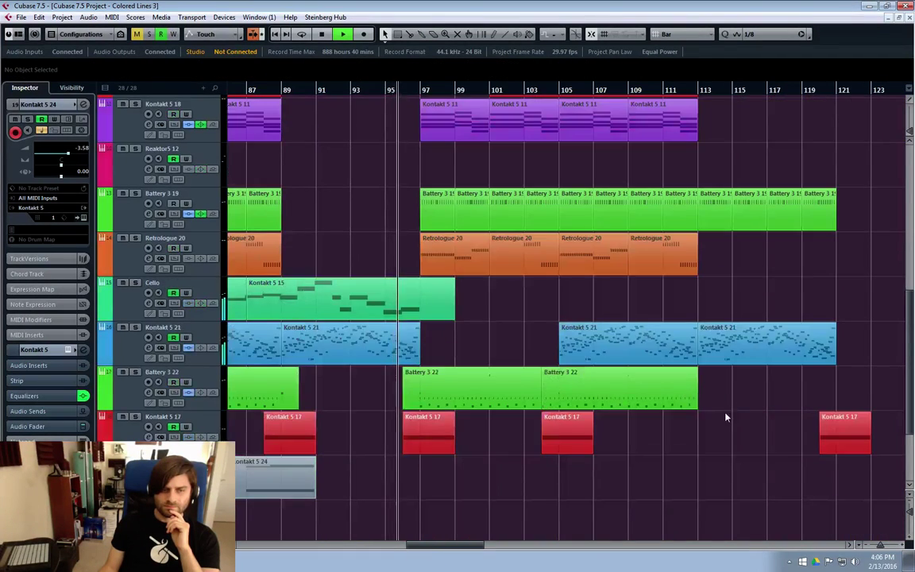
pyautogui.scroll(-2, 723, 419)
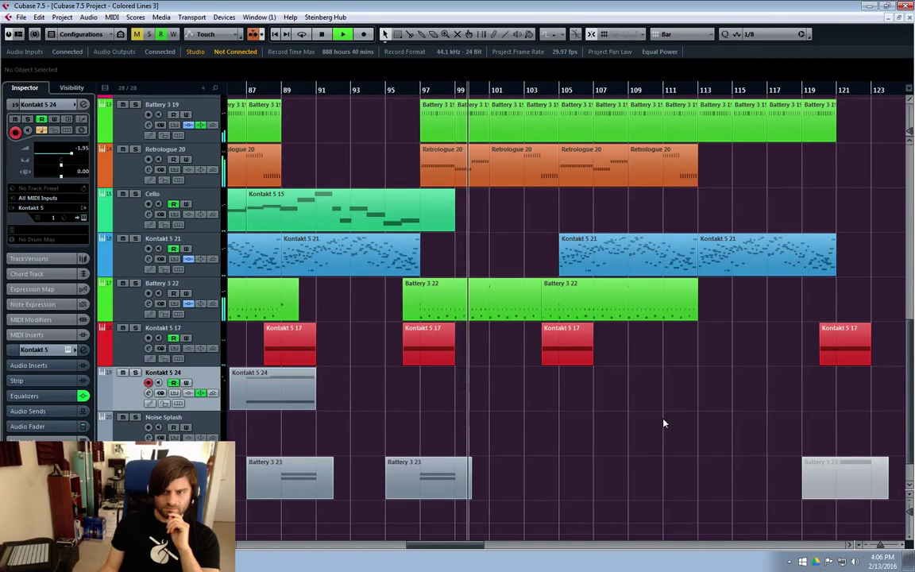
pyautogui.scroll(4, 581, 448)
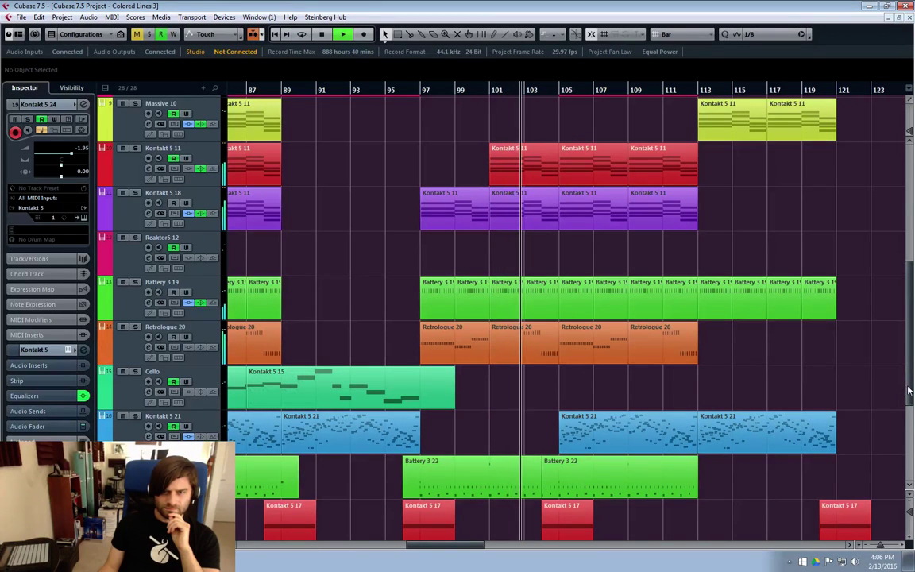
pyautogui.scroll(3, 525, 318)
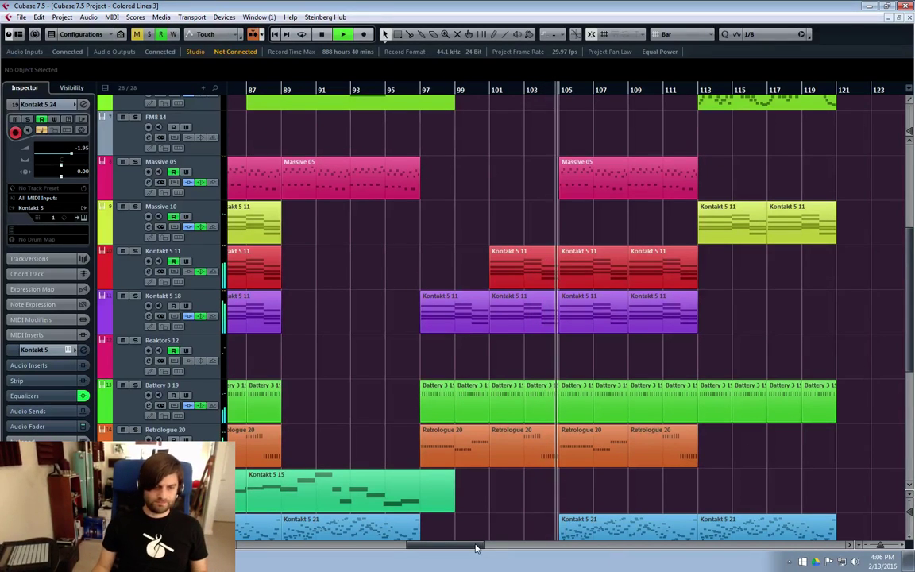
pyautogui.press('space')
# Place the playback cursor at bar 79 and open the Battery 3 22 part starting at bar 80 in the Key Editor.
pyautogui.moveTo(471, 545); pyautogui.dragTo(425, 548)
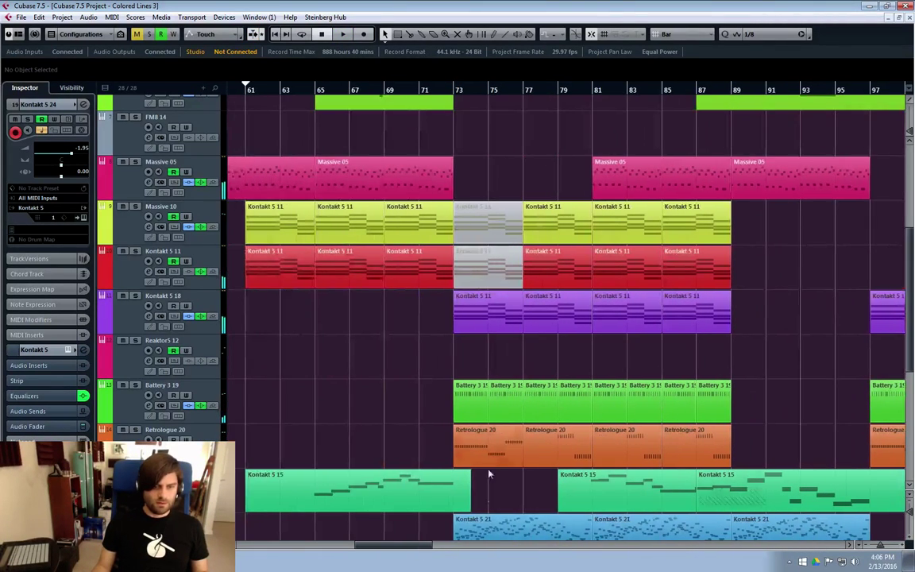
pyautogui.scroll(-8, 511, 387)
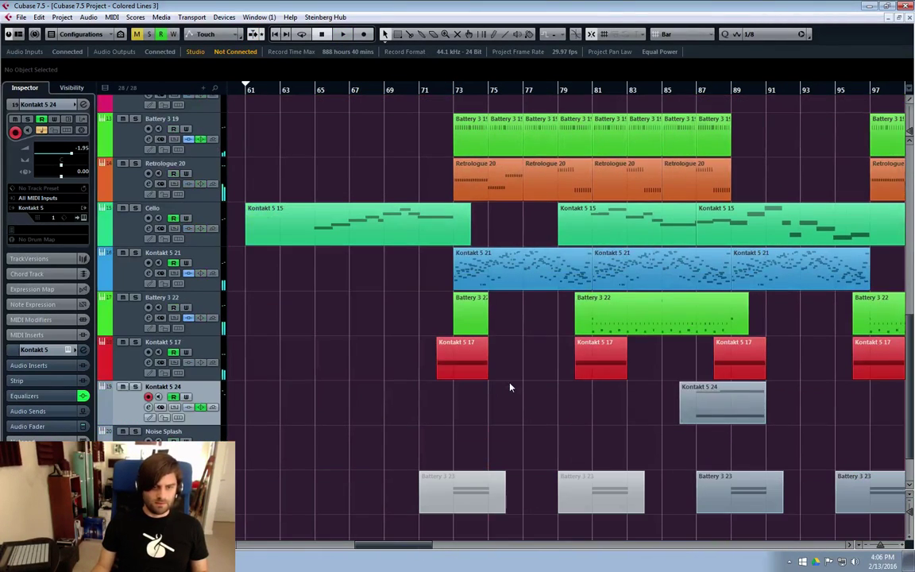
pyautogui.click(574, 89)
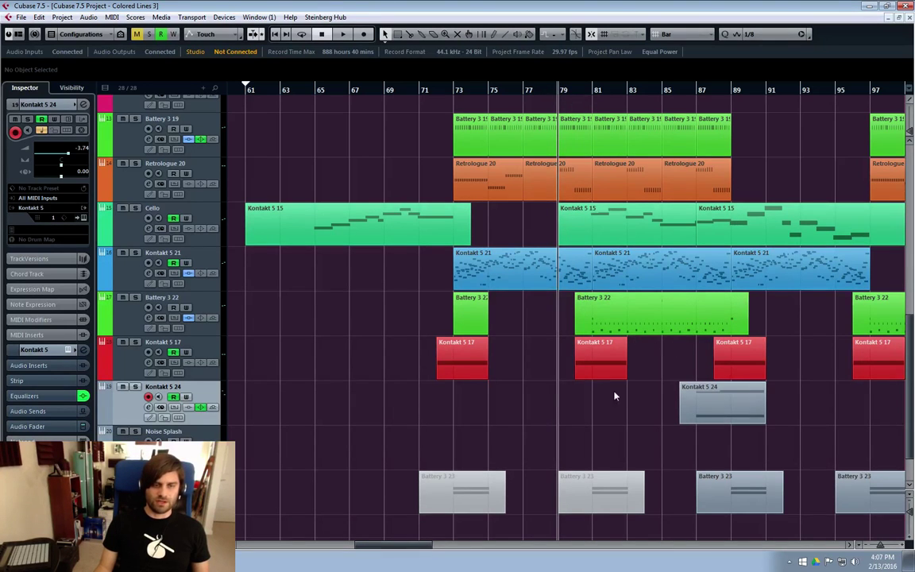
pyautogui.click(133, 325)
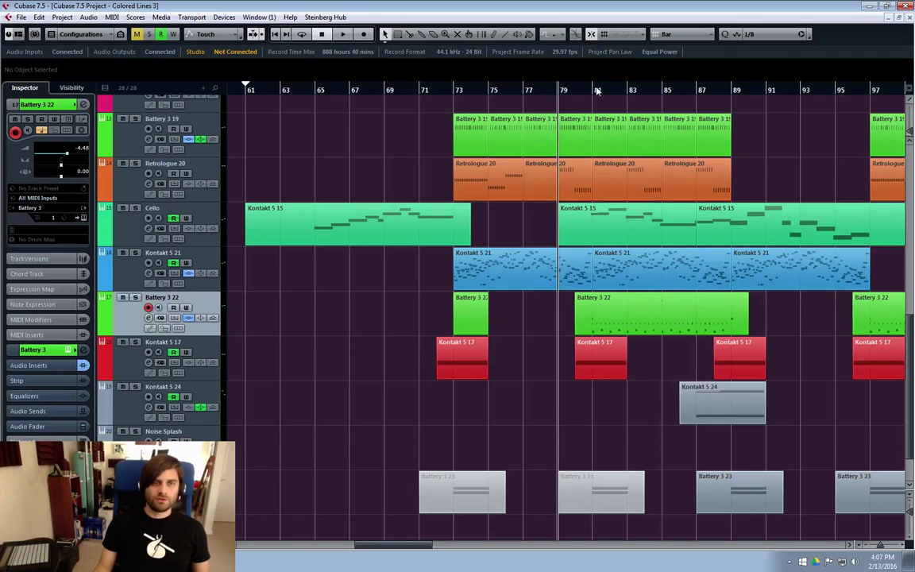
pyautogui.doubleClick(600, 326)
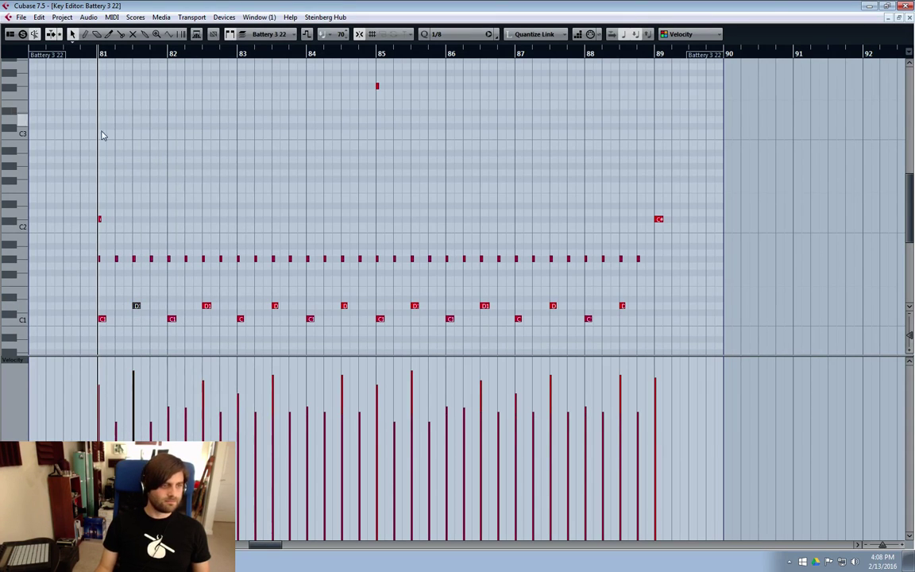
# Audition the Battery 3 22 drum notes from bar 81 and set the quantize value to 1/8 Triplet.
pyautogui.press('space')
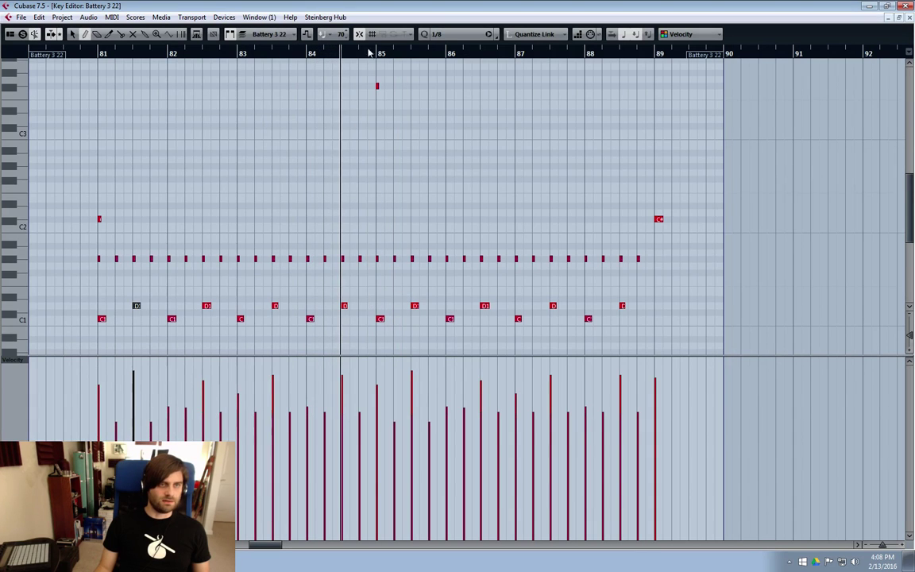
pyautogui.click(456, 35)
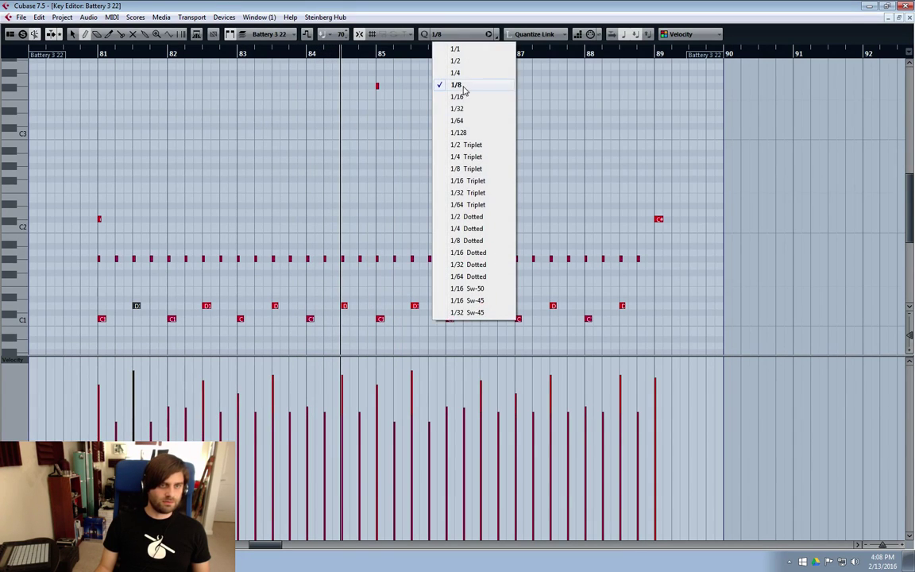
pyautogui.click(474, 169)
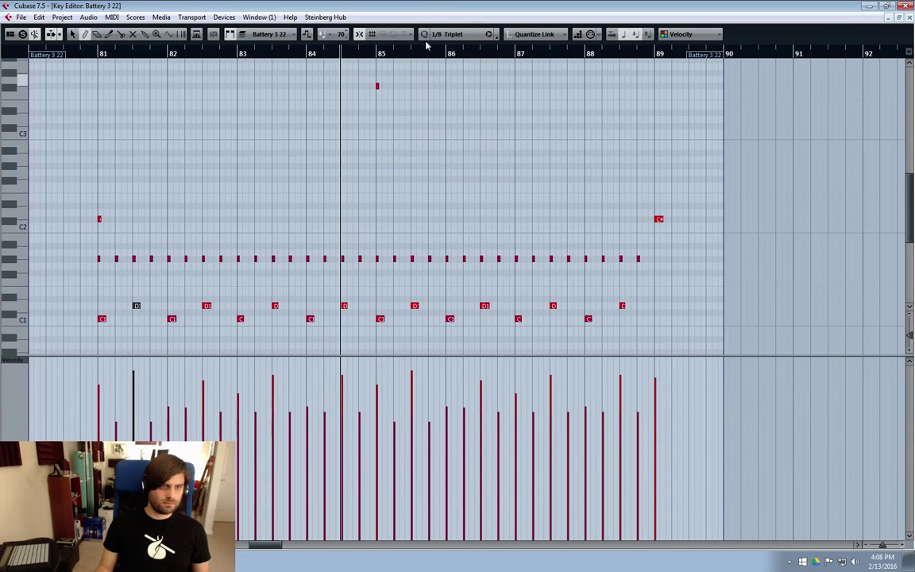
# Set the quantize value to 1/4 Triplet, add two D1 notes just before bar 85, and audition them from bar 81.
pyautogui.click(450, 35)
pyautogui.click(473, 154)
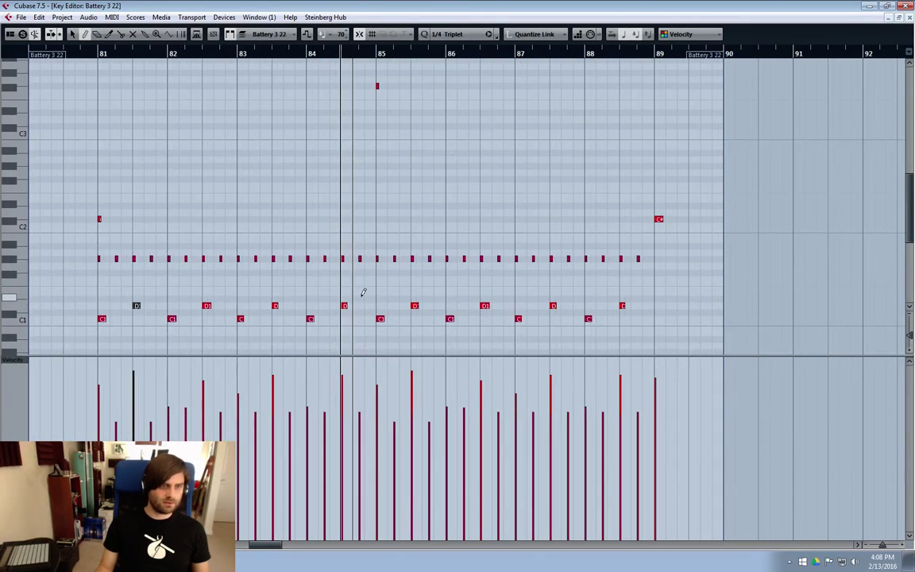
pyautogui.click(358, 305)
pyautogui.click(368, 306)
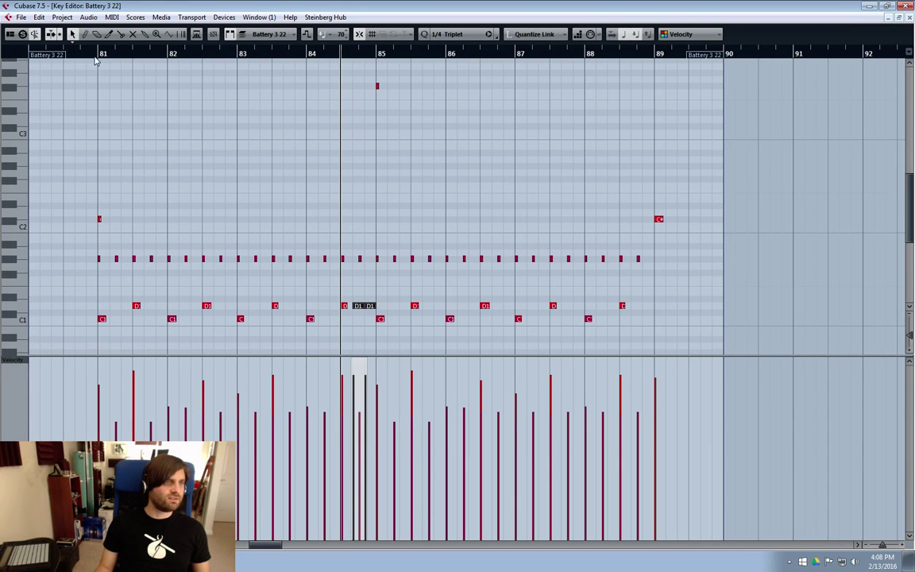
pyautogui.click(95, 55)
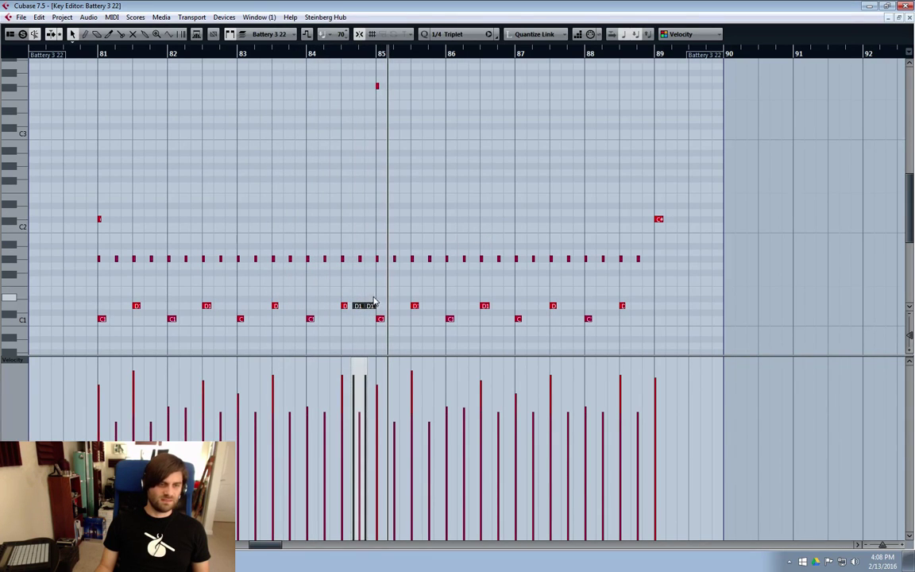
# Delete the two triplet D1 notes before bar 85, restore them, and return the playback cursor to bar 81.
pyautogui.moveTo(368, 289); pyautogui.dragTo(362, 319)
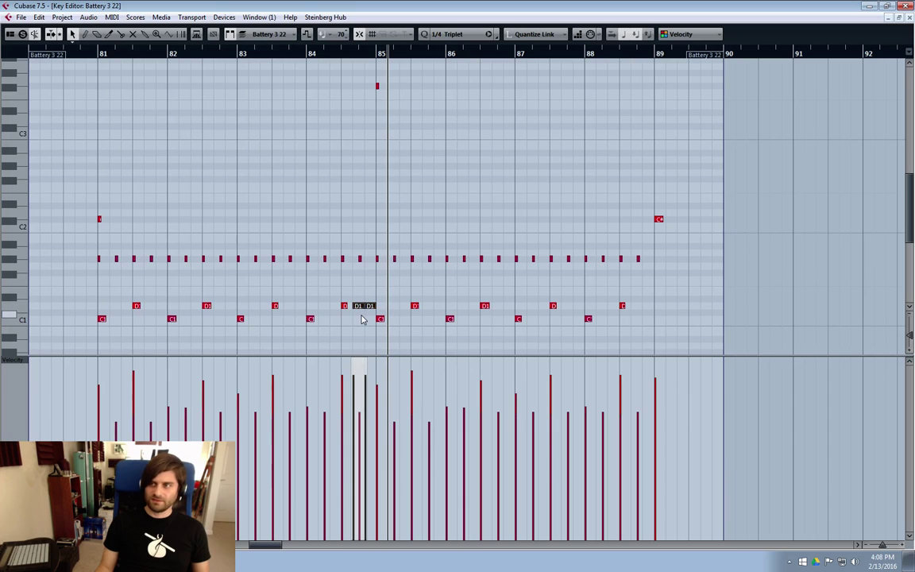
pyautogui.press('Delete')
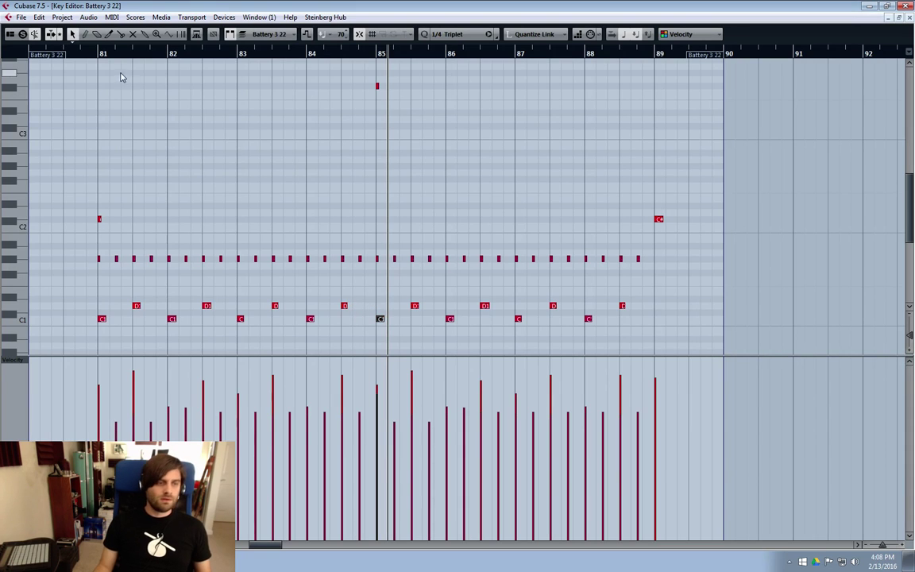
pyautogui.click(99, 56)
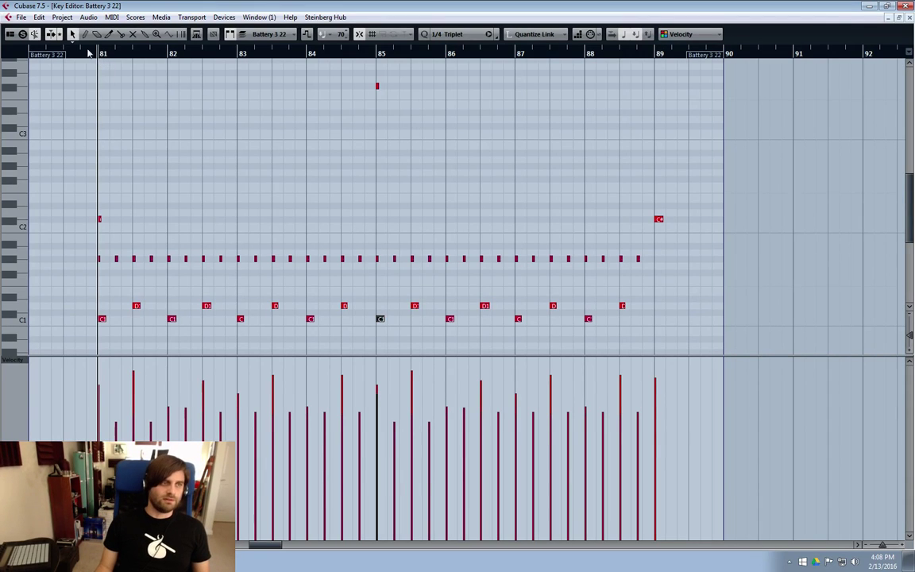
pyautogui.click(88, 57)
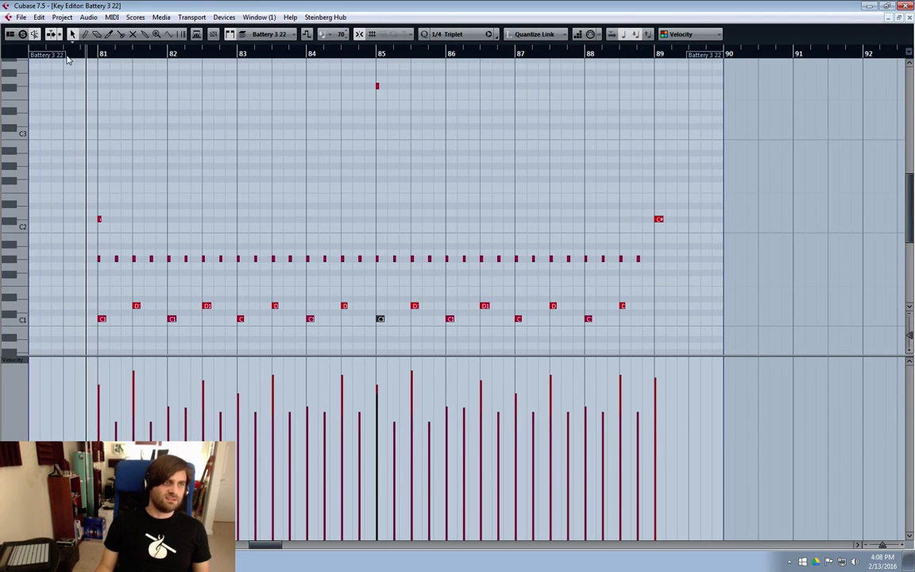
pyautogui.click(94, 56)
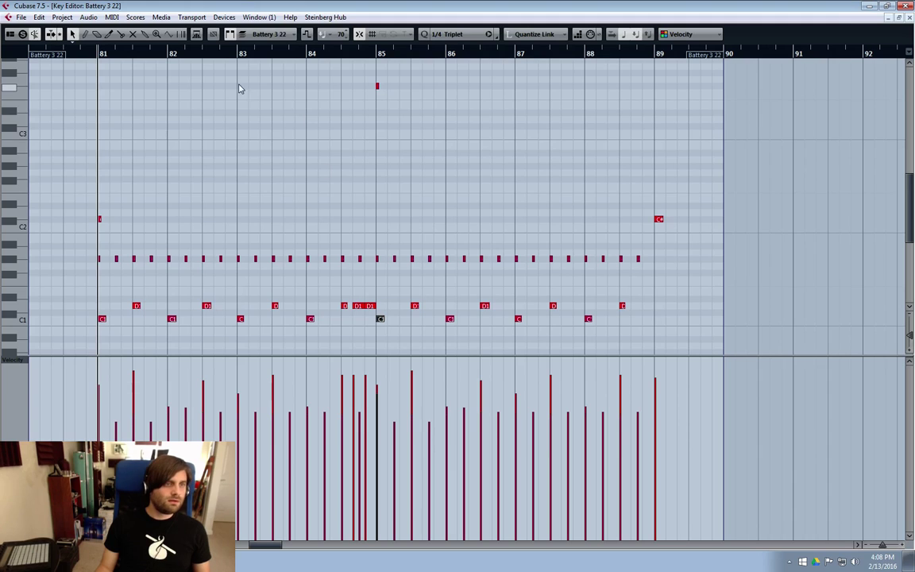
# Audition the restored triplet fill from bar 81 and delete its two D1 notes before bar 85.
pyautogui.press('space')
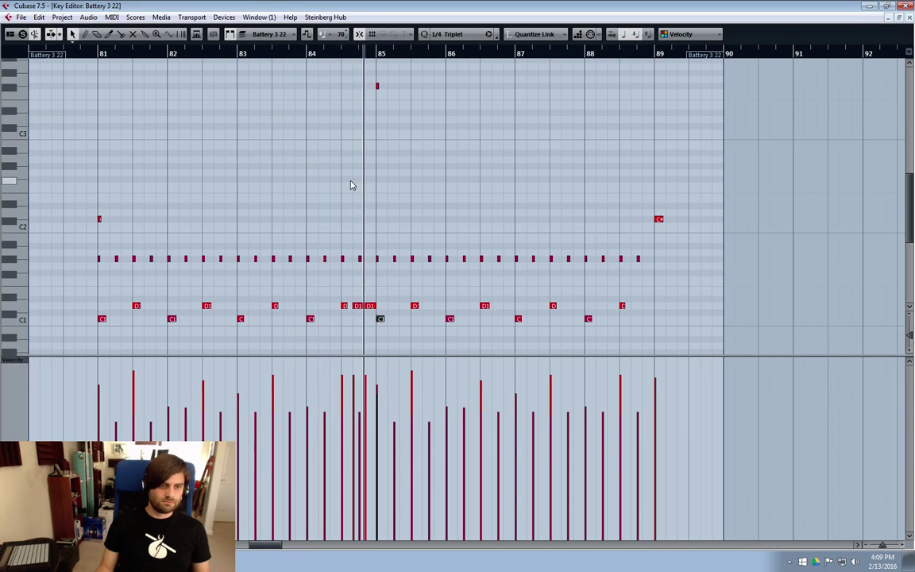
pyautogui.moveTo(368, 293); pyautogui.dragTo(360, 321)
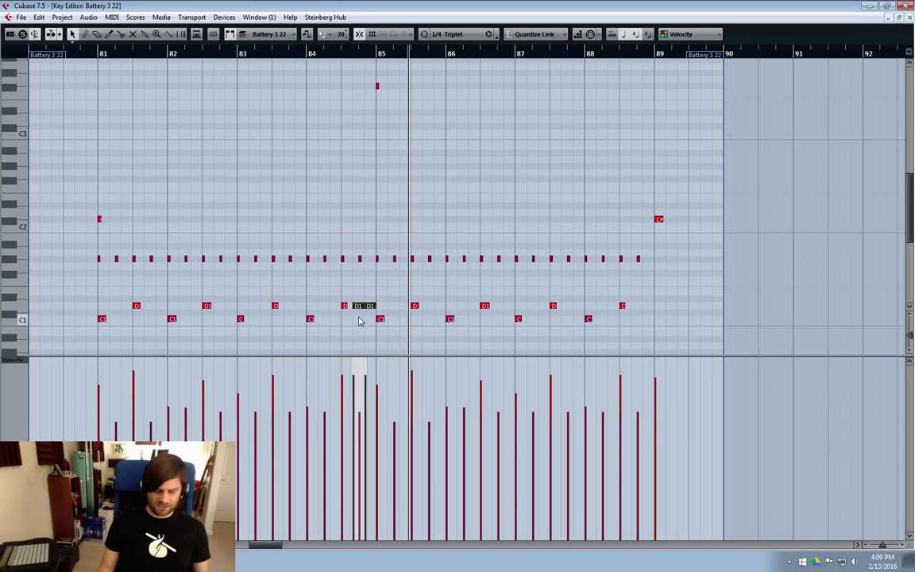
pyautogui.press('Delete')
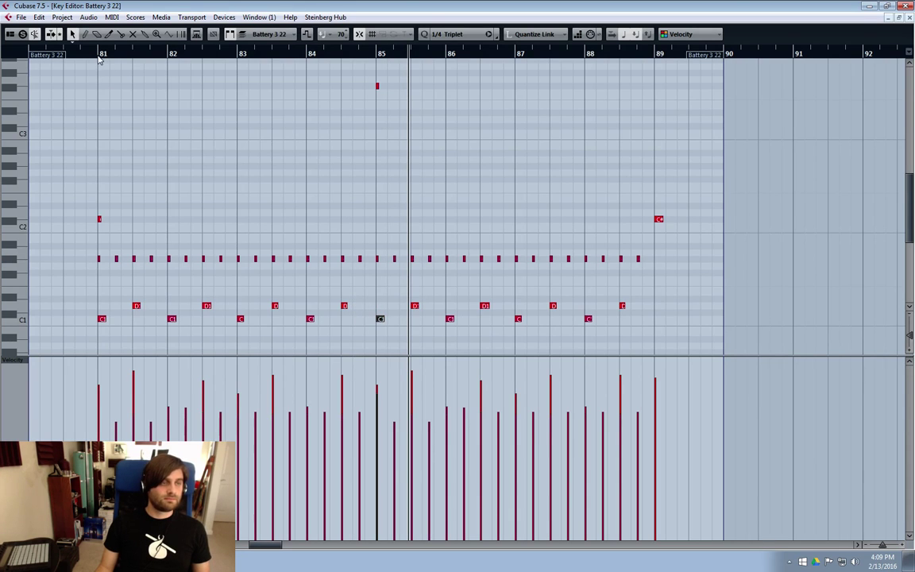
pyautogui.press('space')
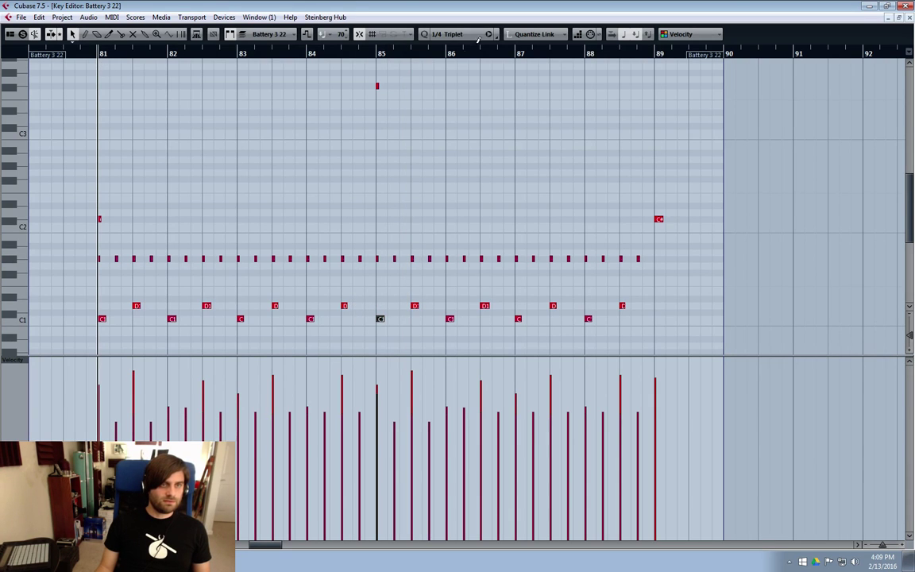
# Set the quantize value to 1/16 and draw two D1 notes after the last D1 hit in bar 84.
pyautogui.click(478, 40)
pyautogui.click(476, 100)
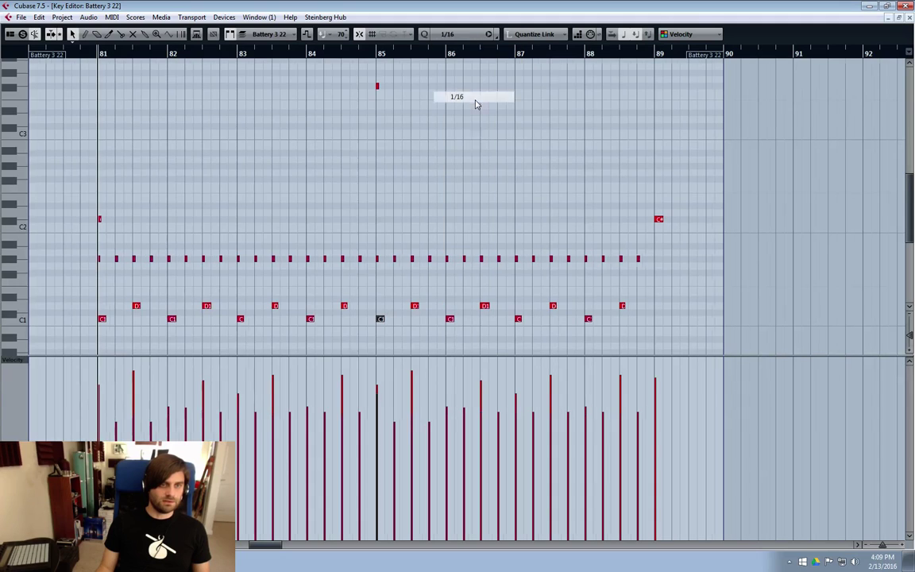
pyautogui.click(352, 305)
pyautogui.click(360, 305)
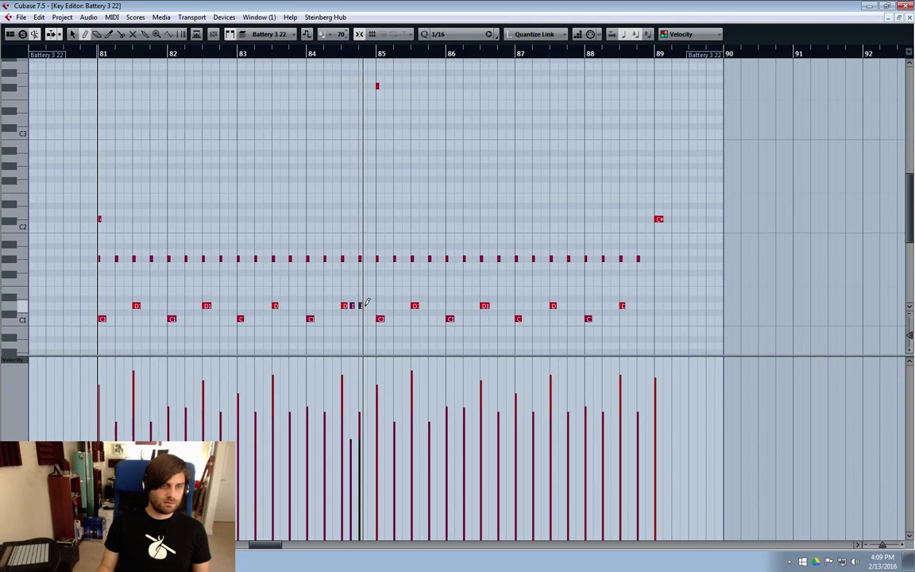
pyautogui.click(359, 306)
pyautogui.moveTo(355, 309); pyautogui.dragTo(359, 307)
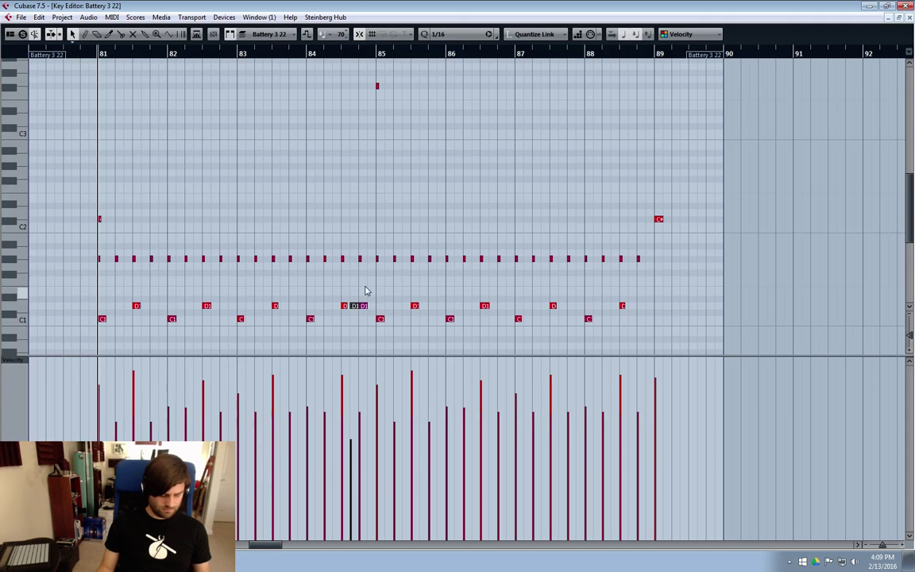
# Shift the two new D1 notes directly behind the last D1 hit in bar 84, raise their velocities, and audition from bar 81.
pyautogui.press('h')
pyautogui.moveTo(249, 547); pyautogui.dragTo(256, 546)
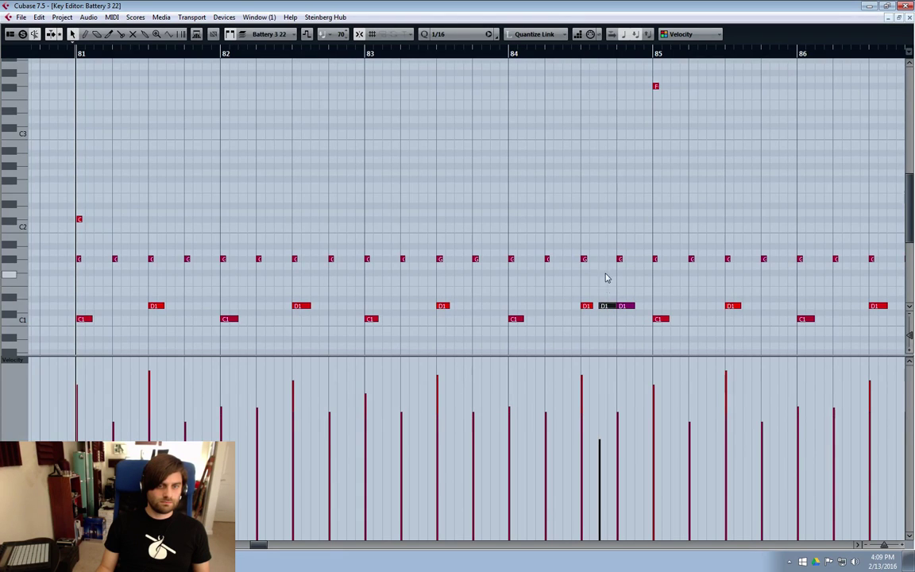
pyautogui.hotkey('ctrl', 'Left')
pyautogui.moveTo(615, 310); pyautogui.dragTo(610, 310)
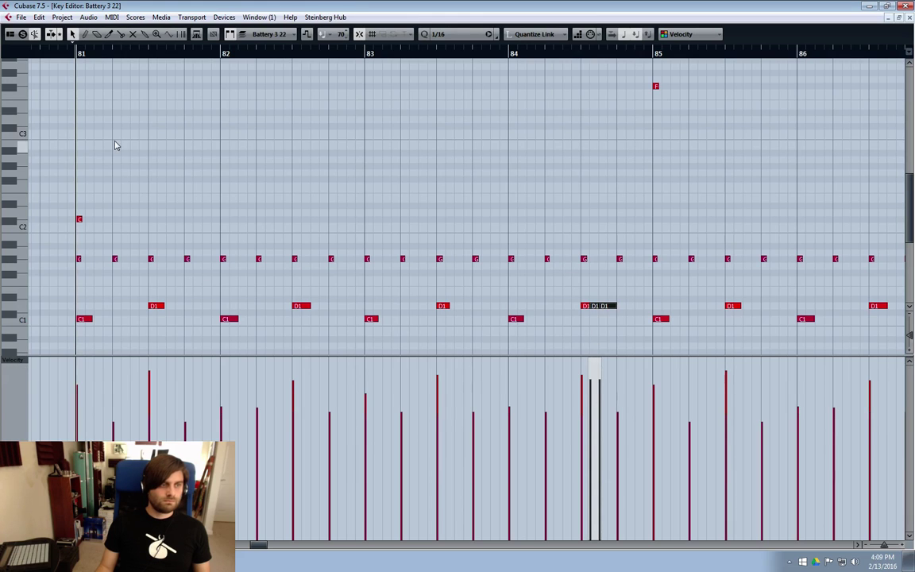
pyautogui.press('space')
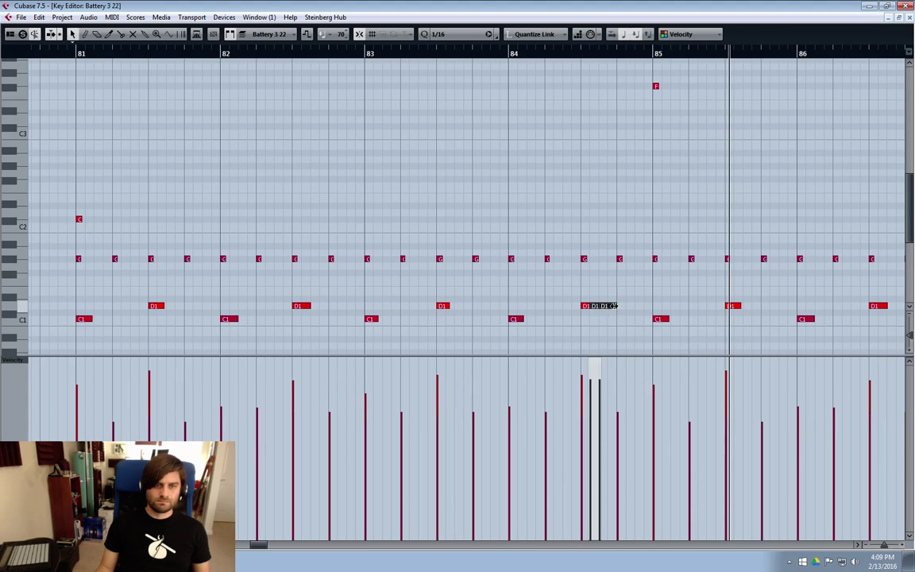
# Build a run of four consecutive 1/16 D1 notes leading into bar 85 and give them rising velocities.
pyautogui.moveTo(609, 308)
pyautogui.mouseDown()
pyautogui.moveTo(650, 311)
pyautogui.moveTo(637, 318)
pyautogui.moveTo(616, 307)
pyautogui.mouseUp()
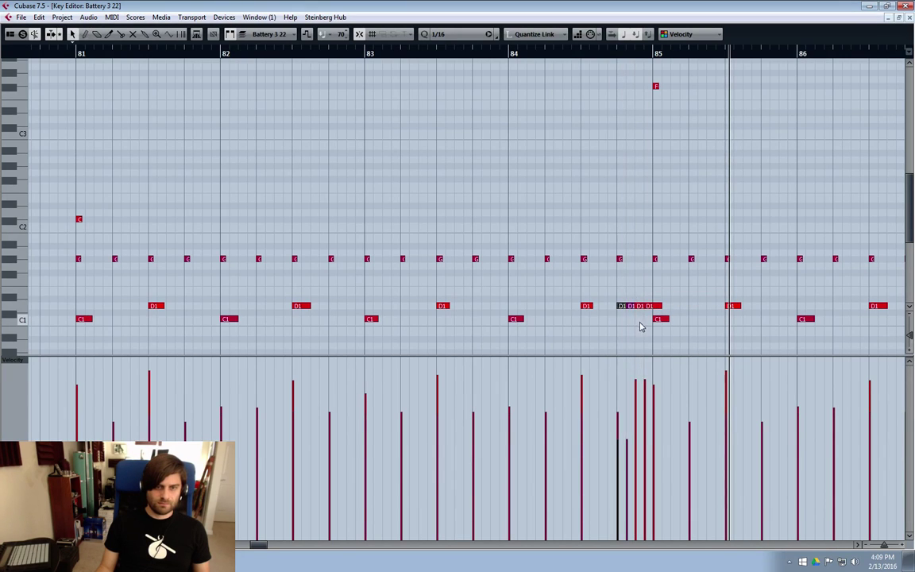
pyautogui.moveTo(622, 407)
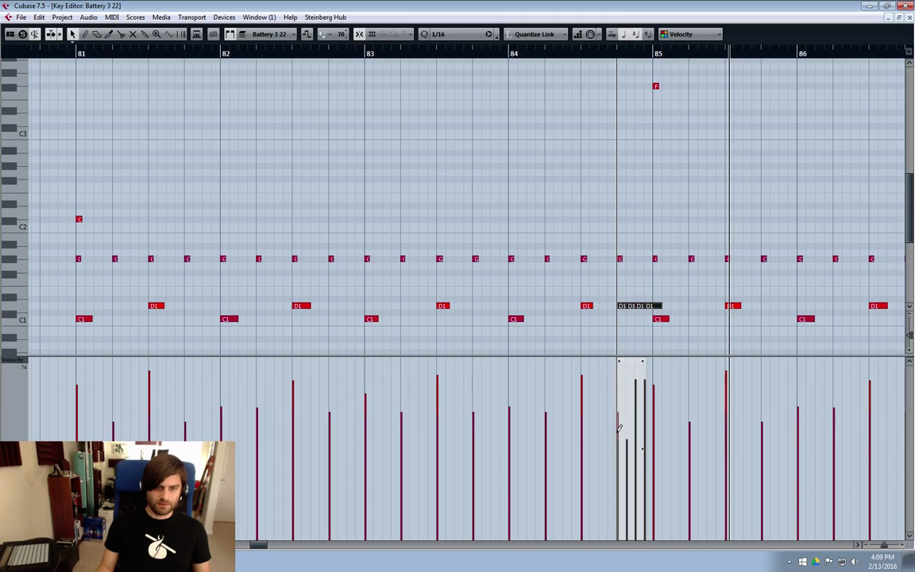
pyautogui.click(619, 441)
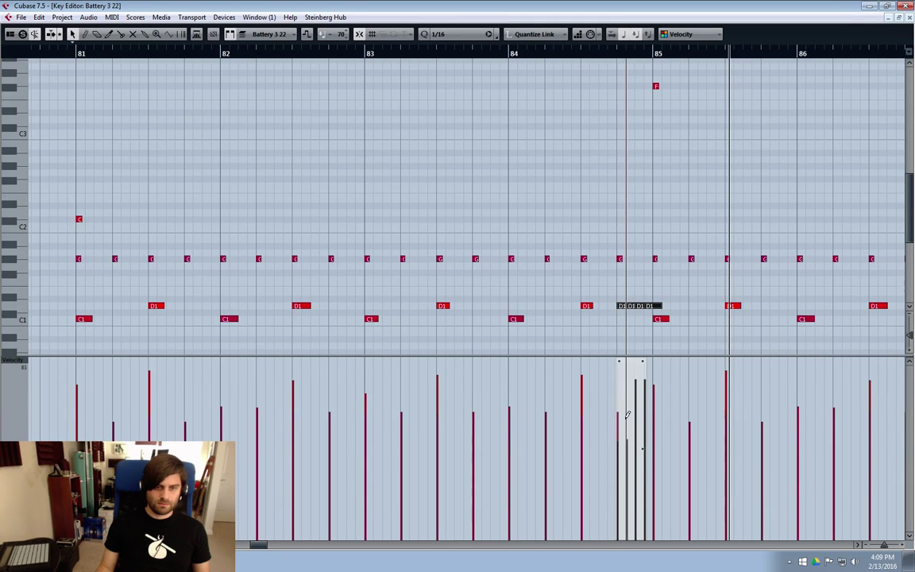
pyautogui.click(627, 412)
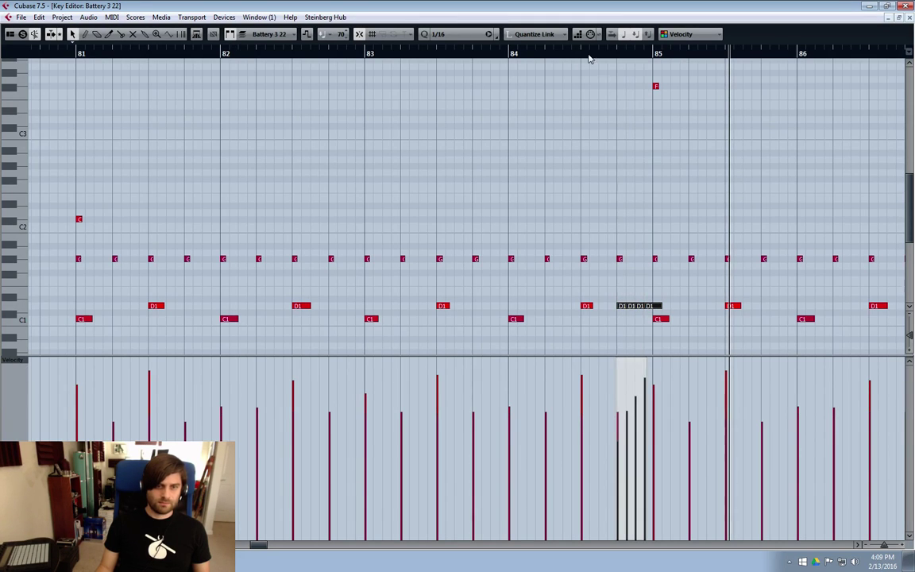
# Audition the D1 fill from bar 81, lower the velocities of its first three notes, and play the part through again.
pyautogui.click(78, 54)
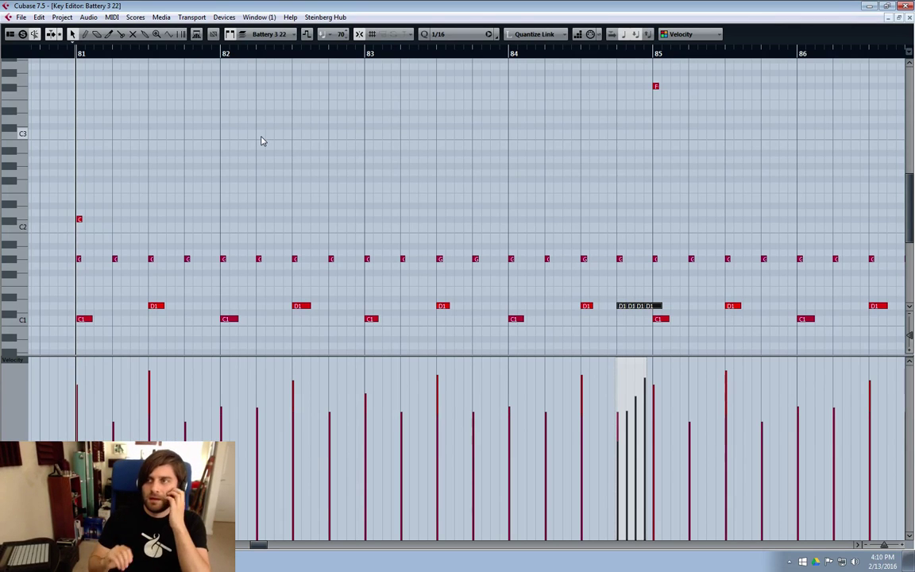
pyautogui.press('space')
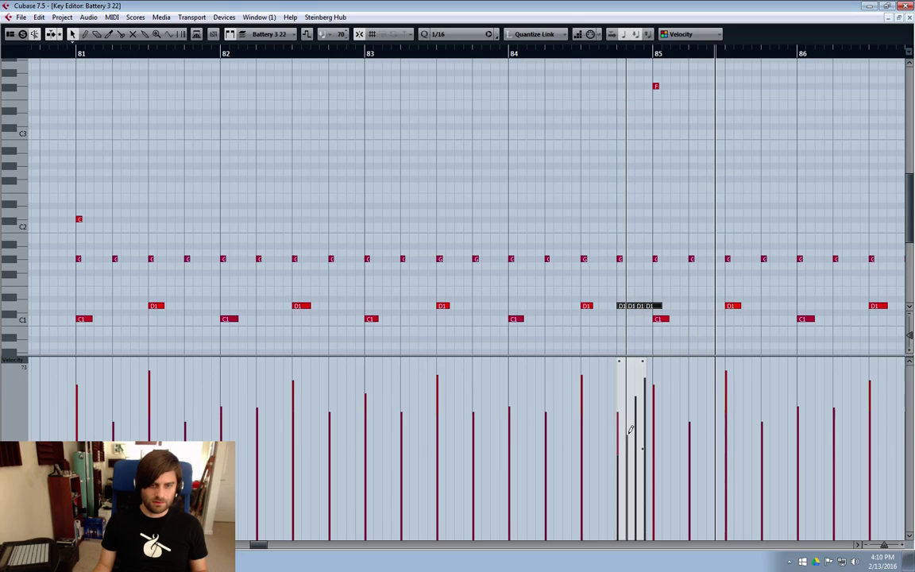
pyautogui.moveTo(631, 429); pyautogui.dragTo(638, 421)
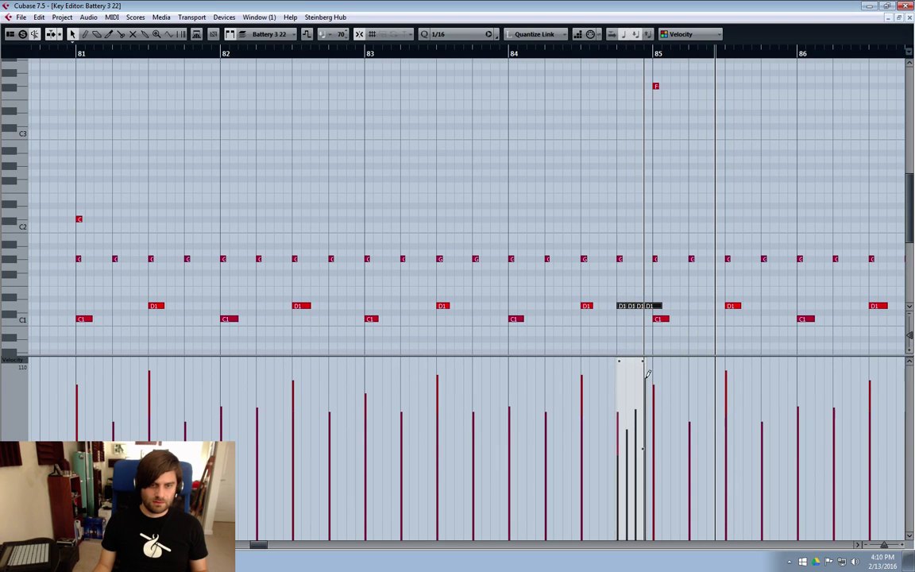
pyautogui.press('space')
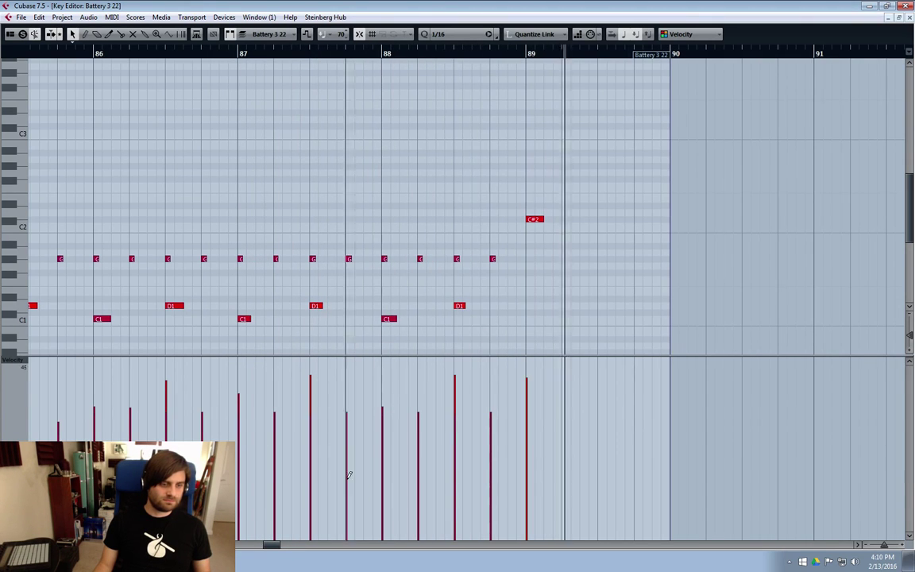
# Place the playback cursor just before bar 80 and close the Key Editor to return to the project arrangement.
pyautogui.moveTo(267, 549); pyautogui.dragTo(254, 547)
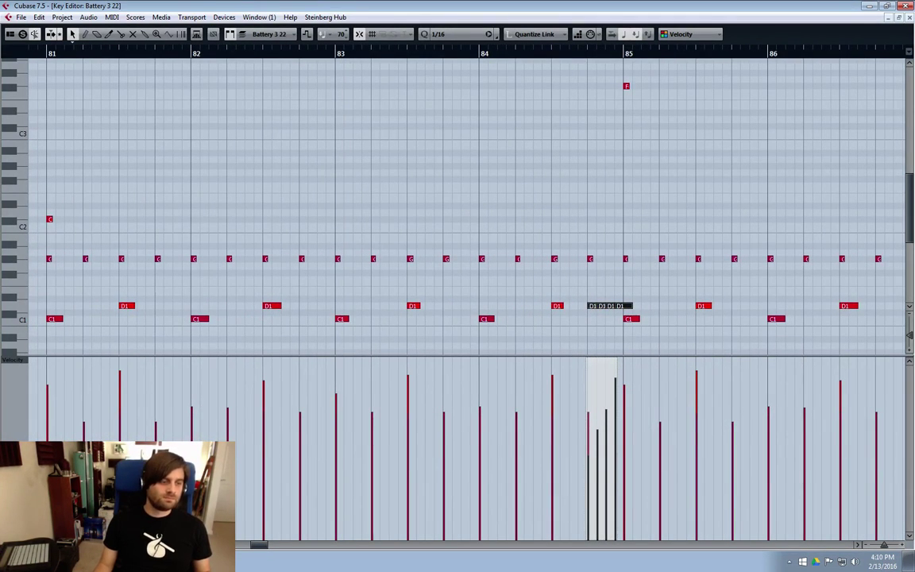
pyautogui.moveTo(254, 548); pyautogui.dragTo(238, 547)
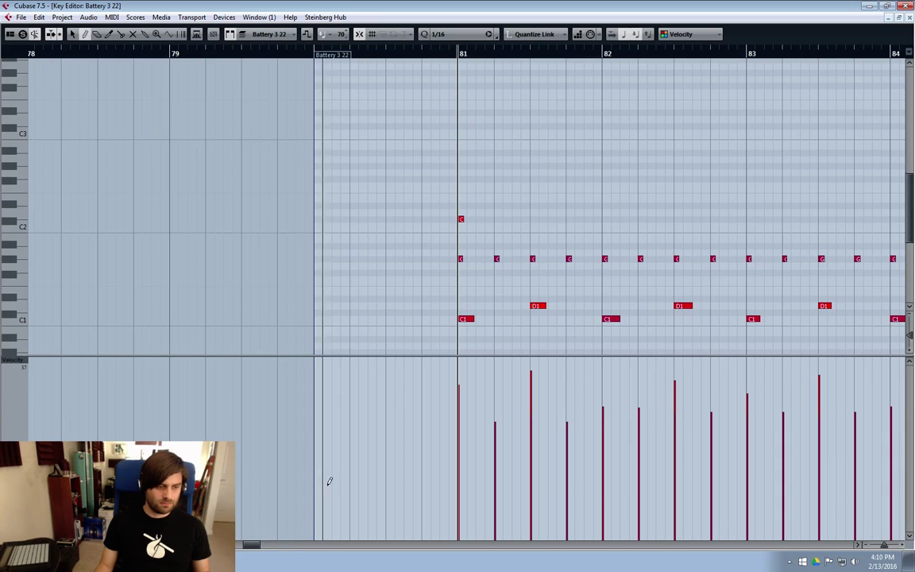
pyautogui.click(541, 178)
pyautogui.hotkey('ctrl', 'z')
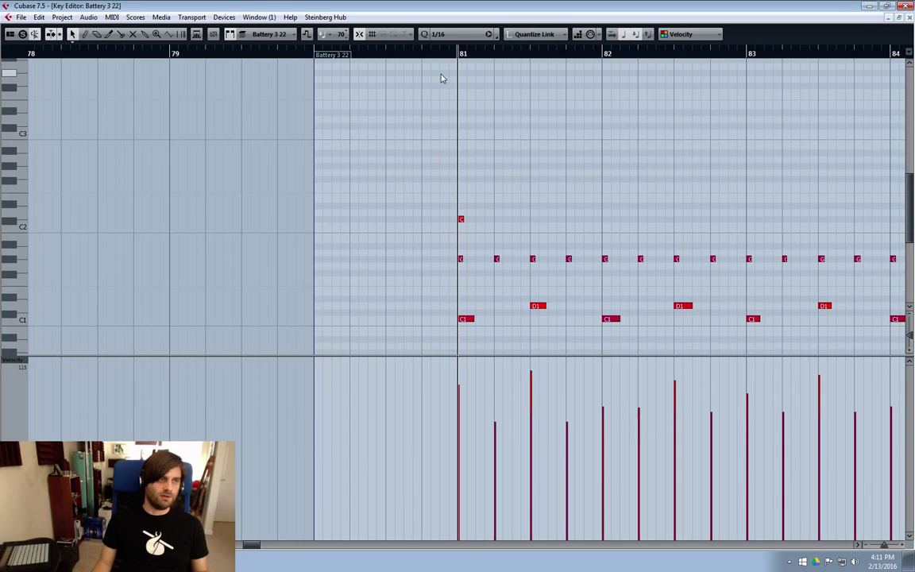
pyautogui.click(305, 54)
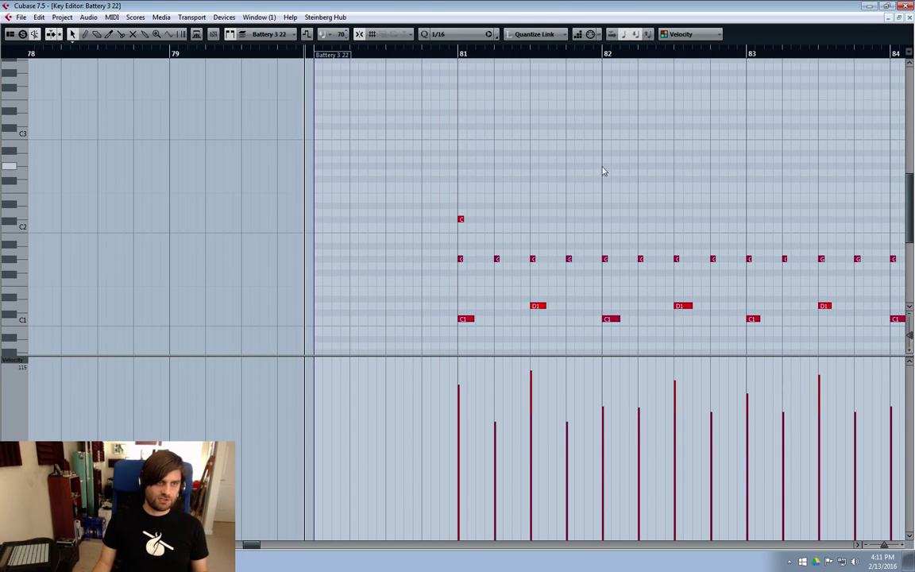
pyautogui.press('Return')
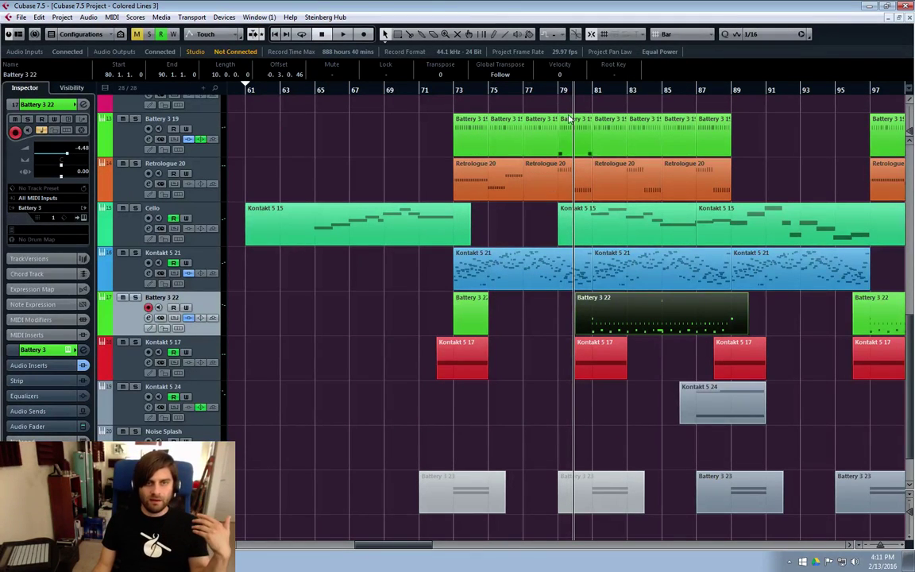
# Set the playback cursor to bar 79 in the arrangement and clear the selection of the Battery 3 22 part.
pyautogui.click(560, 90)
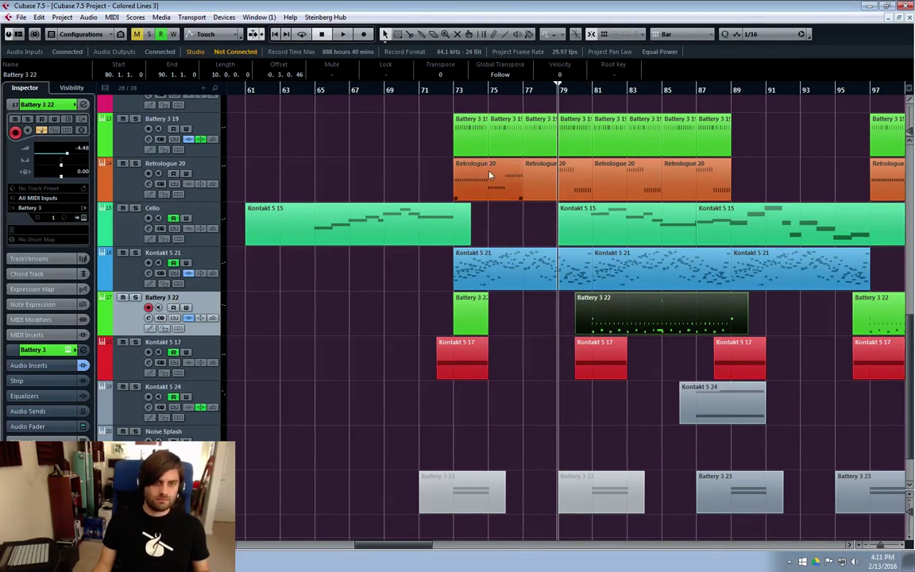
pyautogui.click(458, 93)
pyautogui.click(558, 92)
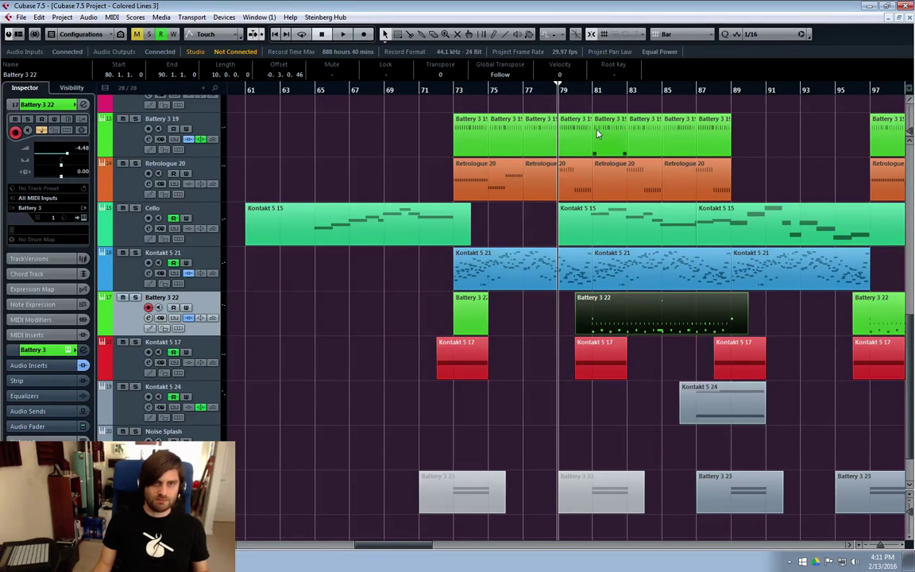
pyautogui.click(564, 97)
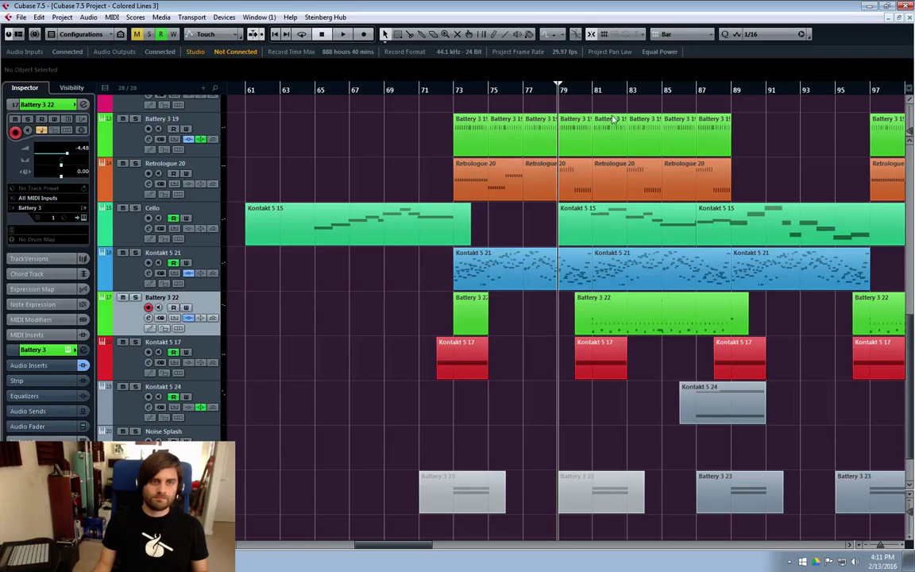
pyautogui.moveTo(368, 550); pyautogui.dragTo(394, 548)
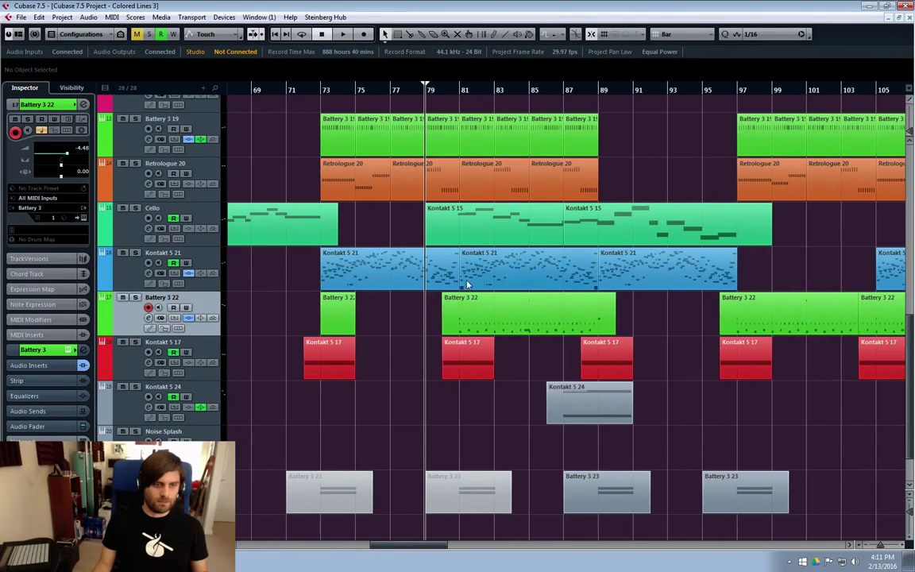
# Play from bar 79, open the Battery 3 22 part starting at bar 80, and add a 1/16 D1 note just before bar 89.
pyautogui.press('space')
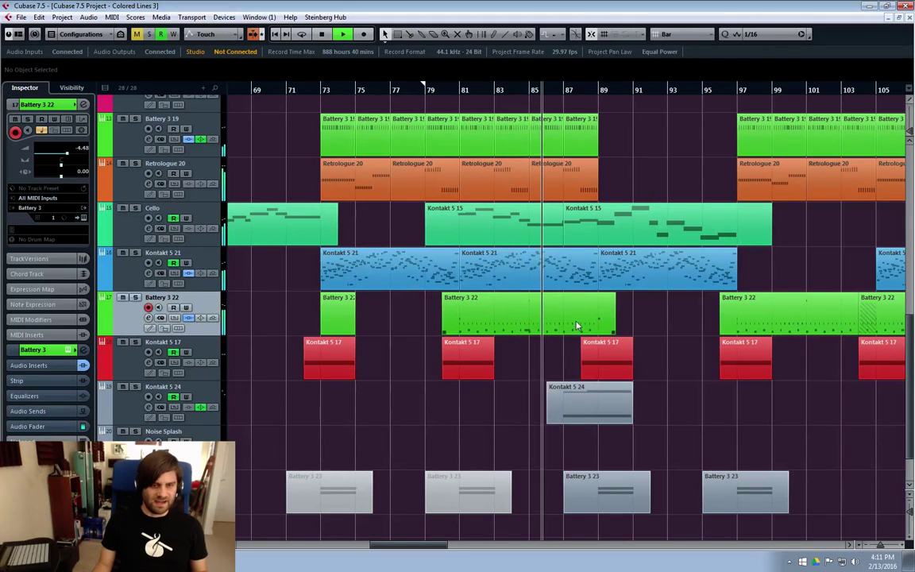
pyautogui.doubleClick(535, 335)
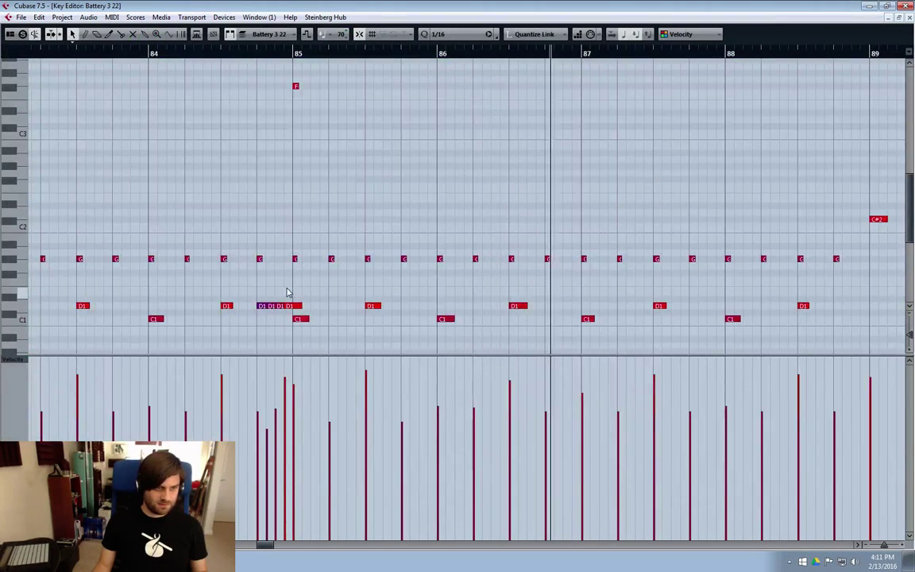
pyautogui.moveTo(253, 319); pyautogui.dragTo(256, 300)
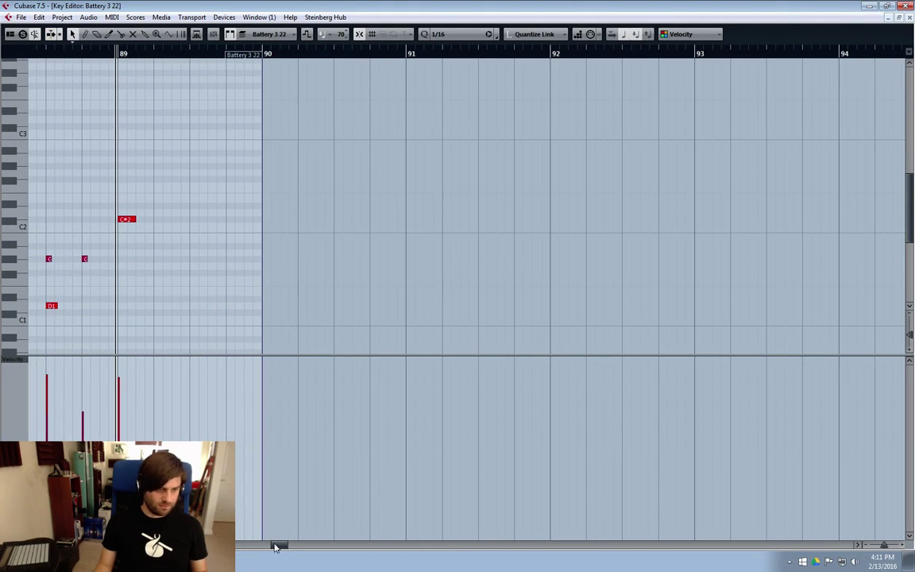
pyautogui.moveTo(275, 546); pyautogui.dragTo(271, 545)
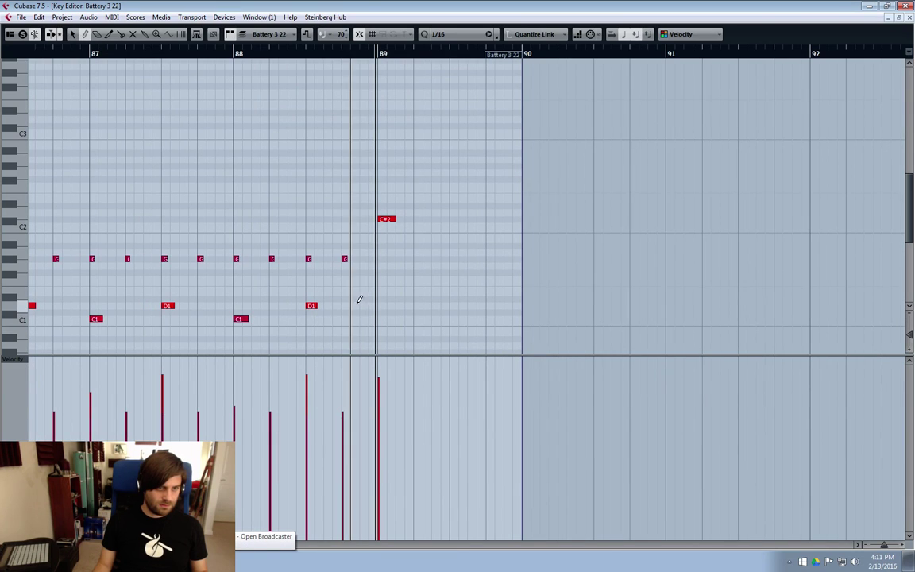
pyautogui.click(364, 306)
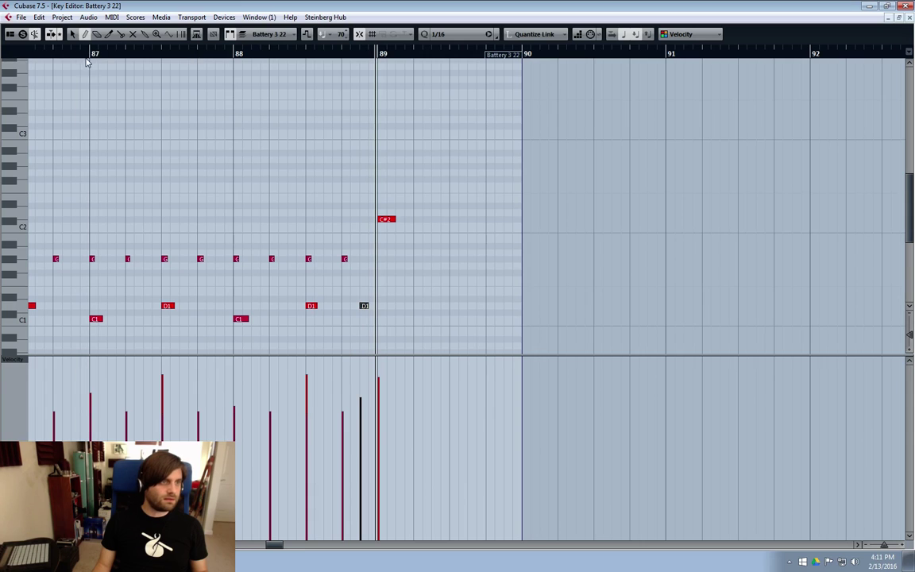
# Audition the added D1 note repeatedly from bar 87 and raise its velocity close to that of the C#2 note at bar 89.
pyautogui.click(87, 60)
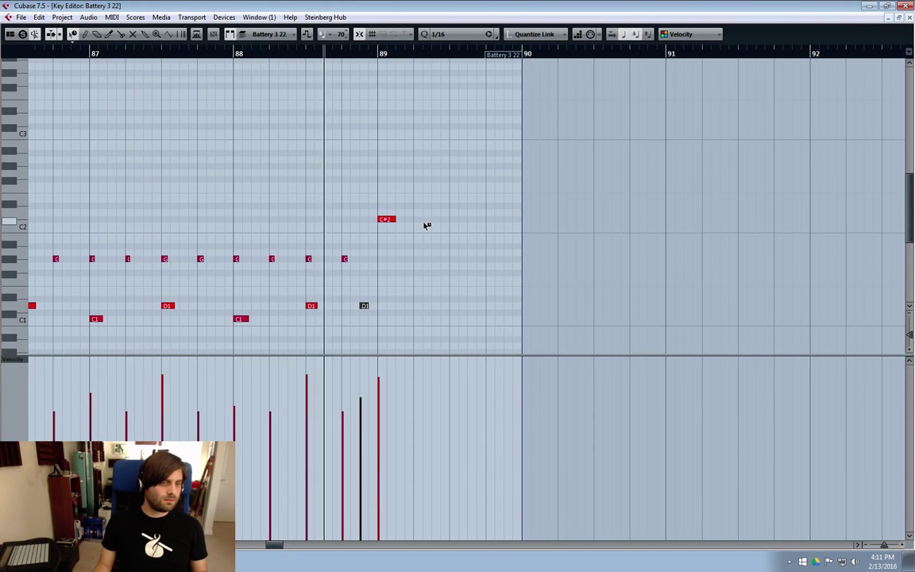
pyautogui.press('space')
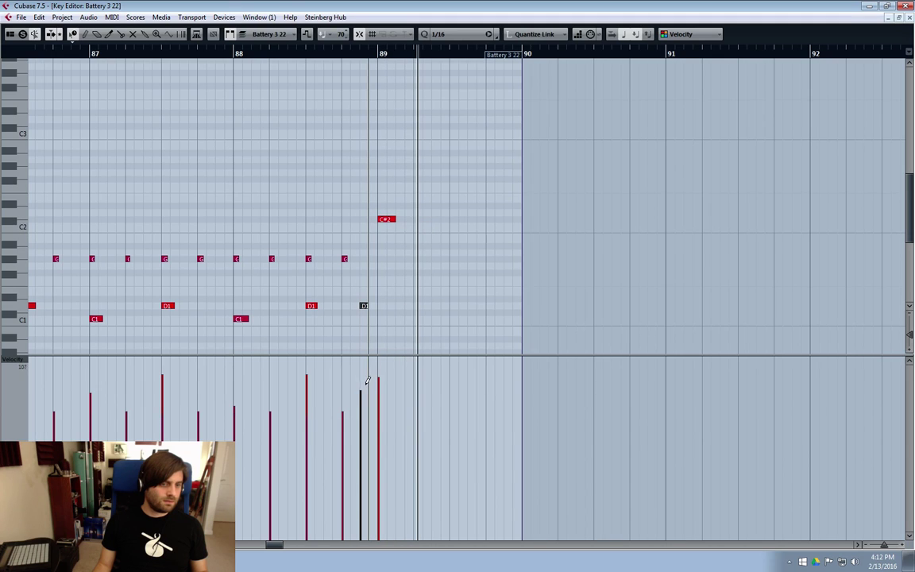
pyautogui.moveTo(92, 56); pyautogui.dragTo(93, 64)
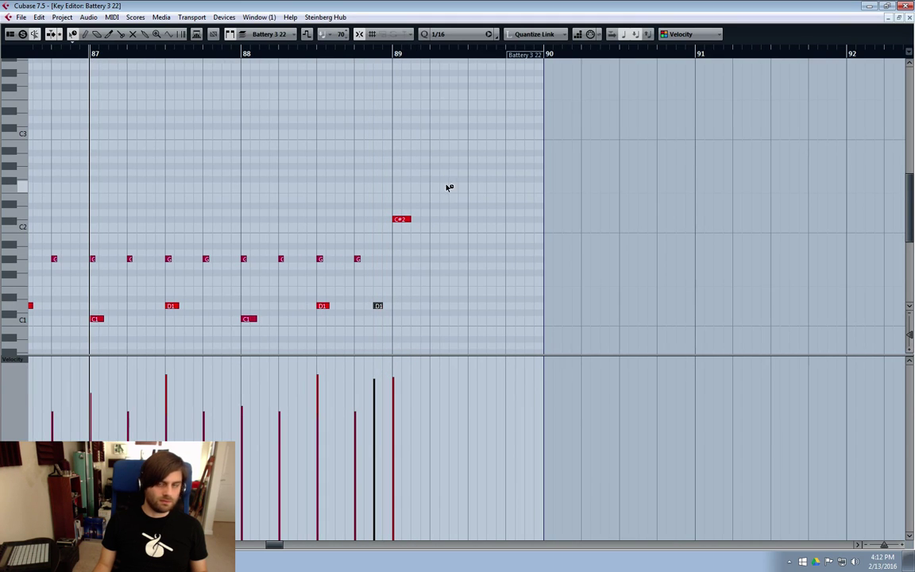
pyautogui.press('space')
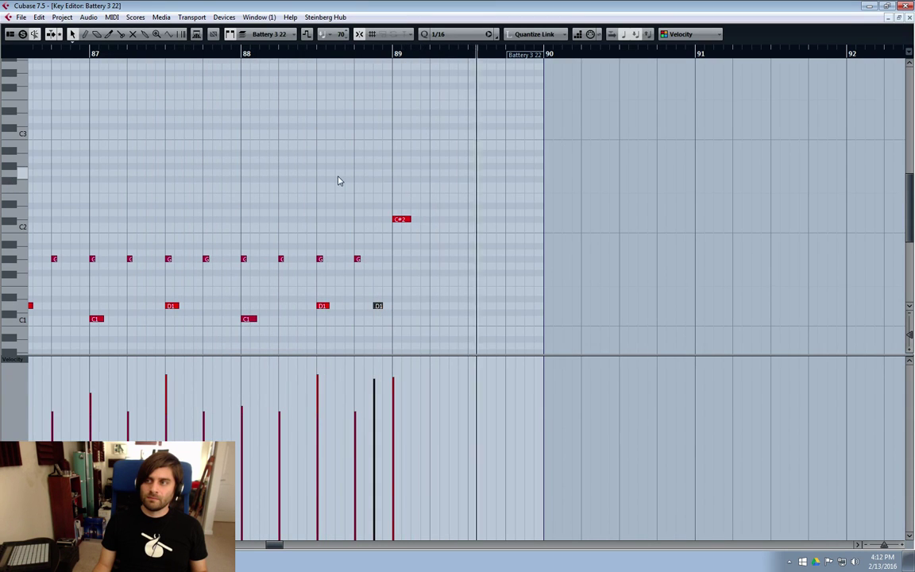
pyautogui.click(91, 54)
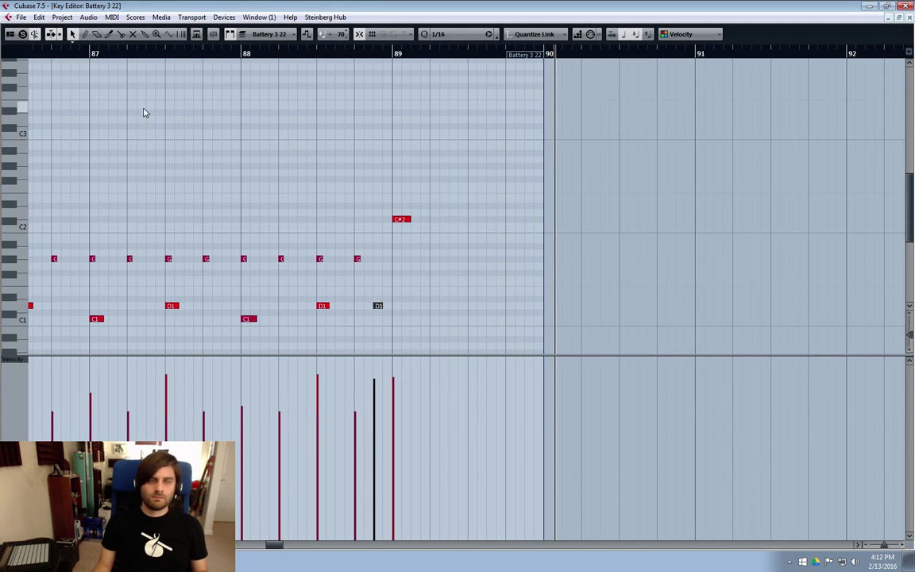
pyautogui.press('space')
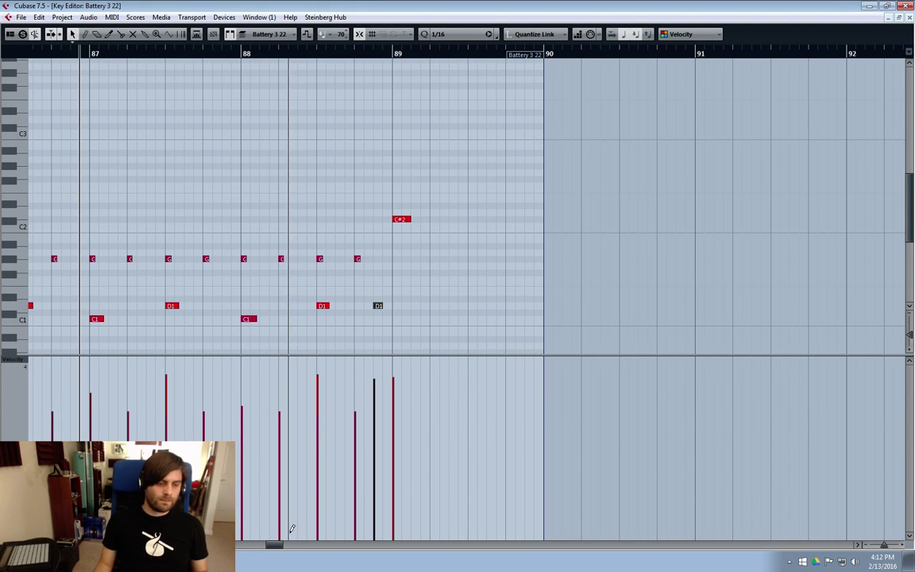
# Close the Key Editor, return the playback cursor to bar 79 in the arrangement, and clear the part selection.
pyautogui.moveTo(273, 549); pyautogui.dragTo(265, 547)
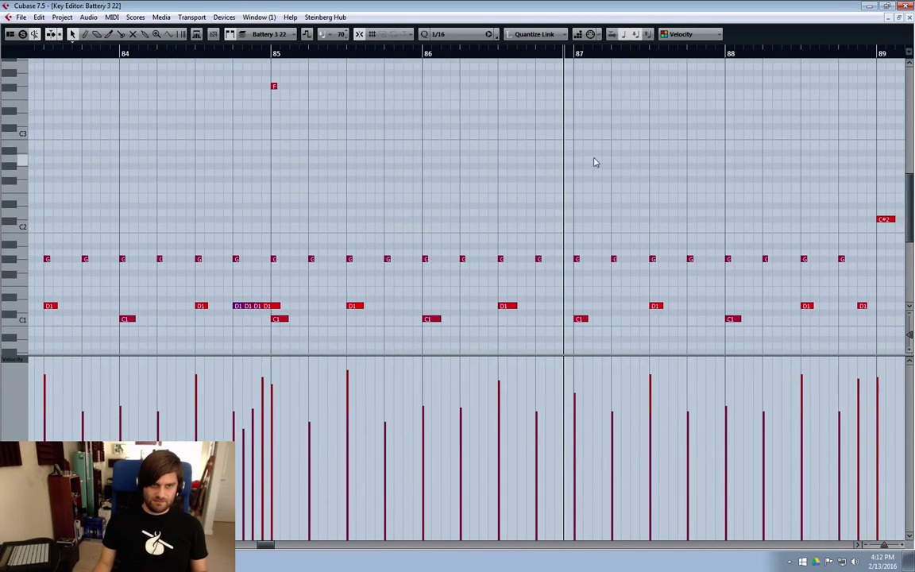
pyautogui.click(907, 6)
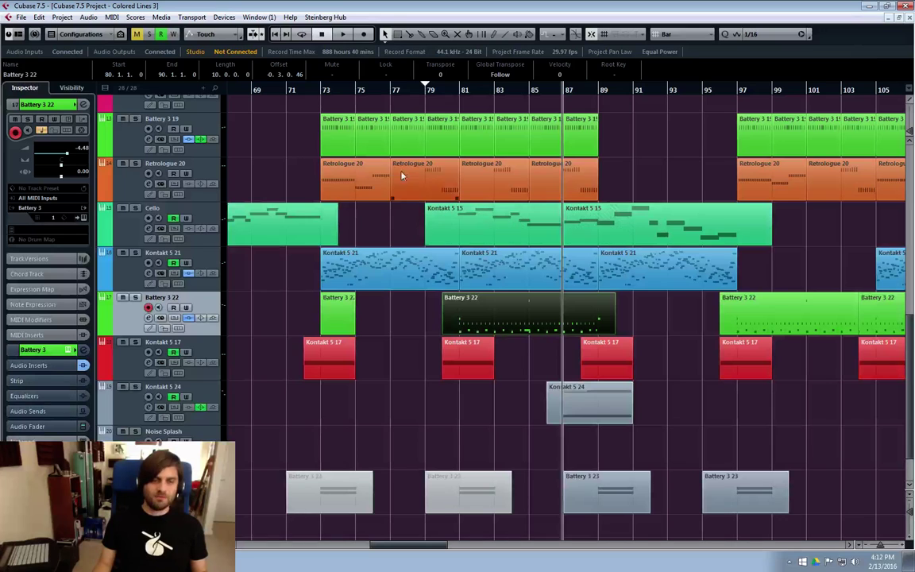
pyautogui.click(429, 90)
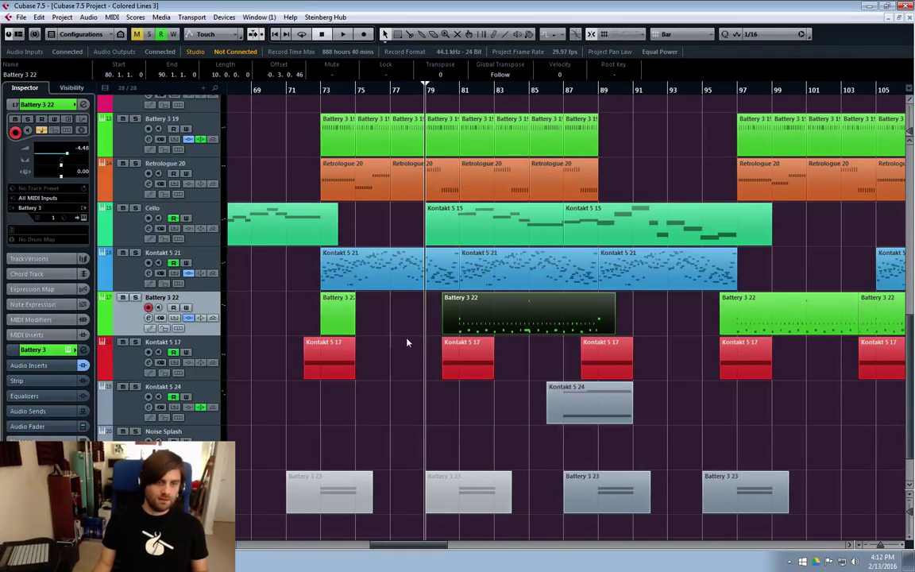
pyautogui.click(554, 371)
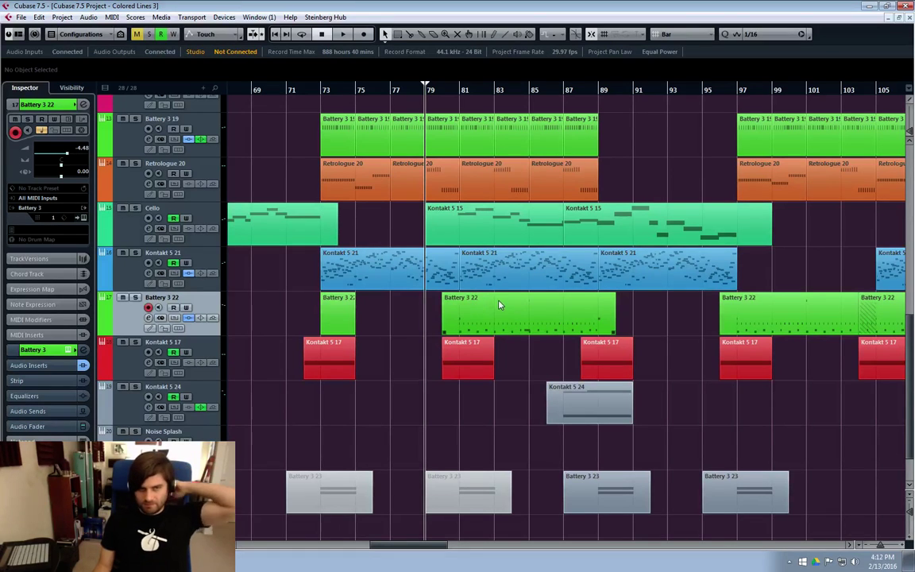
# Play the arrangement from bar 79 past bar 99, and replay the section from bar 97.
pyautogui.press('space')
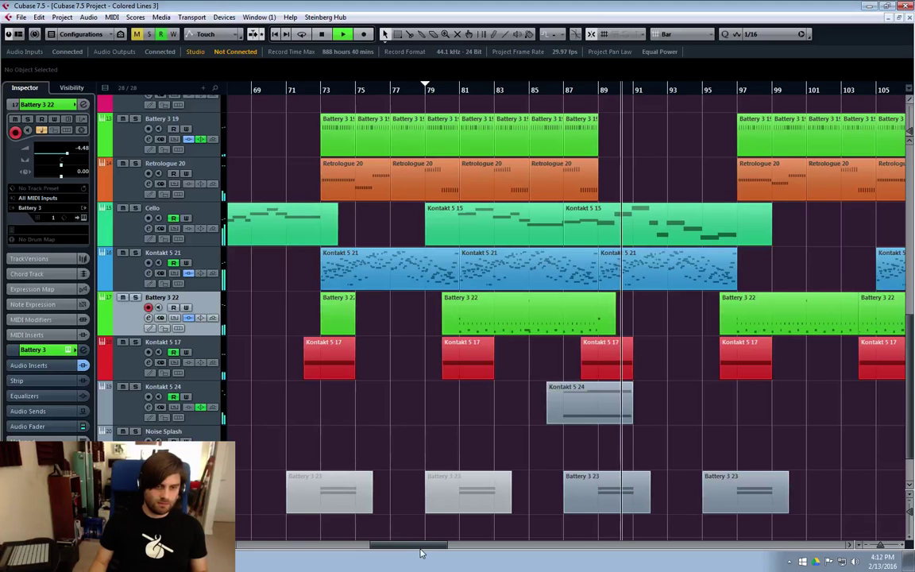
pyautogui.moveTo(424, 545); pyautogui.dragTo(450, 554)
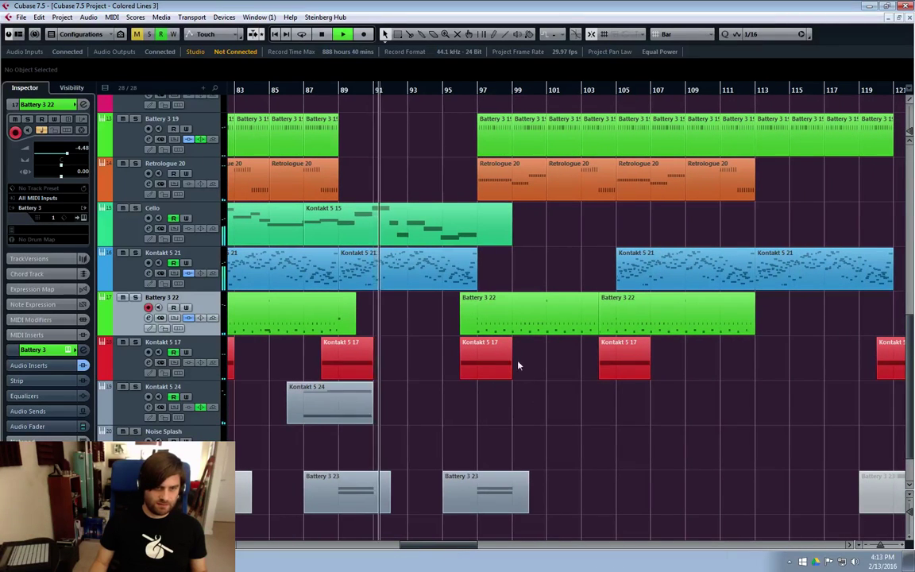
pyautogui.click(663, 326)
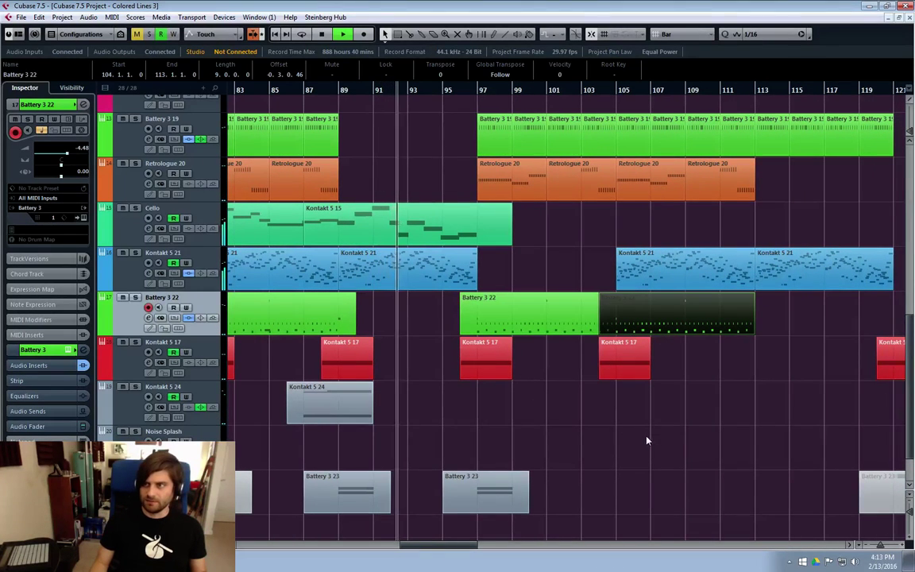
pyautogui.click(629, 450)
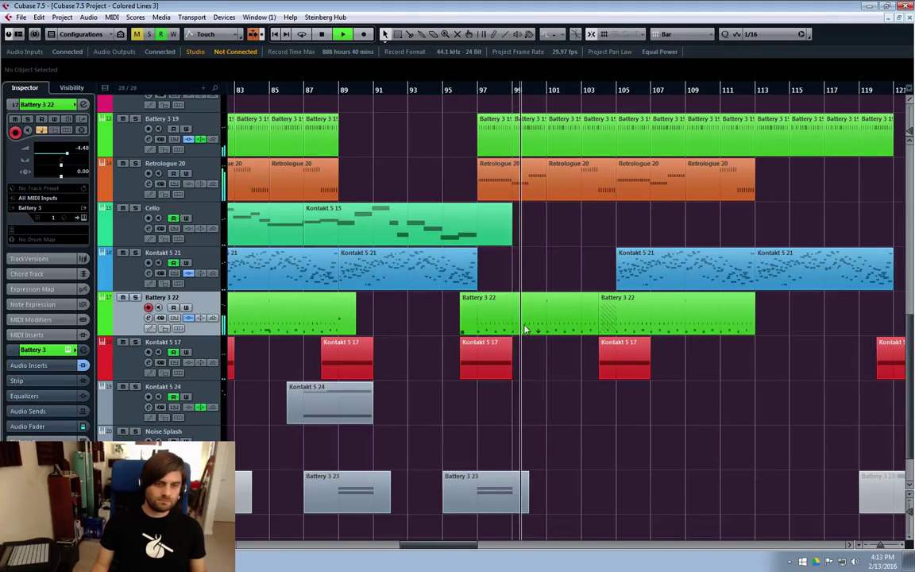
pyautogui.press('space')
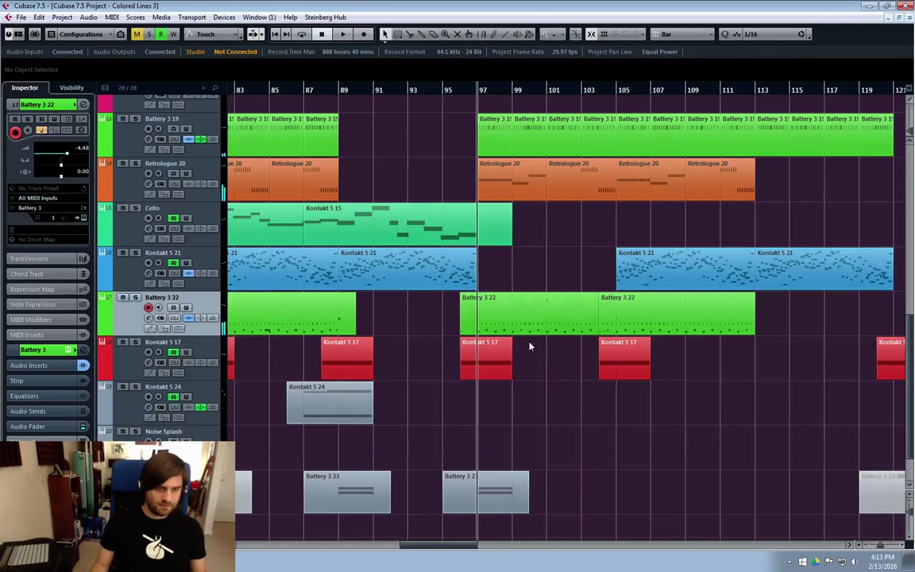
pyautogui.press('space')
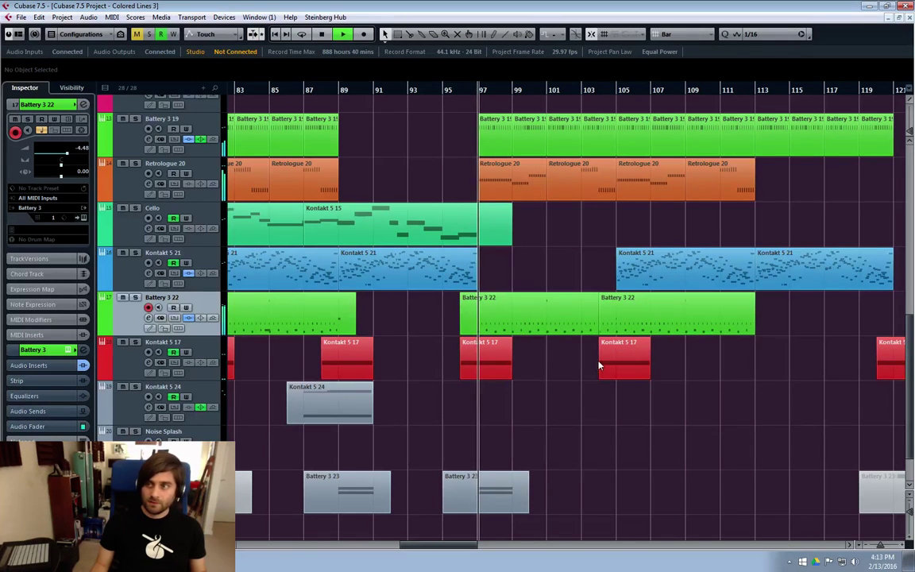
# Open the Battery 3 22 part starting at bar 96 and add four 1/16 D1 notes leading into bar 100 with rising velocities.
pyautogui.doubleClick(542, 322)
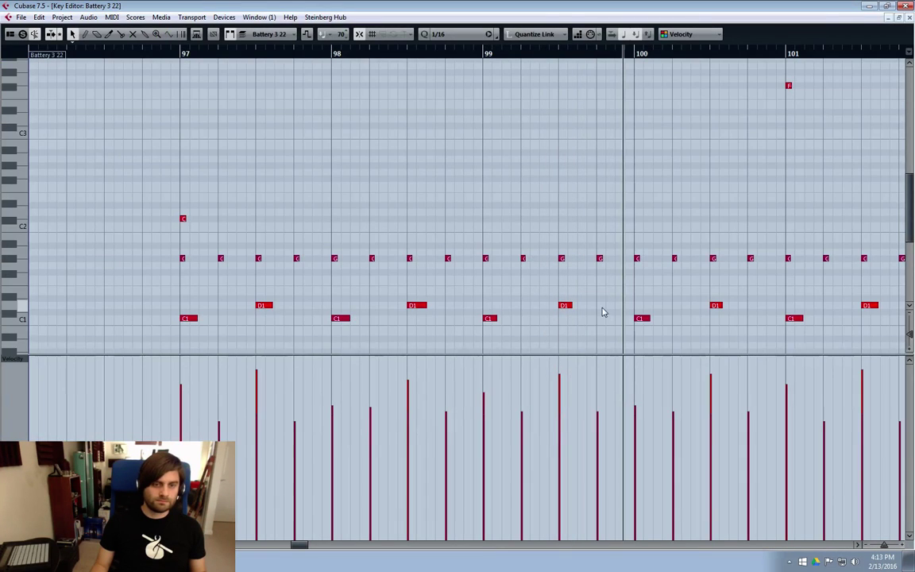
pyautogui.moveTo(601, 300)
pyautogui.mouseDown()
pyautogui.moveTo(634, 305)
pyautogui.moveTo(611, 311)
pyautogui.mouseUp()
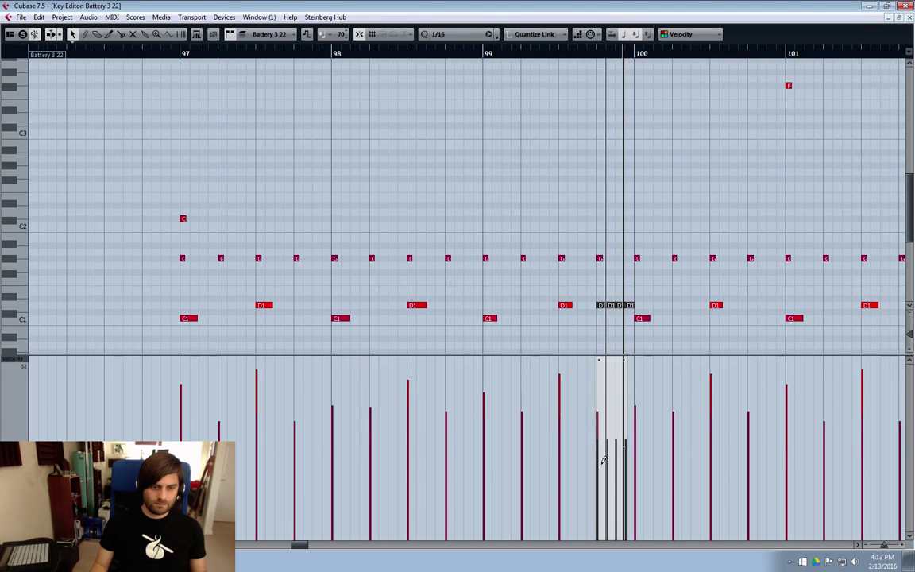
pyautogui.moveTo(604, 461)
pyautogui.mouseDown()
pyautogui.moveTo(625, 379)
pyautogui.moveTo(596, 441)
pyautogui.moveTo(611, 433)
pyautogui.moveTo(635, 372)
pyautogui.mouseUp()
# Audition the D1 fill from bar 97 and close the Key Editor to return to the arrangement.
pyautogui.click(182, 56)
pyautogui.press('space')
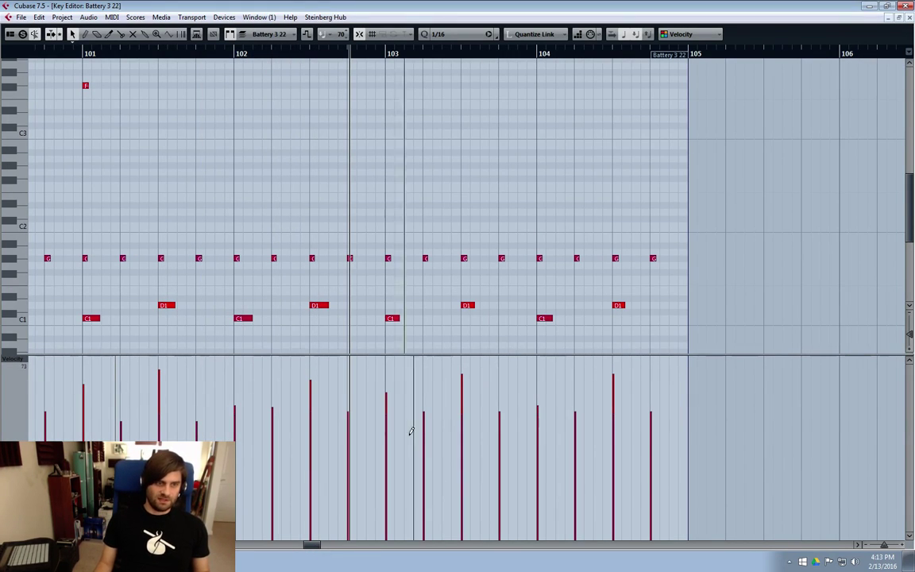
pyautogui.click(909, 17)
pyautogui.moveTo(439, 549); pyautogui.dragTo(443, 549)
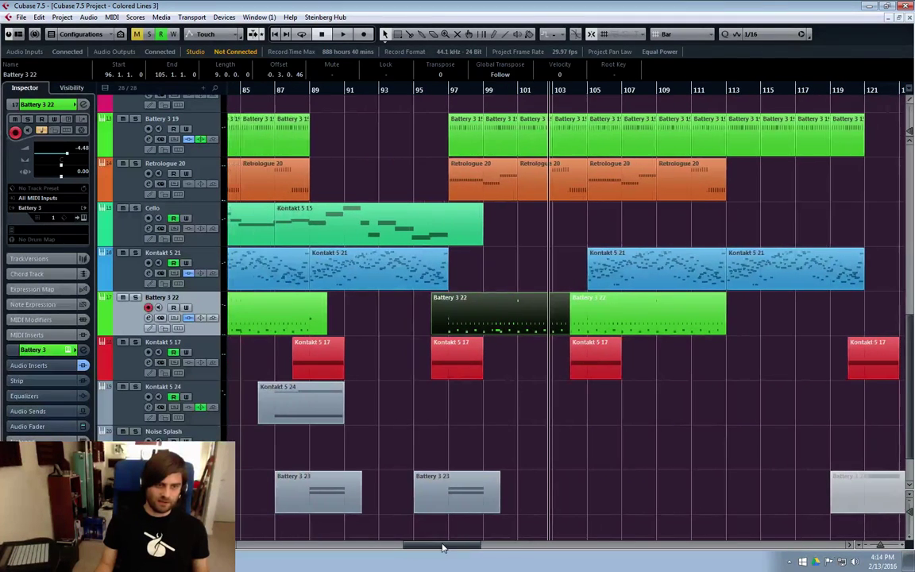
# Set the playback cursor to bar 95, clear the part selection, and play the arrangement through bar 101.
pyautogui.click(416, 91)
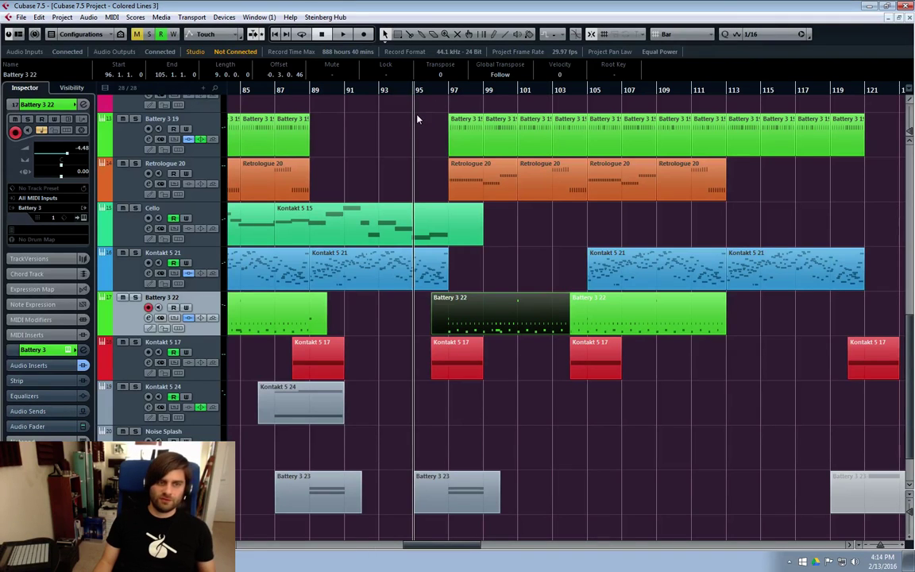
pyautogui.click(515, 282)
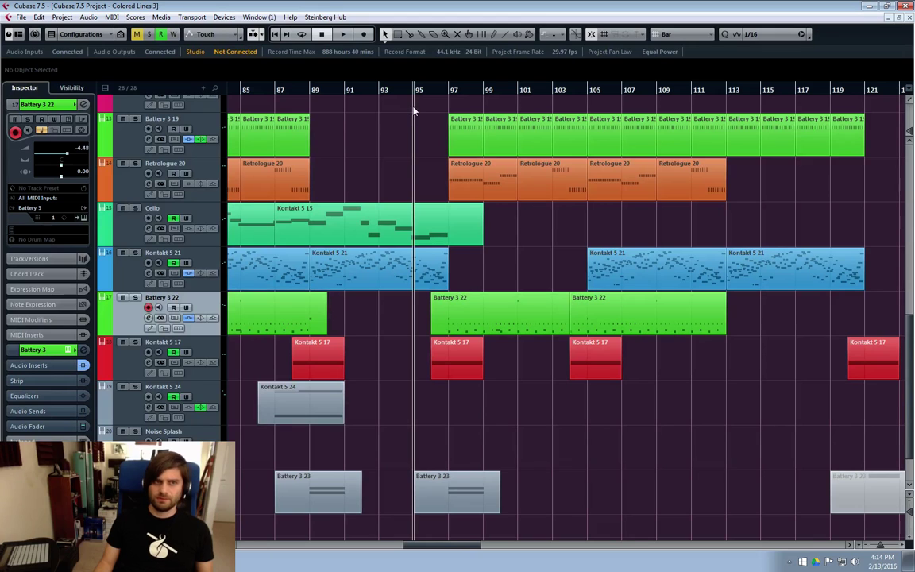
pyautogui.scroll(4, 413, 151)
pyautogui.scroll(-2, 417, 167)
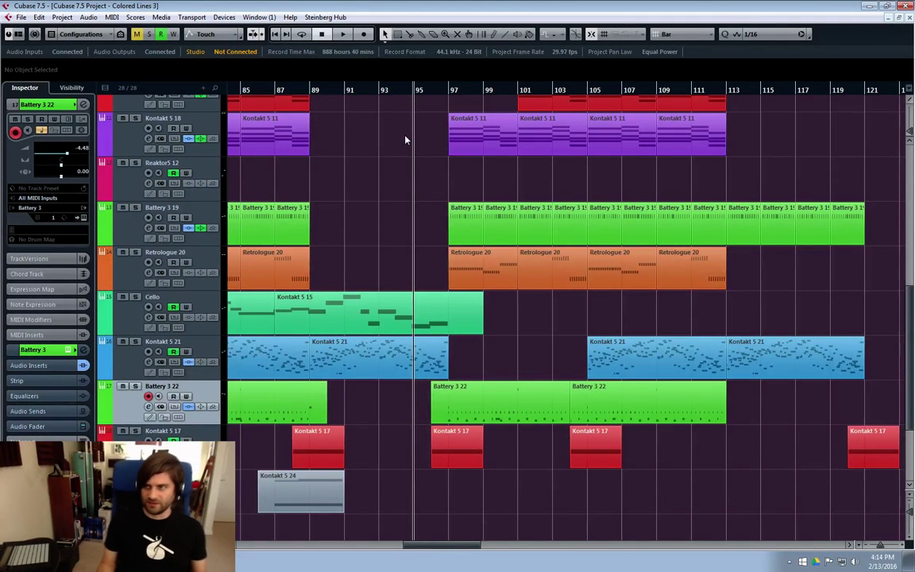
pyautogui.press('space')
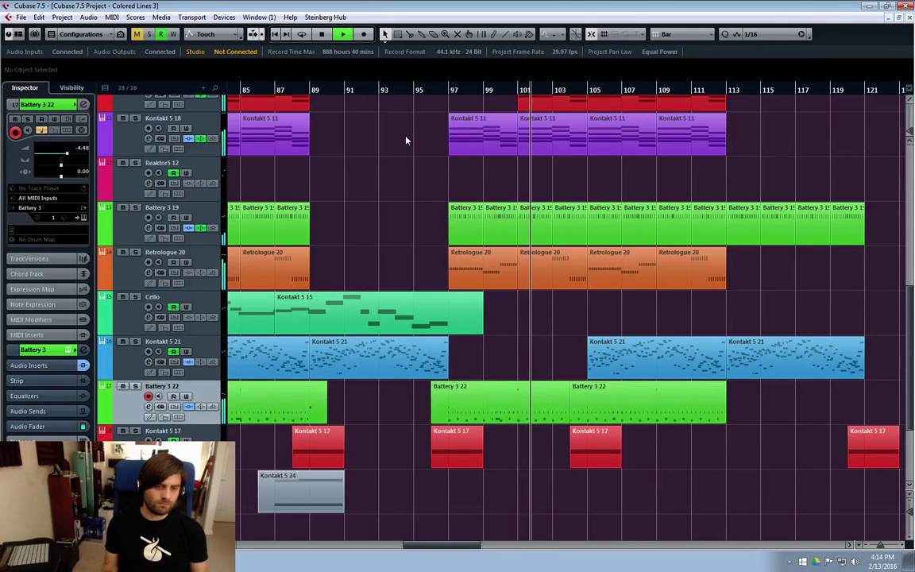
pyautogui.press('space')
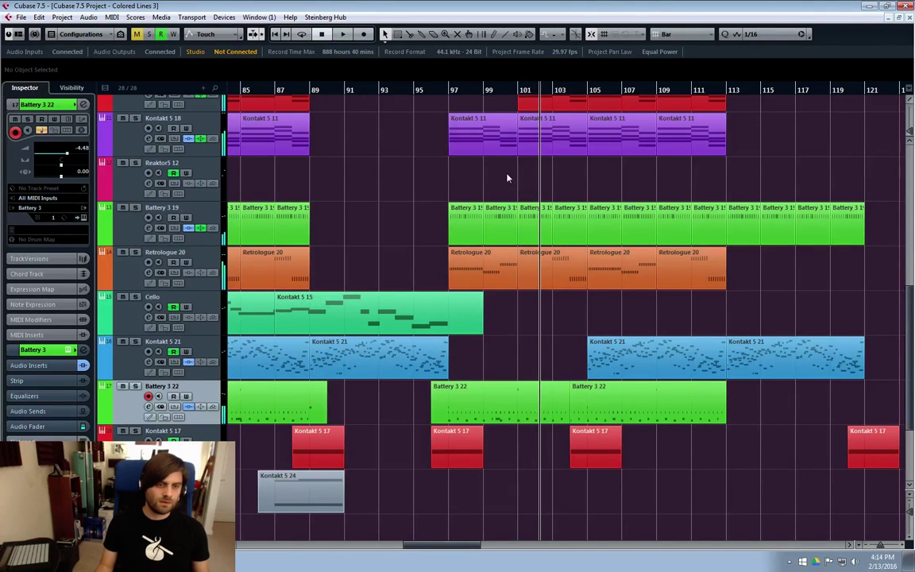
# Record a G#4 note around bar 102 on the Battery 3 22 track during playback from bar 97, and open the recorded part in the Key Editor.
pyautogui.click(522, 94)
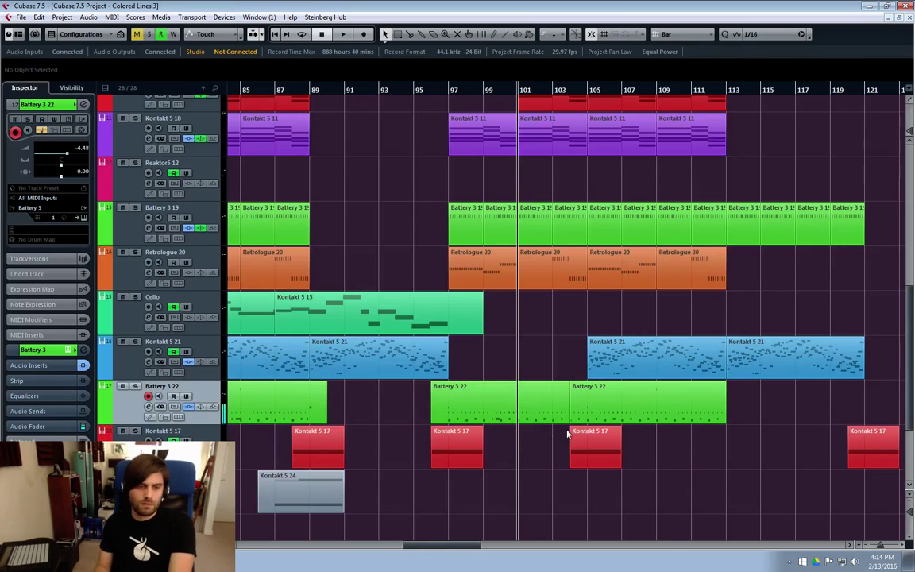
pyautogui.click(451, 90)
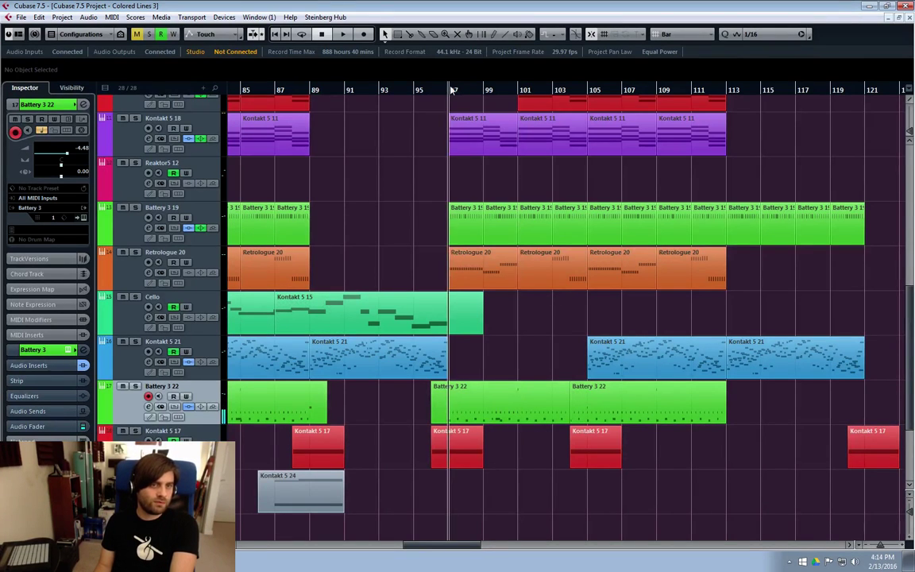
pyautogui.press('space')
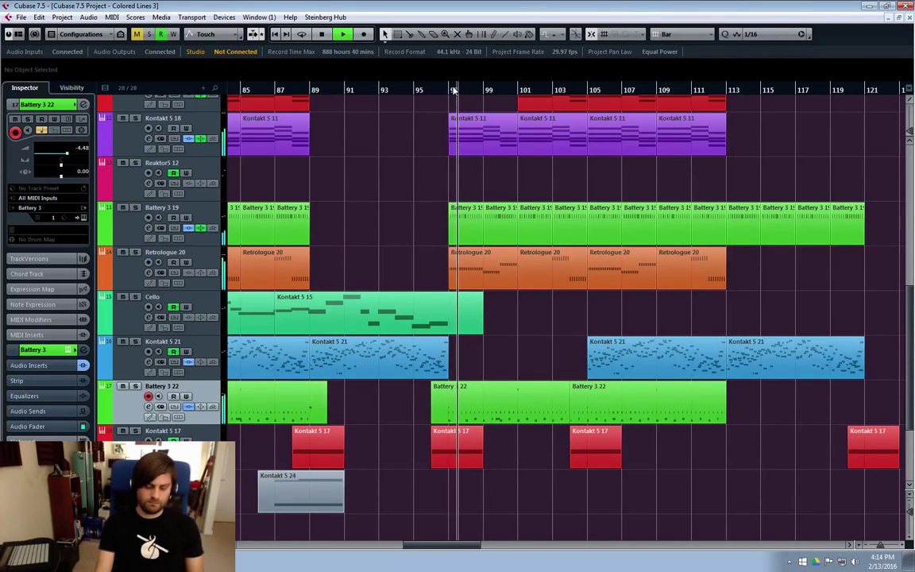
pyautogui.press('KP_Multiply')
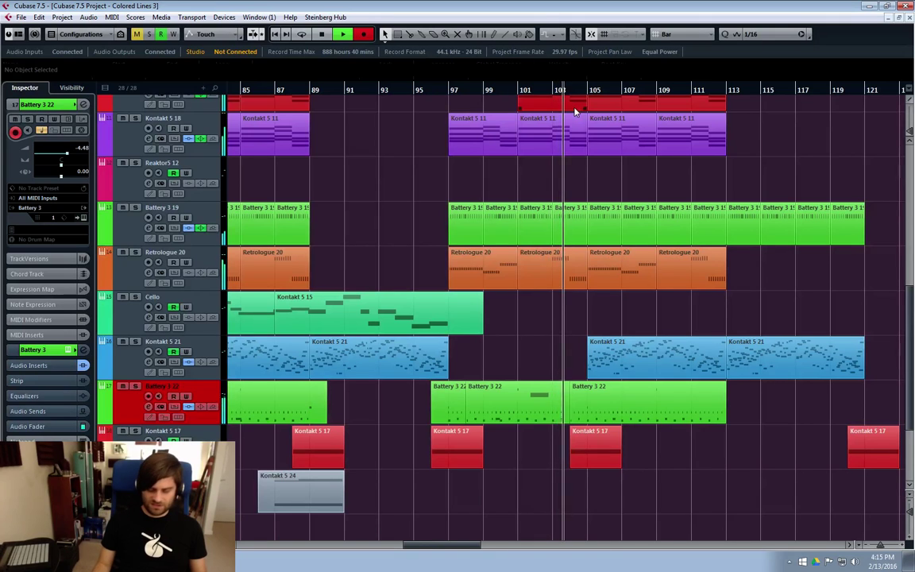
pyautogui.press('space')
pyautogui.doubleClick(551, 395)
pyautogui.click(638, 244)
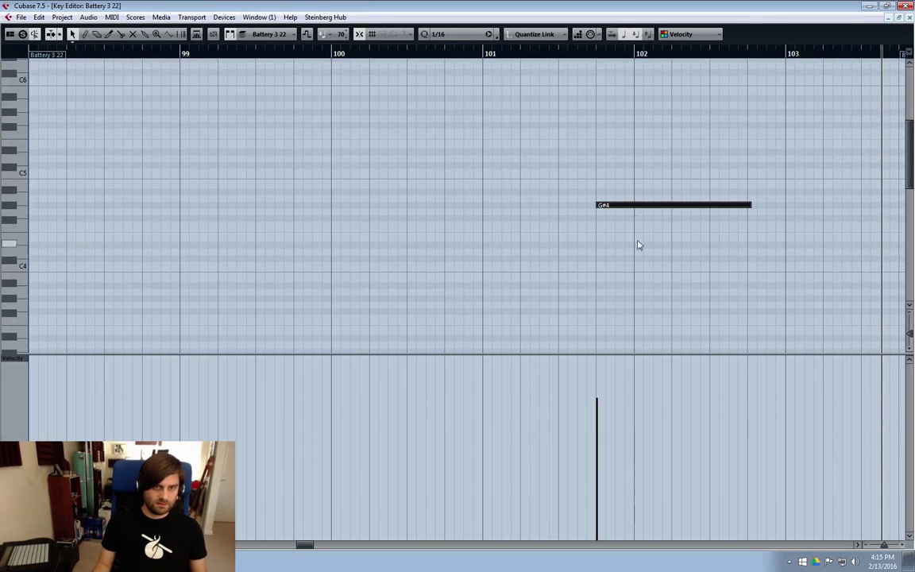
# Examine the G#4 note's start against the grid around bar 101 in the Battery 3 22 part's Key Editor.
pyautogui.click(907, 24)
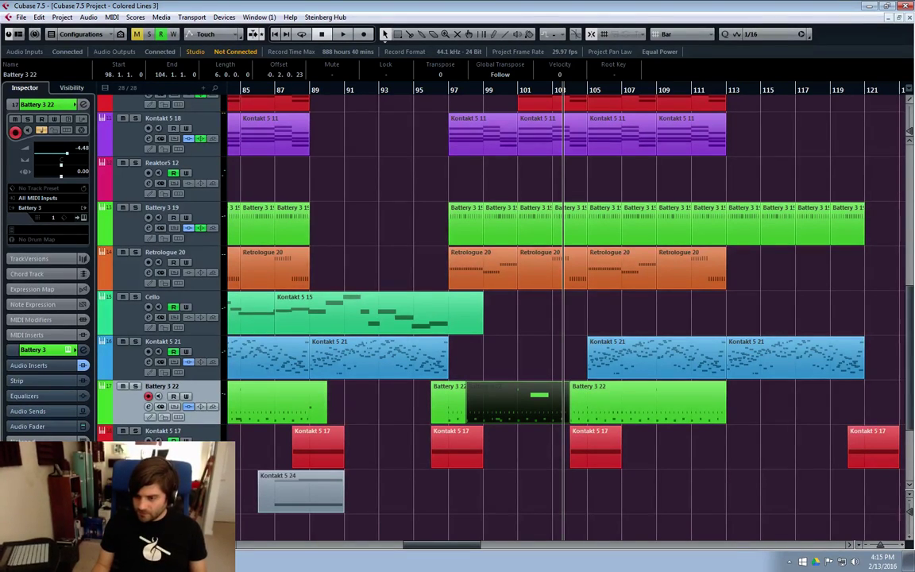
pyautogui.doubleClick(508, 402)
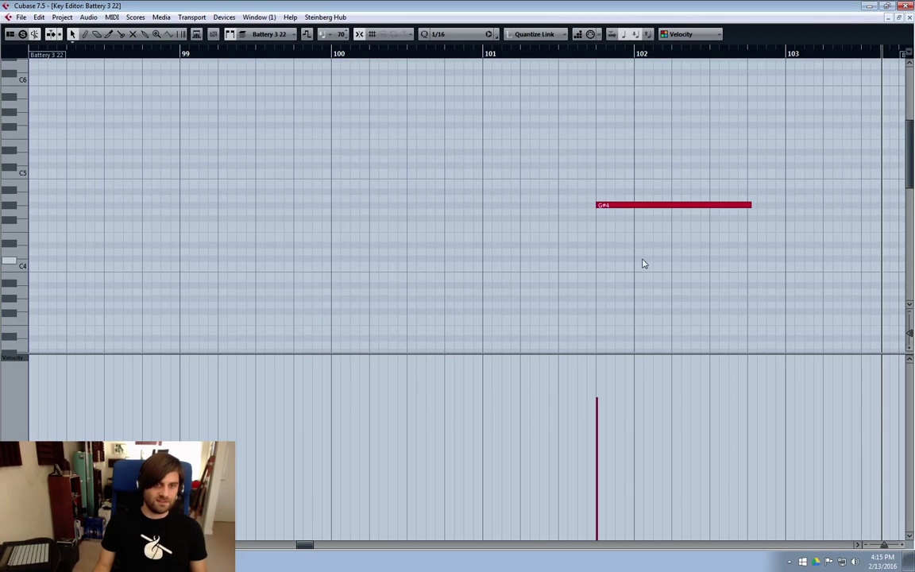
pyautogui.press('h')
pyautogui.press('h')
pyautogui.press('h')
pyautogui.moveTo(308, 545); pyautogui.dragTo(303, 550)
pyautogui.press('h')
pyautogui.press('h')
pyautogui.press('h')
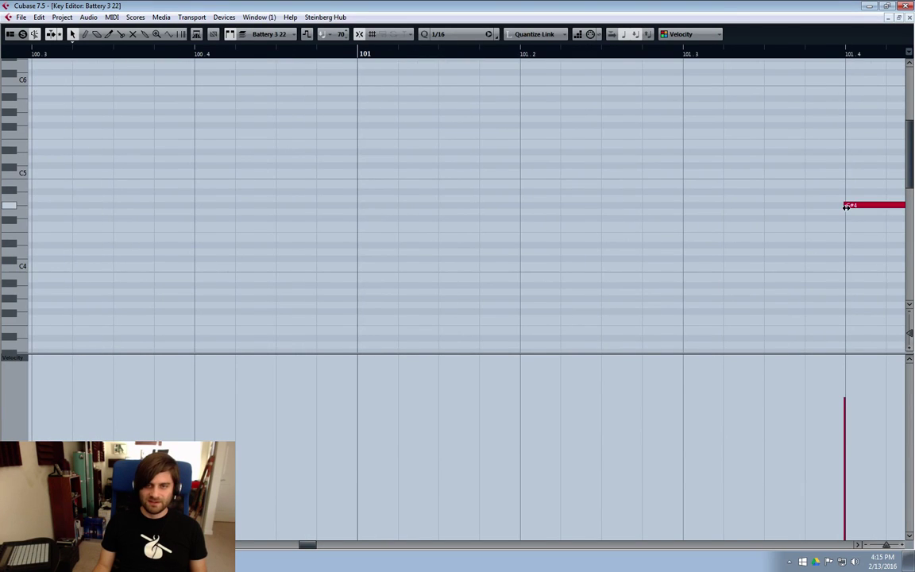
pyautogui.press('g')
pyautogui.press('g')
pyautogui.press('g')
pyautogui.press('g')
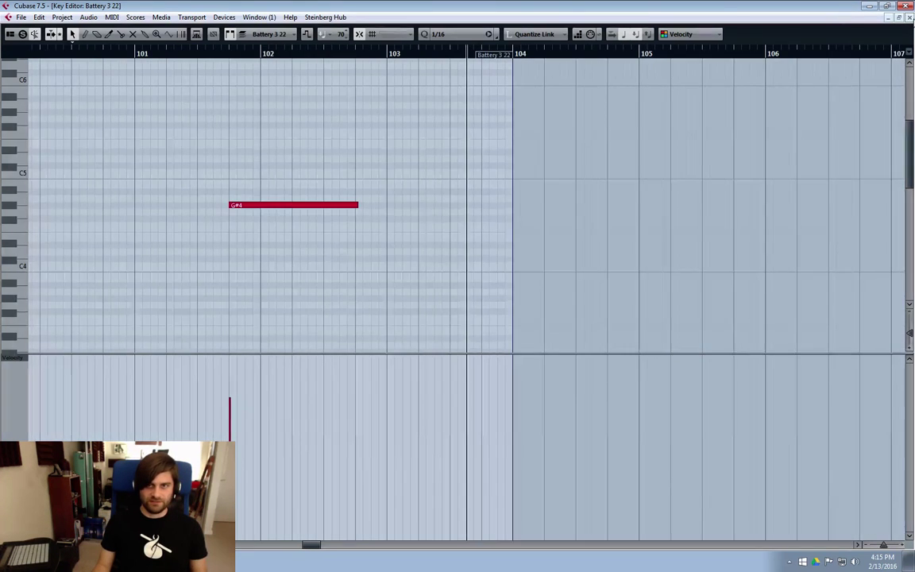
# Return to the arrangement, glue the Battery 3 22 parts spanning bars 96 to 113 into one, and set the playback cursor to bar 97.
pyautogui.press('Return')
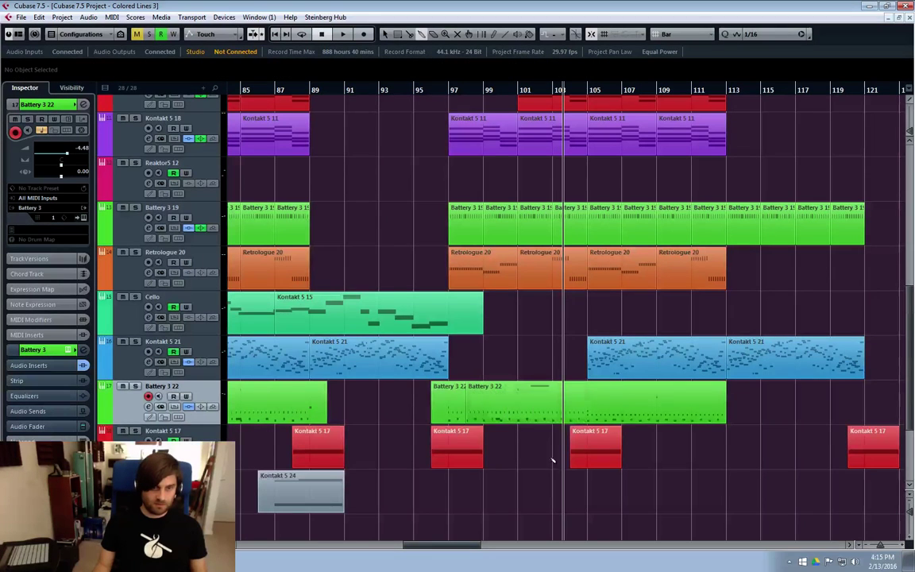
pyautogui.click(447, 93)
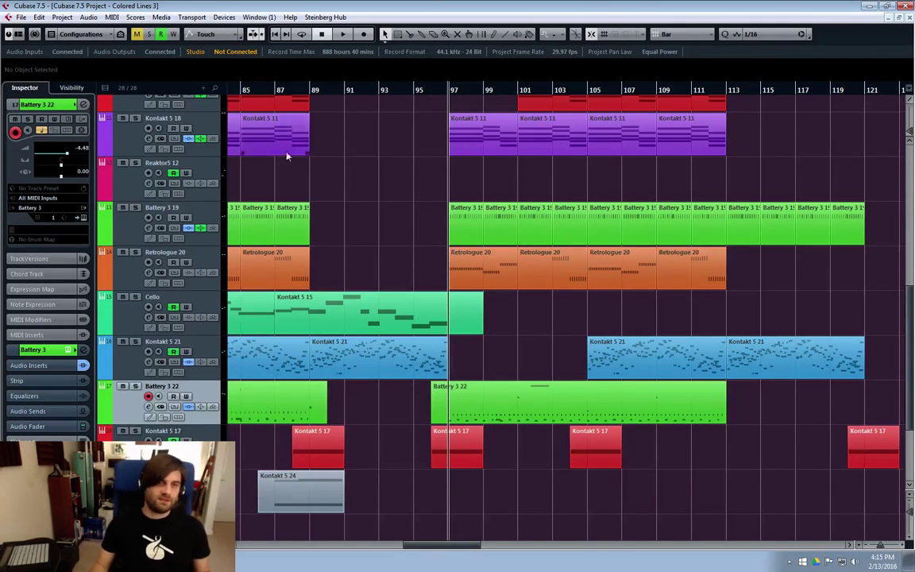
# Set the playback cursor to bar 93 and play the arrangement through about bar 109.
pyautogui.click(406, 93)
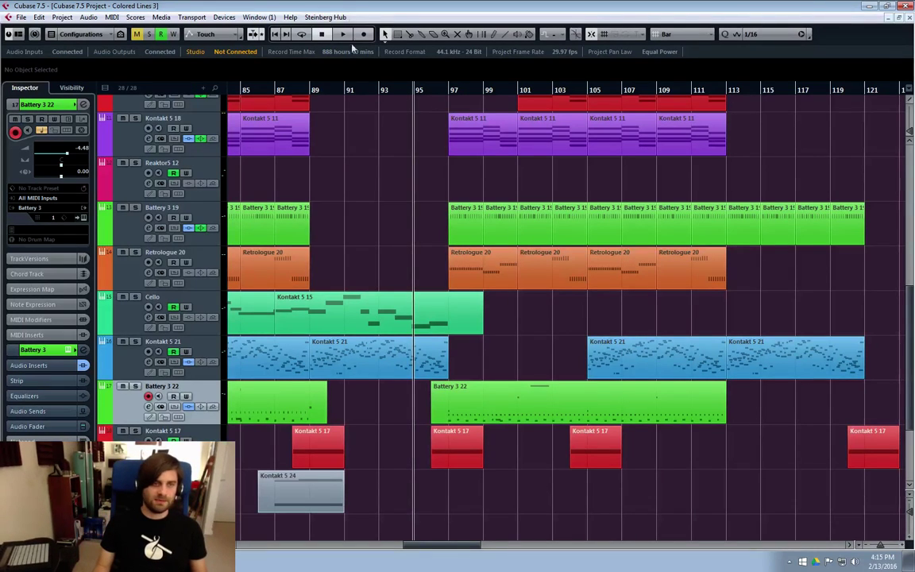
pyautogui.click(400, 94)
pyautogui.click(415, 94)
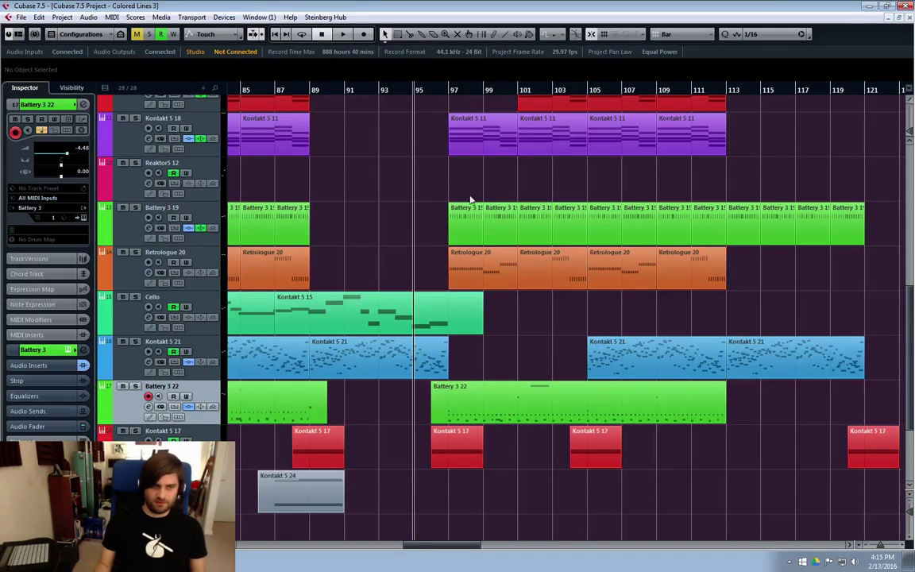
pyautogui.click(382, 94)
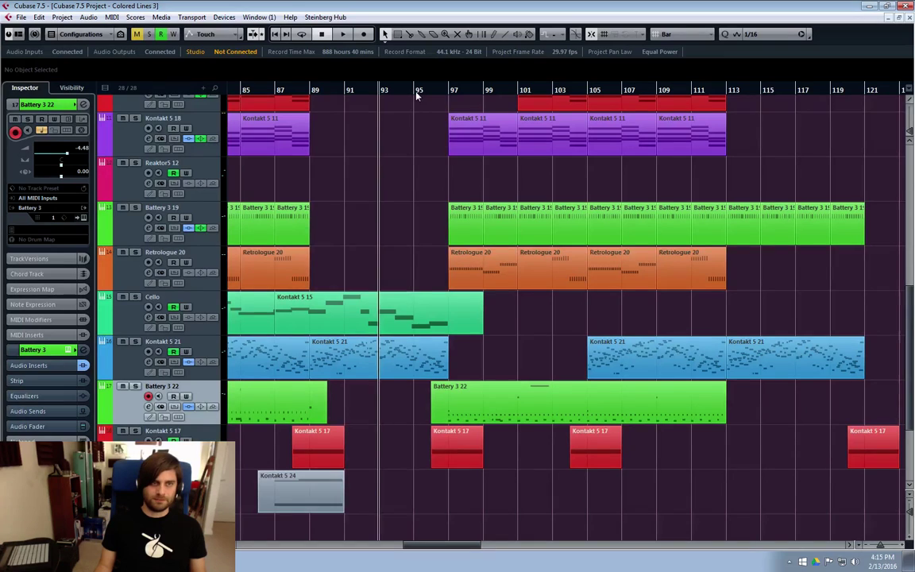
pyautogui.click(416, 95)
pyautogui.click(380, 84)
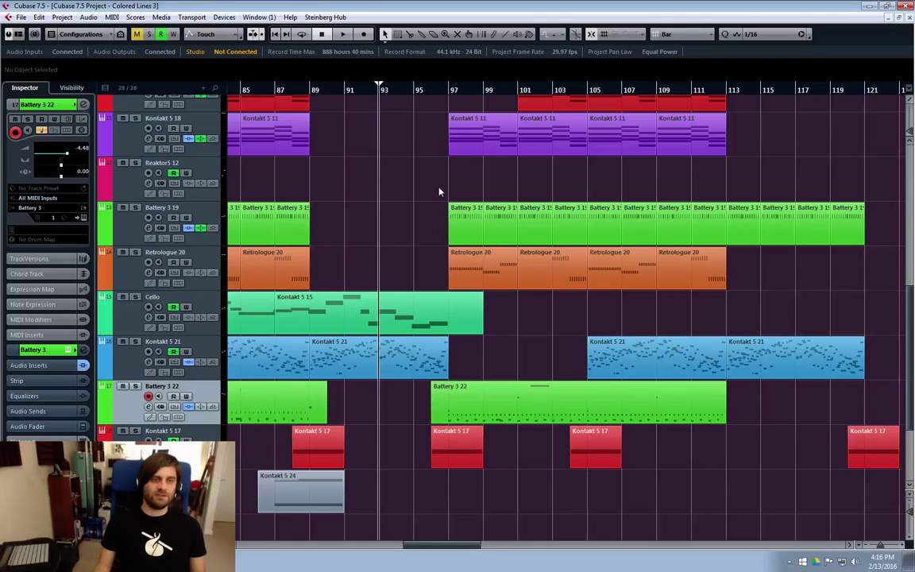
pyautogui.press('space')
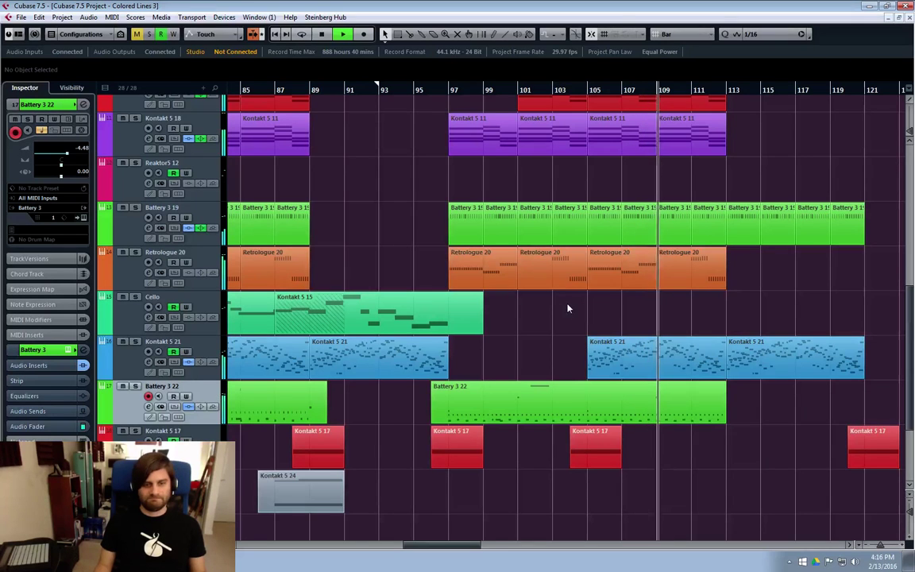
pyautogui.press('space')
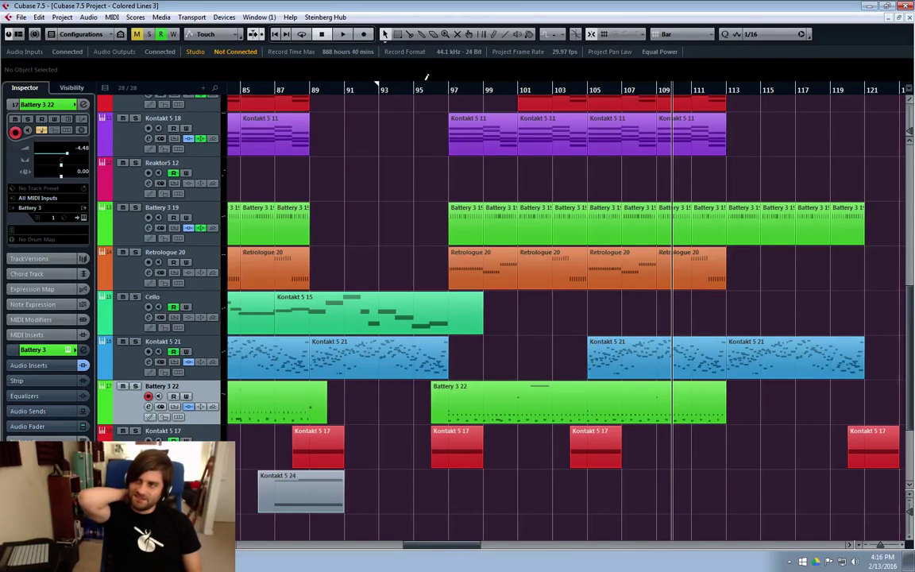
# Play the arrangement from bar 95 to about bar 105.
pyautogui.click(415, 90)
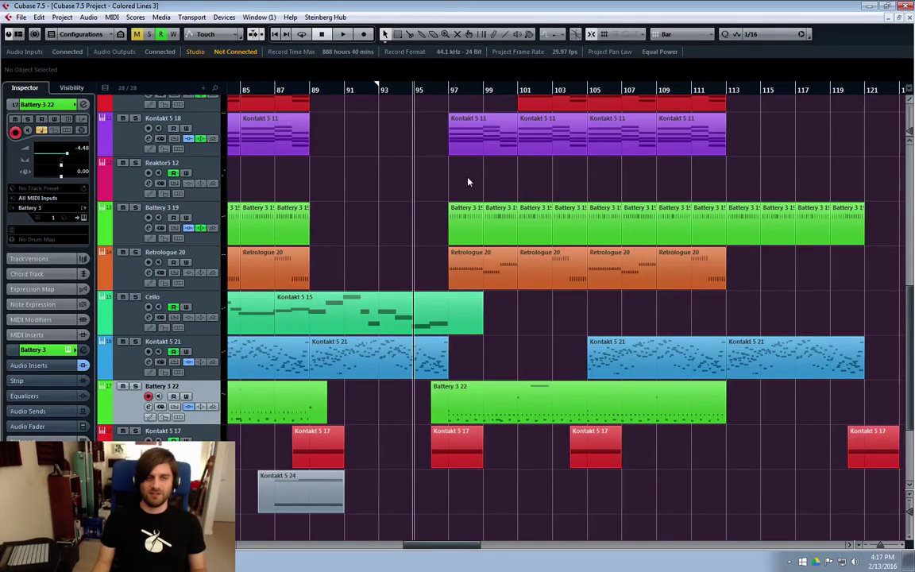
pyautogui.press('space')
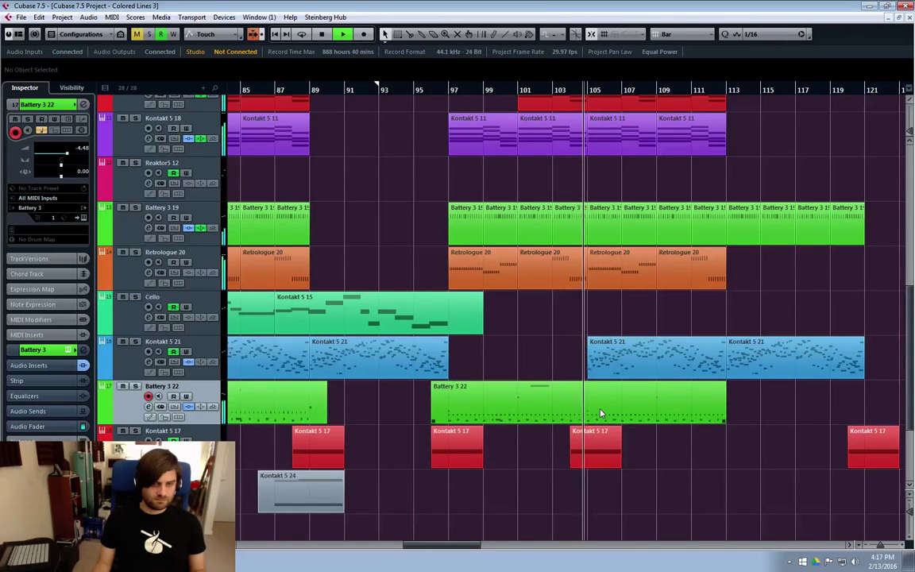
pyautogui.press('space')
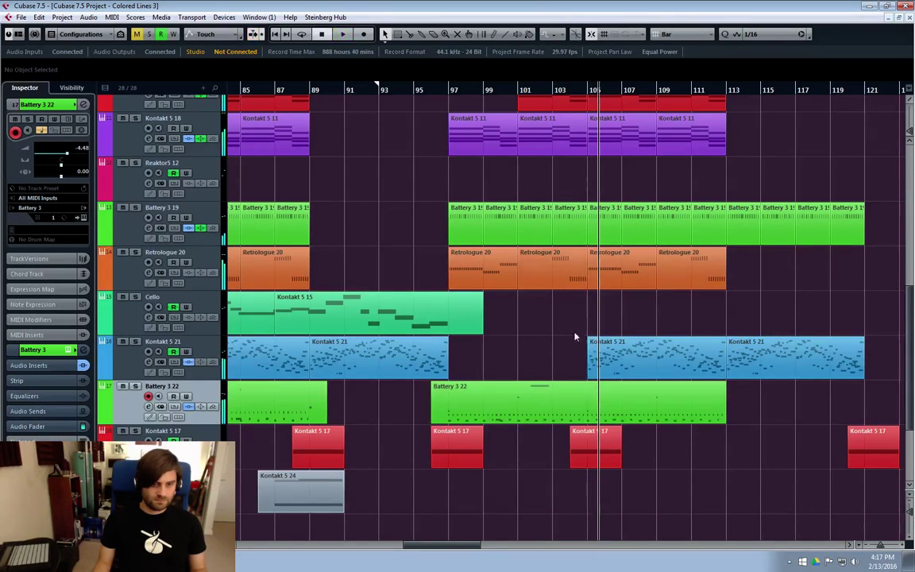
# Add a D1 note just before bar 105 in the glued Battery 3 22 part and audition it from bar 103 to about bar 112.
pyautogui.click(586, 92)
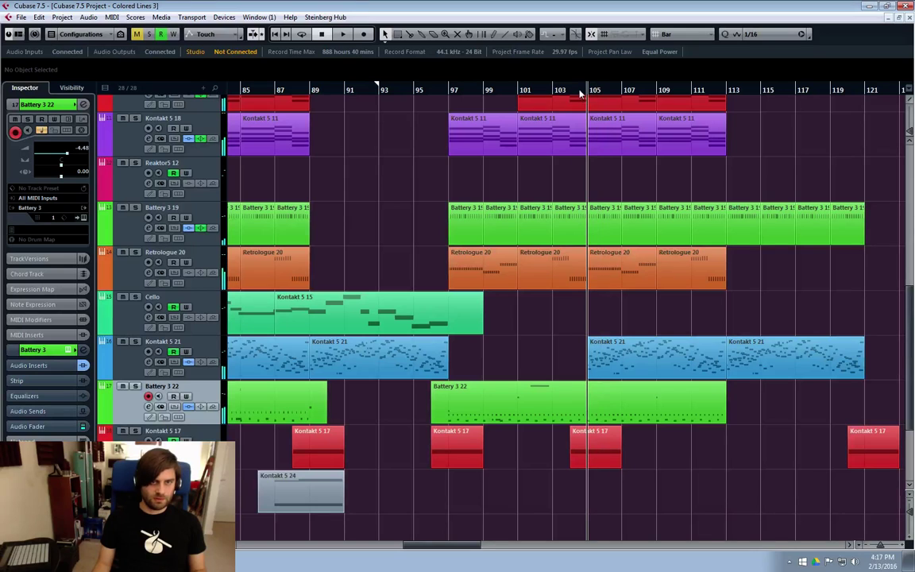
pyautogui.doubleClick(580, 405)
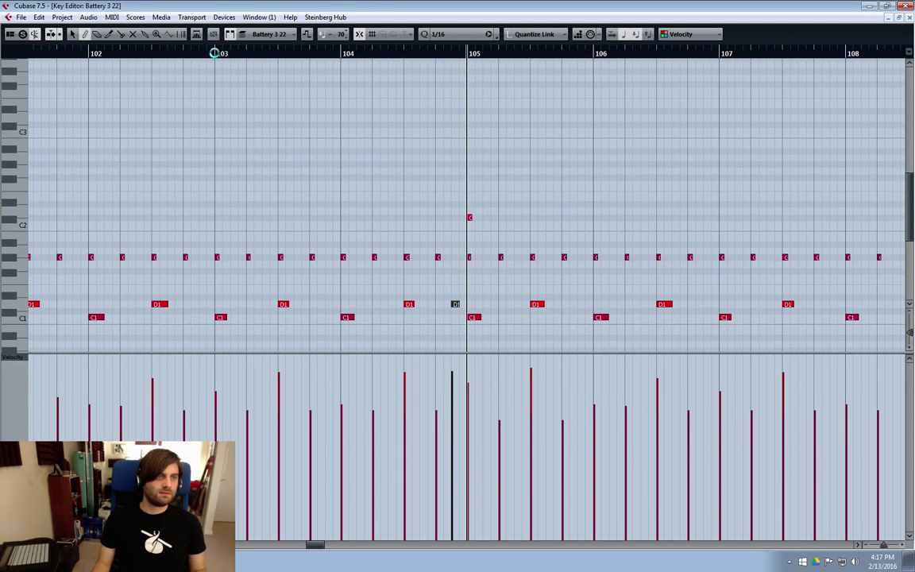
pyautogui.click(216, 53)
pyautogui.press('space')
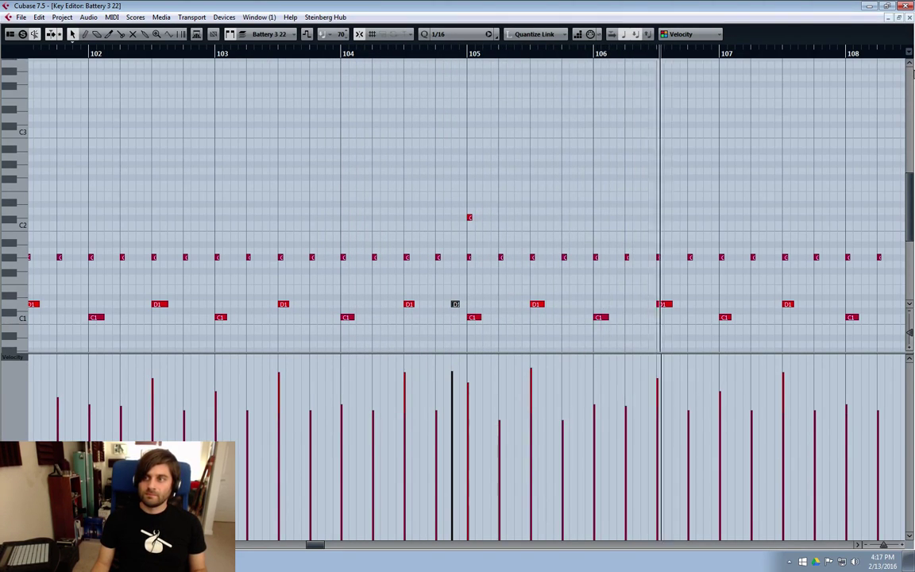
pyautogui.click(908, 17)
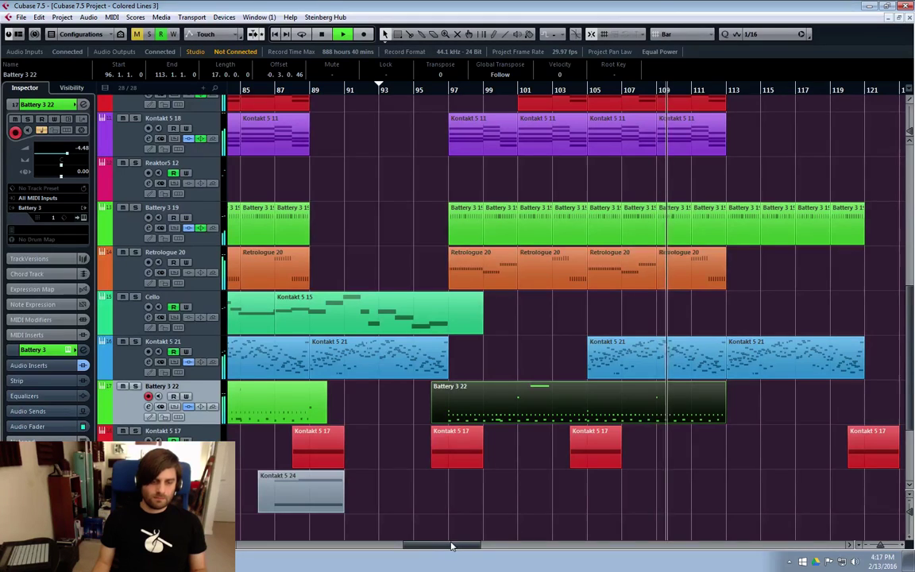
pyautogui.moveTo(450, 547); pyautogui.dragTo(466, 550)
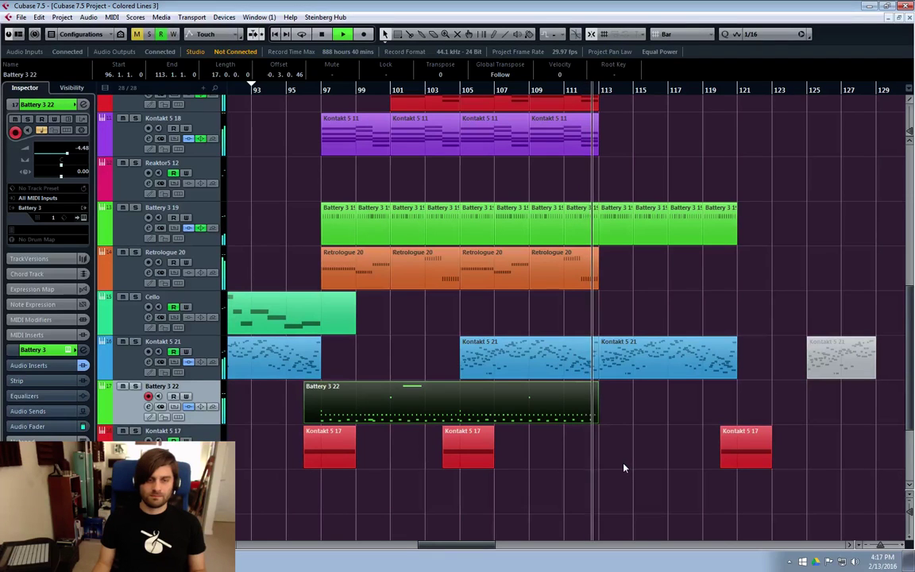
# Set the playback cursor to bar 85 and play through about bar 98, reviewing the upper and lower tracks.
pyautogui.click(275, 84)
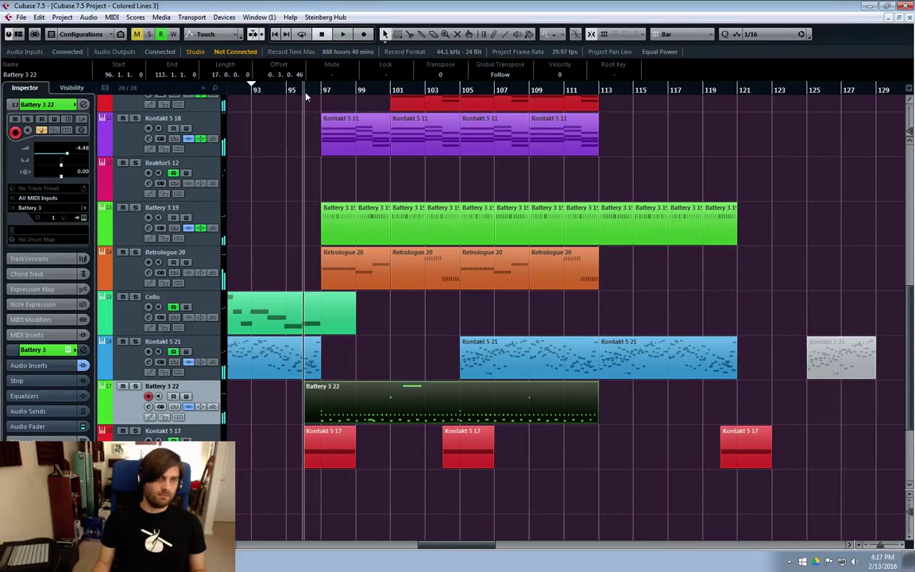
pyautogui.click(292, 91)
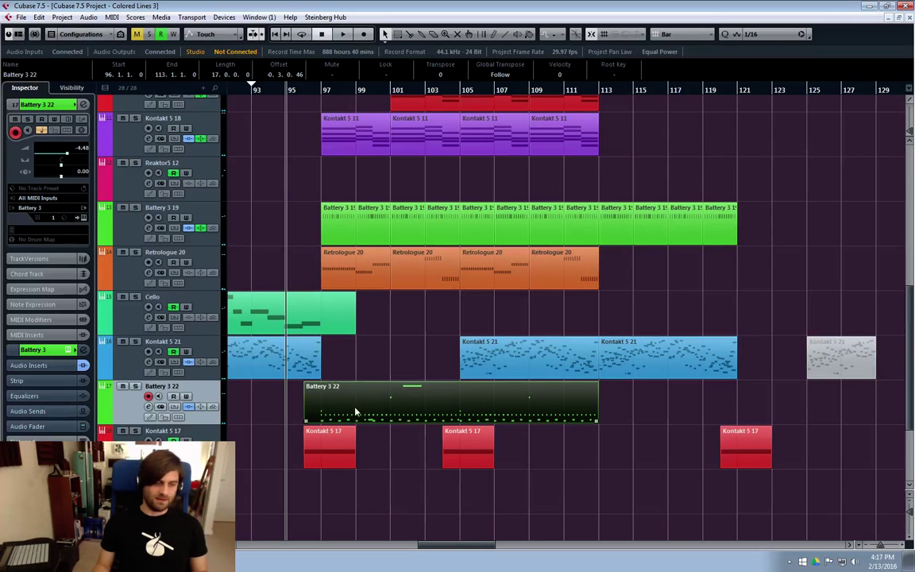
pyautogui.moveTo(467, 545); pyautogui.dragTo(434, 548)
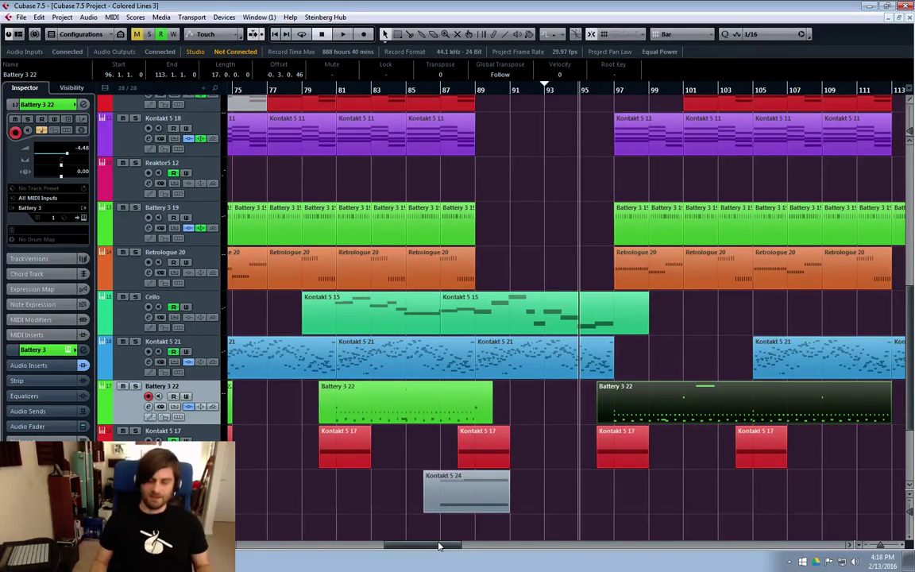
pyautogui.scroll(-2, 525, 379)
pyautogui.scroll(6, 530, 347)
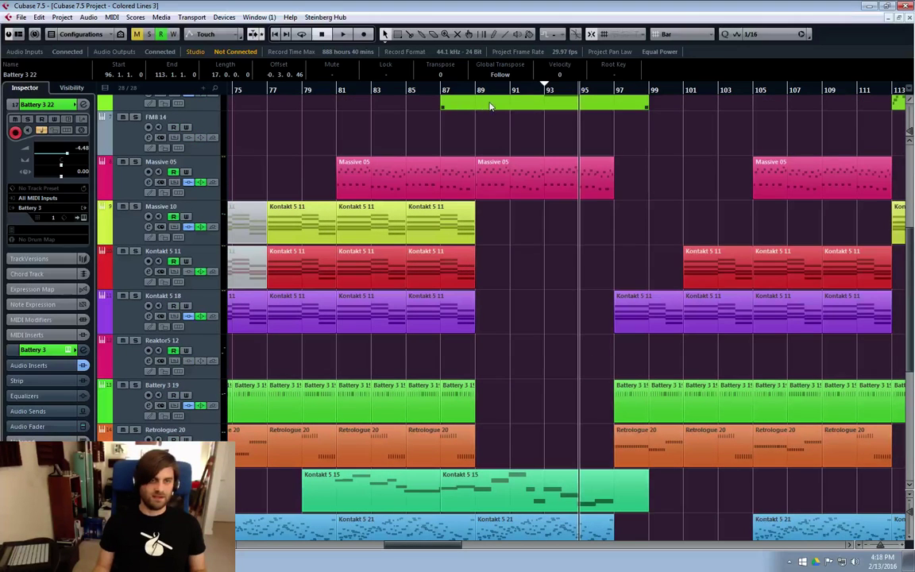
pyautogui.click(467, 95)
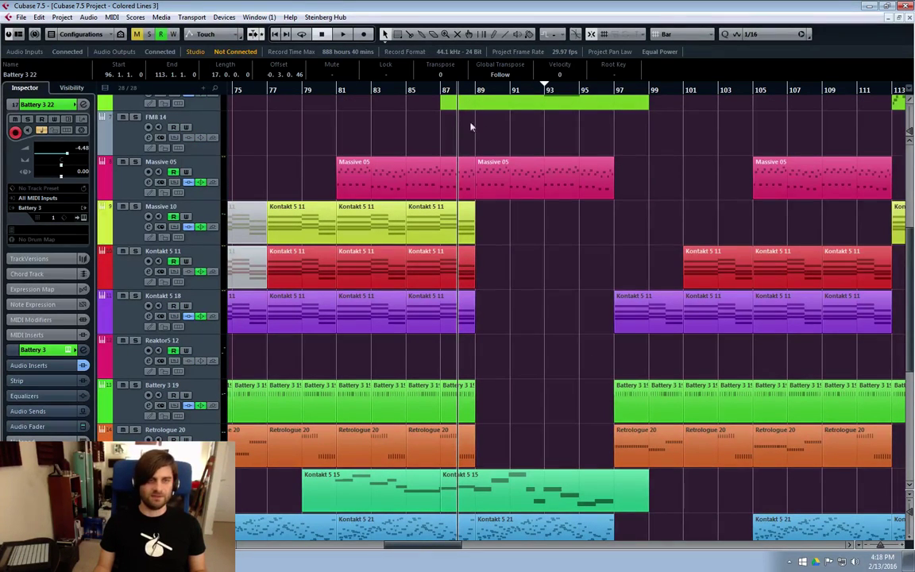
pyautogui.click(442, 92)
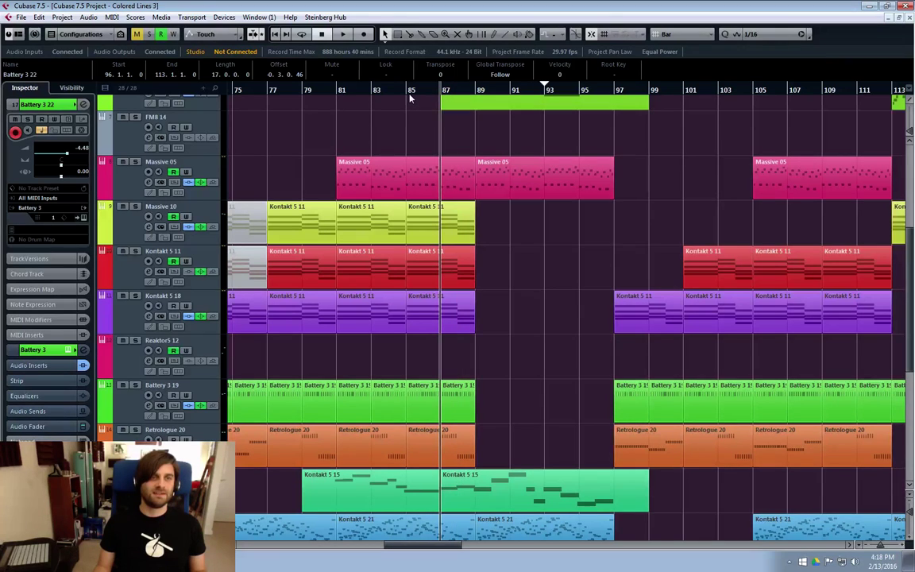
pyautogui.click(409, 93)
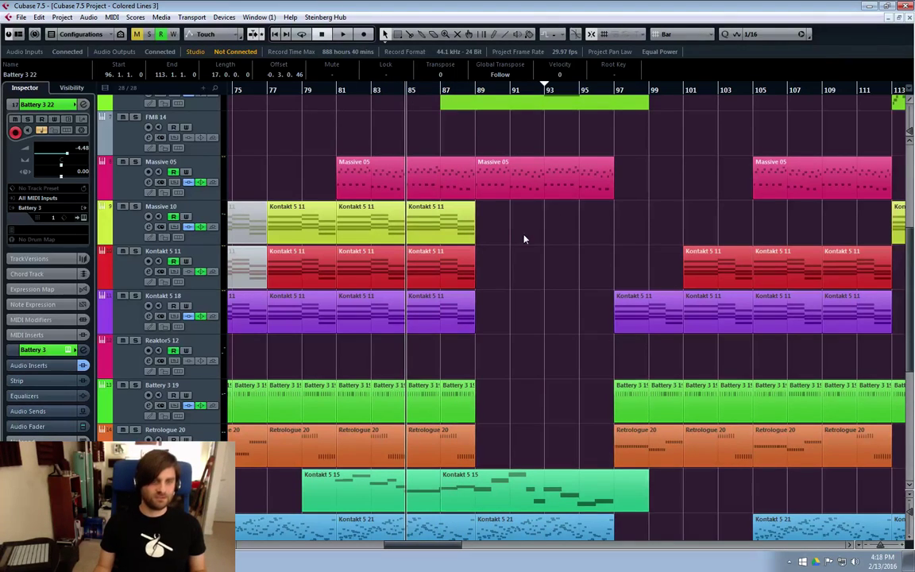
pyautogui.scroll(5, 473, 159)
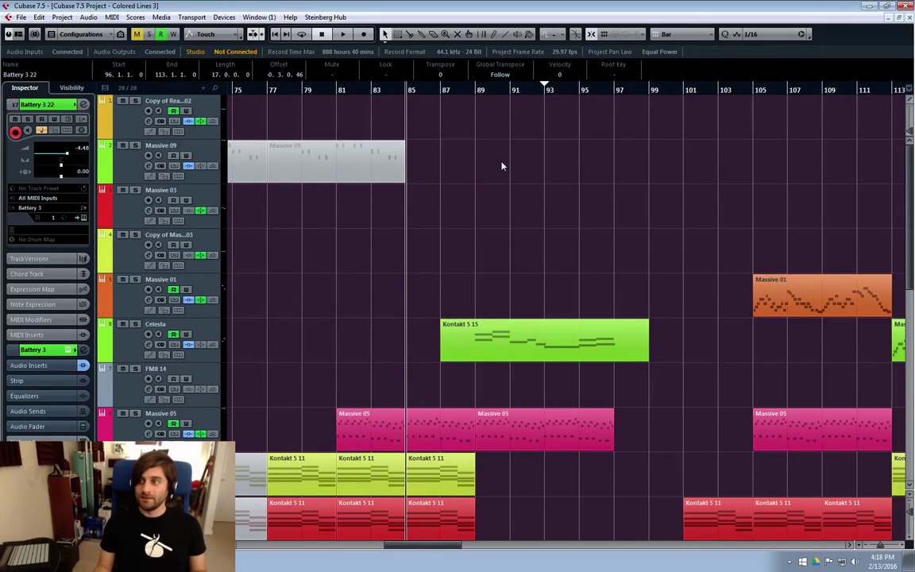
pyautogui.press('space')
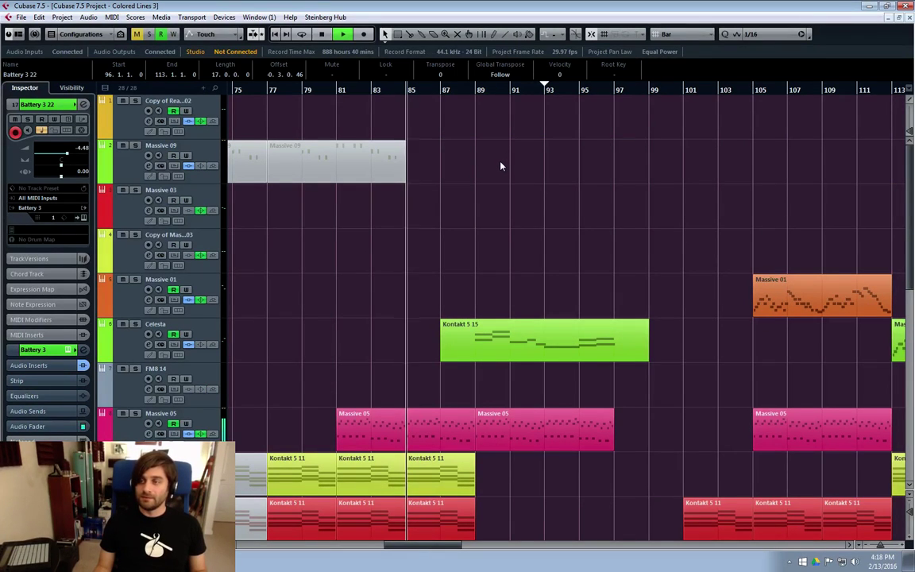
pyautogui.click(587, 195)
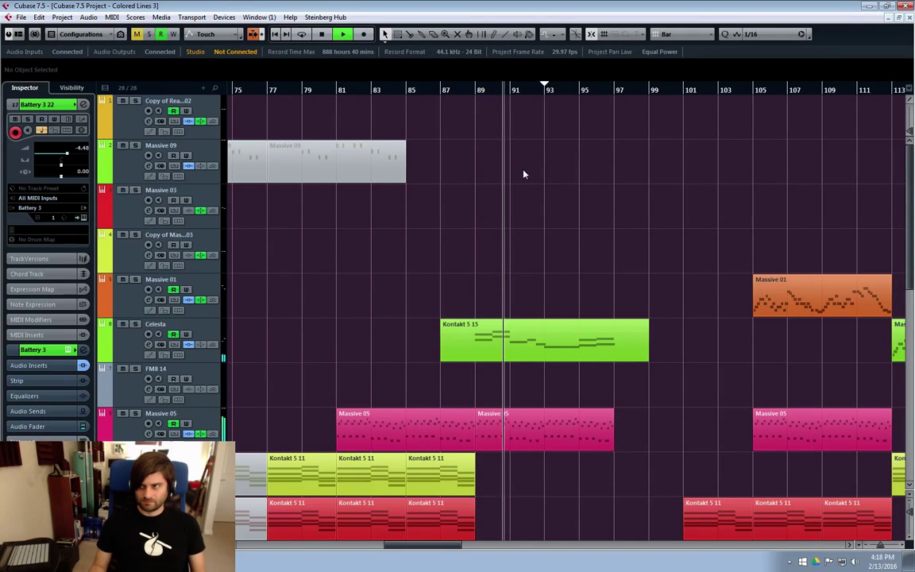
pyautogui.scroll(-5, 620, 231)
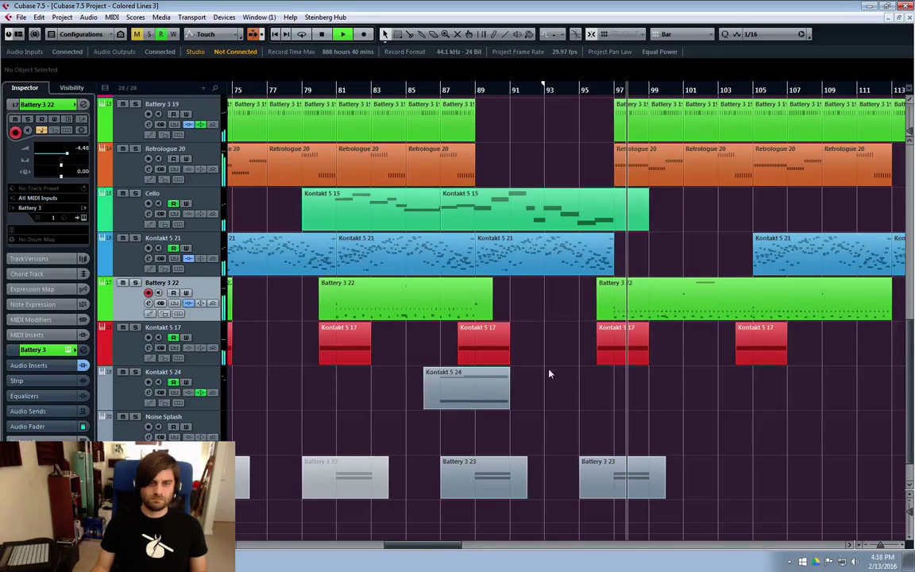
pyautogui.moveTo(429, 548); pyautogui.dragTo(435, 549)
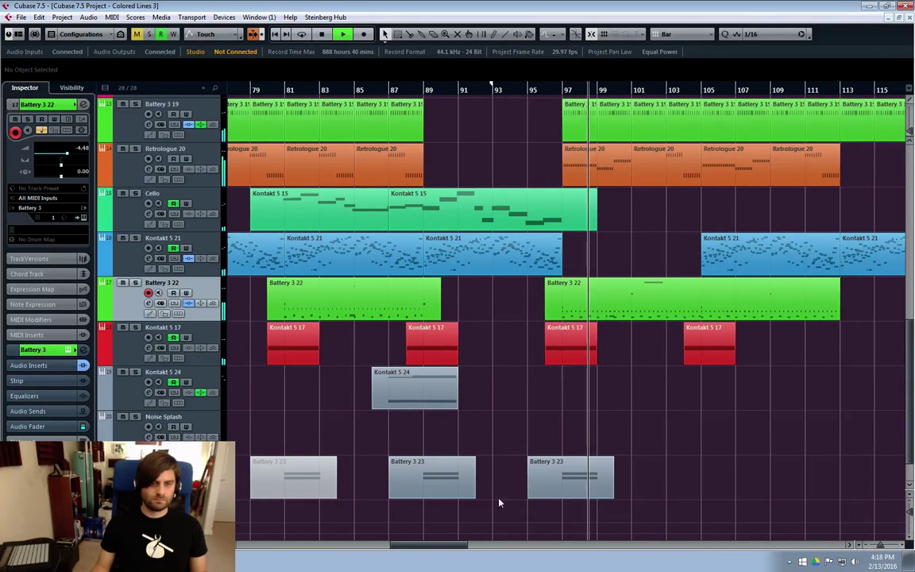
# Add four 1/16 D1 notes leading into bar 97 in the Battery 3 22 part starting at bar 96, with rising velocities.
pyautogui.click(525, 142)
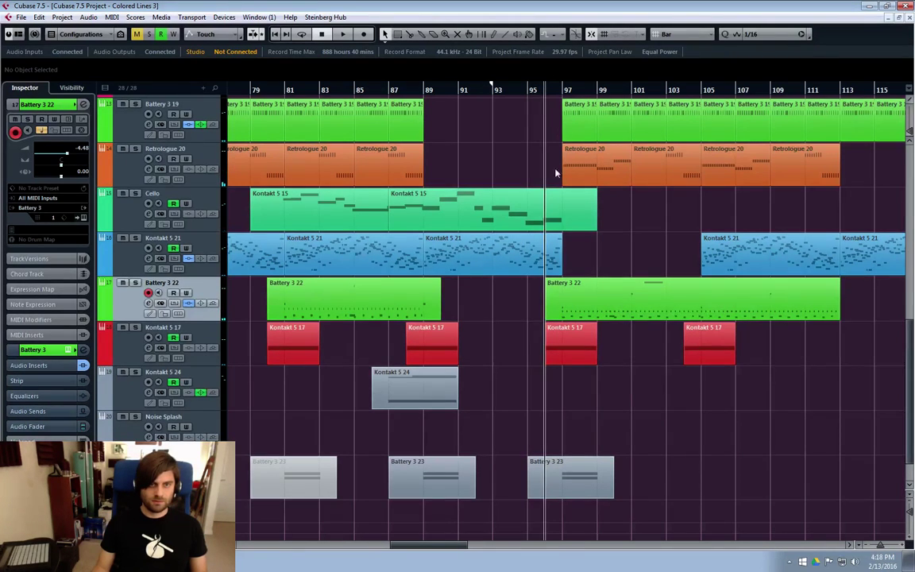
pyautogui.doubleClick(556, 301)
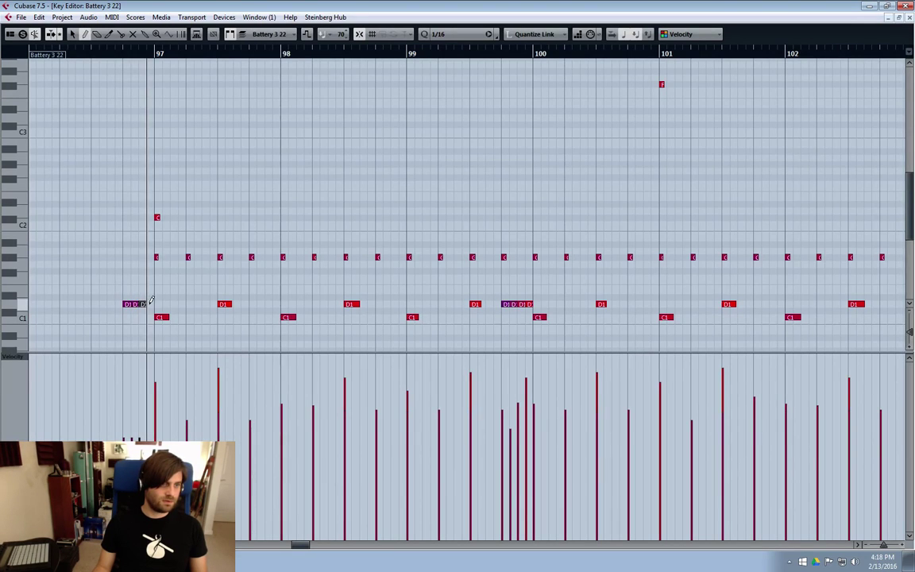
pyautogui.moveTo(123, 321); pyautogui.dragTo(153, 299)
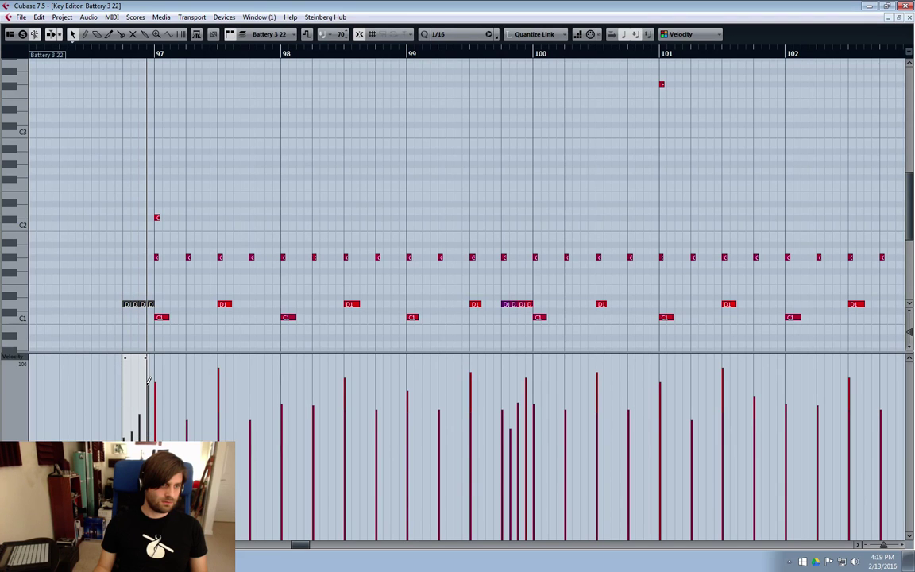
# Close the Key Editor and play the arrangement from bar 93 to about bar 97.
pyautogui.click(909, 18)
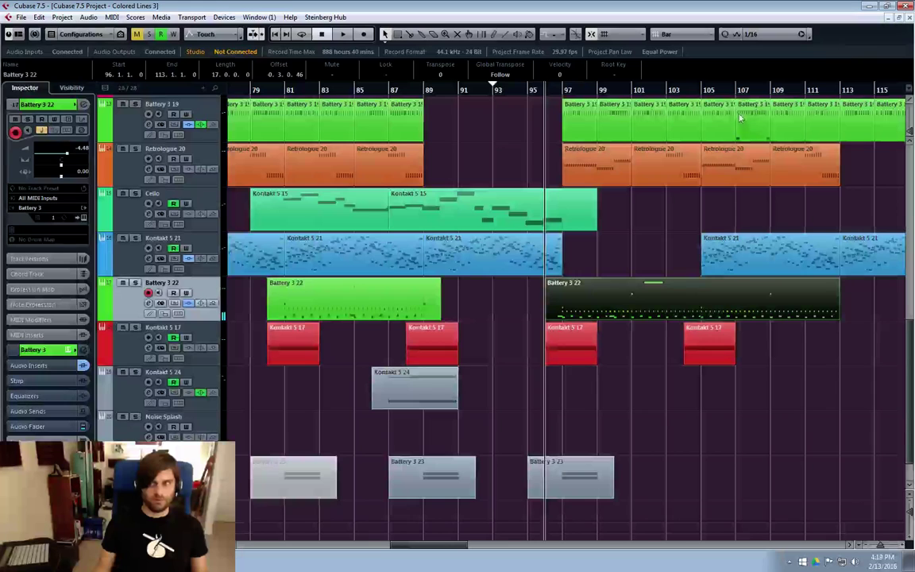
pyautogui.click(525, 91)
pyautogui.click(492, 90)
pyautogui.press('space')
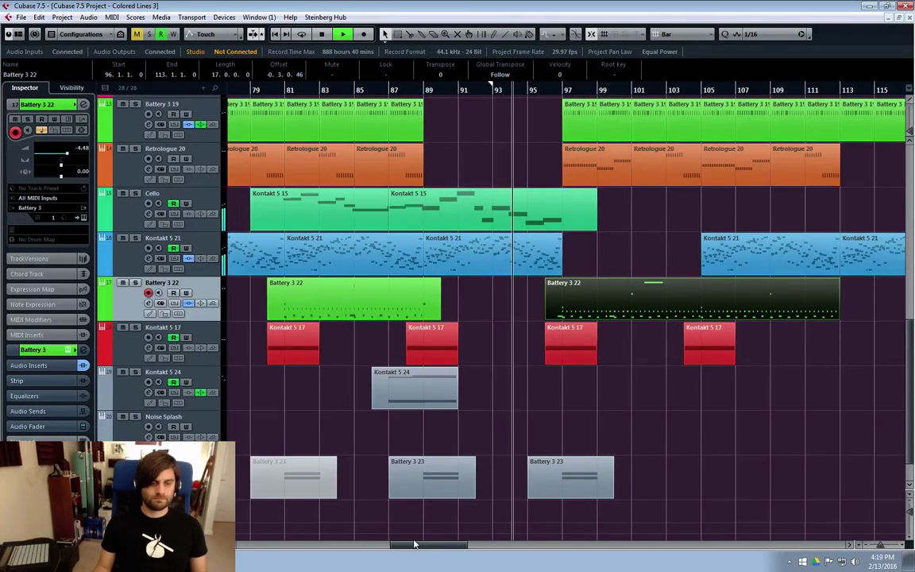
pyautogui.moveTo(429, 544); pyautogui.dragTo(443, 541)
pyautogui.click(476, 429)
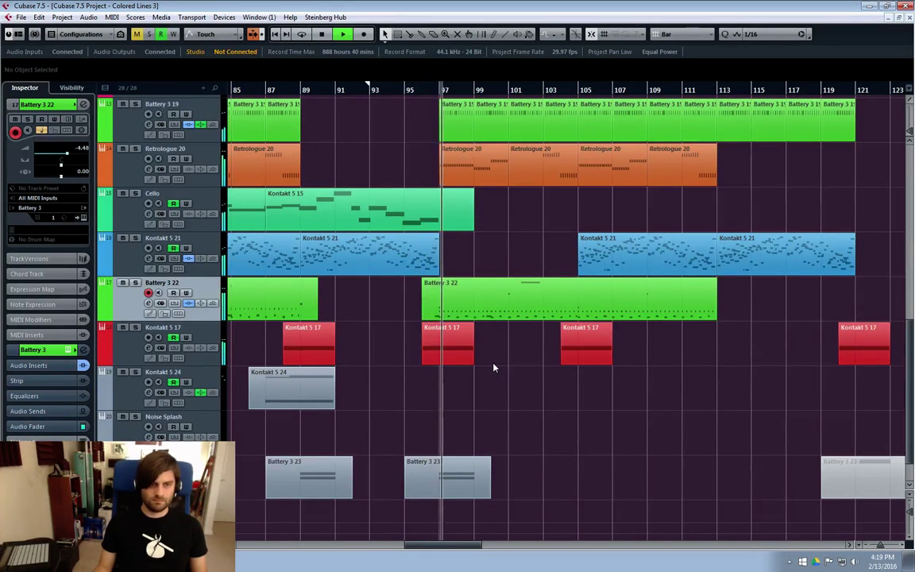
# Inspect the Battery 3 22 part starting at bar 96 in the Key Editor while playback continues to about bar 105.
pyautogui.doubleClick(433, 318)
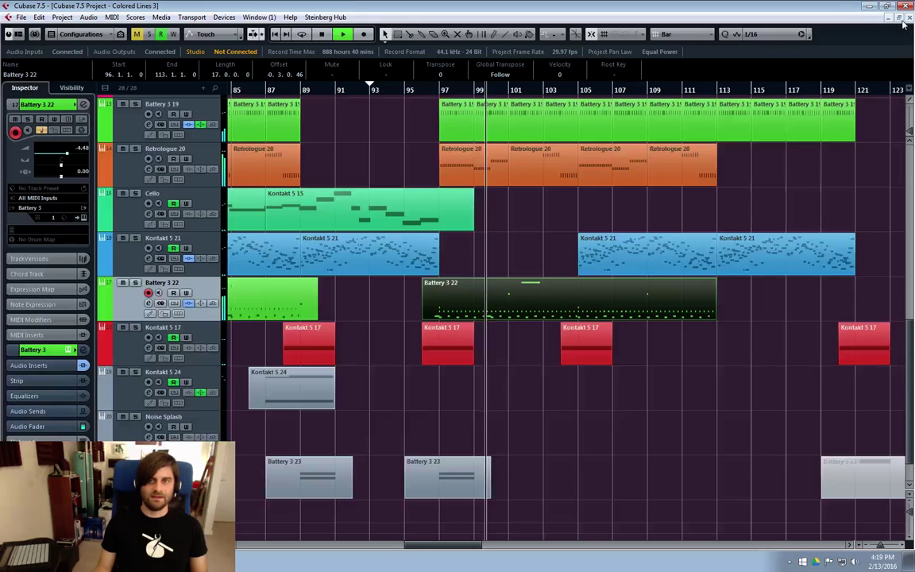
pyautogui.hotkey('ctrl', 'w')
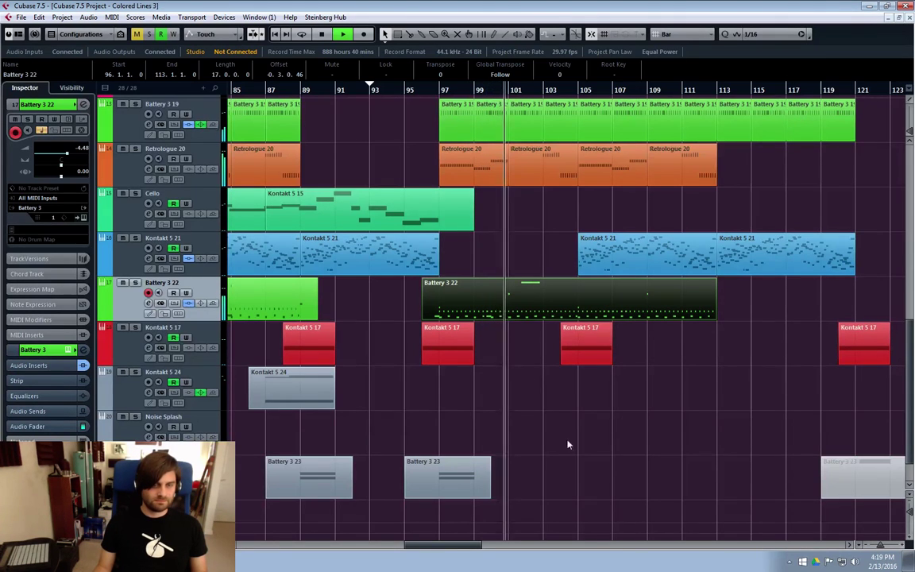
pyautogui.moveTo(414, 545); pyautogui.dragTo(431, 549)
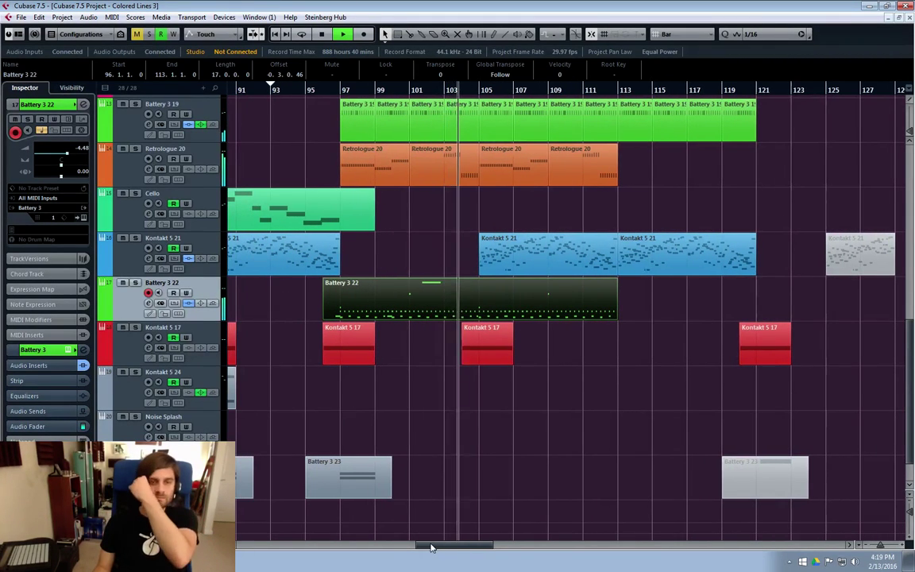
pyautogui.scroll(3, 630, 416)
pyautogui.scroll(-2, 631, 436)
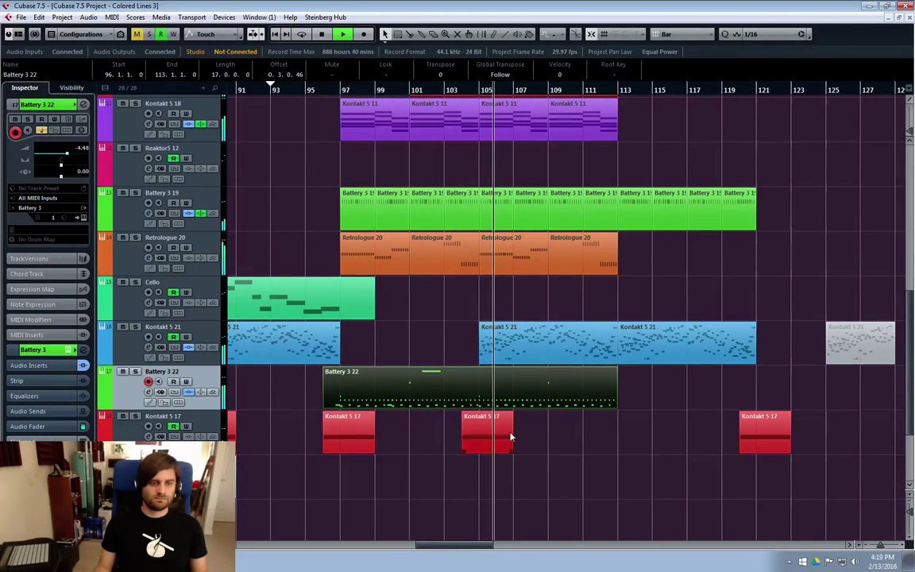
# Check the Battery 3 22 notes around bars 103 to 109, then review all tracks while playing to about bar 115.
pyautogui.doubleClick(477, 394)
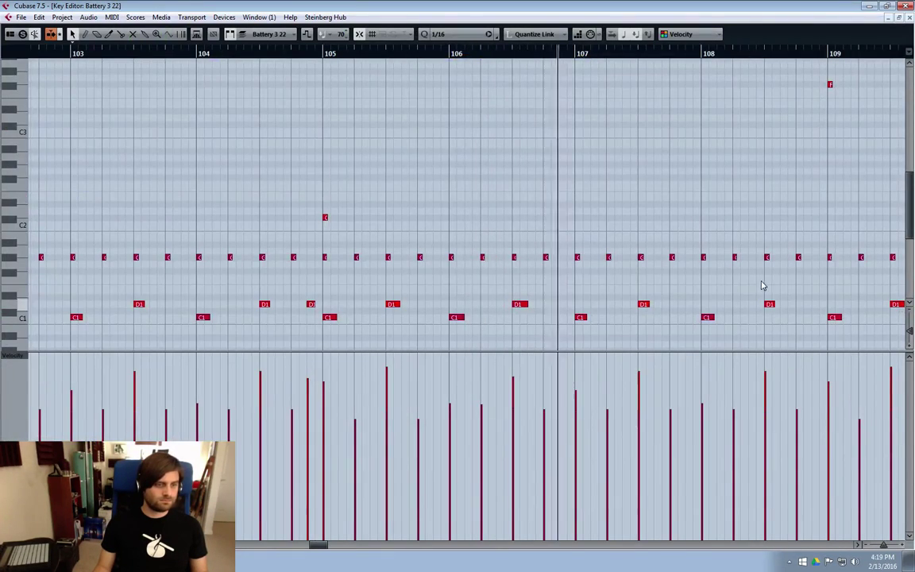
pyautogui.press('Return')
pyautogui.click(573, 435)
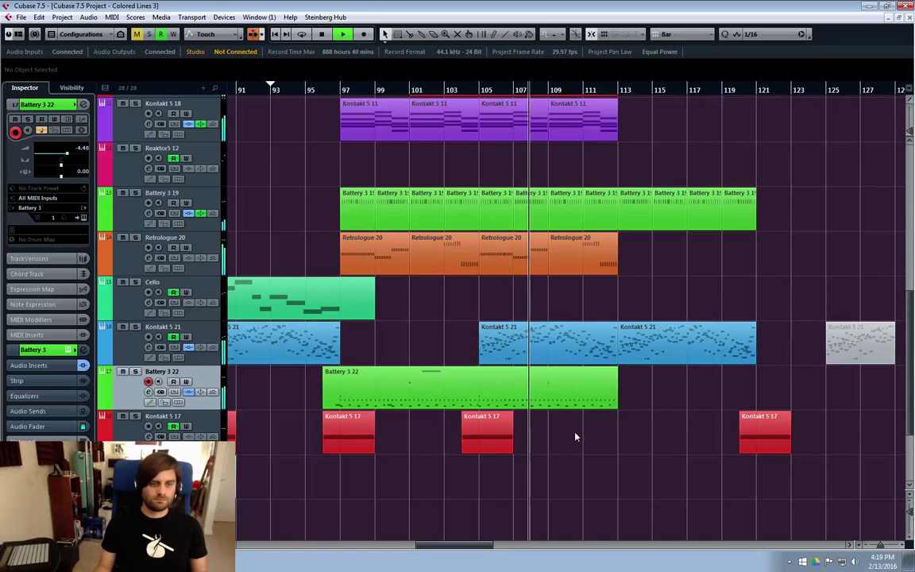
pyautogui.hscroll(2, 556, 433)
pyautogui.scroll(6, 588, 425)
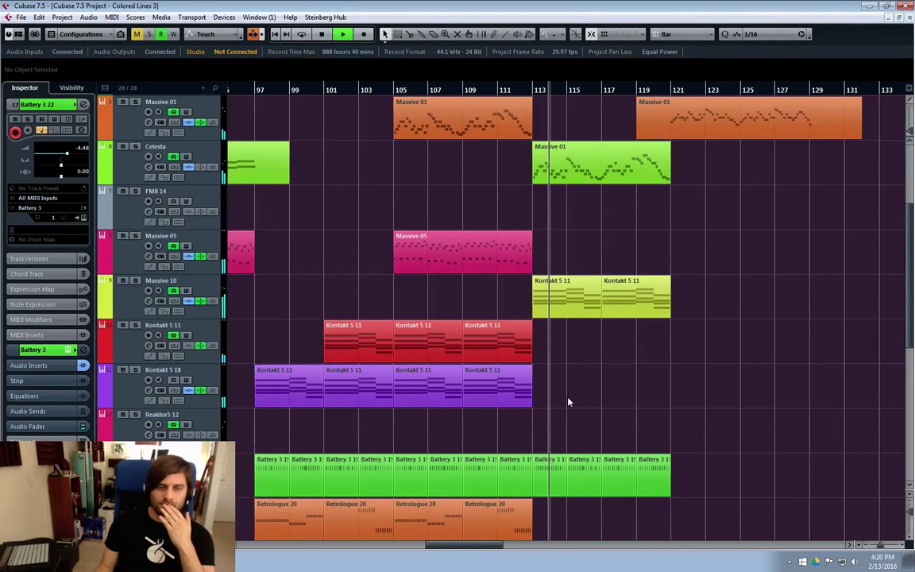
pyautogui.scroll(-5, 568, 401)
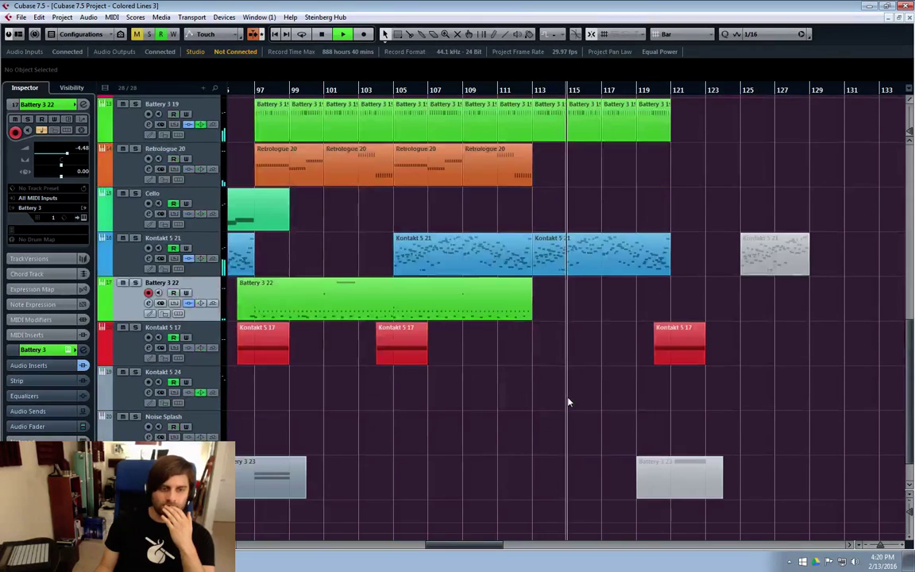
# Duplicate the Kontakt 5 17 part at bar 104, move the copy to bar 112, and stop playback.
pyautogui.click(405, 350)
pyautogui.hotkey('ctrl', 'd')
pyautogui.moveTo(469, 354); pyautogui.dragTo(557, 358)
pyautogui.press('space')
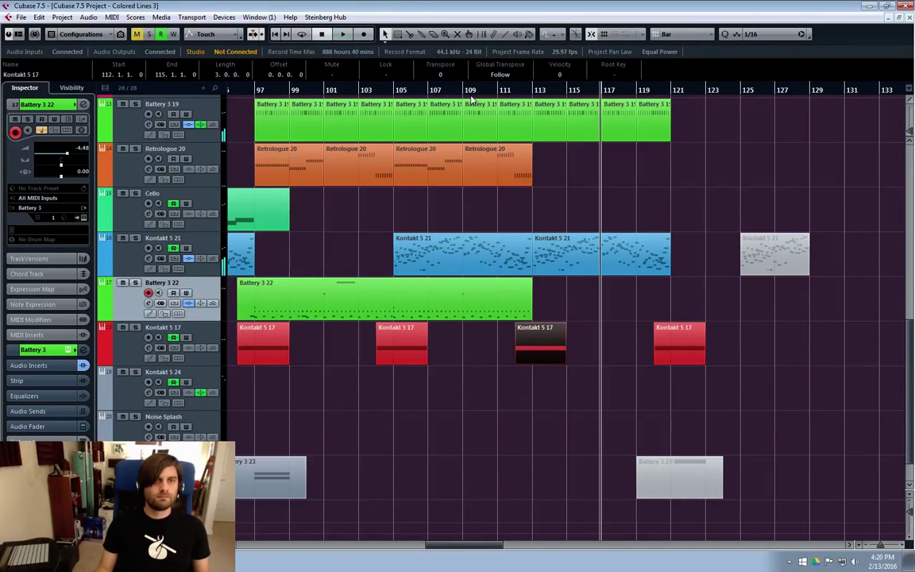
# Deselect the copied part and play the arrangement from bar 109 to about bar 129.
pyautogui.hotkey('ctrl', 'shift', 'a')
pyautogui.click(469, 91)
pyautogui.press('space')
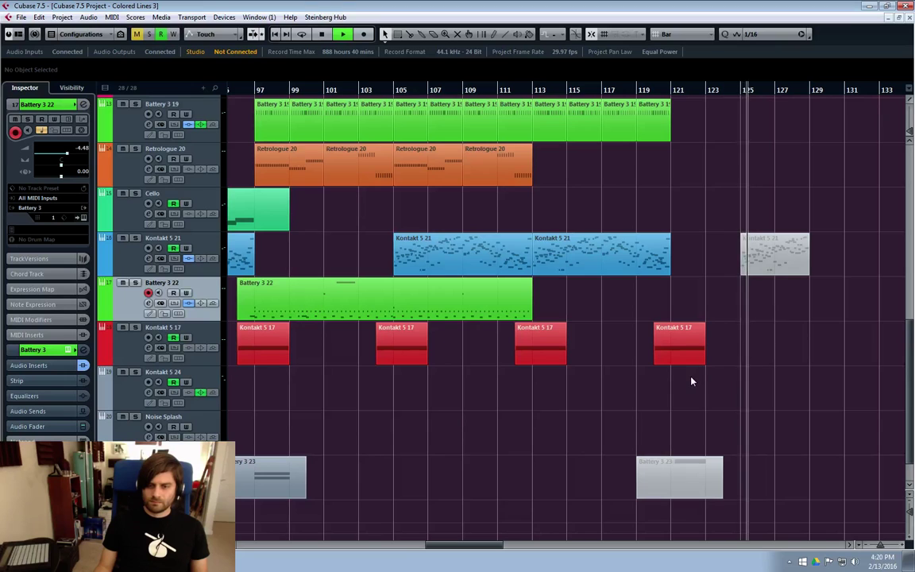
pyautogui.scroll(2, 683, 385)
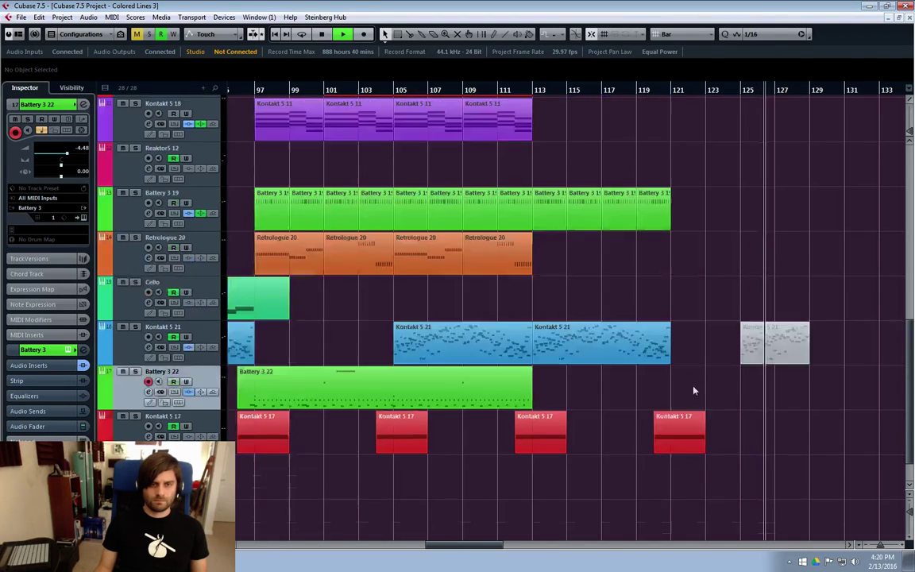
pyautogui.scroll(10, 767, 393)
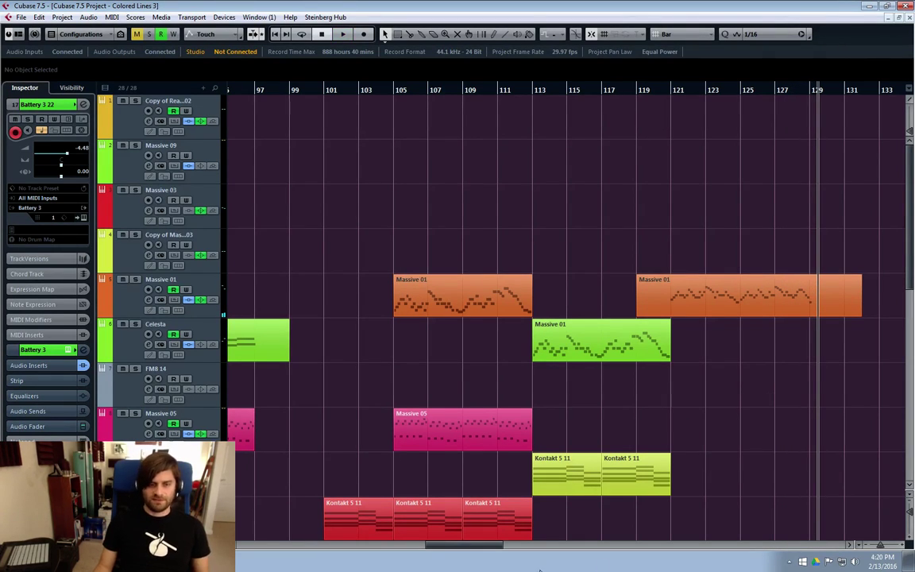
# Review the part layout on the upper and lower tracks between bar 1 and about bar 76.
pyautogui.moveTo(470, 547); pyautogui.dragTo(265, 548)
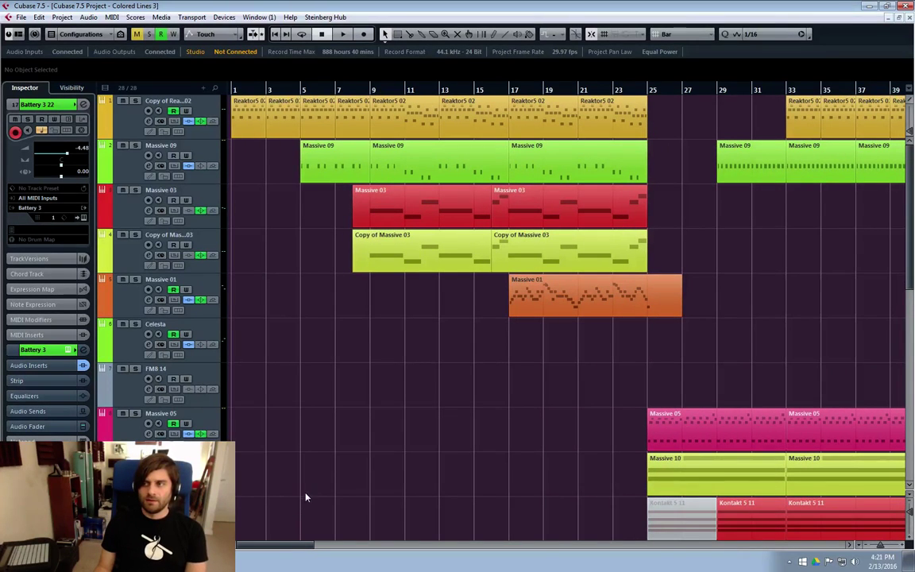
pyautogui.moveTo(265, 546)
pyautogui.mouseDown()
pyautogui.moveTo(282, 549)
pyautogui.moveTo(256, 547)
pyautogui.mouseUp()
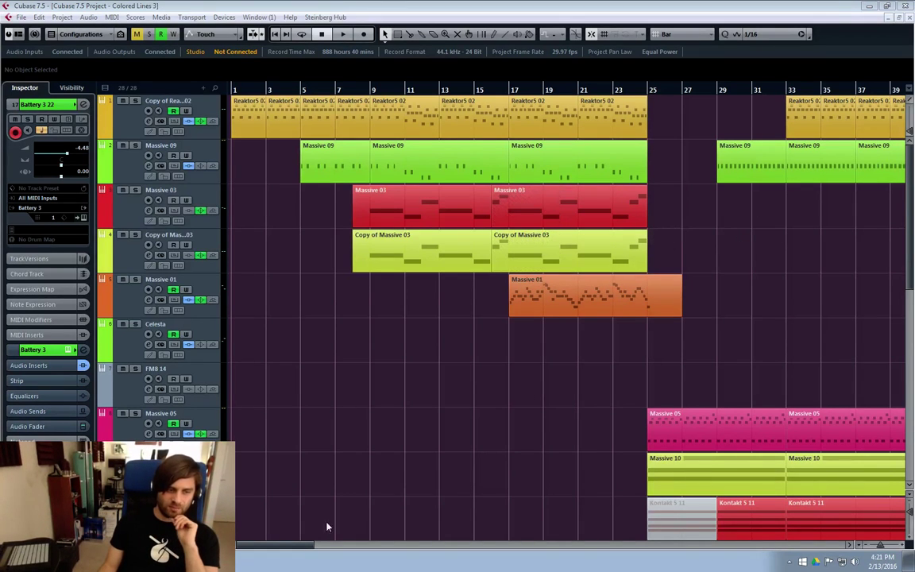
pyautogui.moveTo(292, 548); pyautogui.dragTo(366, 548)
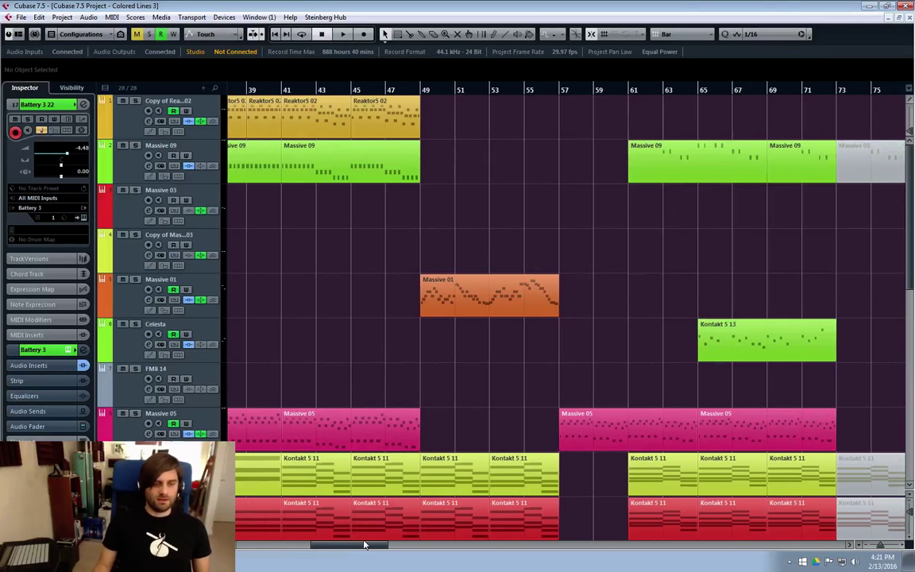
pyautogui.scroll(-5, 497, 162)
pyautogui.scroll(-2, 538, 320)
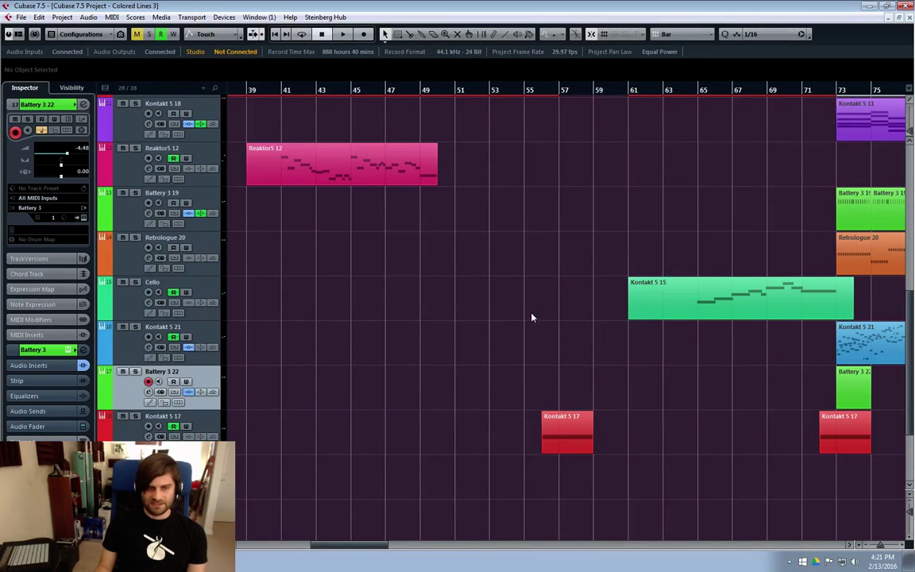
pyautogui.scroll(10, 531, 310)
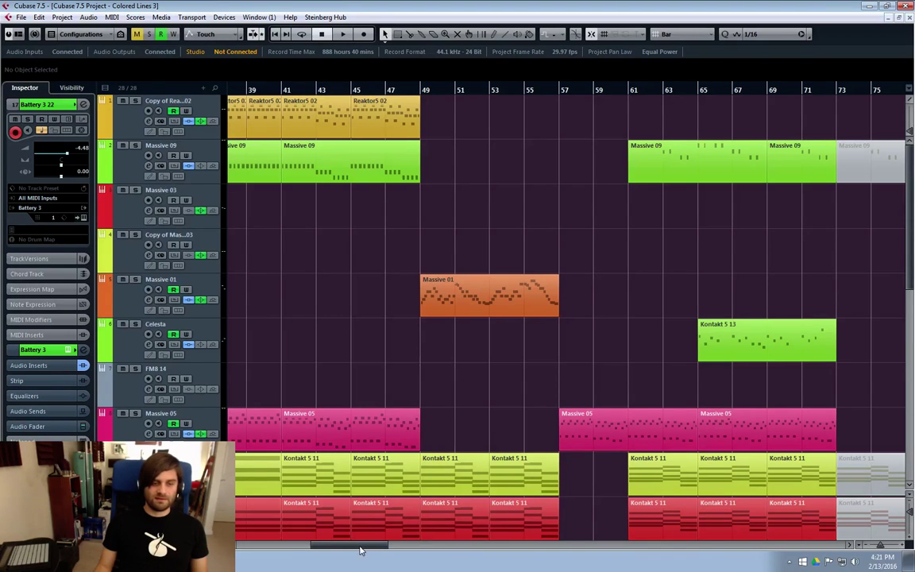
pyautogui.moveTo(360, 550); pyautogui.dragTo(357, 549)
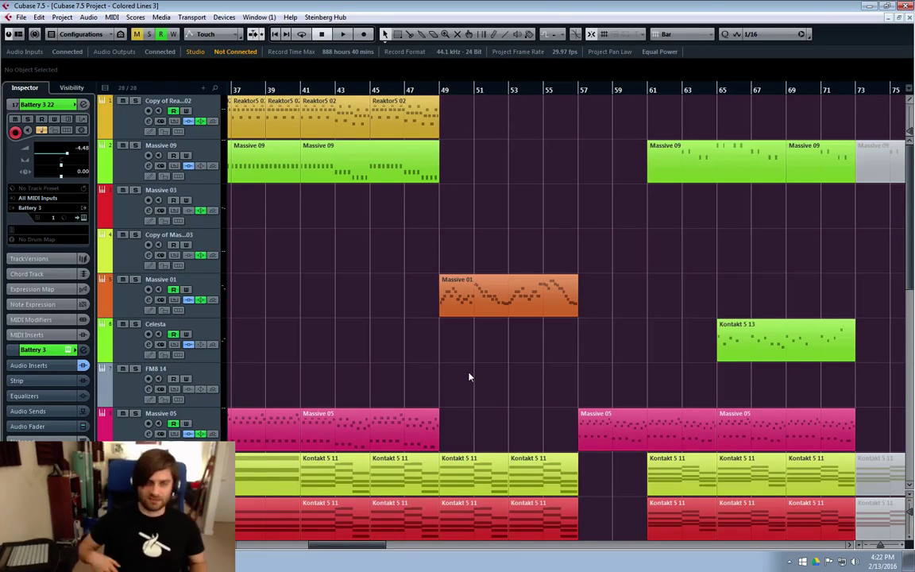
pyautogui.hscroll(-10, 311, 342)
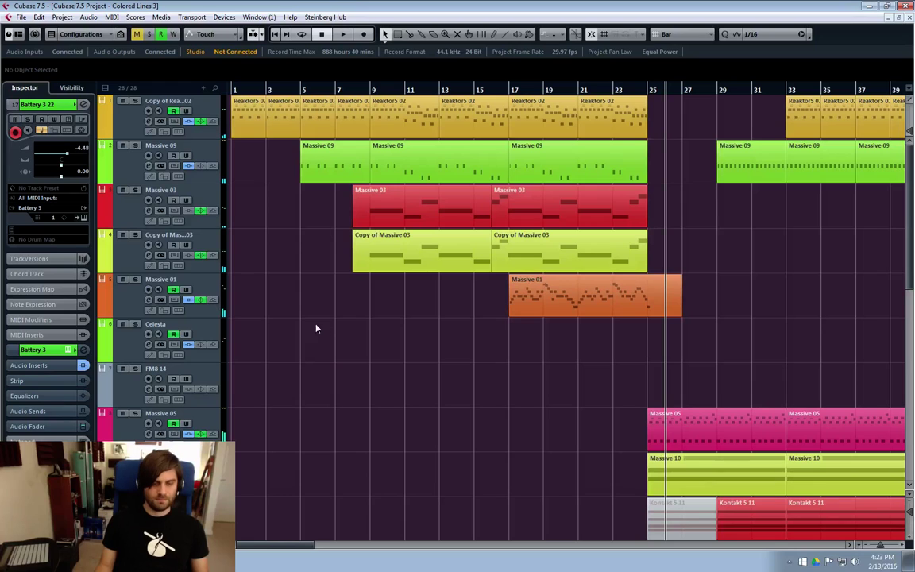
# Try locator ranges over bars 10 to 12, 15 to 20, and 12 to 15.
pyautogui.moveTo(384, 347); pyautogui.dragTo(546, 411)
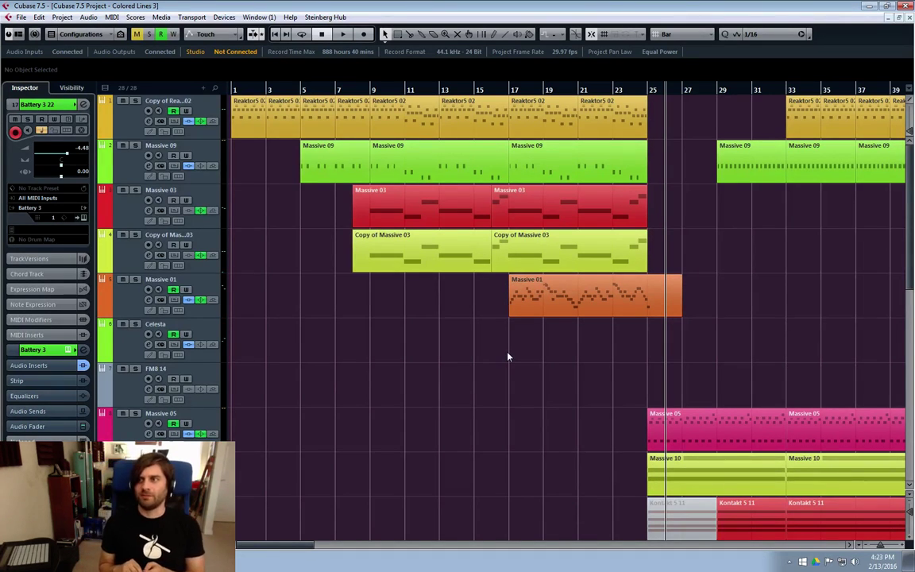
pyautogui.click(387, 90)
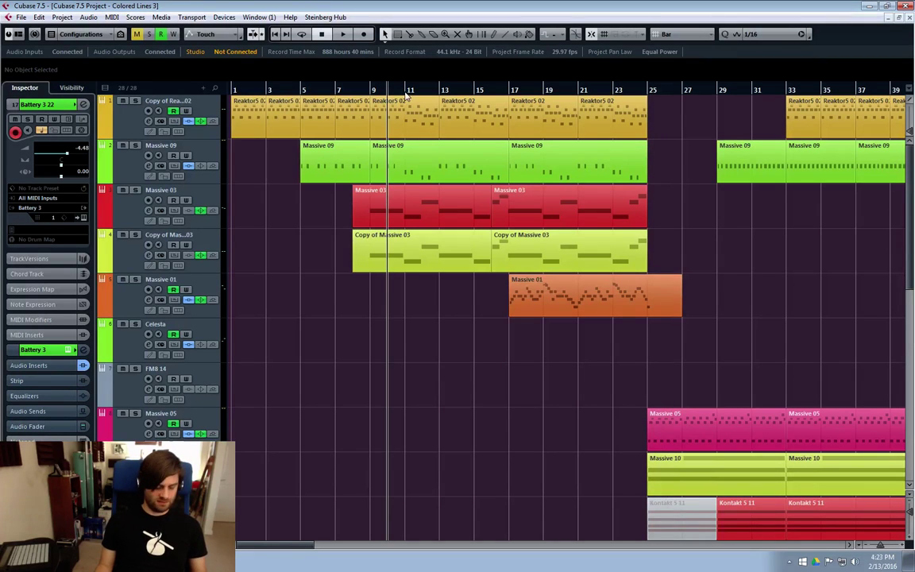
pyautogui.click(422, 90)
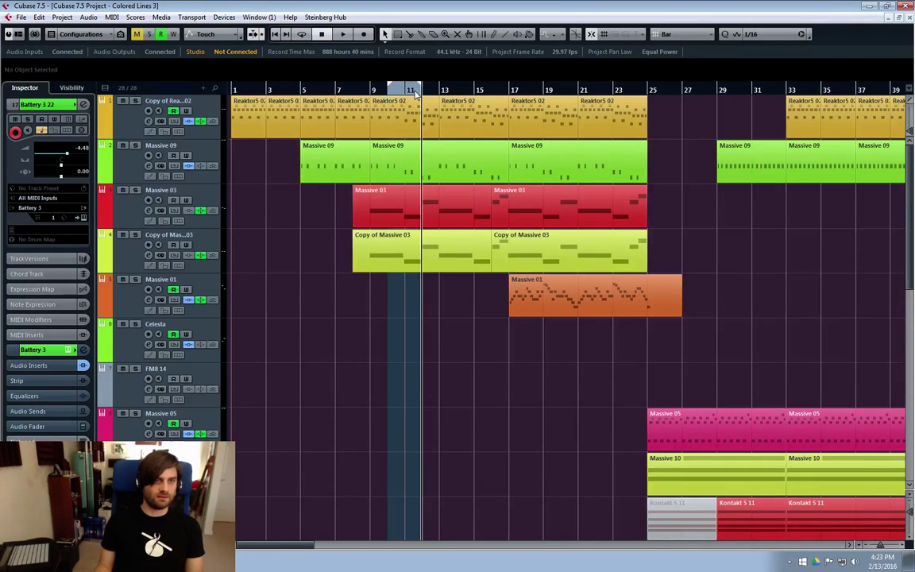
pyautogui.moveTo(389, 91); pyautogui.dragTo(477, 89)
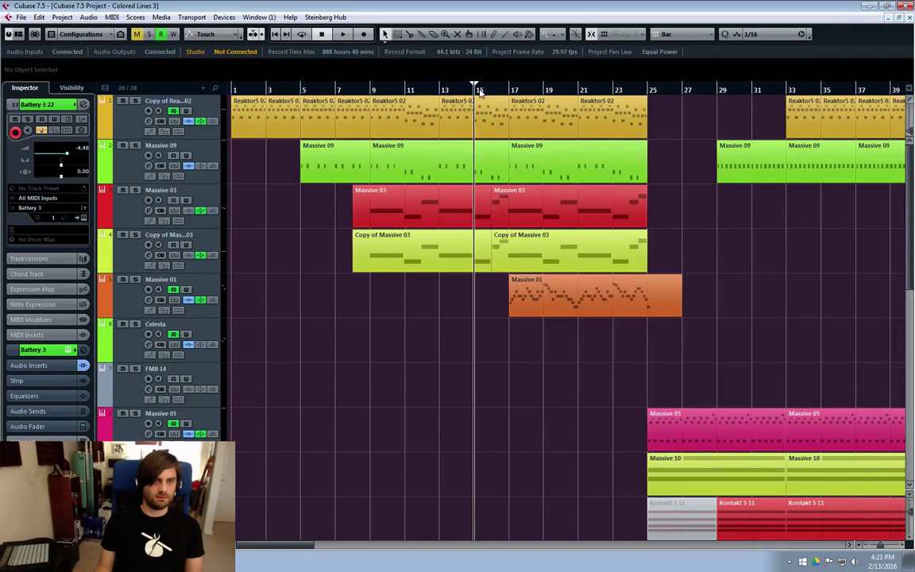
pyautogui.moveTo(563, 93); pyautogui.dragTo(564, 93)
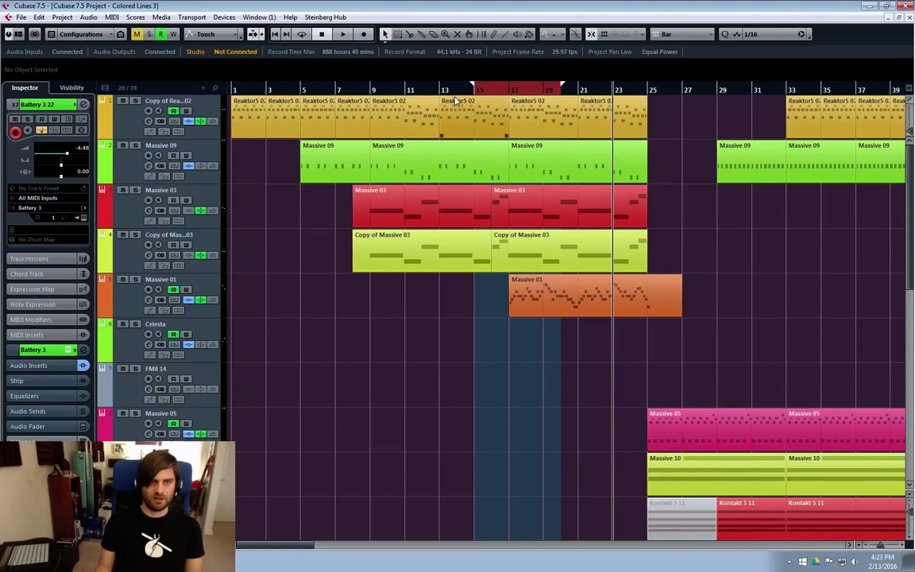
pyautogui.moveTo(474, 89); pyautogui.dragTo(422, 89)
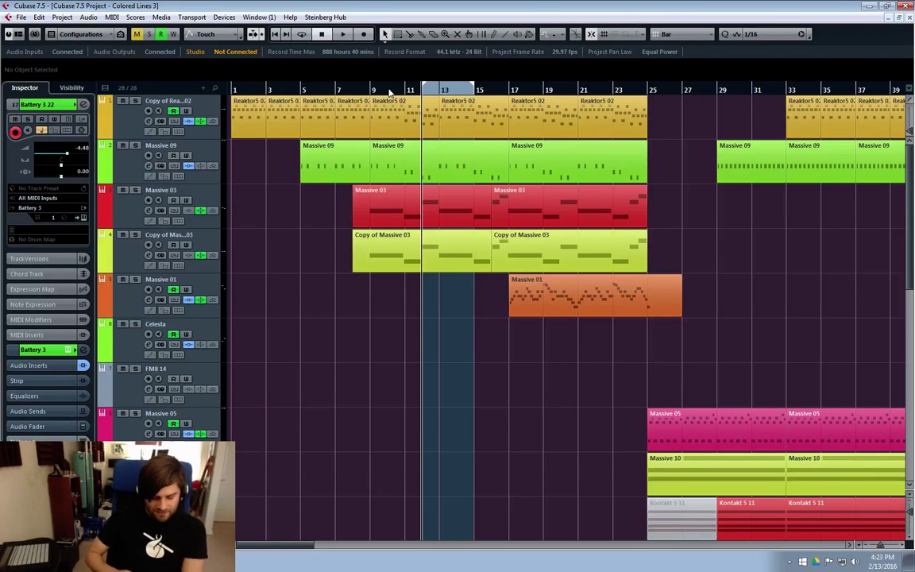
pyautogui.press('p')
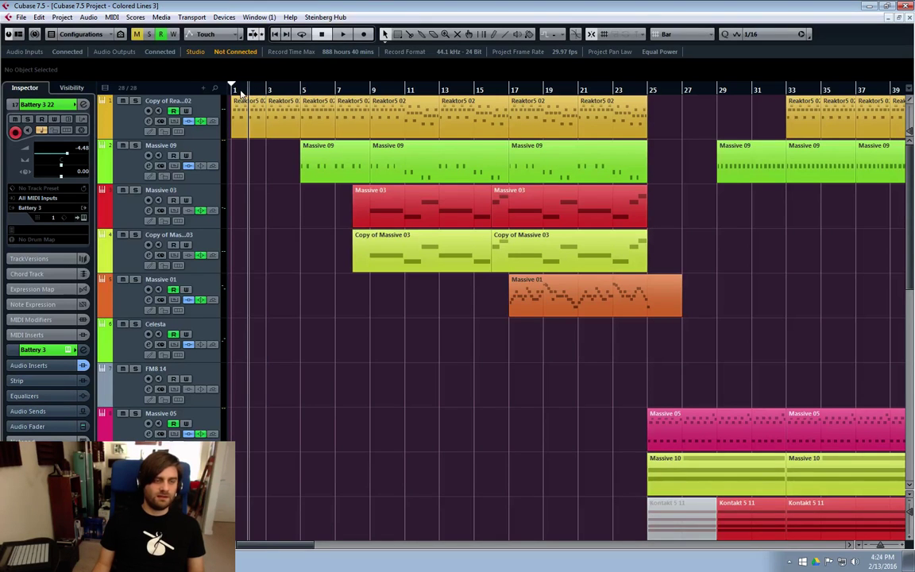
# Set the playback cursor to bar 25 and examine the parts on the upper and middle tracks between bars 1 and 61.
pyautogui.scroll(-5, 368, 380)
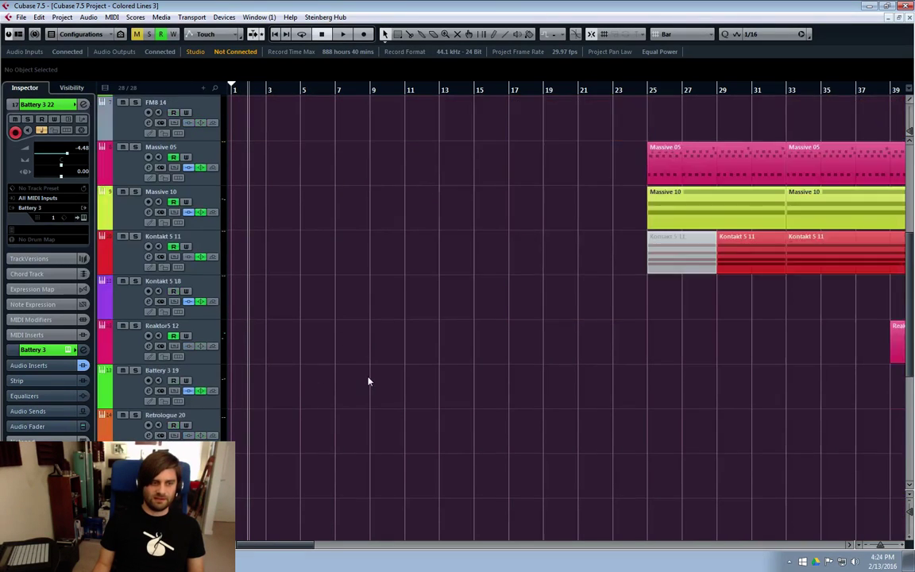
pyautogui.scroll(5, 368, 380)
pyautogui.moveTo(279, 546); pyautogui.dragTo(318, 550)
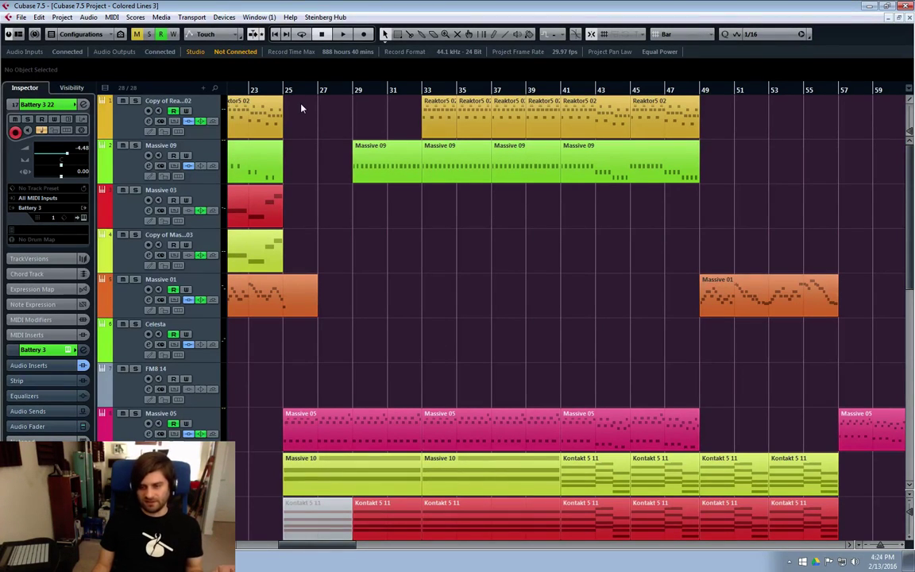
pyautogui.click(284, 90)
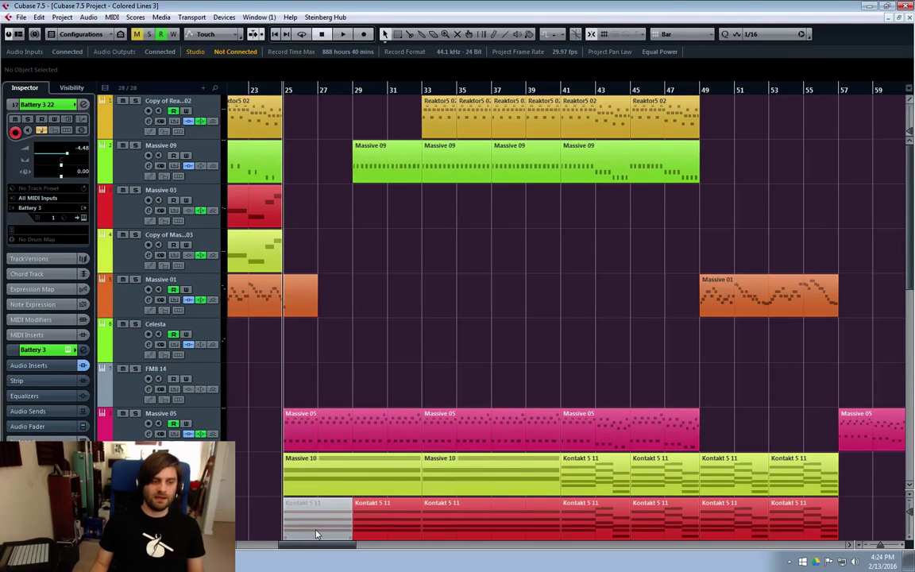
pyautogui.moveTo(304, 548); pyautogui.dragTo(306, 549)
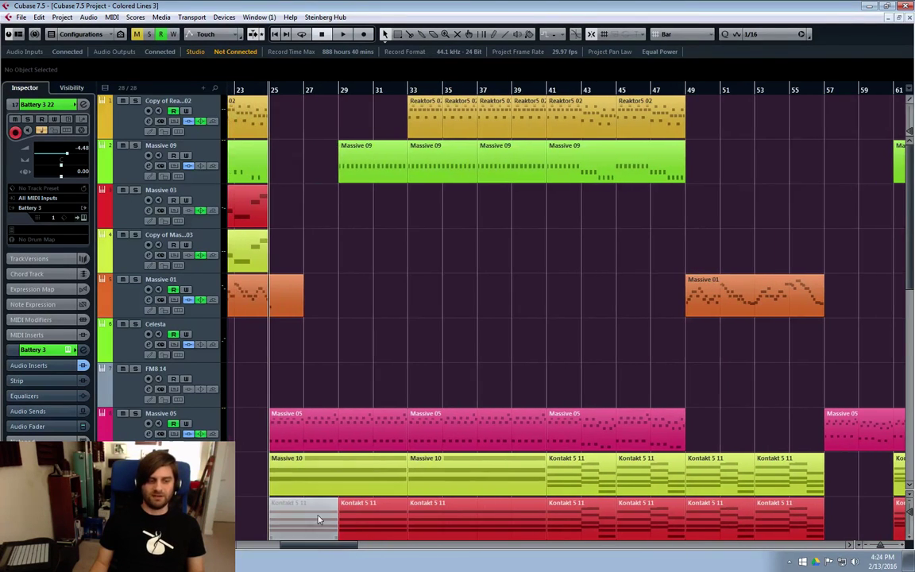
pyautogui.scroll(-4, 353, 364)
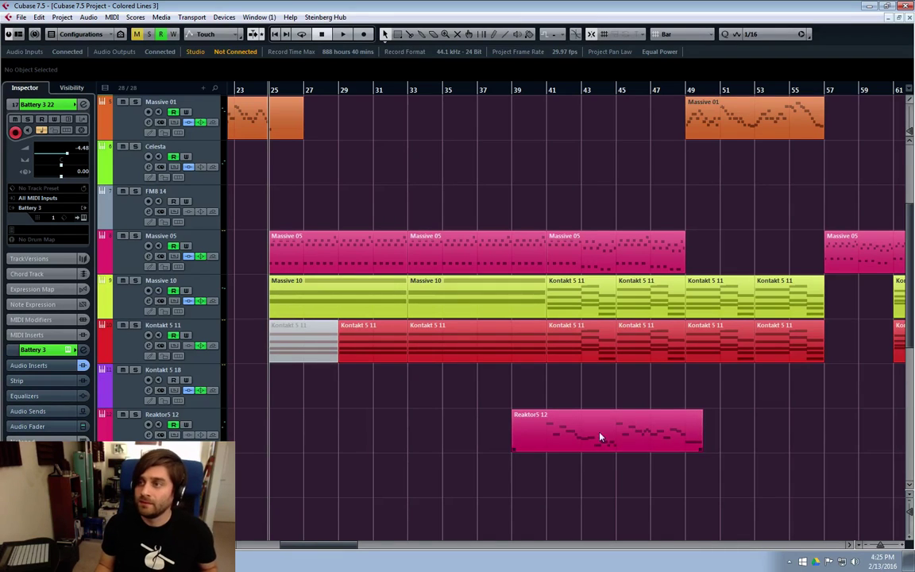
pyautogui.hscroll(-5, 370, 433)
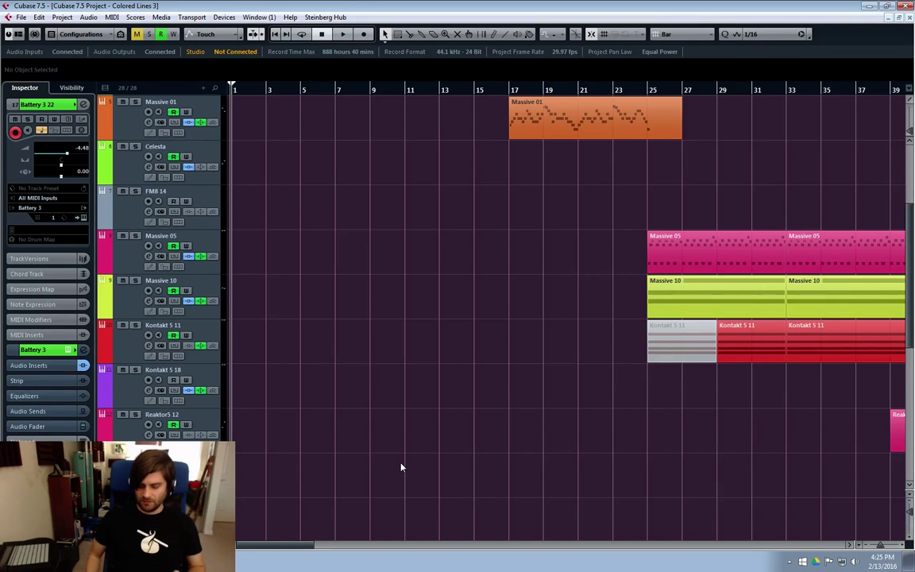
# Play the arrangement from bar 1 to about bar 102, following the parts from the upper to the lower tracks.
pyautogui.scroll(4, 401, 467)
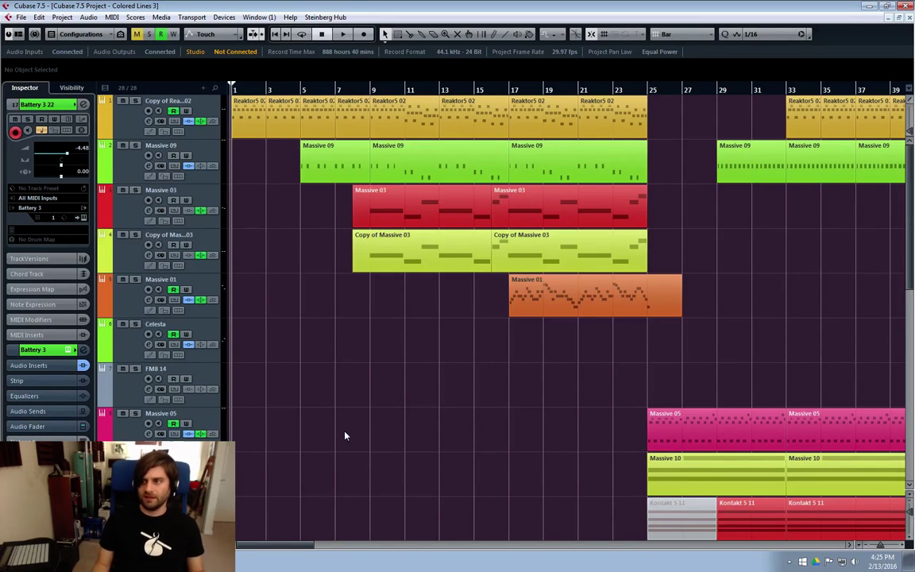
pyautogui.press('space')
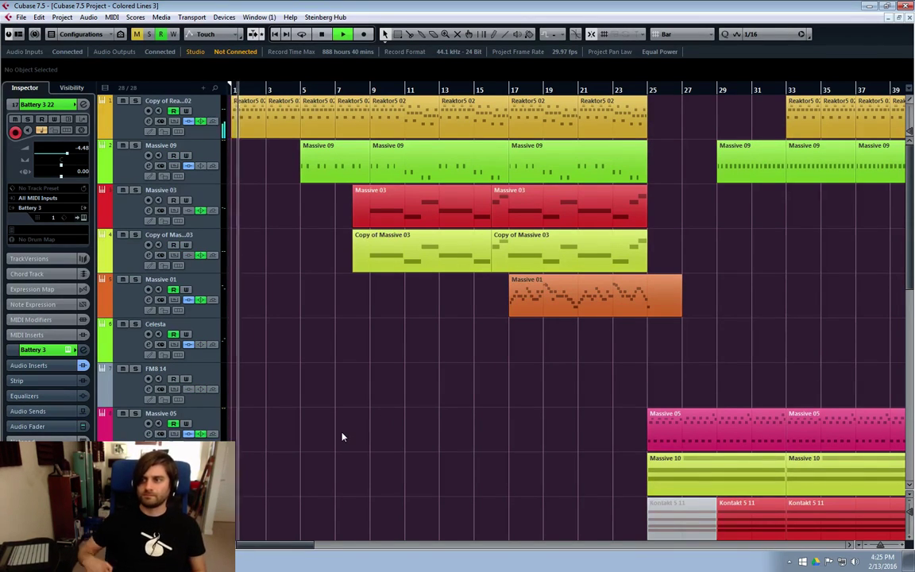
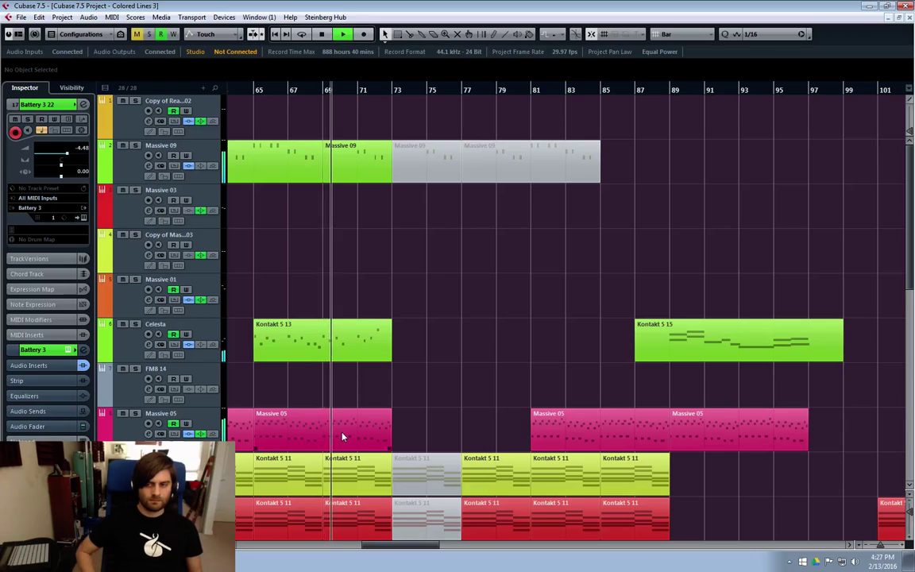
pyautogui.scroll(-3, 820, 174)
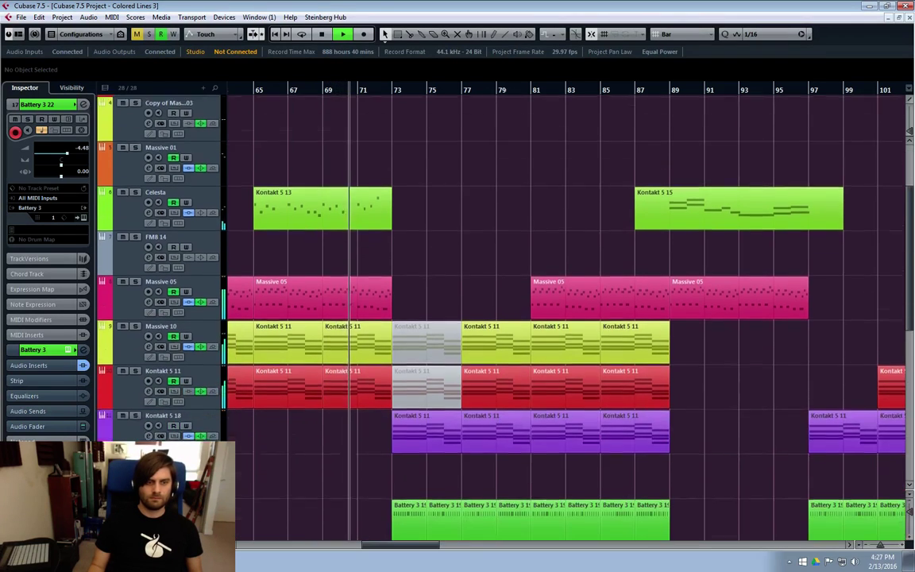
pyautogui.scroll(-5, 566, 318)
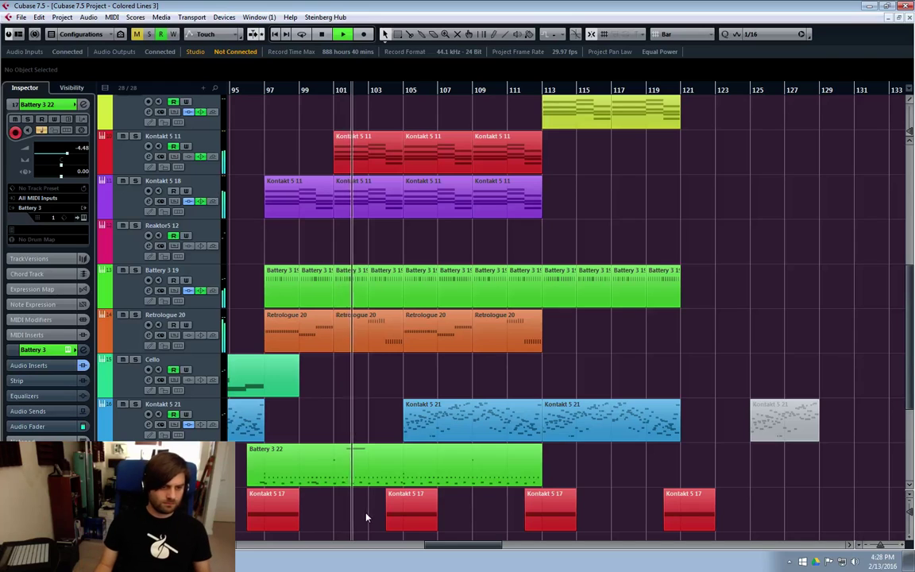
# Open the Battery 3 22 part in the Key Editor, examine its drum notes around bars 97 to 103, and close the editor.
pyautogui.doubleClick(322, 465)
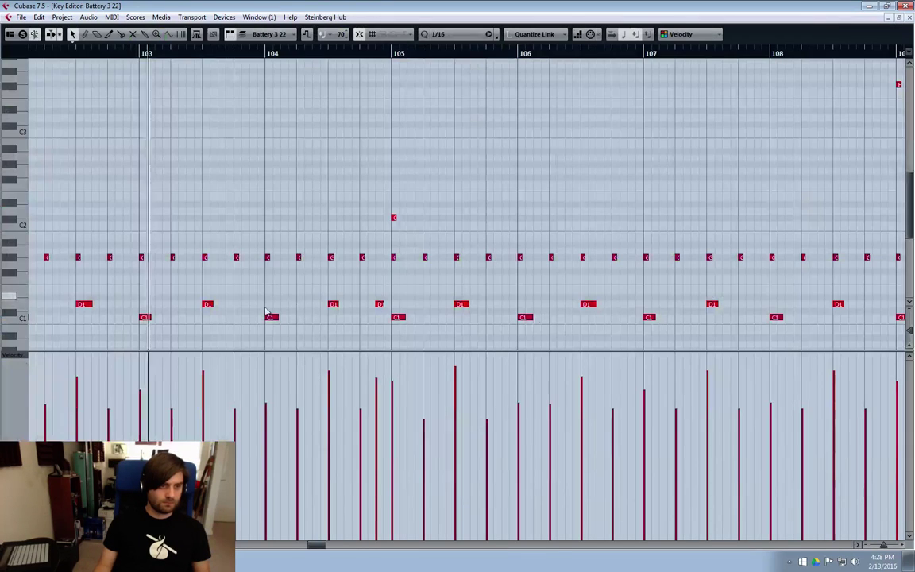
pyautogui.moveTo(315, 546); pyautogui.dragTo(300, 549)
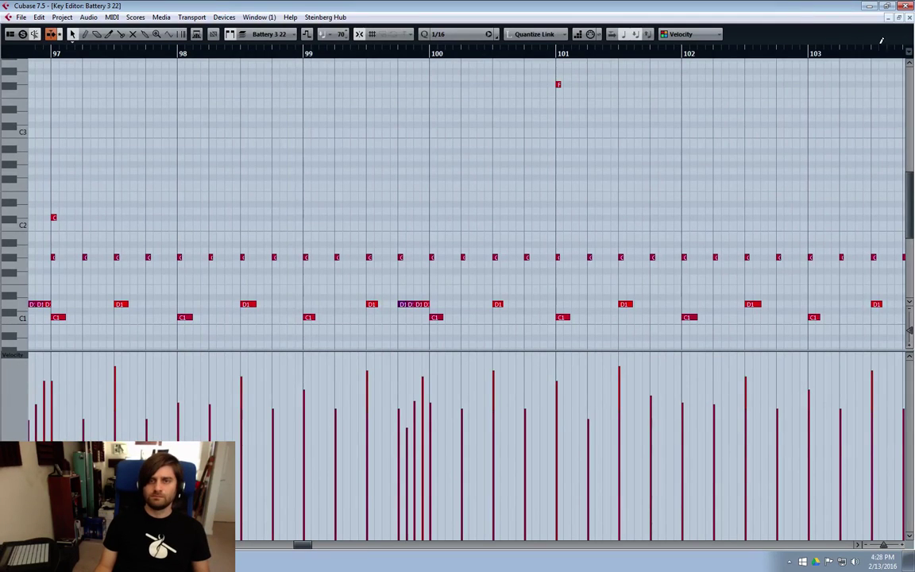
pyautogui.click(910, 18)
pyautogui.click(751, 370)
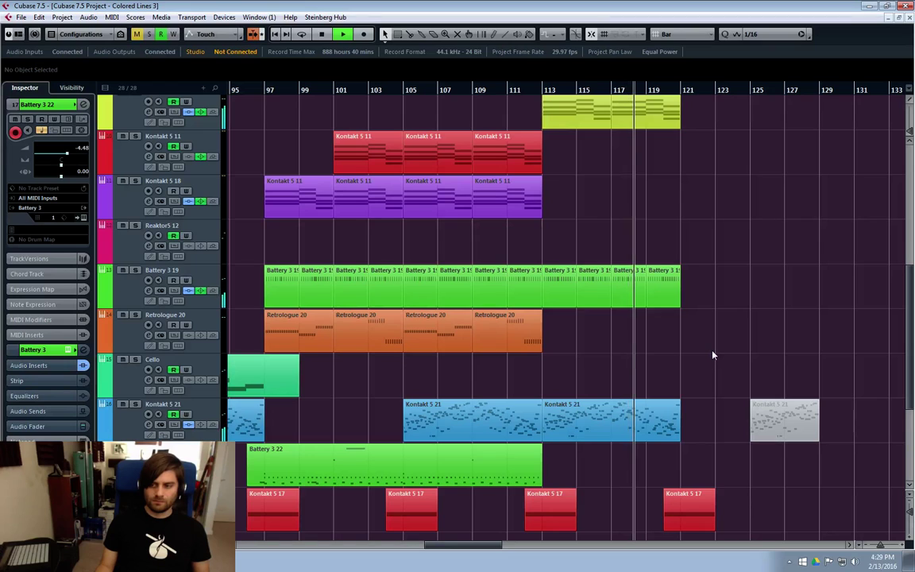
# Check the upper tracks during playback of the song's ending and stop at about bar 130.
pyautogui.scroll(2, 720, 355)
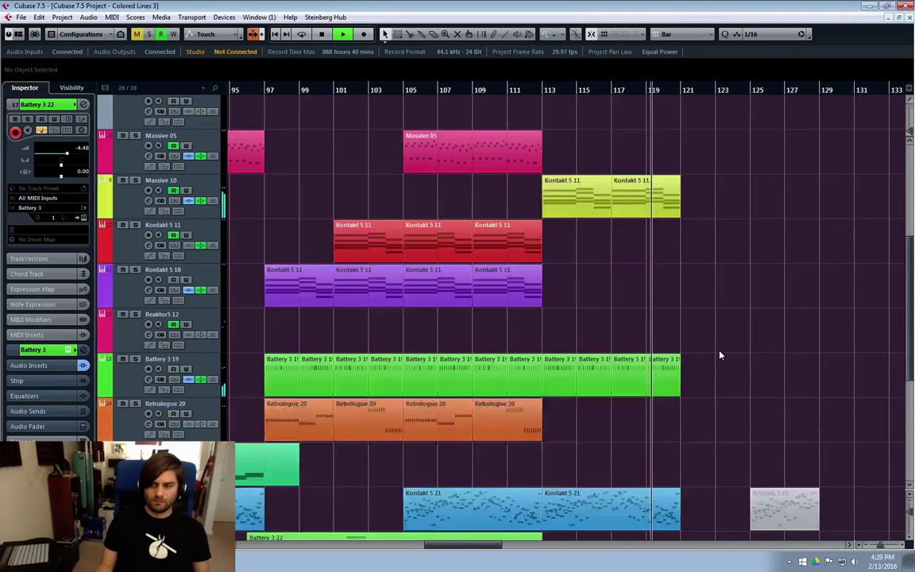
pyautogui.scroll(4, 720, 356)
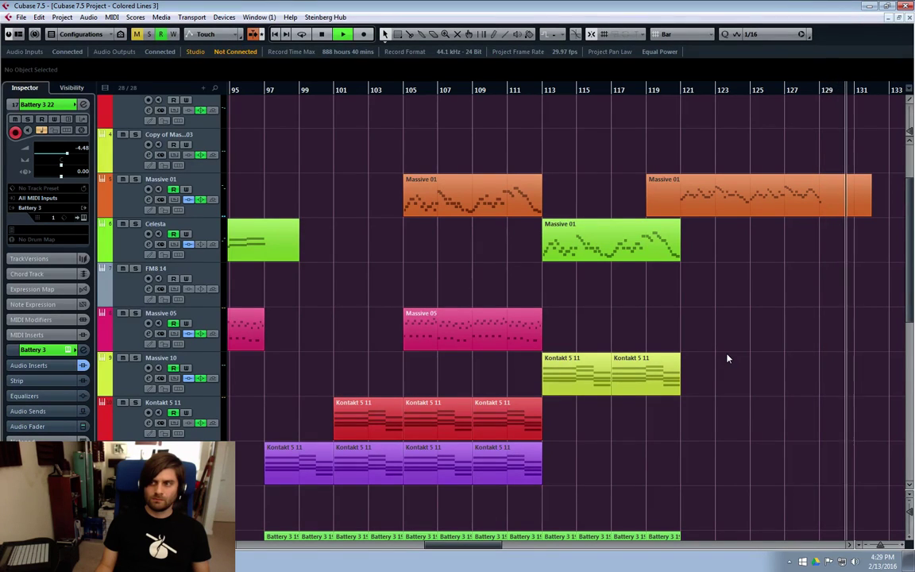
pyautogui.press('space')
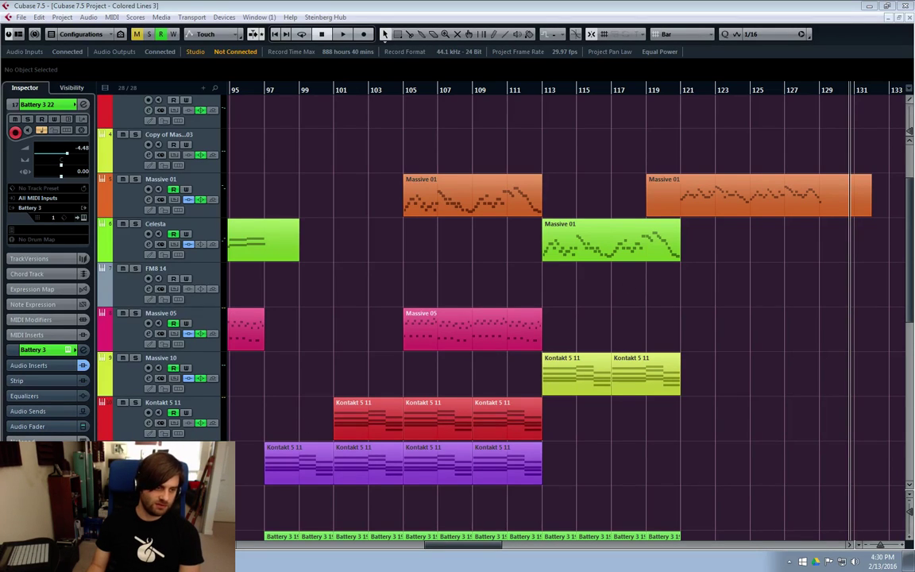
# Select the Kontakt 5 18 track and play the arrangement from bar 97.
pyautogui.press('Up')
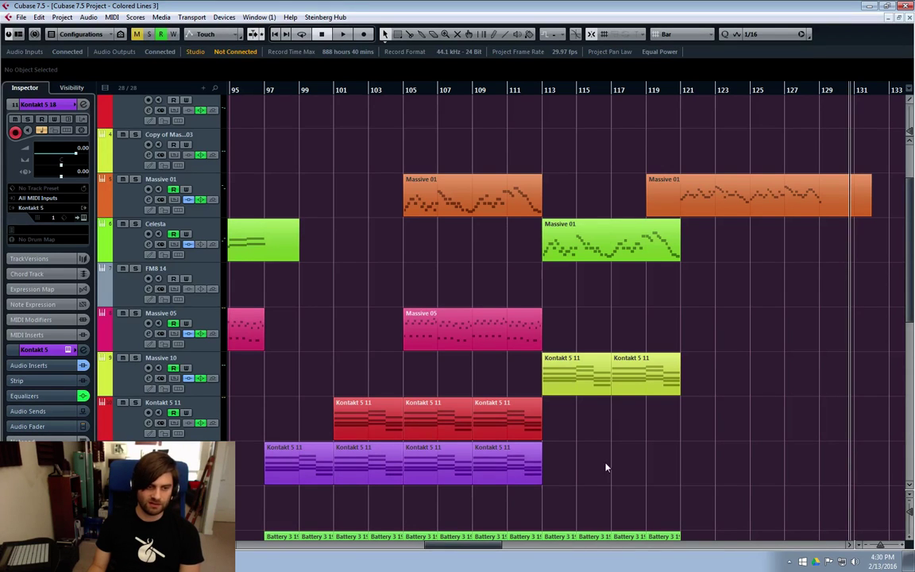
pyautogui.moveTo(463, 545); pyautogui.dragTo(442, 545)
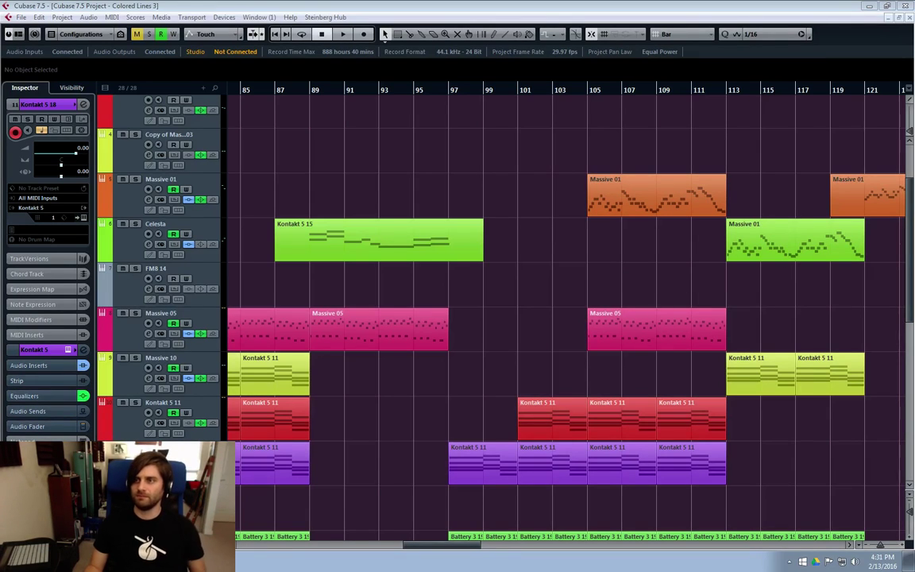
pyautogui.scroll(-8, 511, 202)
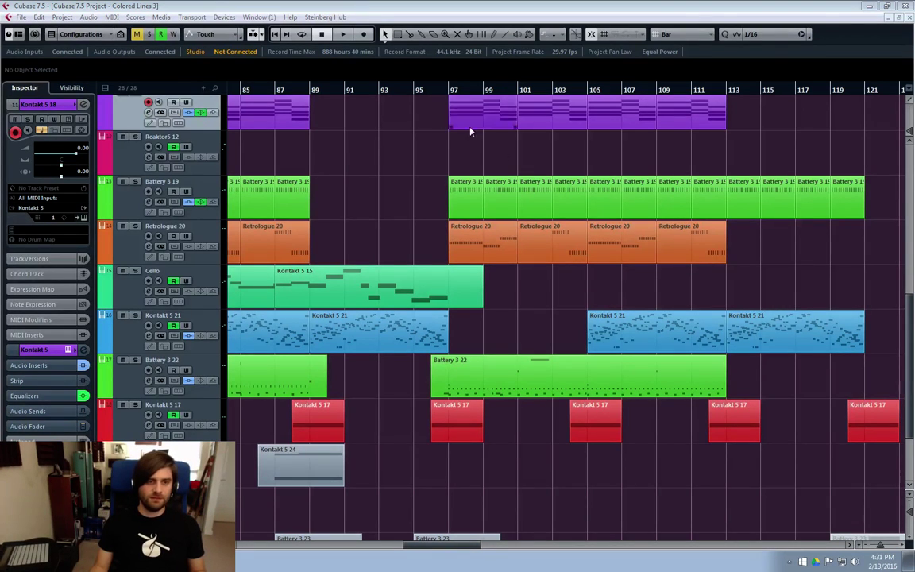
pyautogui.click(436, 89)
pyautogui.click(446, 90)
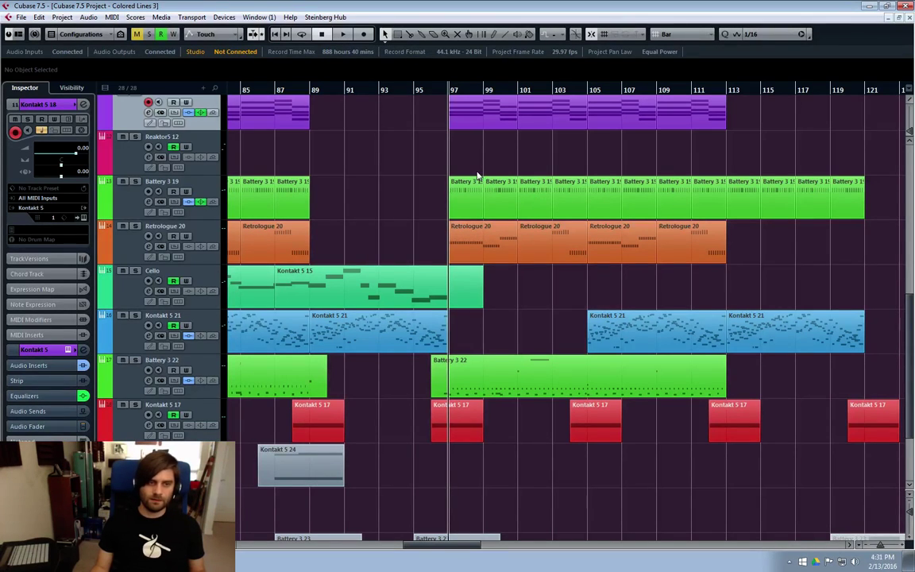
pyautogui.press('space')
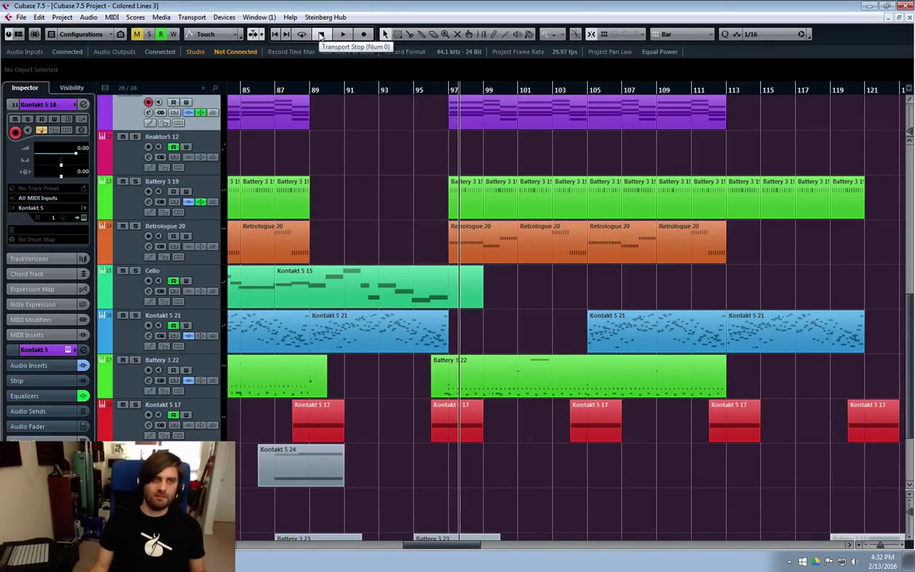
# Play the passage from bar 95, stop it, and set the playback cursor to bar 93.
pyautogui.click(322, 35)
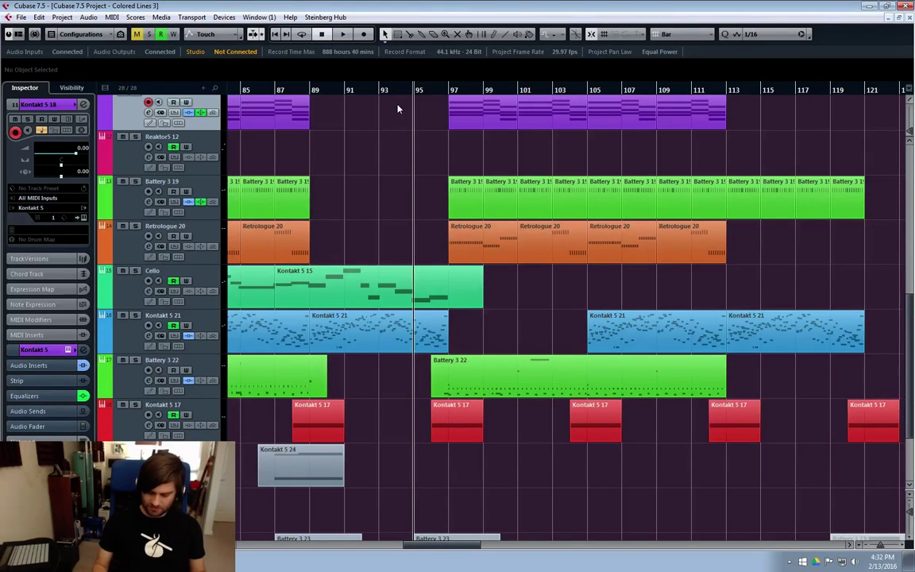
pyautogui.press('space')
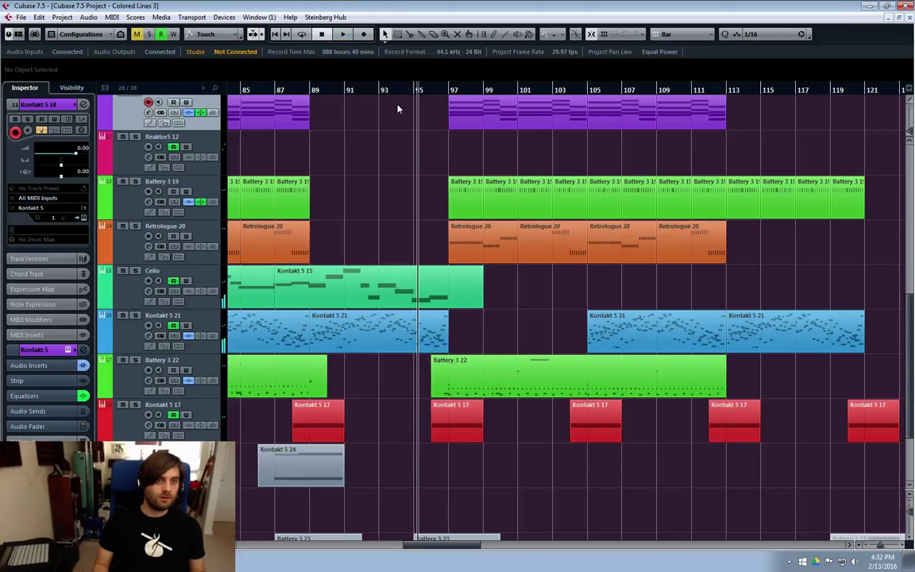
pyautogui.press('space')
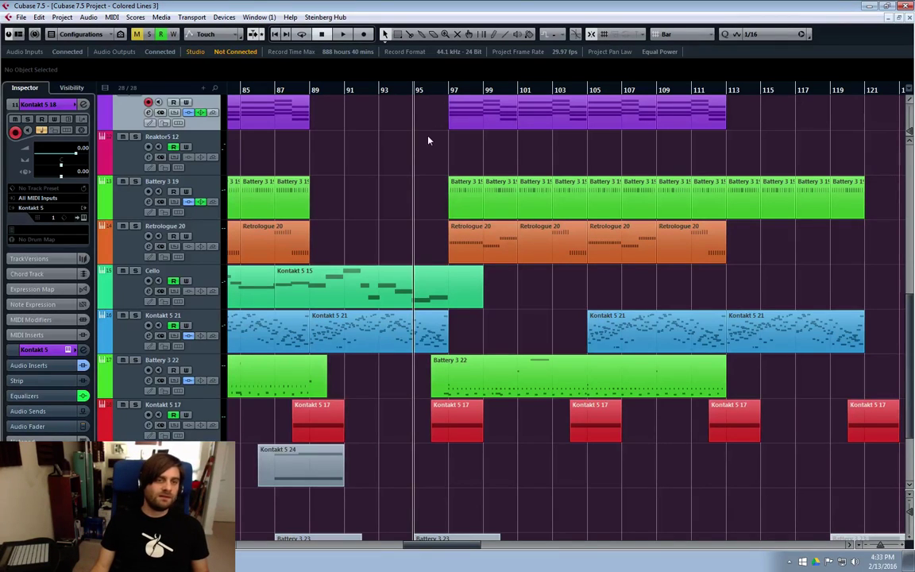
pyautogui.click(380, 93)
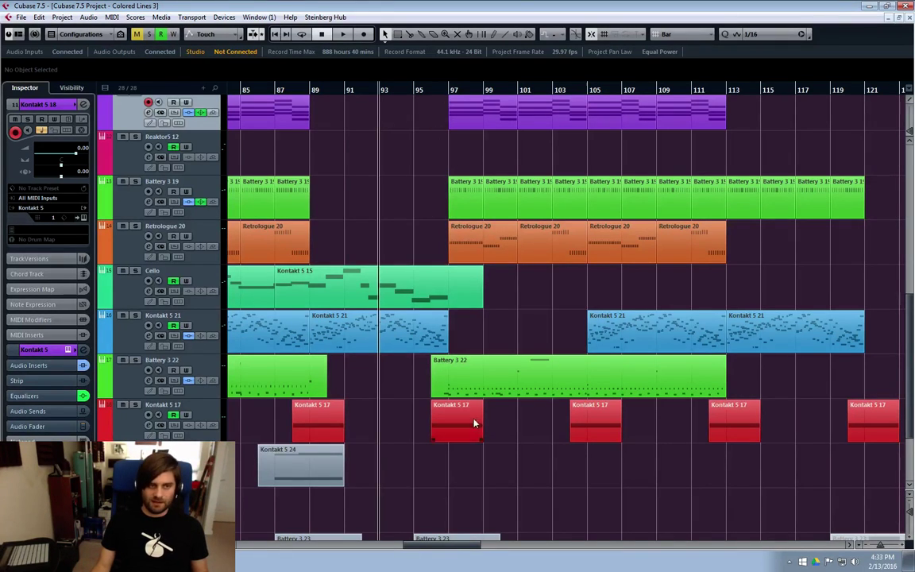
pyautogui.moveTo(425, 545); pyautogui.dragTo(436, 547)
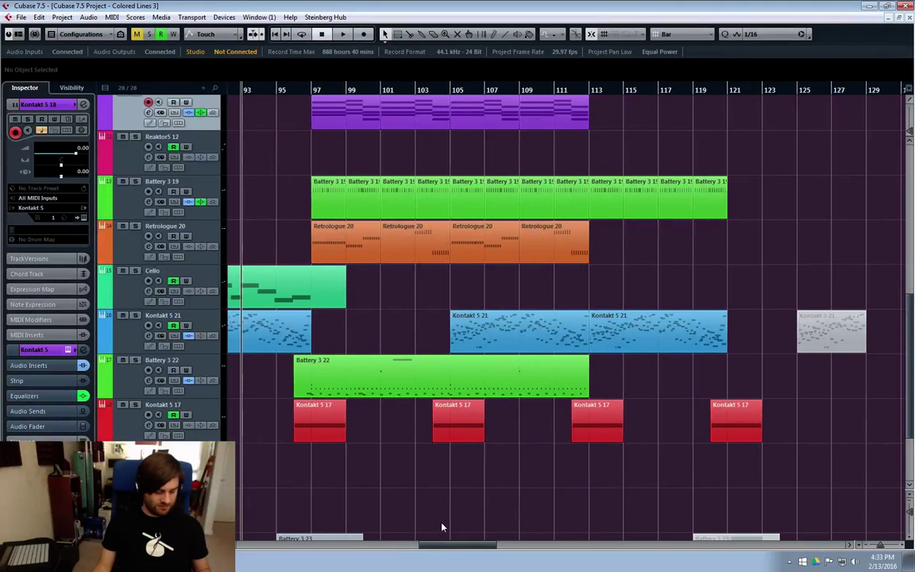